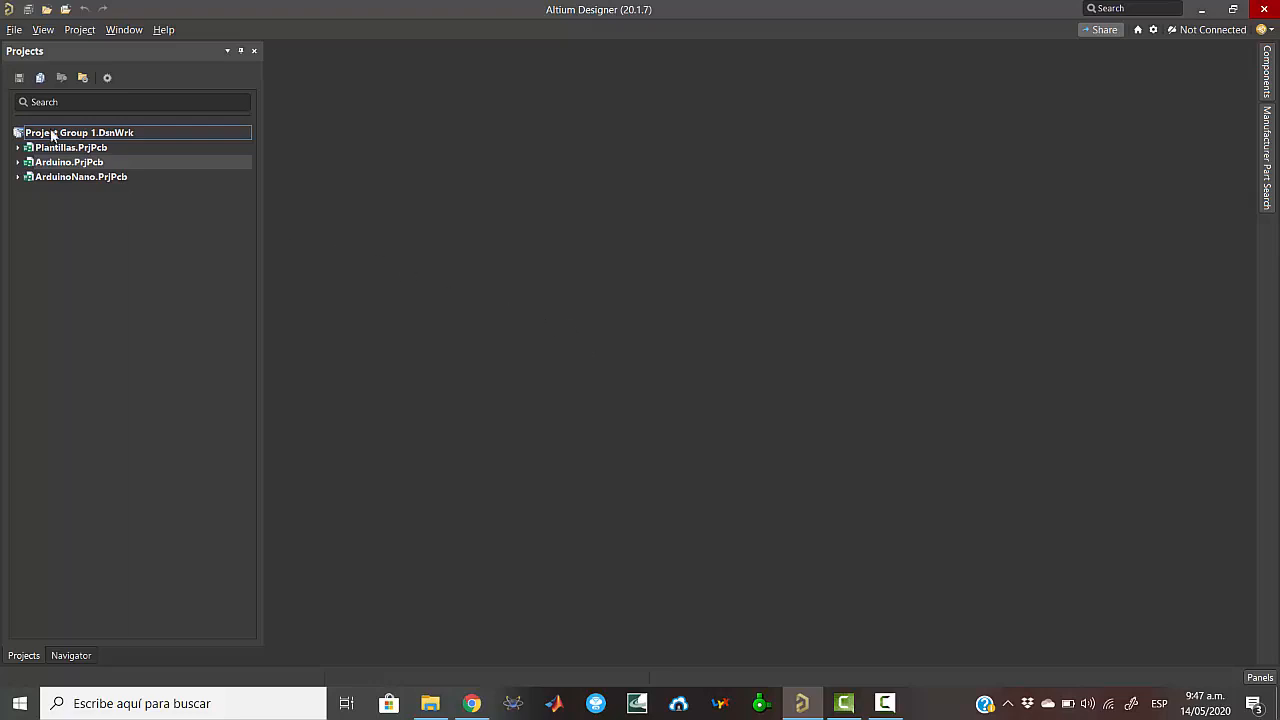
- Start a new local project and look through the available PCB project types, keeping the default type
click(13, 34)
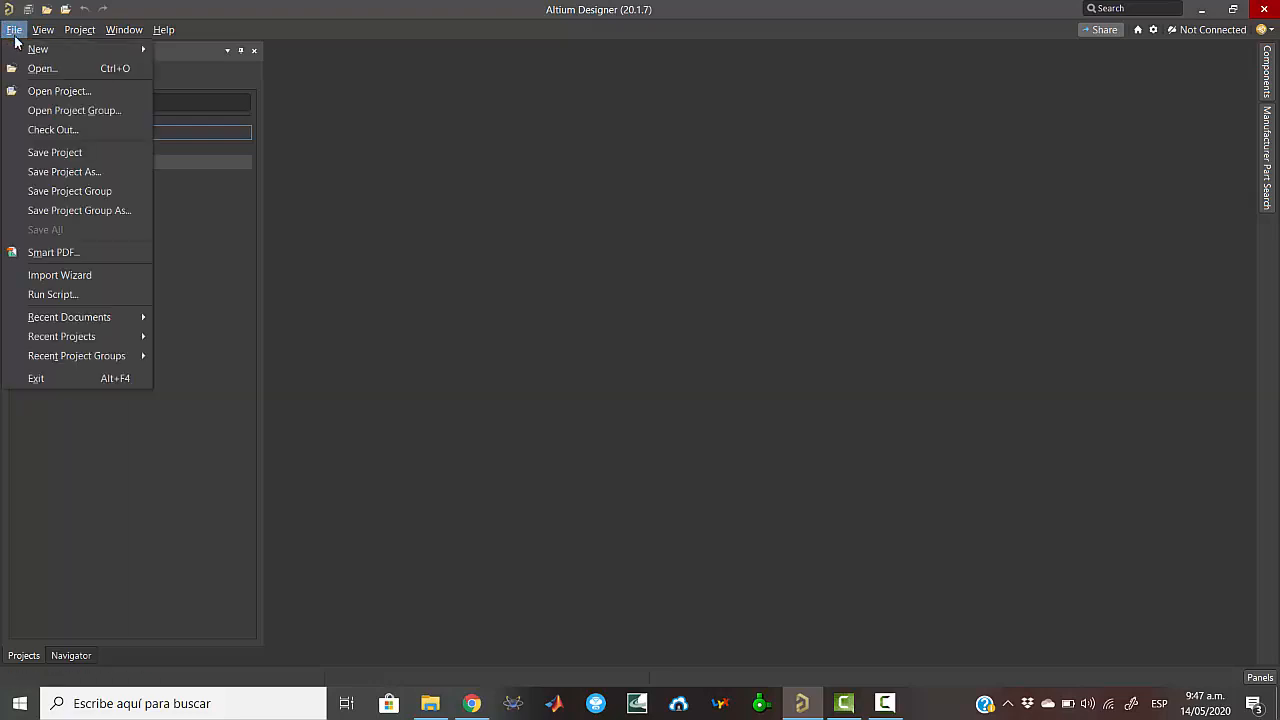
mouse_move(72, 57)
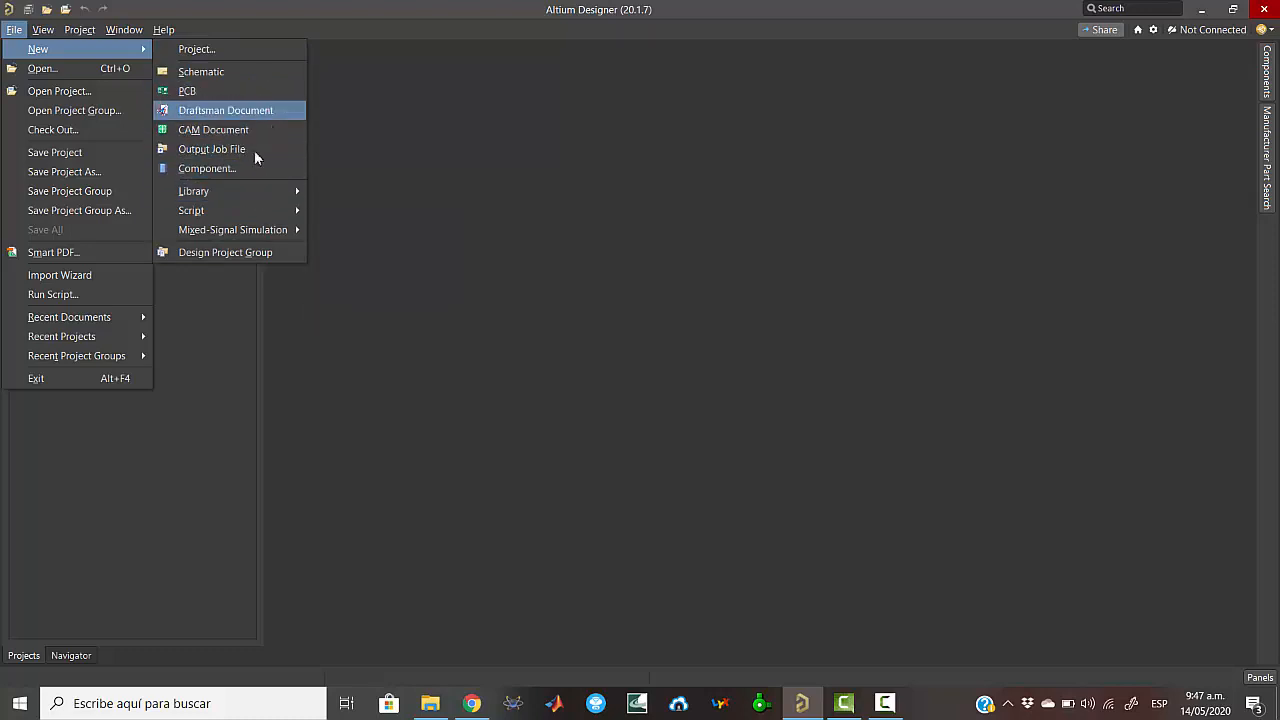
click(225, 50)
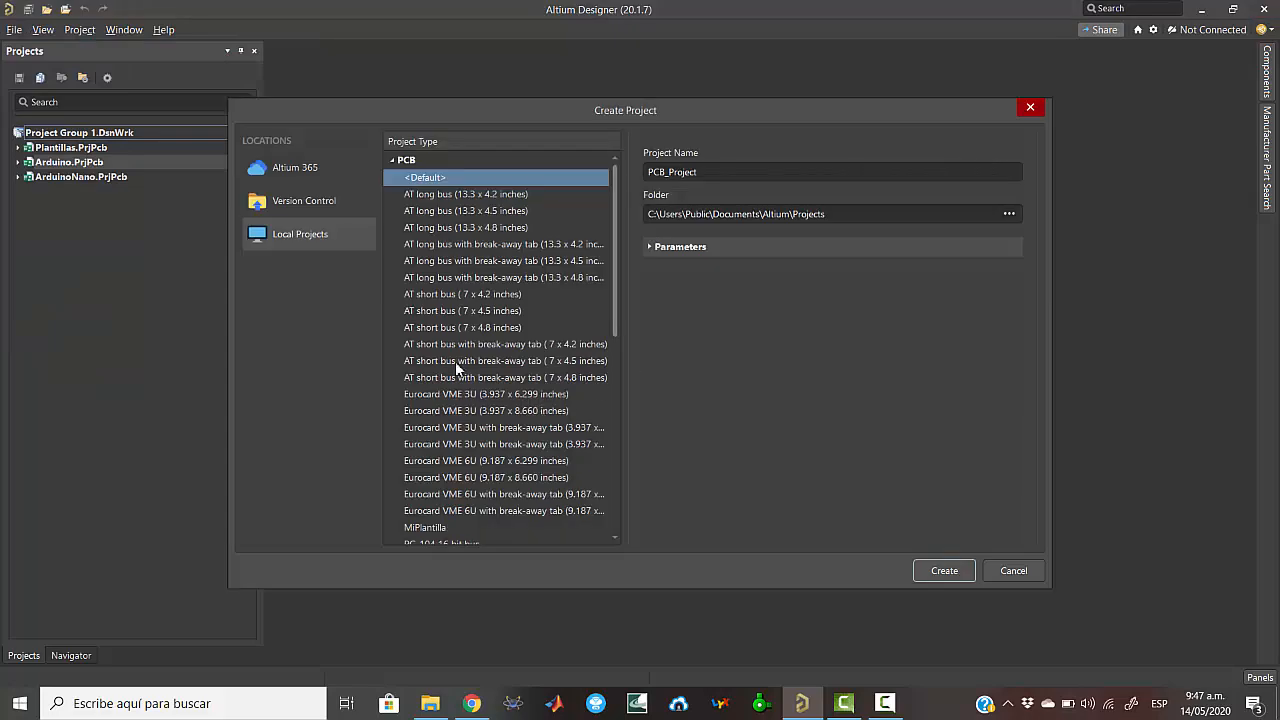
scroll(517, 403, down, 4)
scroll(517, 403, up, 4)
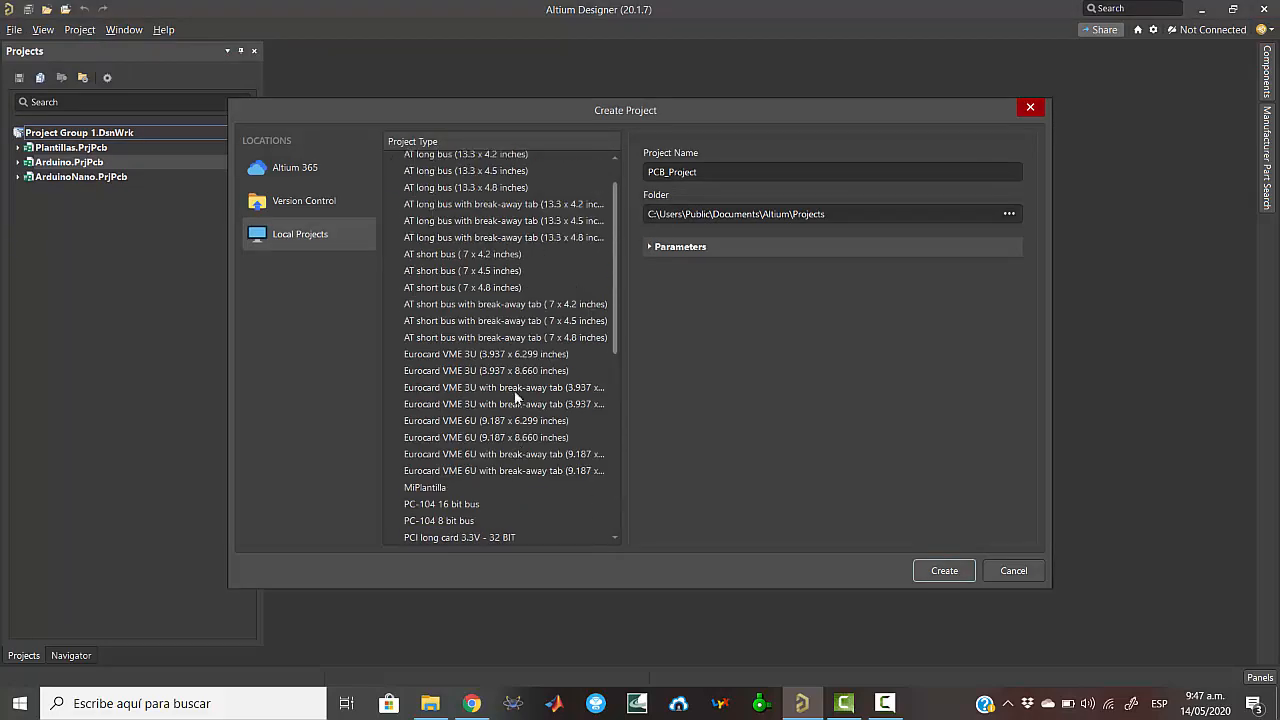
scroll(507, 410, down, 4)
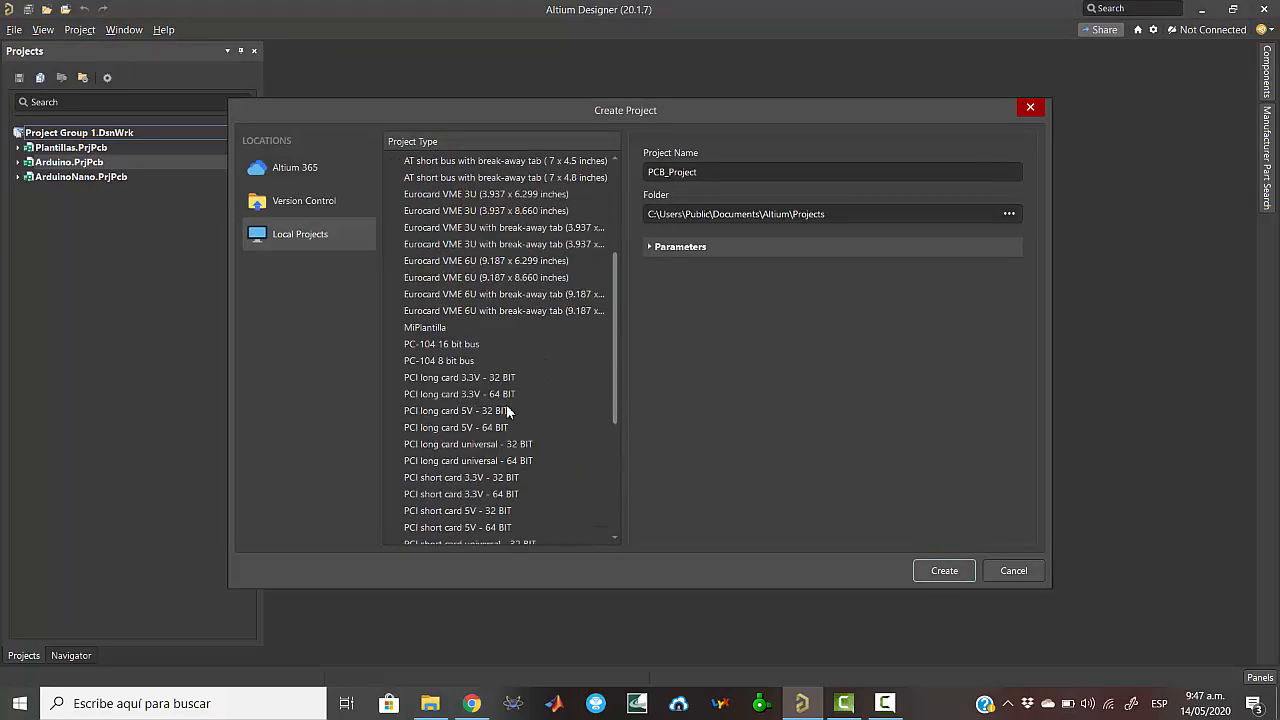
scroll(494, 340, down, 3)
scroll(494, 378, down, 2)
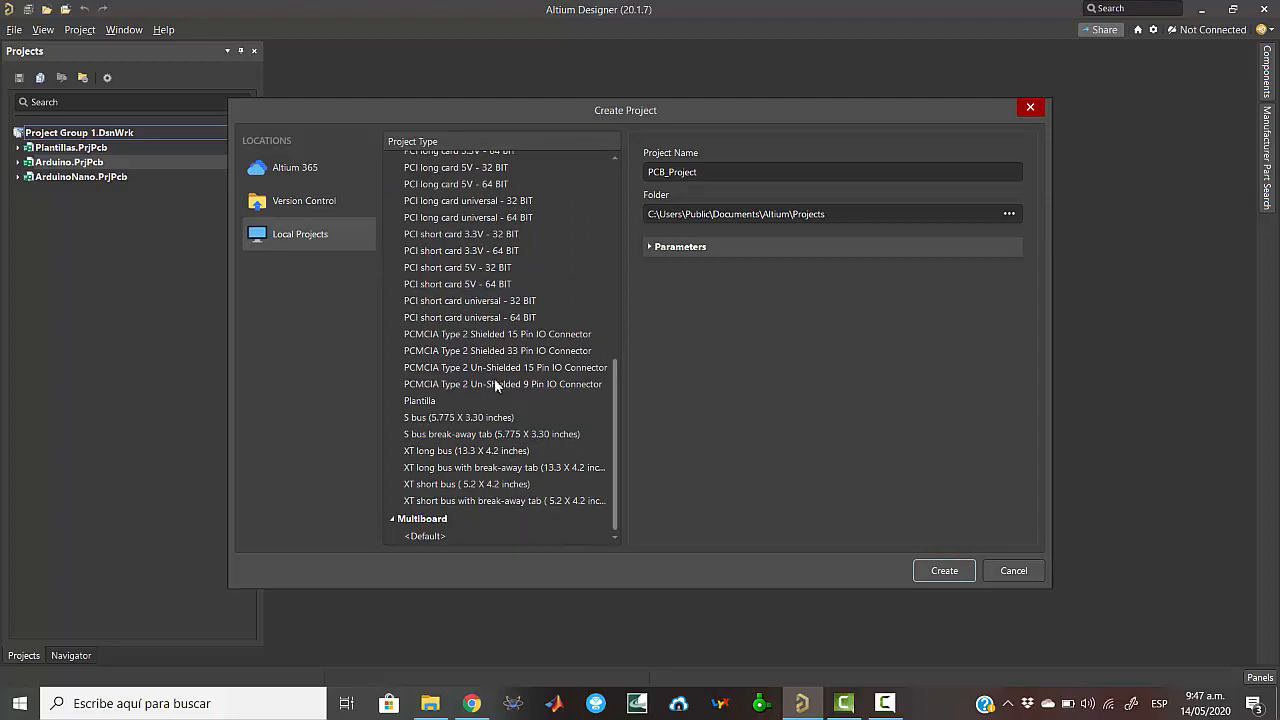
scroll(494, 379, up, 5)
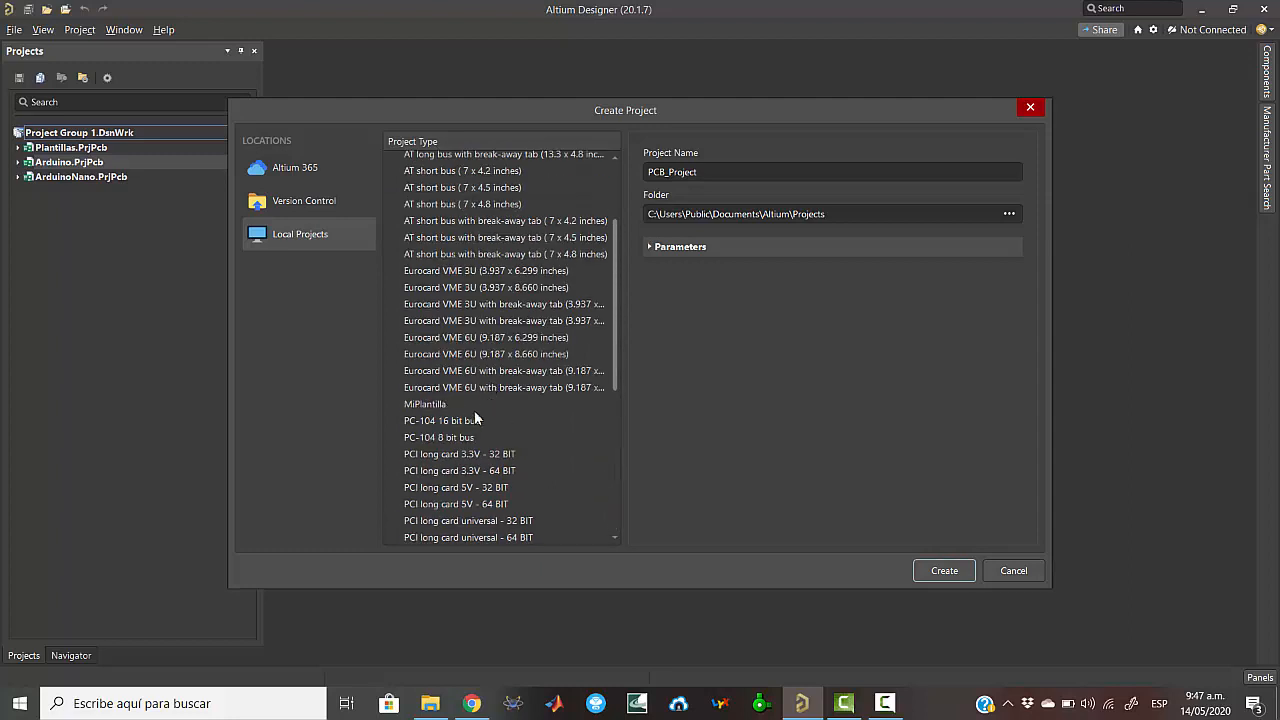
scroll(457, 398, up, 3)
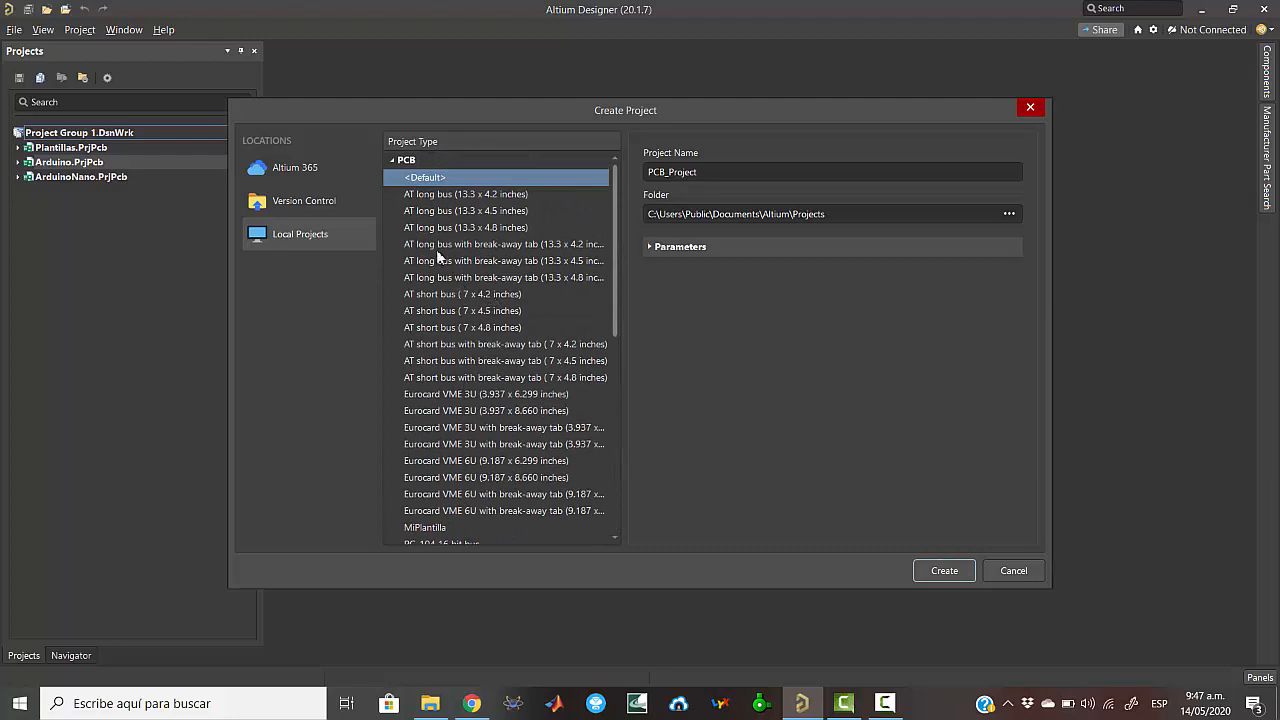
- Name the project ConceptosBasicos and create it in the default Altium projects folder
click(754, 172)
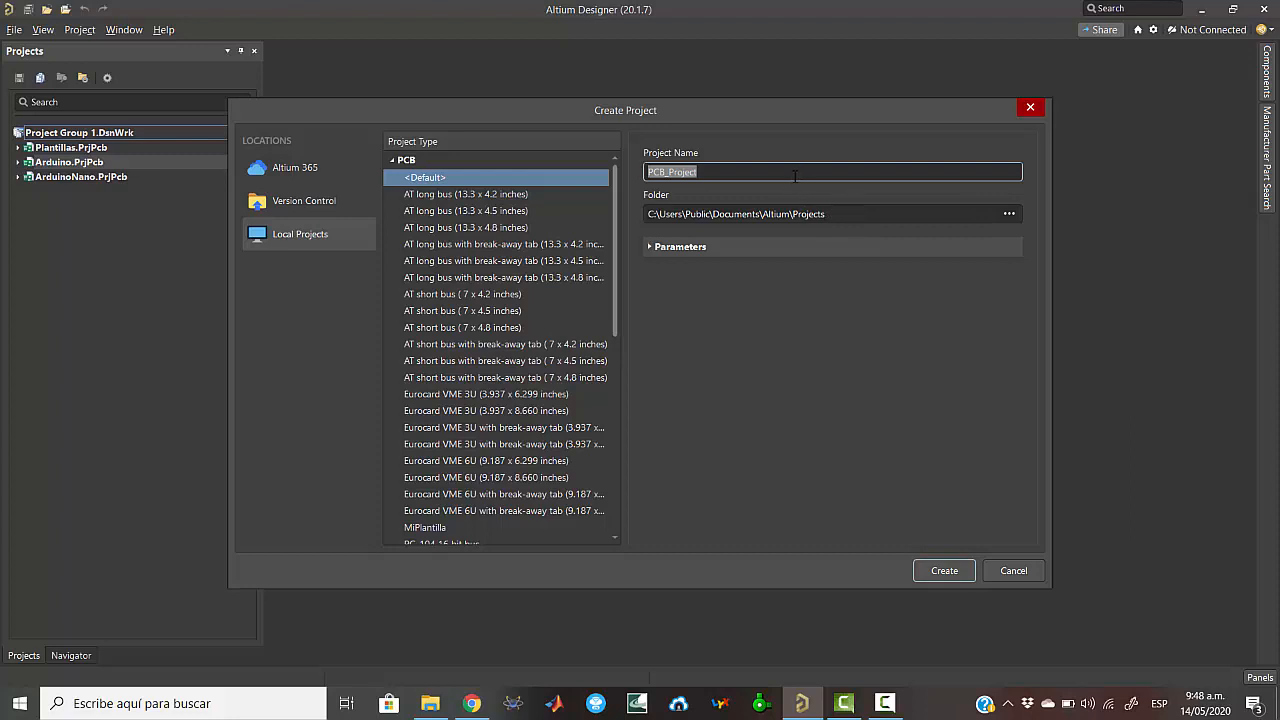
text(Con)
key(BackSpace)
key(BackSpace)
key(BackSpace)
text(Viv)
key(BackSpace)
text(ConceptosBasico)
click(952, 568)
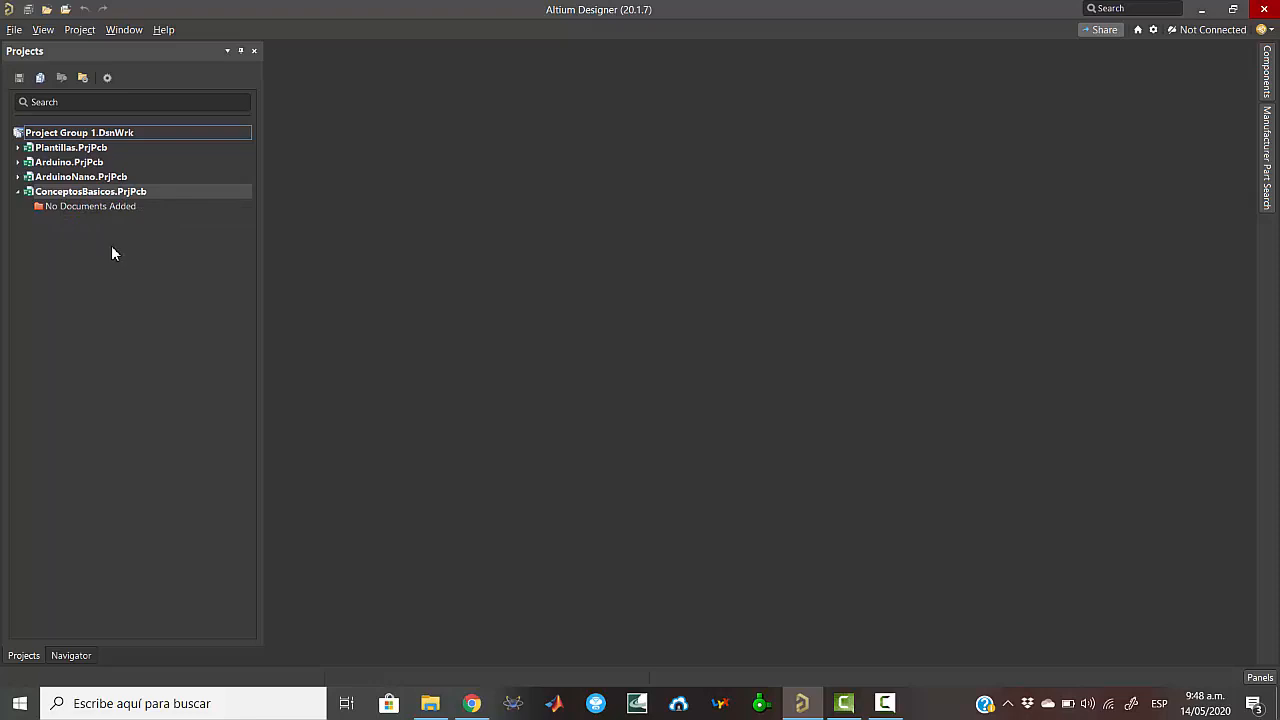
- Add a new schematic document to the ConceptosBasicos project
right_click(104, 195)
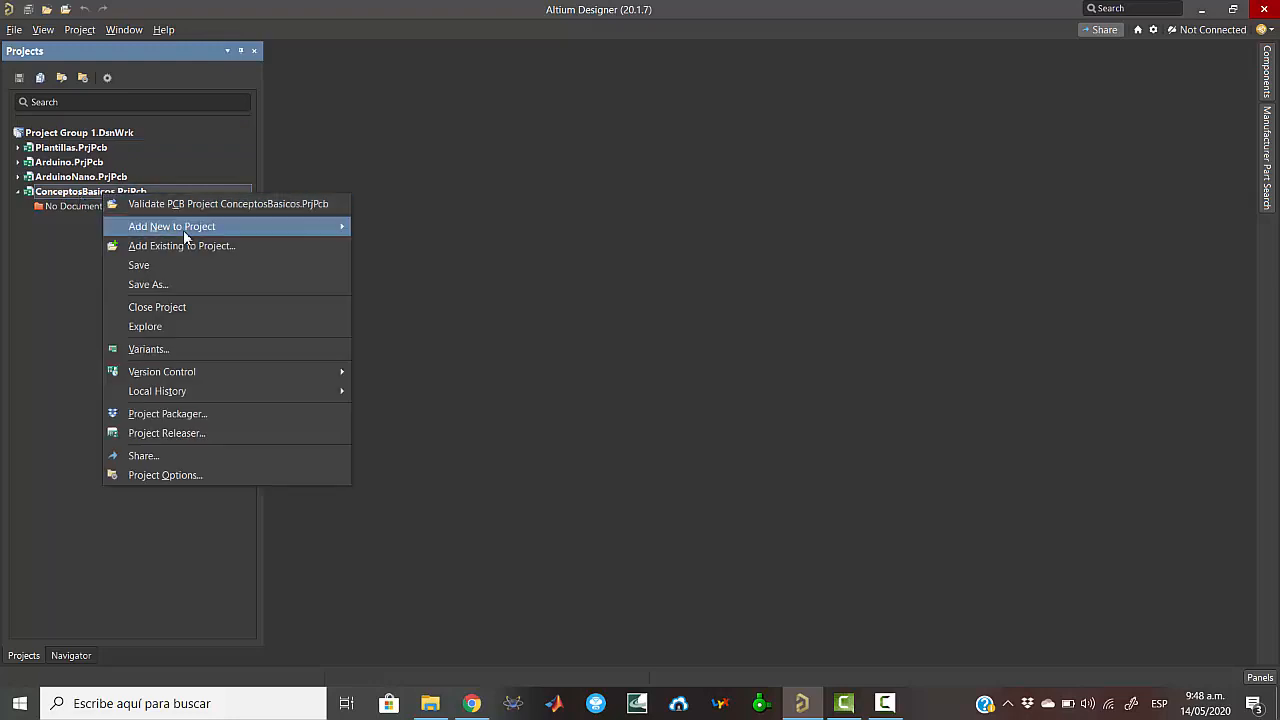
mouse_move(183, 228)
click(404, 226)
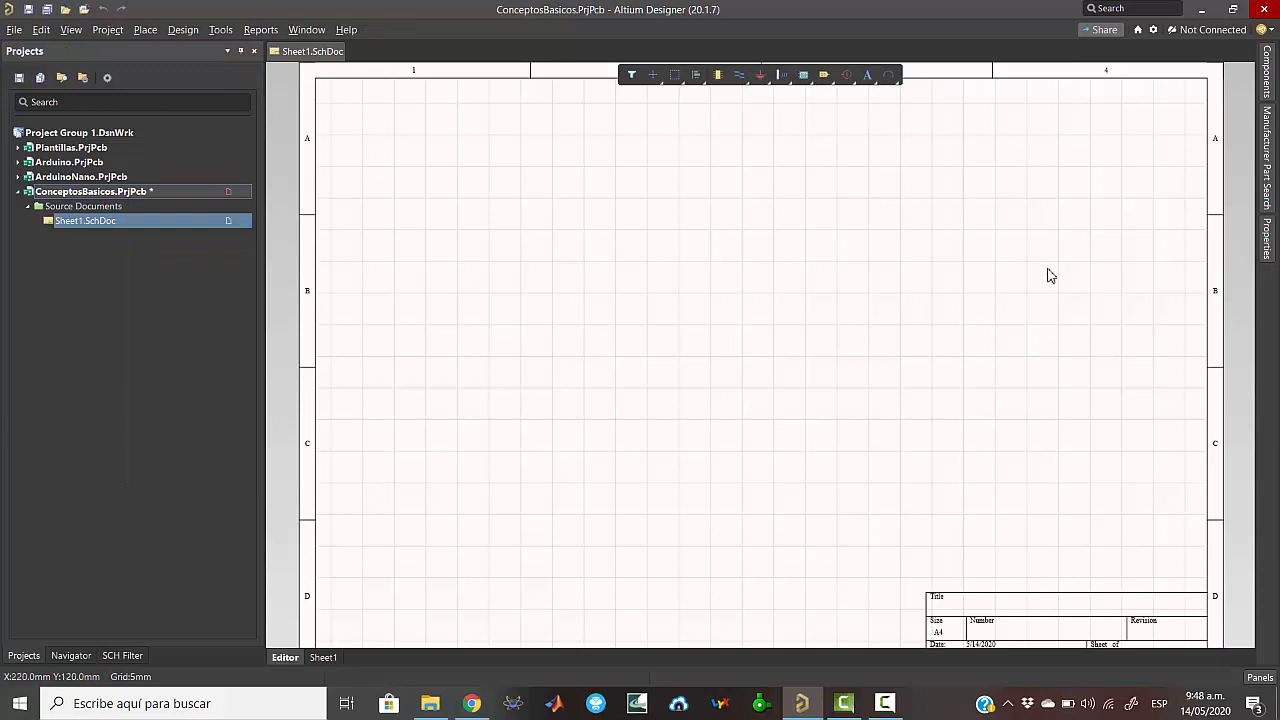
scroll(1035, 484, down, 2)
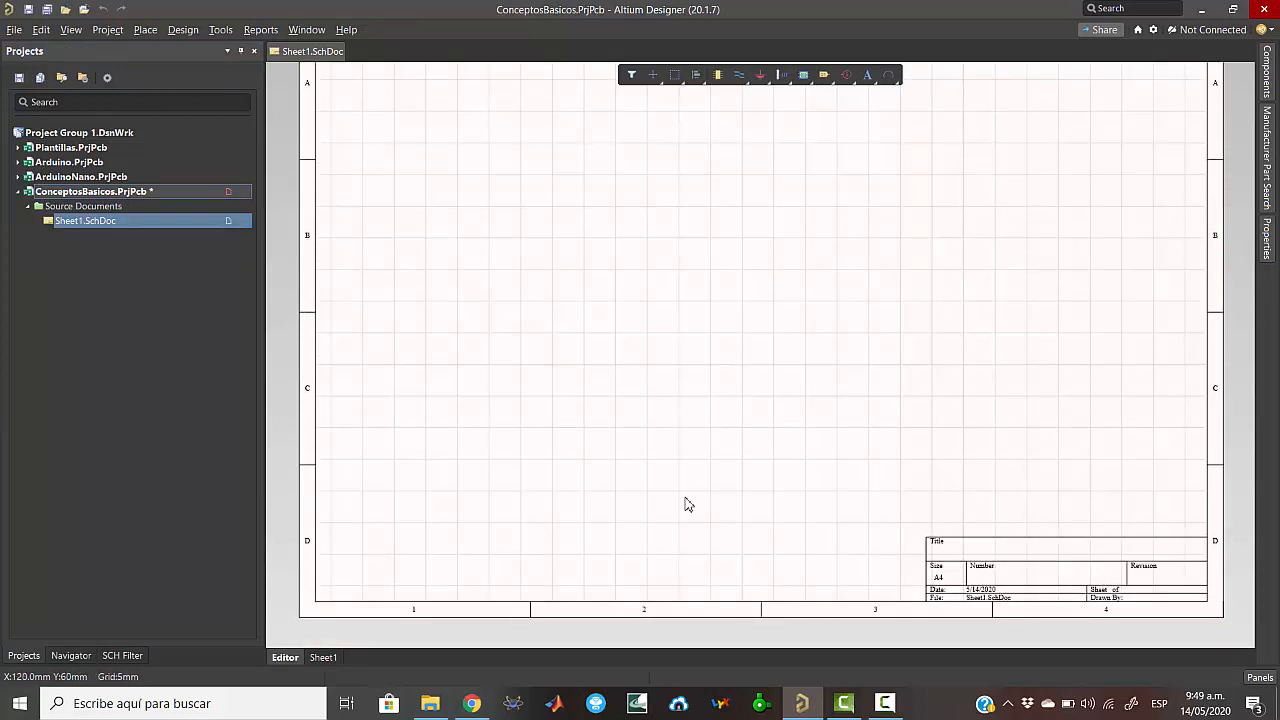
scroll(770, 370, up, 2)
scroll(657, 280, up, 1)
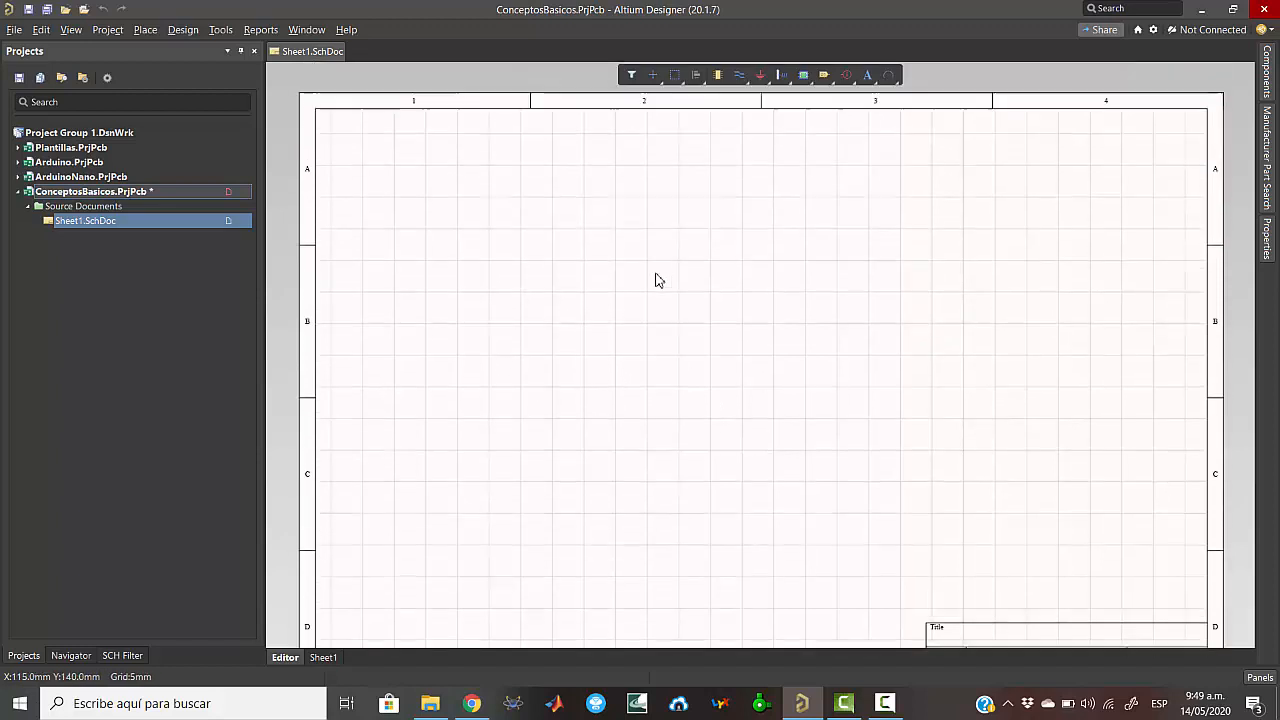
scroll(1028, 551, down, 2)
scroll(731, 324, up, 2)
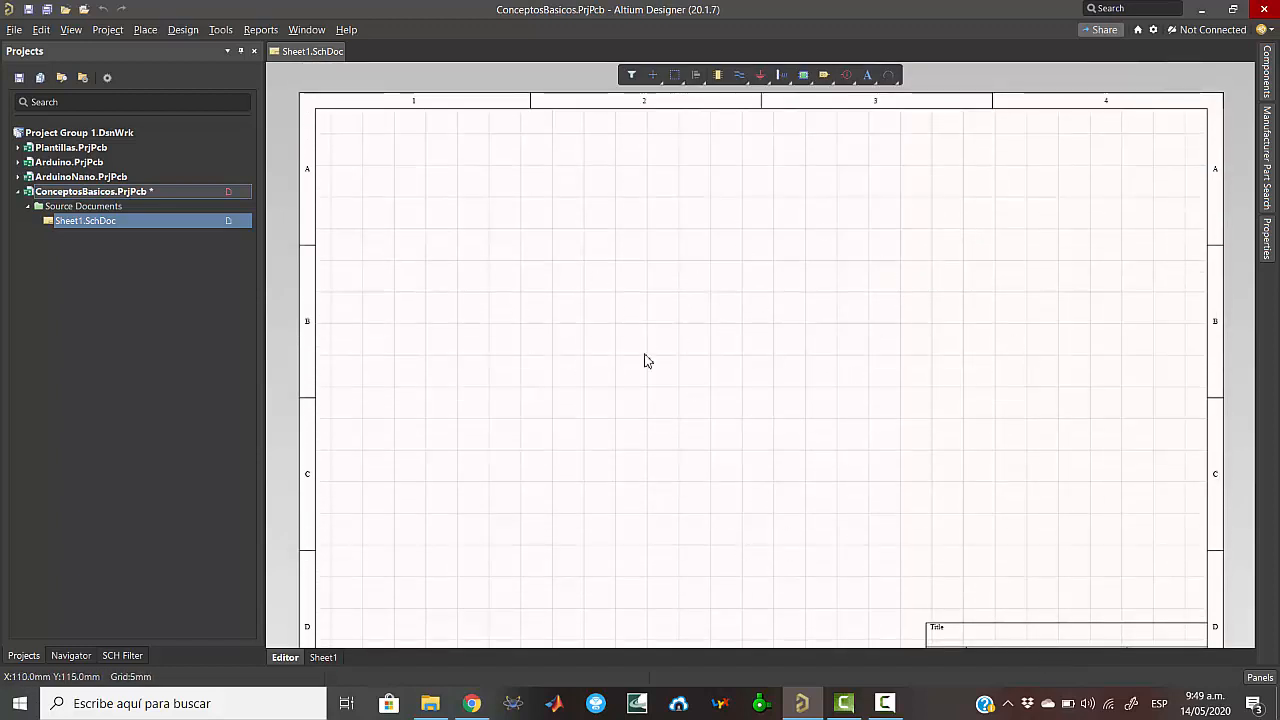
scroll(684, 330, down, 2)
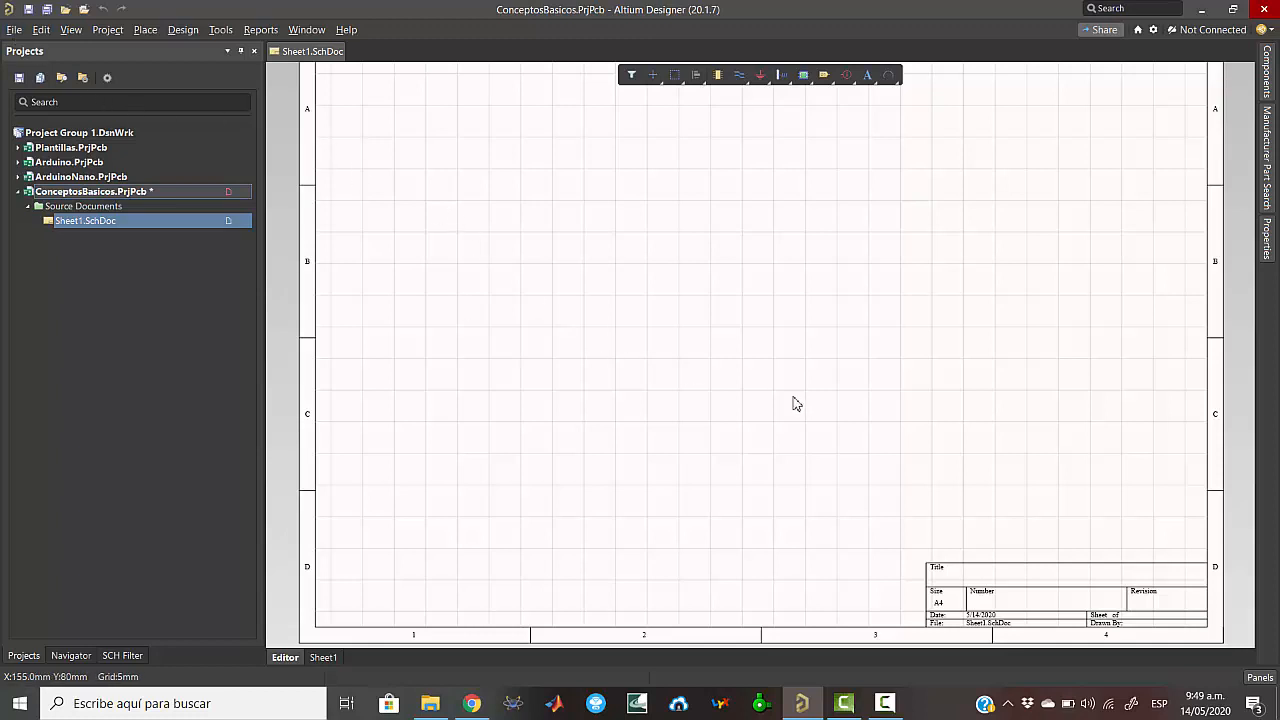
key(f)
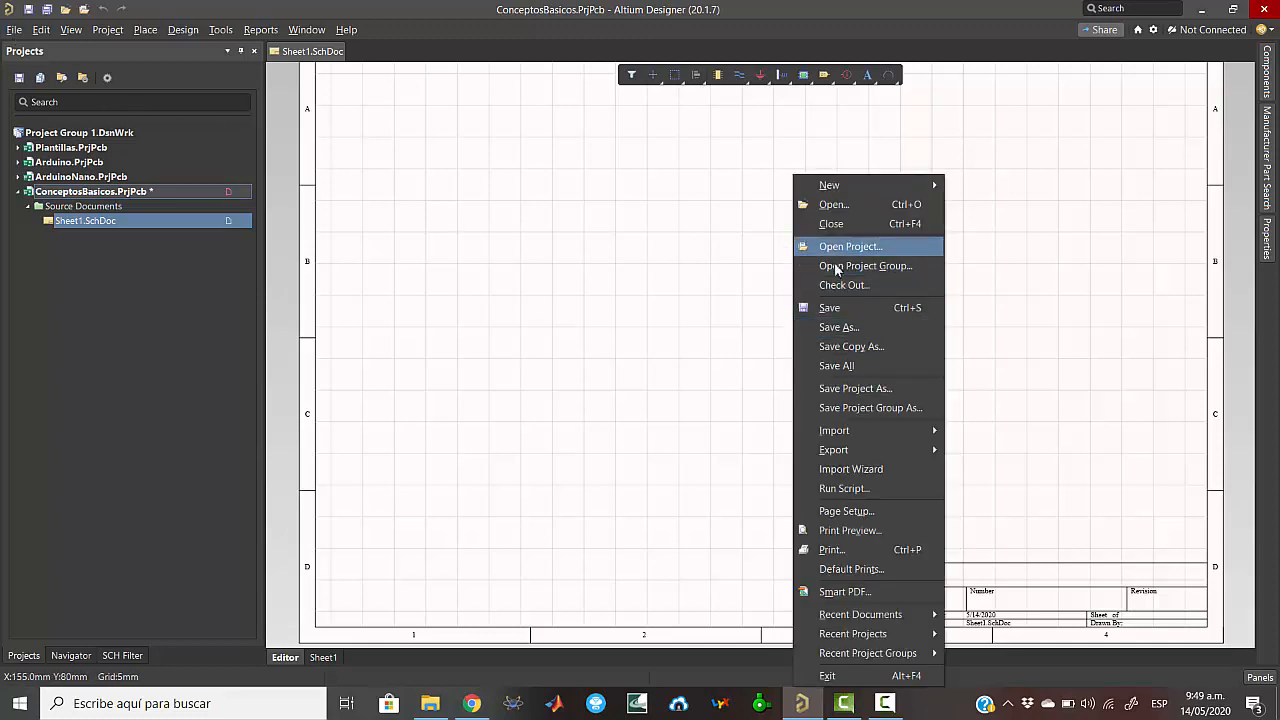
key(Escape)
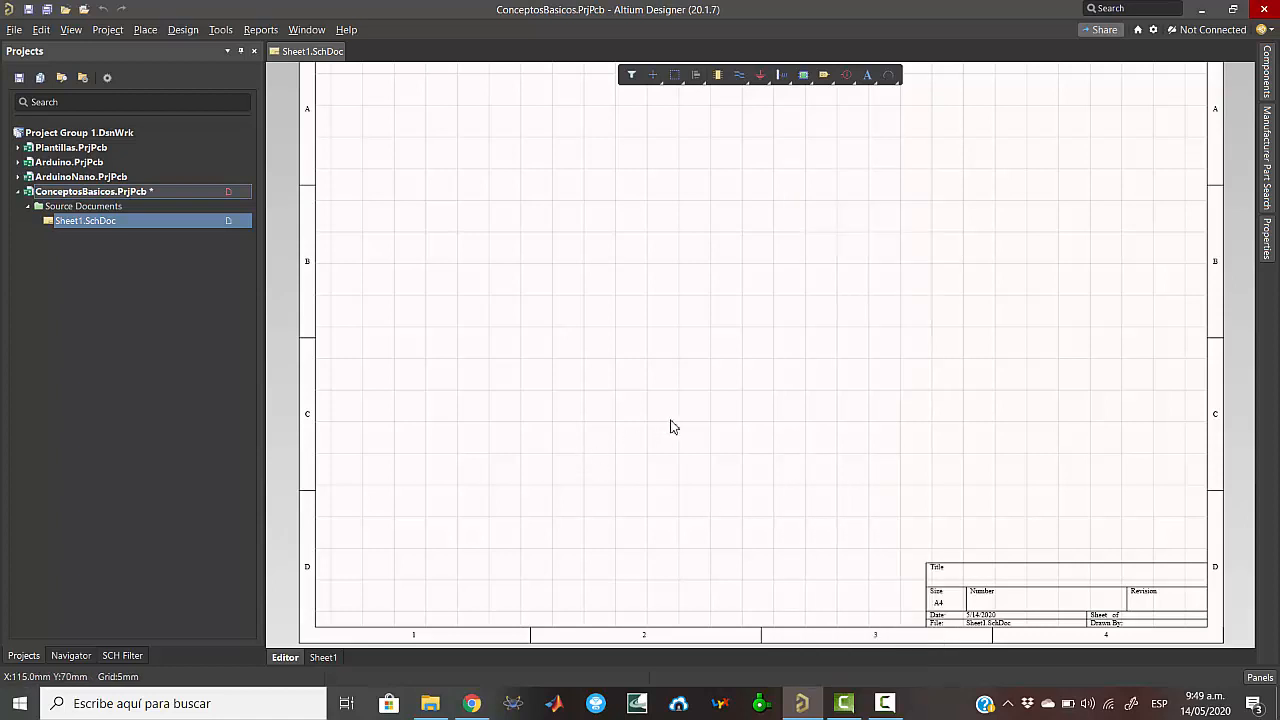
key(e)
key(Escape)
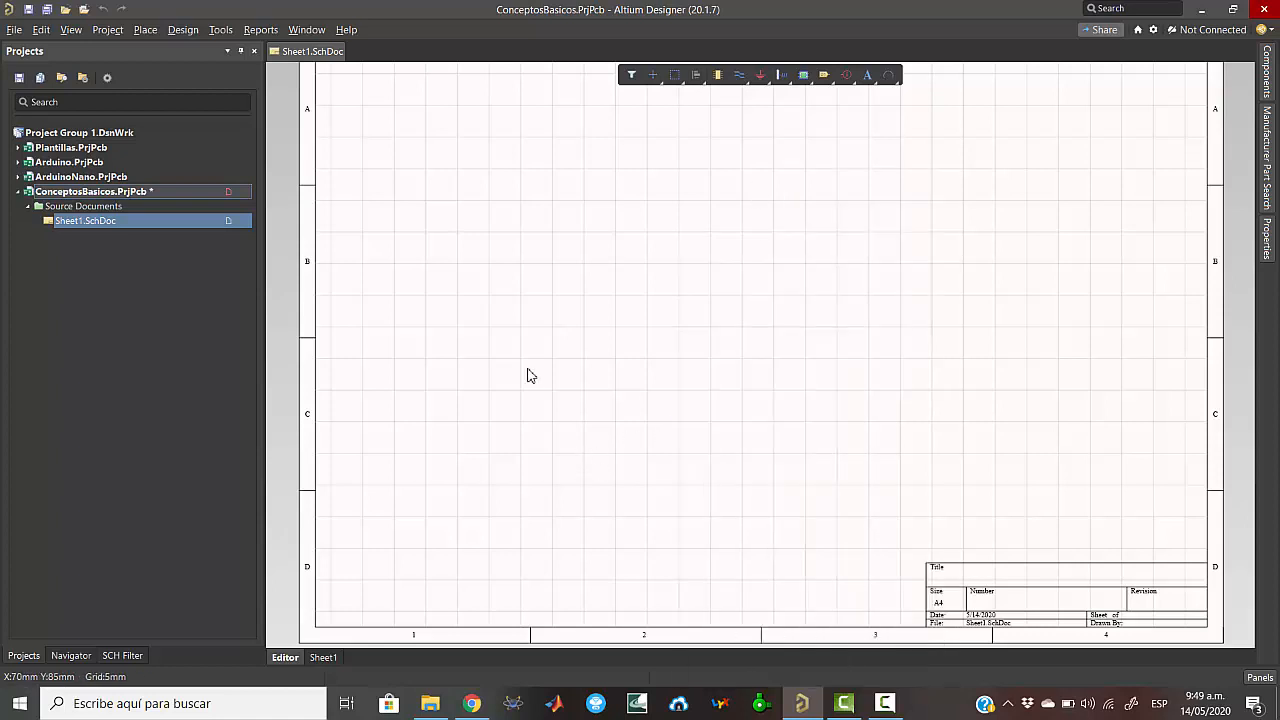
key(v)
key(Escape)
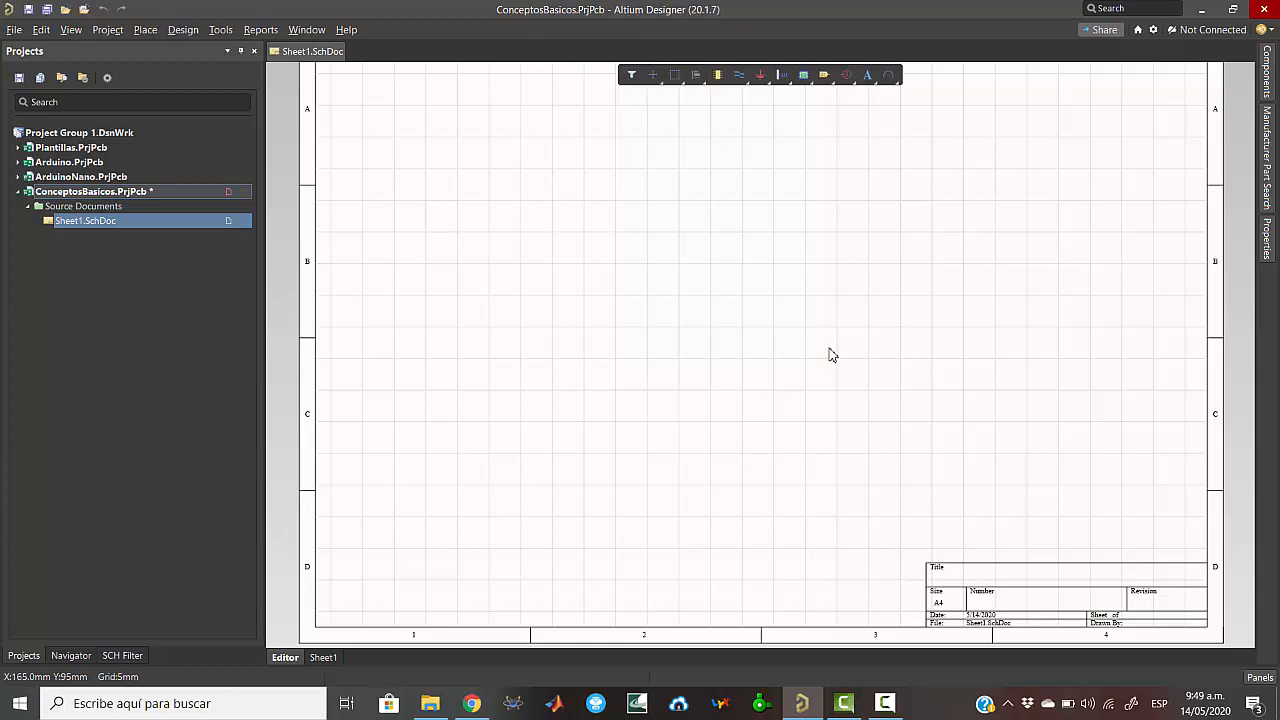
key(d)
key(Escape)
key(p)
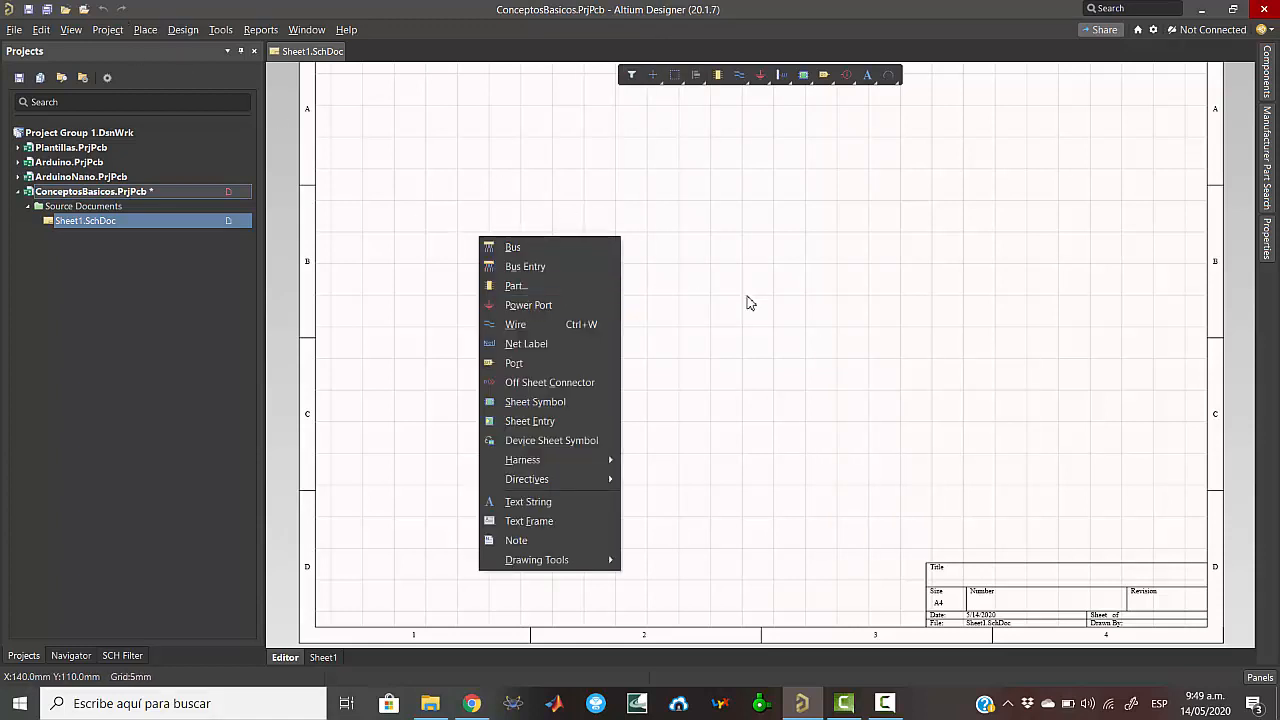
key(Escape)
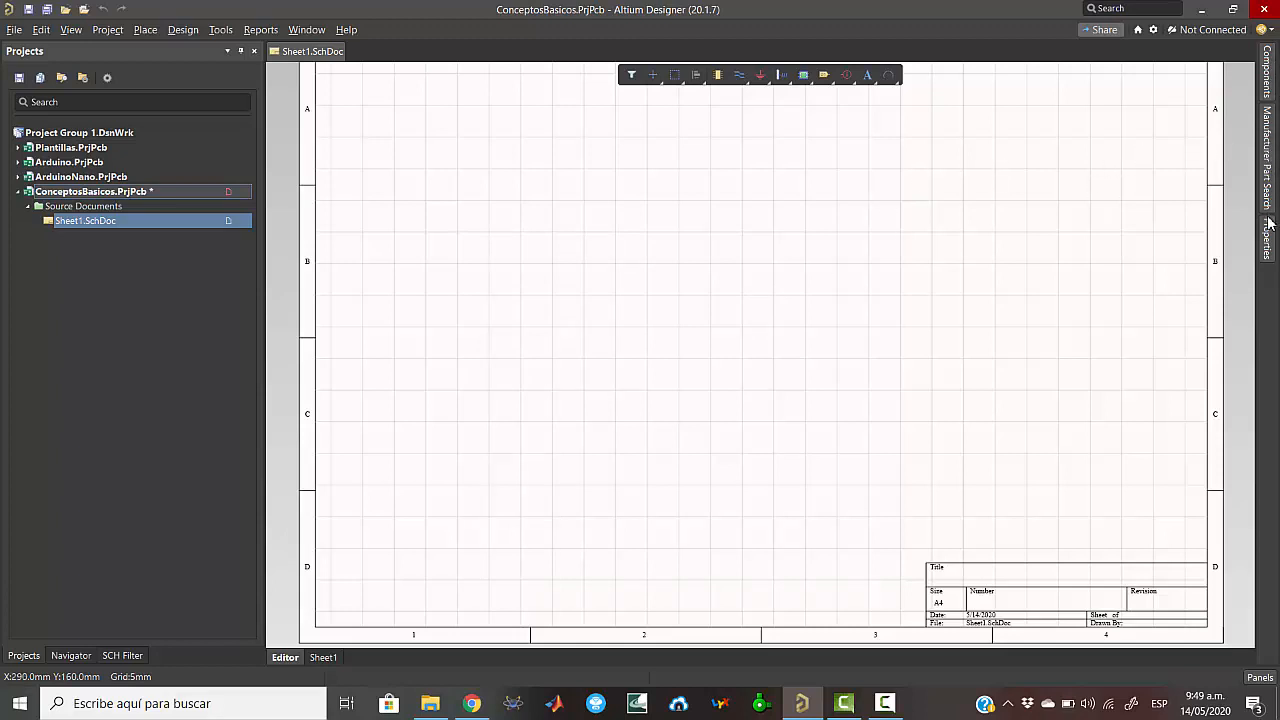
- Review which panels are available for the schematic editor
click(1267, 152)
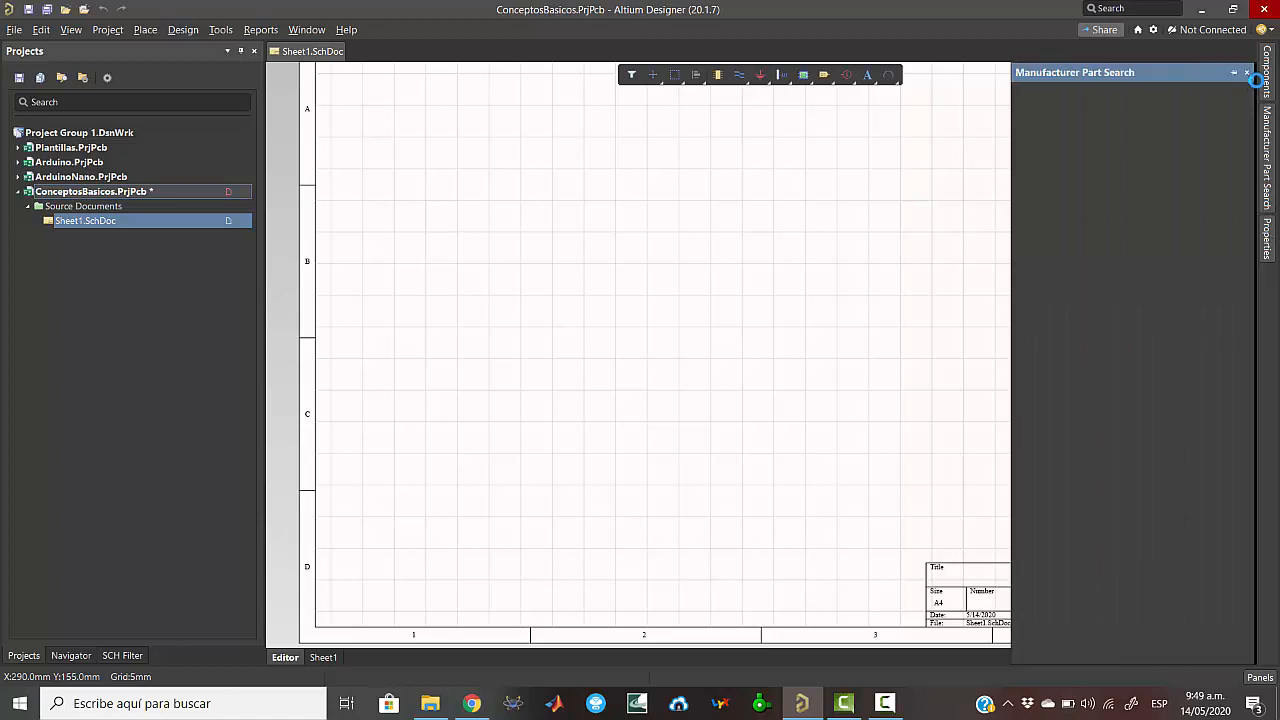
click(1259, 679)
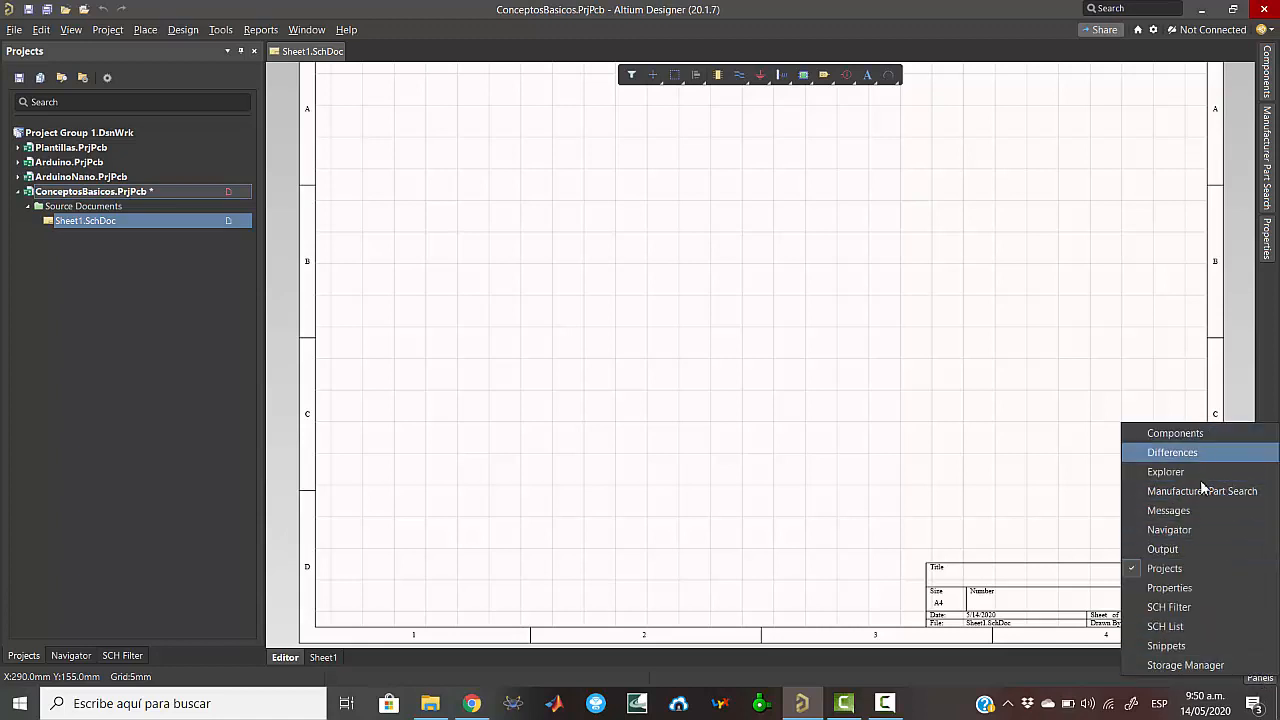
click(987, 421)
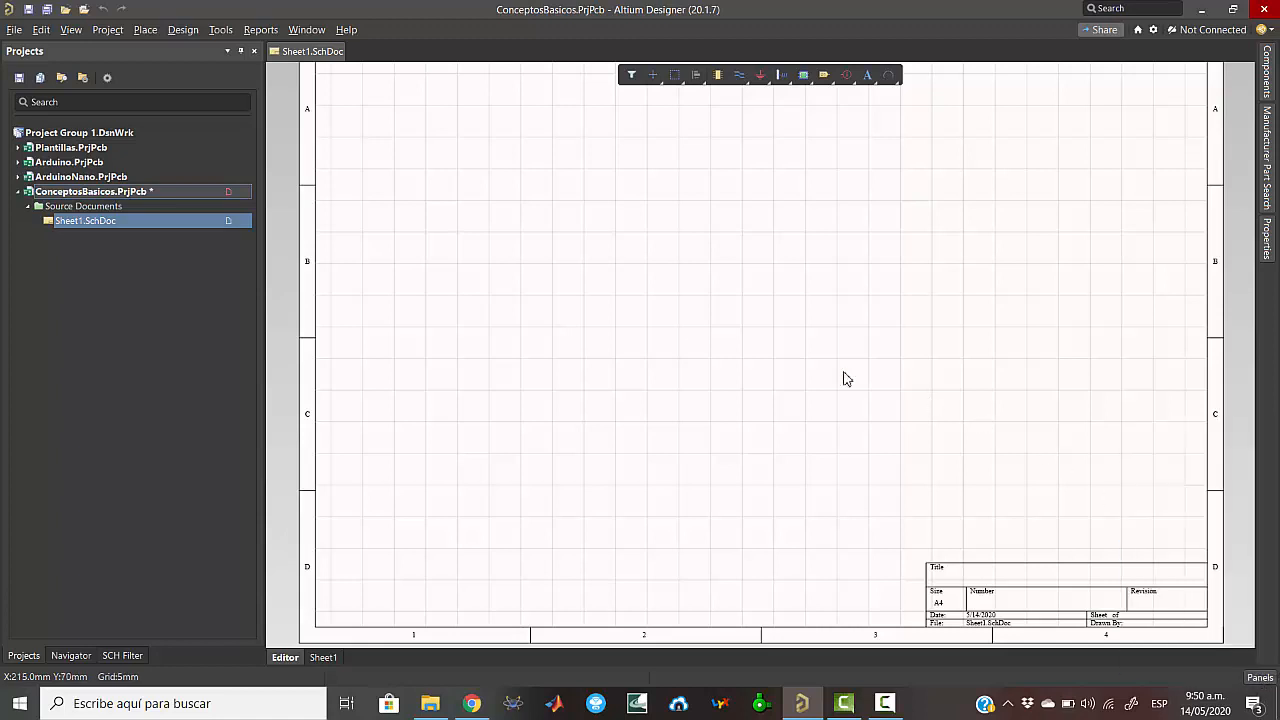
click(70, 29)
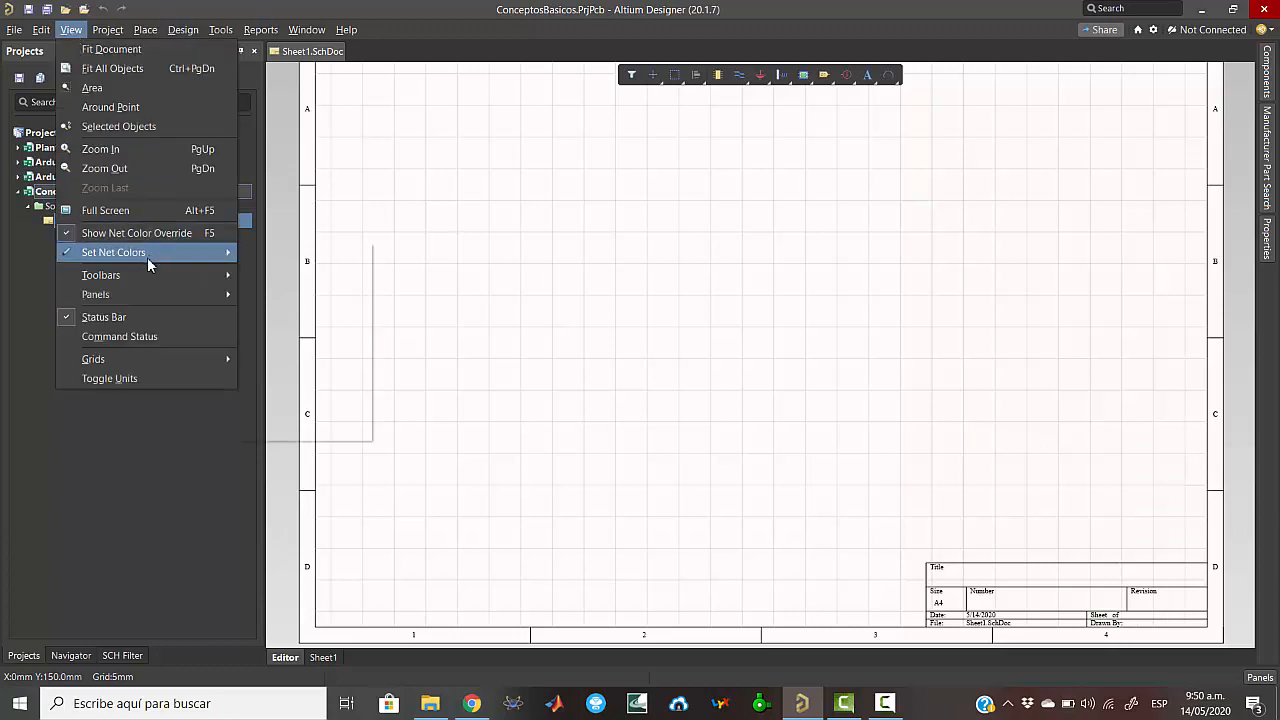
mouse_move(142, 292)
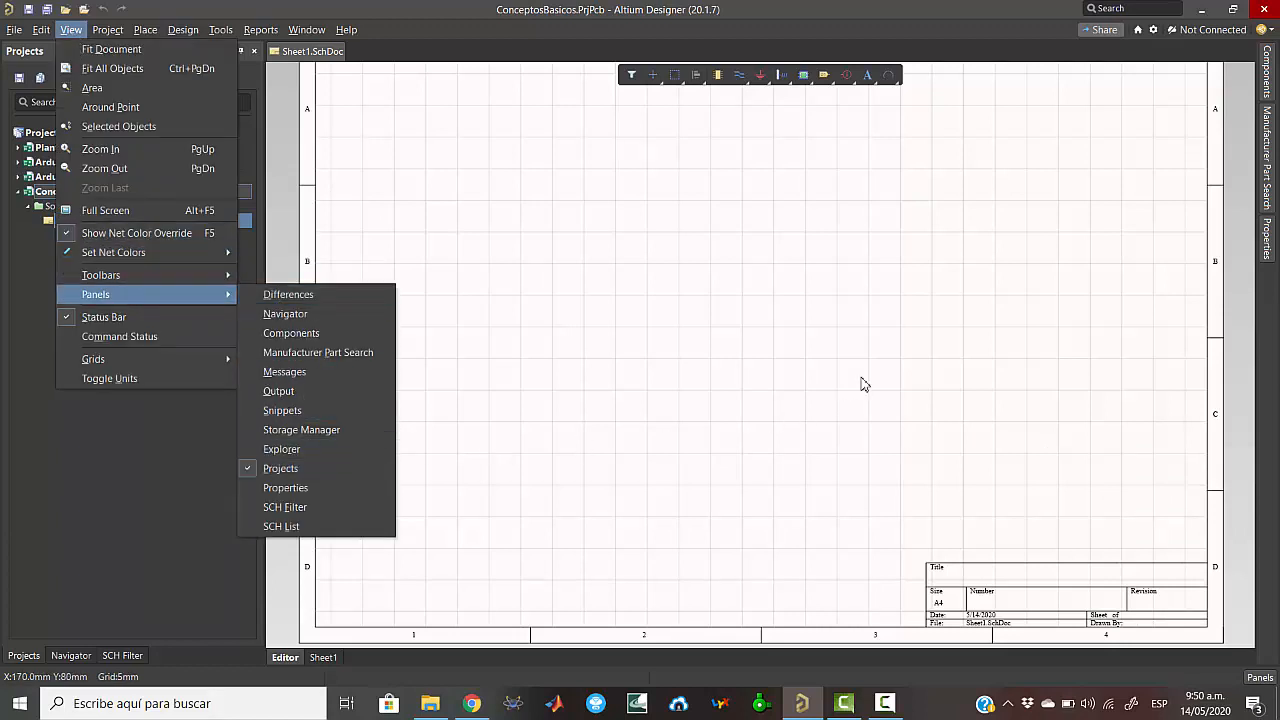
key(Escape)
key(Escape)
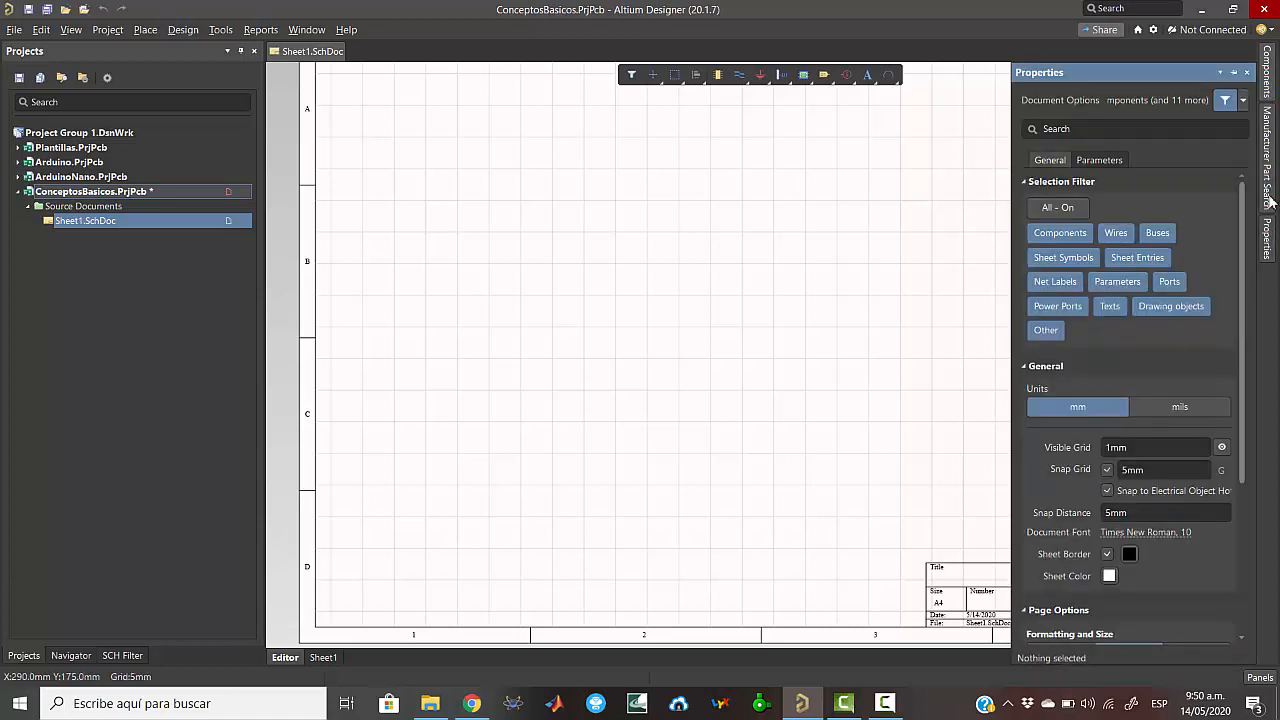
- Open the Manufacturer Part Search panel, widen it over the sheet and look through its part category tiles
mouse_move(1268, 188)
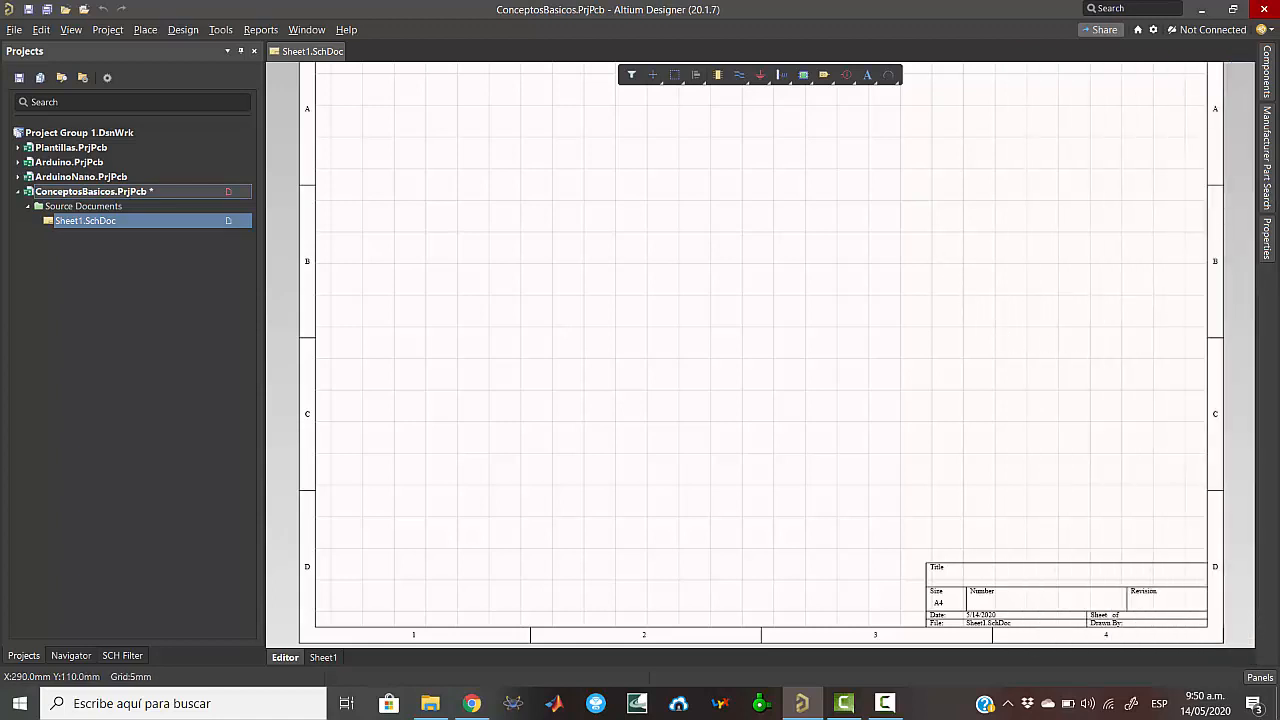
click(1267, 155)
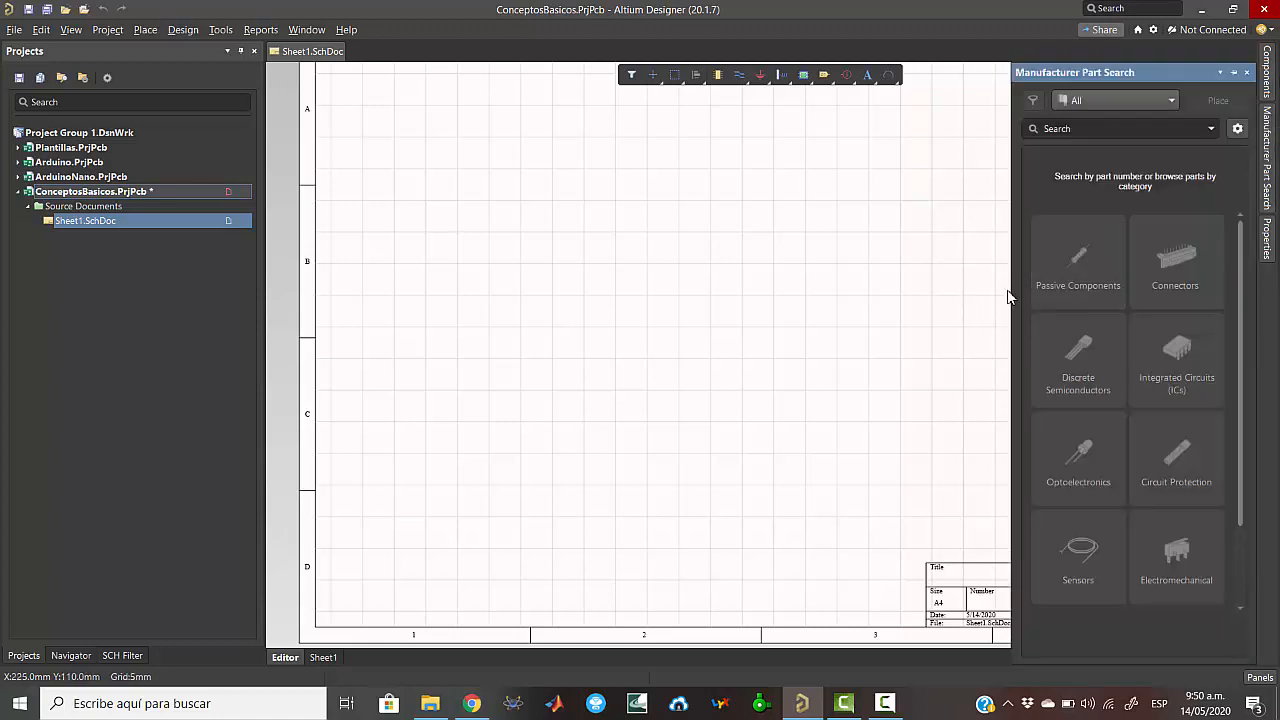
drag(1015, 297, 662, 299)
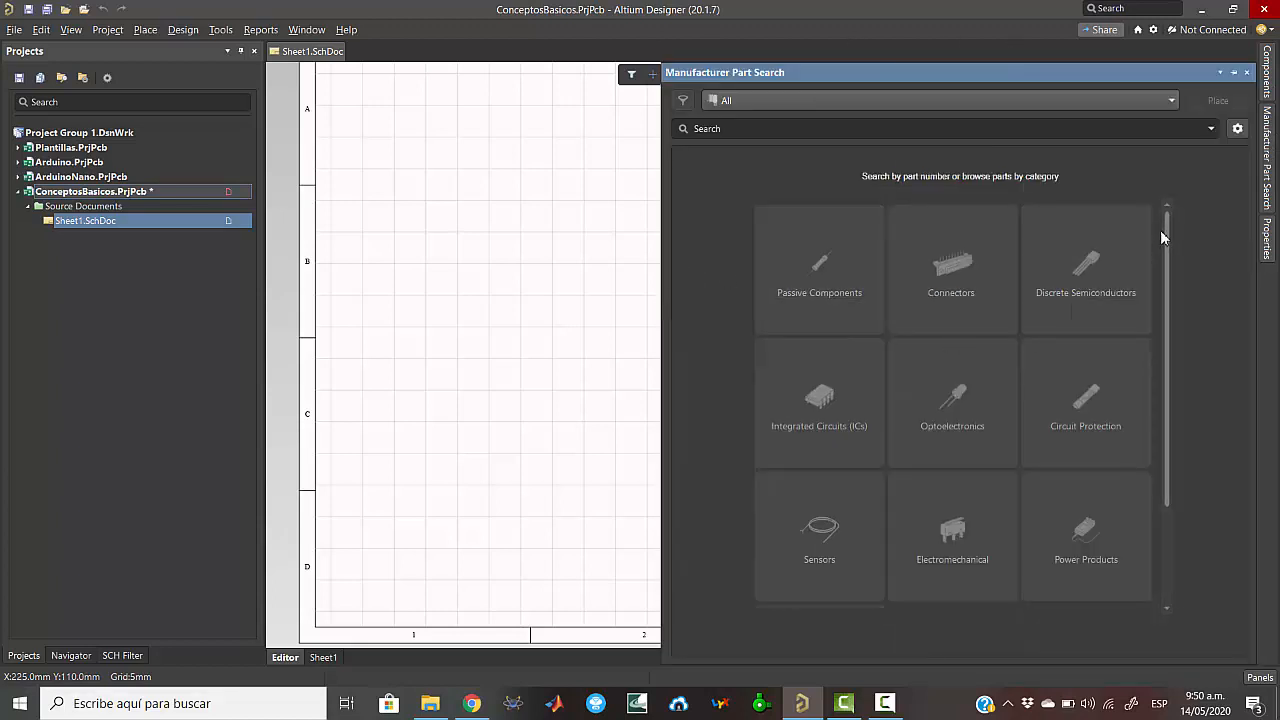
drag(1167, 304, 1178, 280)
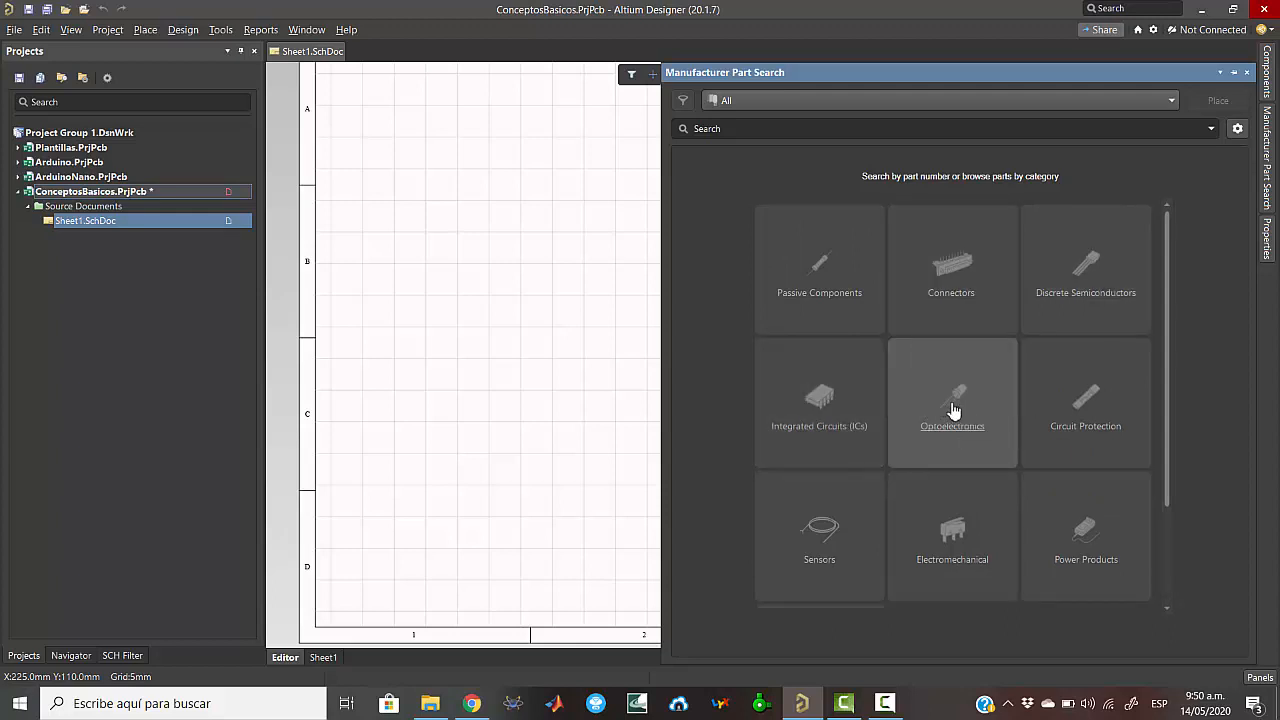
scroll(1110, 405, down, 2)
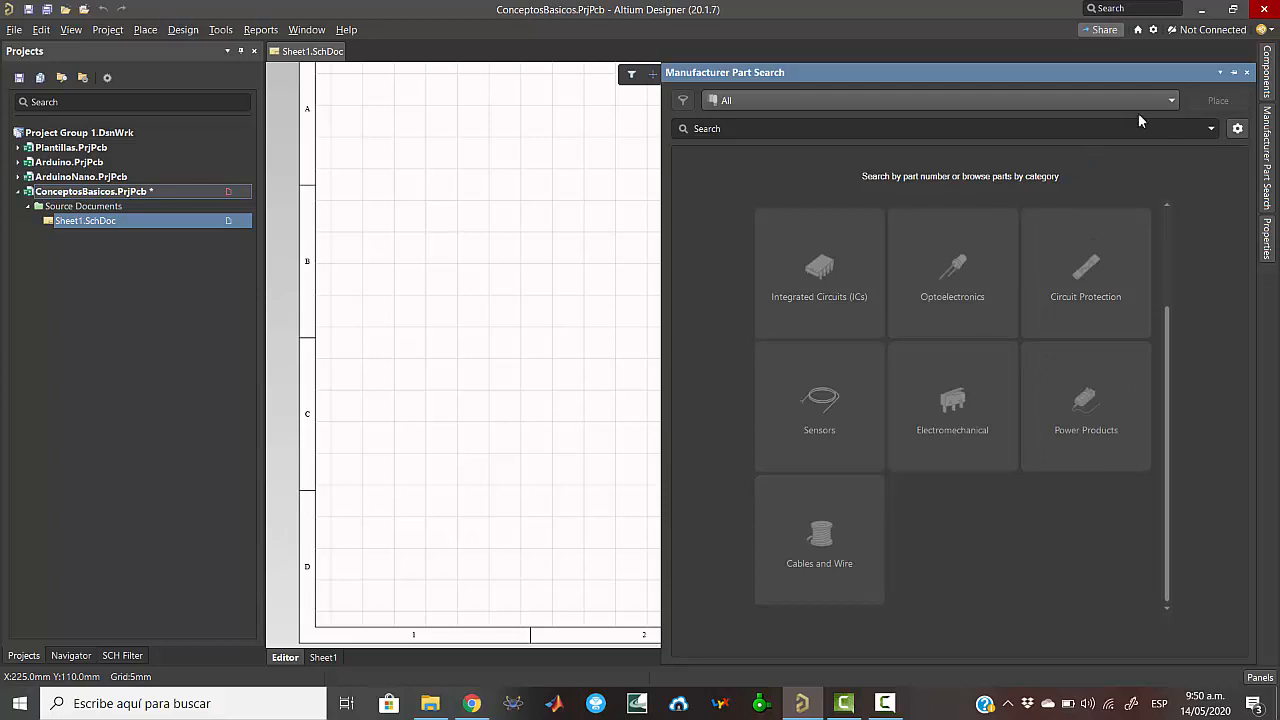
- Limit the manufacturer part search to the Resistors category and look over the first resistor's parameters and model
click(1168, 101)
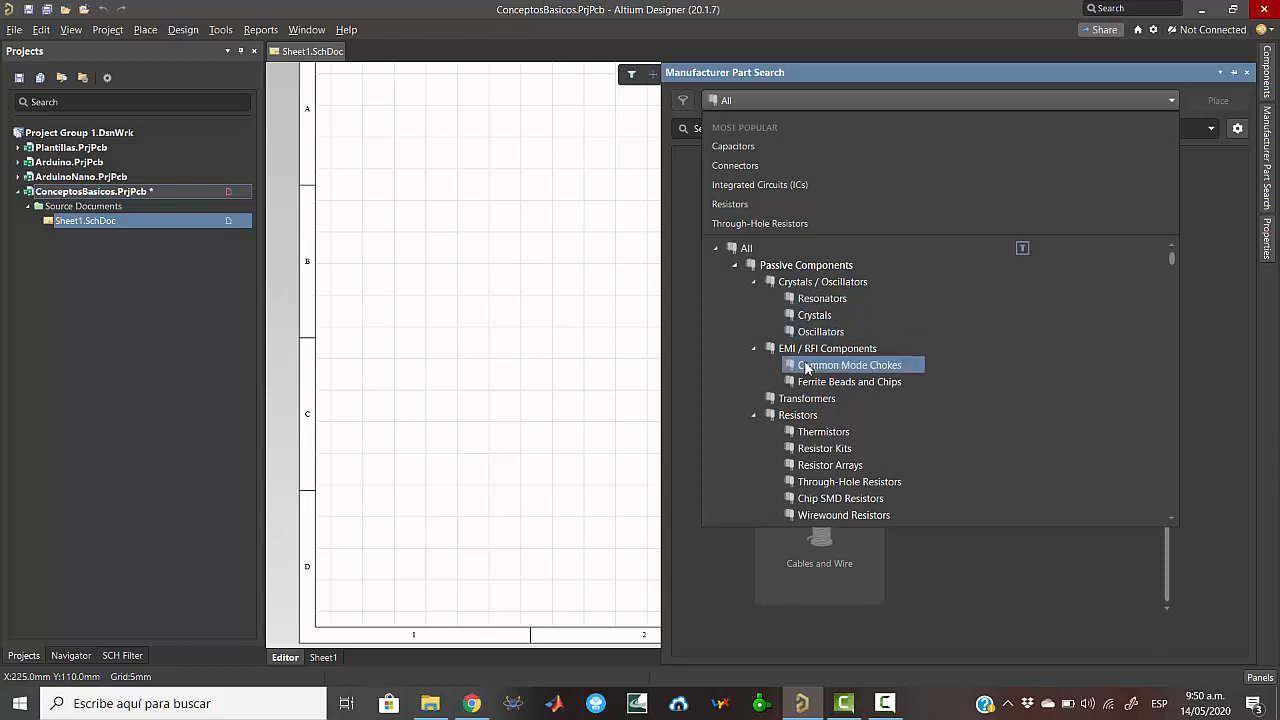
scroll(808, 370, down, 4)
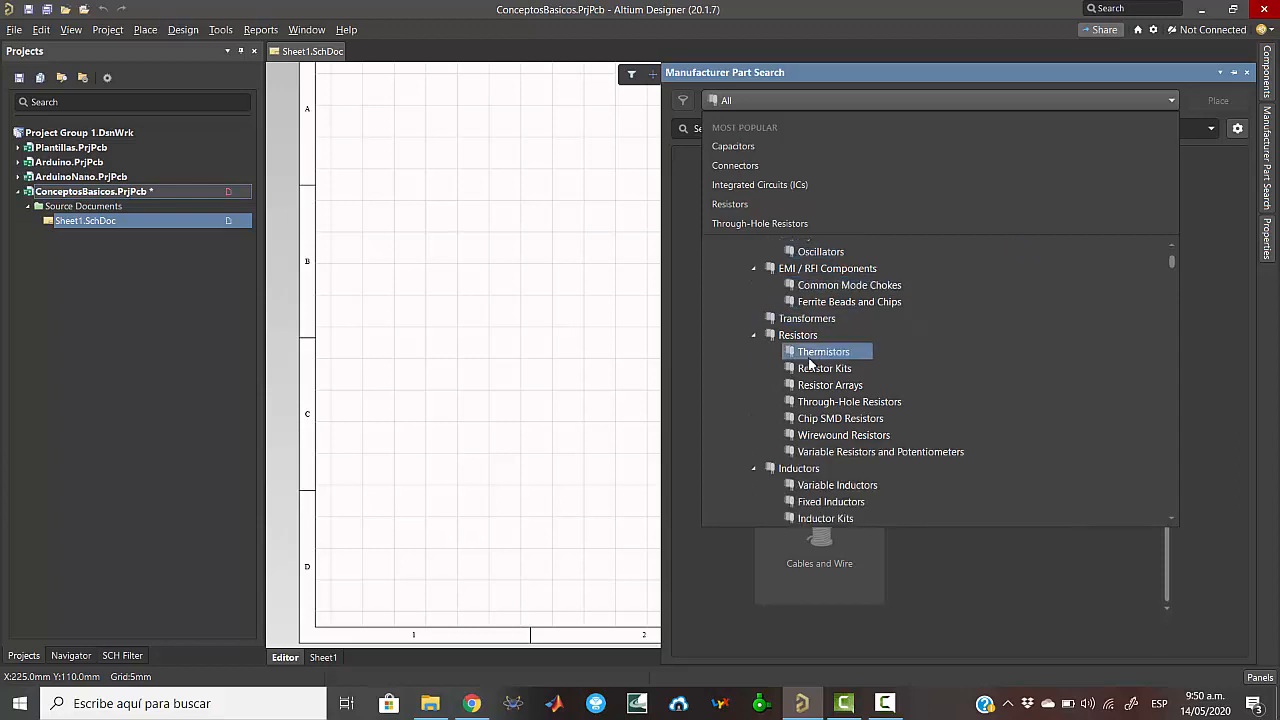
scroll(810, 372, down, 3)
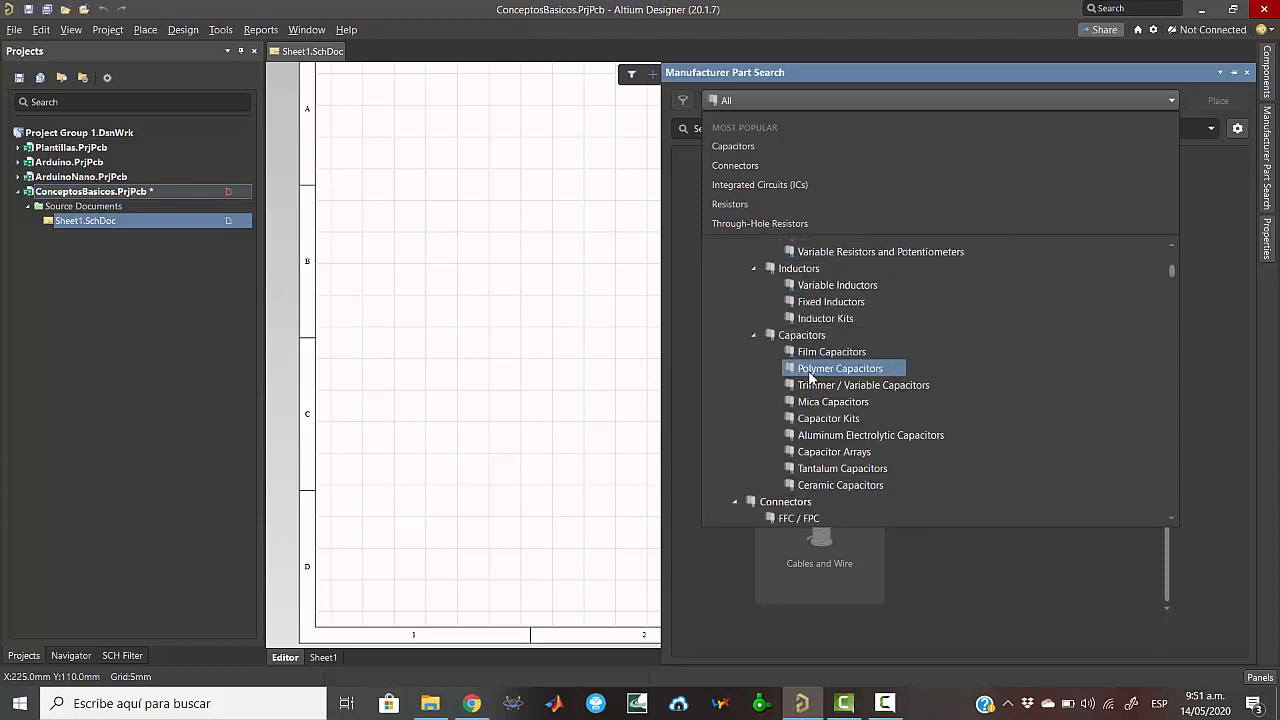
scroll(825, 434, up, 7)
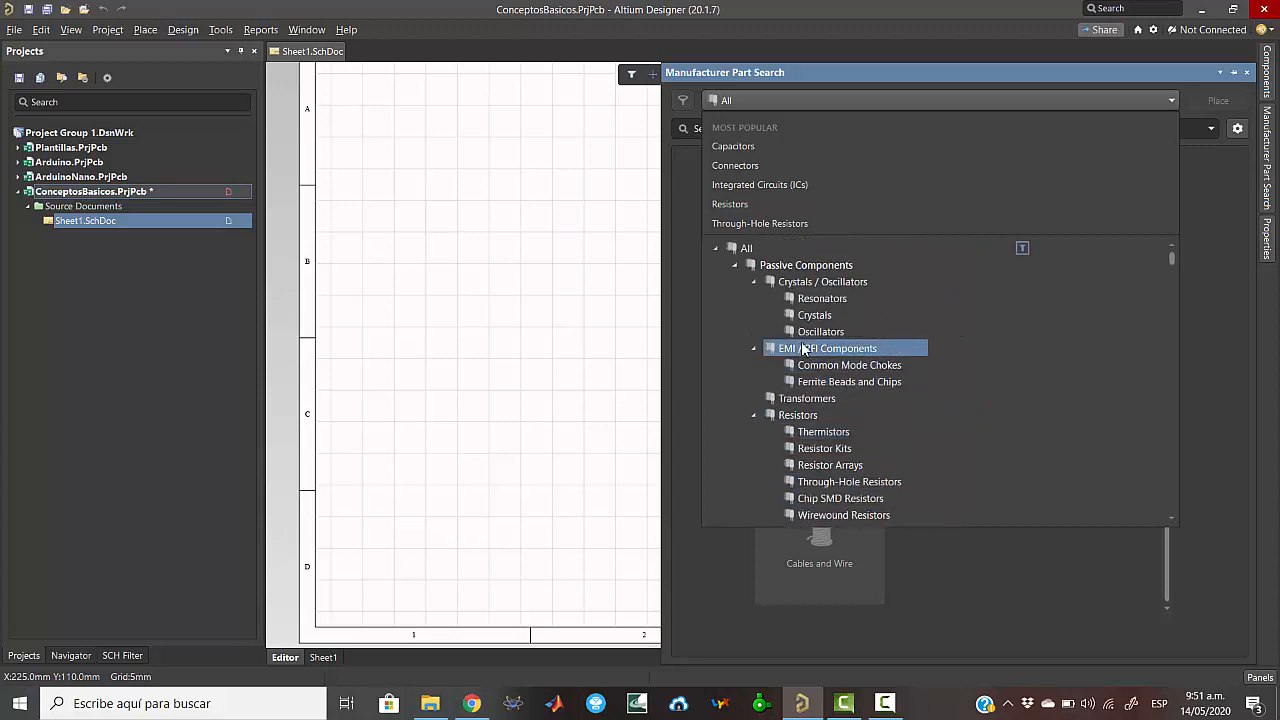
scroll(825, 385, down, 2)
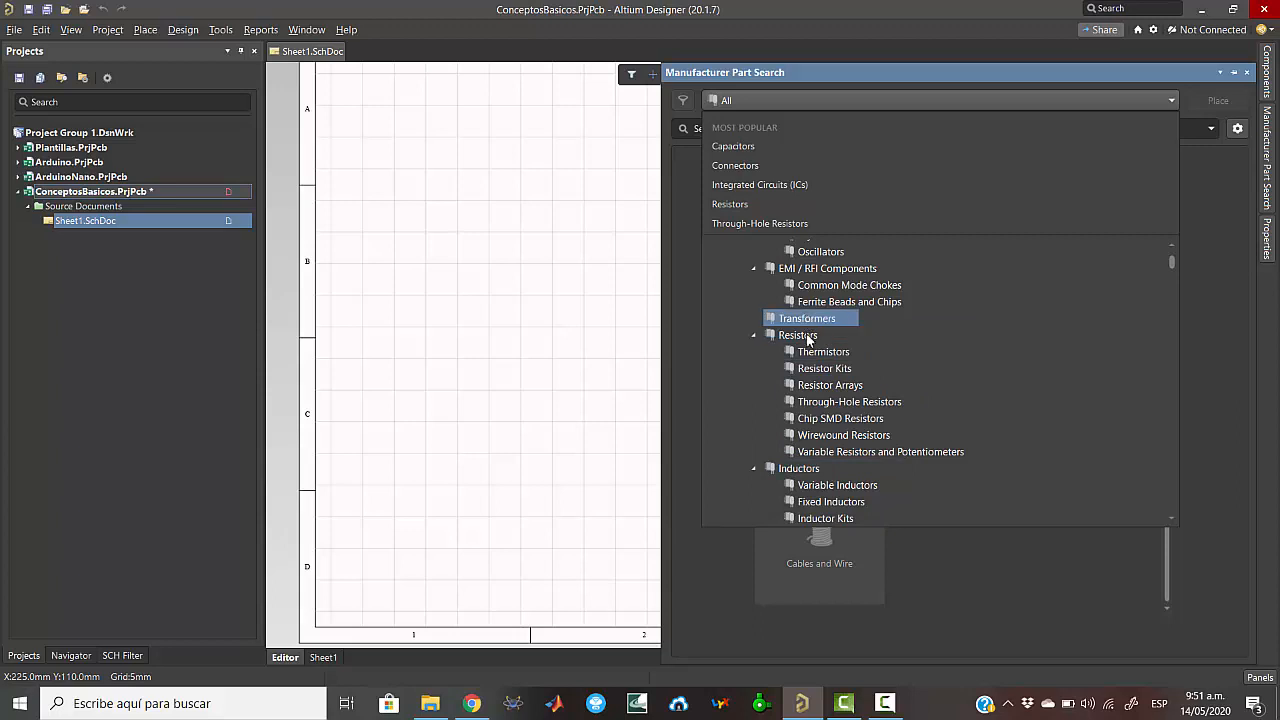
click(808, 336)
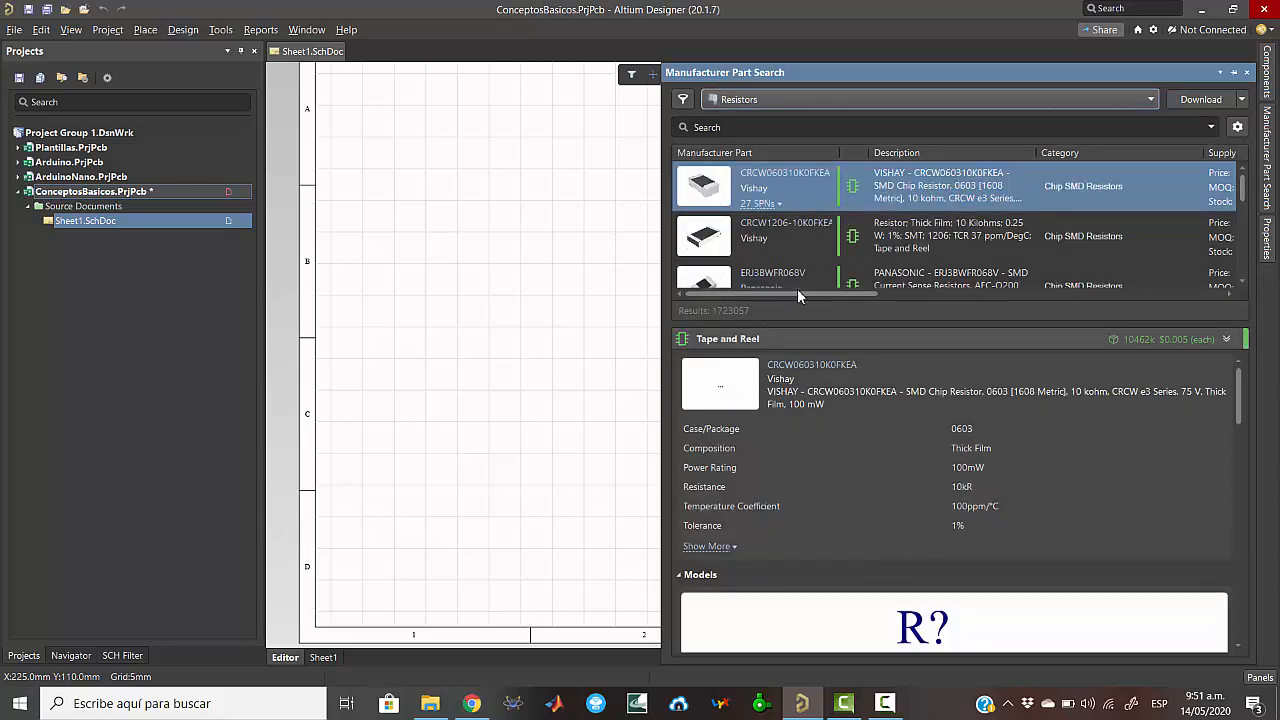
scroll(936, 560, down, 3)
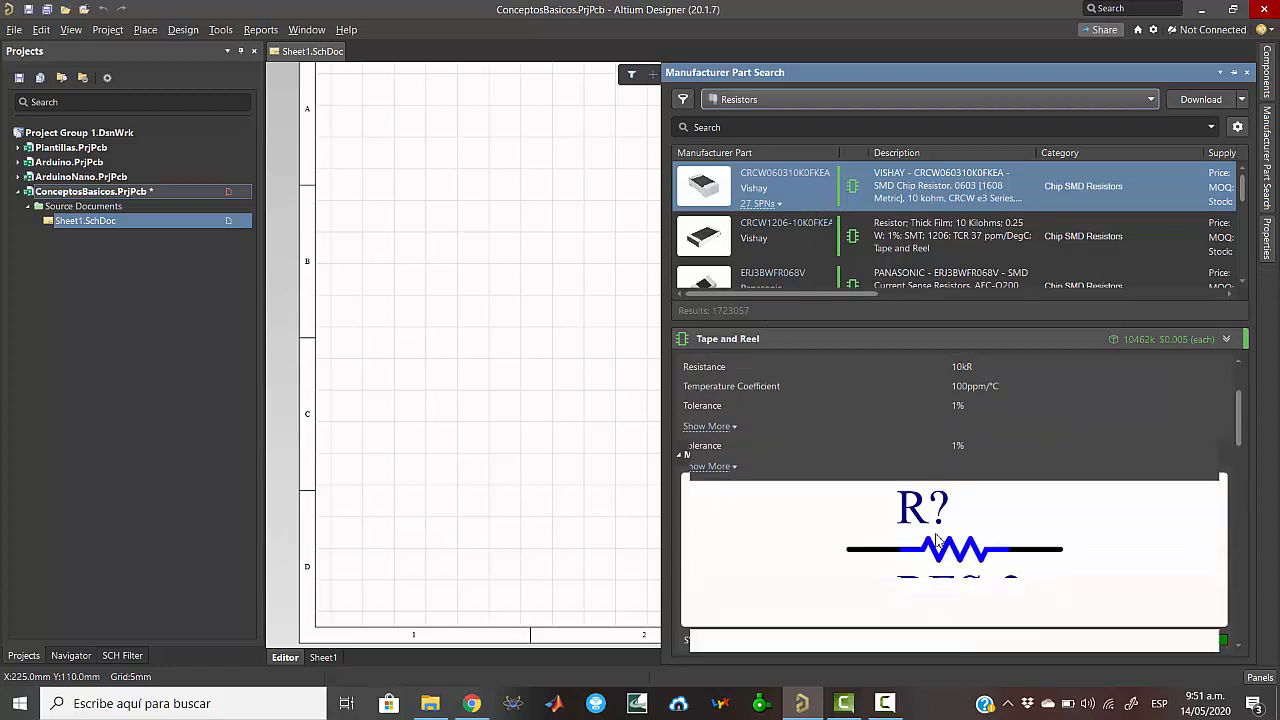
scroll(872, 412, up, 3)
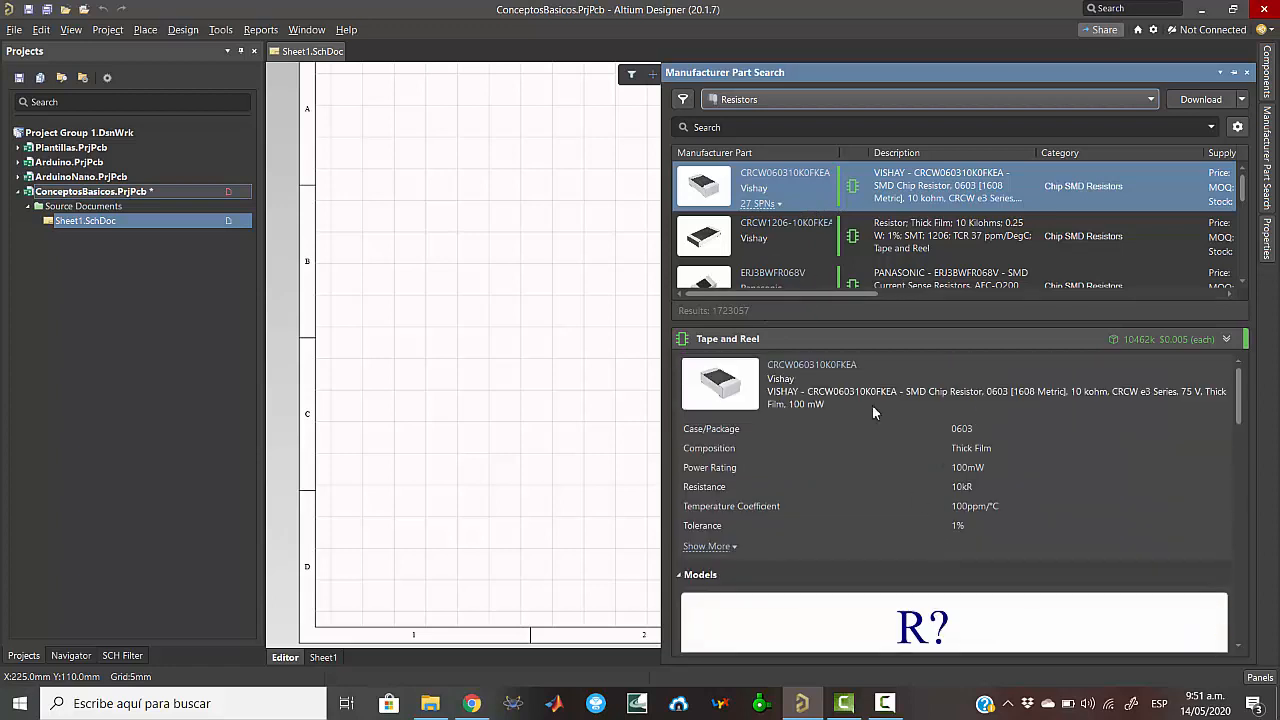
- Open the resistor search filters, expand the list of resistance values and filter for 1k
click(683, 101)
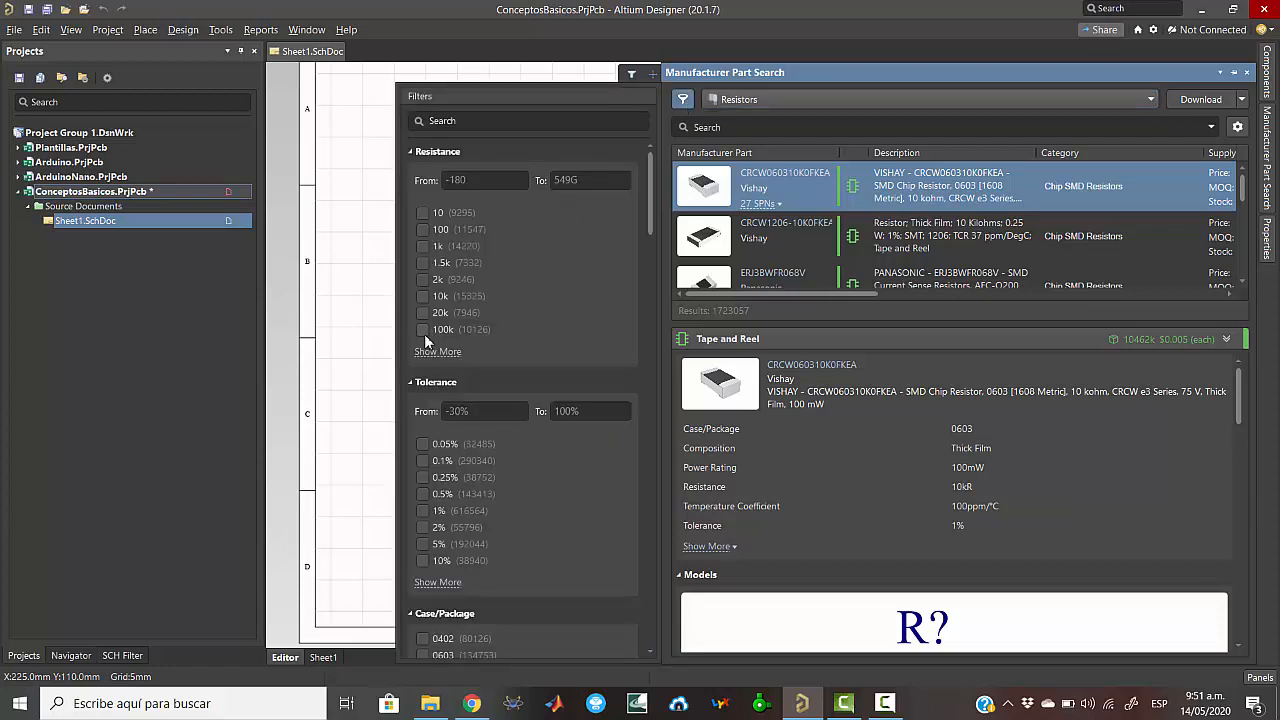
scroll(427, 310, down, 3)
scroll(427, 316, up, 3)
click(440, 352)
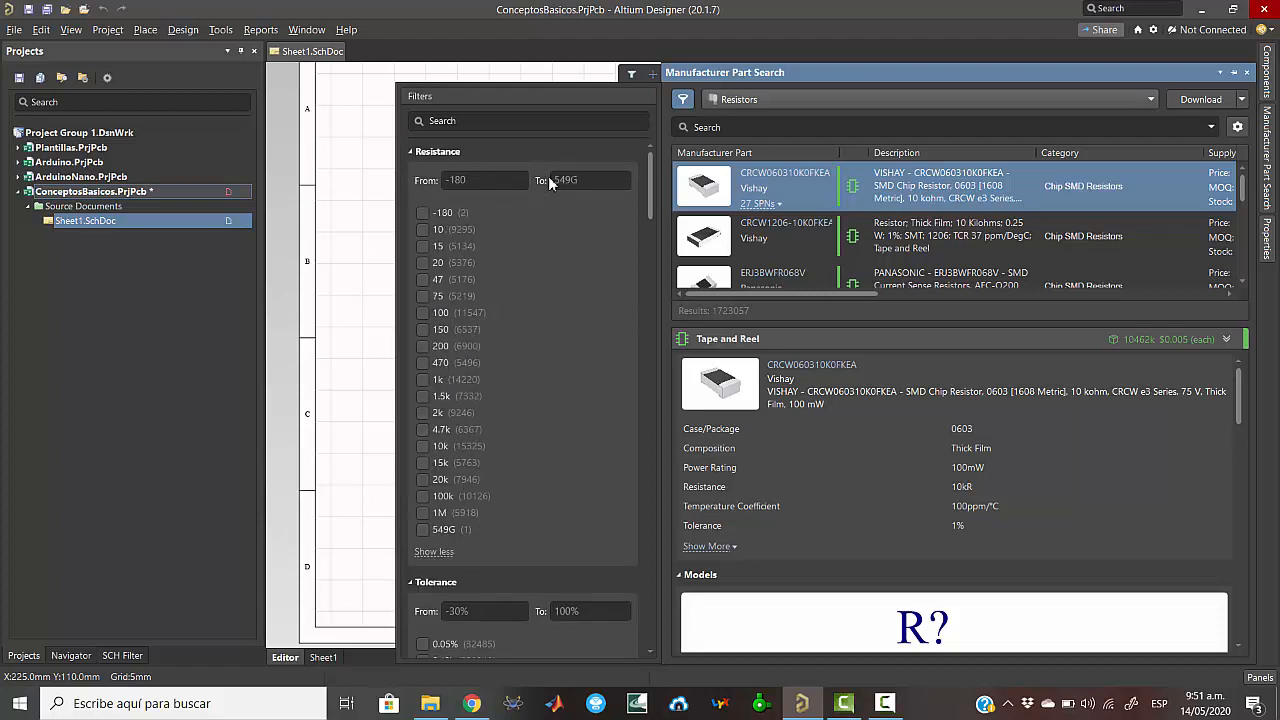
click(422, 379)
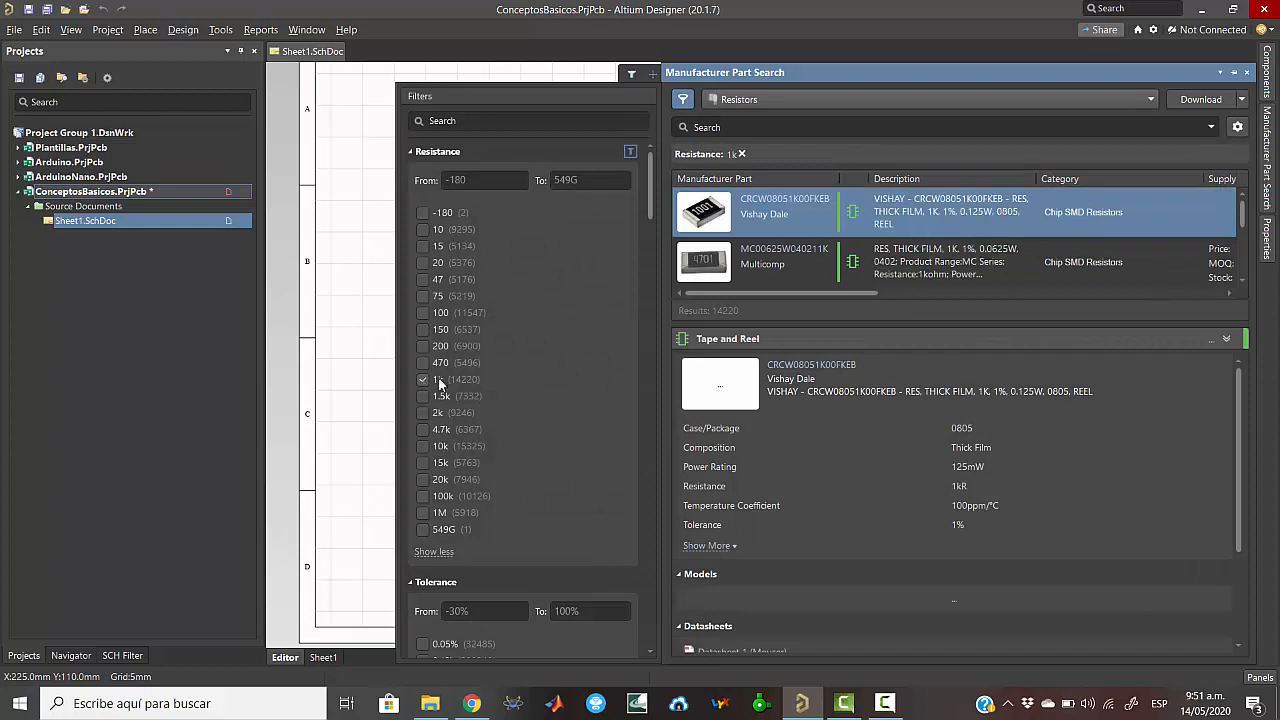
- Examine the other resistor filters, including tolerance, case/package, length, power rating, packaging, operating temperature, composition, stock and manufacturer
scroll(532, 373, down, 4)
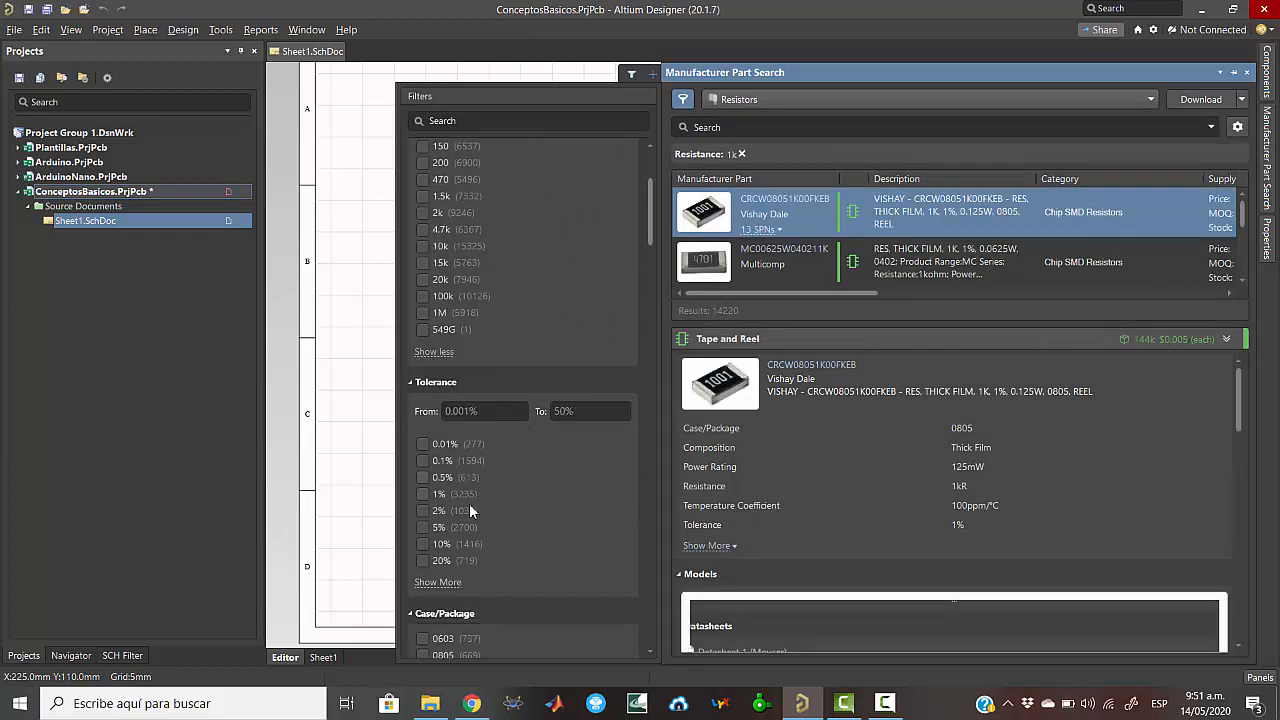
scroll(469, 503, down, 5)
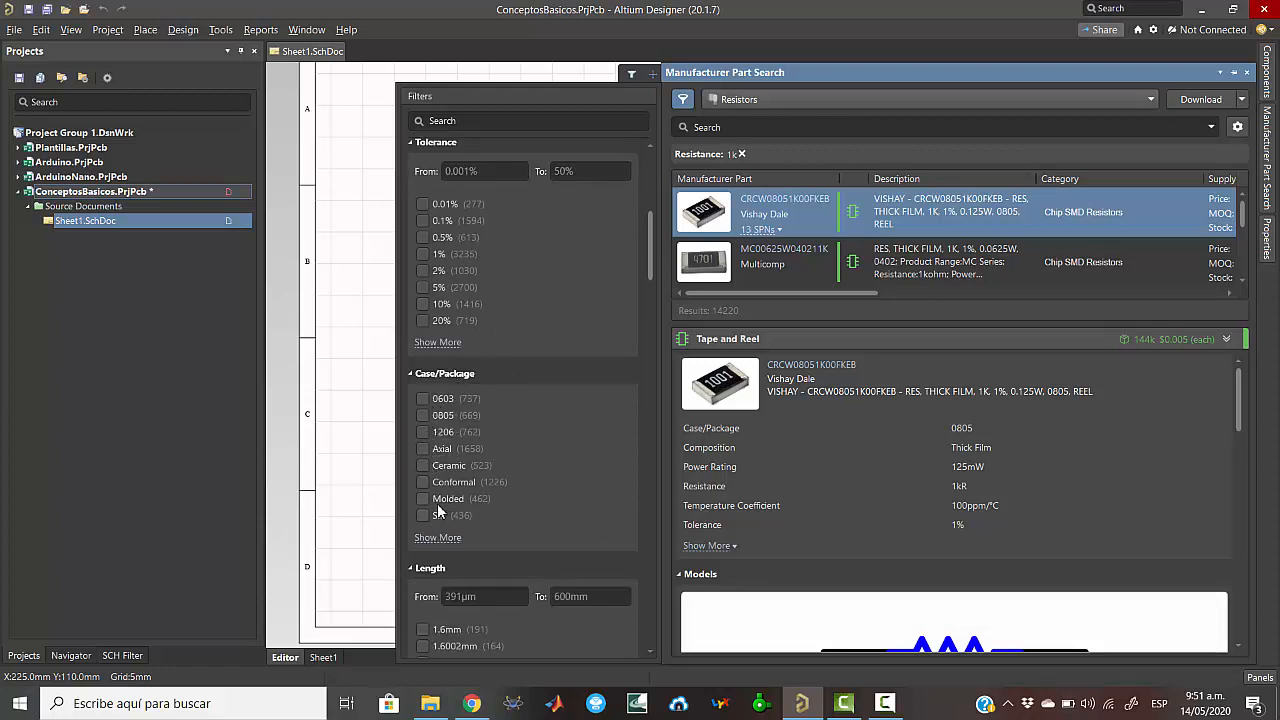
scroll(452, 505, down, 1)
scroll(447, 488, down, 3)
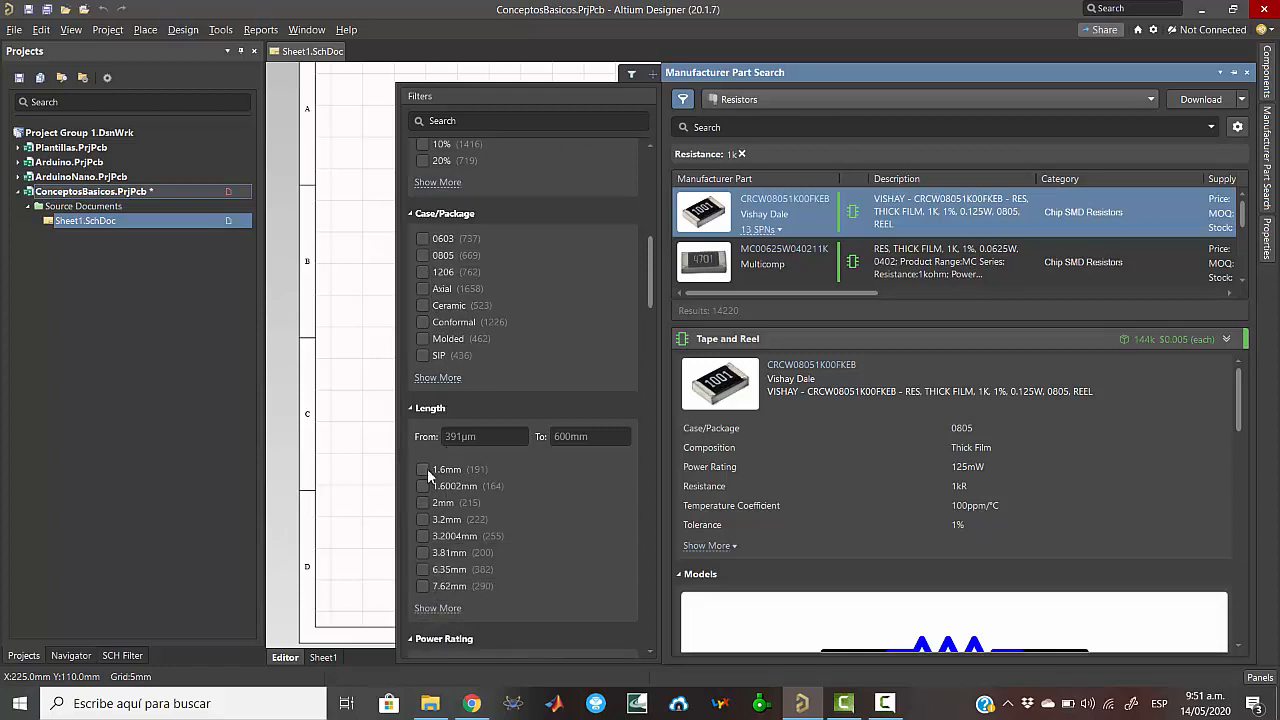
scroll(452, 475, down, 5)
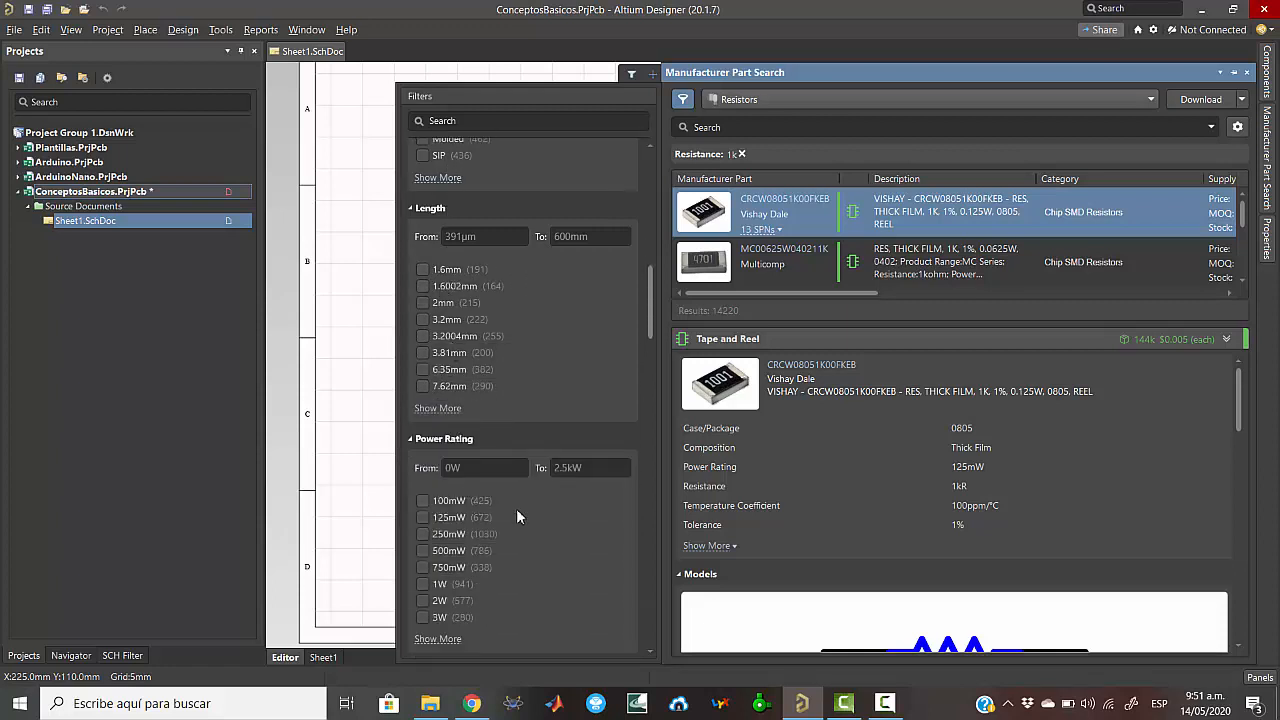
scroll(440, 505, down, 4)
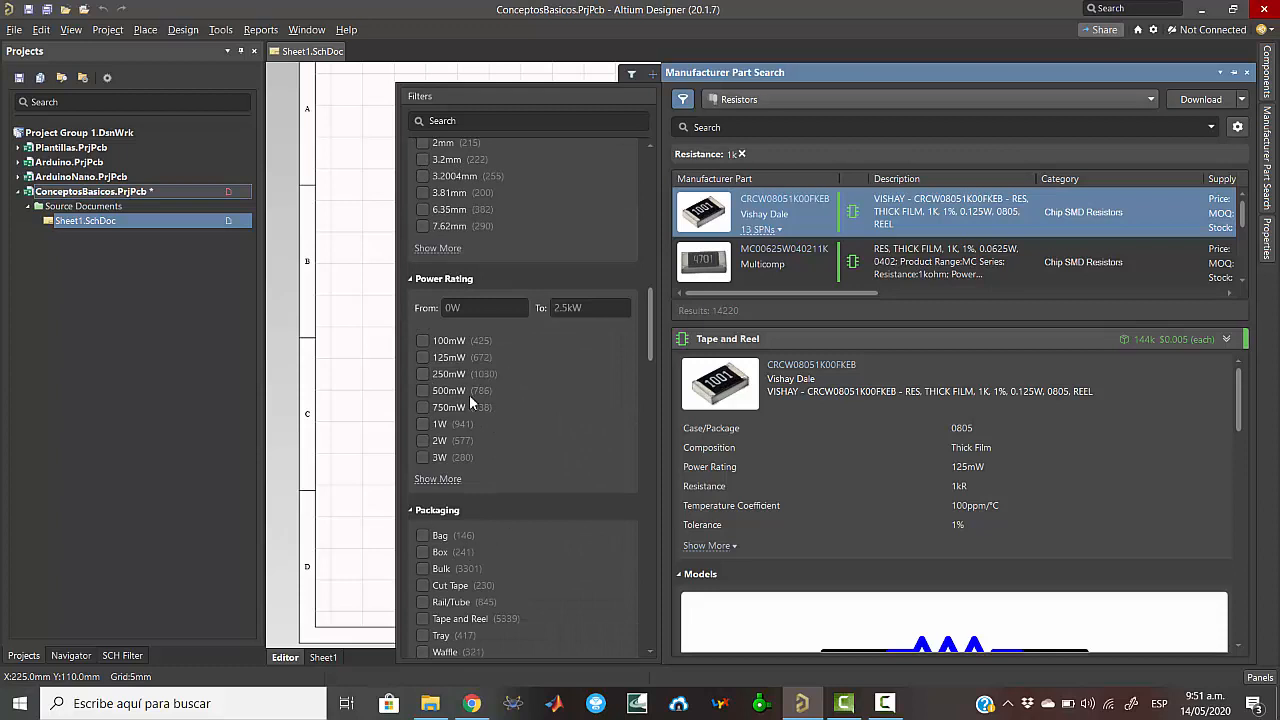
scroll(460, 485, down, 5)
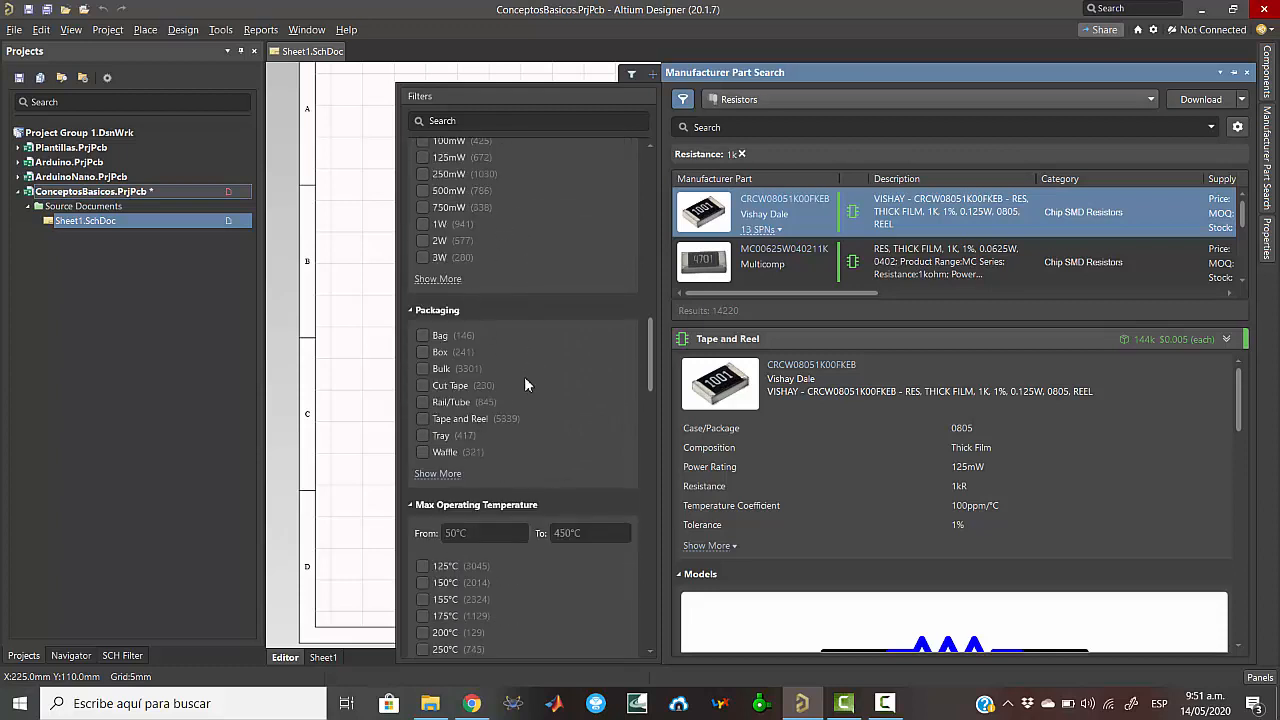
scroll(517, 409, down, 2)
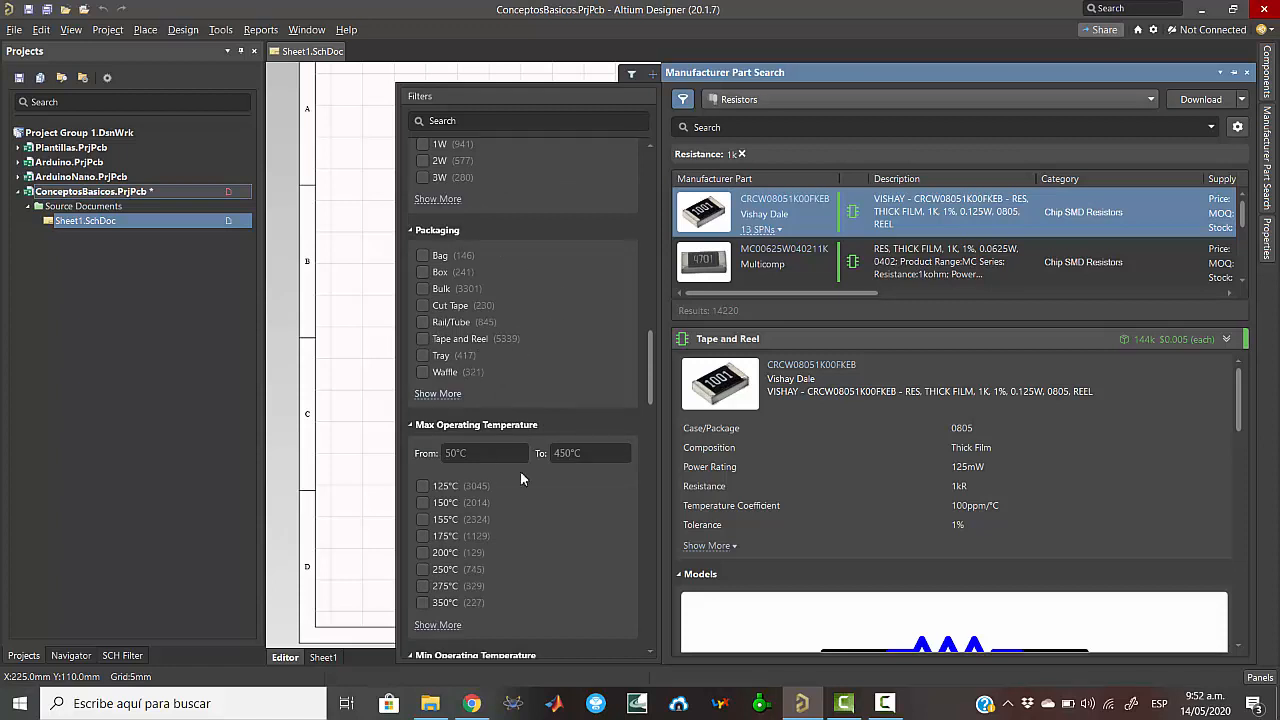
scroll(555, 467, down, 10)
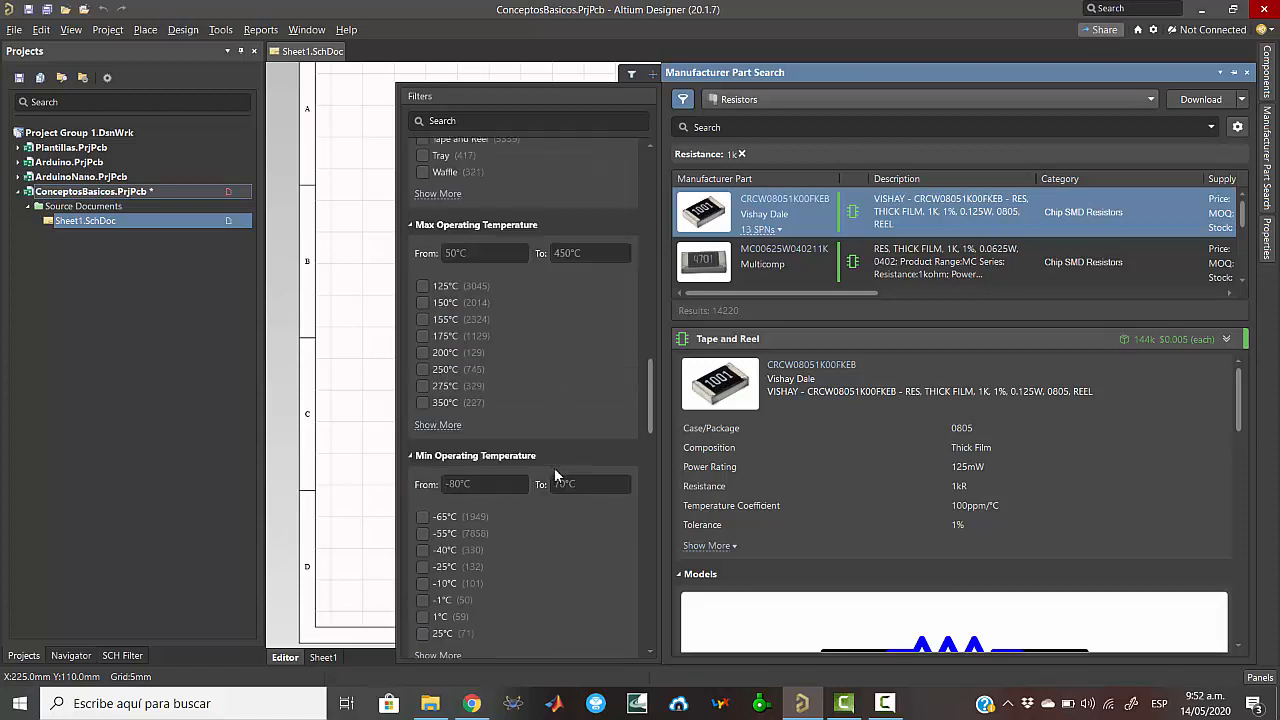
scroll(509, 420, down, 4)
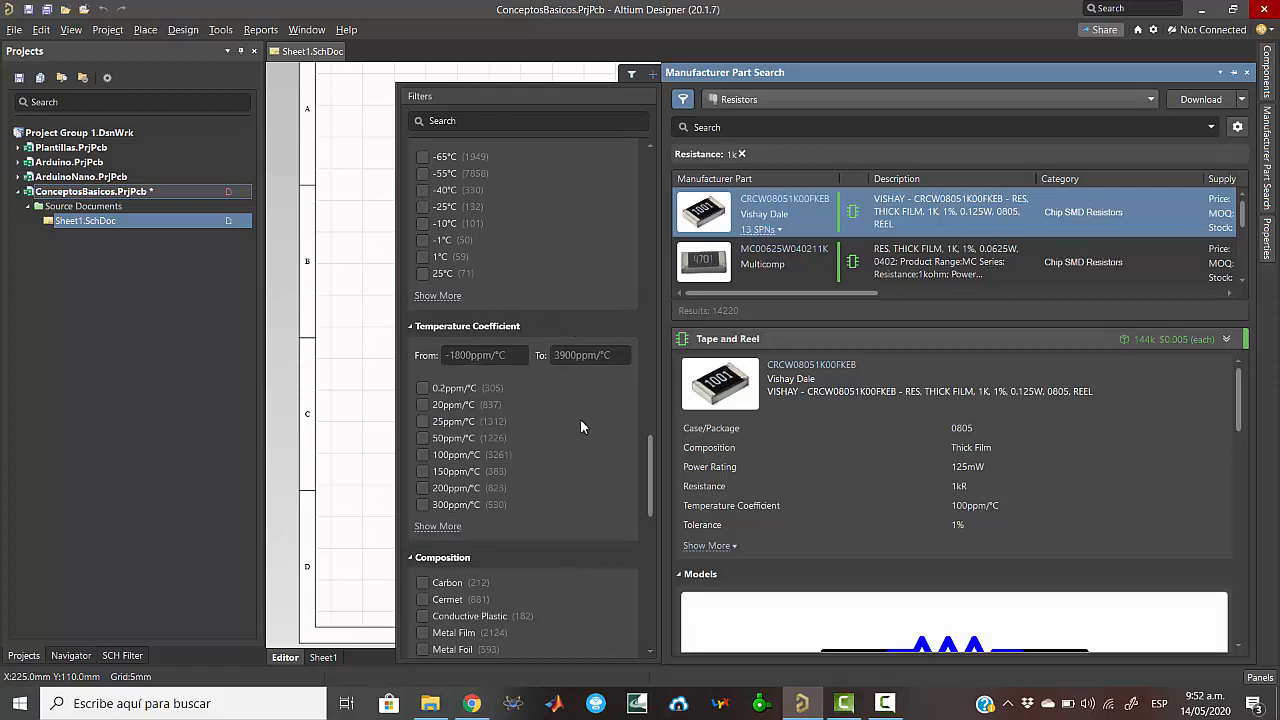
scroll(575, 430, down, 3)
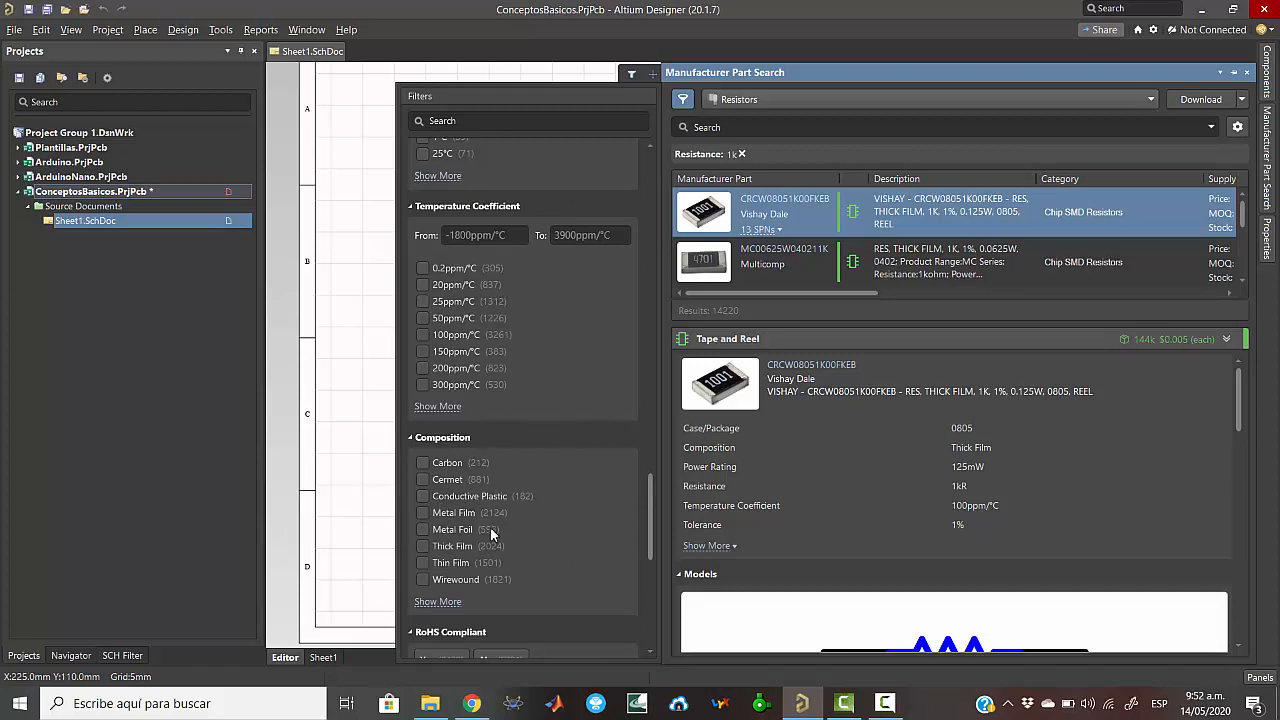
scroll(493, 528, down, 2)
scroll(490, 560, down, 3)
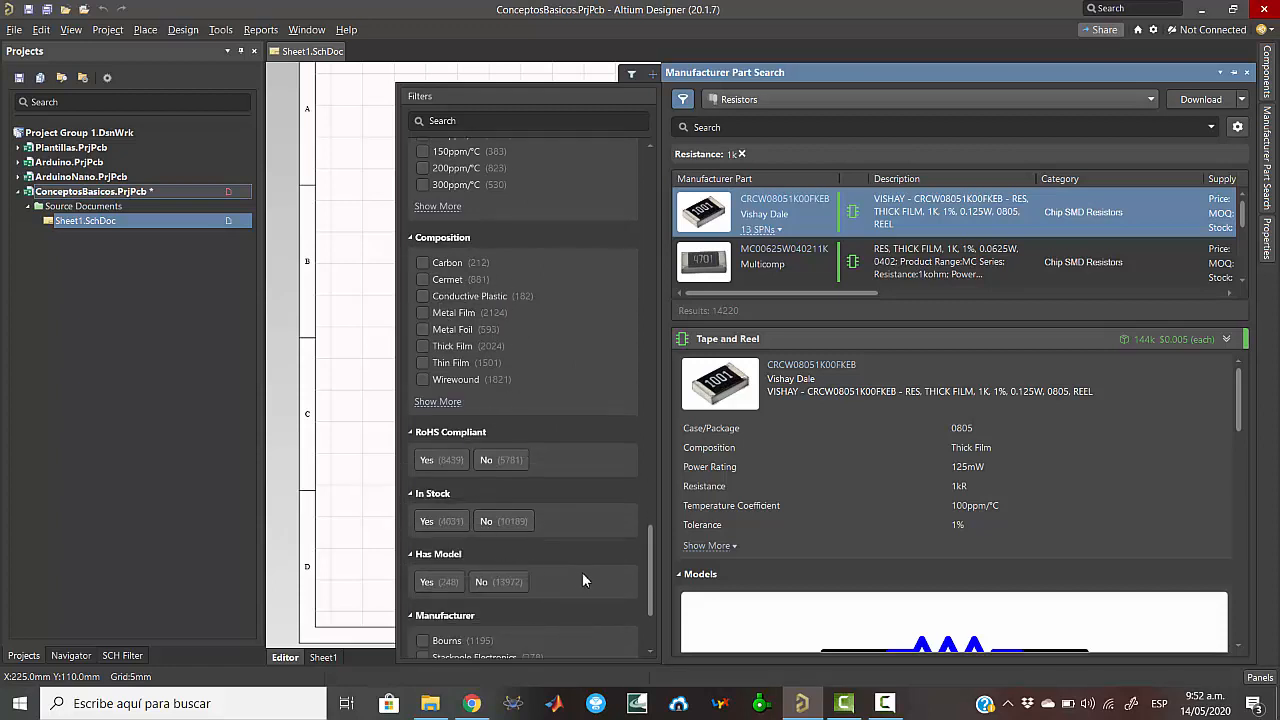
scroll(584, 580, down, 4)
scroll(582, 572, up, 20)
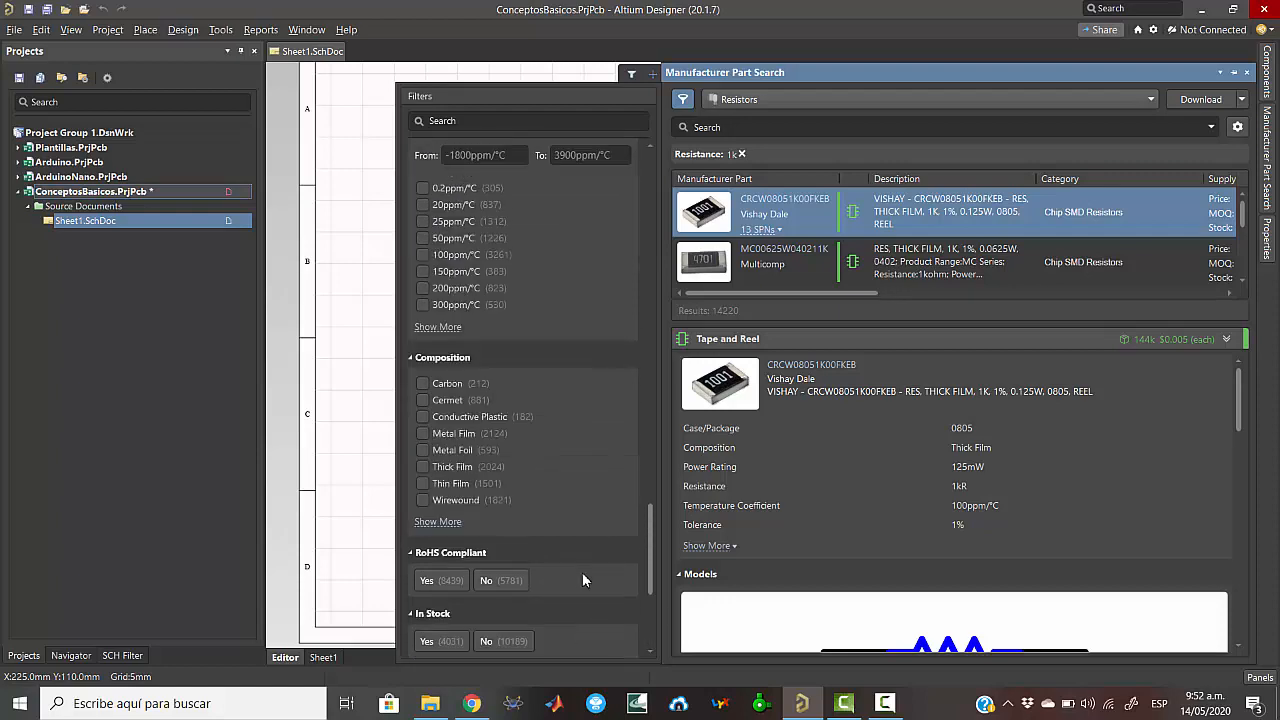
scroll(578, 568, up, 10)
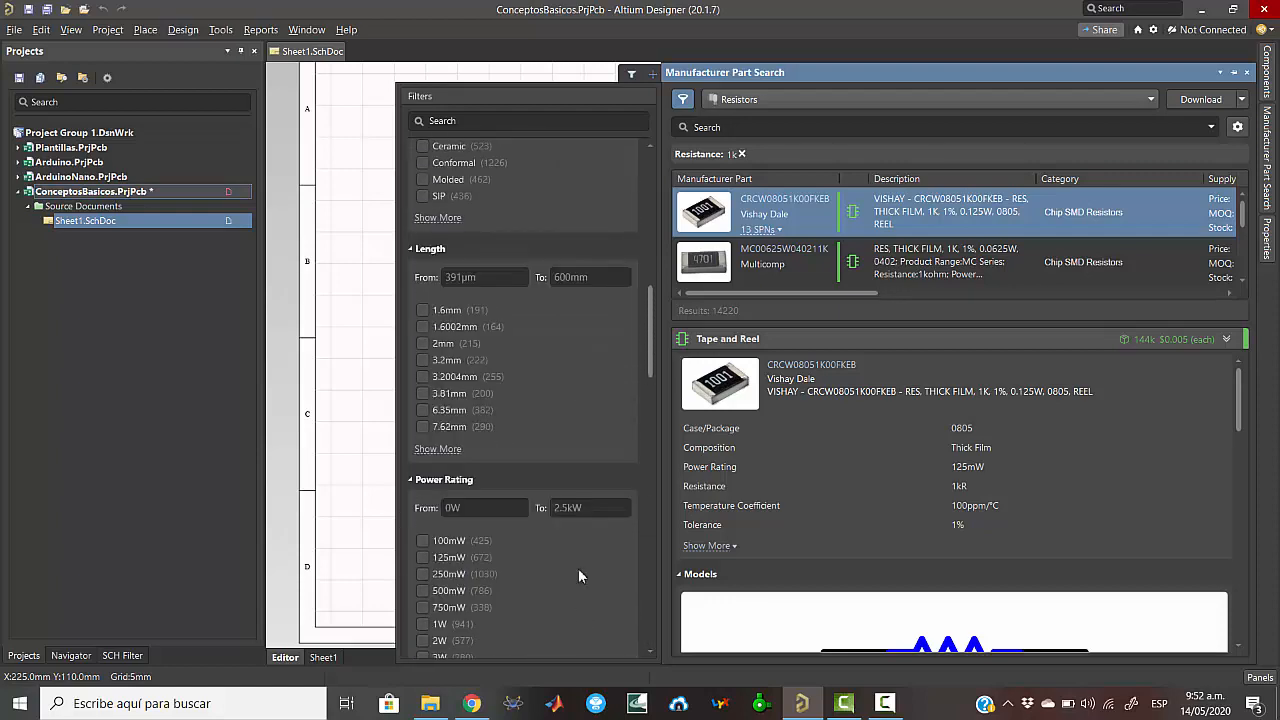
scroll(581, 541, up, 10)
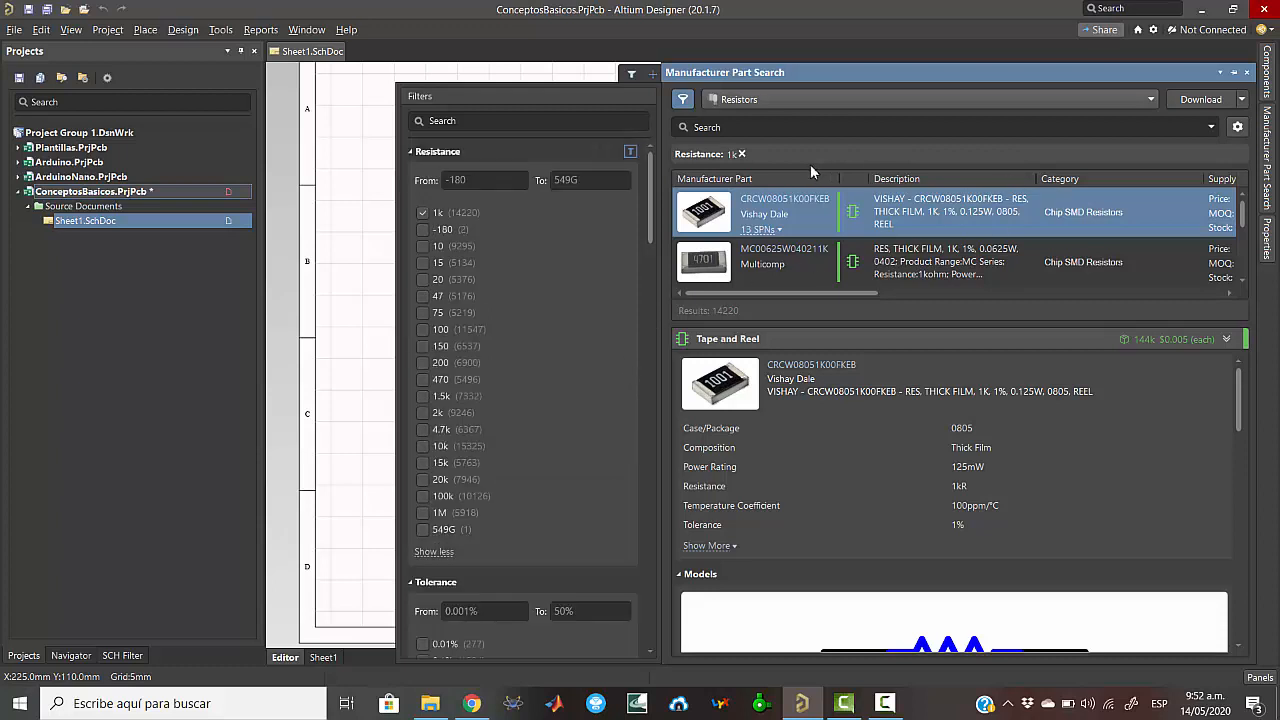
- Remove the 1k resistance filter and switch the manufacturer part search to the Capacitors category
click(741, 155)
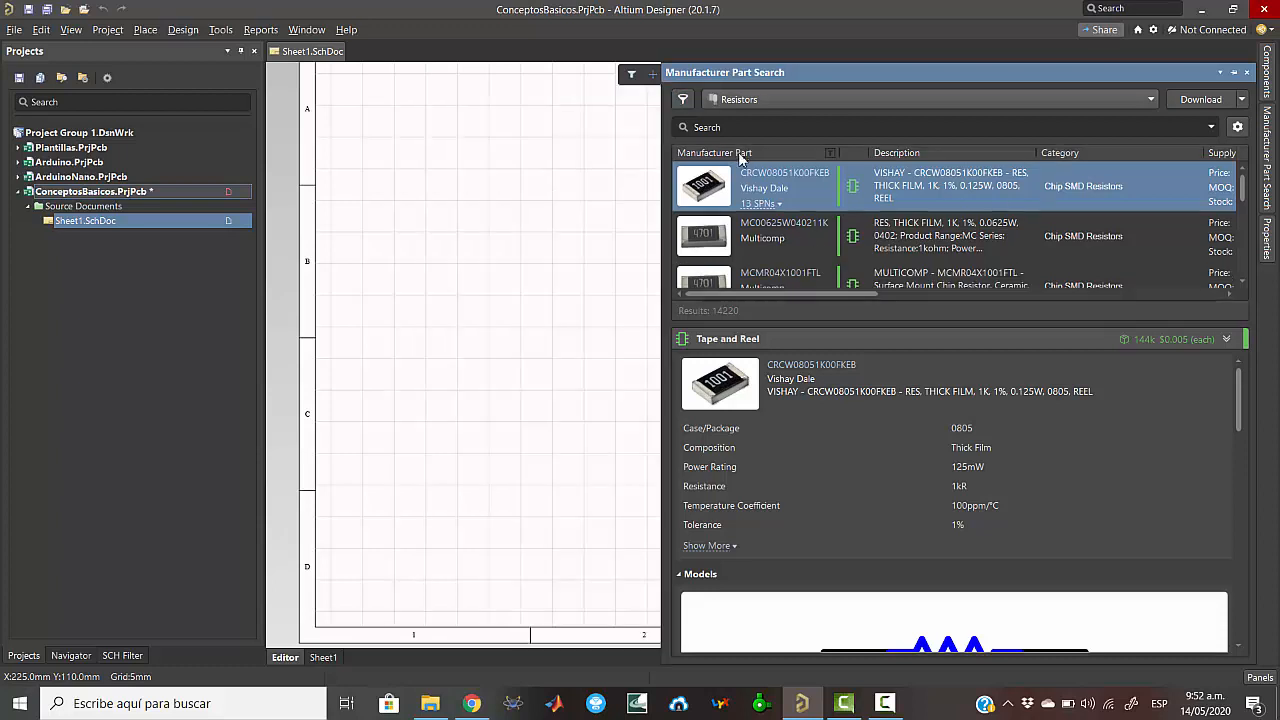
click(1152, 100)
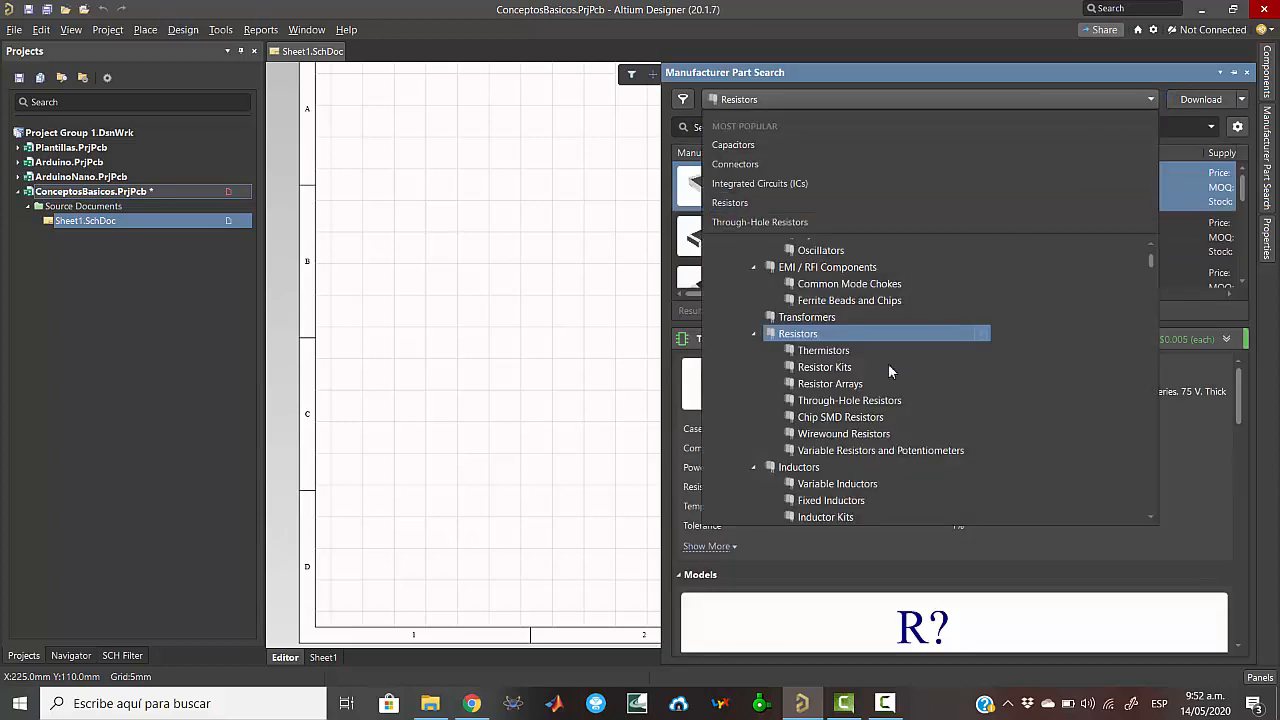
scroll(852, 425, down, 8)
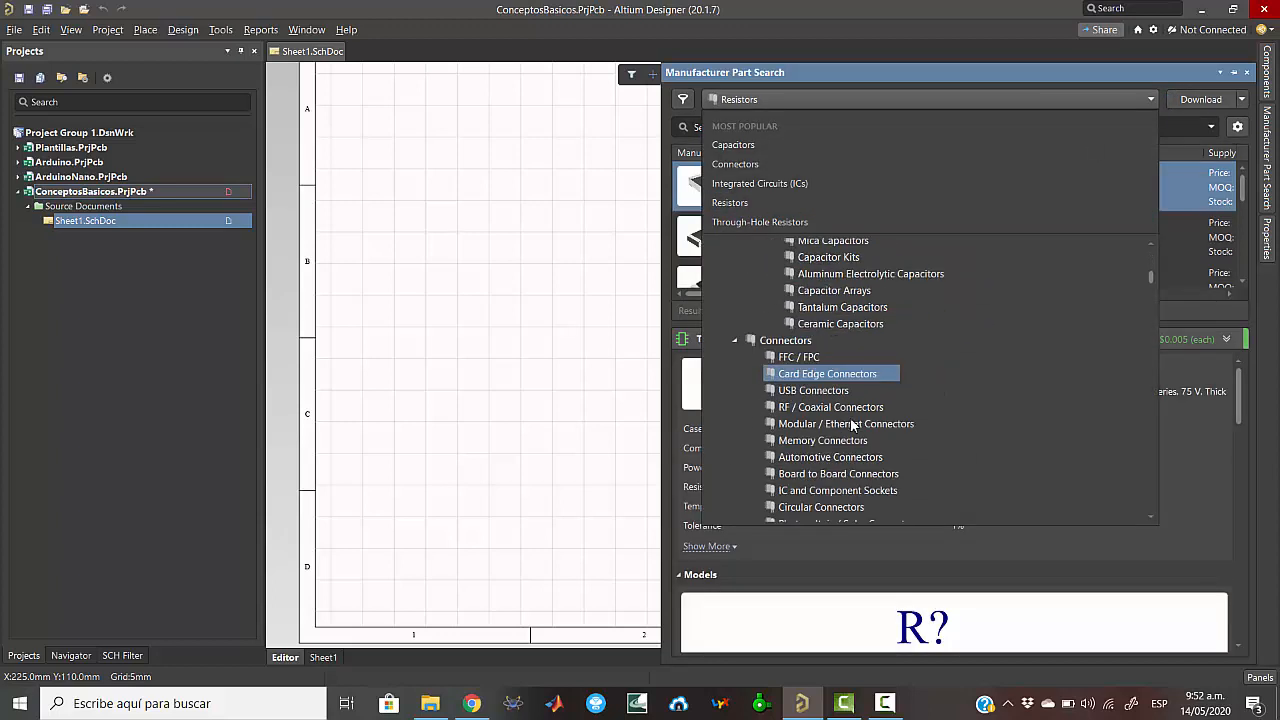
scroll(851, 425, down, 3)
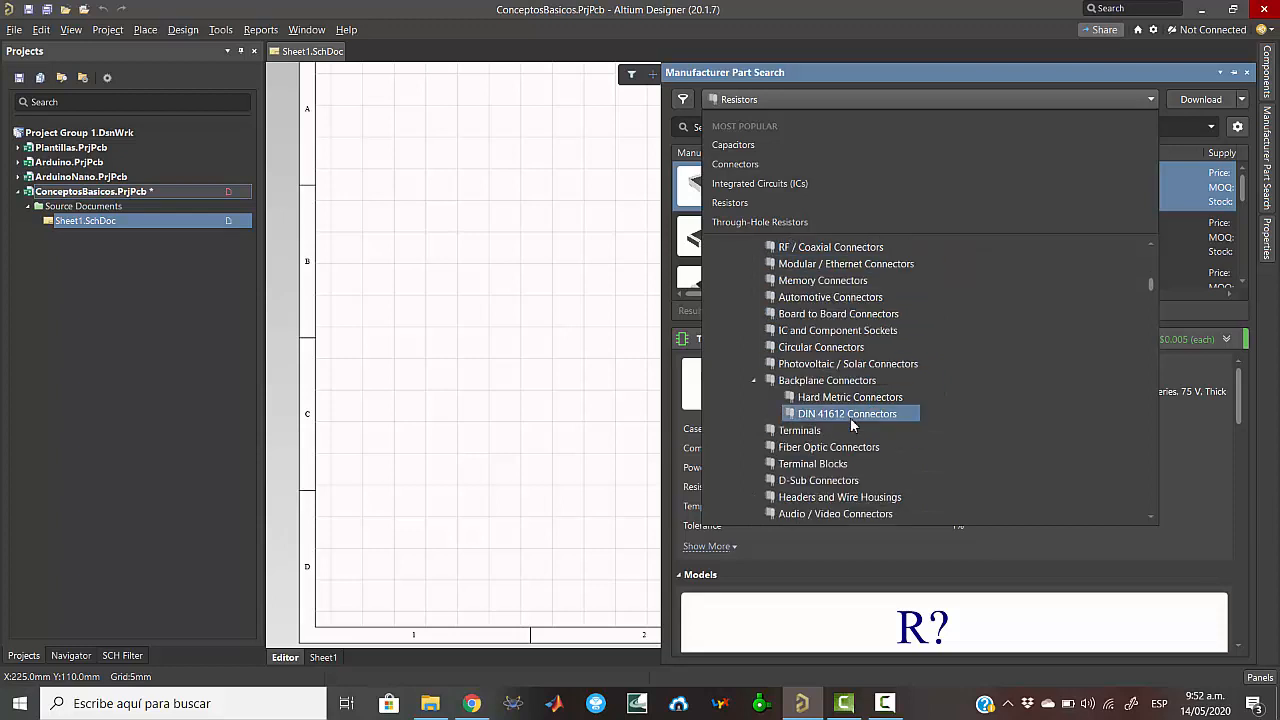
scroll(851, 425, up, 10)
scroll(851, 425, up, 3)
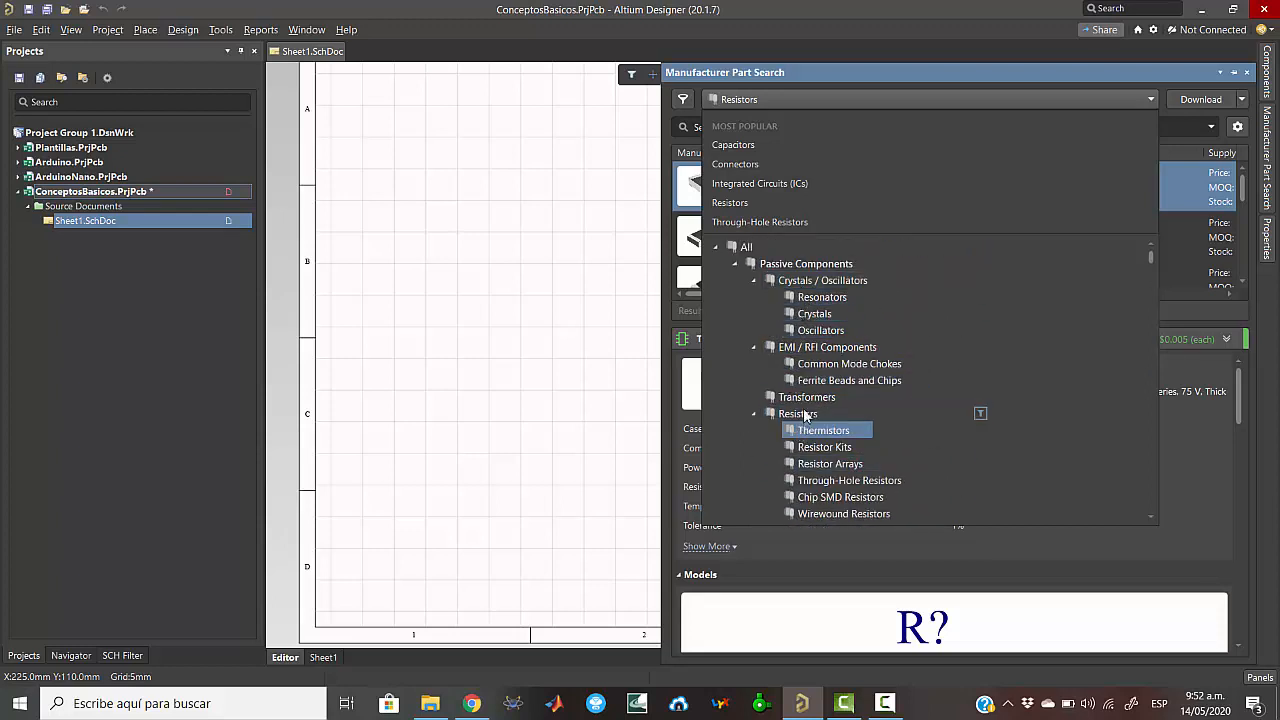
scroll(803, 425, down, 3)
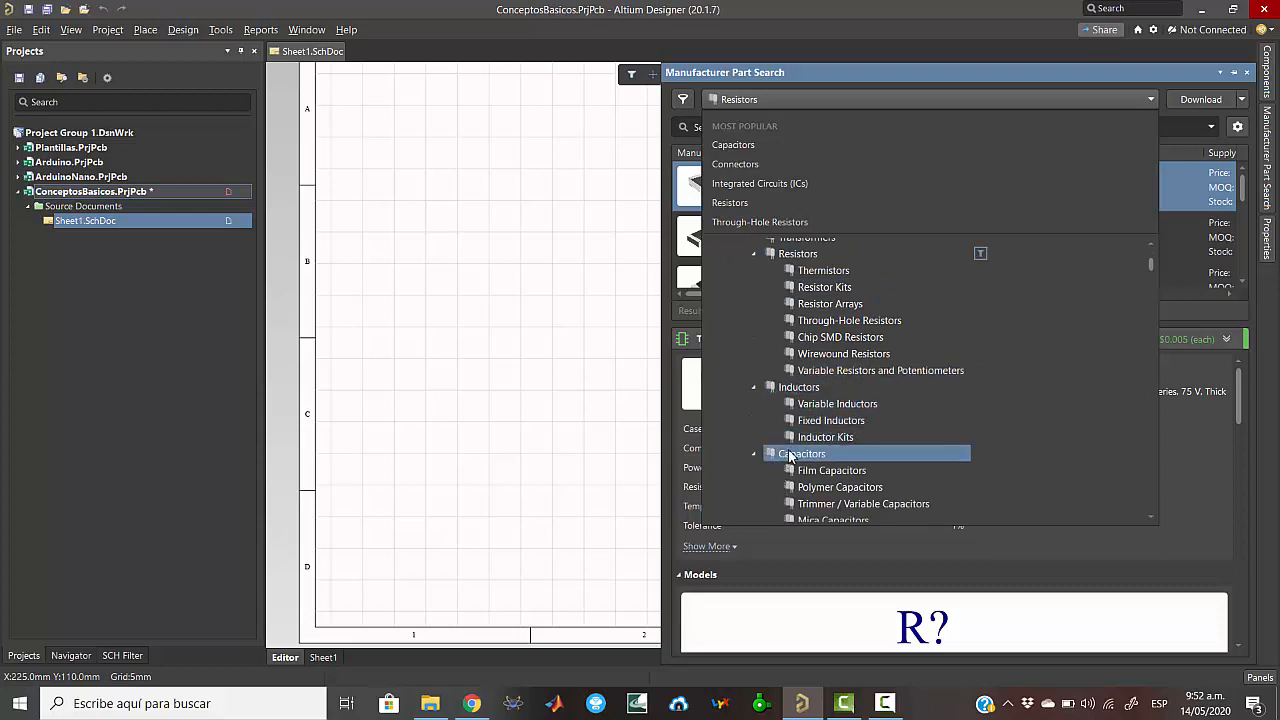
click(790, 453)
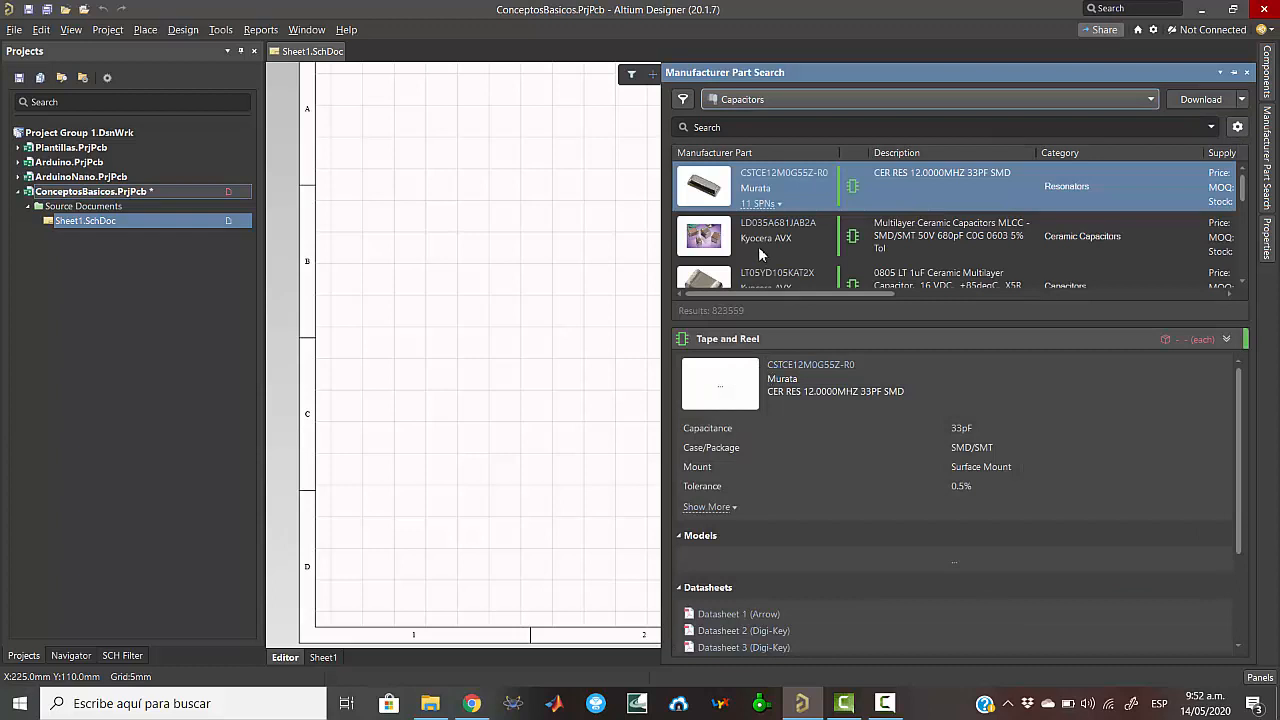
- Examine the capacitor search filters, including case/package, tolerance, mount, length, termination, capacitance, operating temperature, packaging and DC voltage rating
click(683, 100)
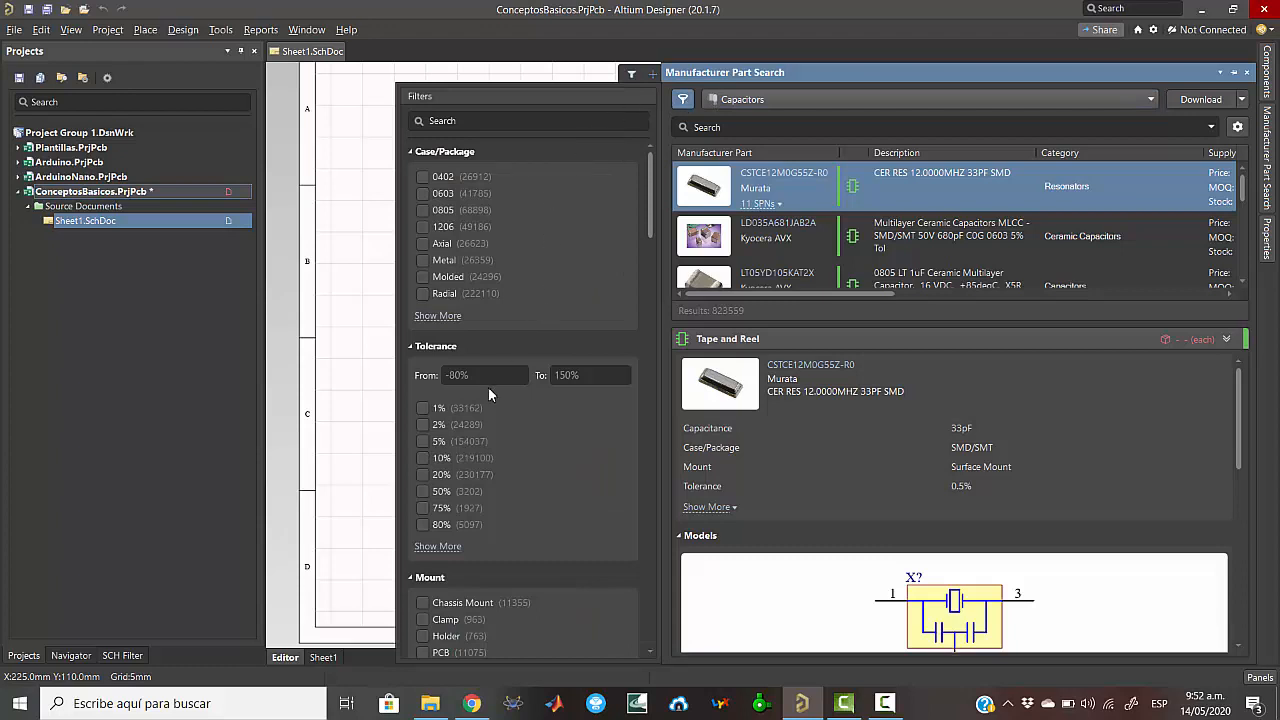
scroll(518, 435, down, 3)
scroll(520, 471, up, 3)
scroll(514, 468, down, 1)
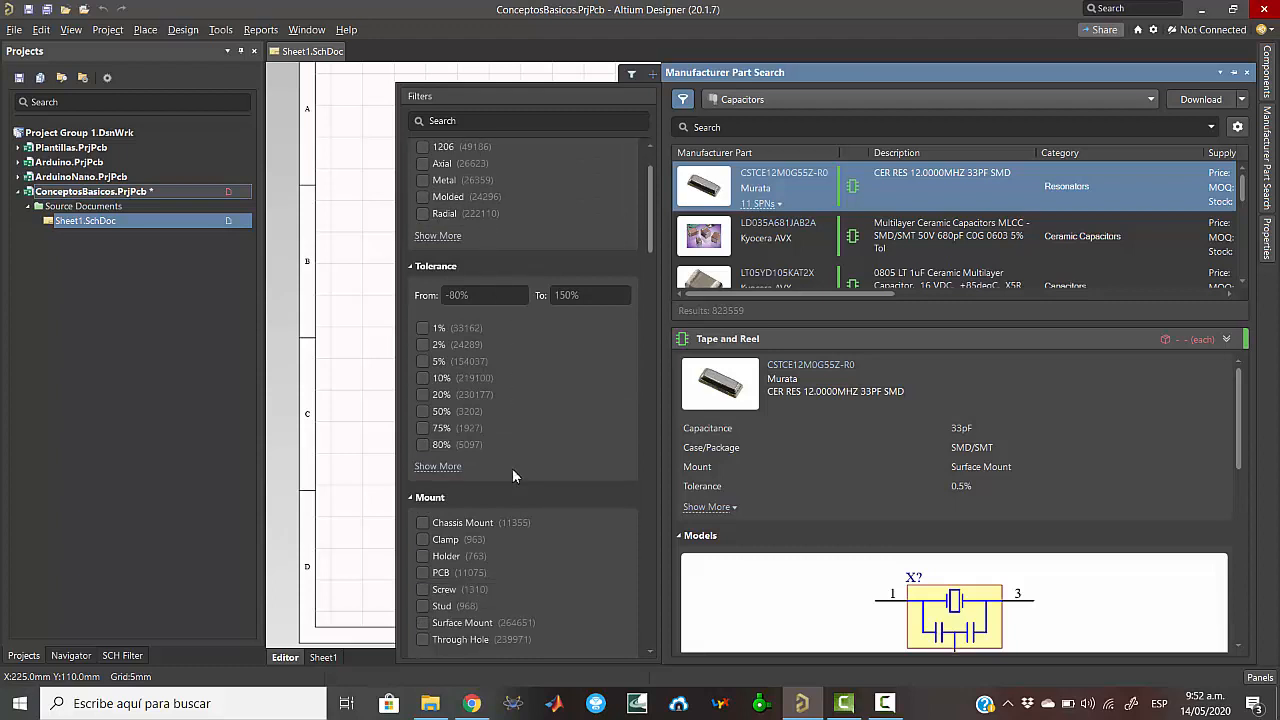
scroll(487, 430, down, 2)
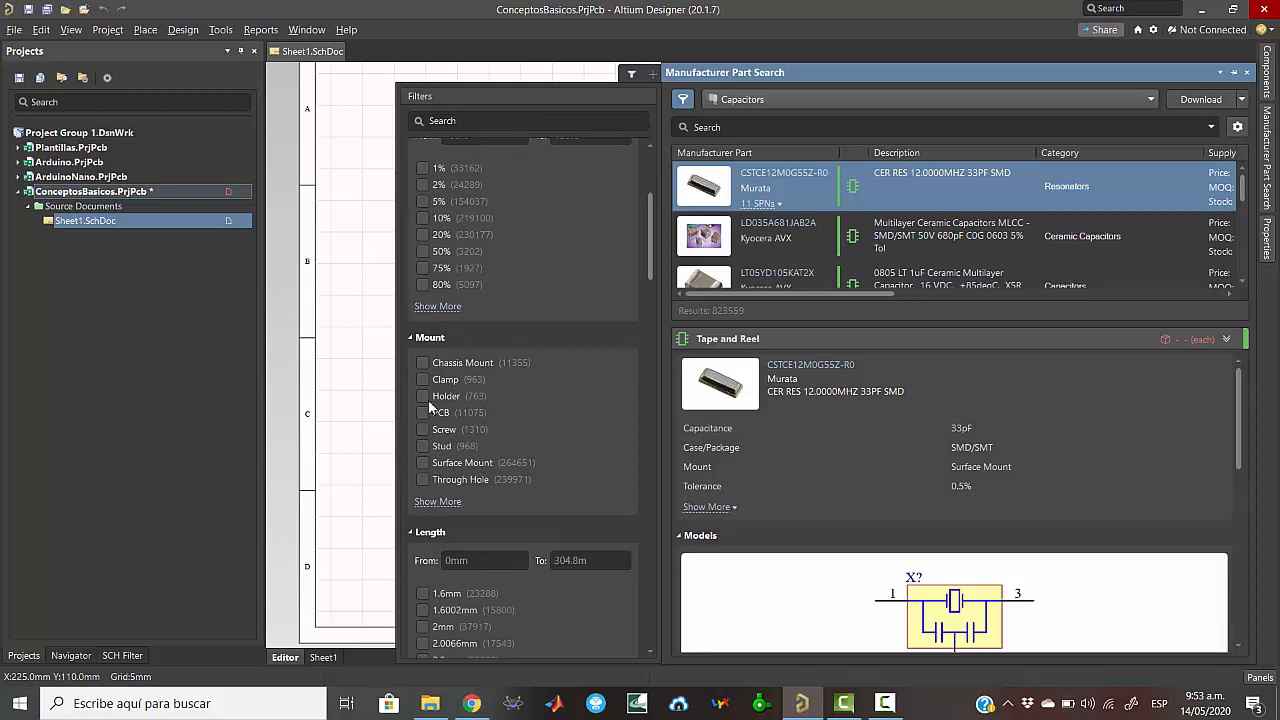
scroll(457, 380, down, 5)
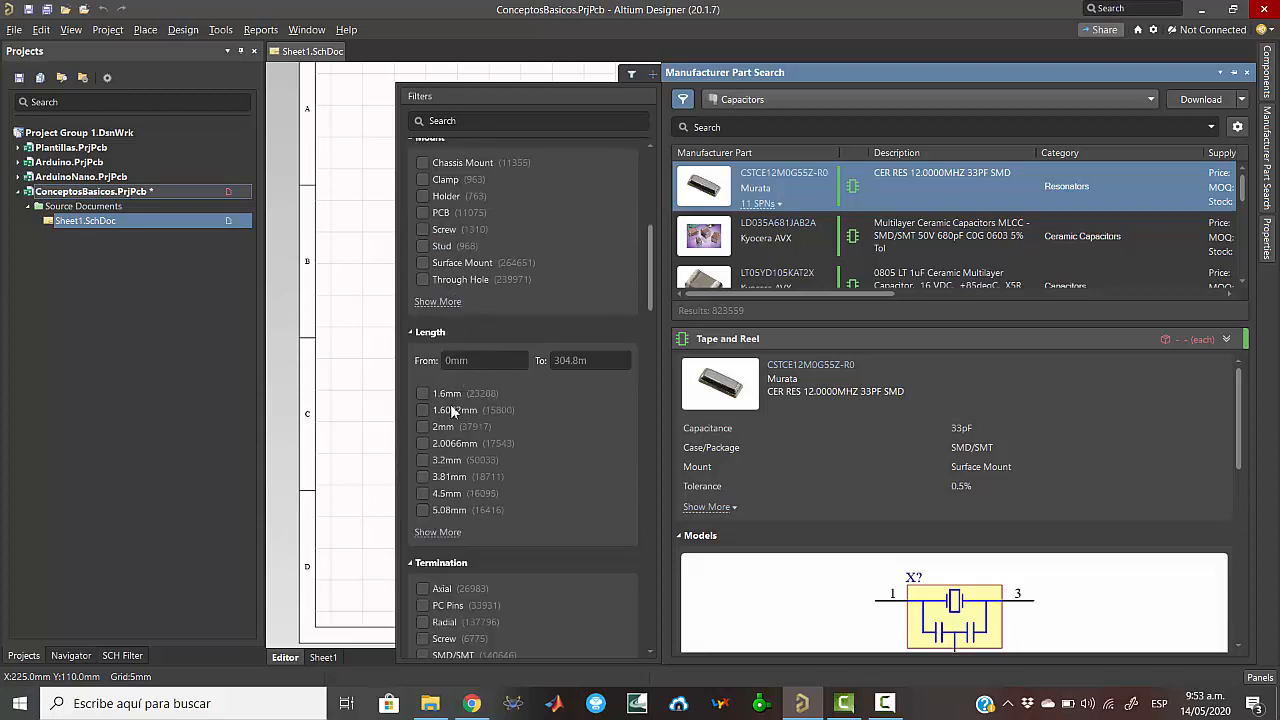
scroll(530, 430, down, 5)
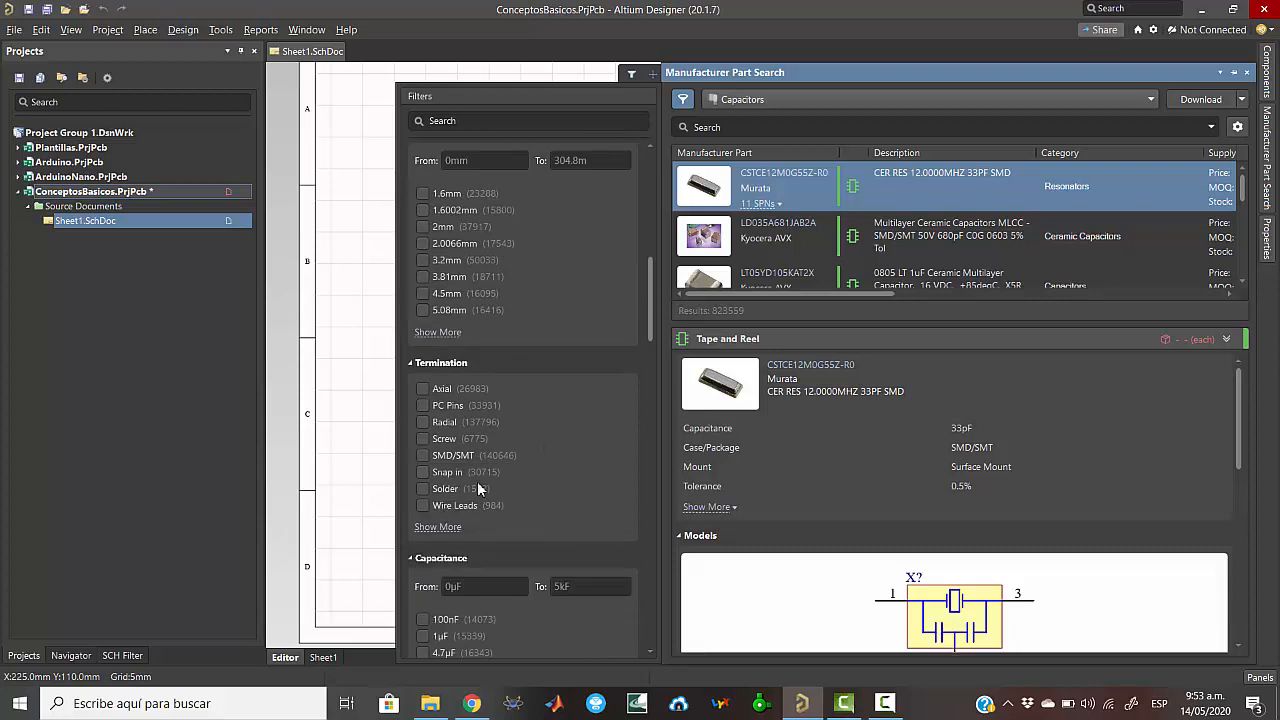
scroll(462, 462, down, 2)
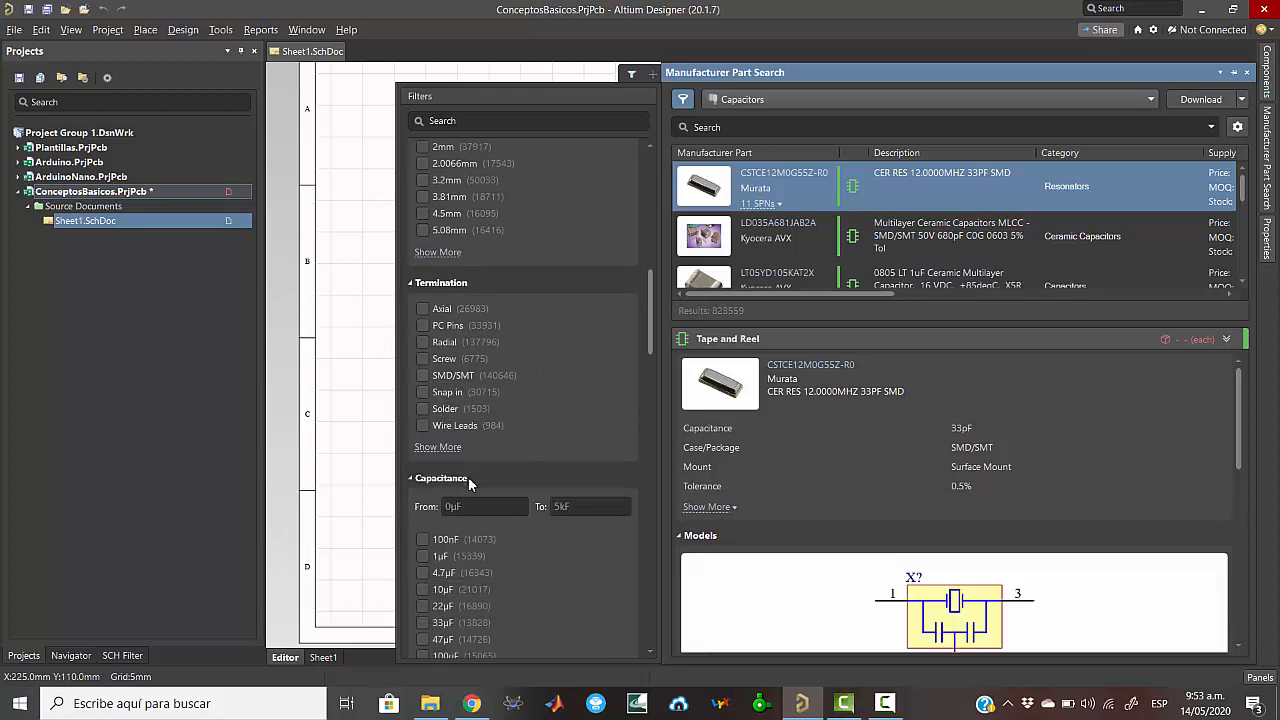
scroll(473, 506, down, 2)
scroll(489, 480, down, 4)
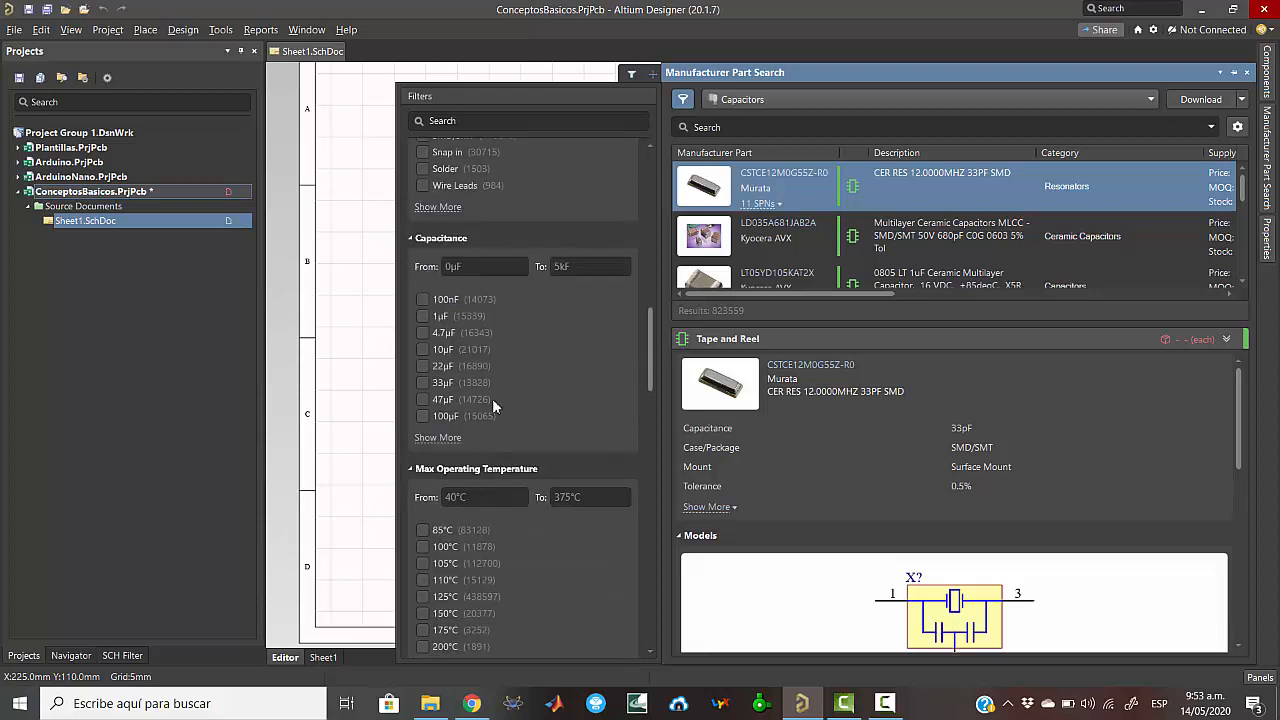
scroll(507, 452, down, 4)
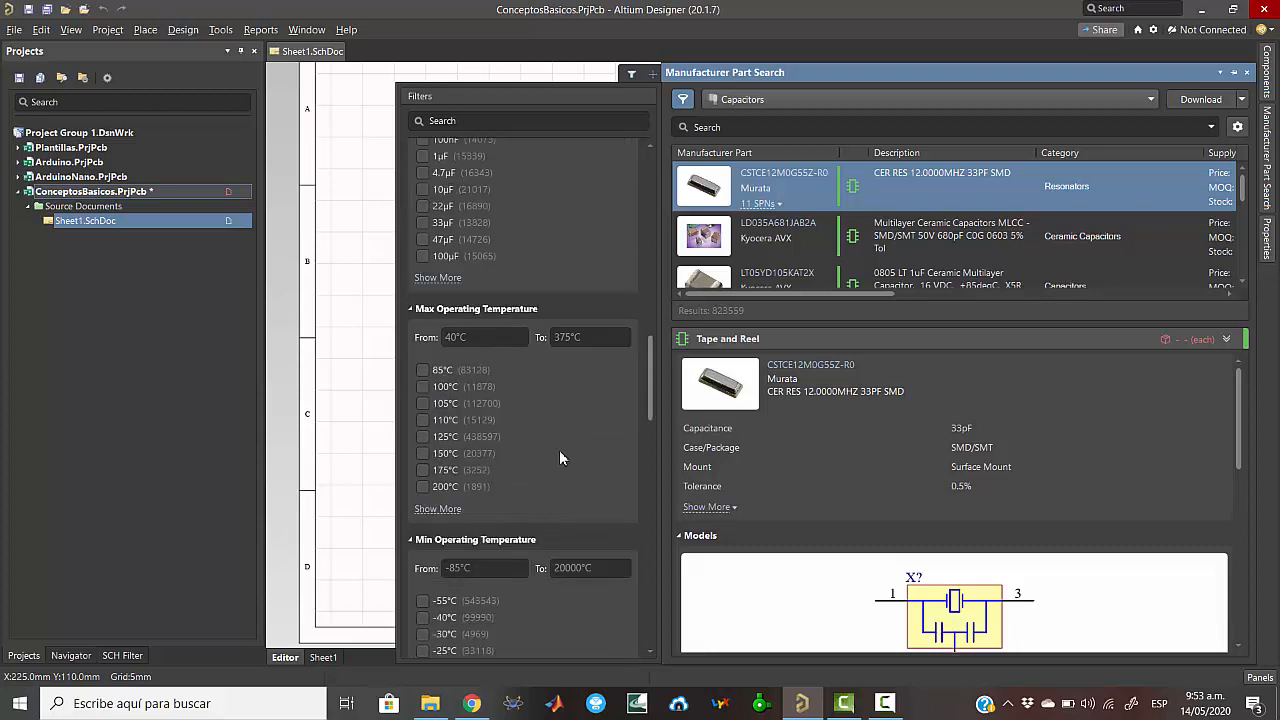
scroll(552, 485, down, 13)
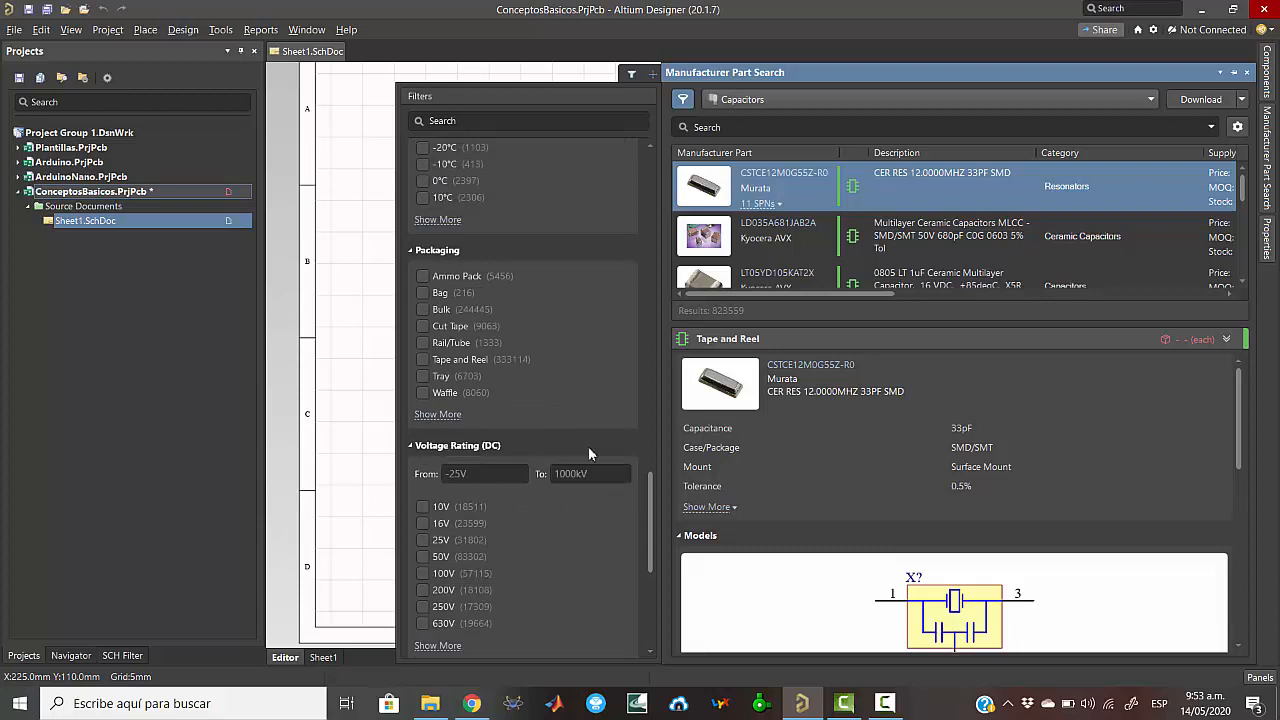
- Switch the manufacturer part search from capacitors to the Integrated Circuits (ICs) category
click(1128, 97)
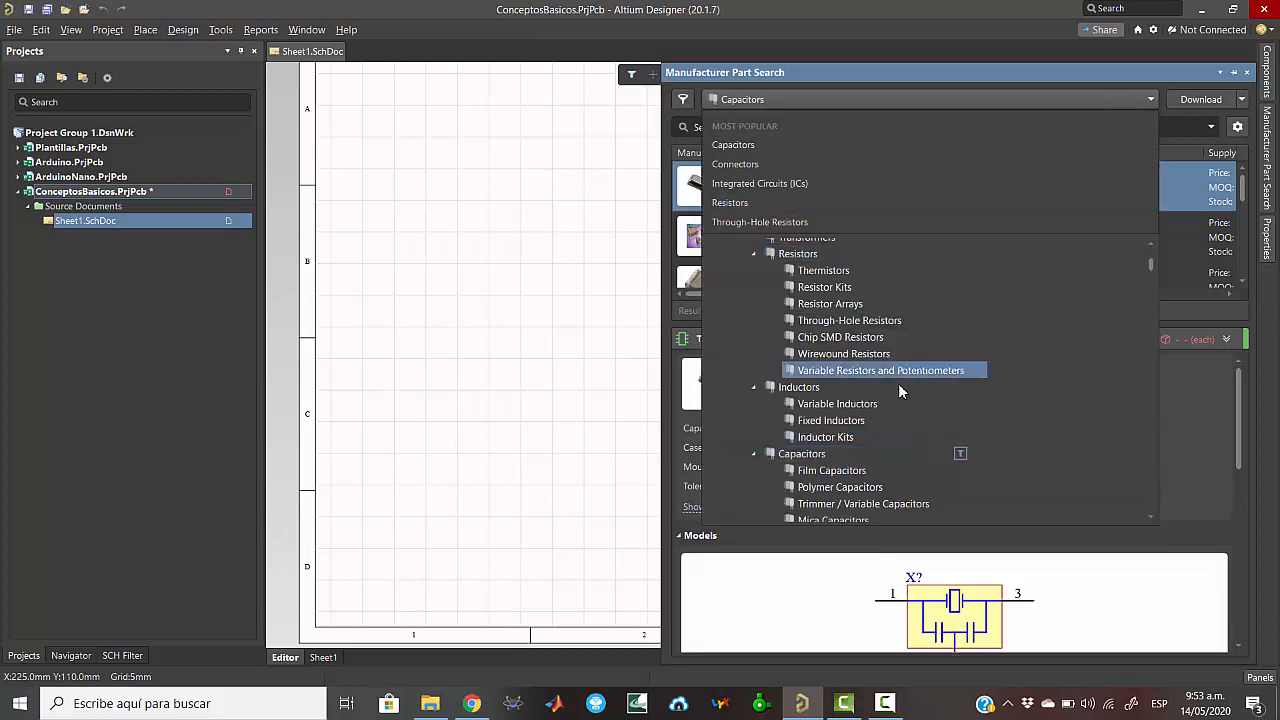
scroll(880, 420, down, 15)
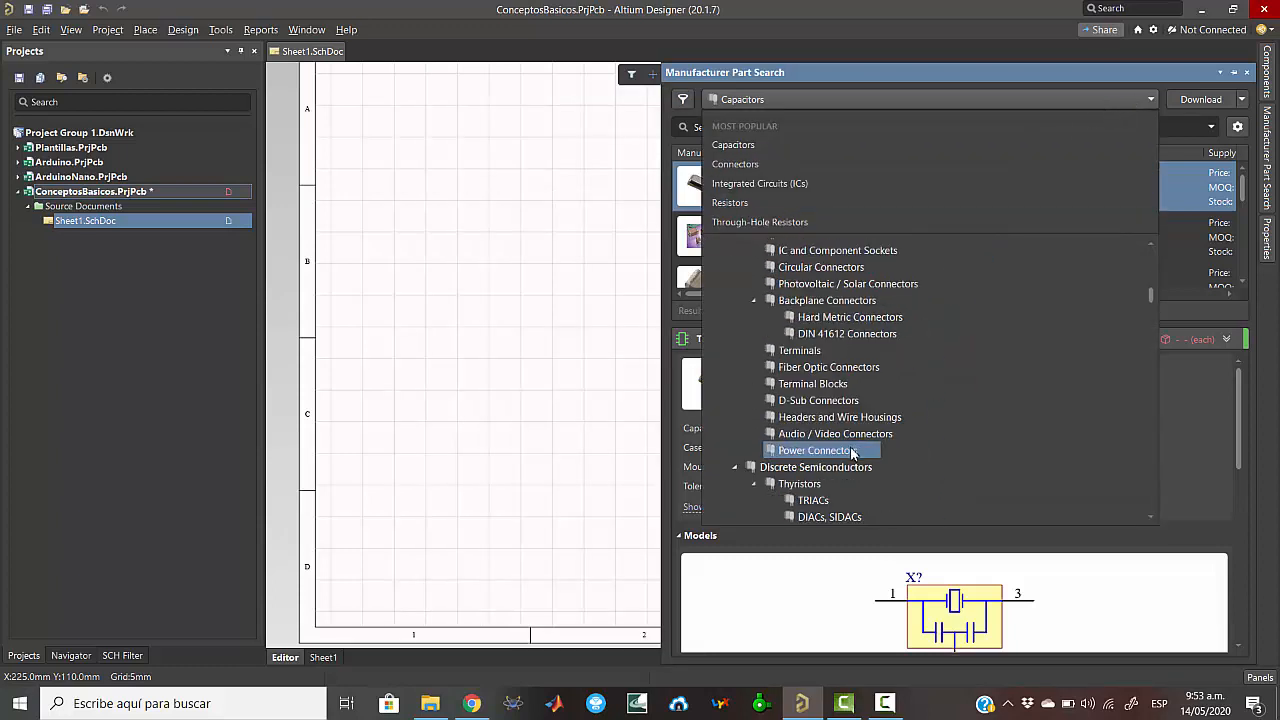
scroll(852, 453, down, 6)
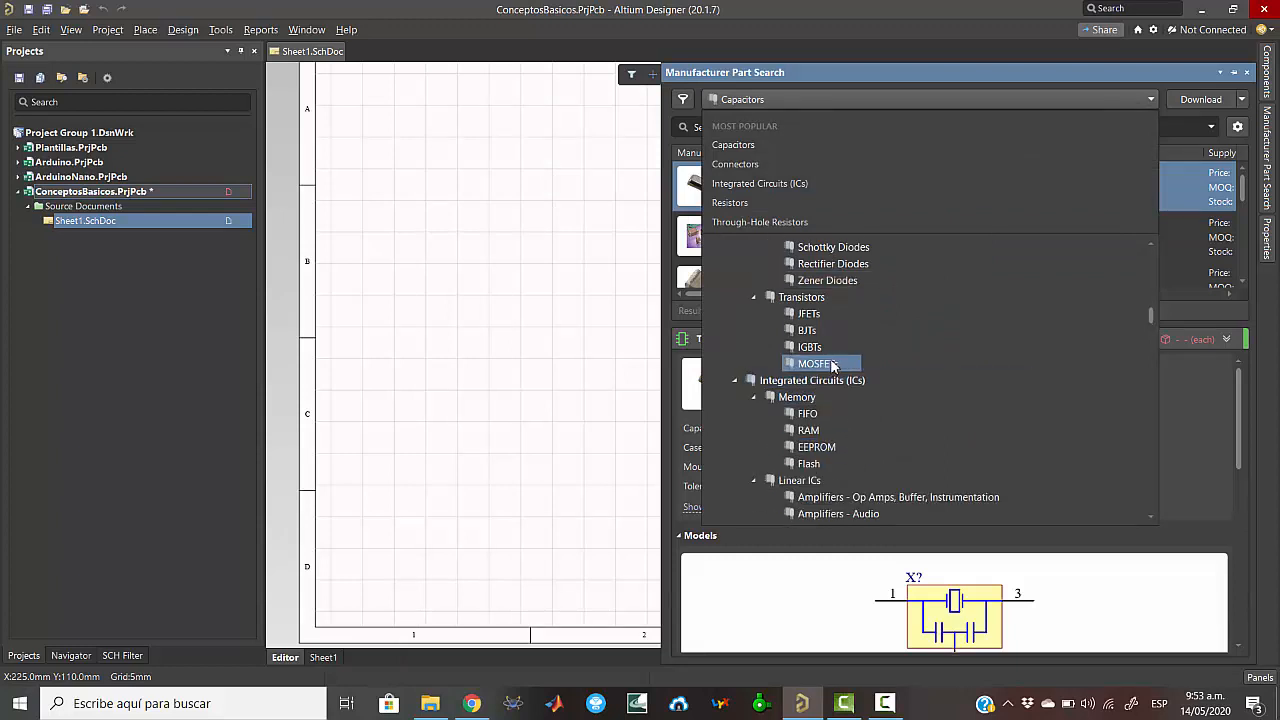
click(814, 382)
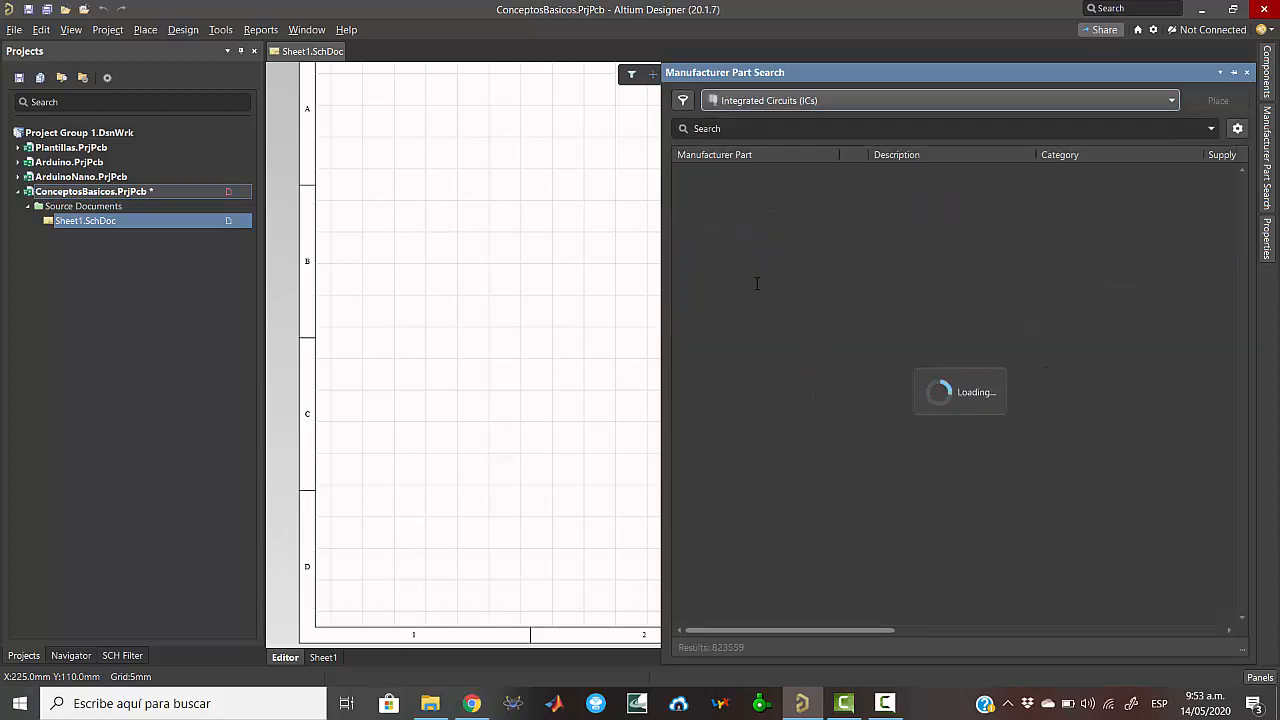
- Look through the integrated circuit subcategories and narrow the part search to Amplifiers - Op Amps, Buffer, Instrumentation
click(1092, 94)
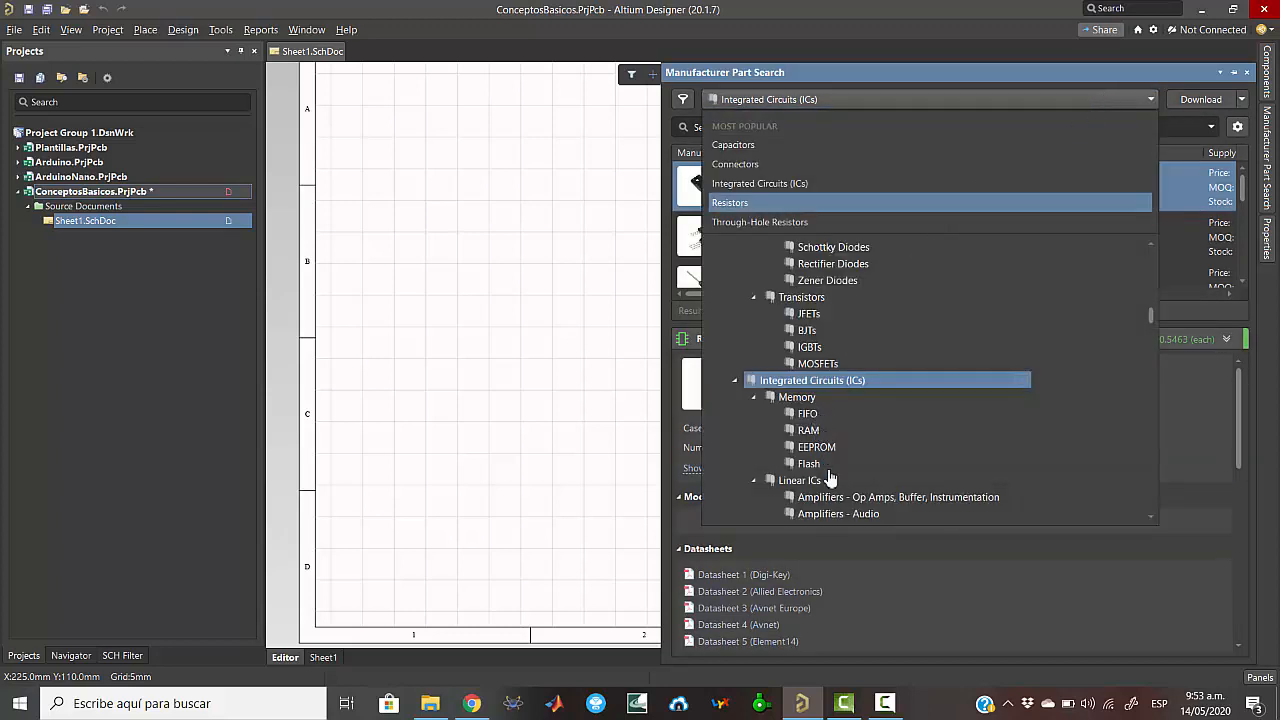
click(852, 498)
scroll(850, 490, down, 2)
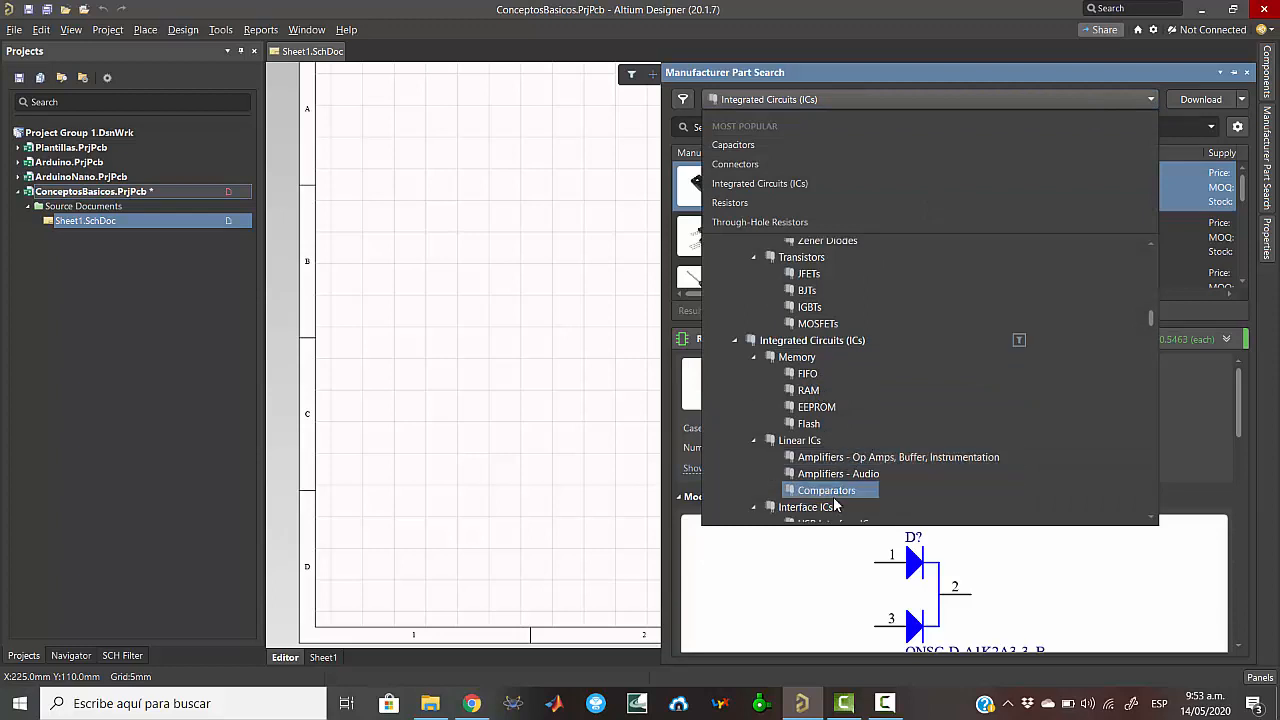
click(848, 452)
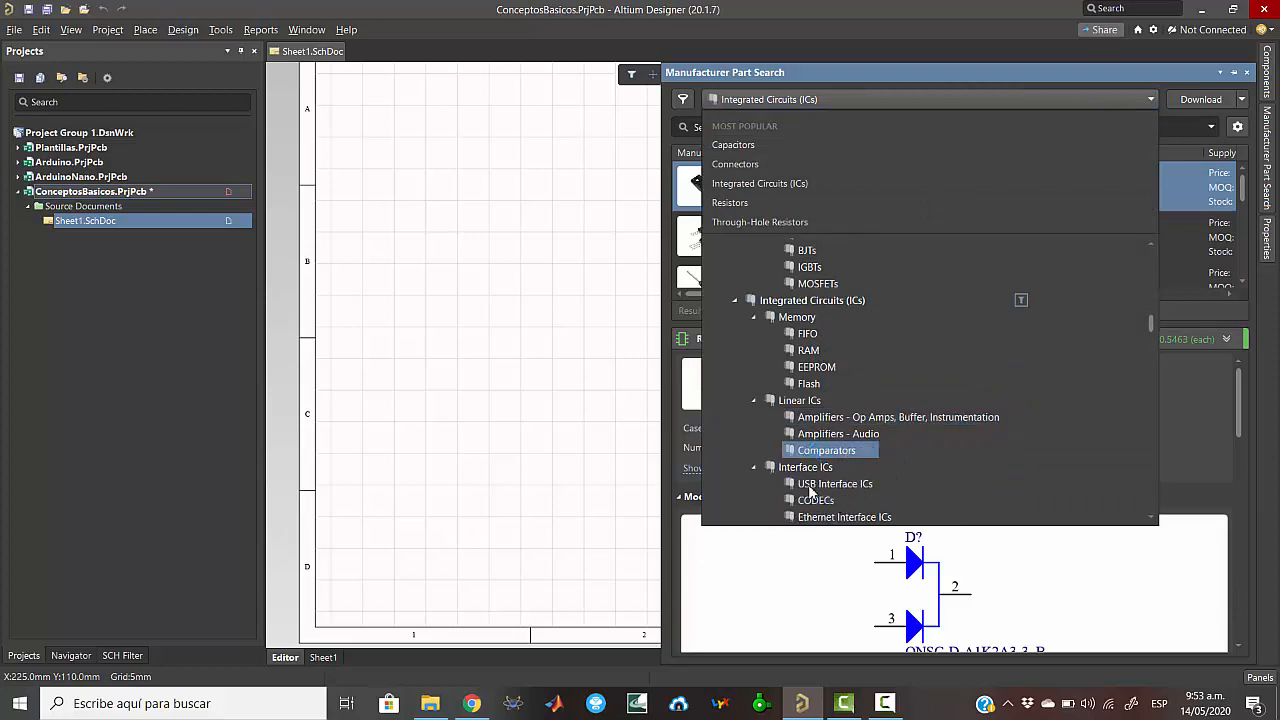
scroll(830, 480, down, 2)
click(815, 406)
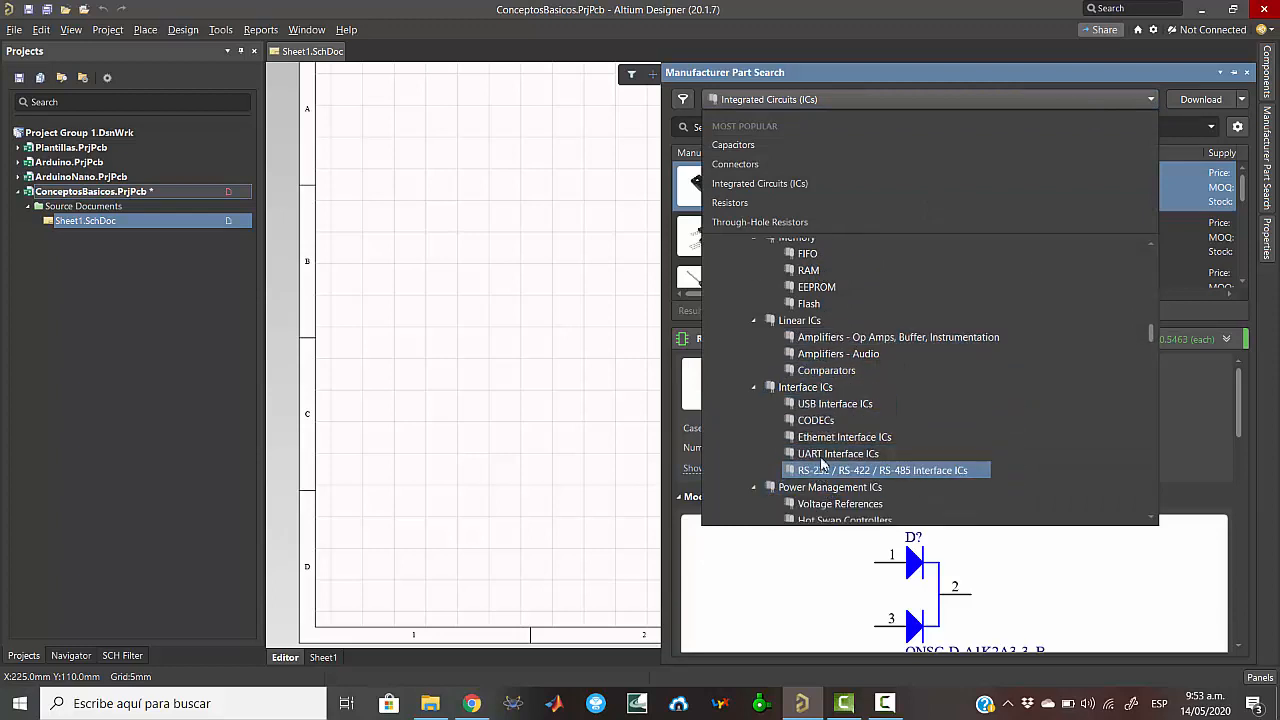
scroll(845, 403, up, 2)
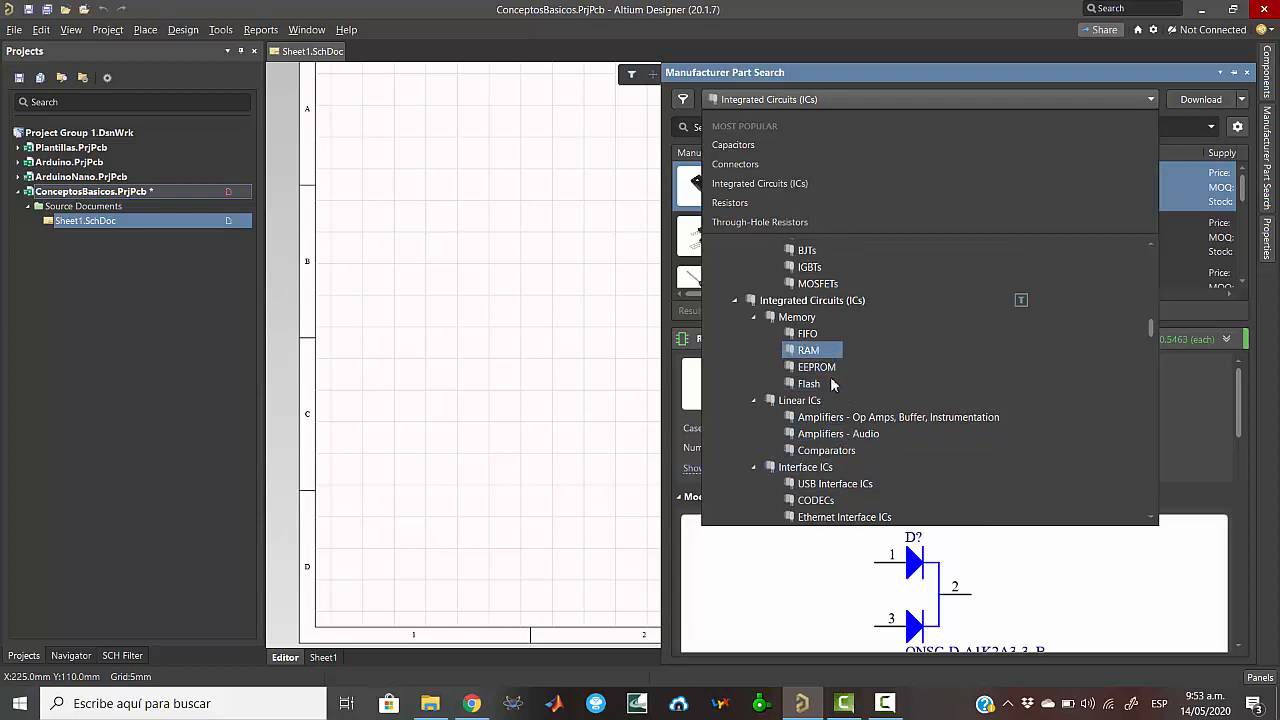
click(842, 420)
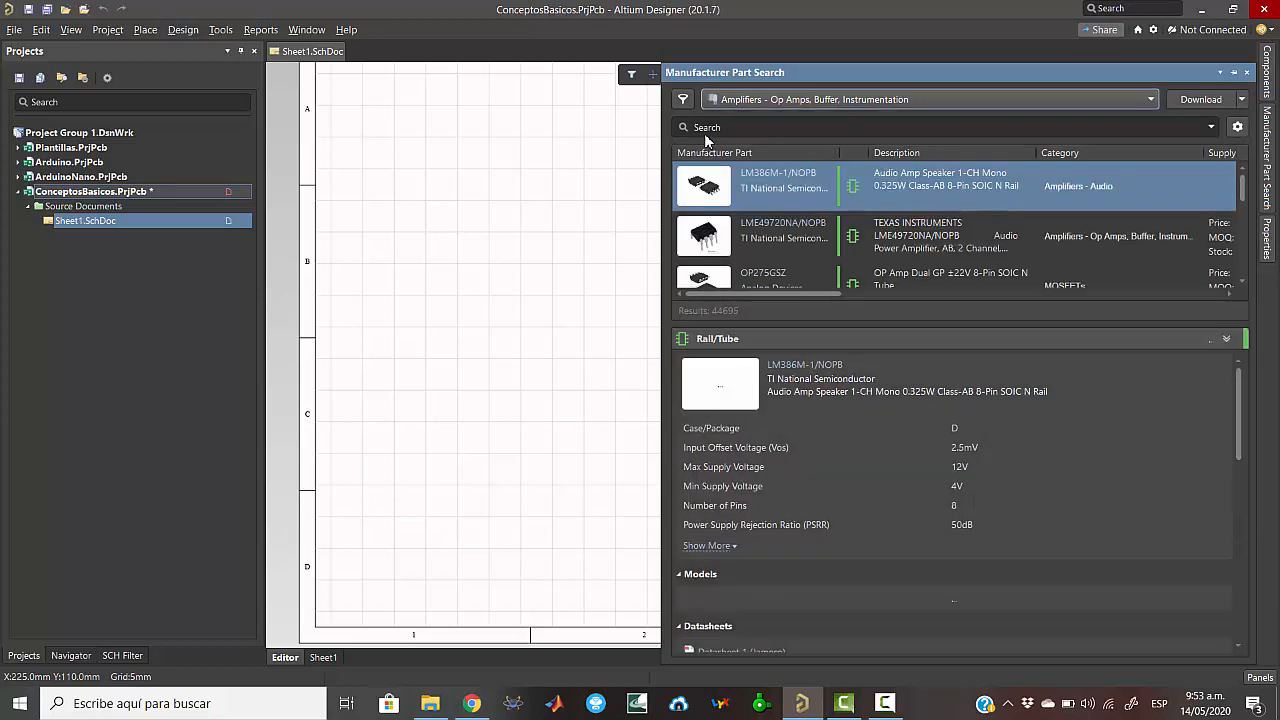
- Examine the op-amp search filters, including case/package, pins, channels, circuits, input offset voltage, packaging, operating temperature, RoHS, stock, model and manufacturer
click(683, 101)
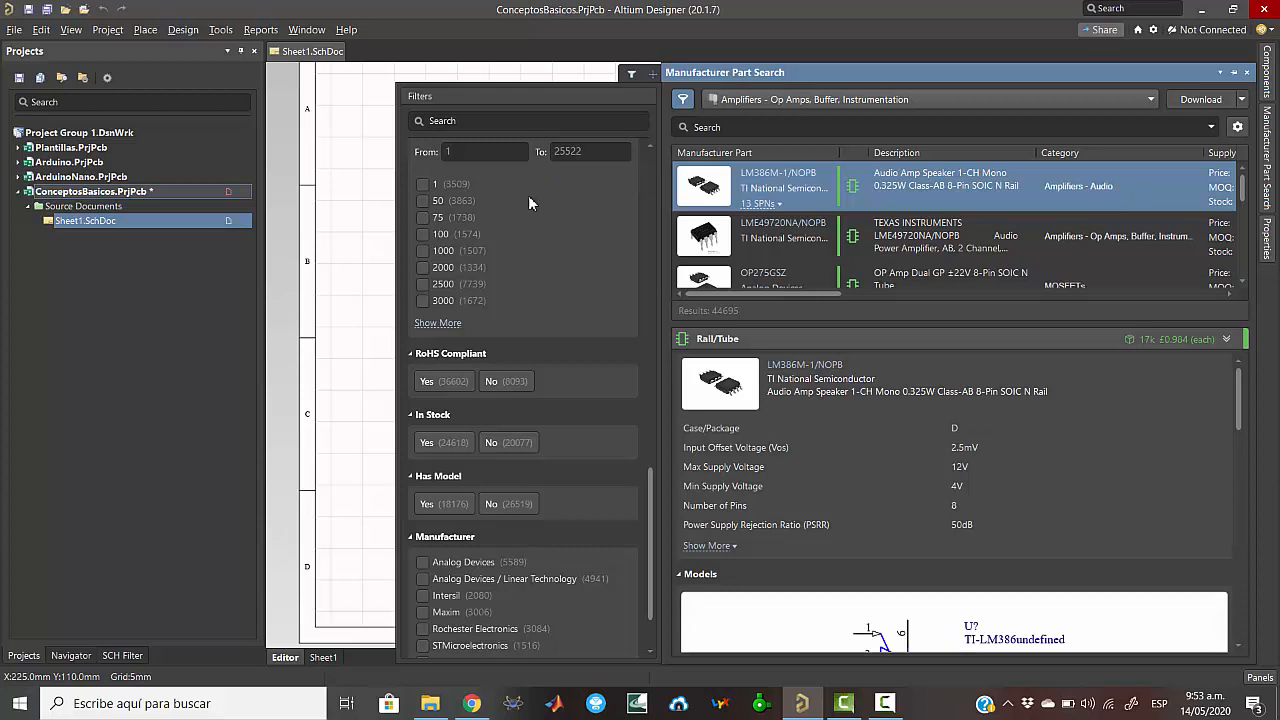
scroll(546, 225, down, 2)
scroll(542, 225, up, 4)
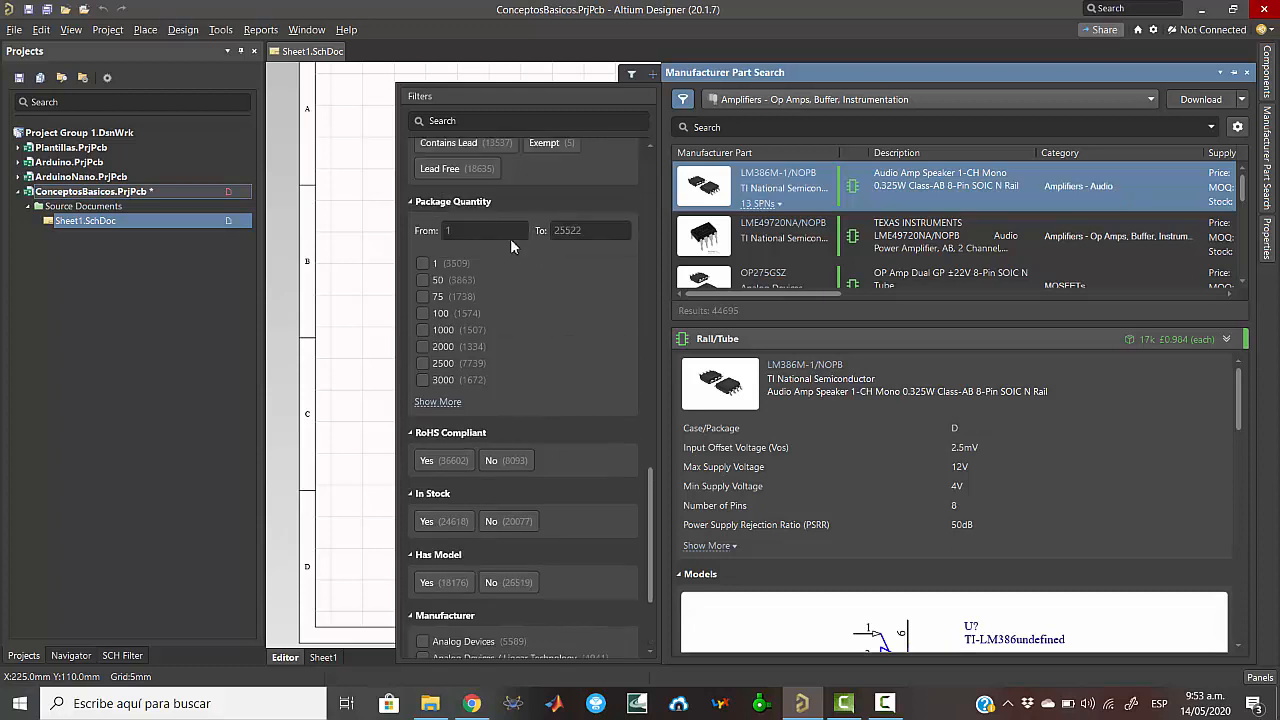
scroll(510, 238, up, 4)
scroll(476, 282, up, 5)
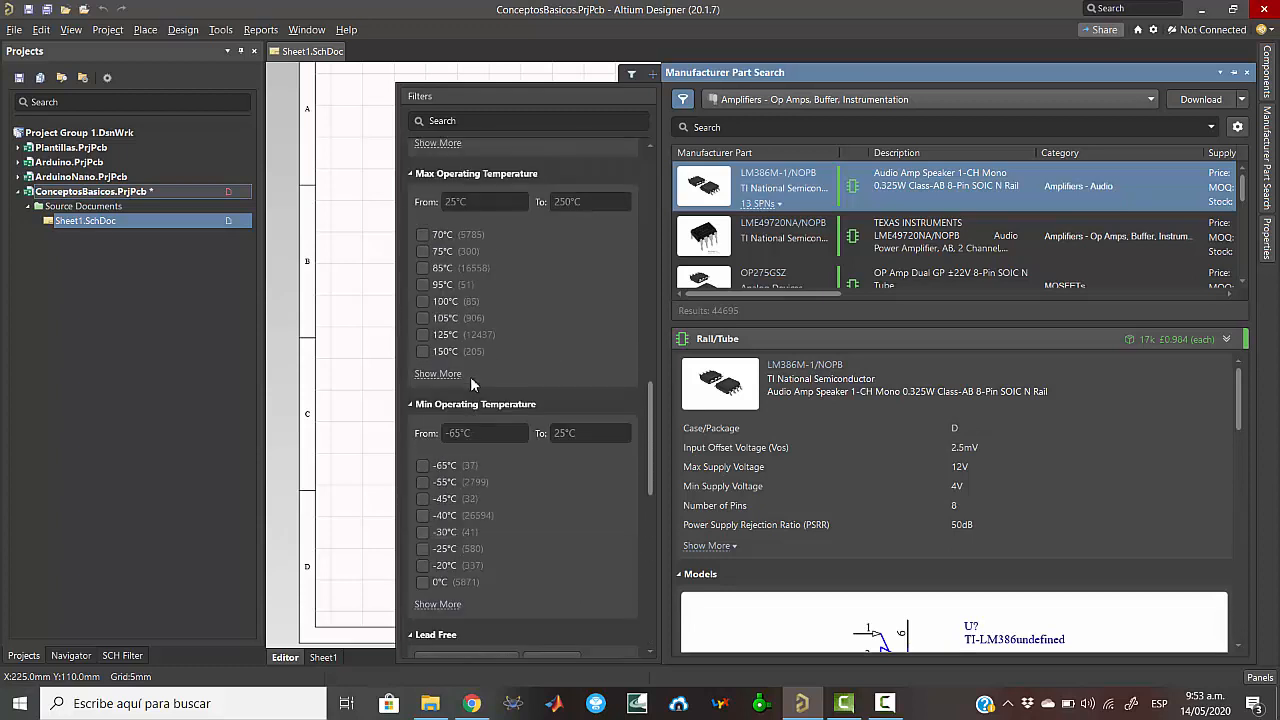
scroll(498, 419, up, 5)
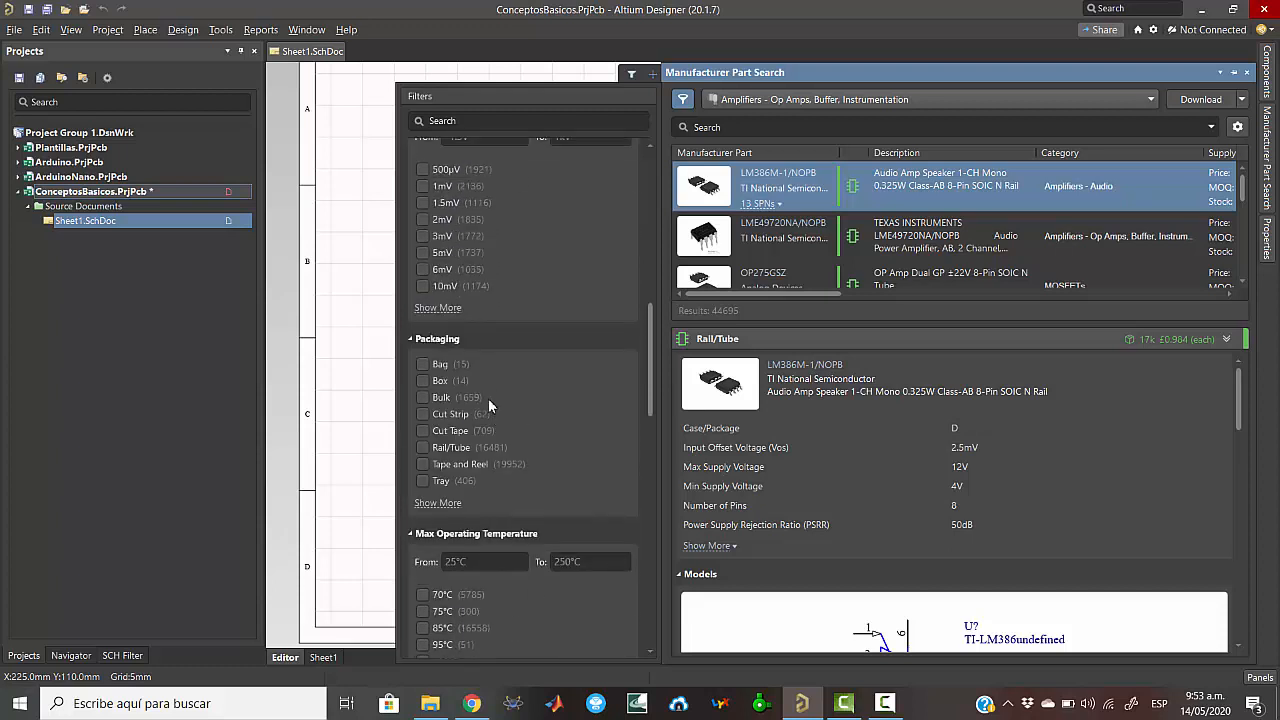
scroll(473, 382, up, 12)
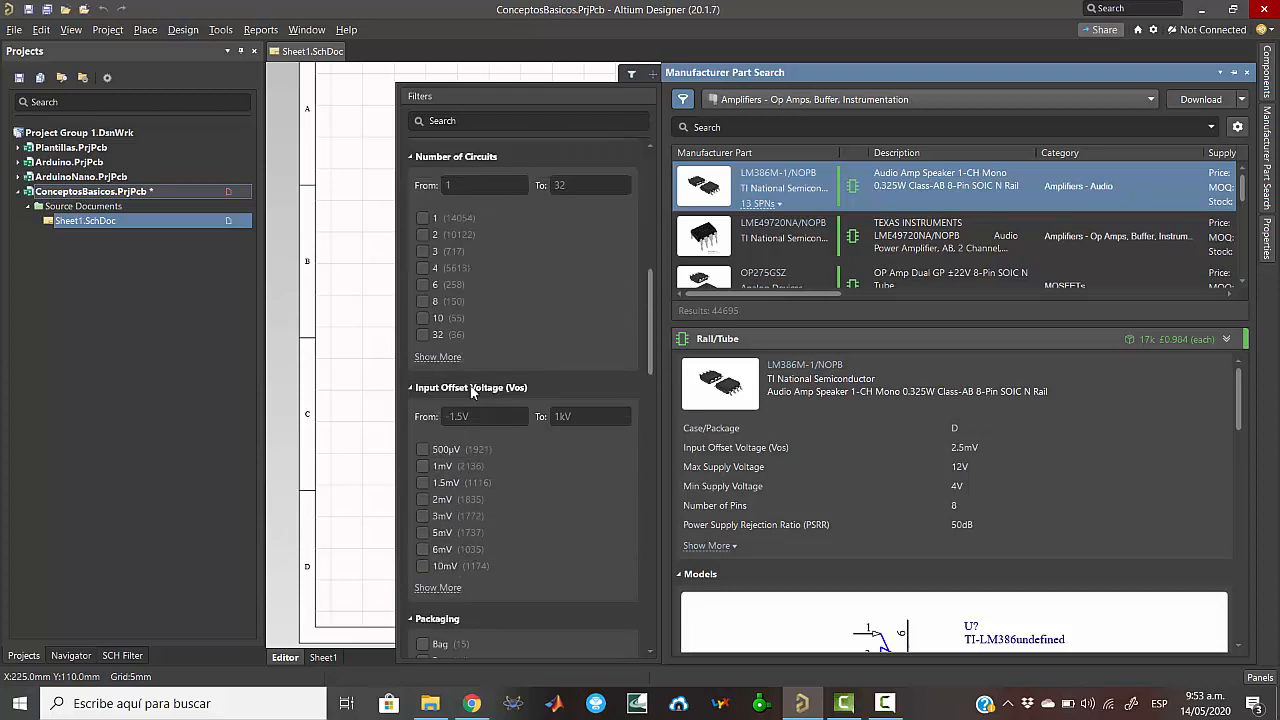
scroll(480, 445, up, 6)
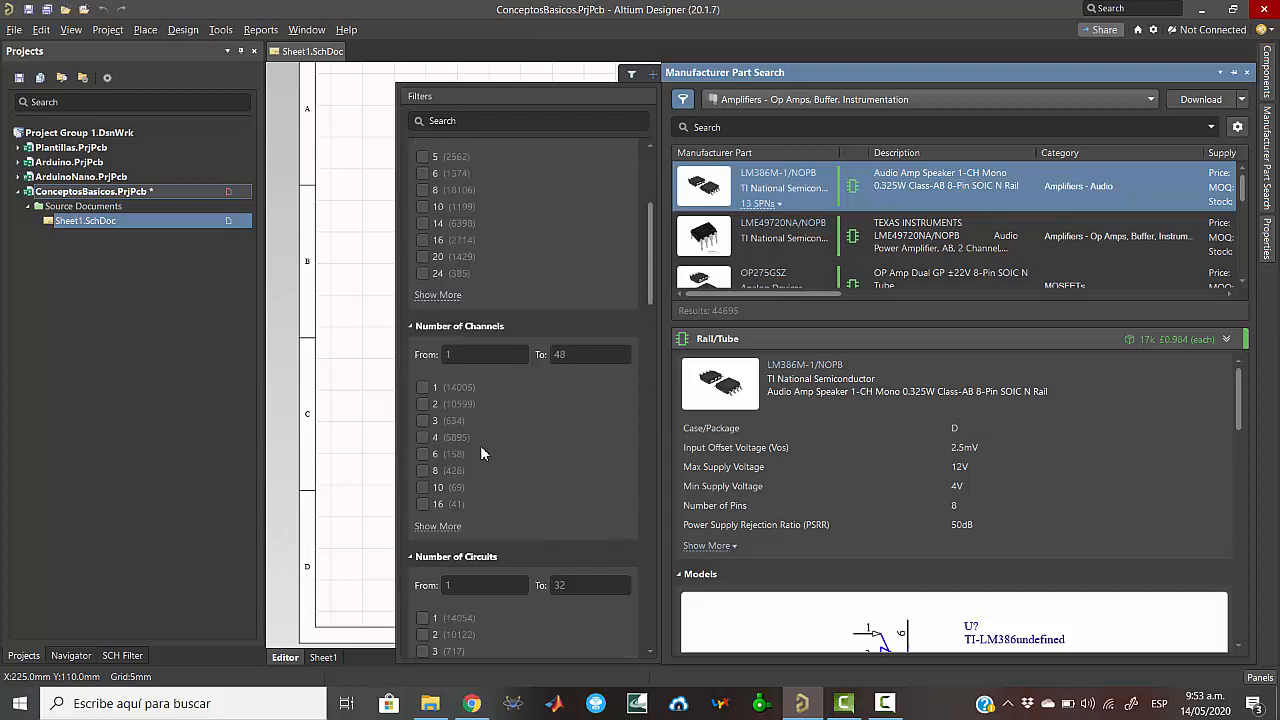
scroll(512, 398, up, 2)
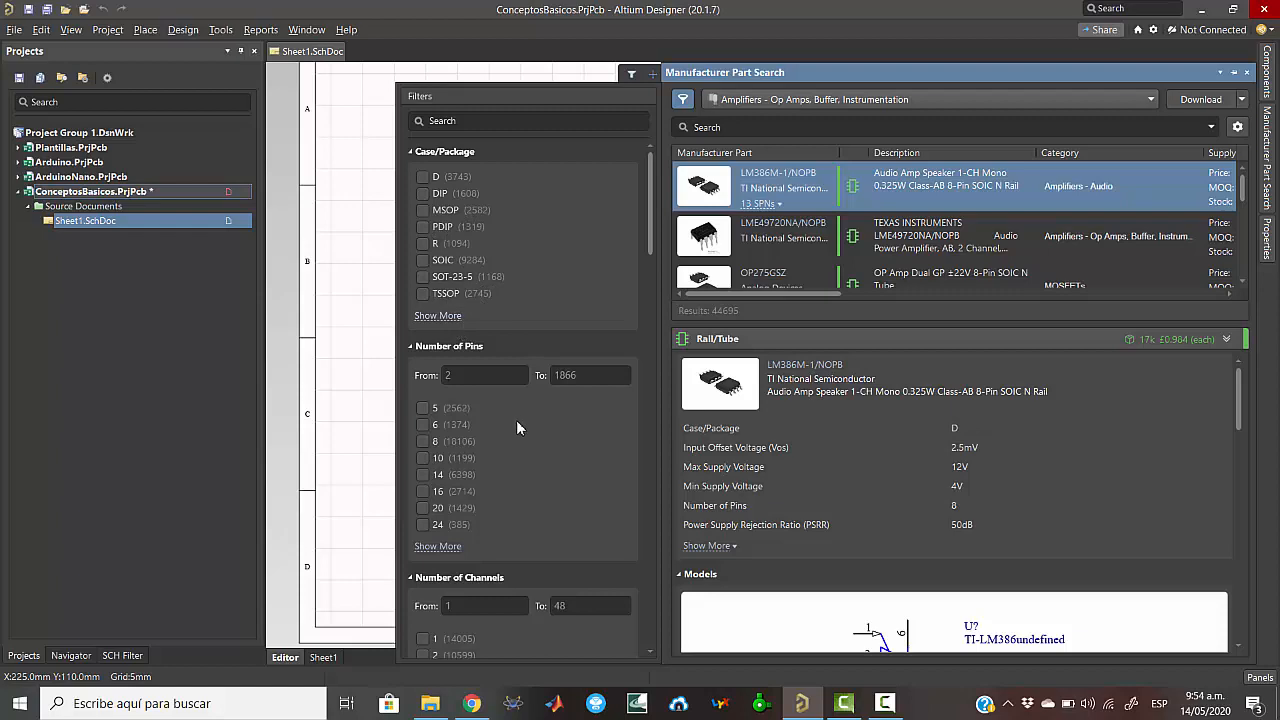
scroll(516, 428, down, 9)
scroll(494, 528, down, 4)
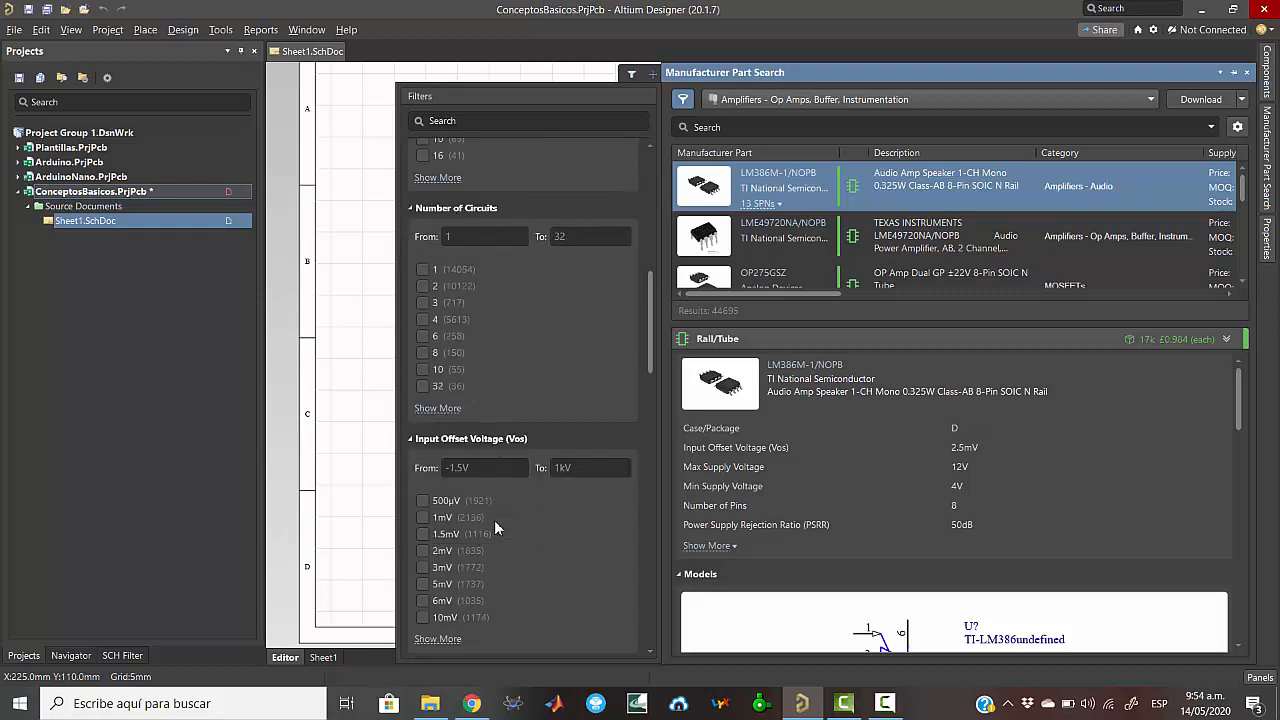
scroll(494, 520, down, 10)
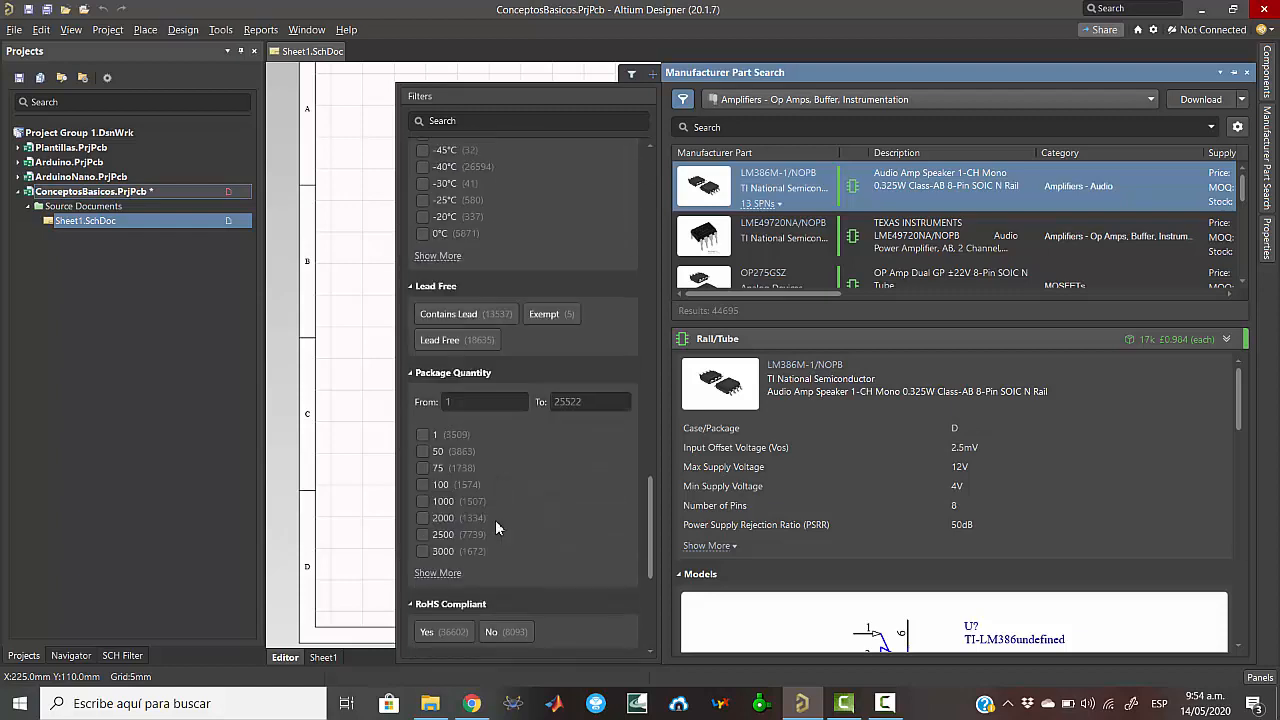
- Look over the remaining op-amp filters down to Manufacturer and reset the manufacturer part search category to All
scroll(495, 520, down, 4)
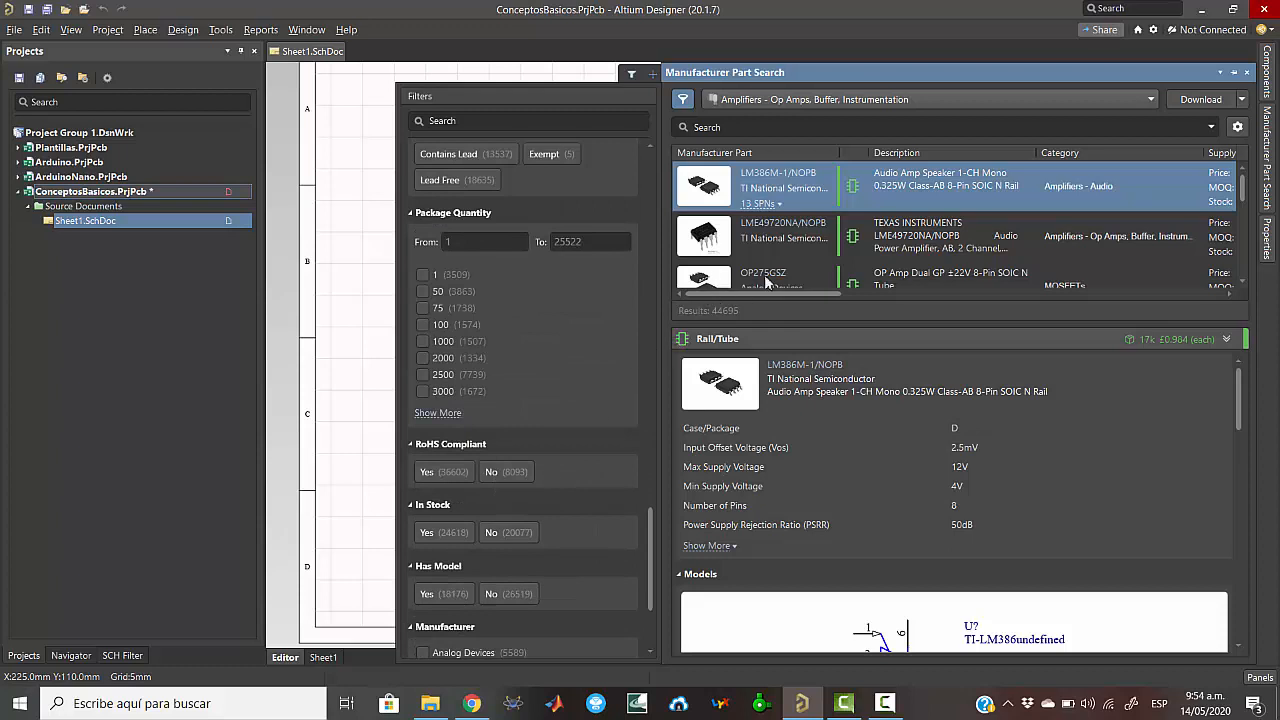
scroll(607, 440, down, 3)
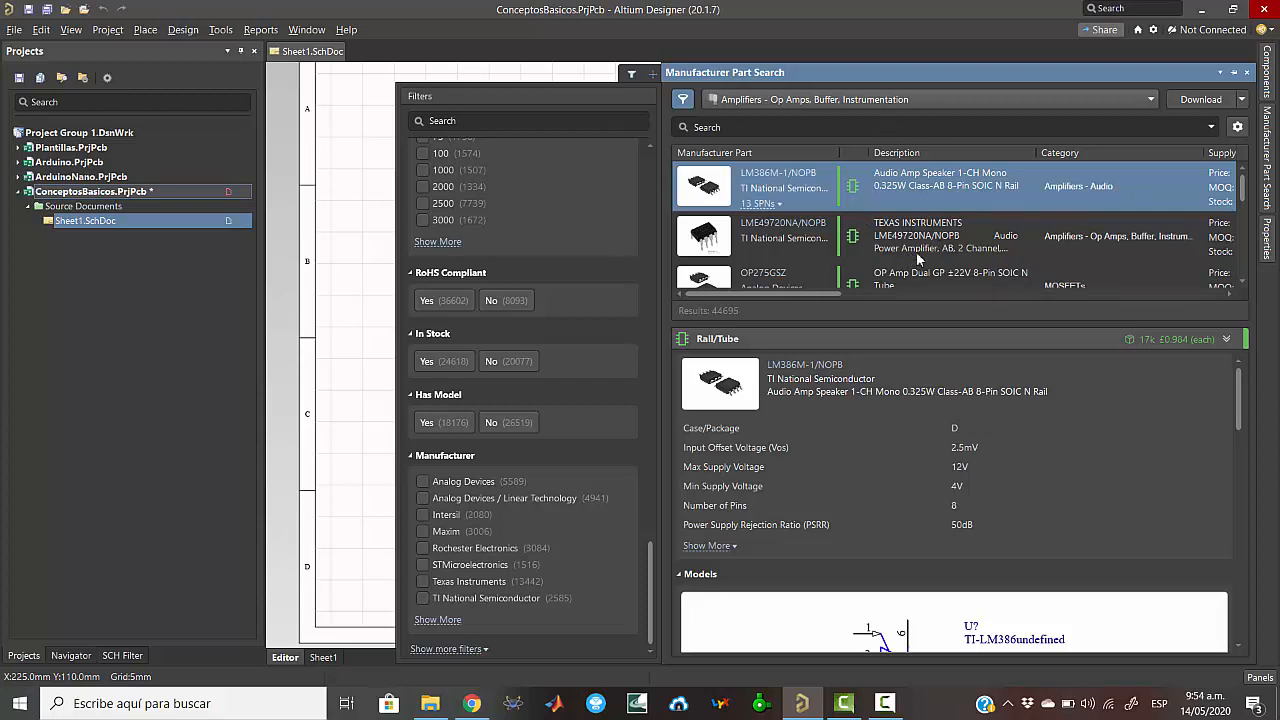
click(1062, 100)
scroll(830, 300, up, 10)
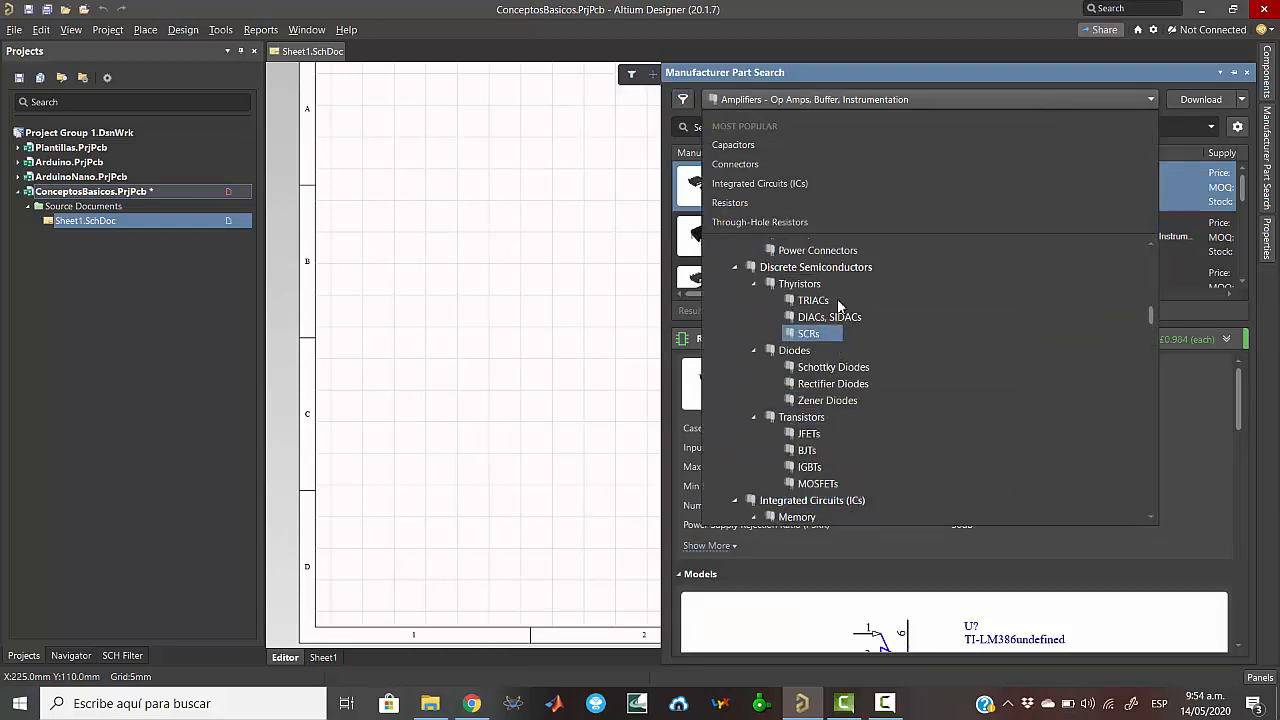
scroll(830, 307, up, 15)
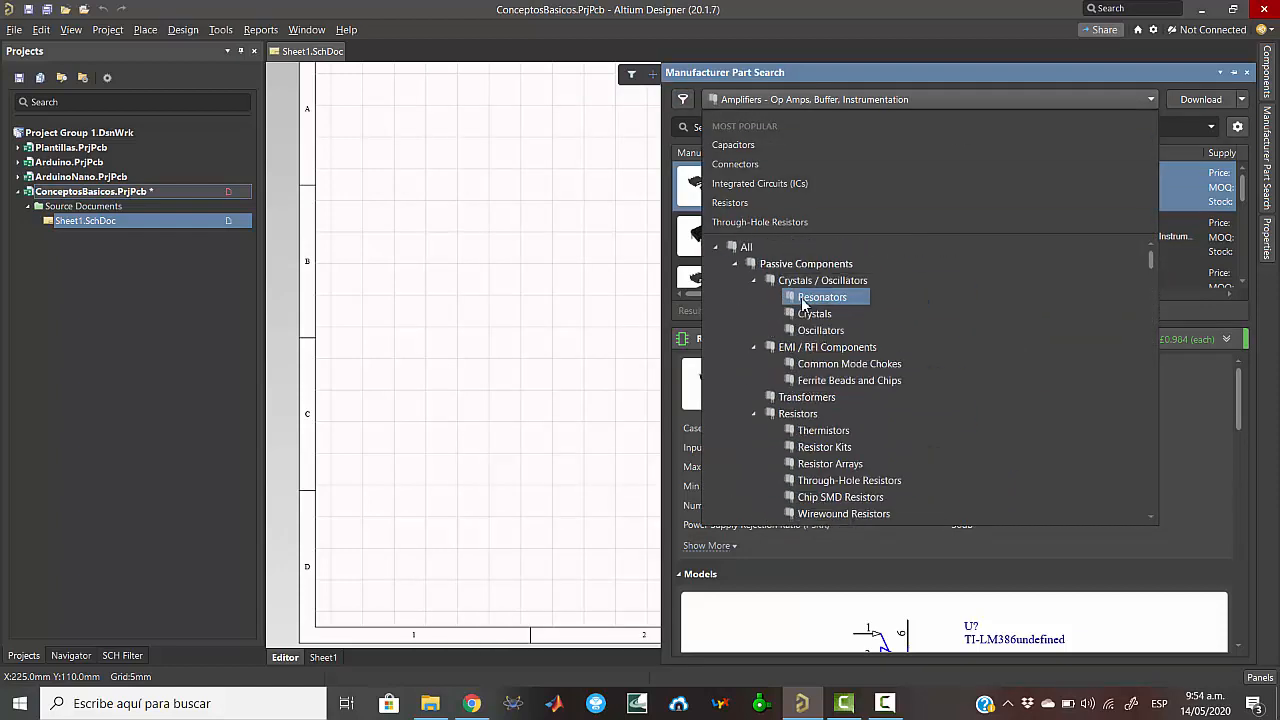
click(752, 248)
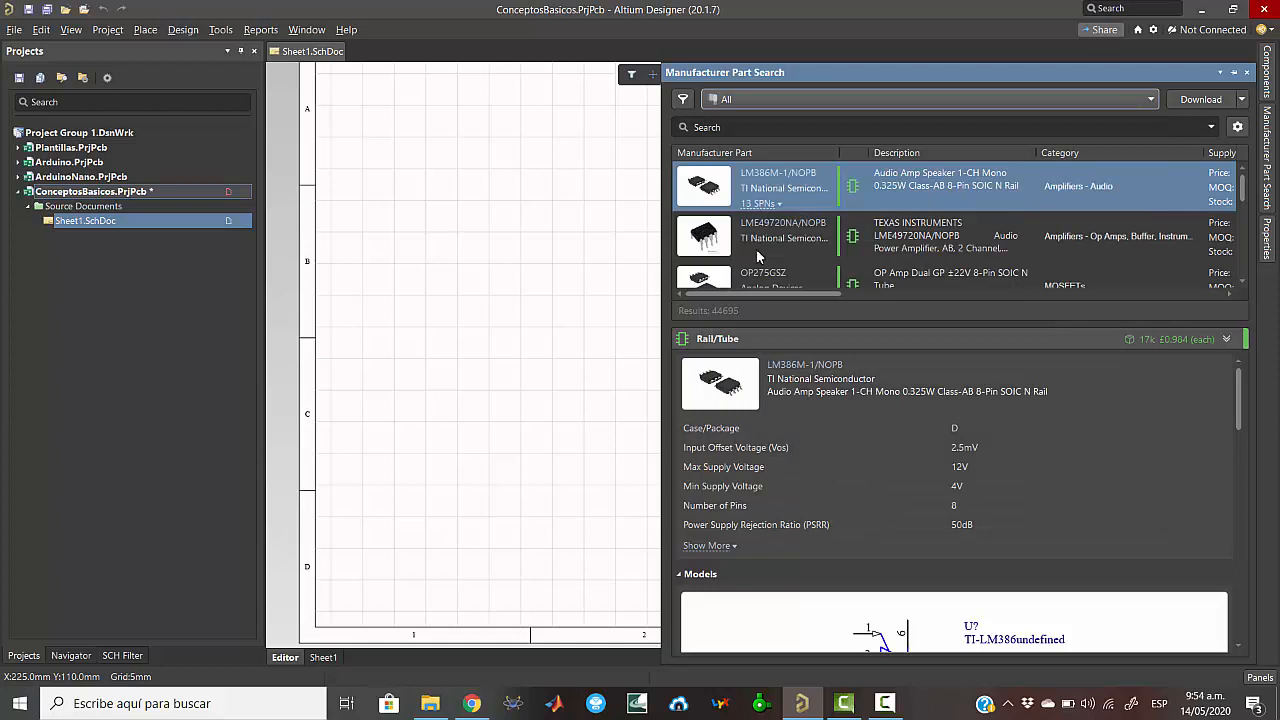
- Search the manufacturer parts for lm7805 and enlarge the results list
click(755, 128)
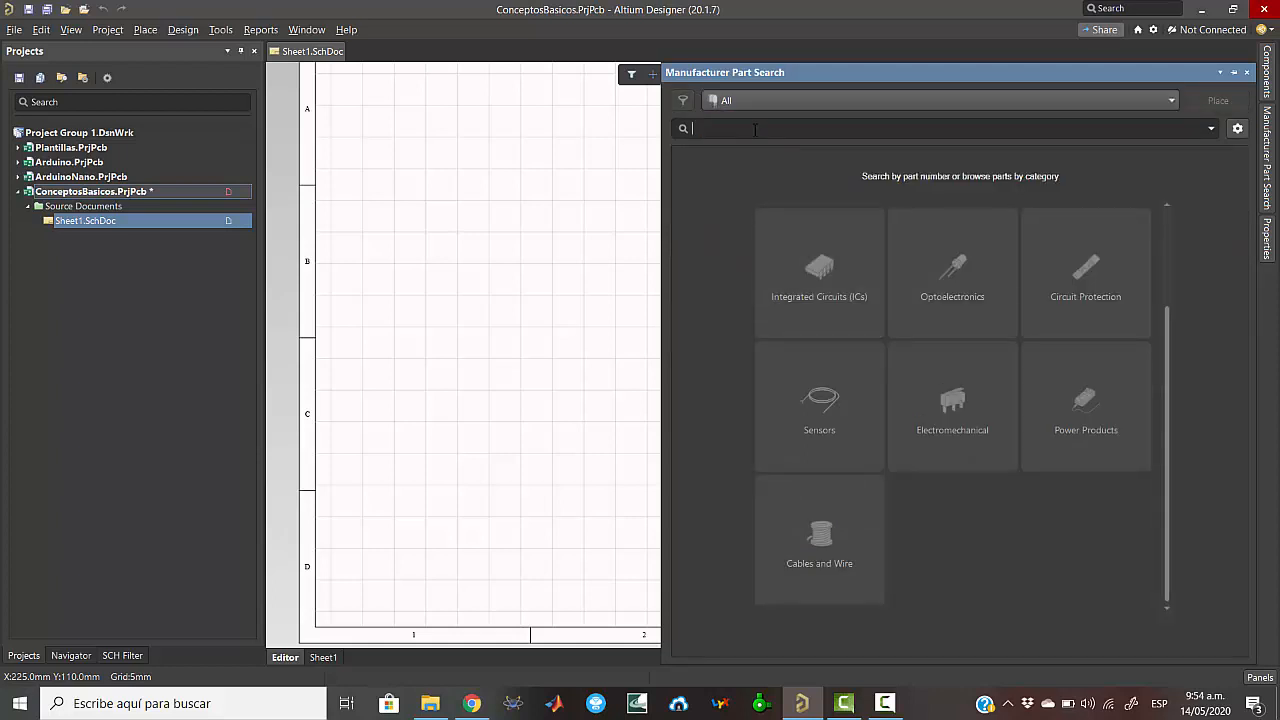
text(lm7805)
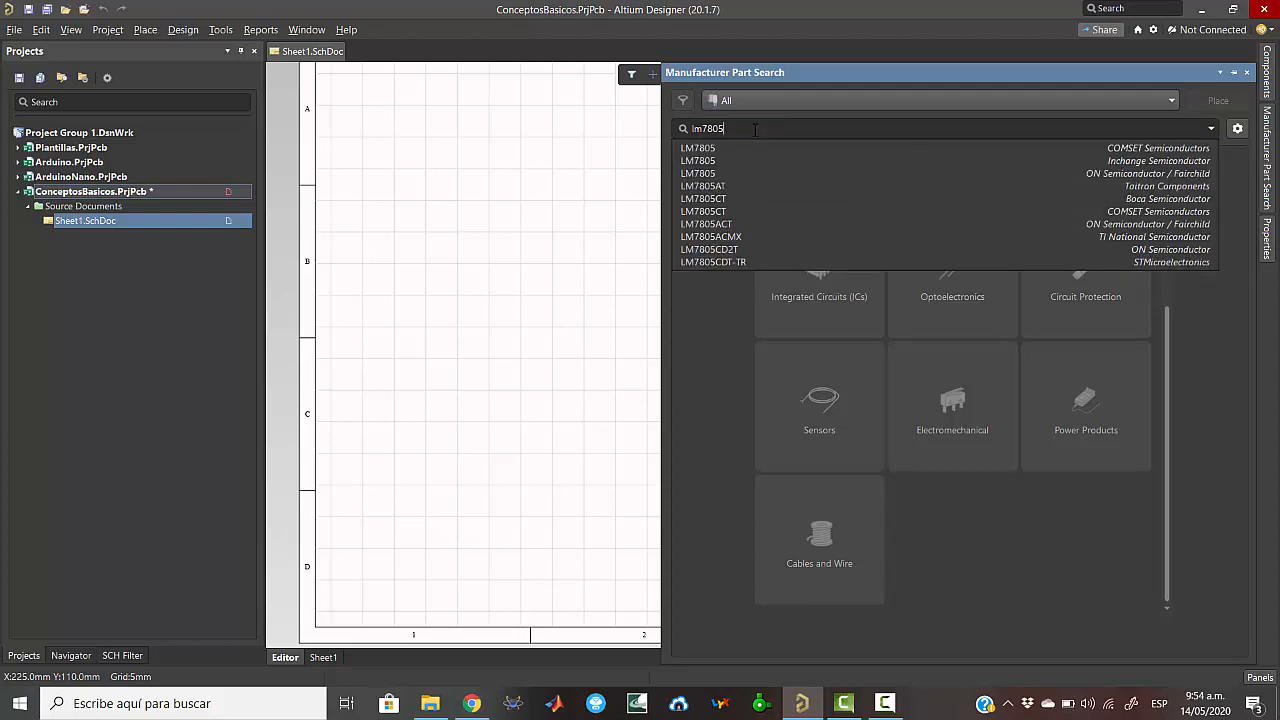
key(Return)
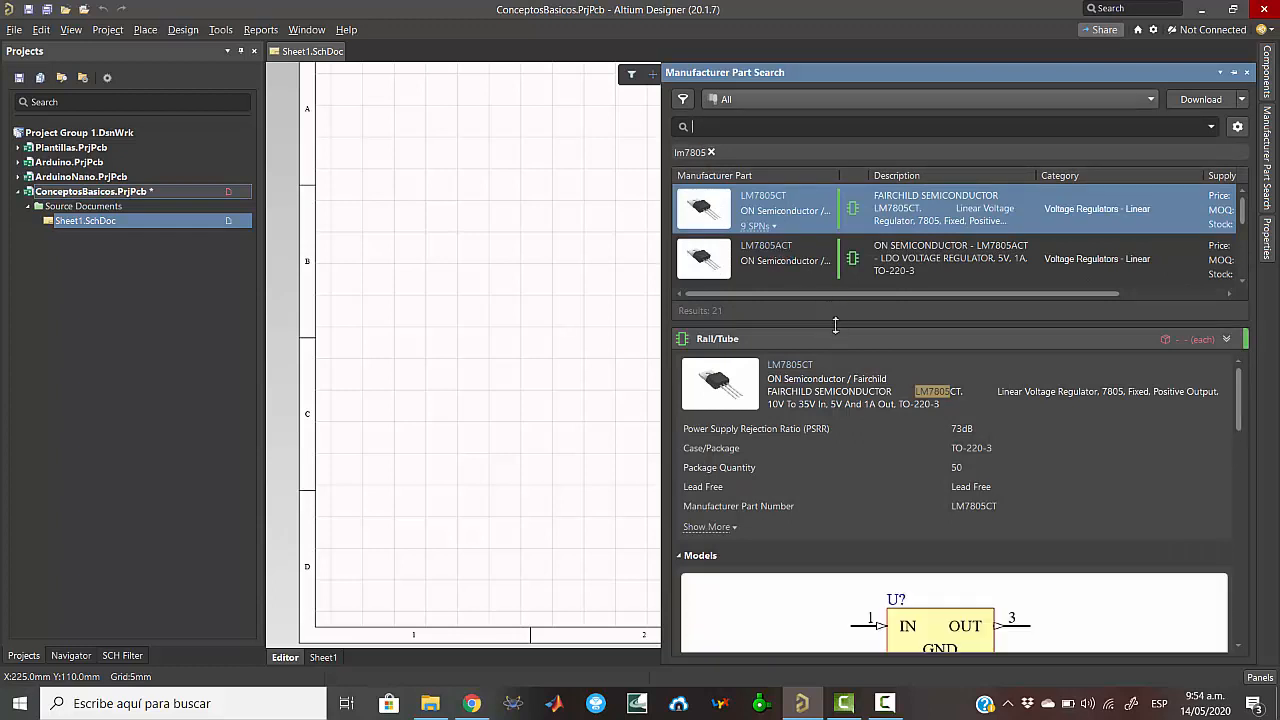
drag(834, 324, 831, 396)
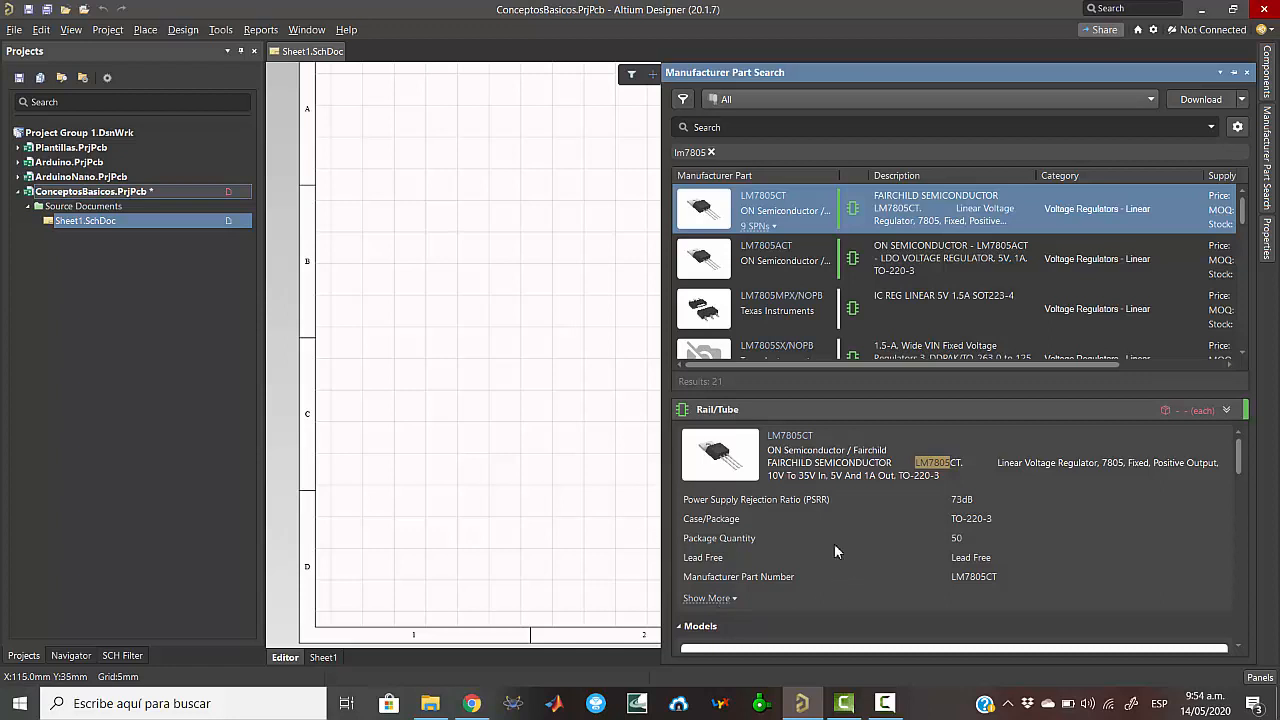
- Examine the LM7805 search results, including the LM7805CT specifications and symbol, the lifecycle colour bars, and each part's price and stock
scroll(990, 518, down, 3)
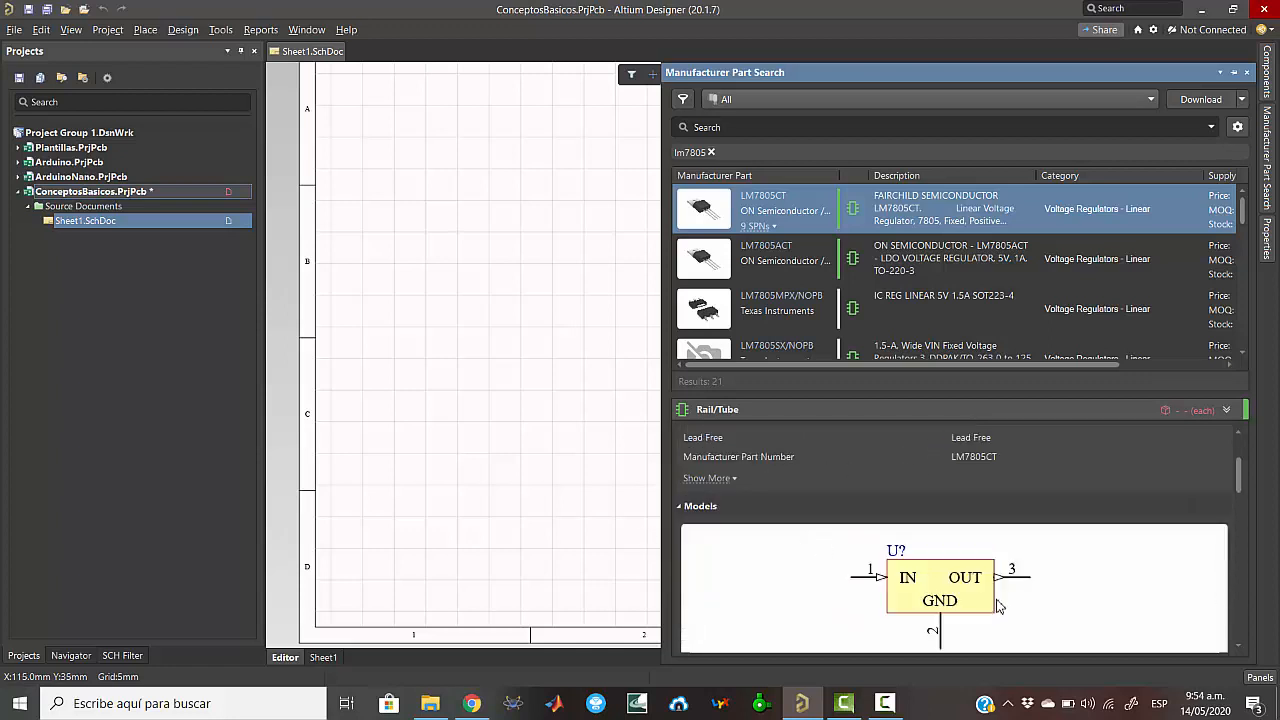
scroll(981, 616, up, 2)
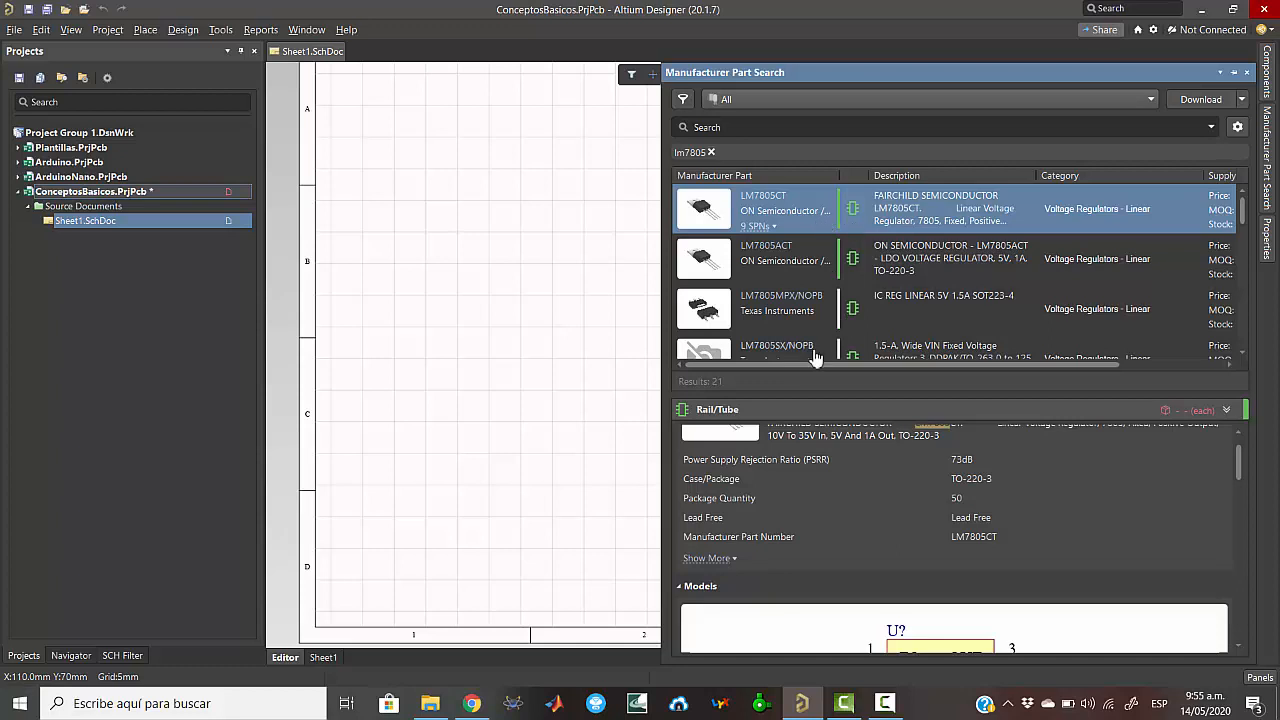
scroll(845, 306, down, 3)
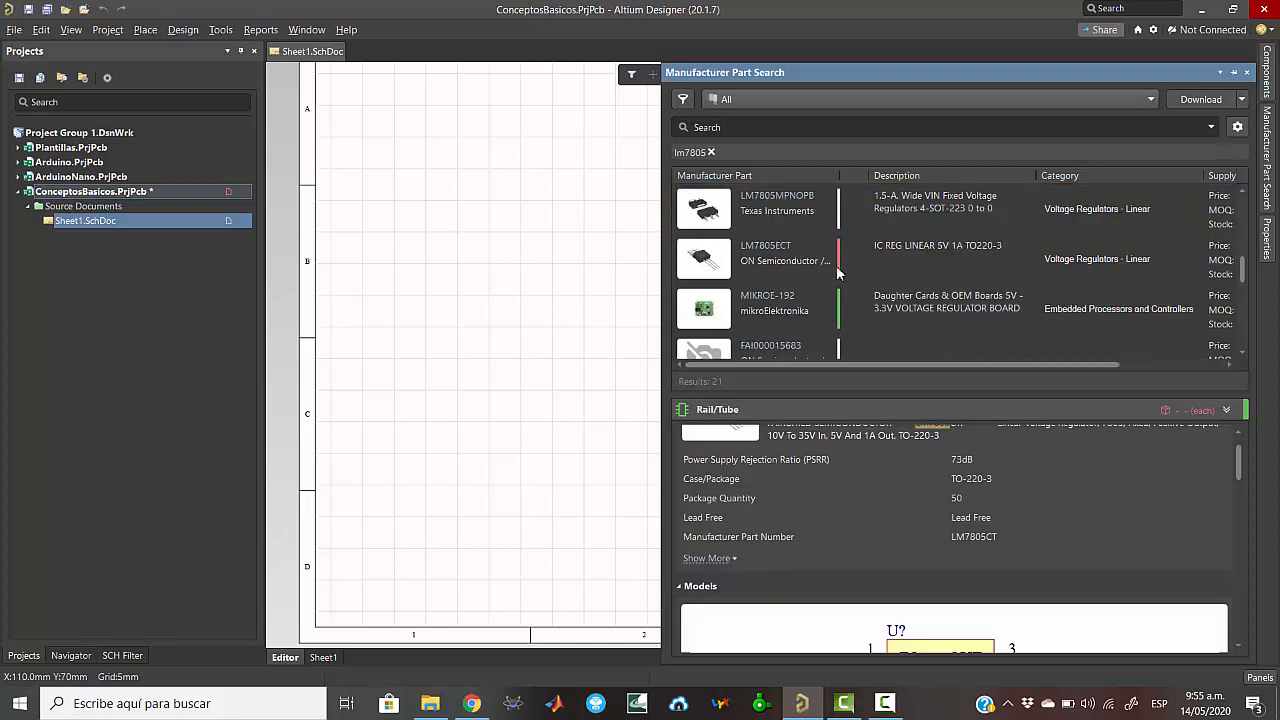
mouse_move(839, 268)
drag(1033, 366, 1180, 370)
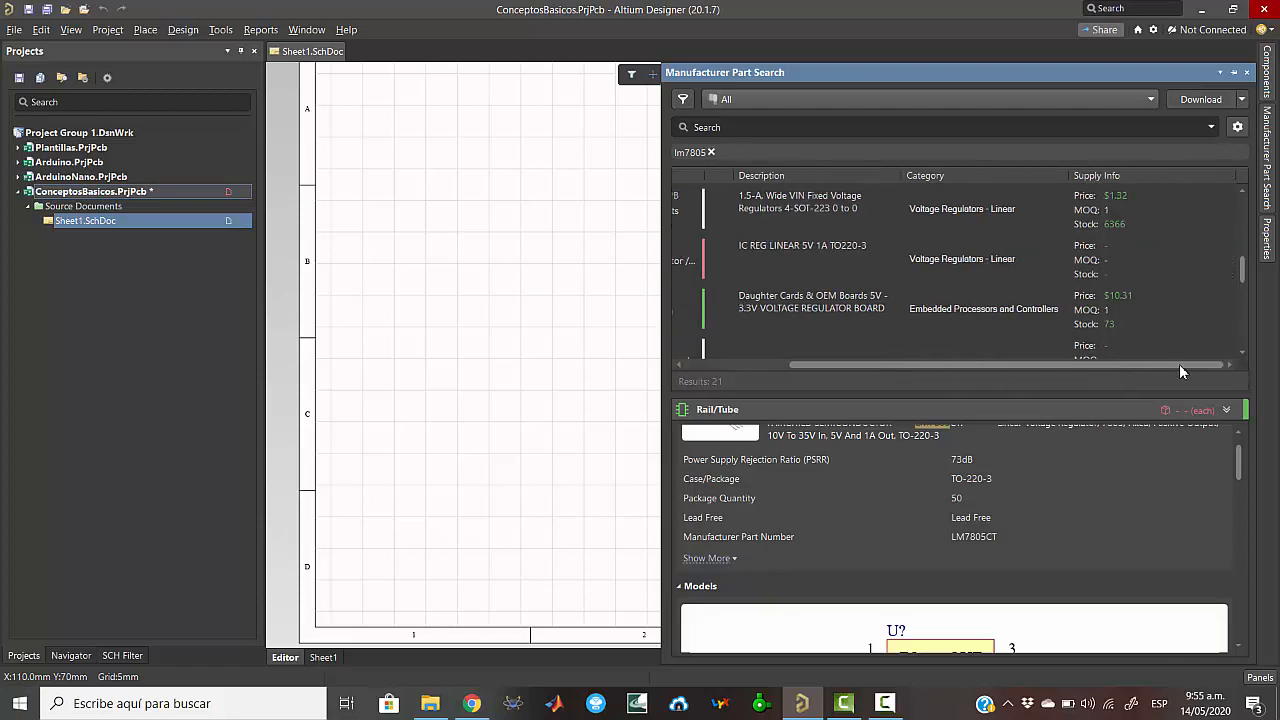
scroll(1107, 248, up, 5)
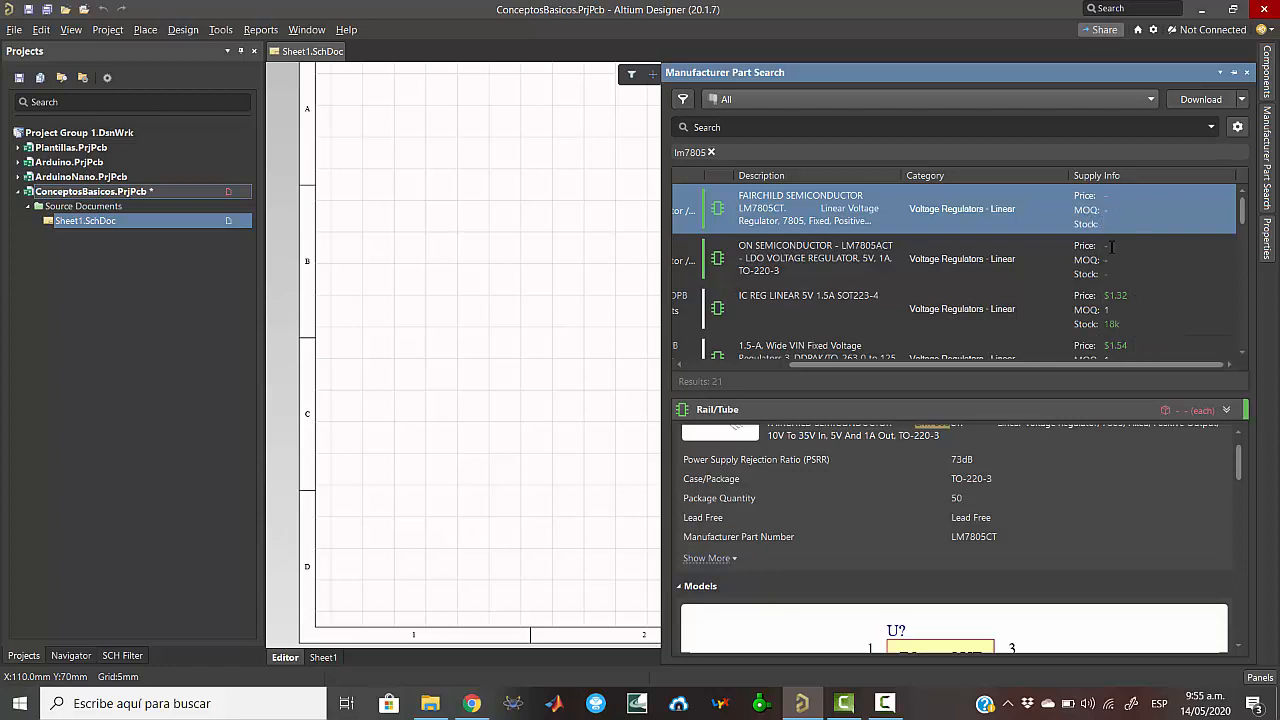
scroll(1099, 330, down, 3)
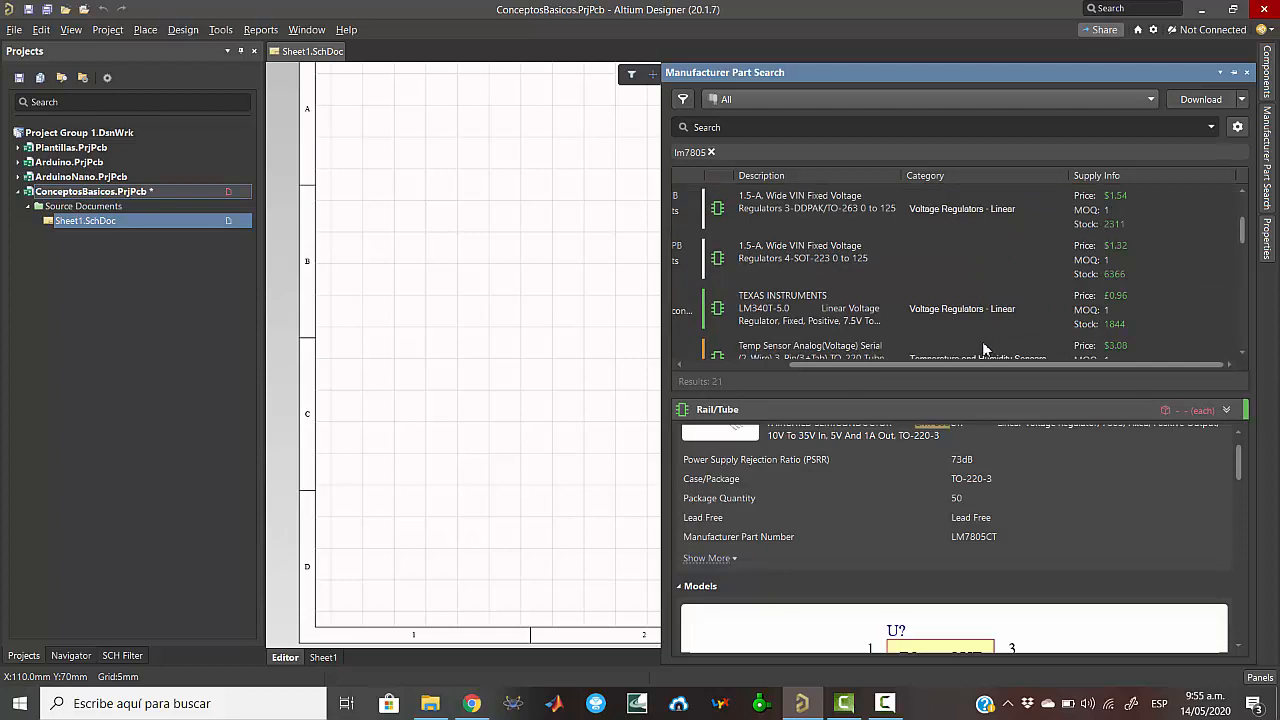
drag(938, 364, 745, 366)
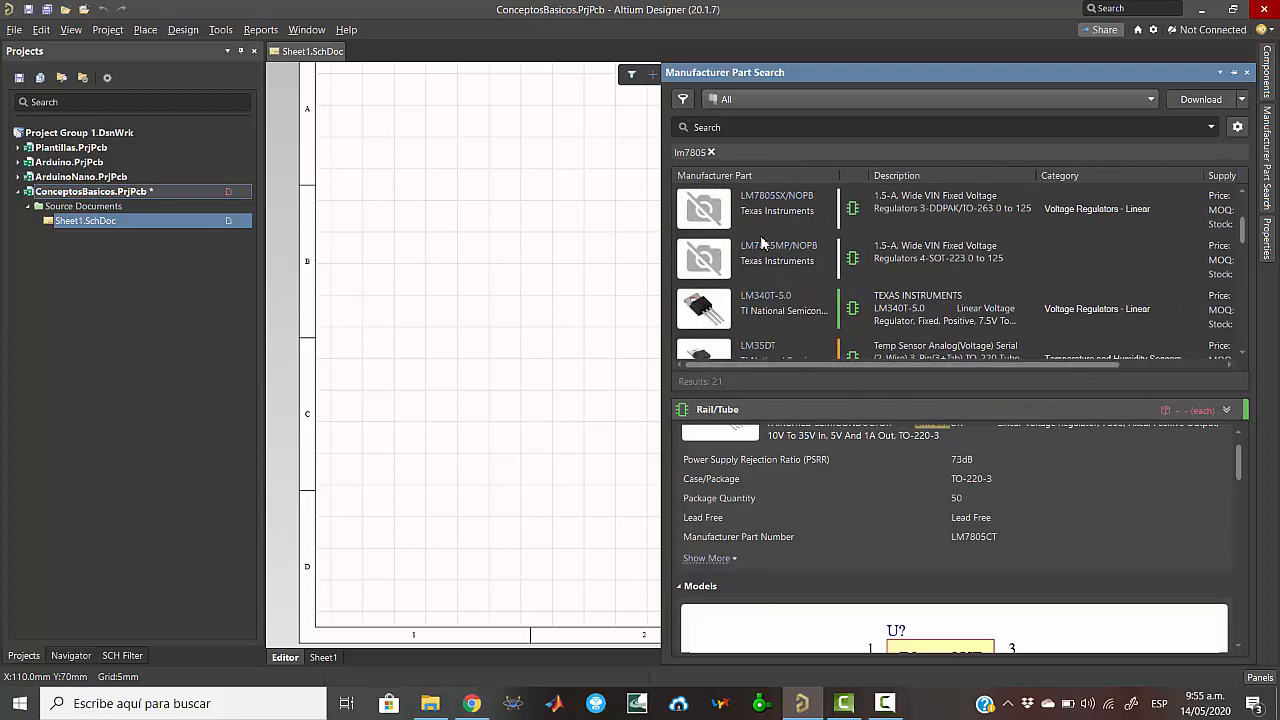
scroll(760, 235, up, 3)
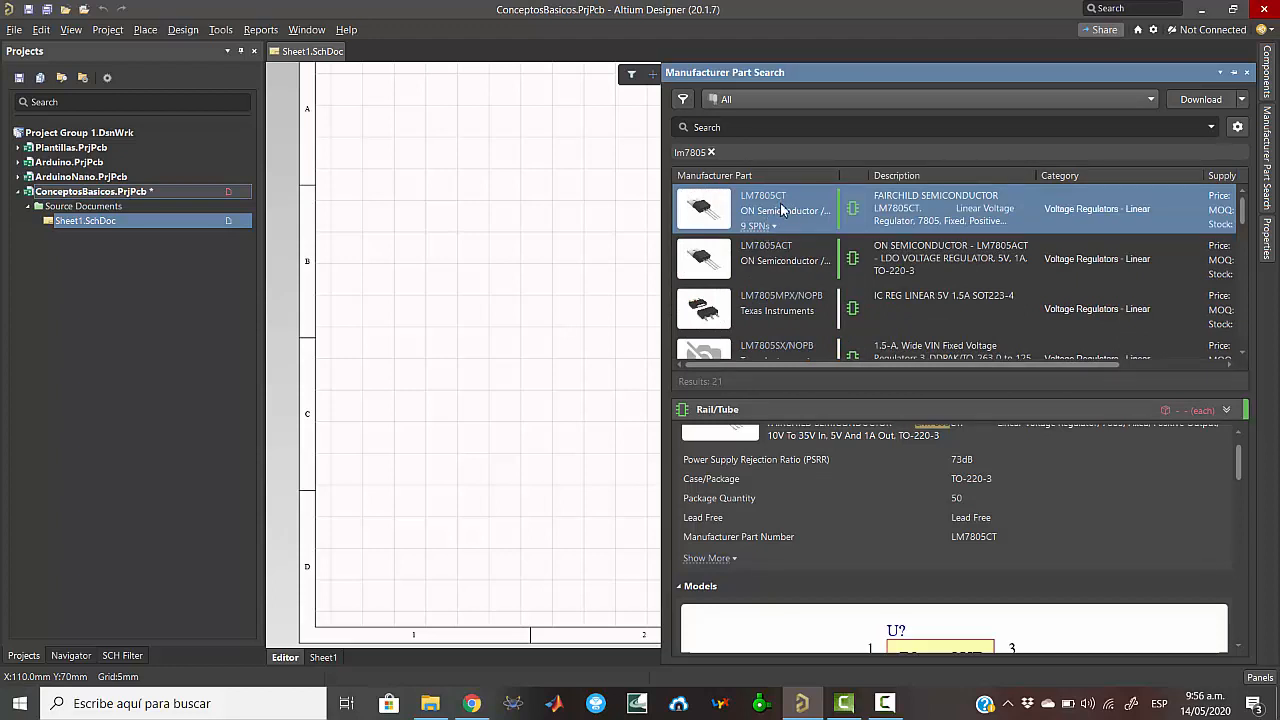
- Place one LM7805CT regulator on the schematic at about X 122 mm, Y 120 mm, using a 1 mm snap grid
right_click(785, 205)
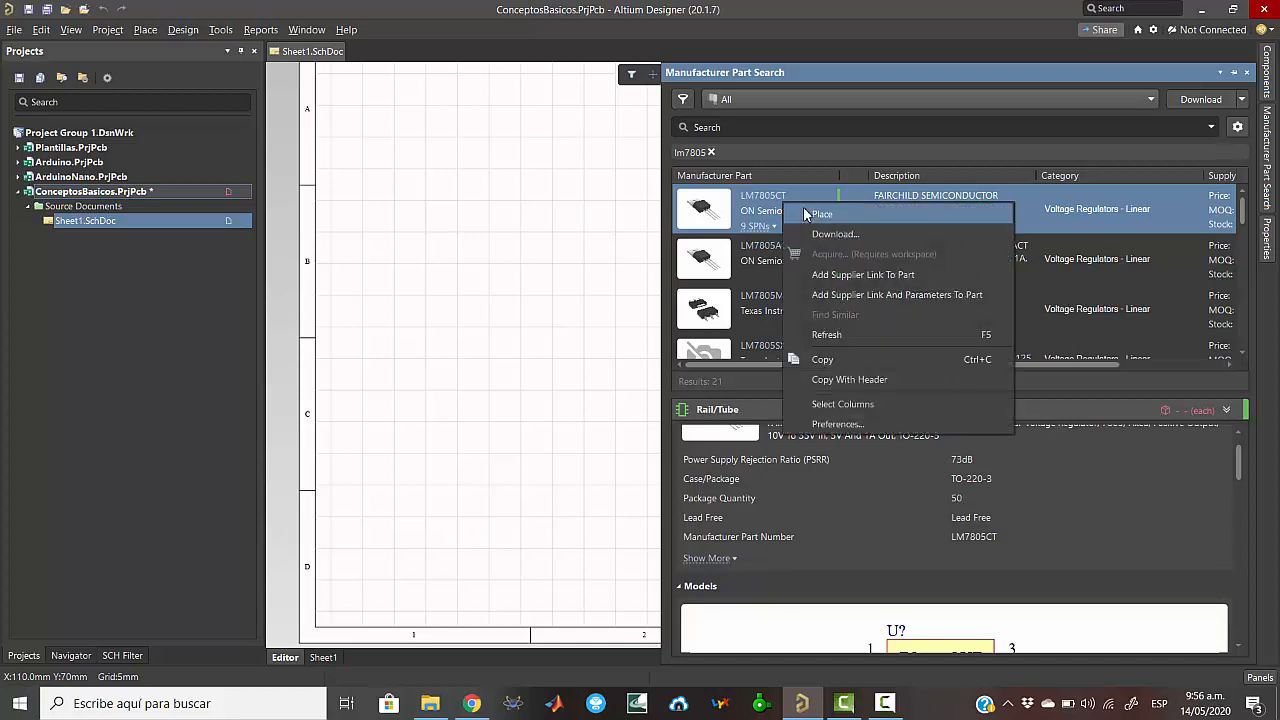
click(806, 213)
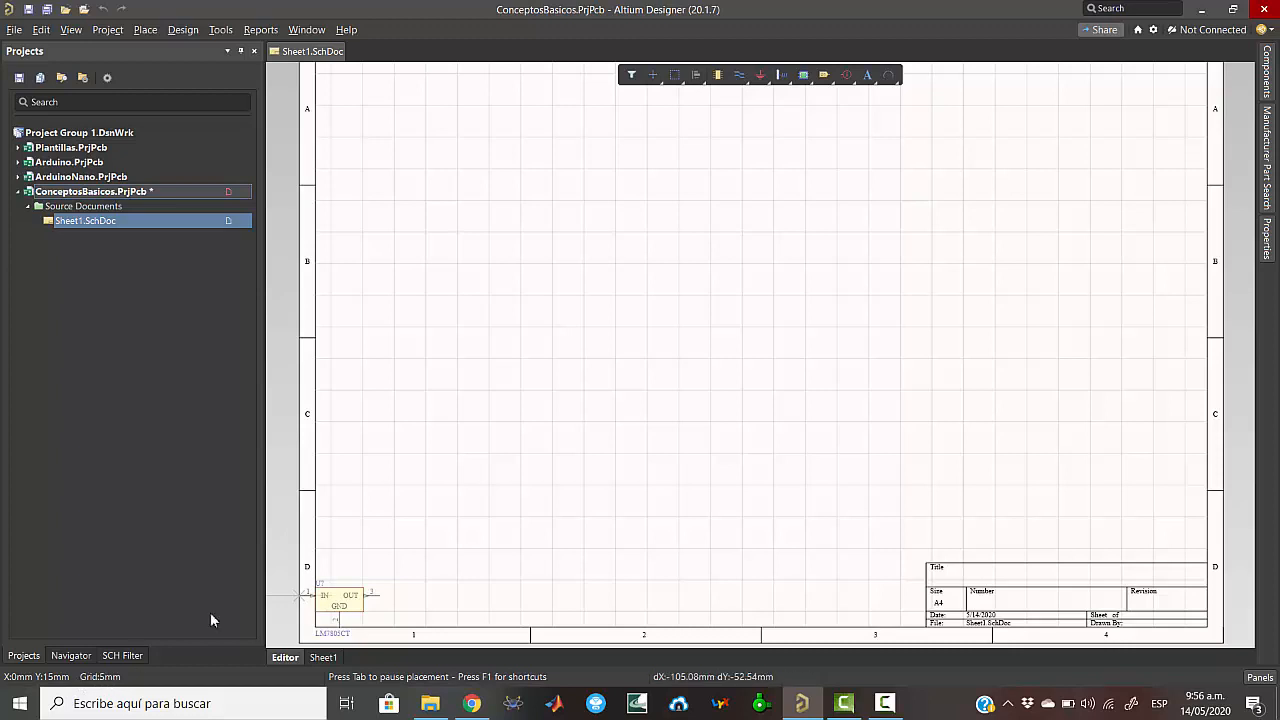
key(g)
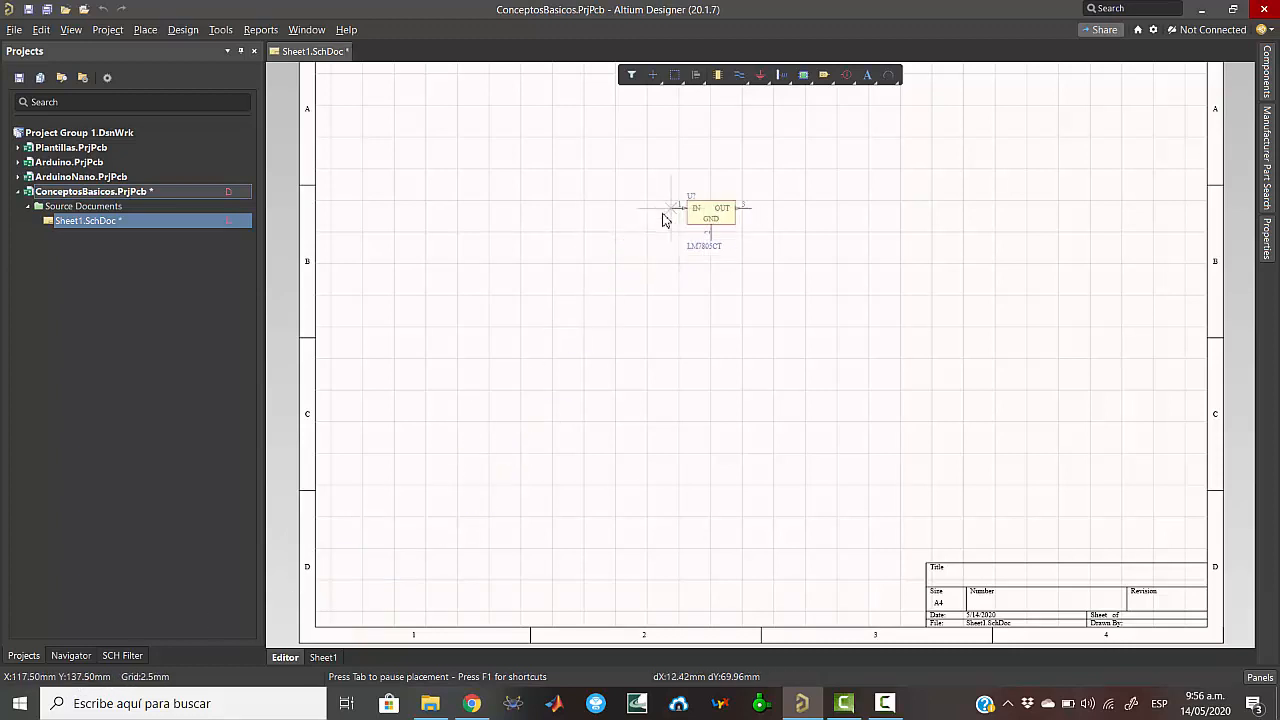
key(g)
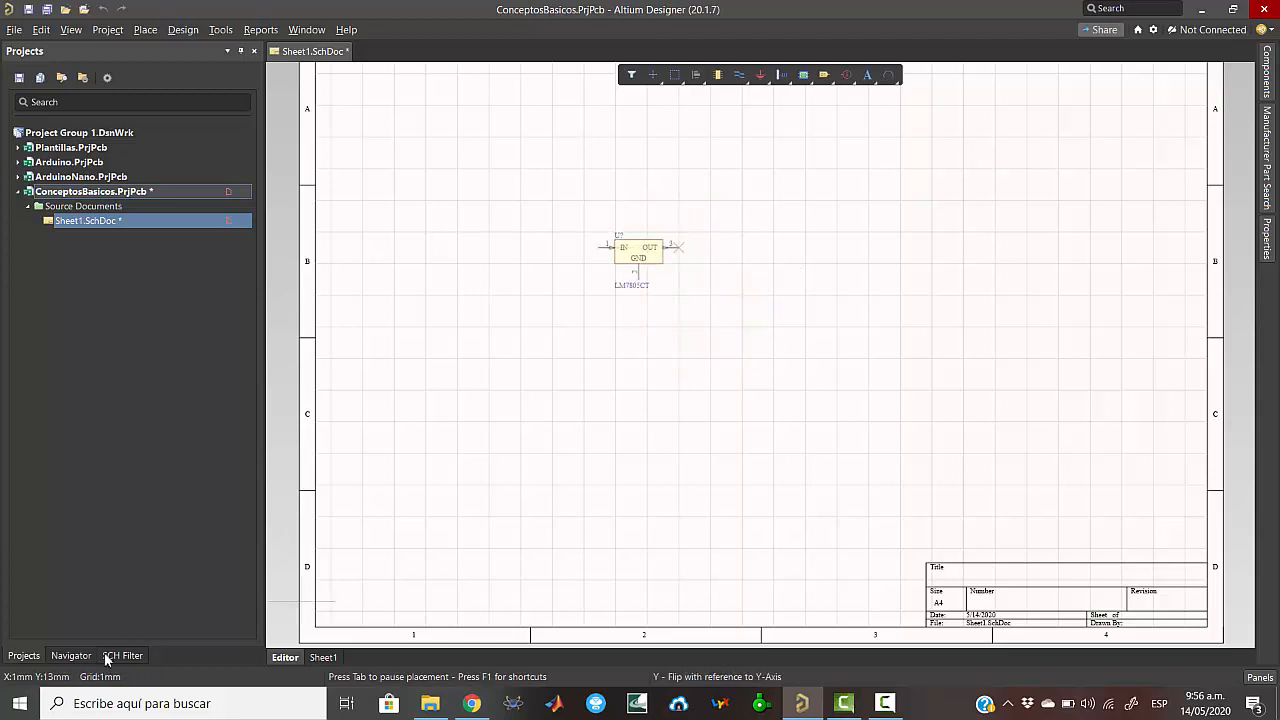
key(g)
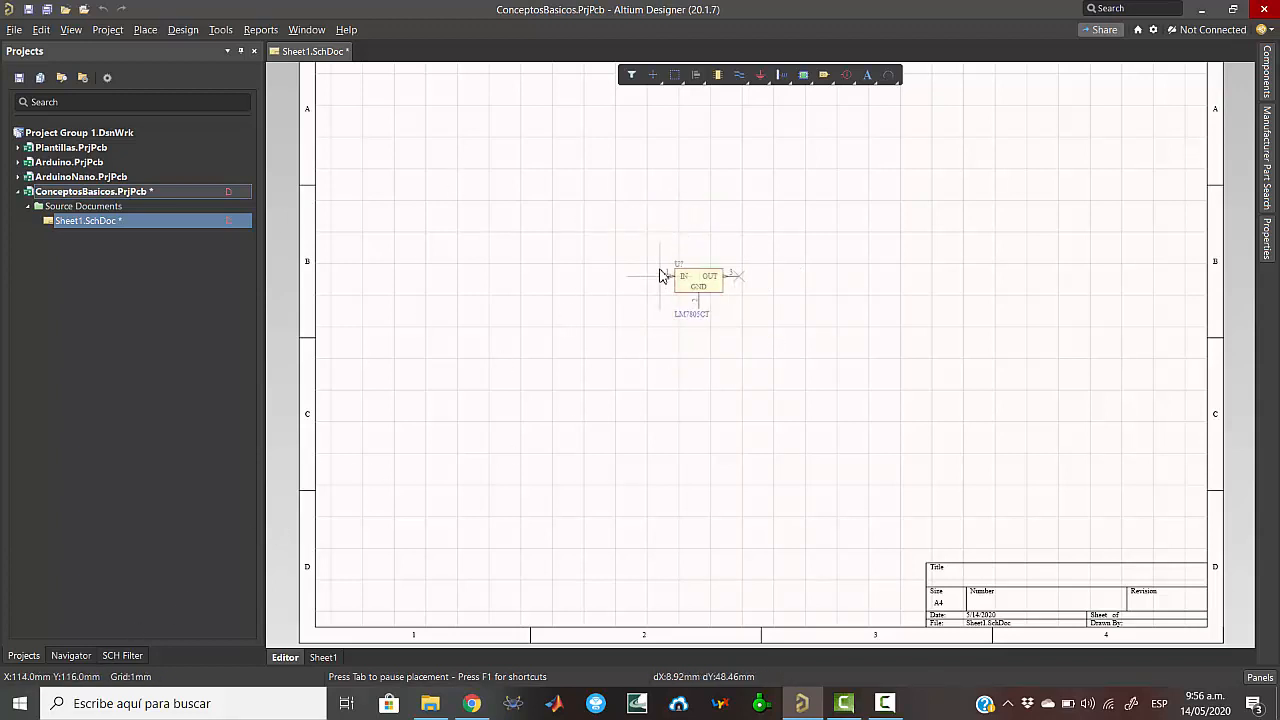
key(Page_Up)
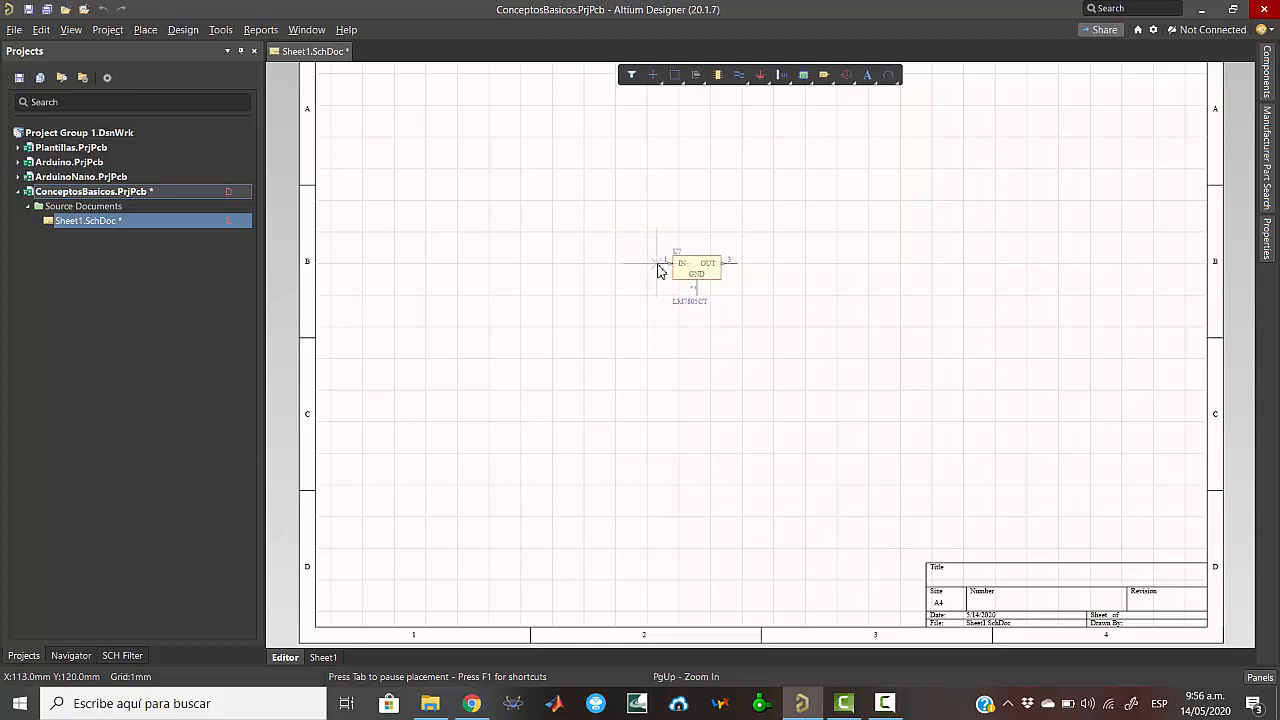
key(End)
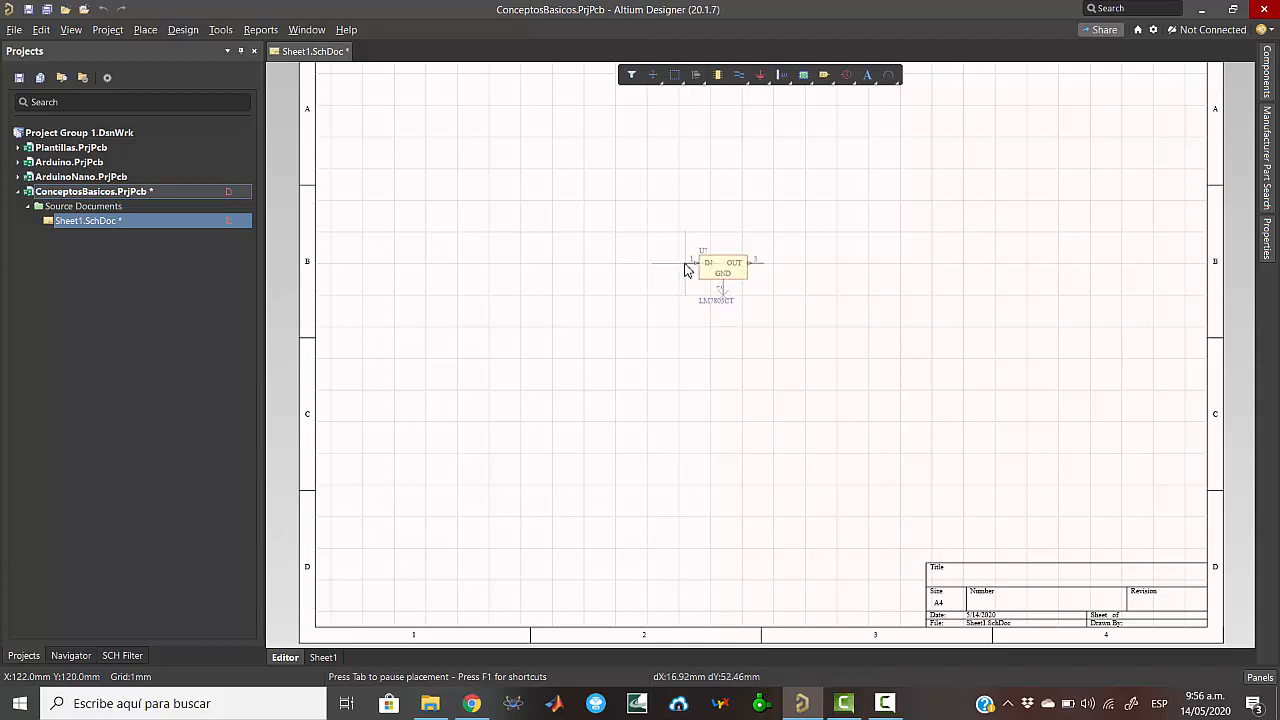
click(689, 271)
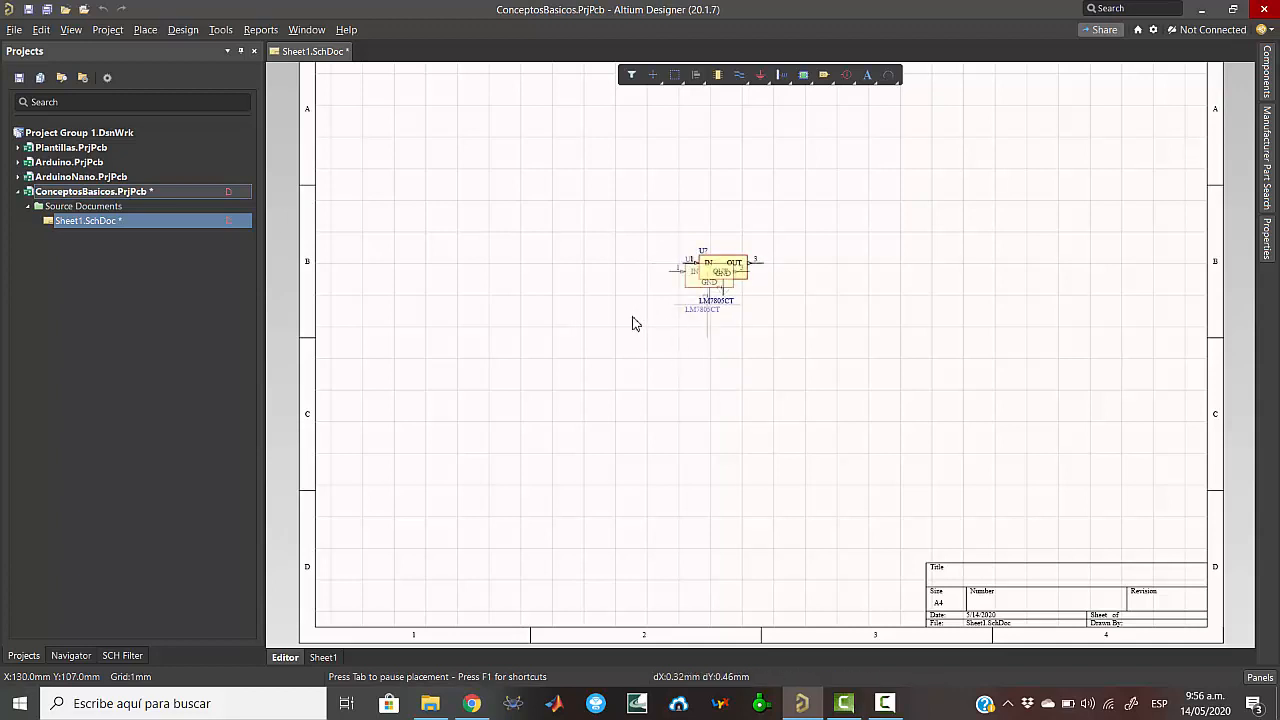
right_click(584, 347)
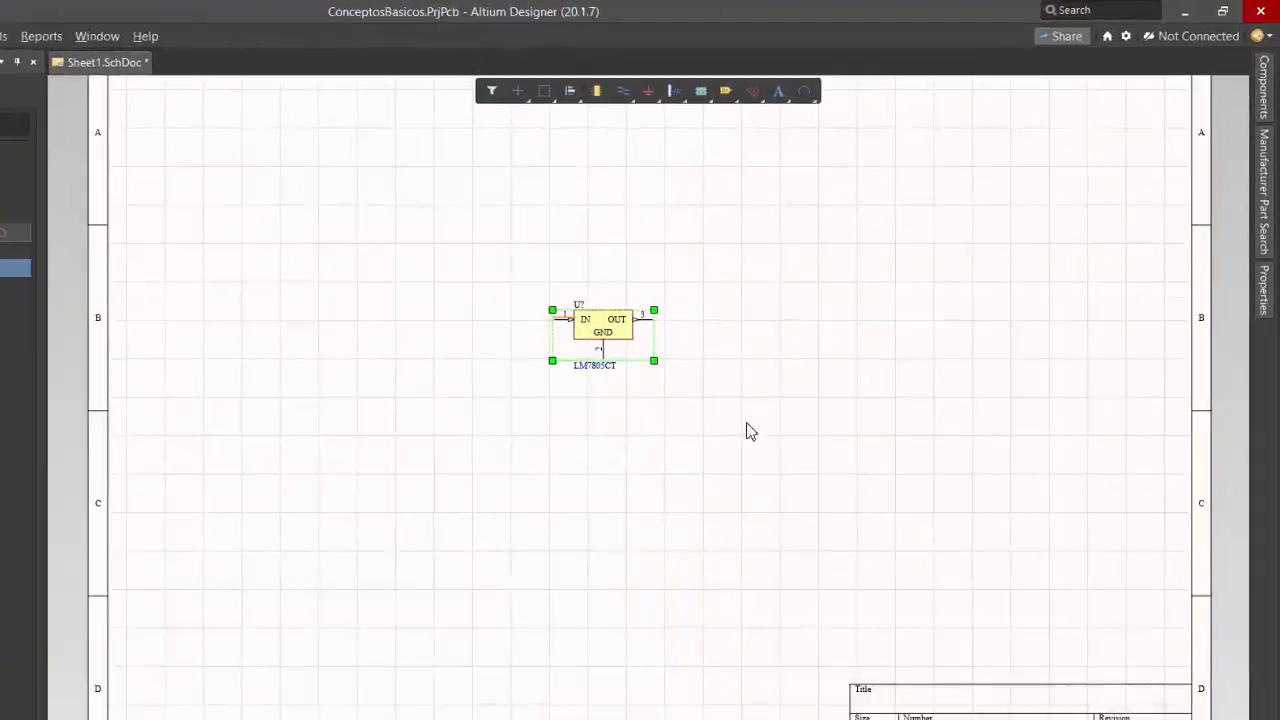
- Try Mils as the unit in the Schematic General preferences, return it to Millimeters and accept the preferences
click(705, 478)
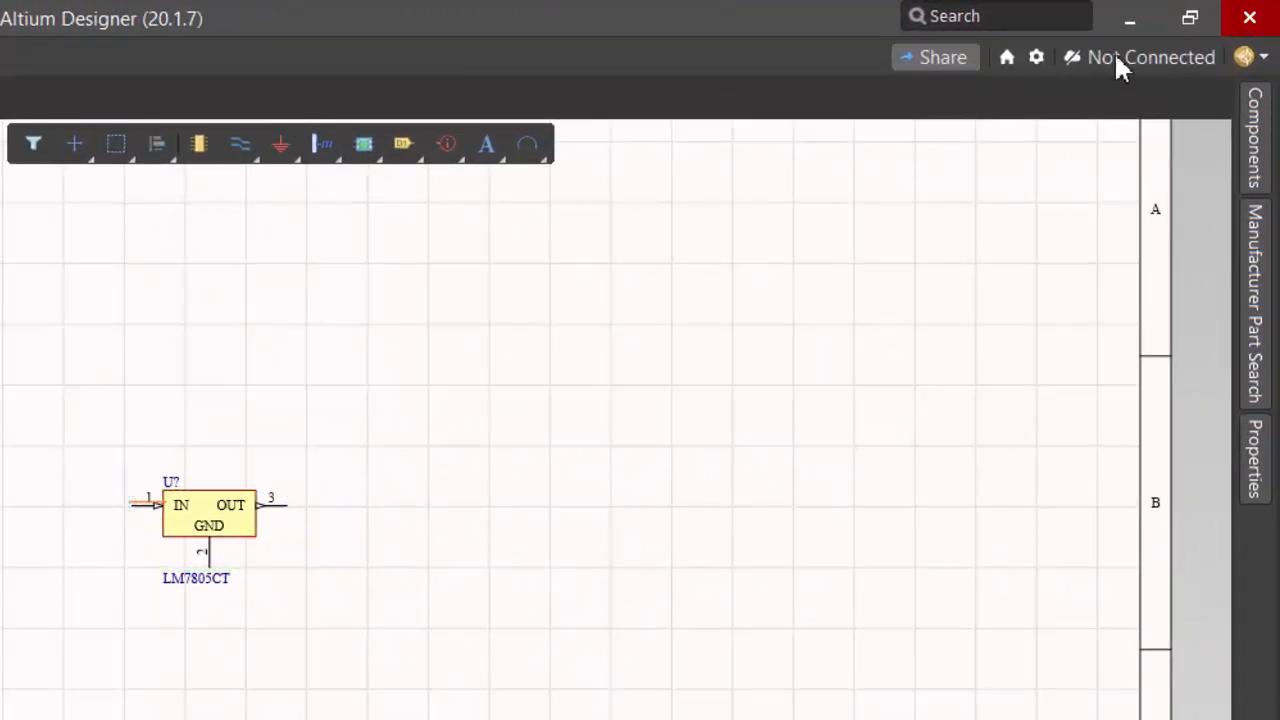
click(1038, 58)
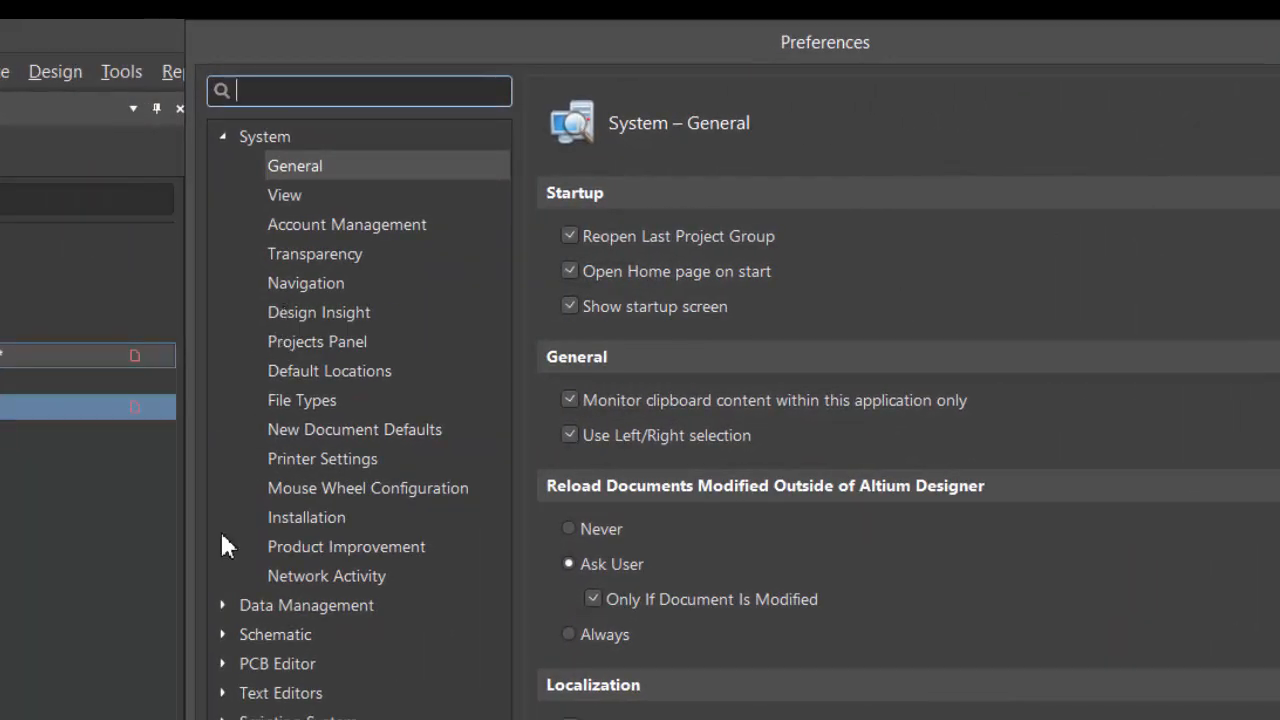
click(223, 634)
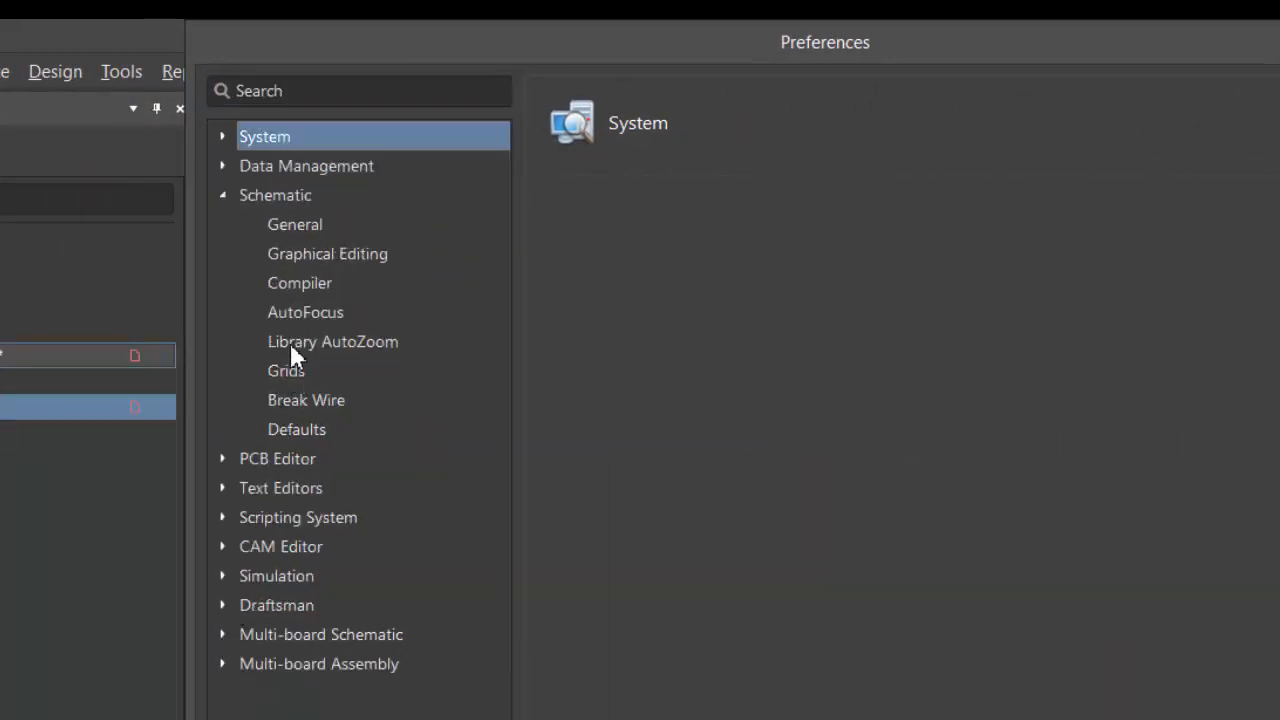
click(290, 220)
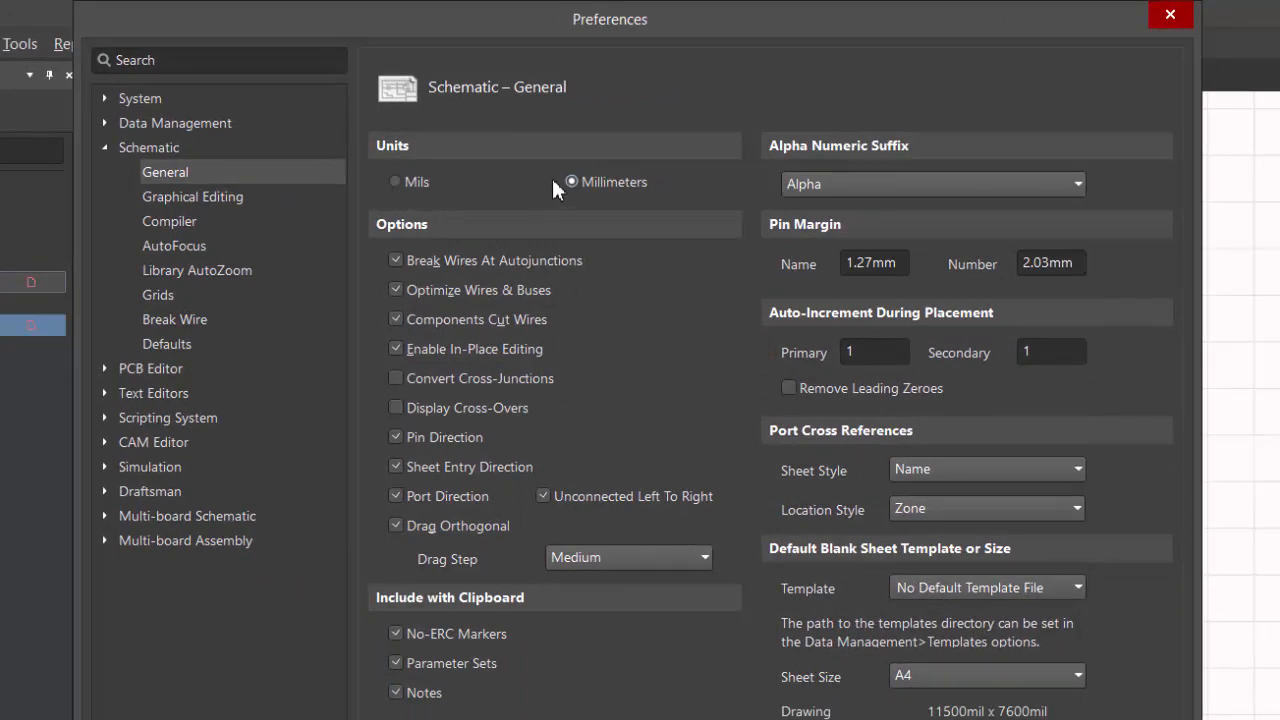
click(398, 177)
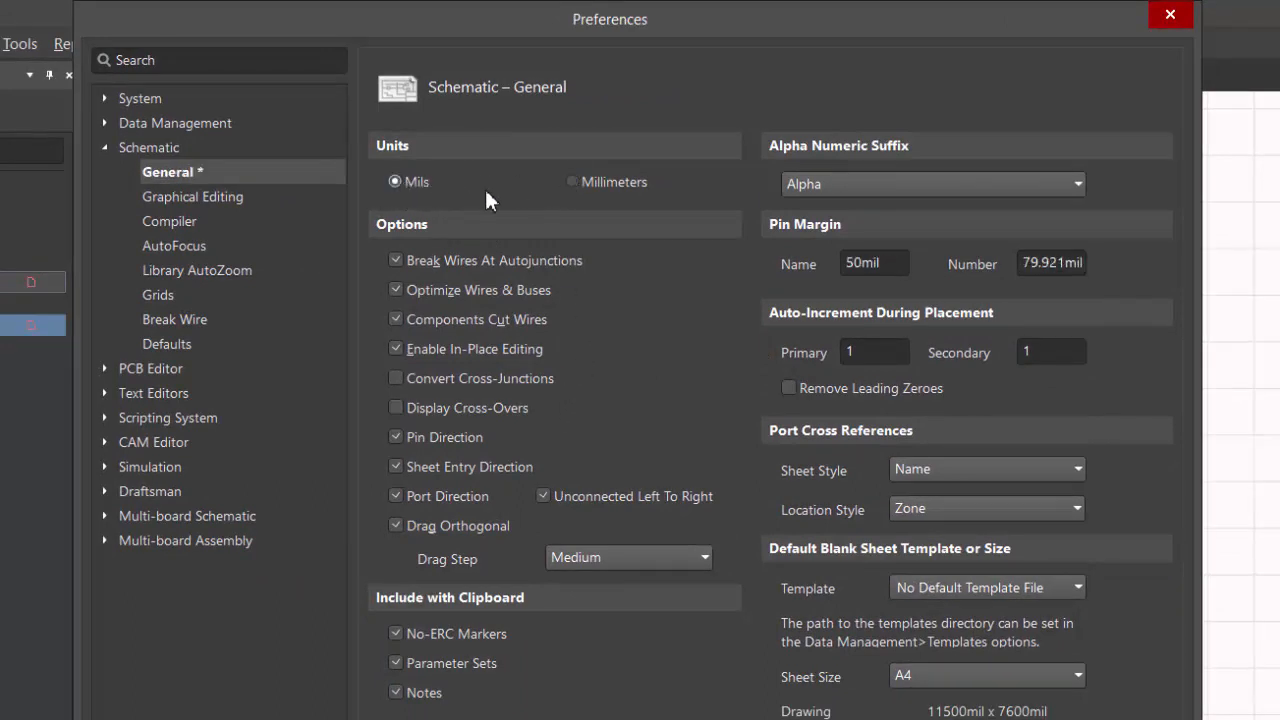
click(573, 182)
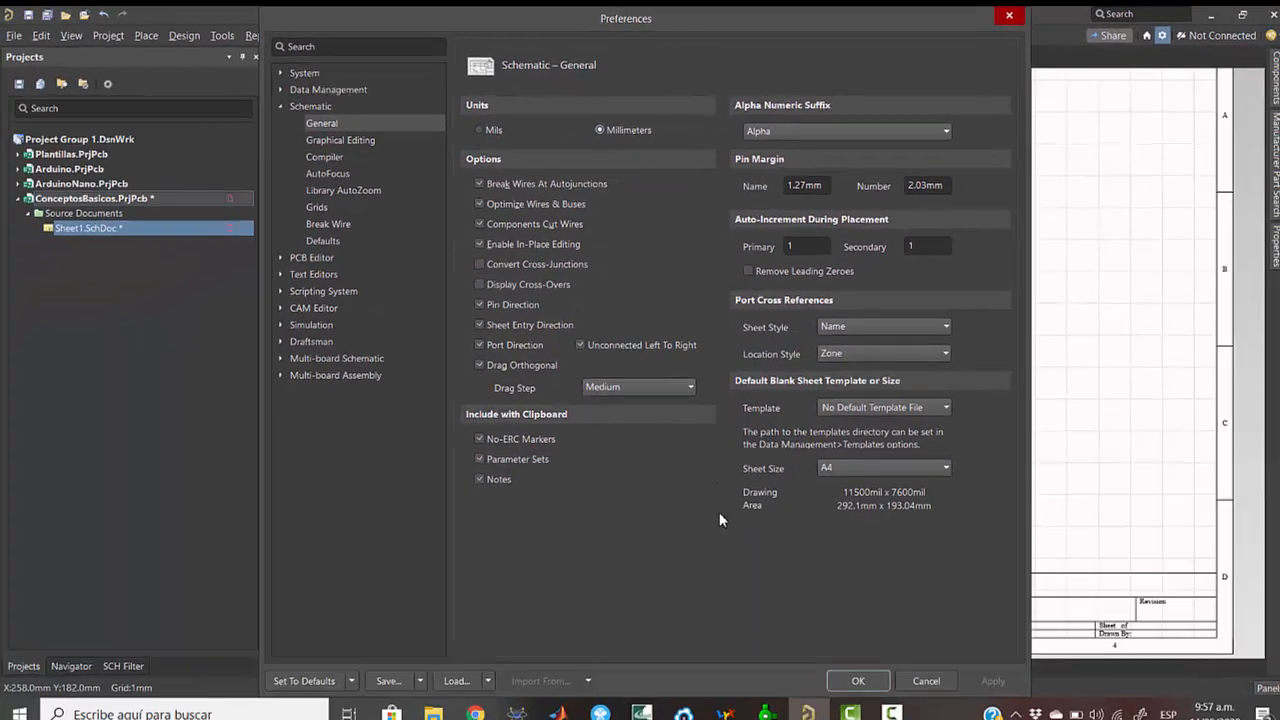
click(862, 671)
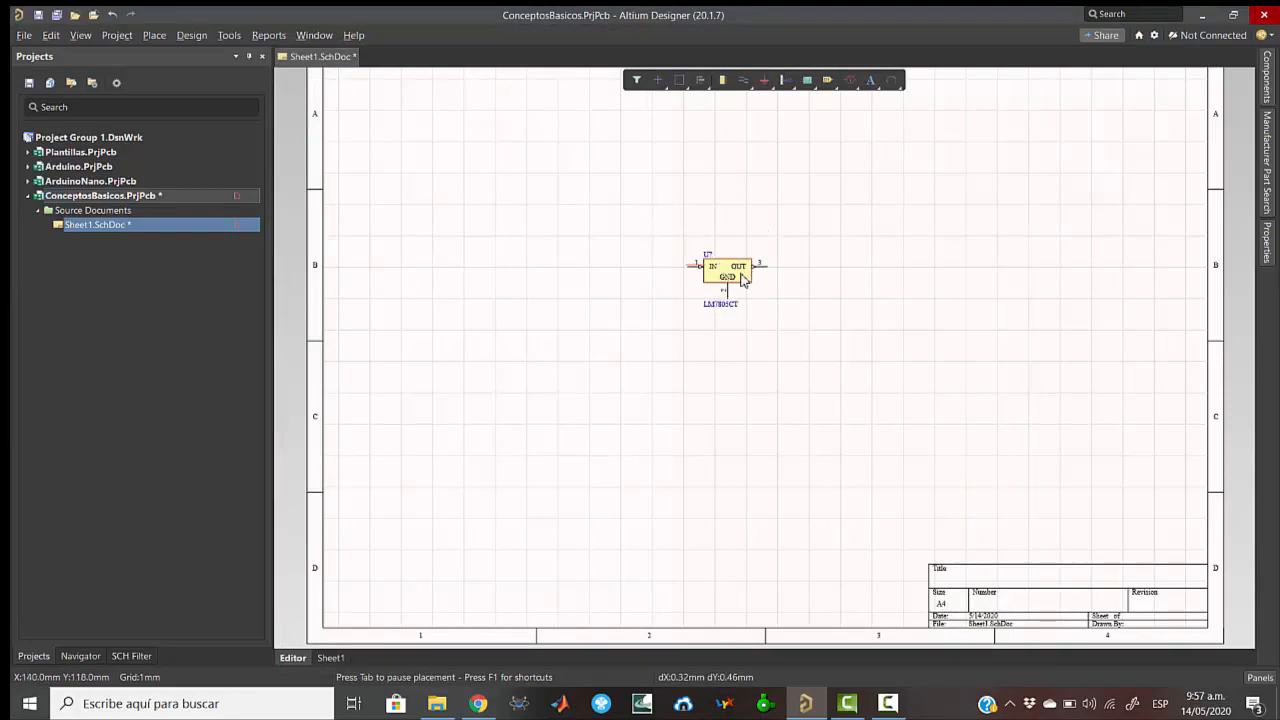
- Examine the placed LM7805CT's component properties, including its description, location, parameters, graphical options and part choices
ctrl+scroll(730, 272, up, 2)
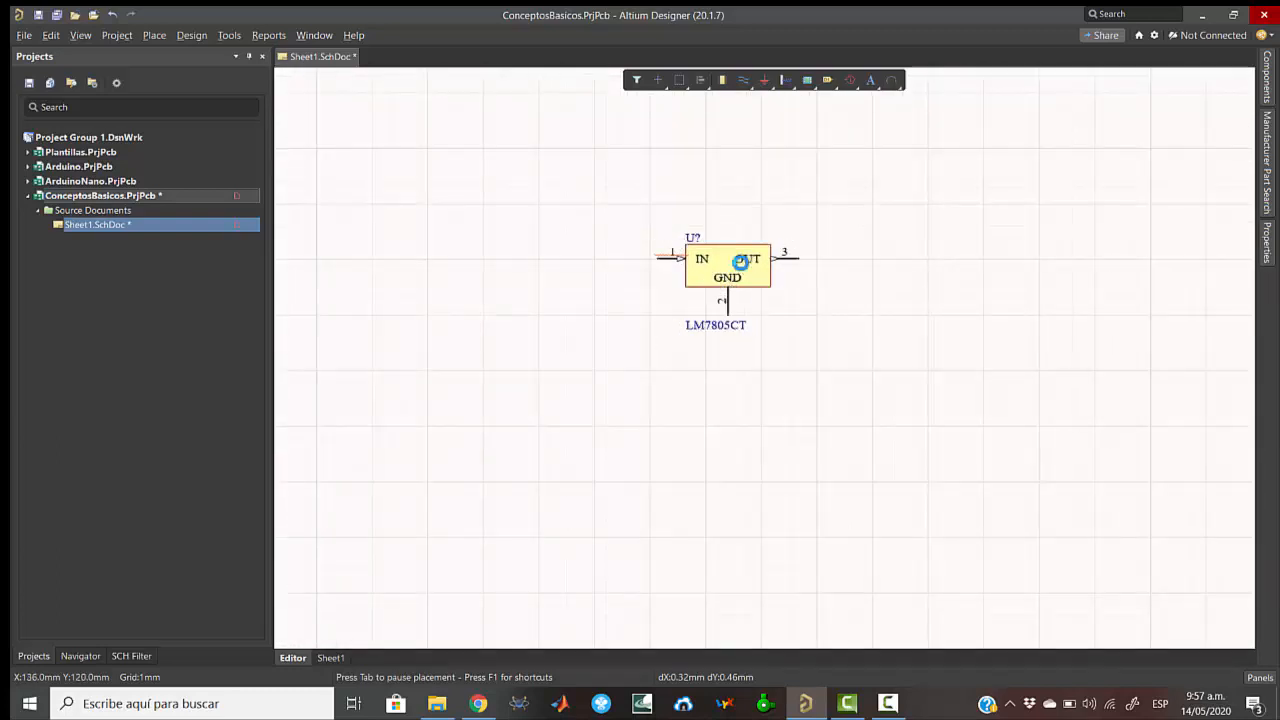
click(741, 264)
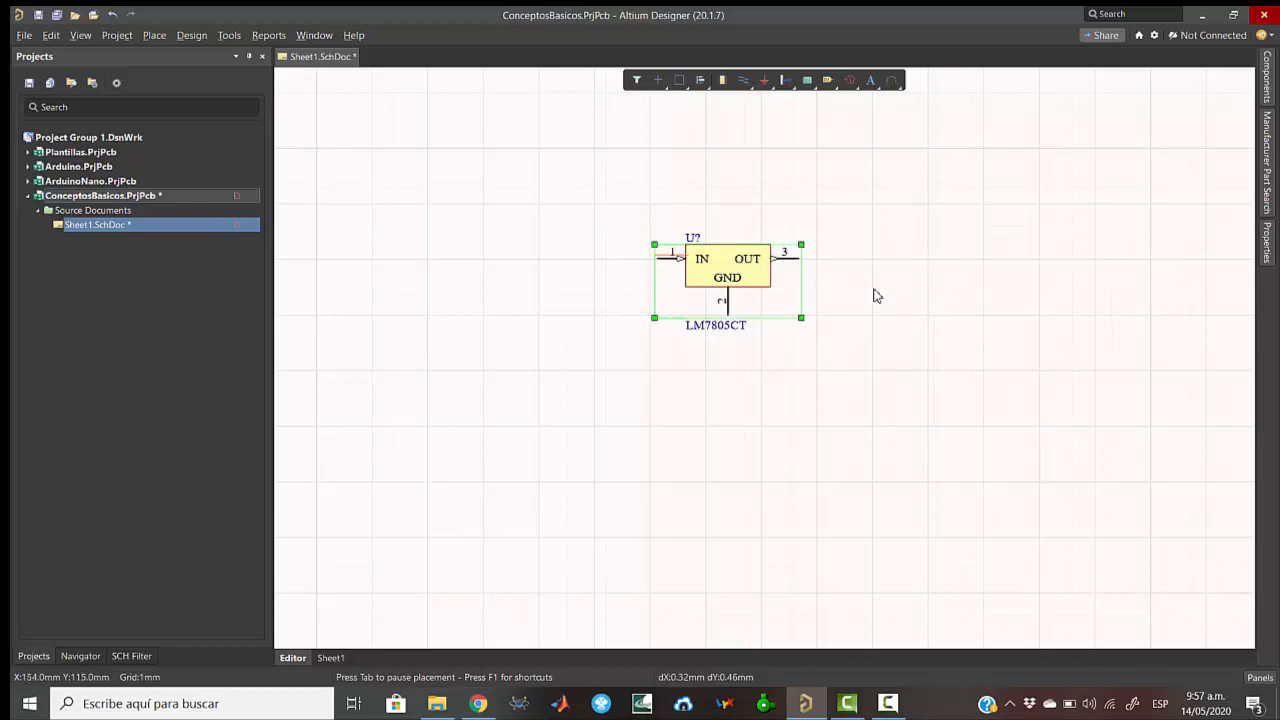
click(1267, 245)
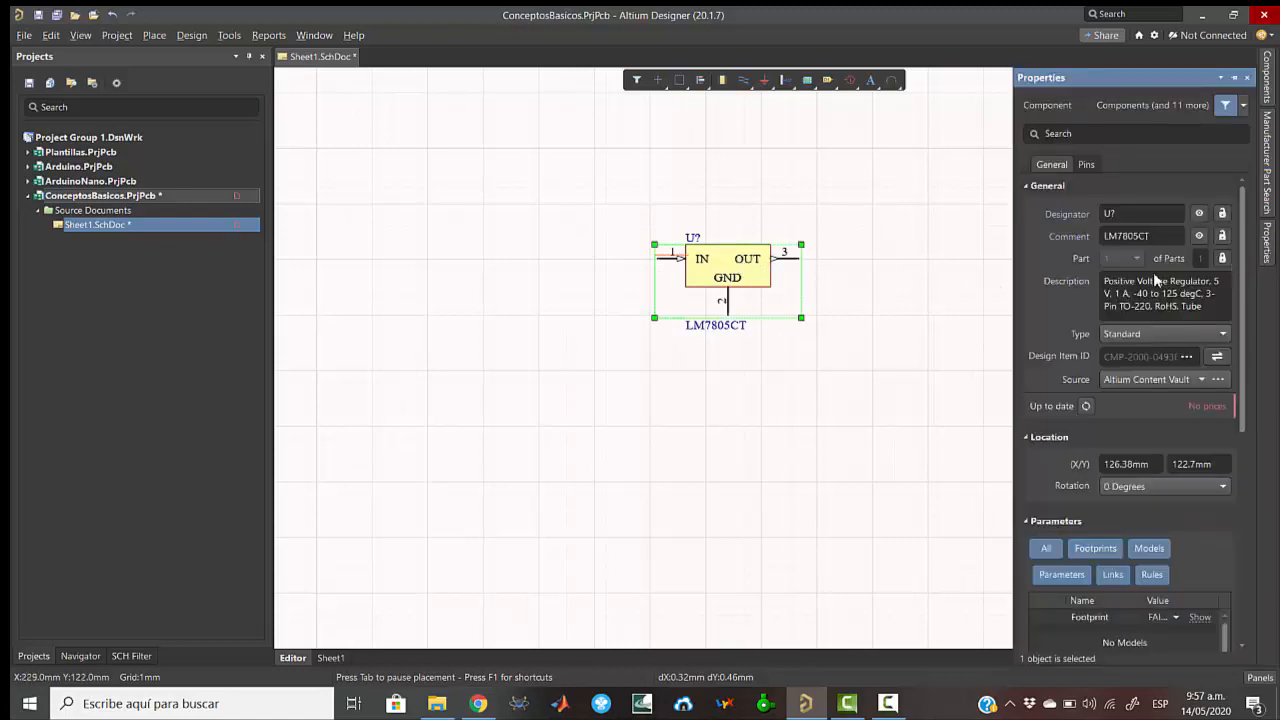
scroll(1141, 406, down, 5)
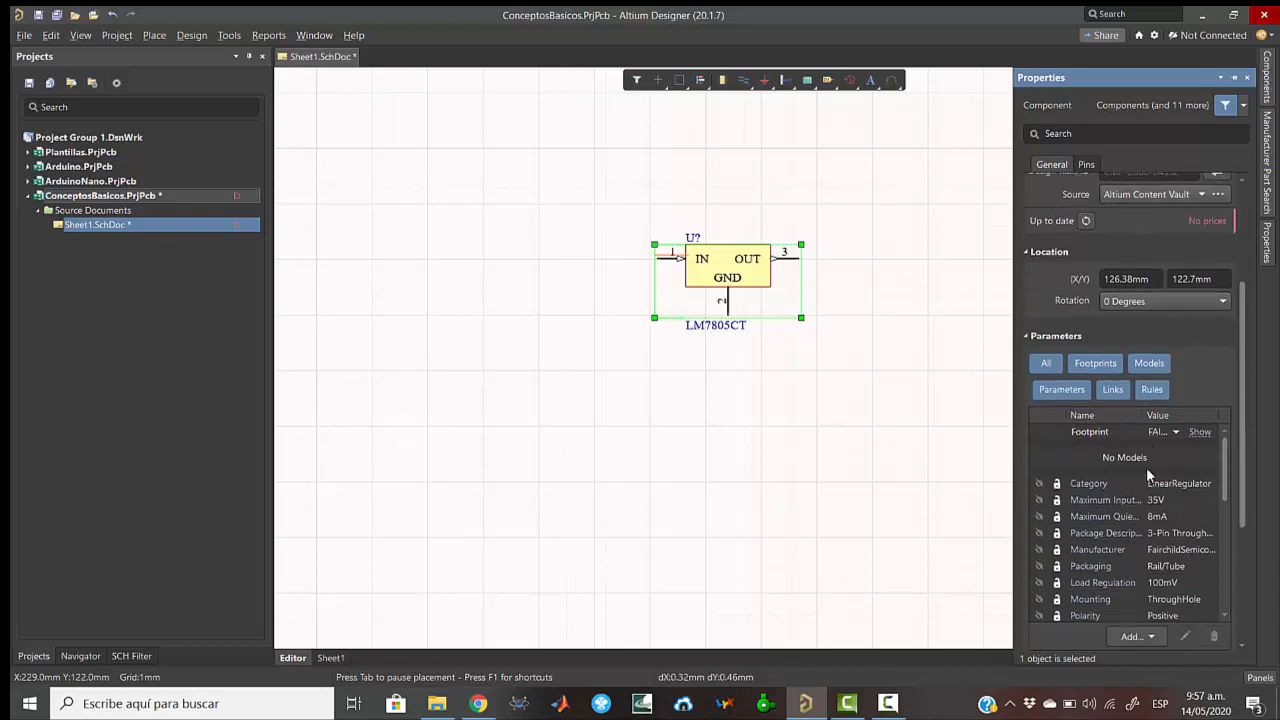
scroll(1135, 487, down, 3)
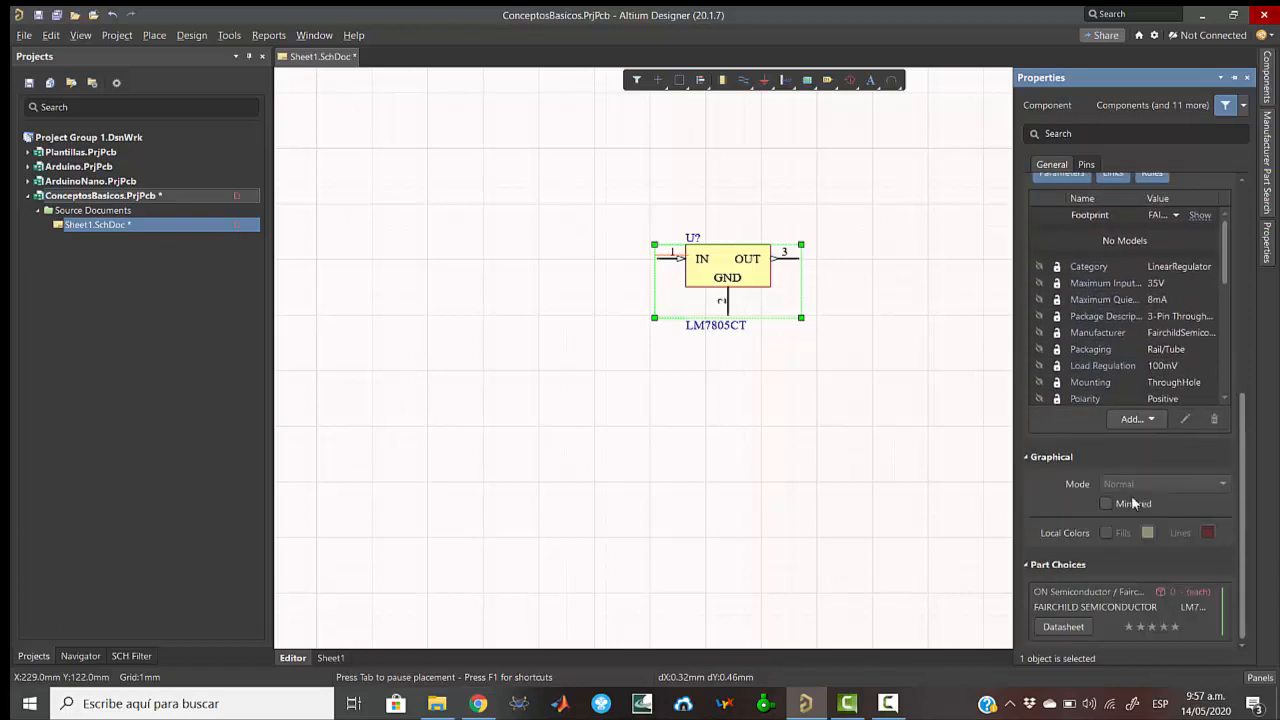
scroll(1127, 511, up, 8)
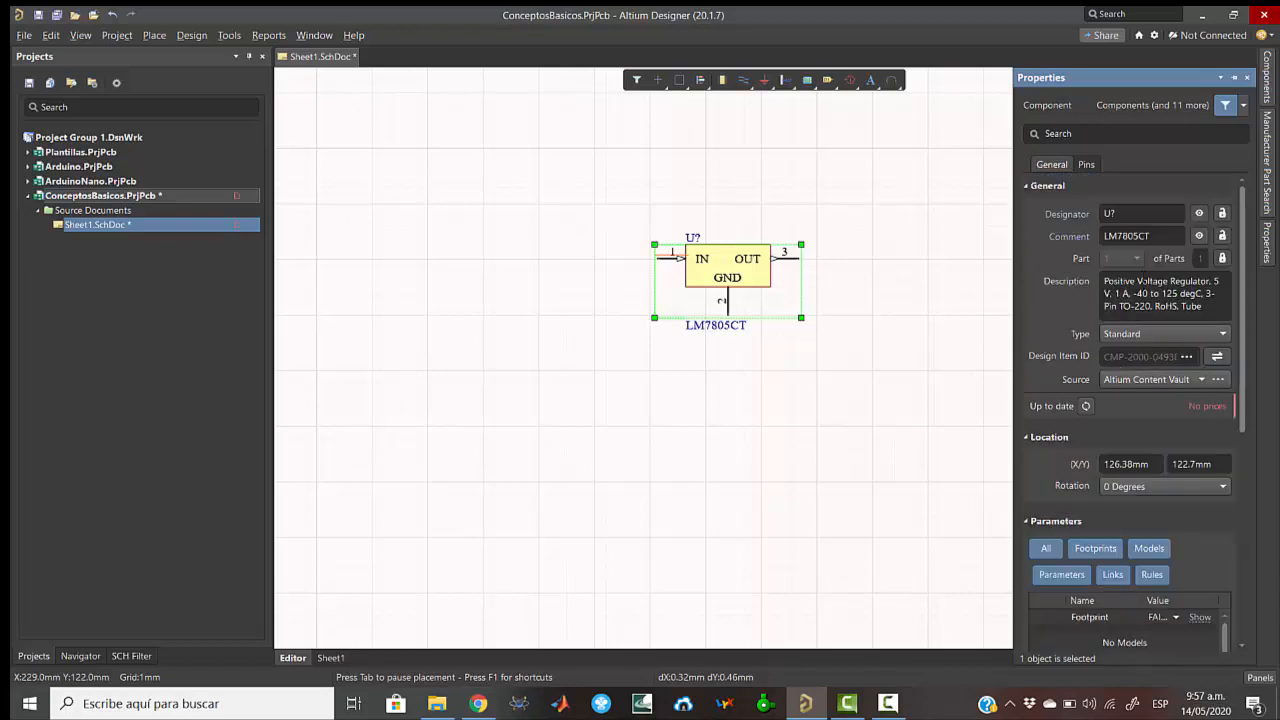
click(940, 320)
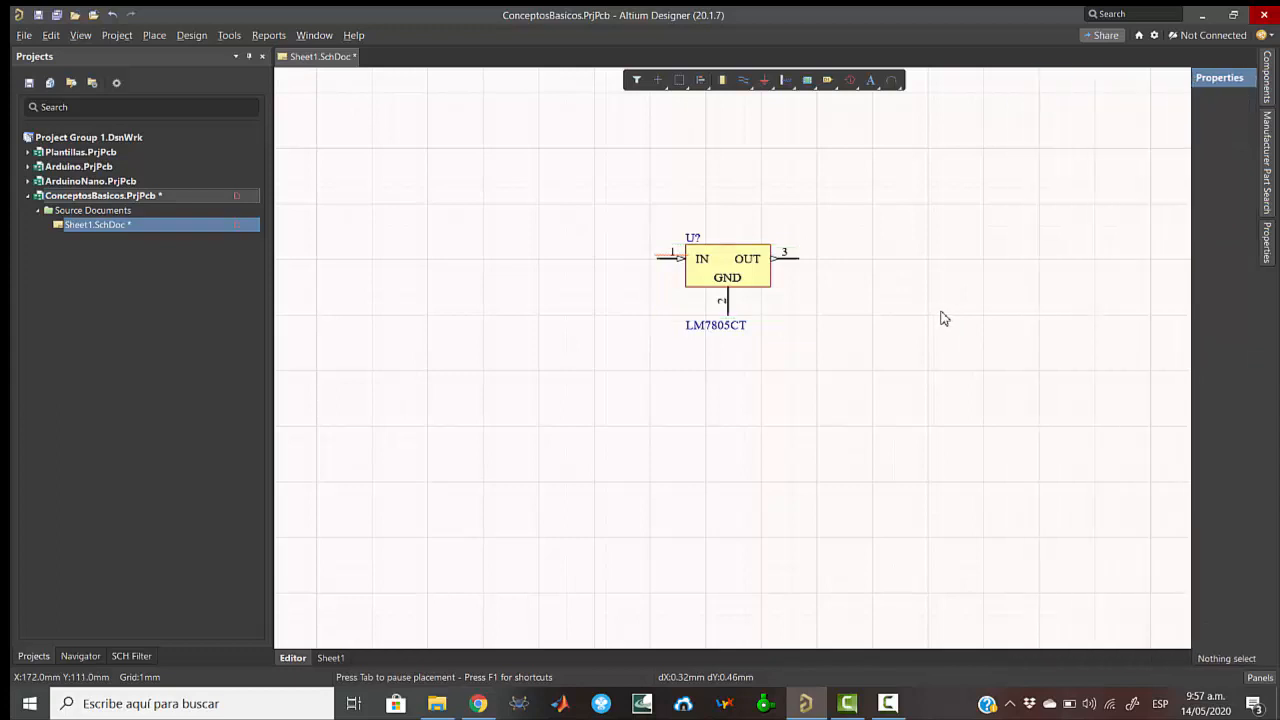
- Restrict the manufacturer part search to the Capacitors category and filter it by a capacitance of 10 µF
click(1266, 160)
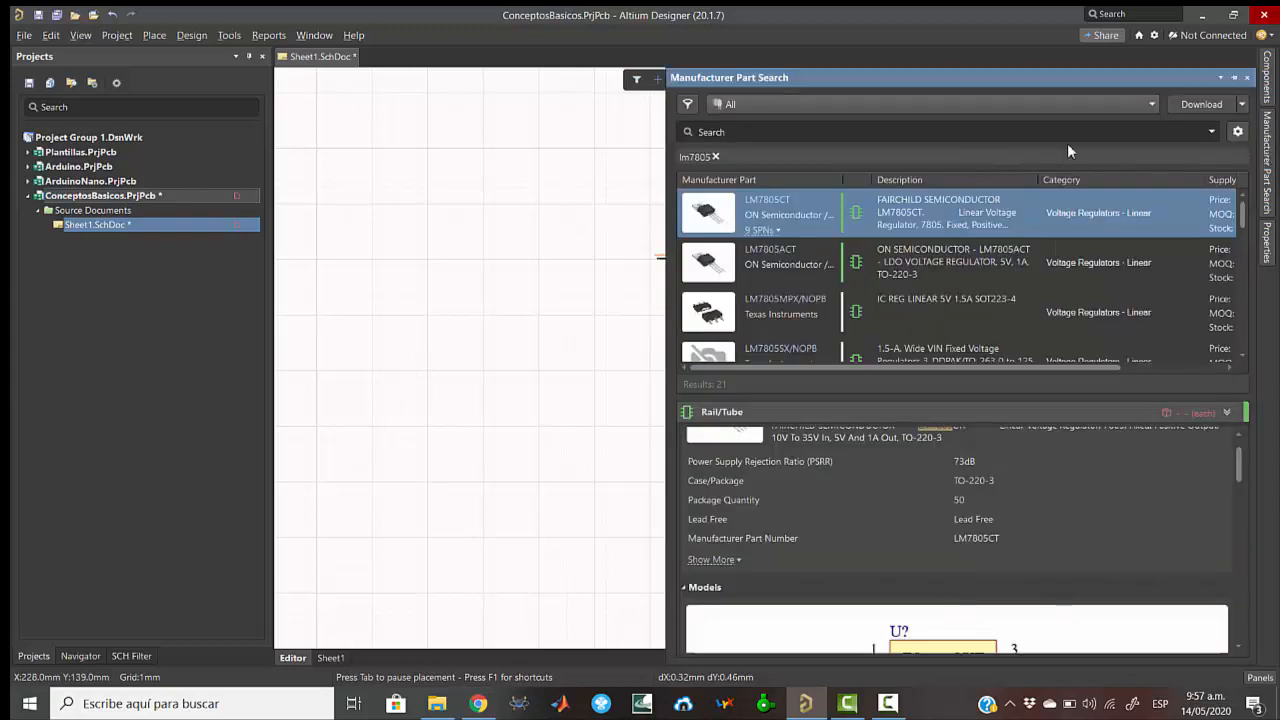
click(1117, 105)
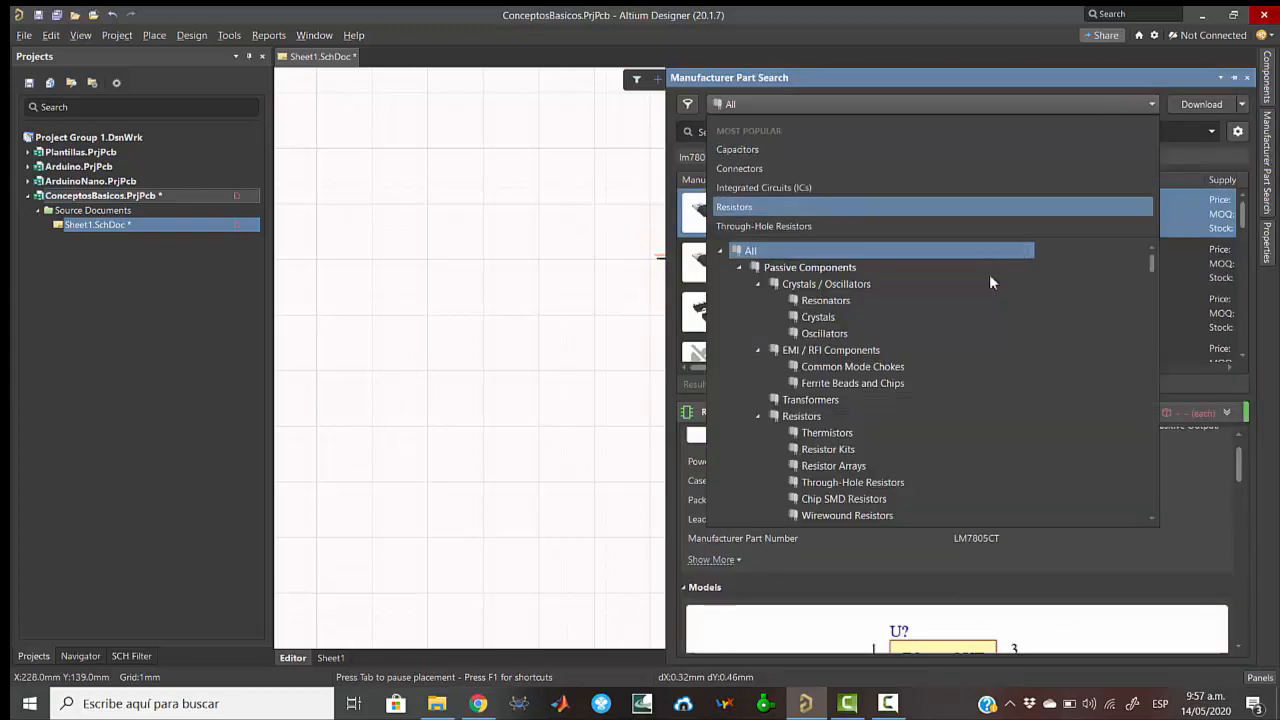
scroll(826, 435, down, 5)
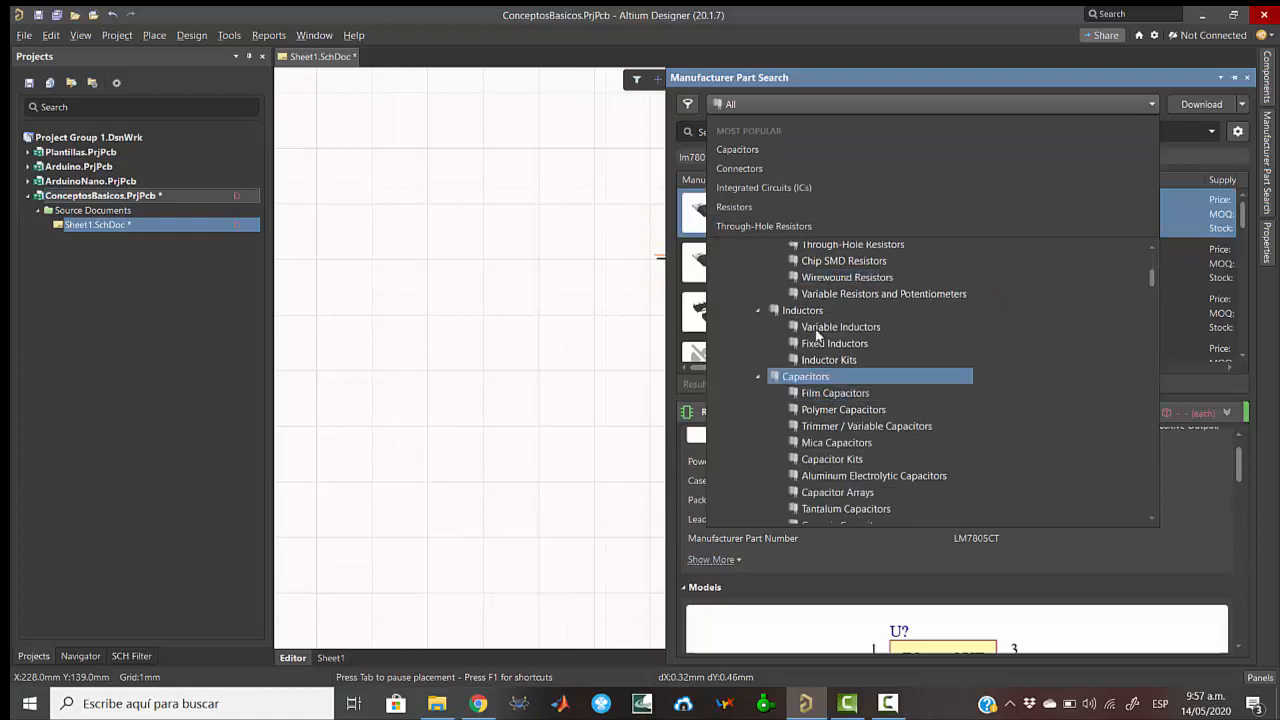
click(814, 384)
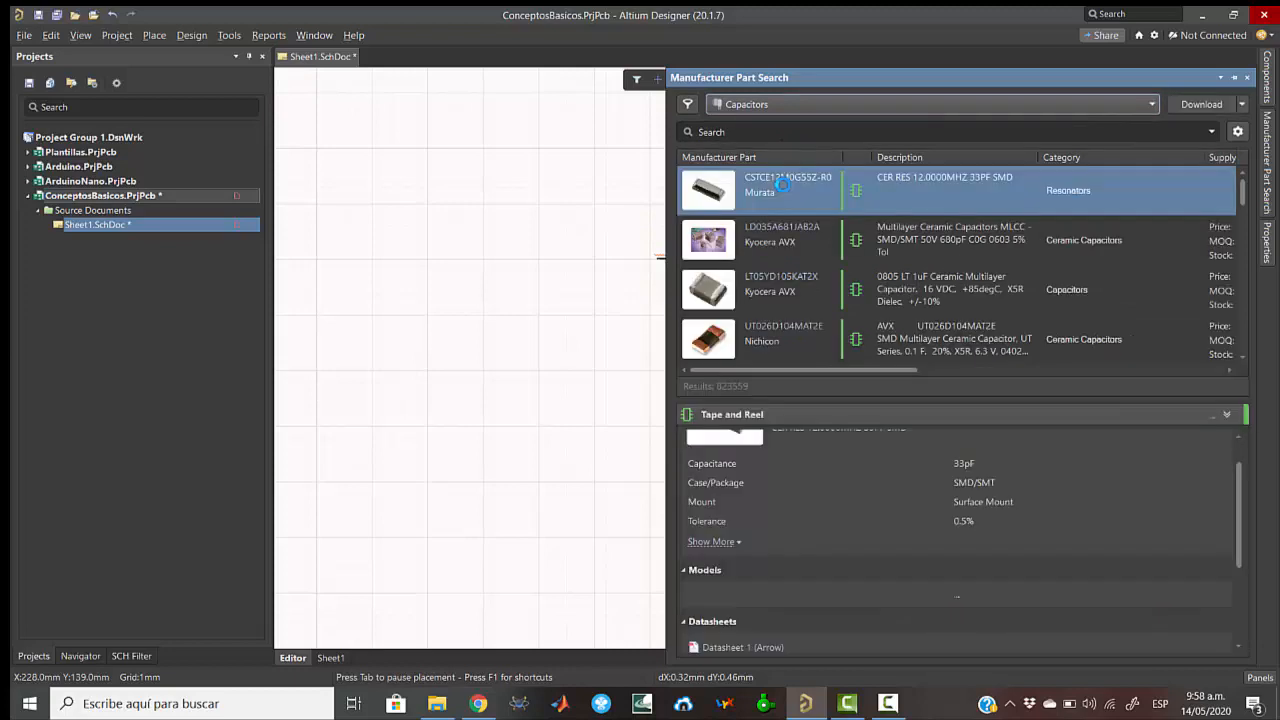
click(687, 104)
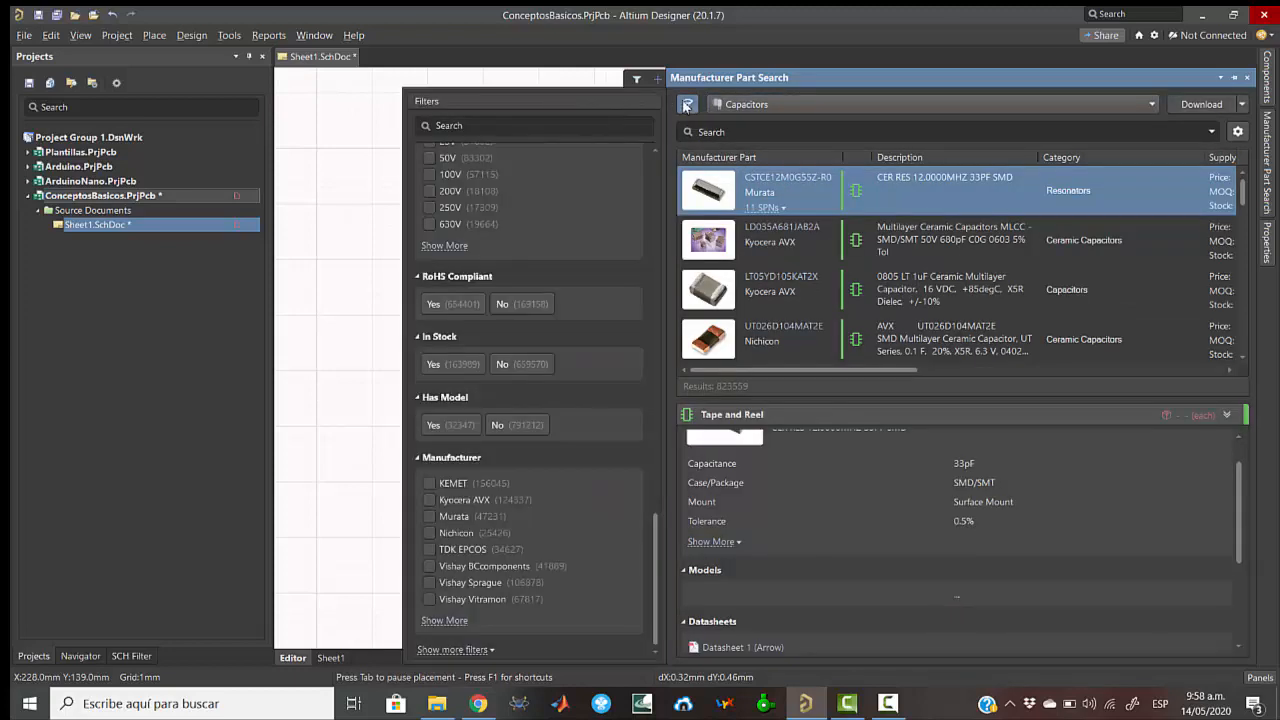
scroll(487, 470, up, 10)
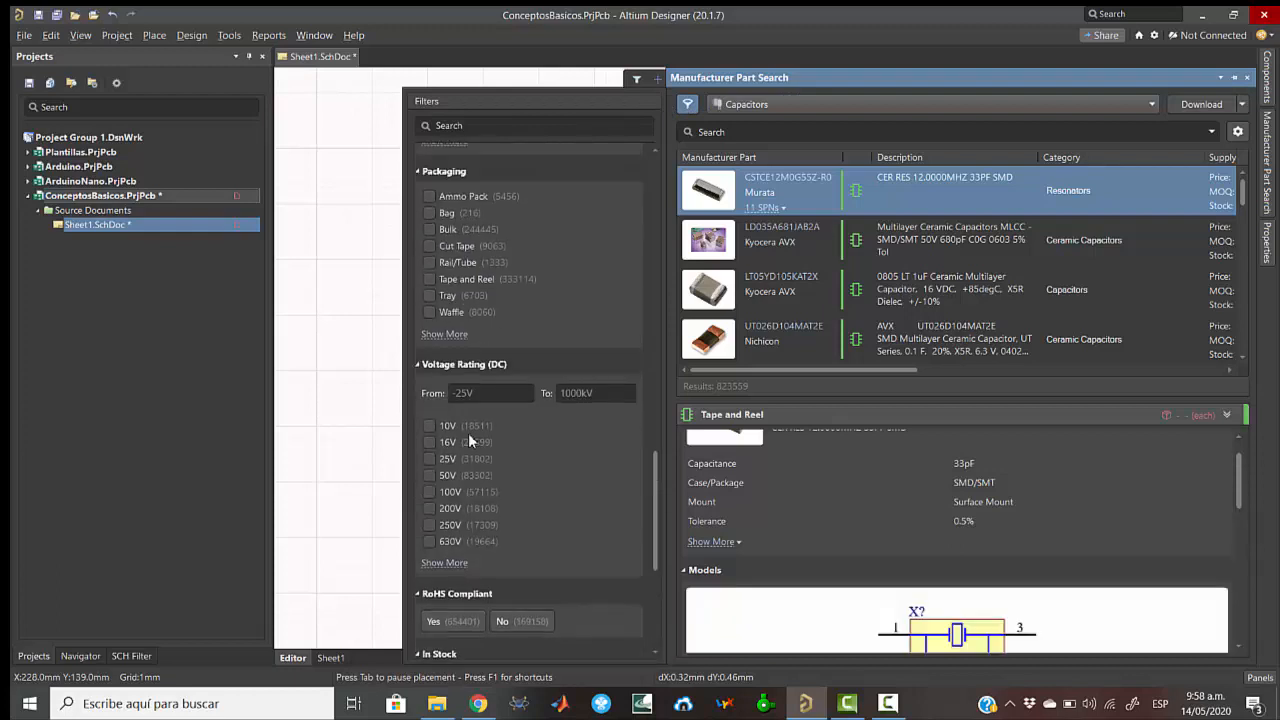
scroll(468, 426, up, 5)
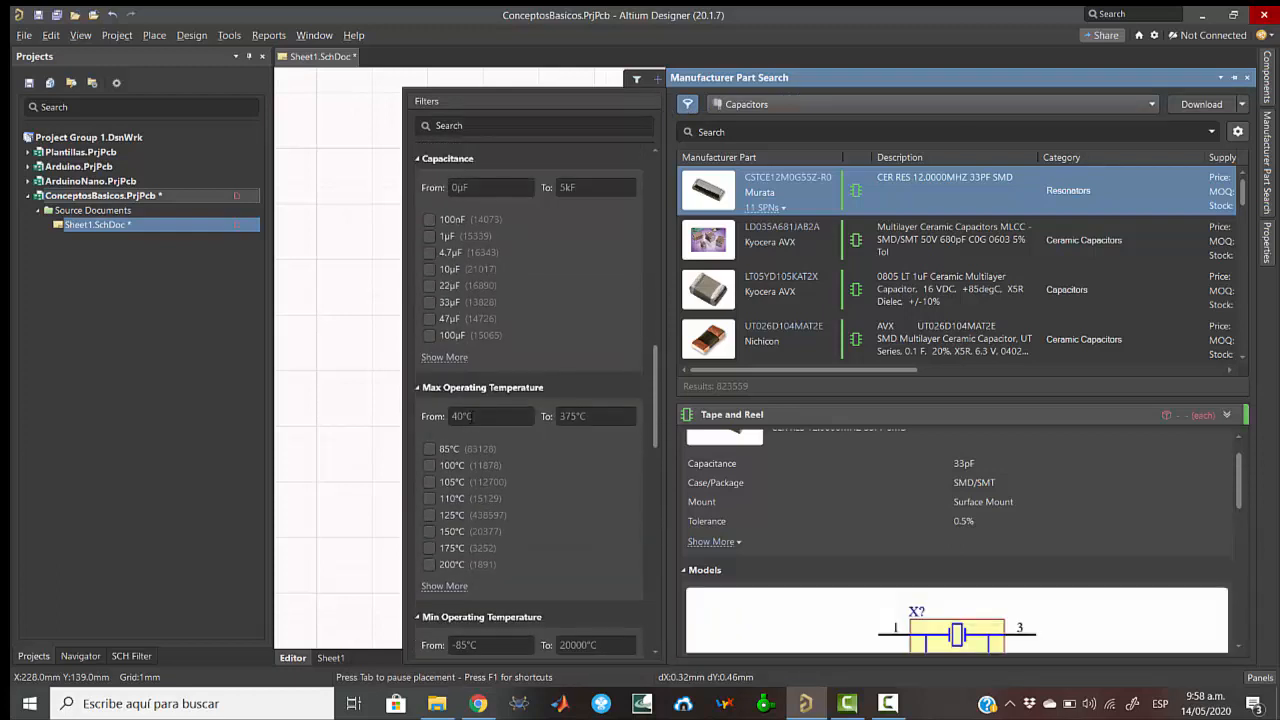
click(430, 269)
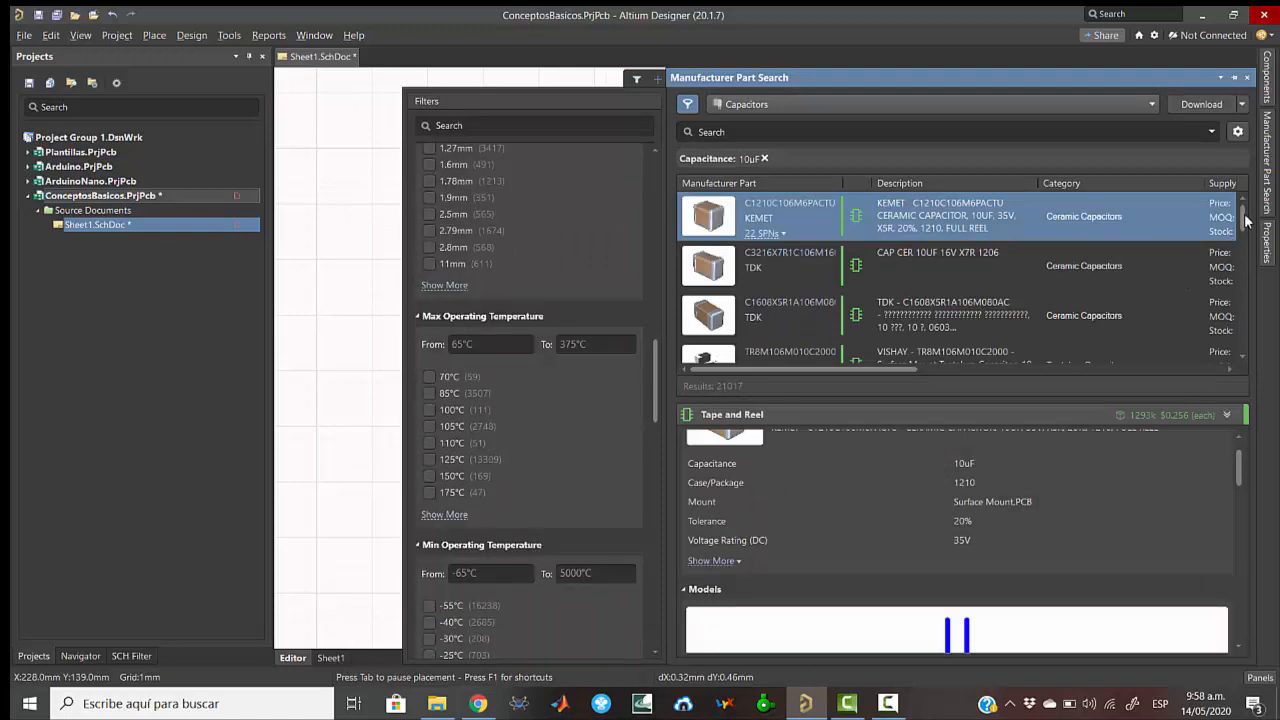
- Choose the Panasonic EEEFK1V100UR aluminum electrolytic capacitor from the results and start placing it on the schematic
drag(1247, 220, 1248, 260)
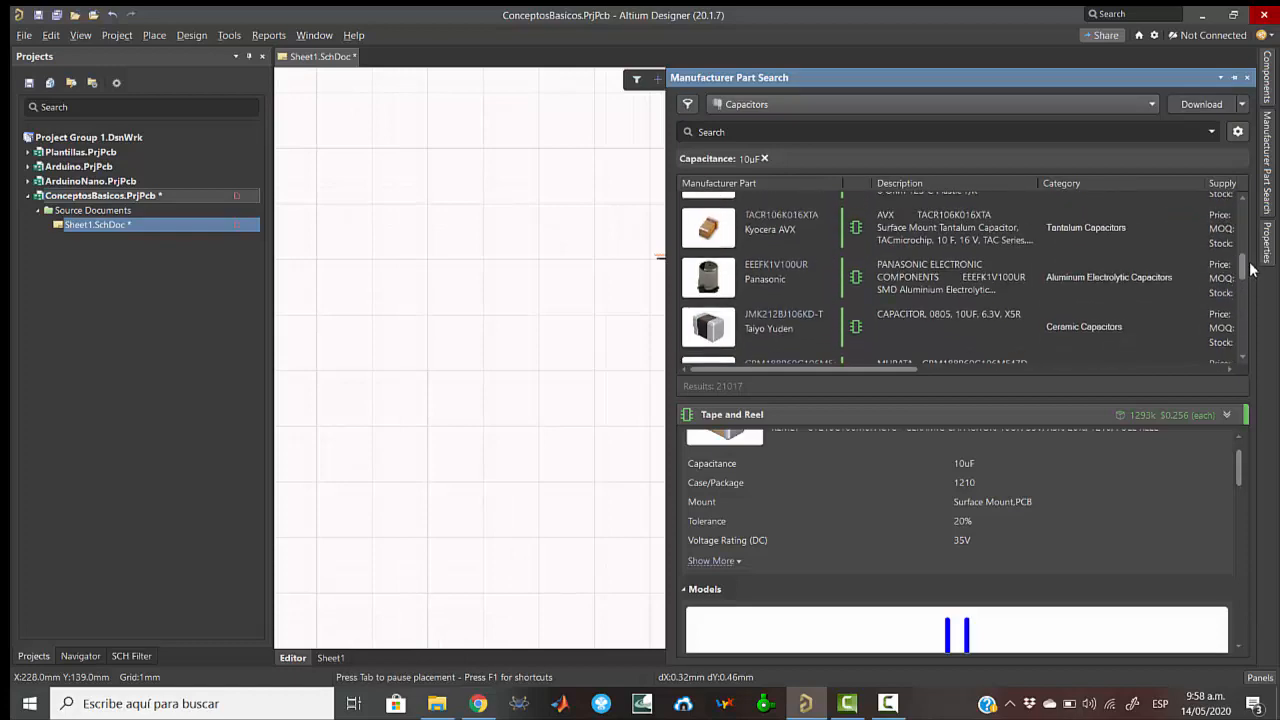
click(787, 277)
right_click(787, 270)
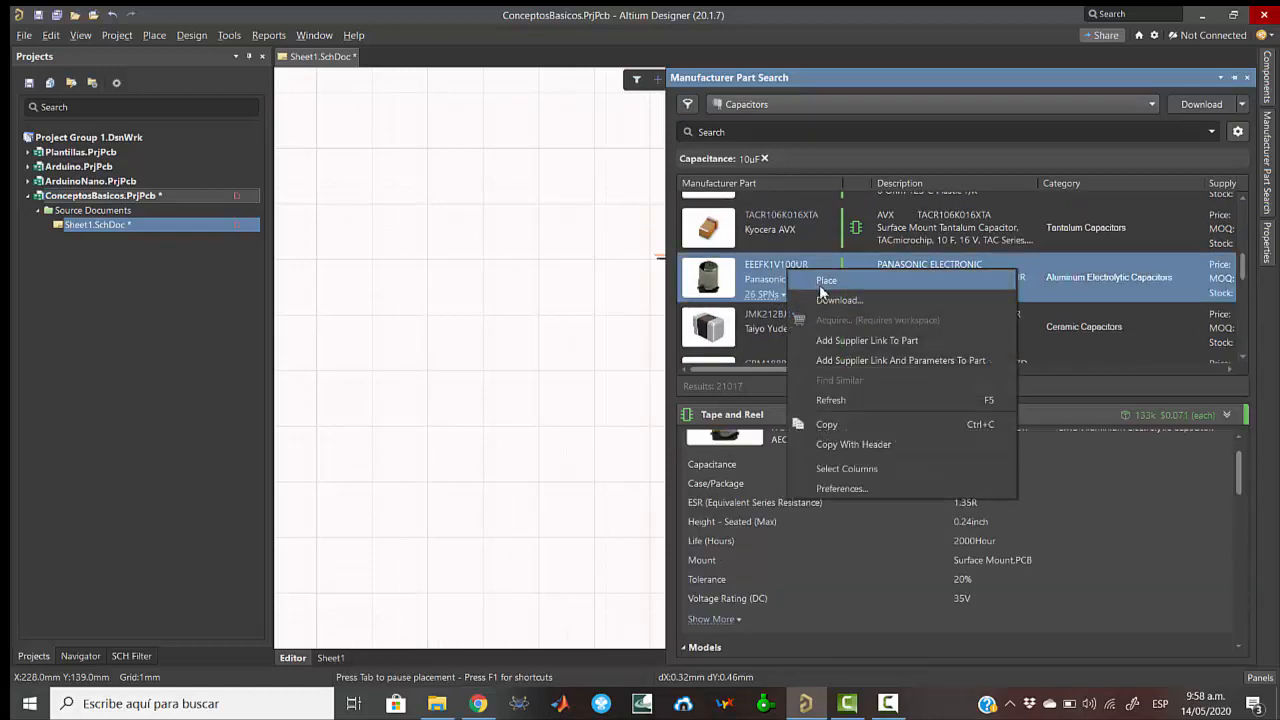
click(822, 284)
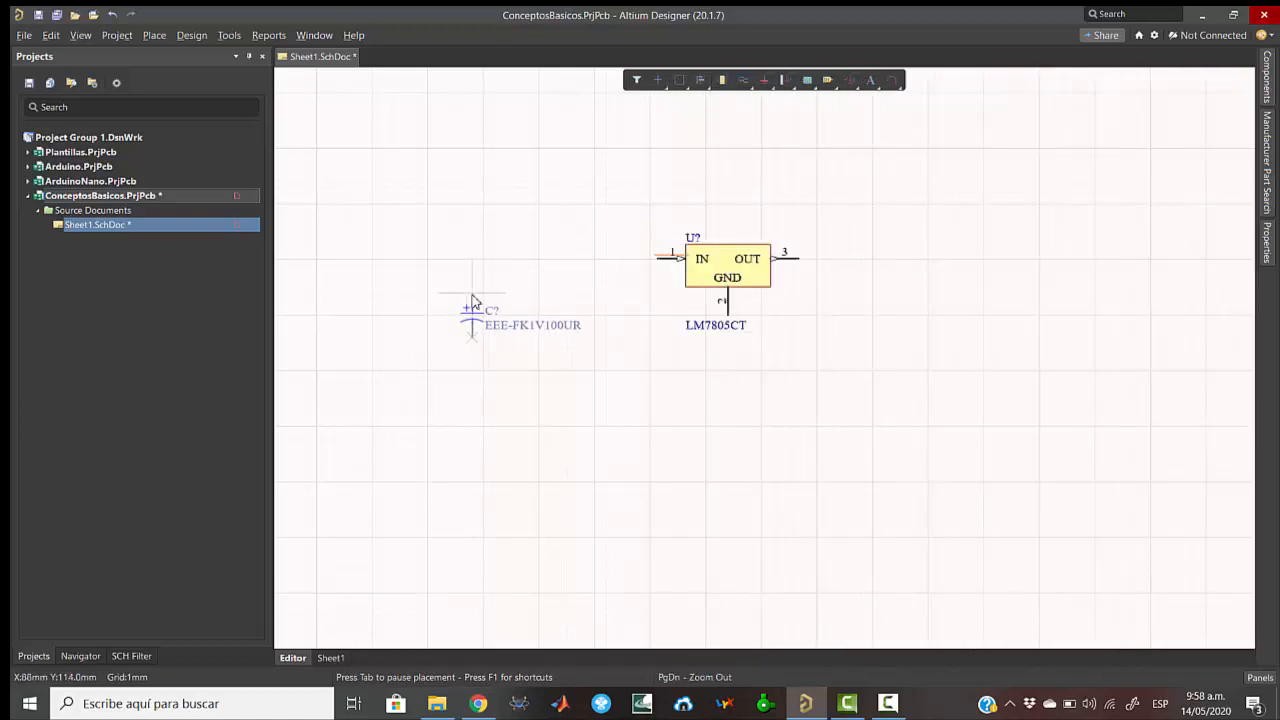
- Pause the capacitor's placement to open its properties and hide its comment, keeping the designator visible
key(End)
key(Tab)
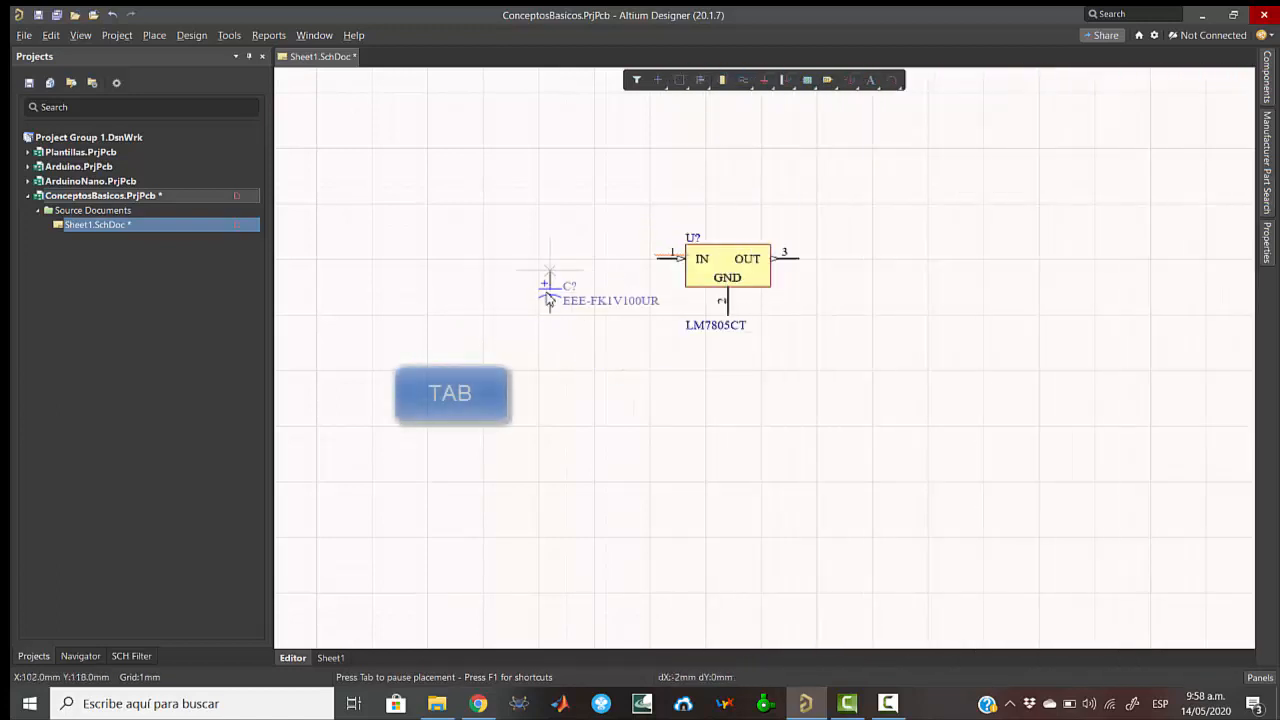
key(Right)
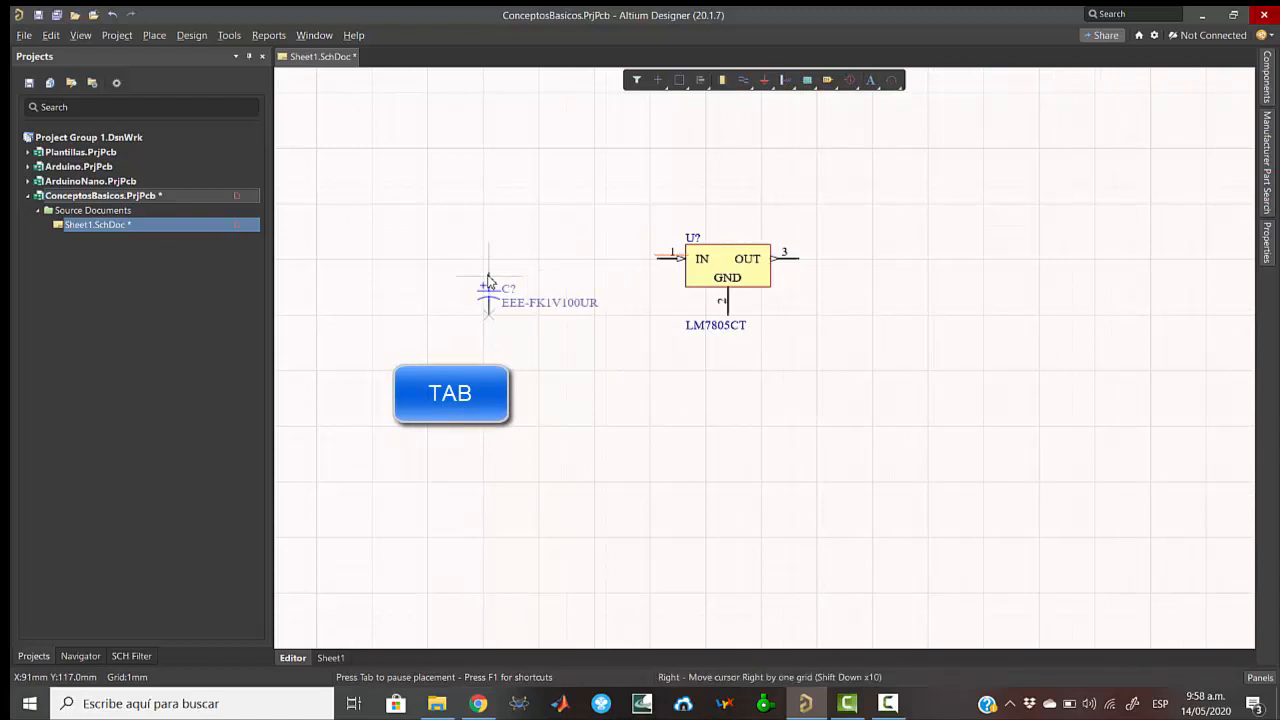
key(Up)
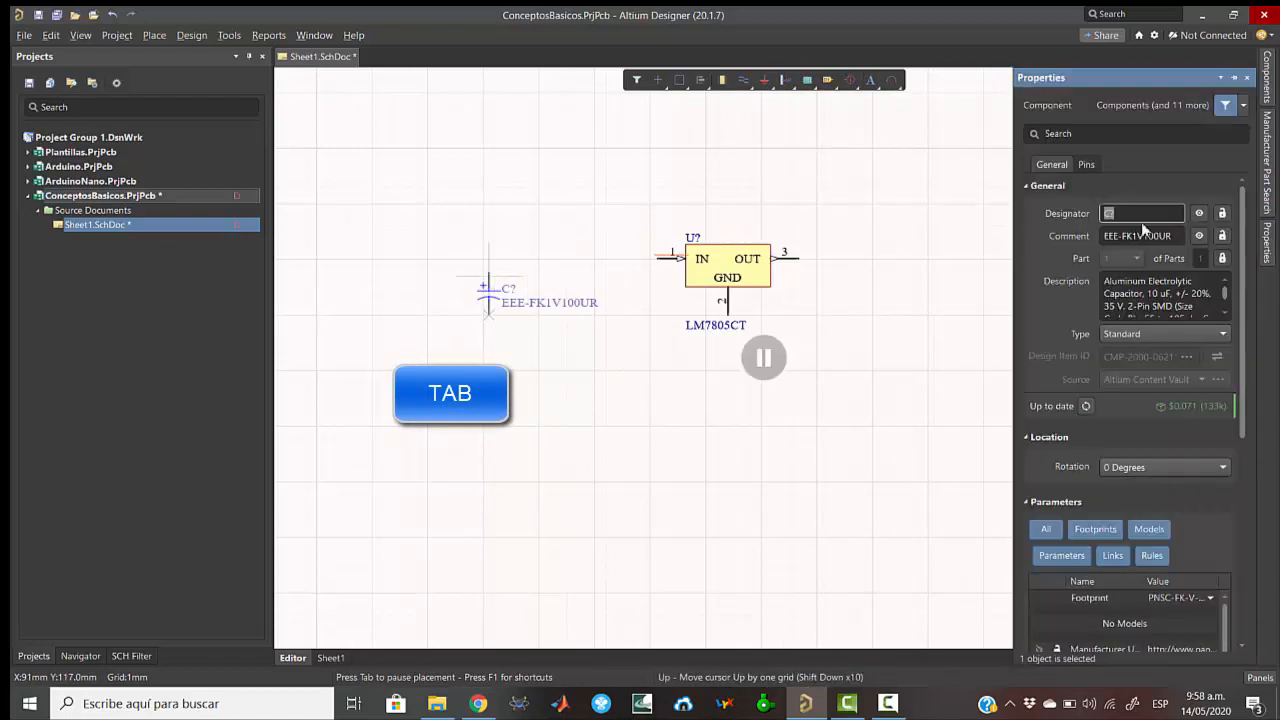
click(1201, 236)
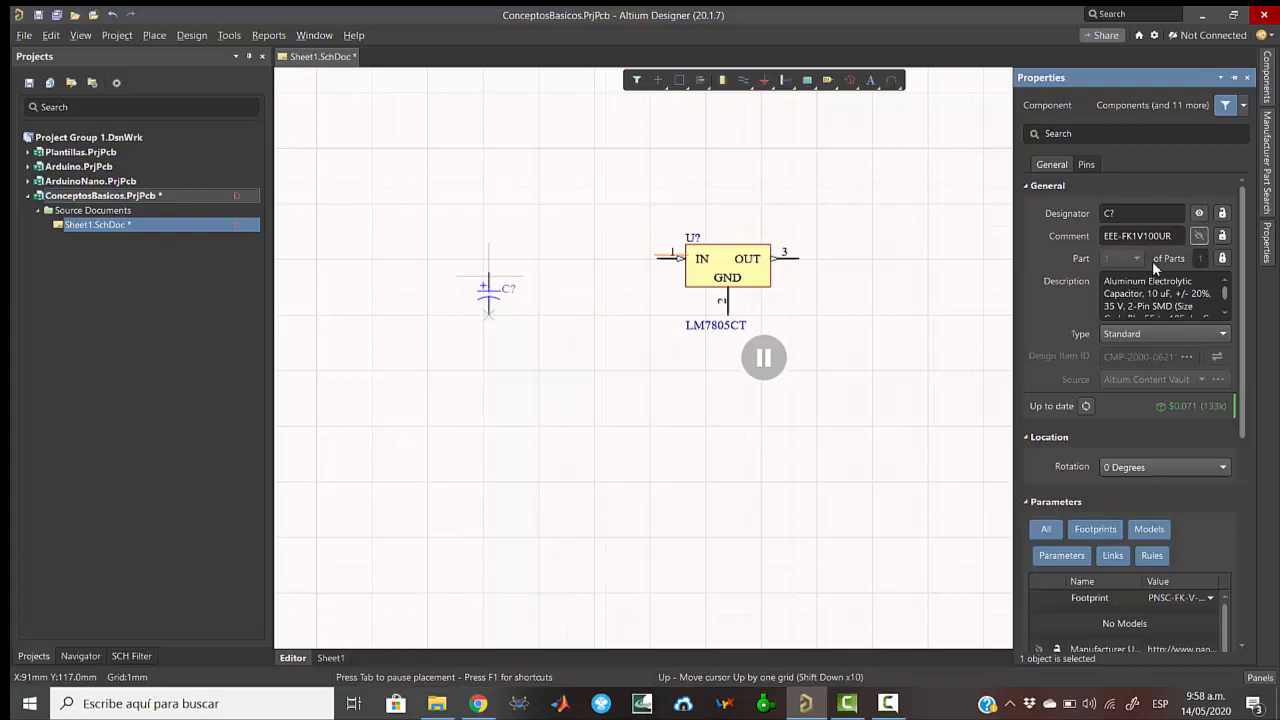
click(1197, 238)
click(1197, 238)
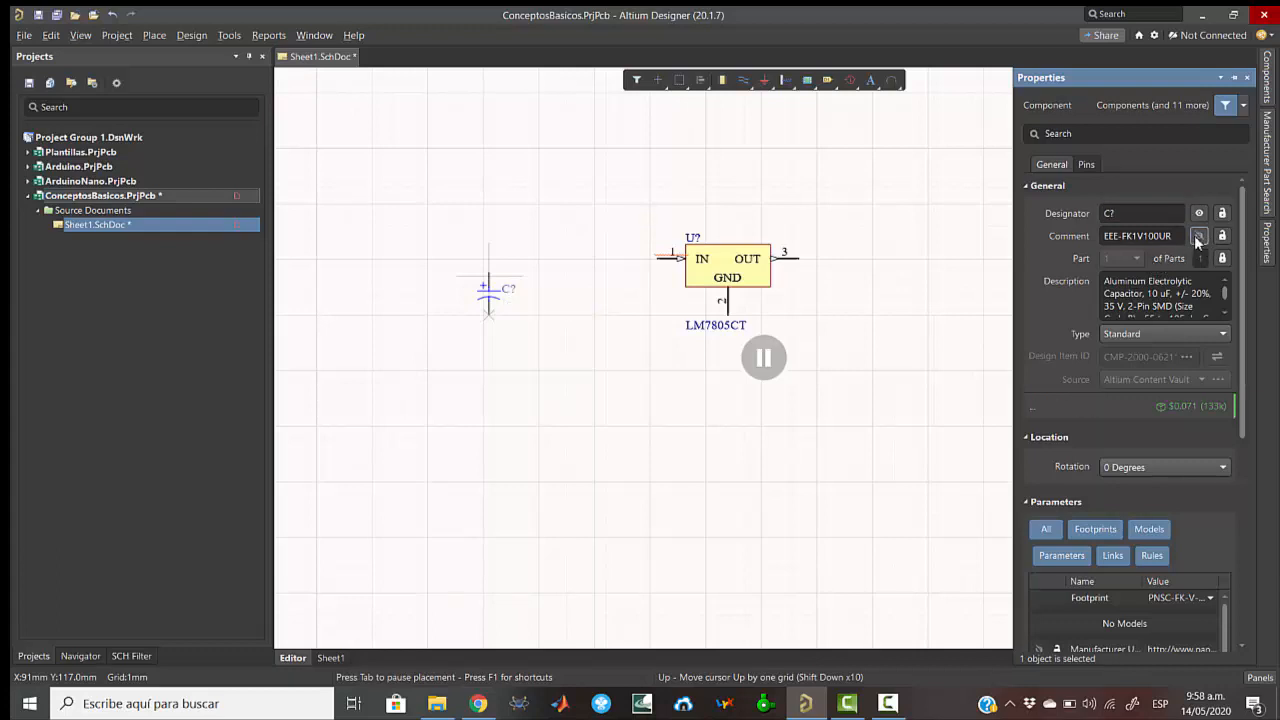
click(1197, 238)
scroll(1152, 302, down, 2)
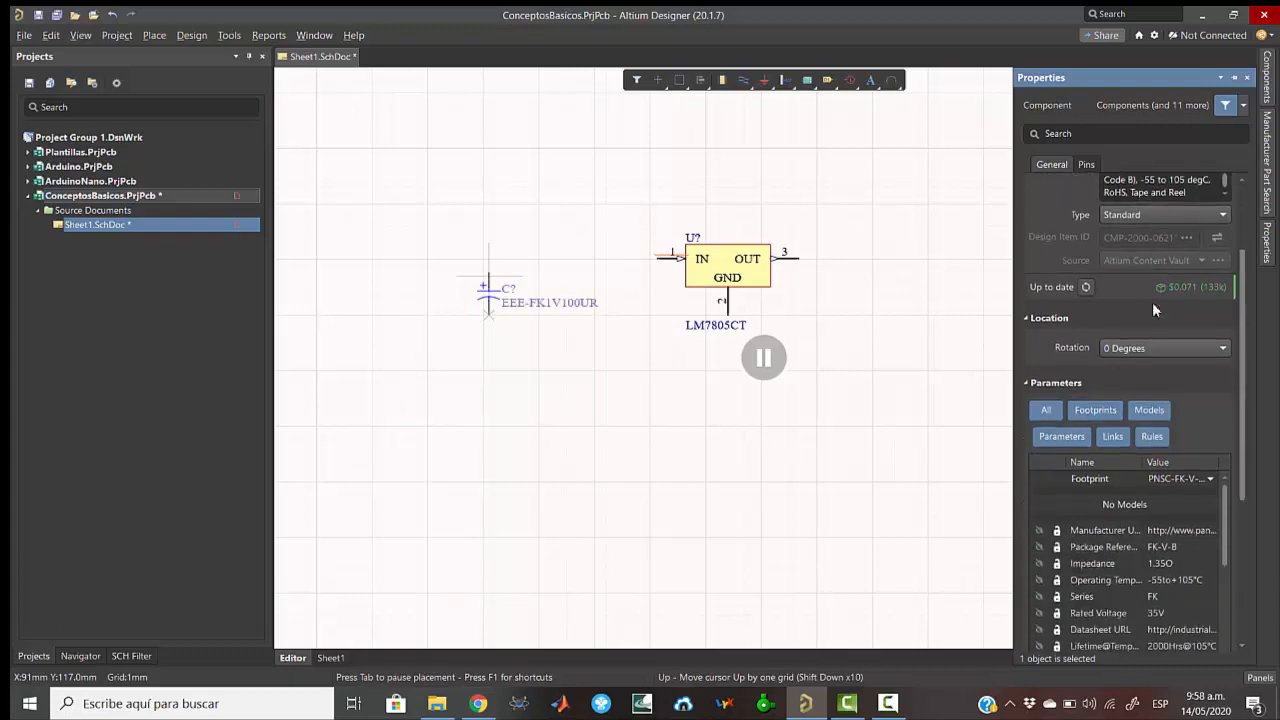
scroll(1147, 352, up, 2)
click(1198, 238)
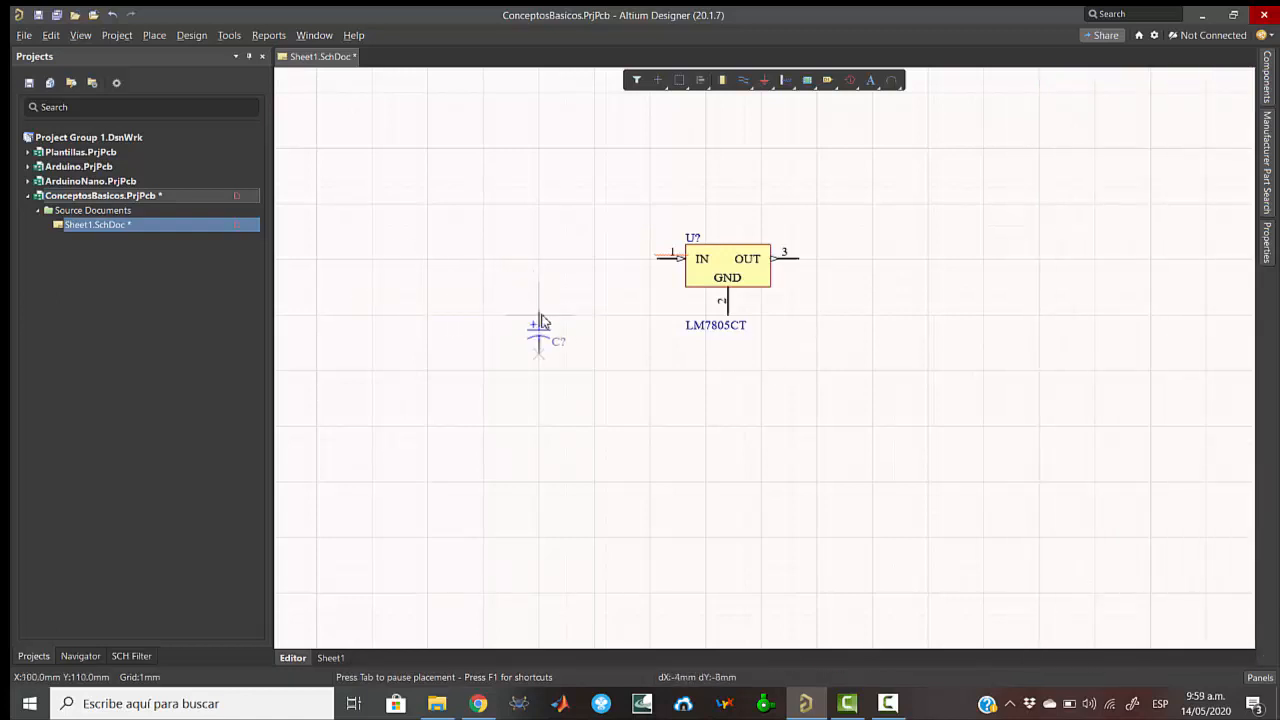
- Place two upright capacitors level with each other about 43 mm apart, one on each side of the LM7805CT, and end the placement
key(space)
key(space)
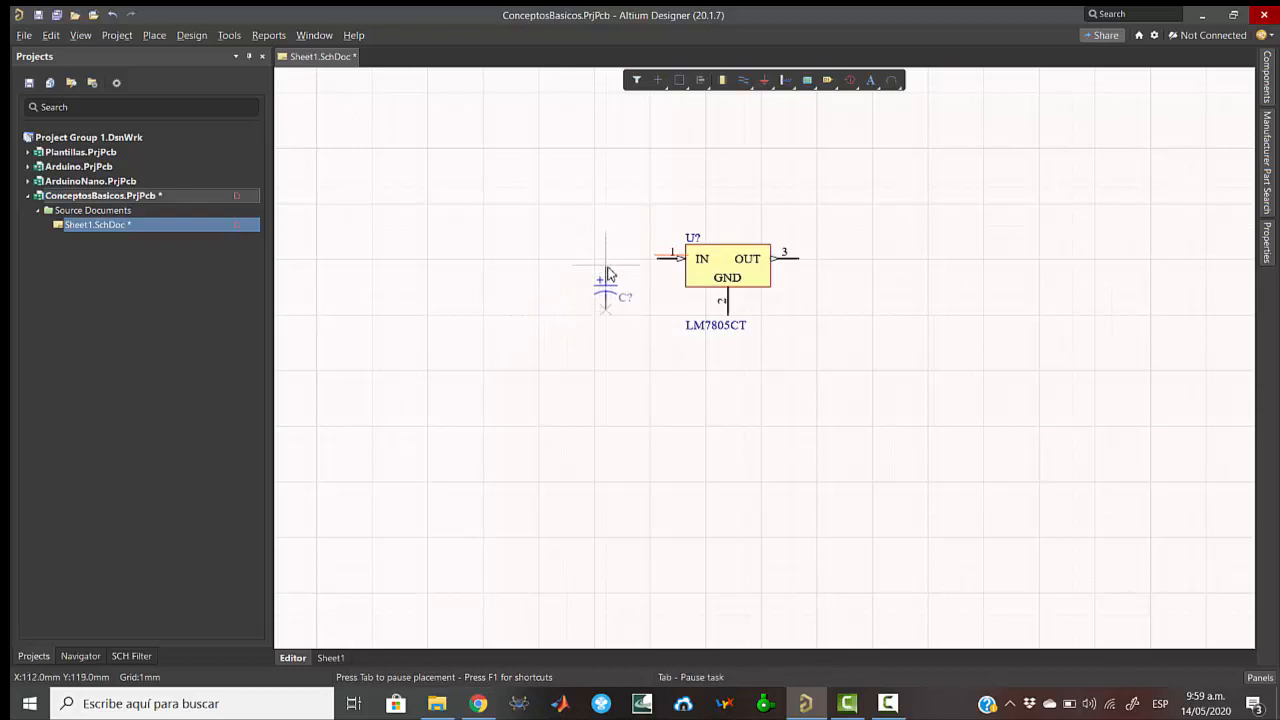
click(606, 276)
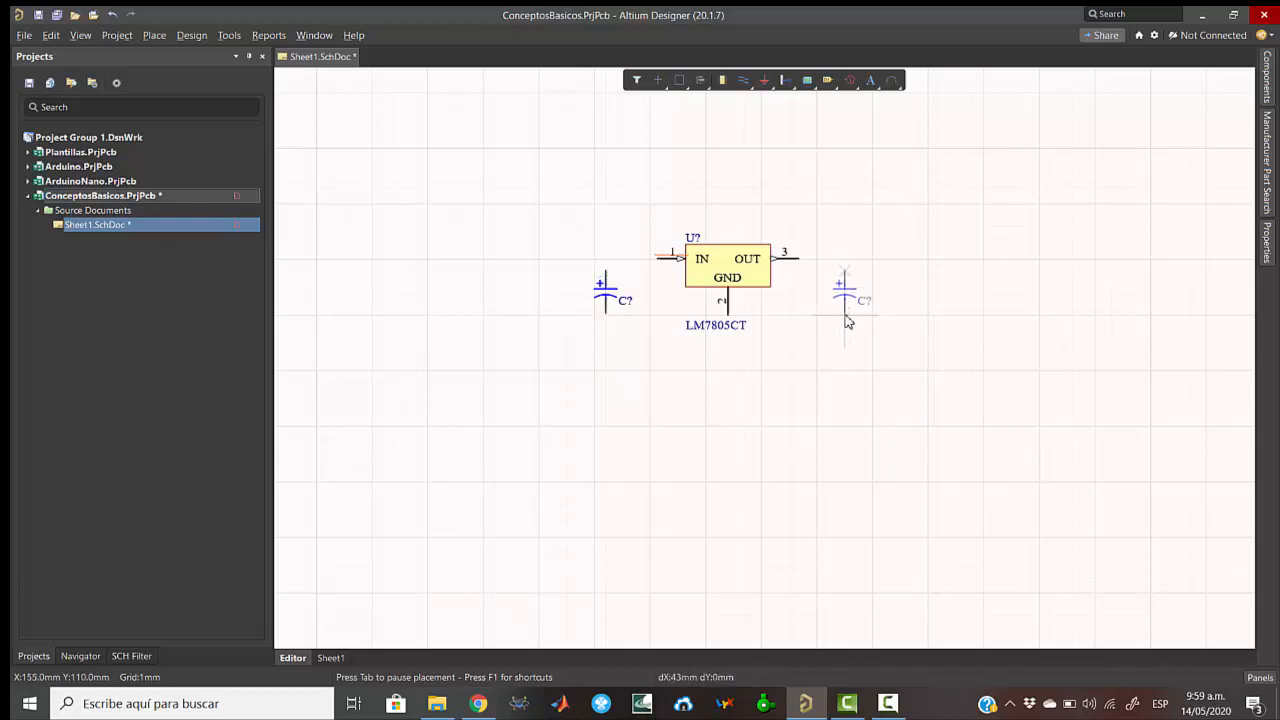
click(844, 280)
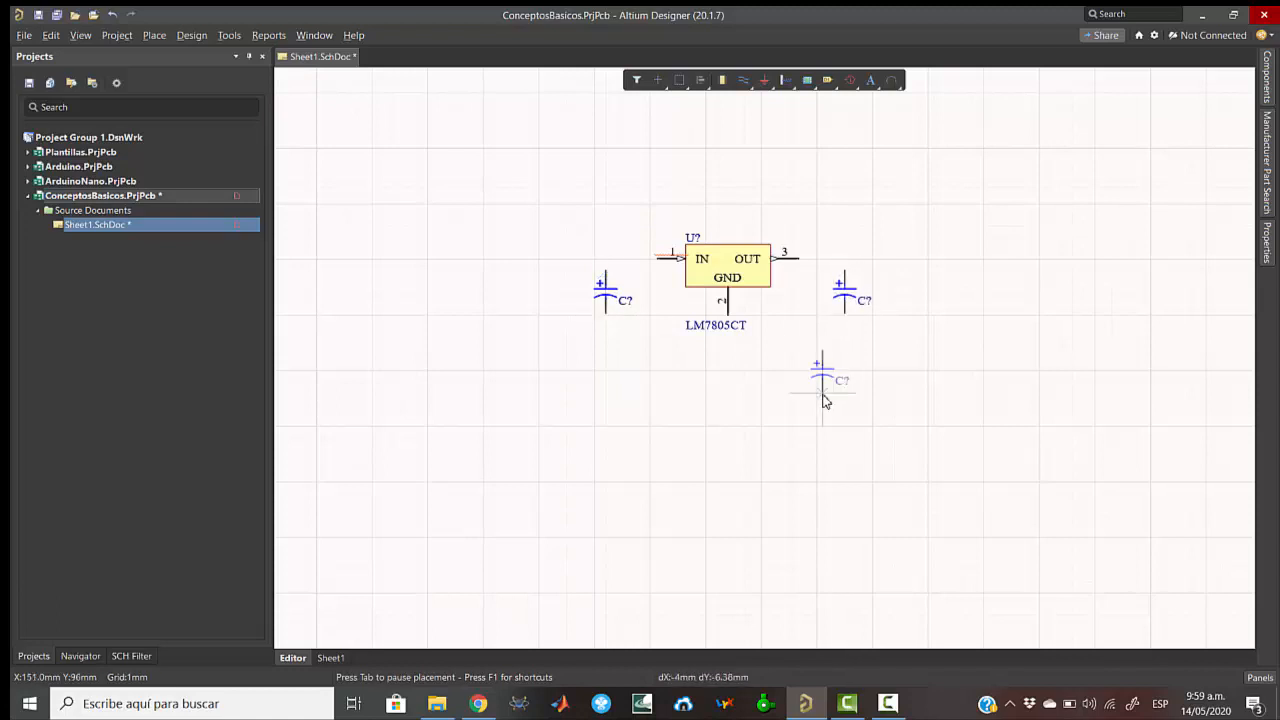
right_click(687, 381)
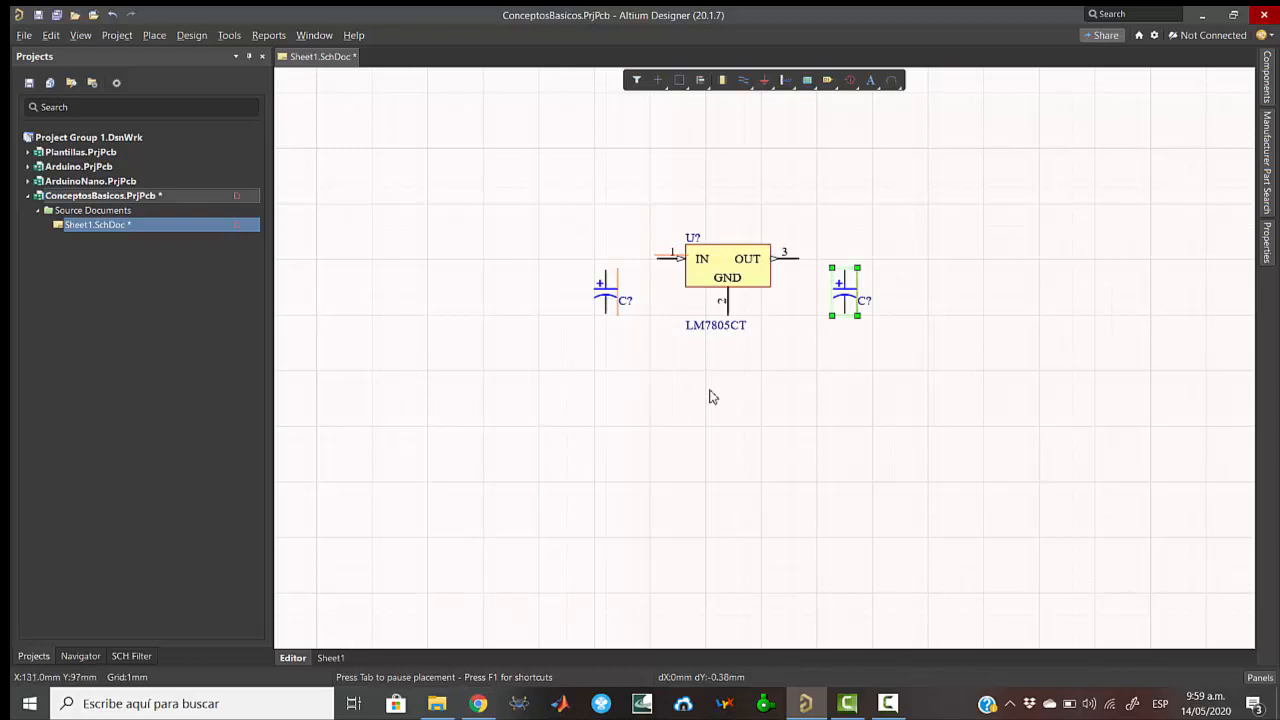
click(640, 437)
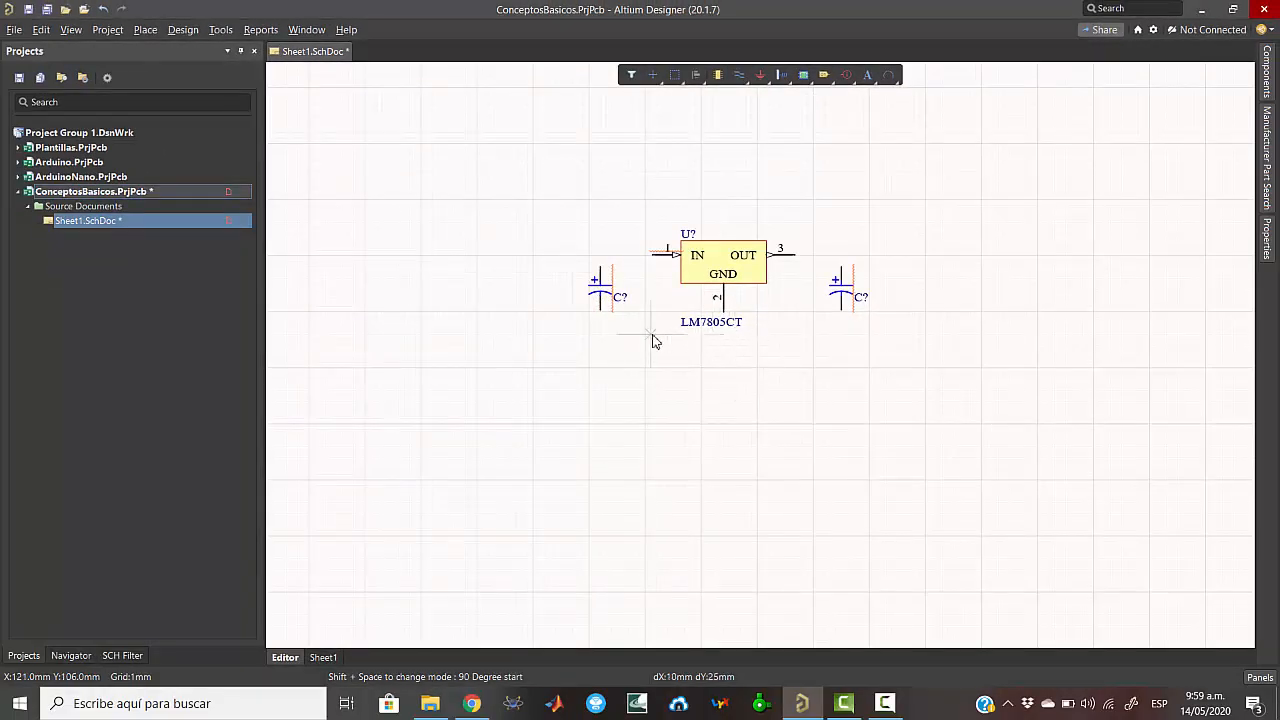
- Wire the two capacitors' negative pins together below the regulator and connect the LM7805CT's GND pin to that wire
click(600, 310)
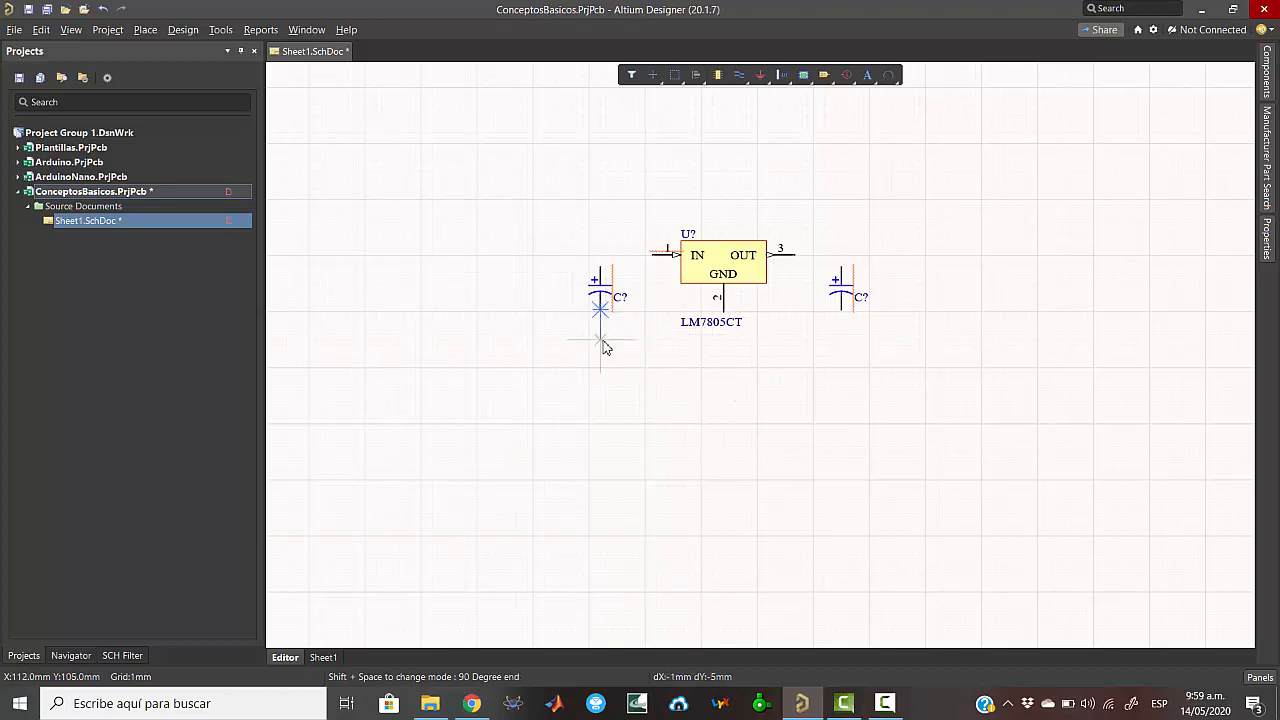
click(600, 367)
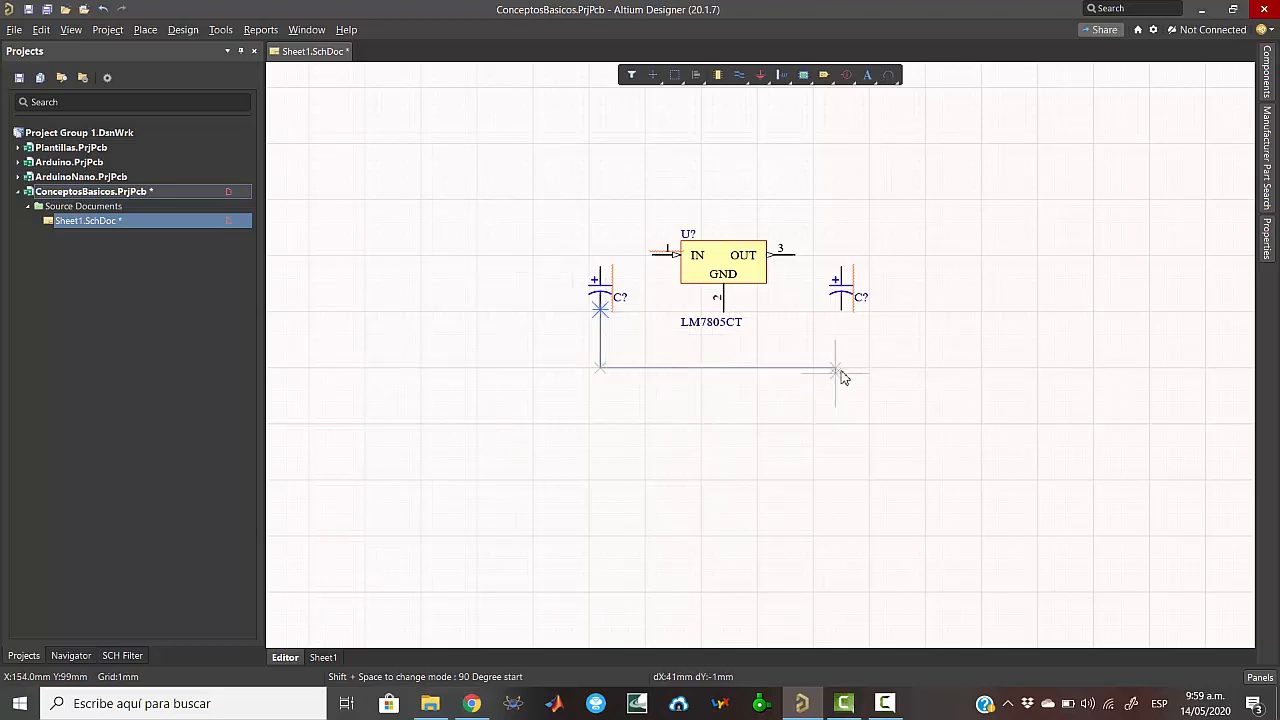
click(841, 310)
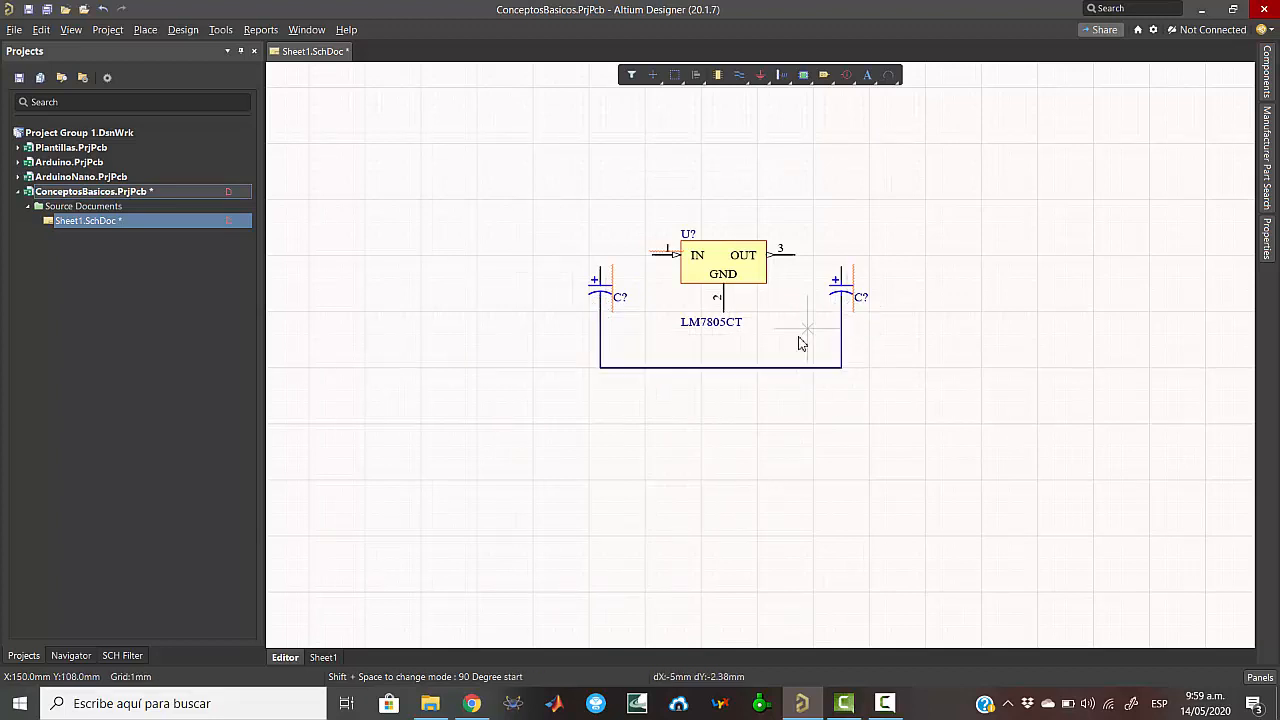
click(723, 310)
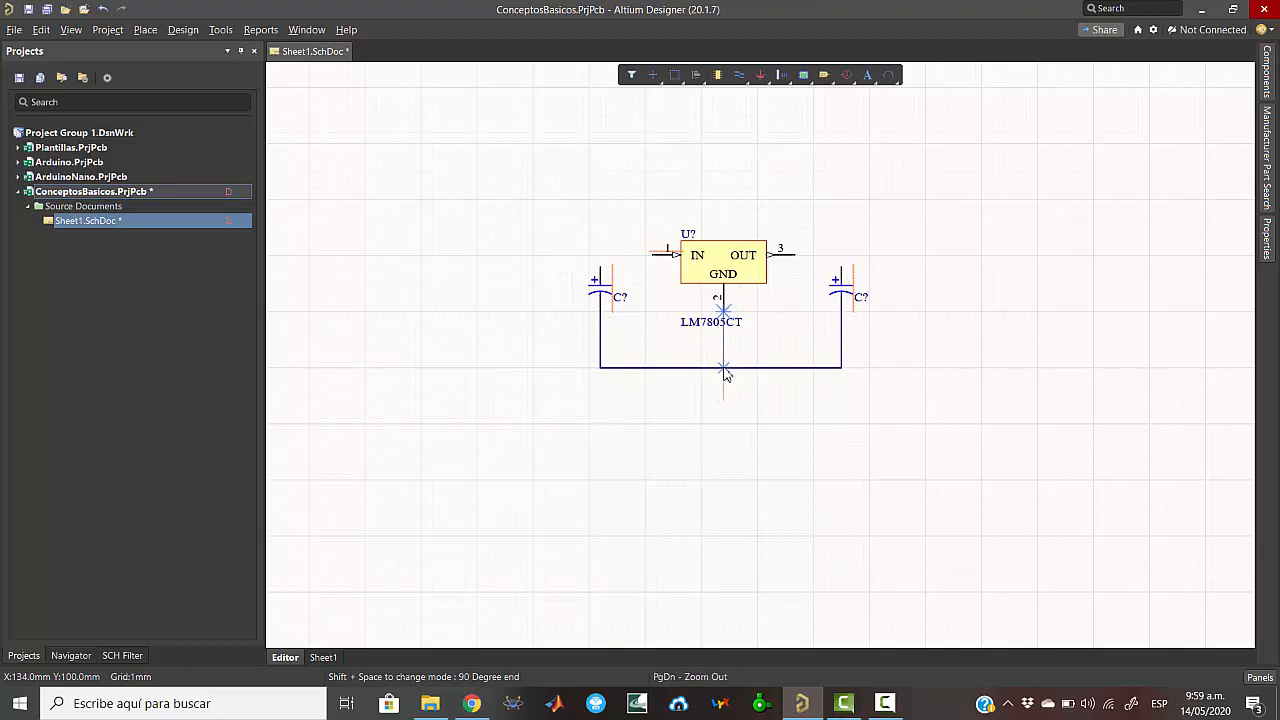
click(724, 369)
- Wire the left capacitor's positive pin to the LM7805CT's IN pin and its OUT pin to the right capacitor's positive pin, then end wiring
click(600, 268)
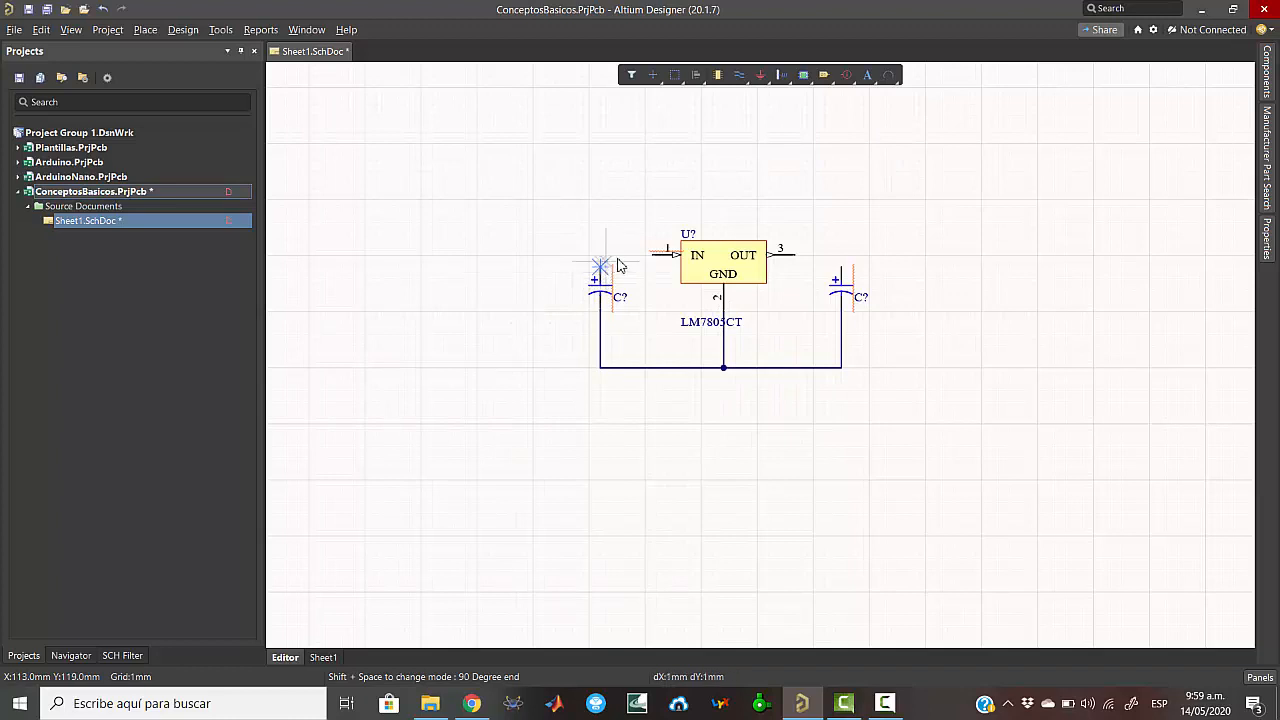
click(655, 255)
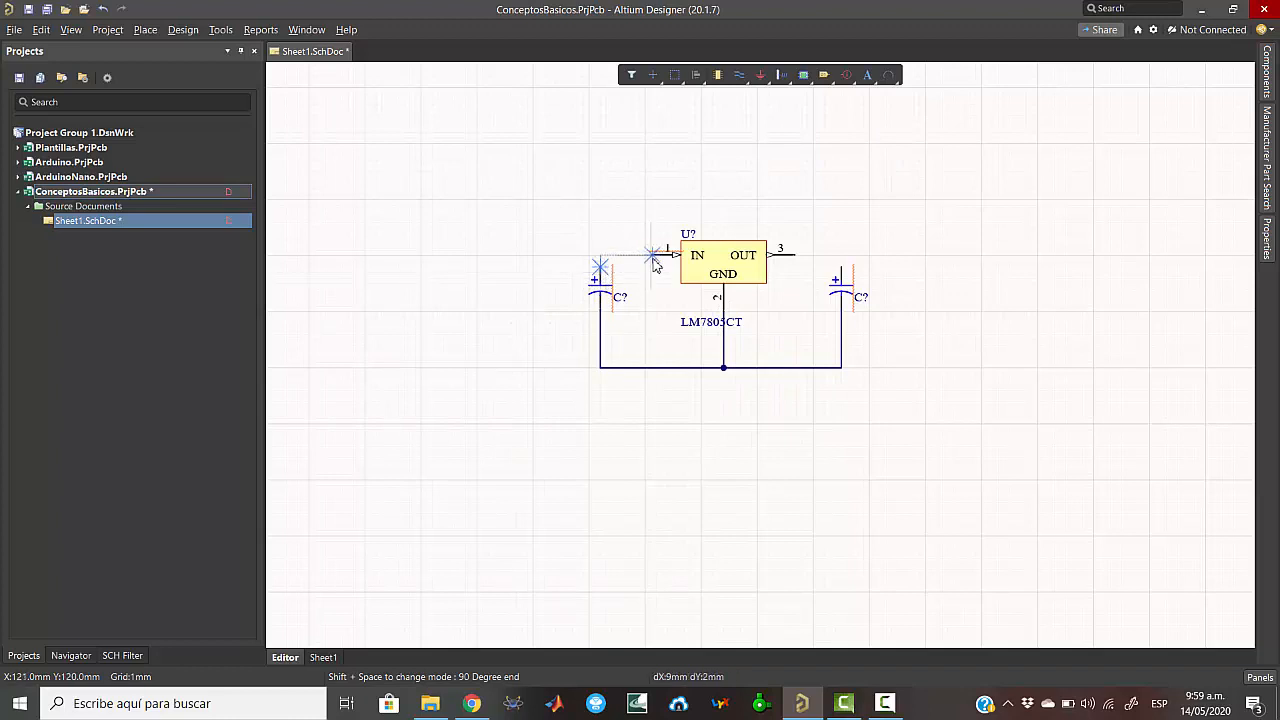
click(794, 254)
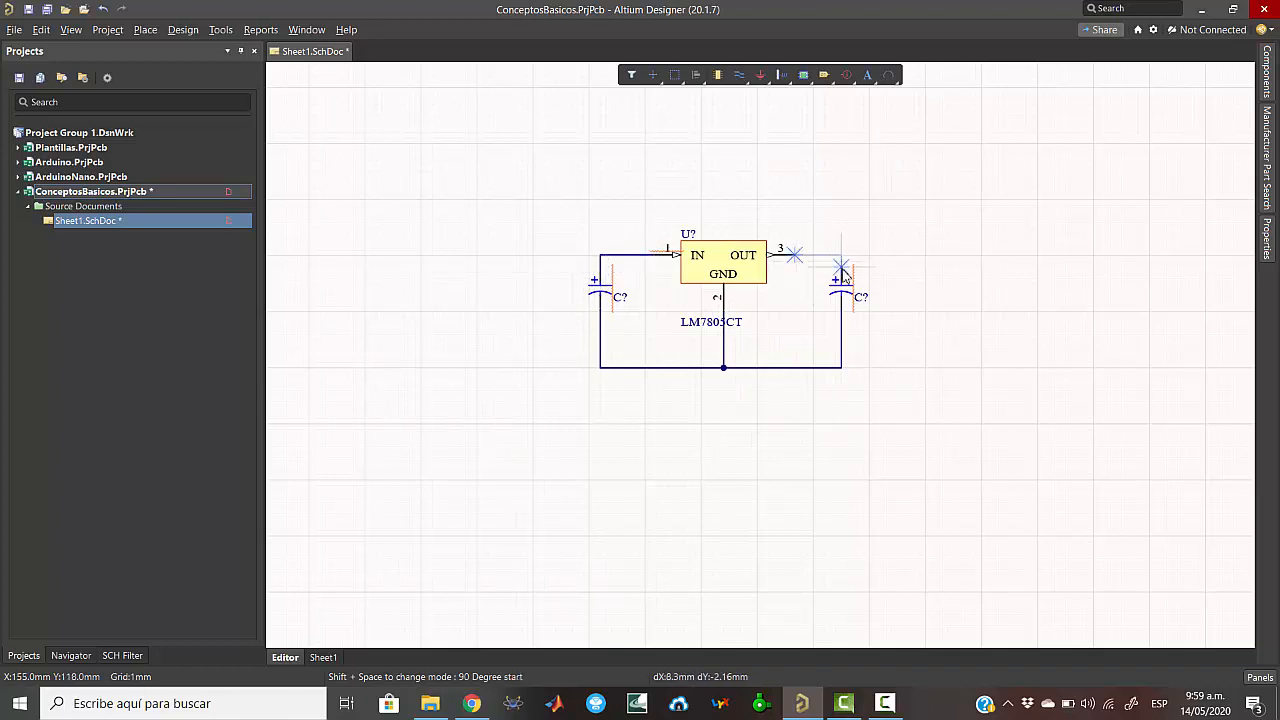
click(842, 268)
right_click(849, 233)
click(808, 211)
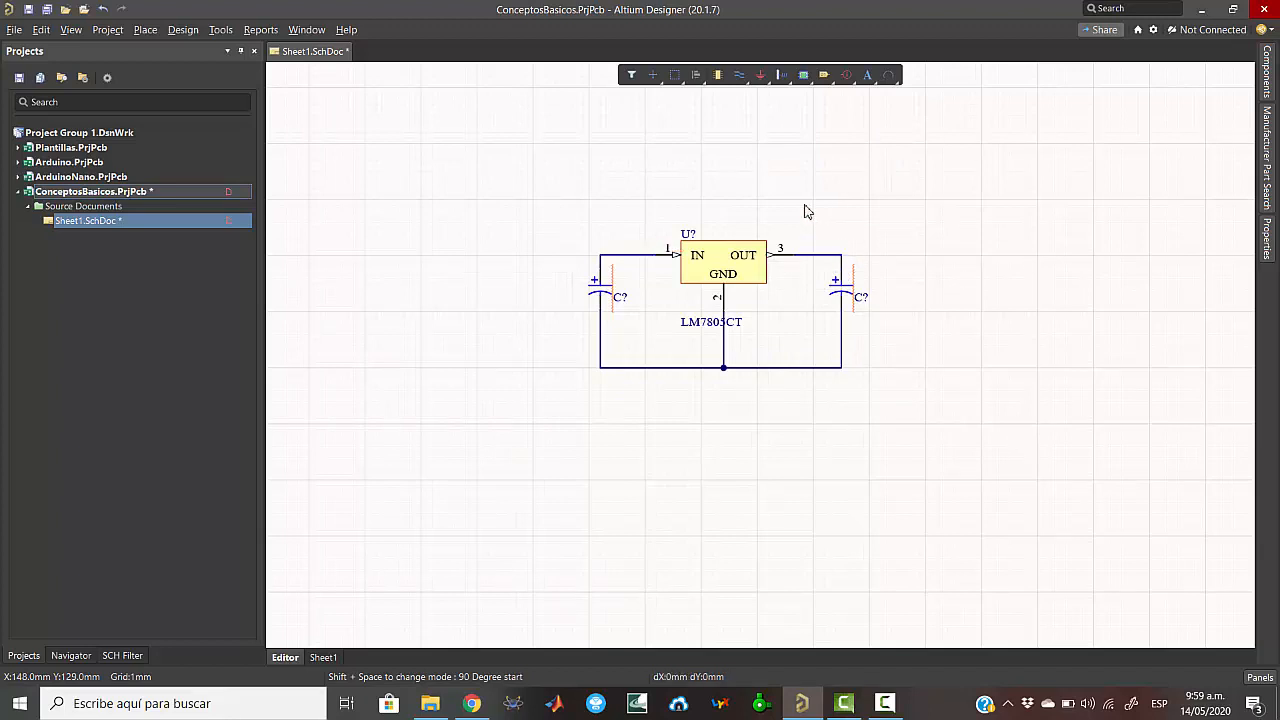
- Place a GND power port on the junction below the LM7805CT's GND pin
click(762, 76)
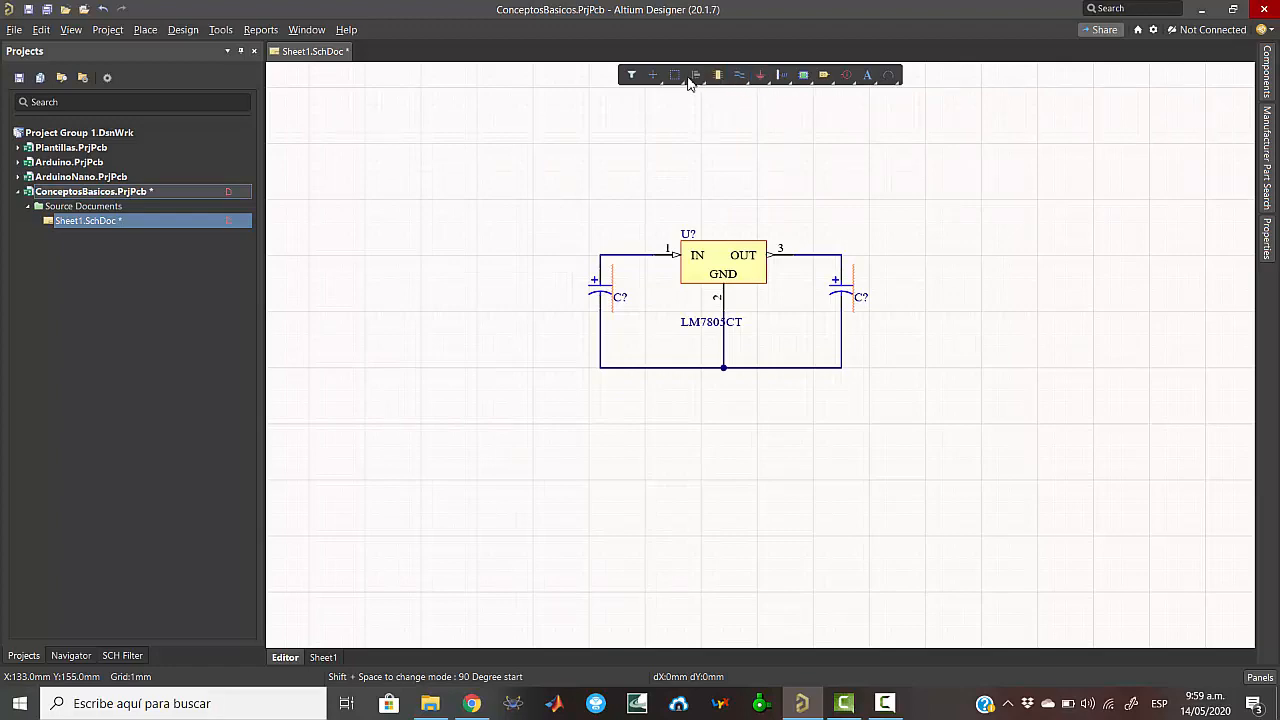
right_click(742, 80)
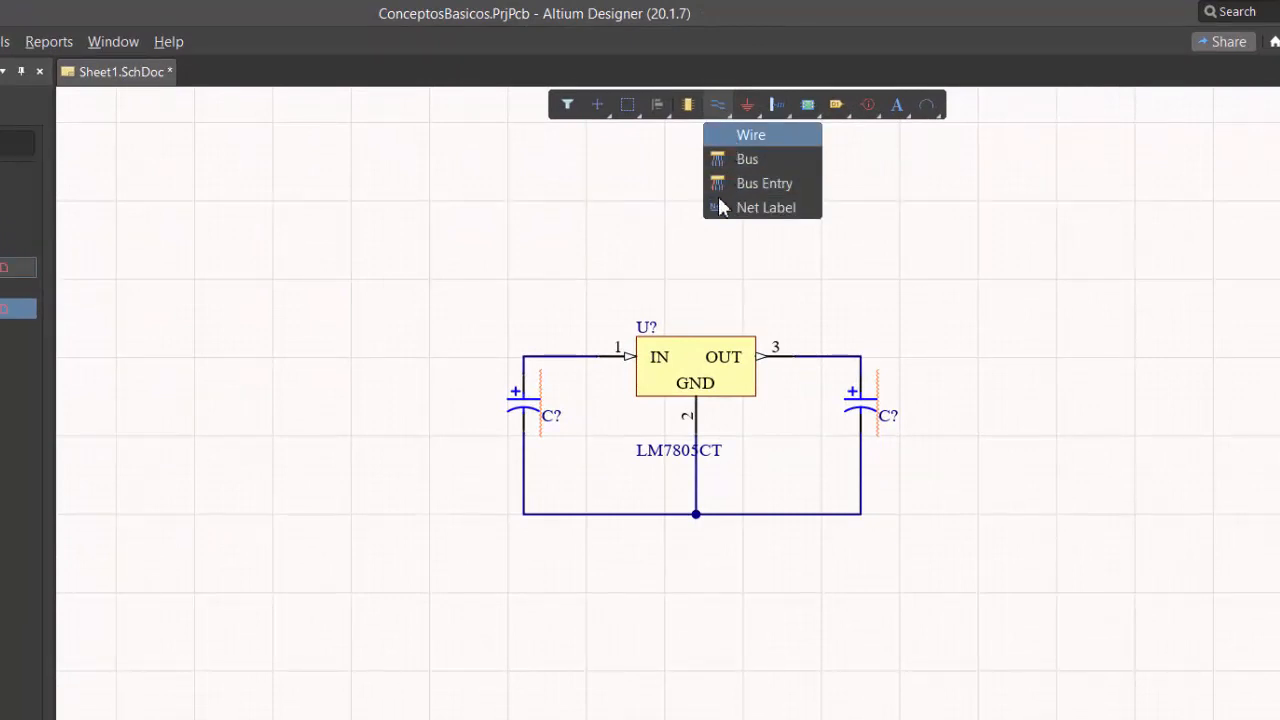
right_click(750, 104)
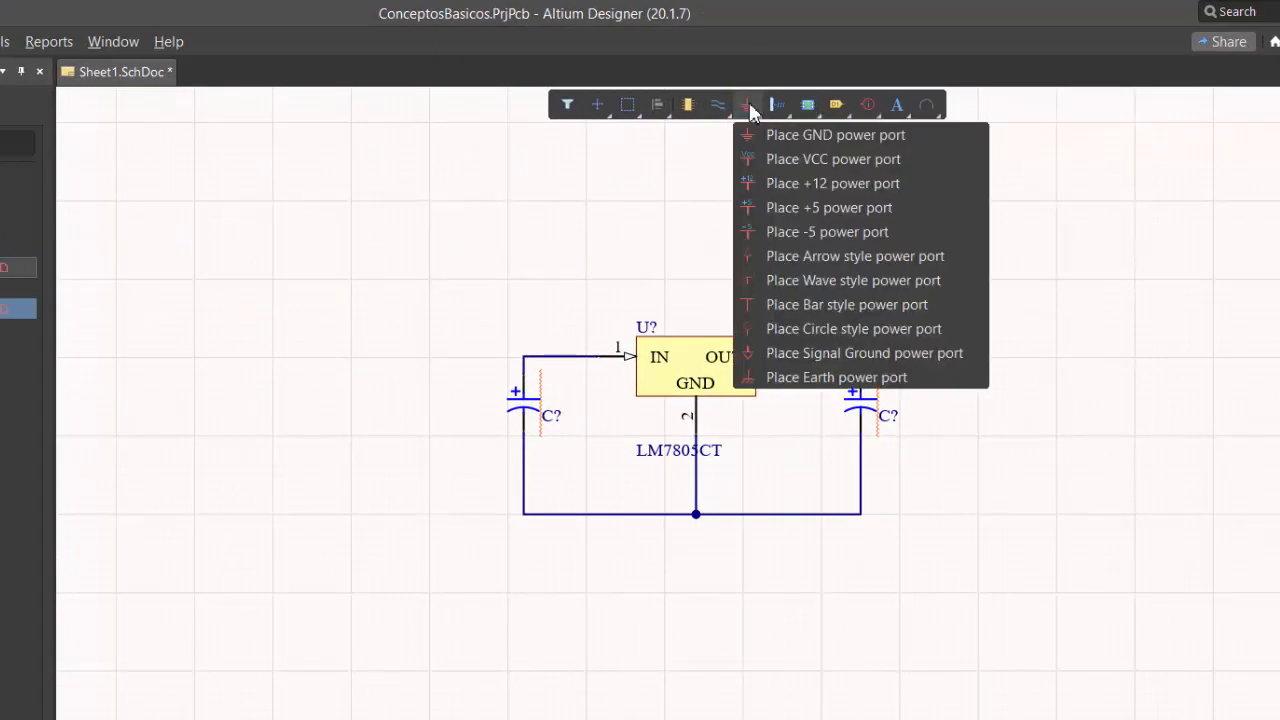
click(791, 134)
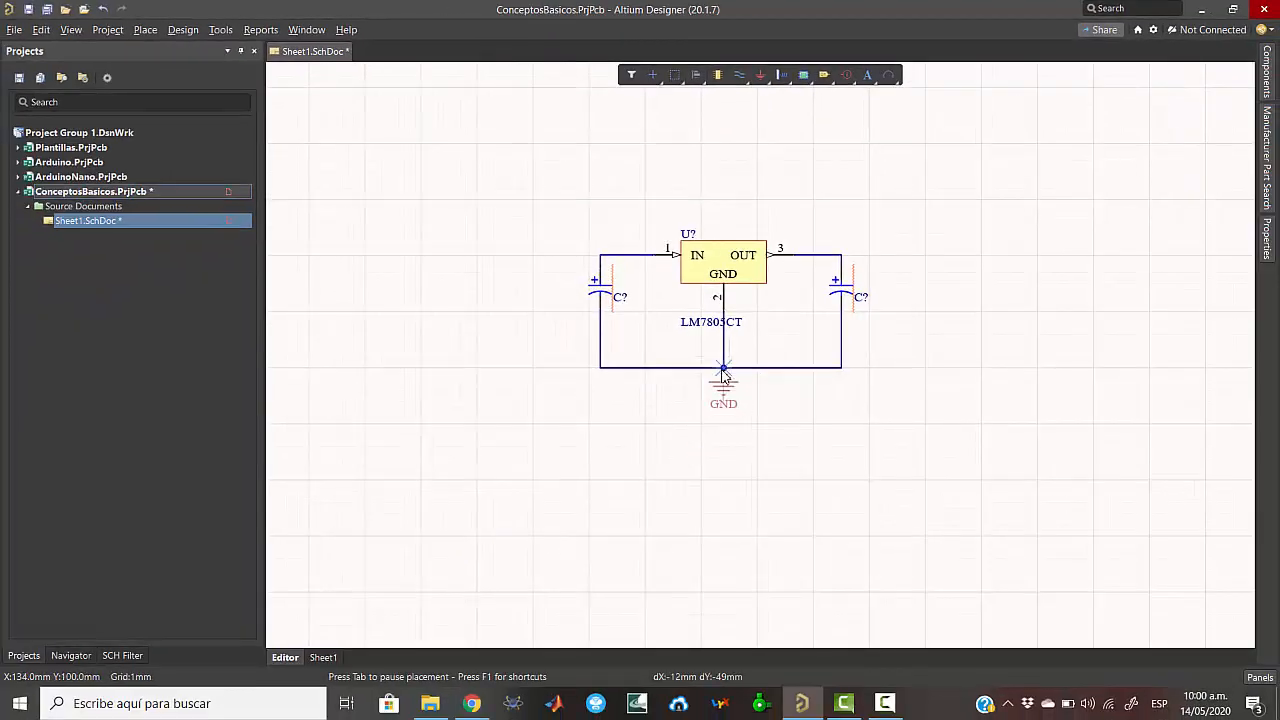
click(724, 372)
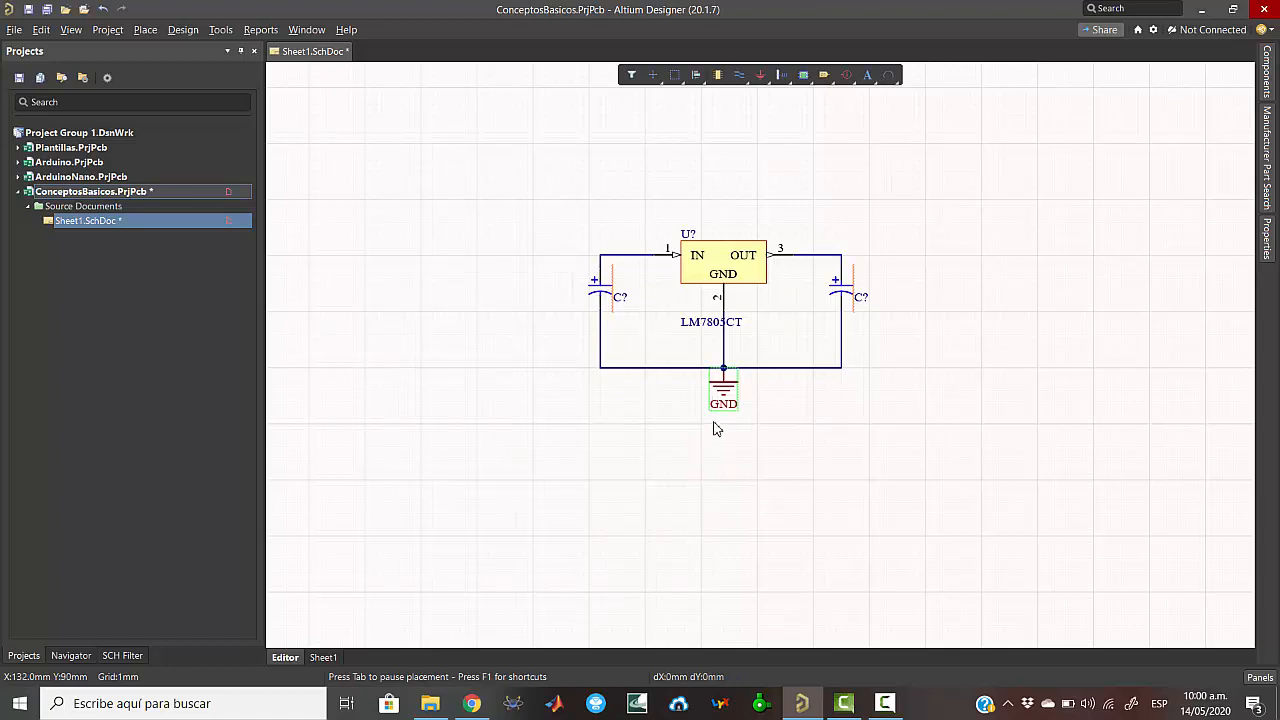
- Raise the ground wire and its GND port about 5 mm, and delete the duplicate GND port made beside the circuit
drag(725, 381, 652, 419)
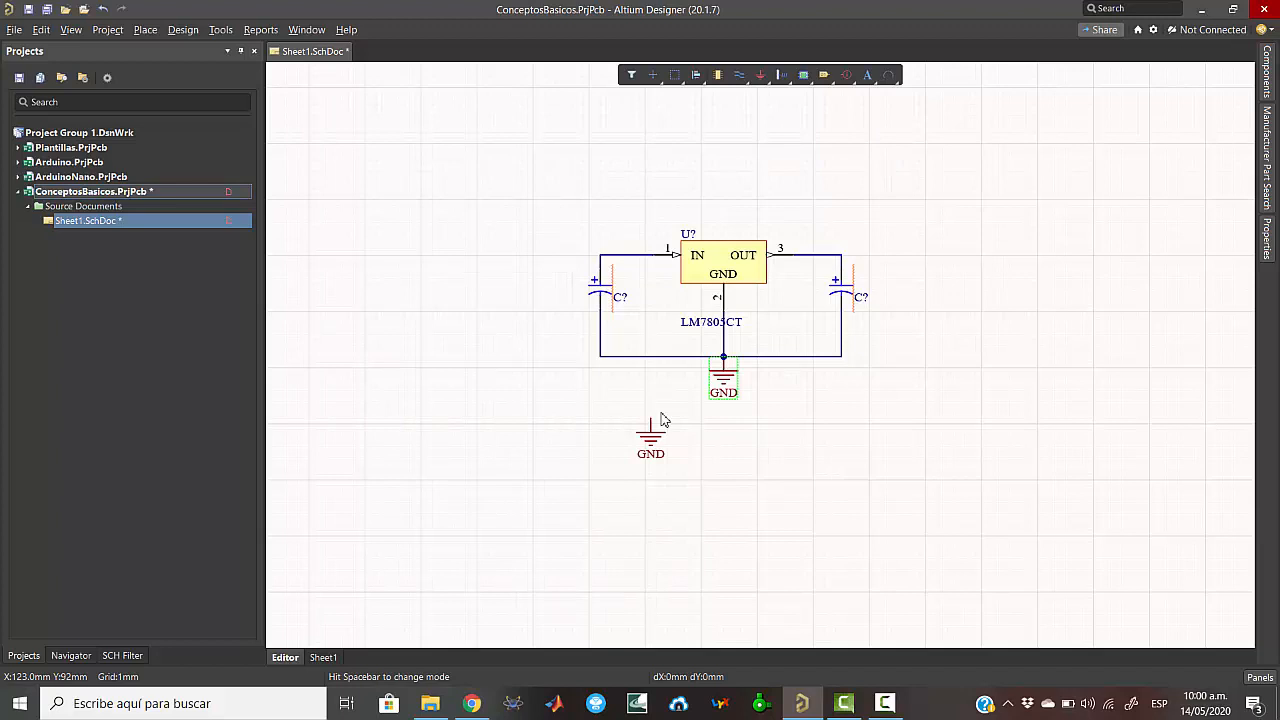
key(Escape)
drag(722, 362, 533, 385)
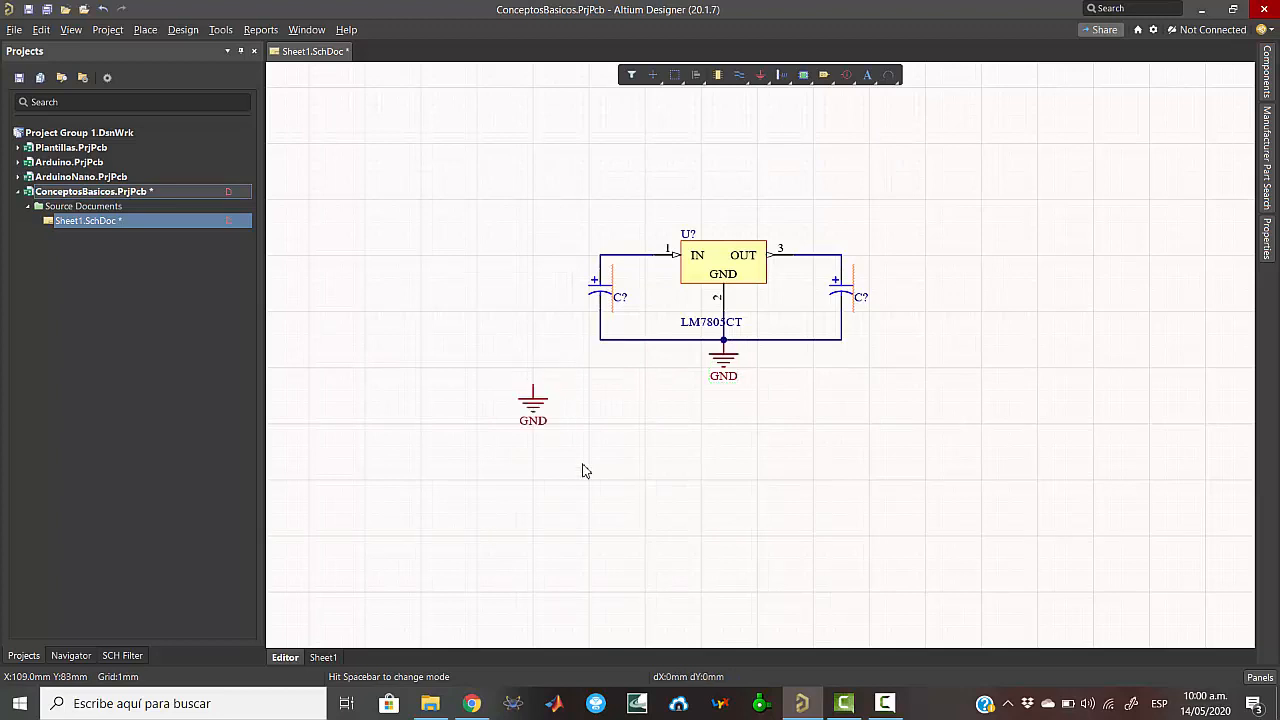
click(535, 409)
key(Delete)
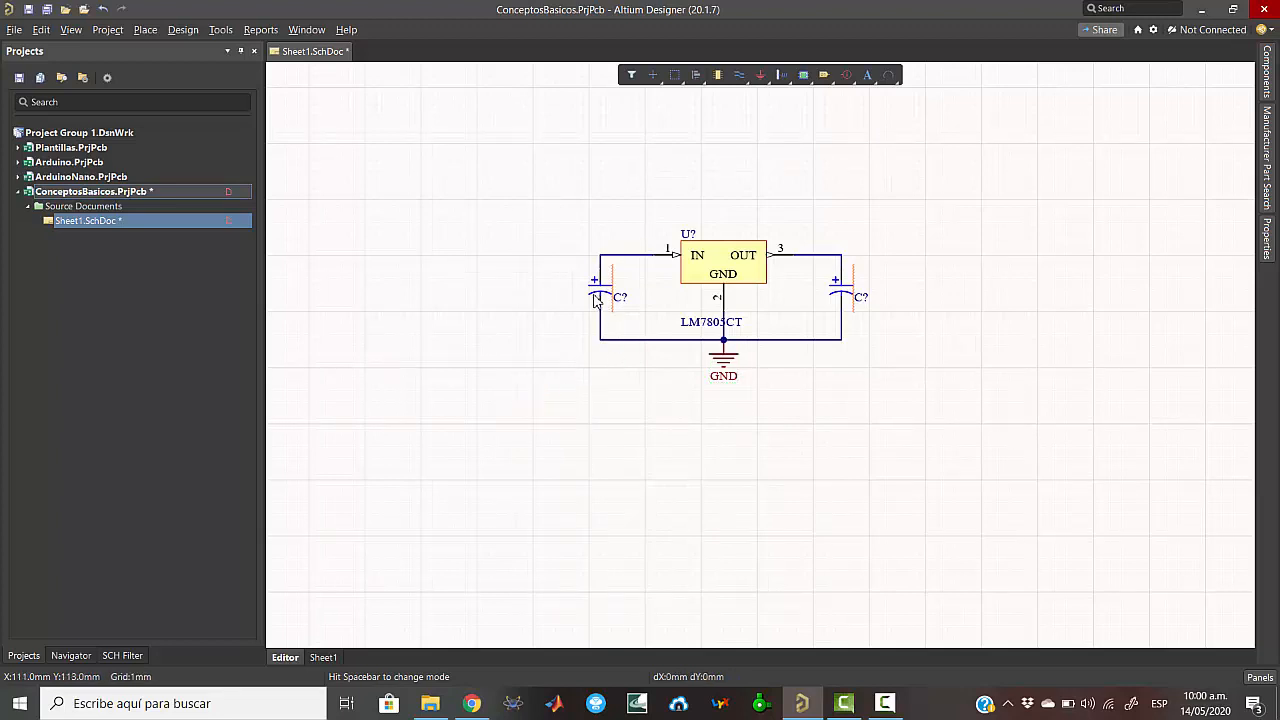
- Duplicate the input capacitor about 22 mm to its left and delete the copy
click(598, 296)
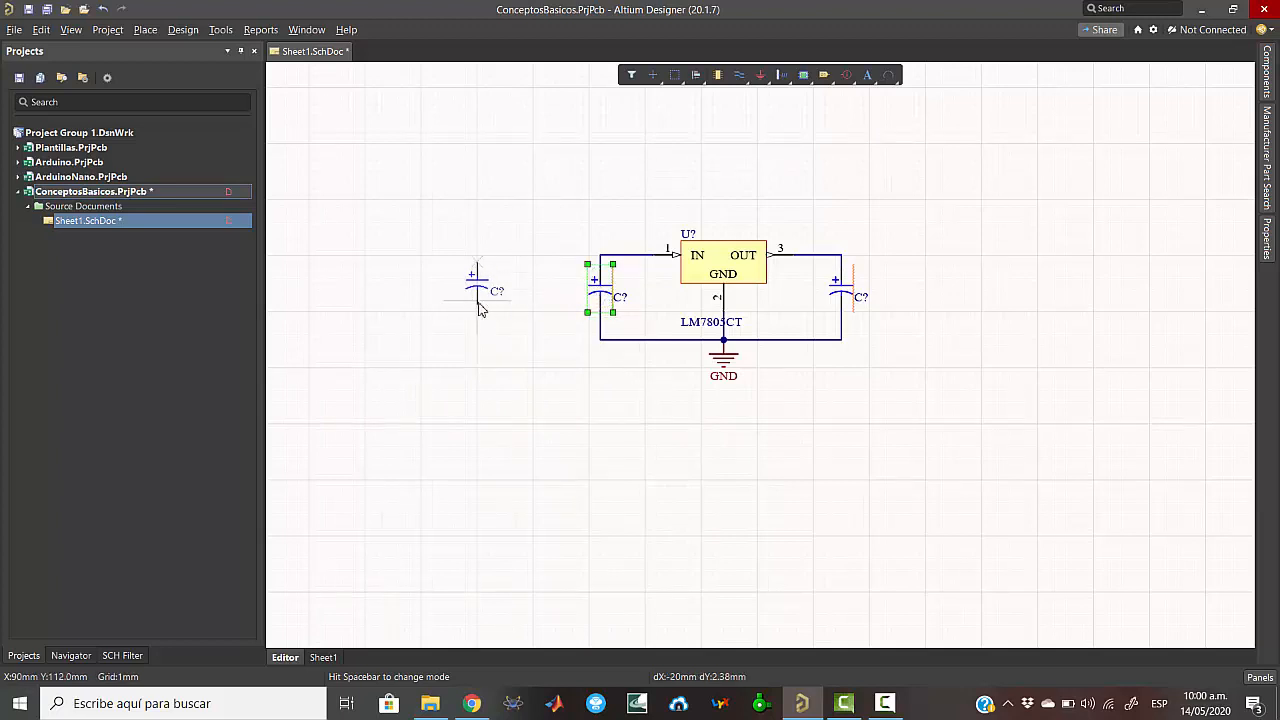
click(483, 303)
click(483, 288)
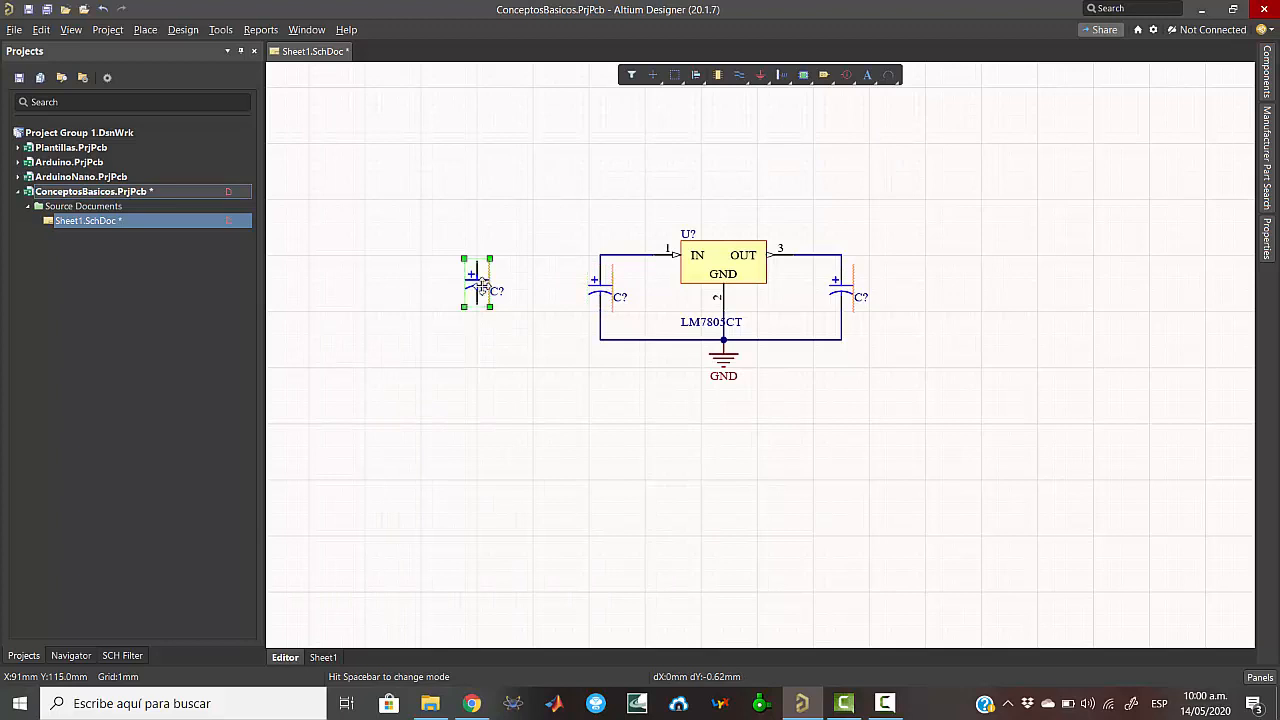
key(Delete)
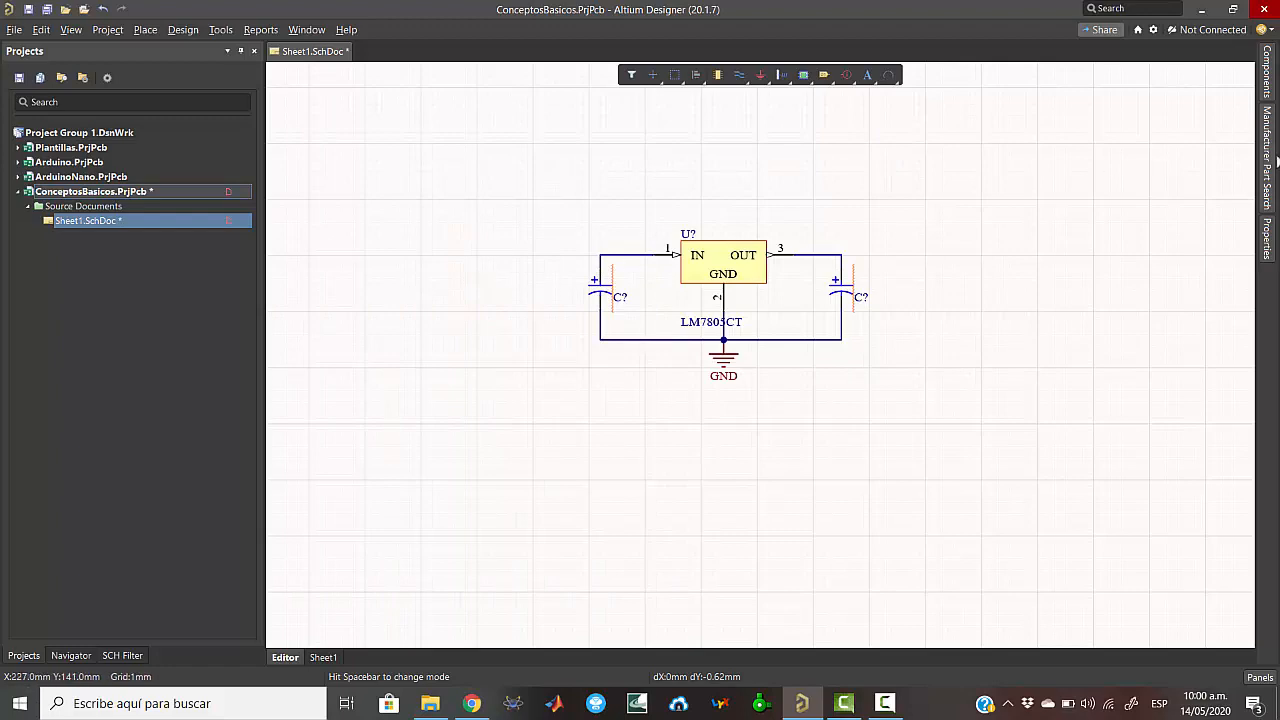
- Reopen the manufacturer part search and switch its category from capacitors to Terminal Blocks
click(1265, 172)
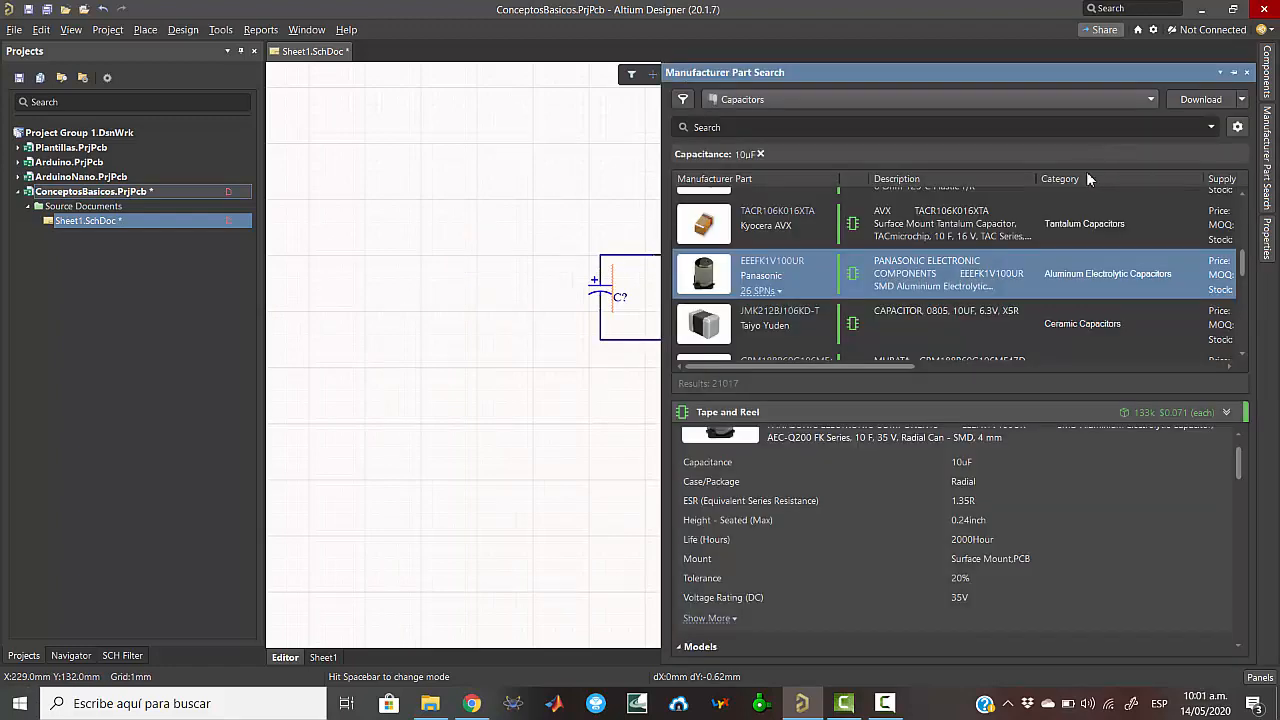
scroll(951, 230, up, 3)
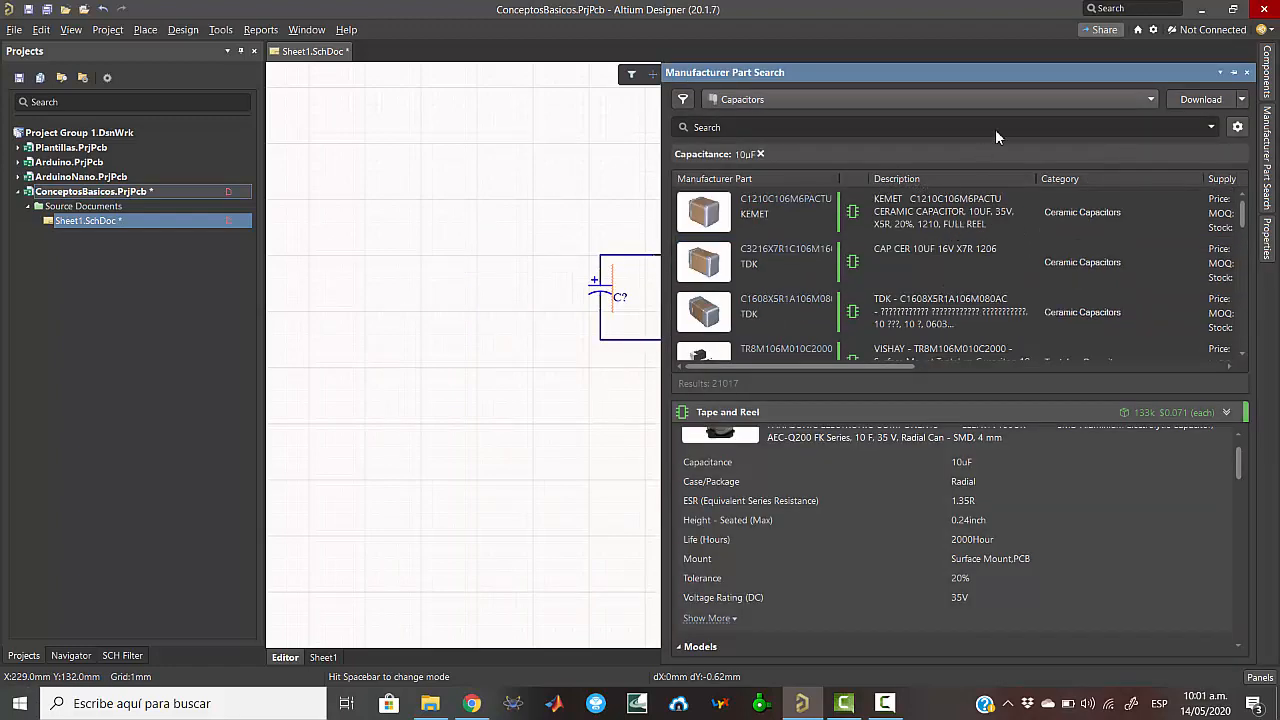
click(1097, 99)
scroll(835, 351, up, 1)
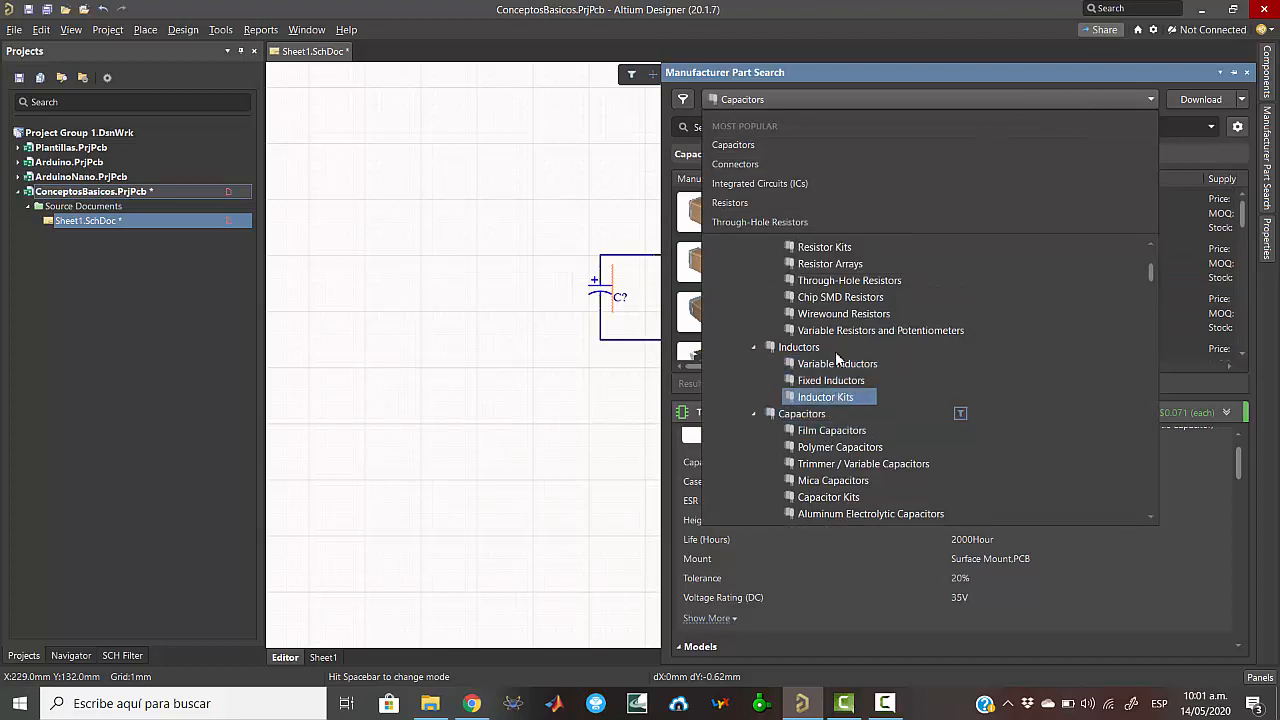
scroll(836, 355, down, 3)
scroll(836, 361, down, 2)
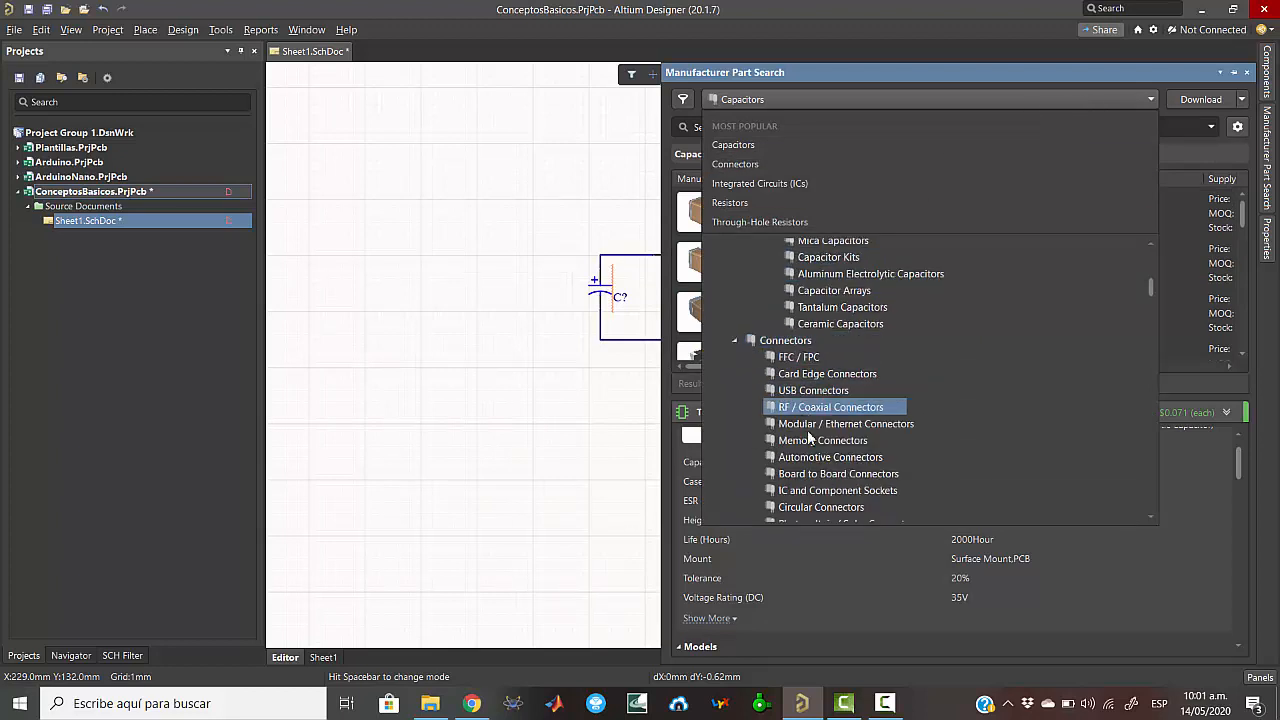
scroll(811, 461, down, 3)
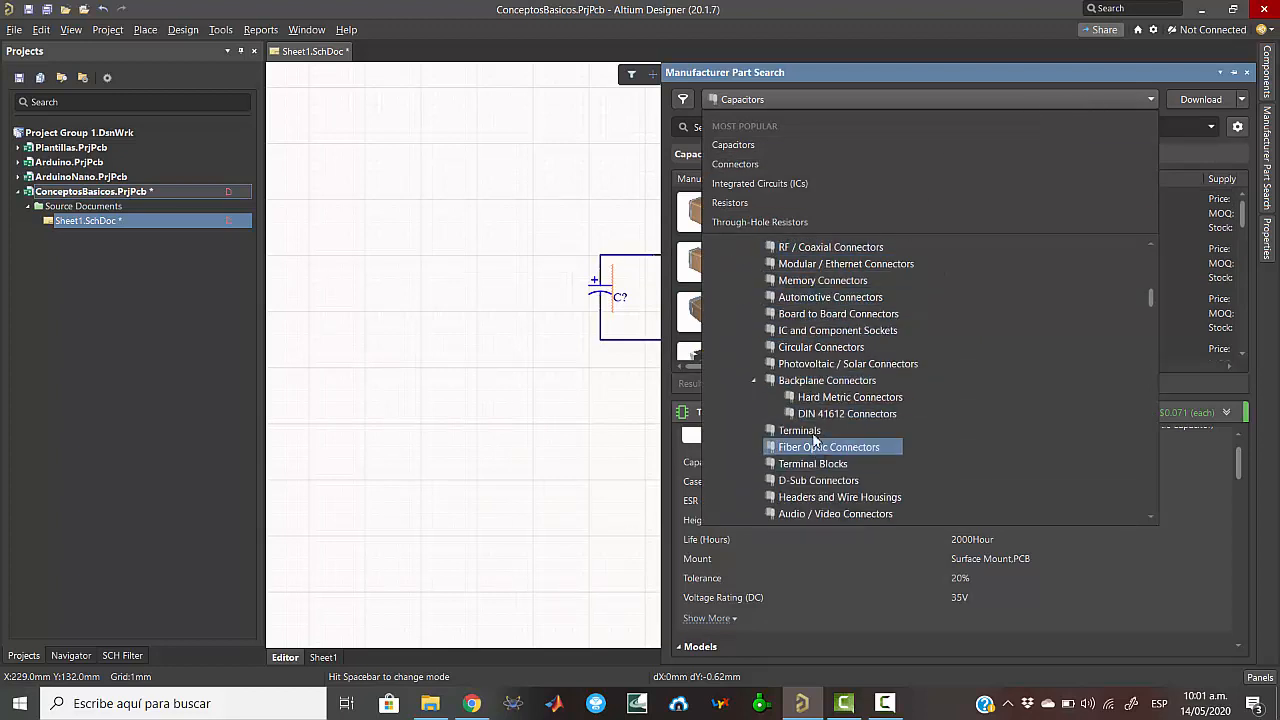
click(810, 466)
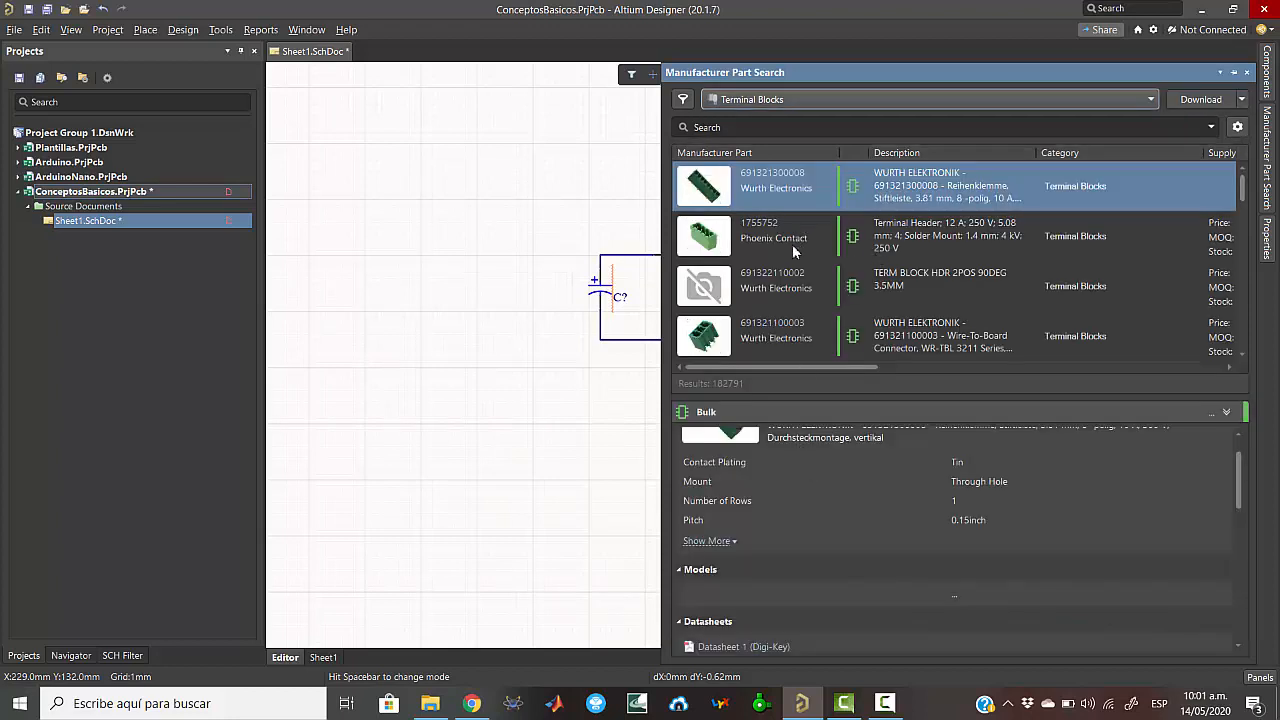
- Find the two-position Phoenix Contact 1725656 terminal block in the results and start placing it on the schematic
scroll(765, 303, down, 3)
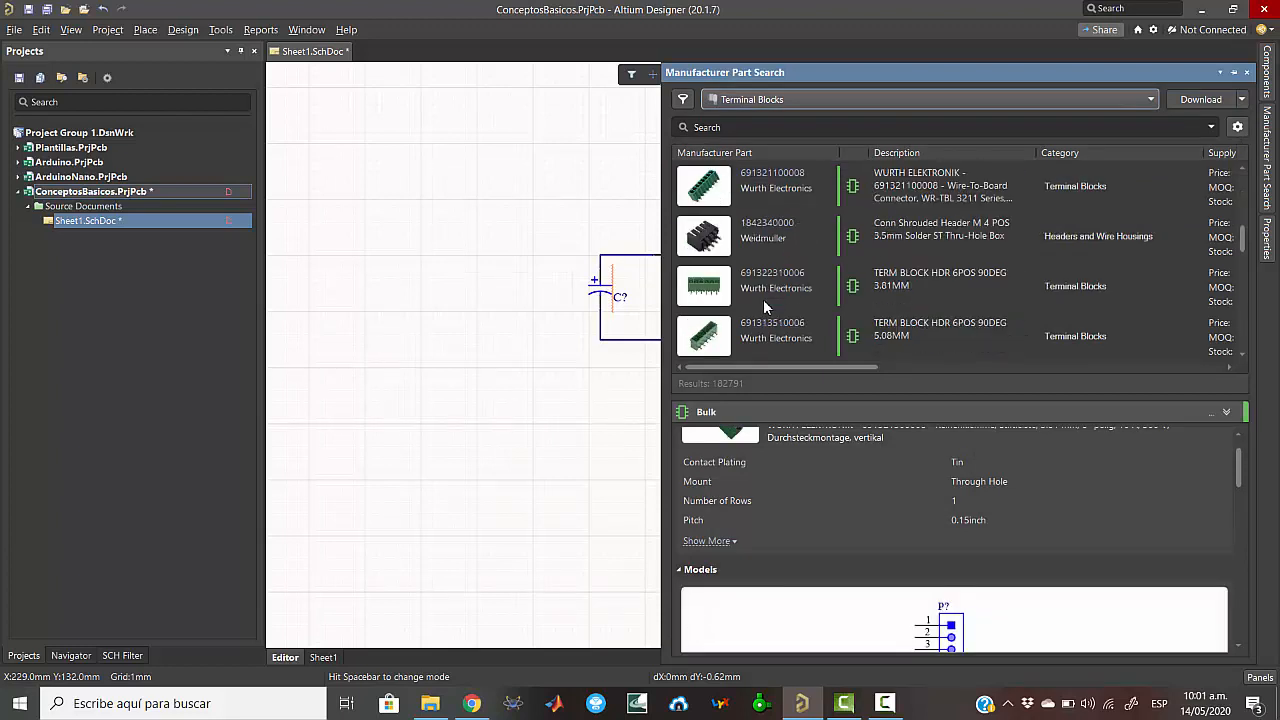
scroll(763, 299, down, 3)
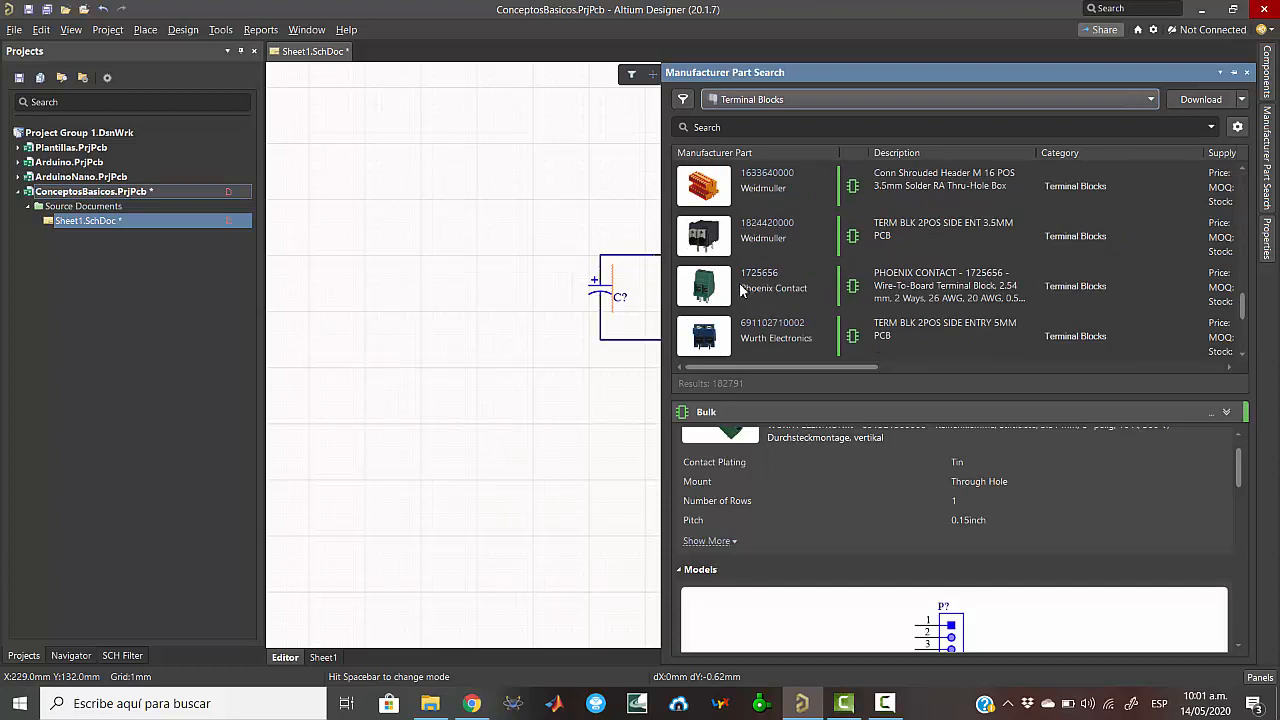
right_click(765, 287)
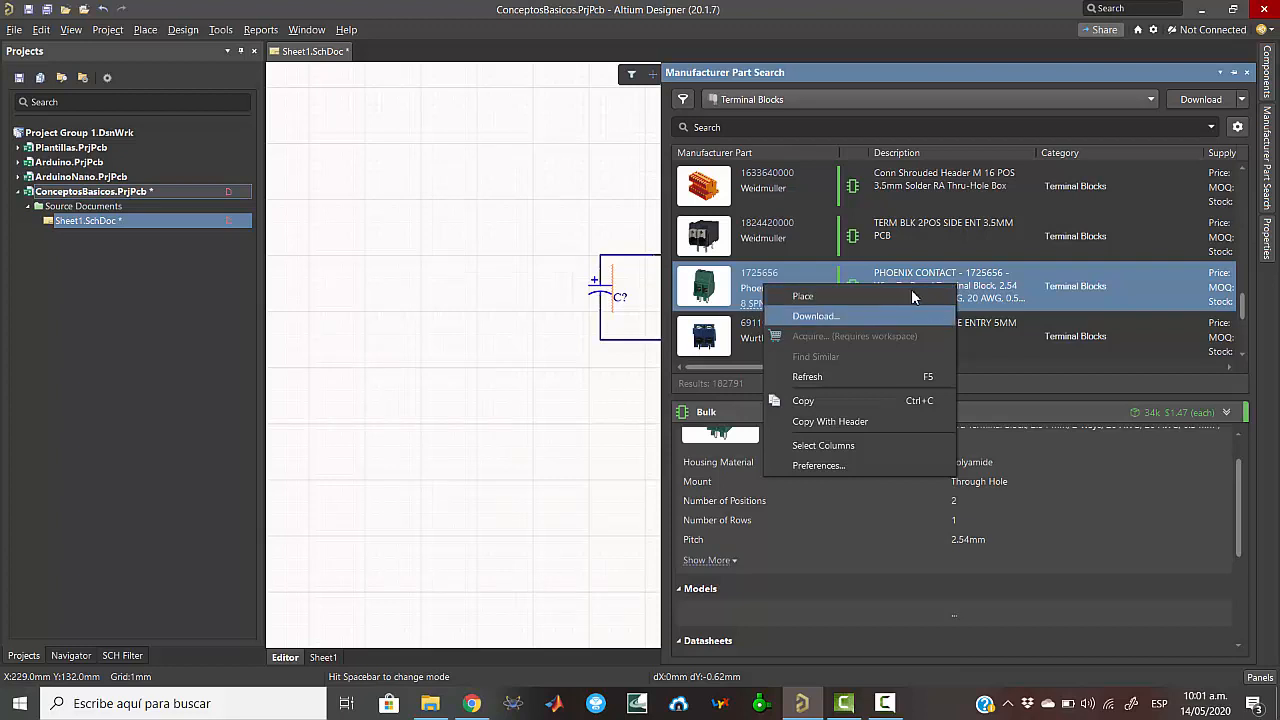
click(799, 298)
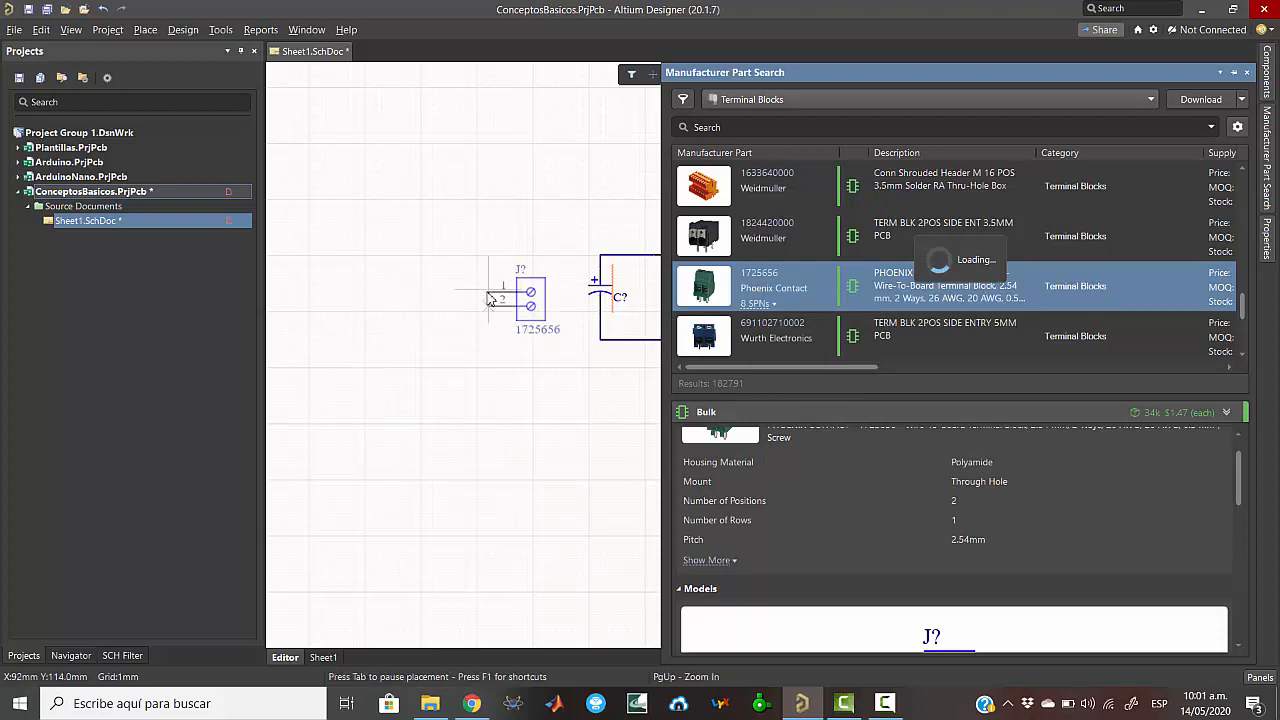
- Place two 1725656 terminal blocks on opposite sides of the circuit, pins facing inward with ends about 80 mm apart, and end the placement
key(space)
key(space)
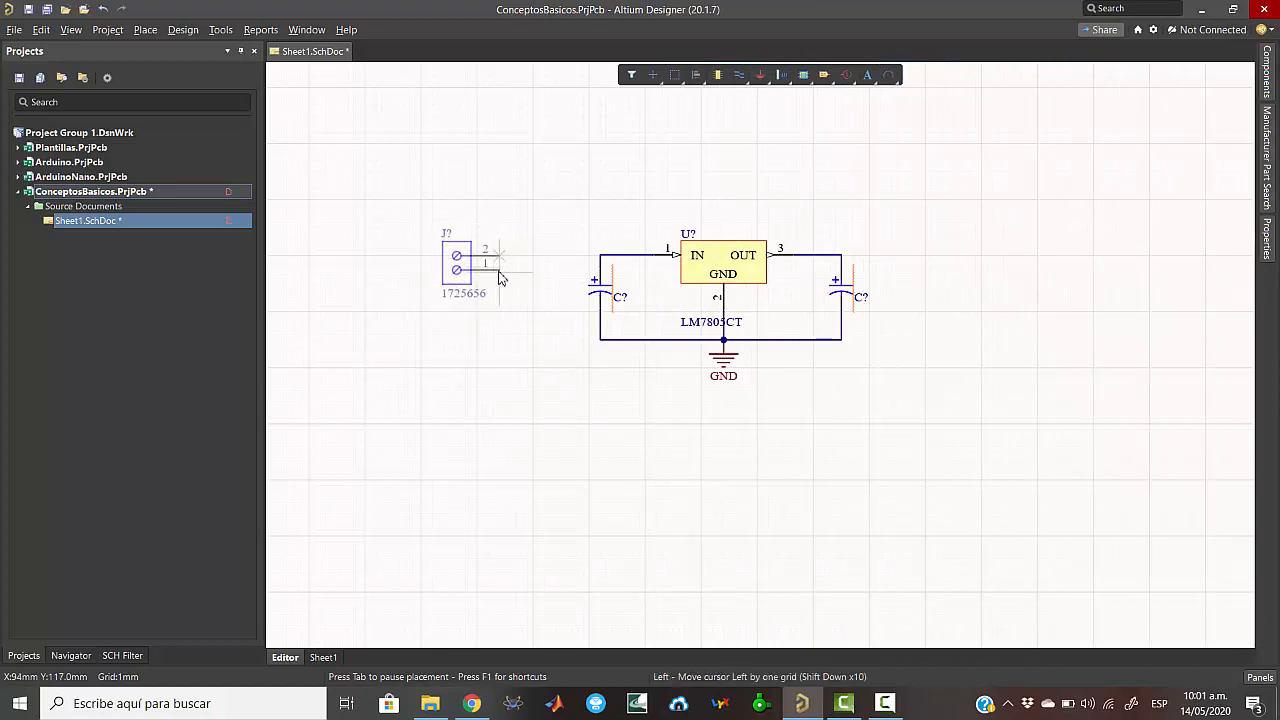
click(500, 278)
key(space)
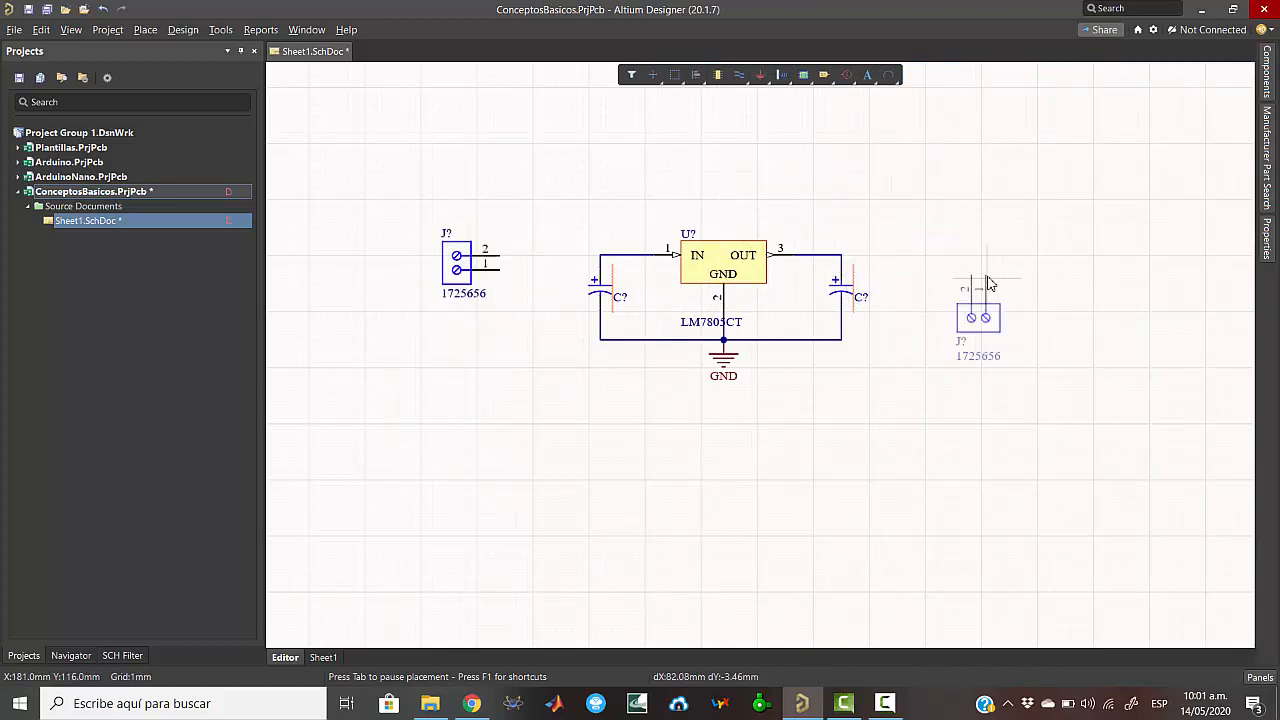
key(space)
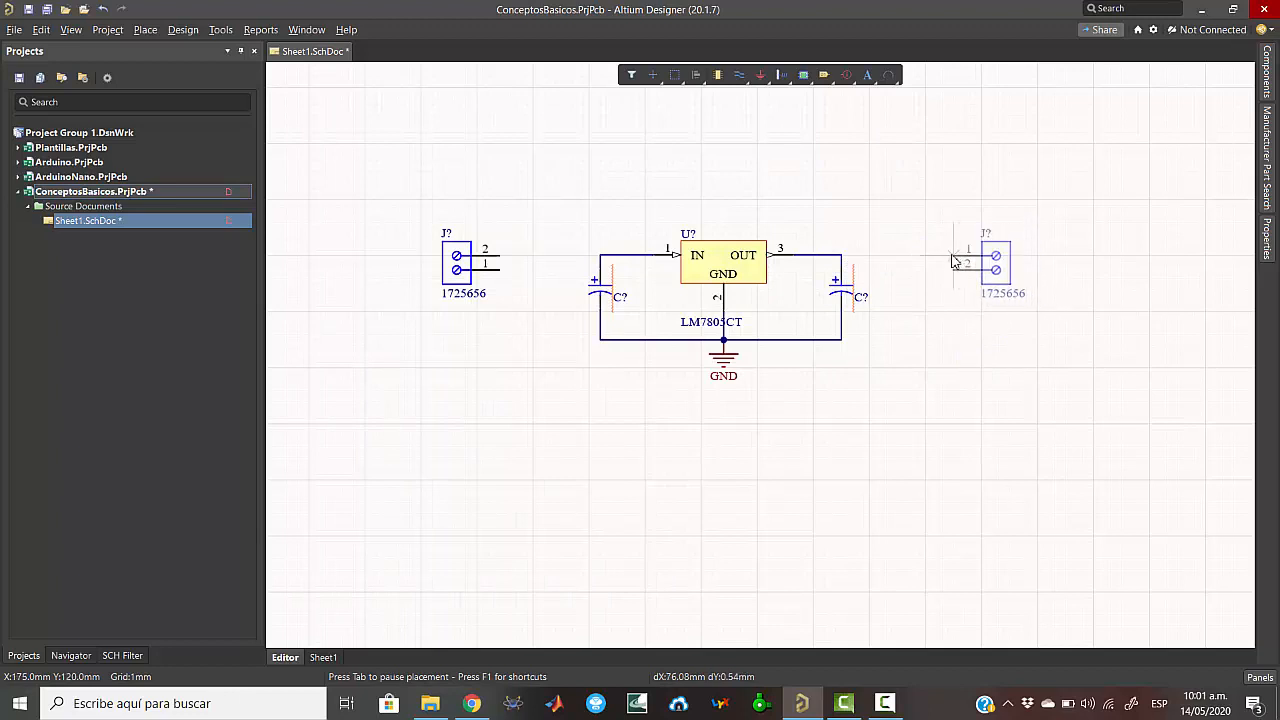
click(948, 262)
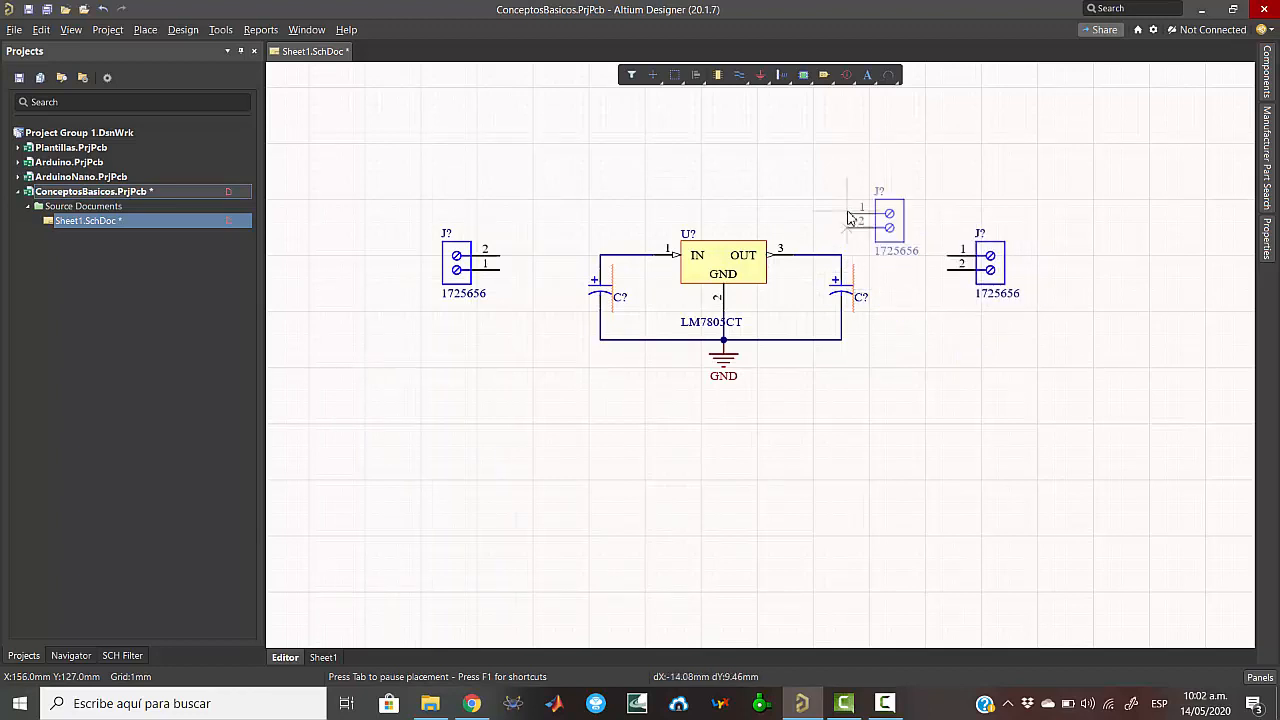
key(Escape)
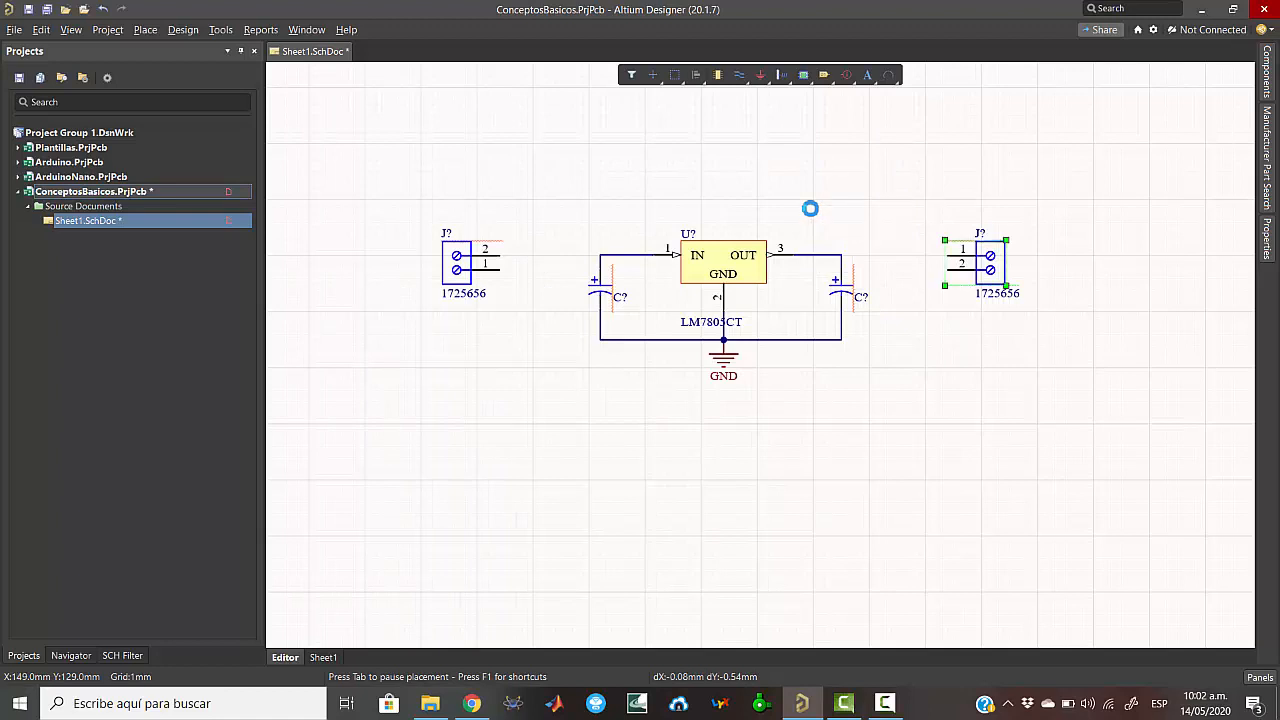
- Wire the left terminal block's pin 2 to the regulator's input wire and its pin 1 to the ground wire
click(785, 215)
click(502, 257)
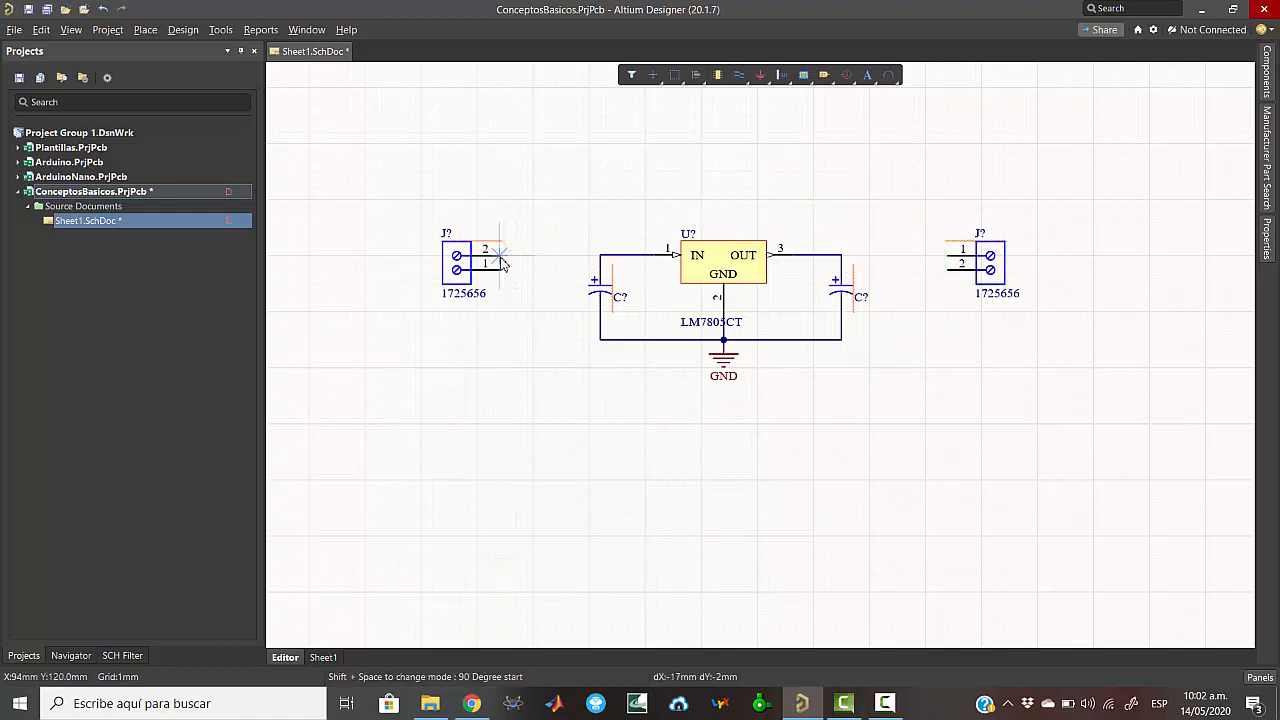
click(600, 257)
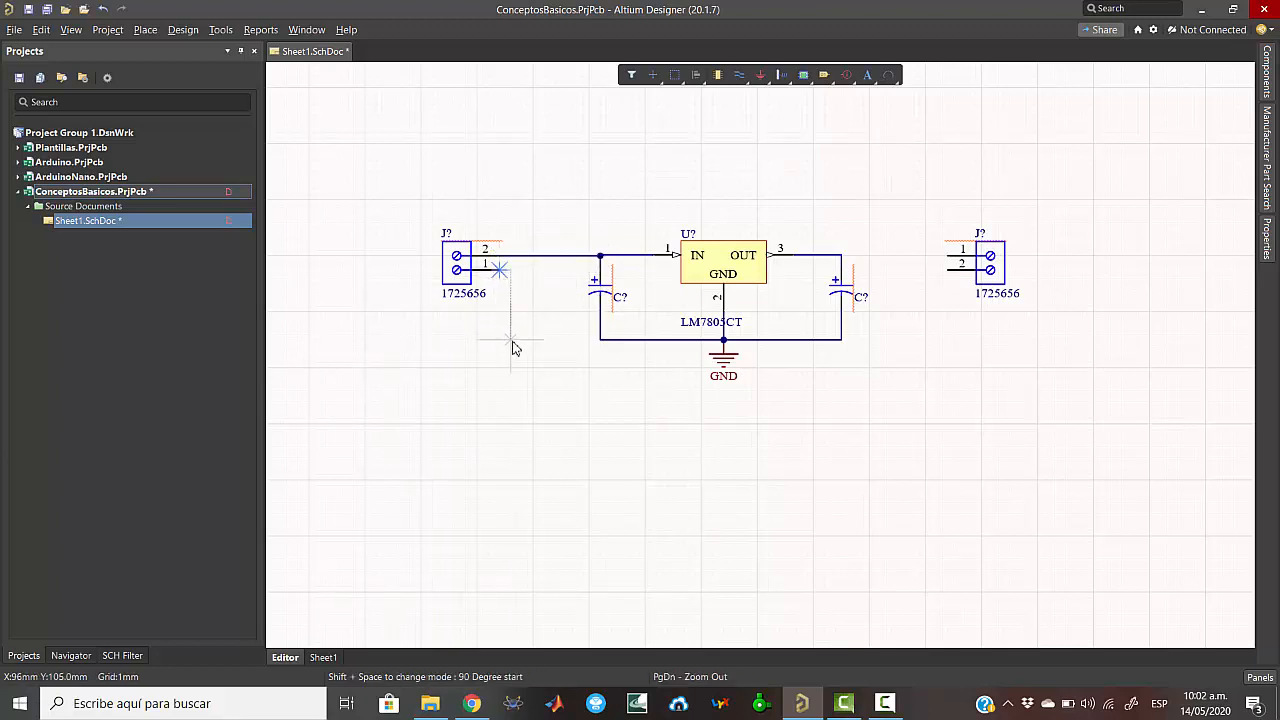
click(600, 340)
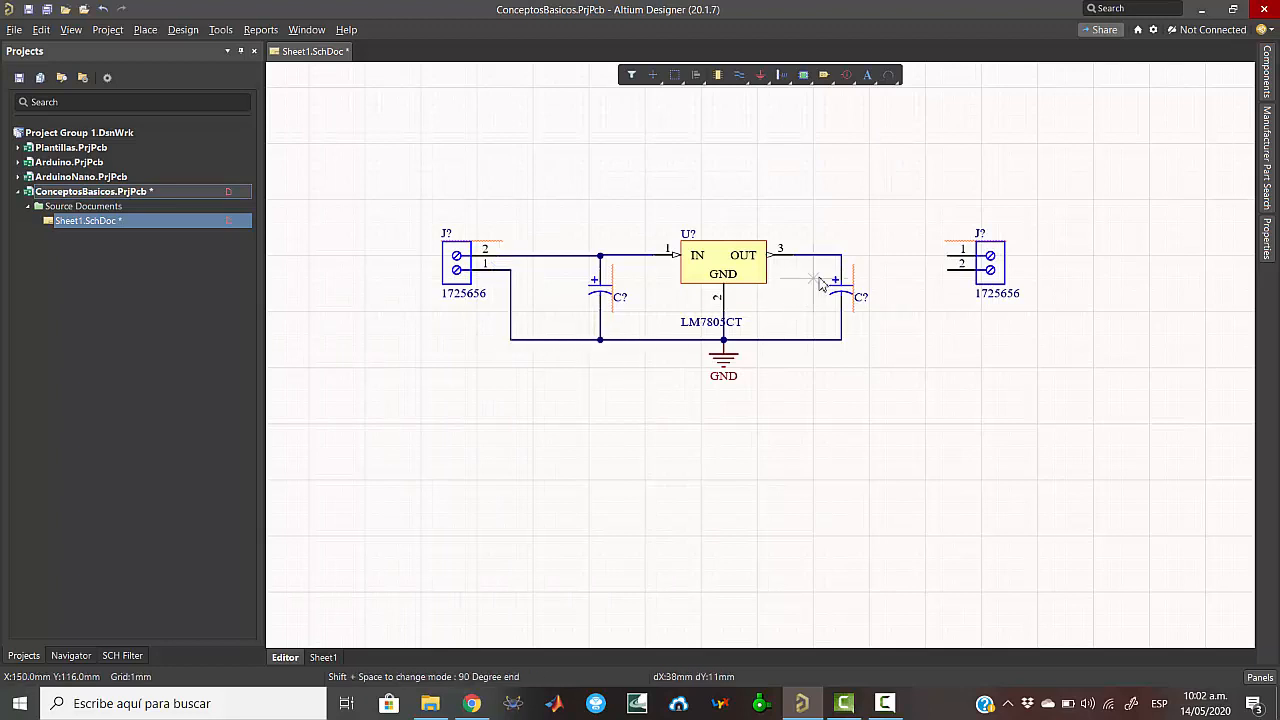
- Wire the right terminal block's pin 1 to the regulator's output wire and its pin 2 to the ground wire
click(841, 255)
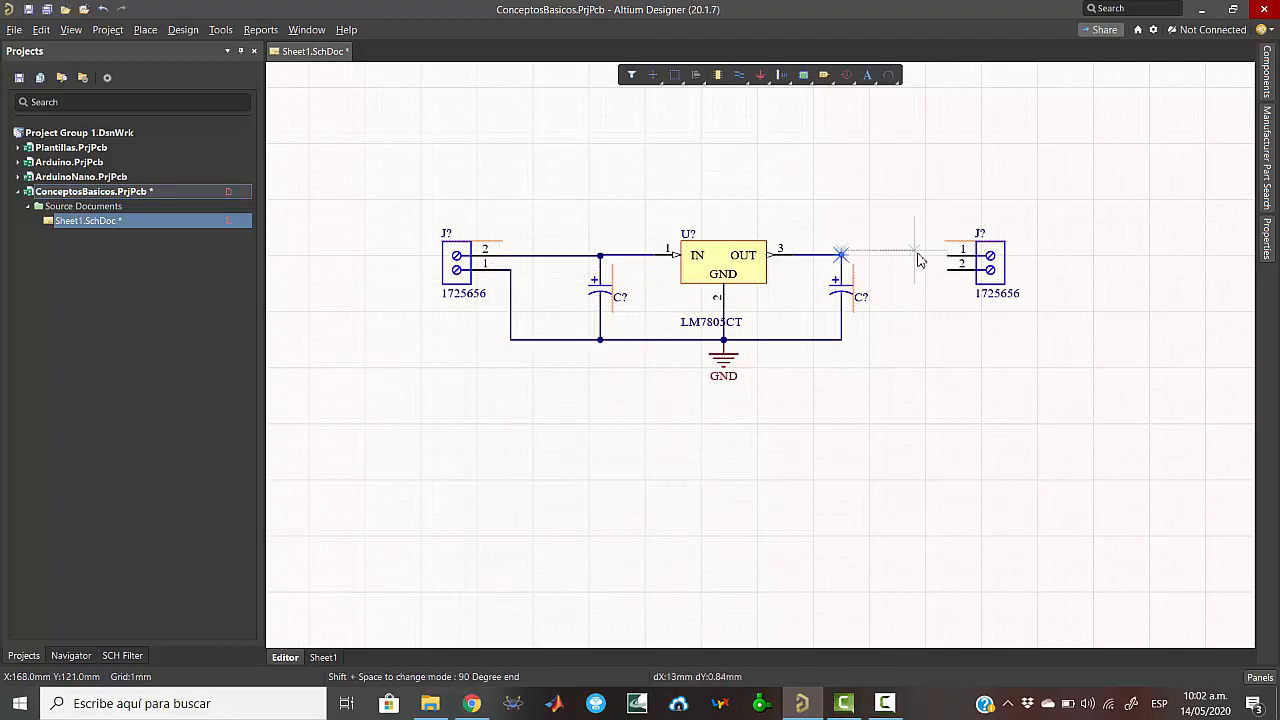
click(947, 255)
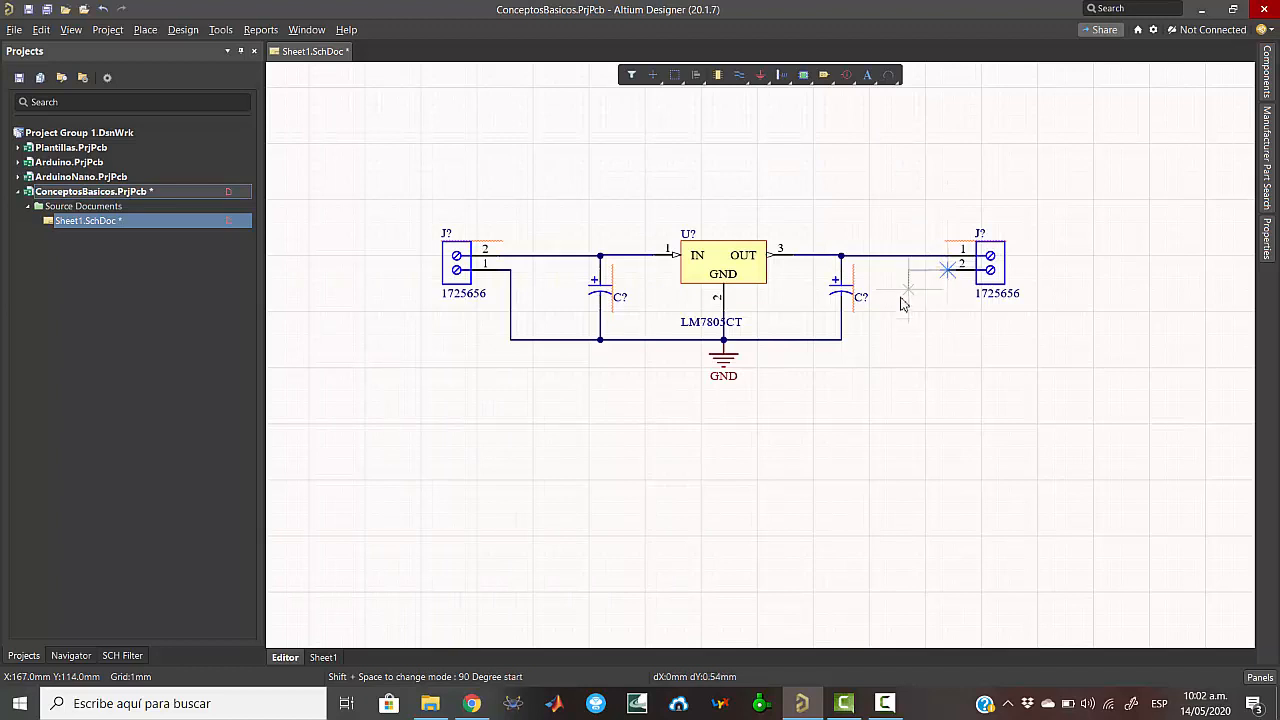
click(903, 340)
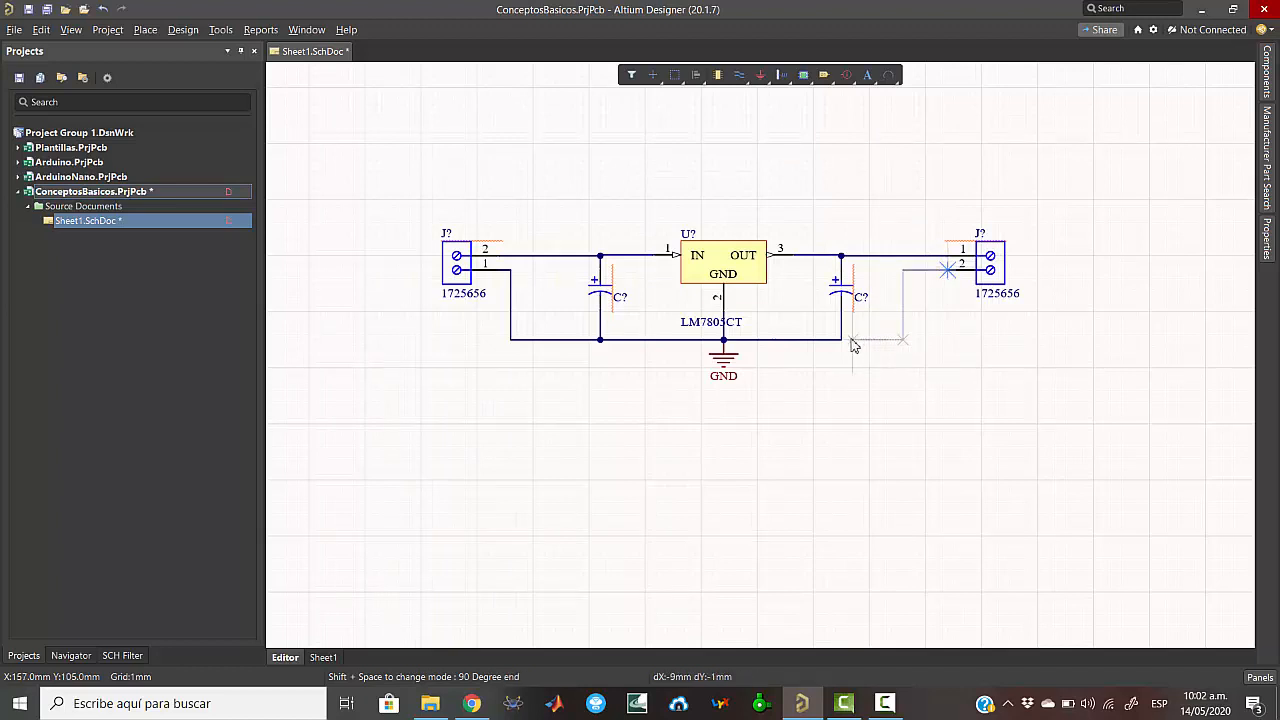
click(841, 340)
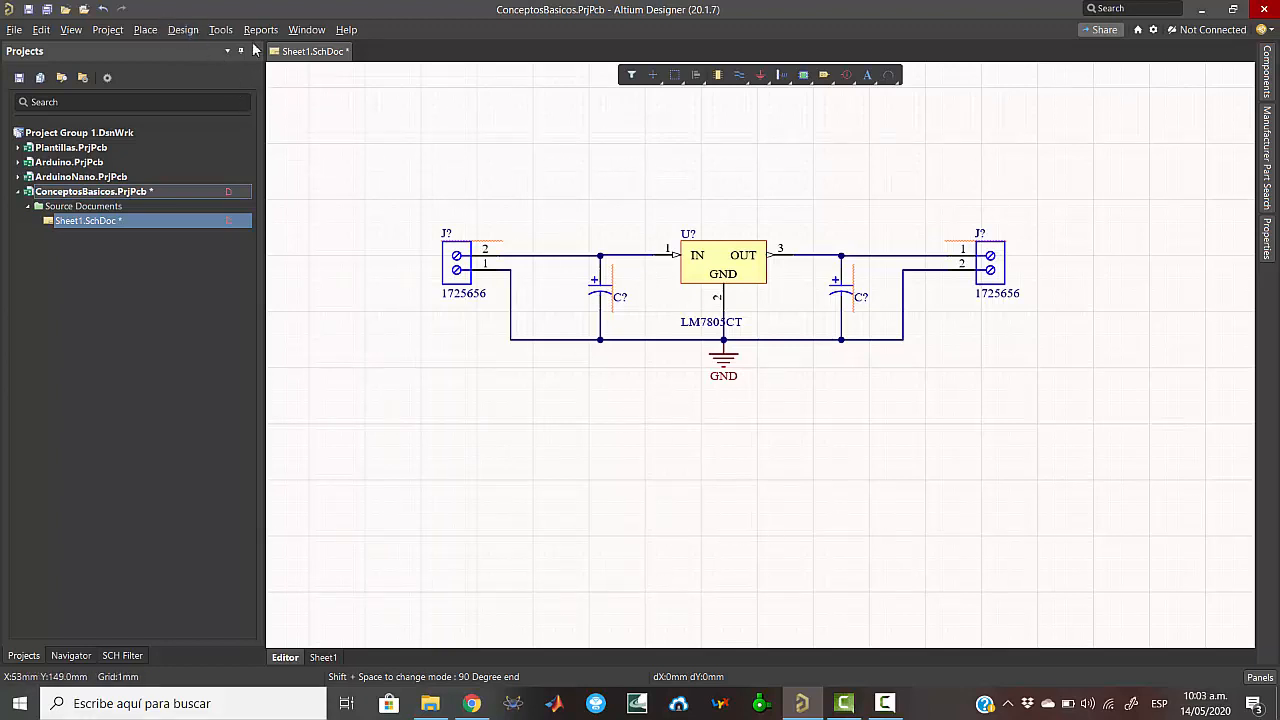
- Open the schematic annotation settings for the sheet's unnumbered component designators
click(222, 31)
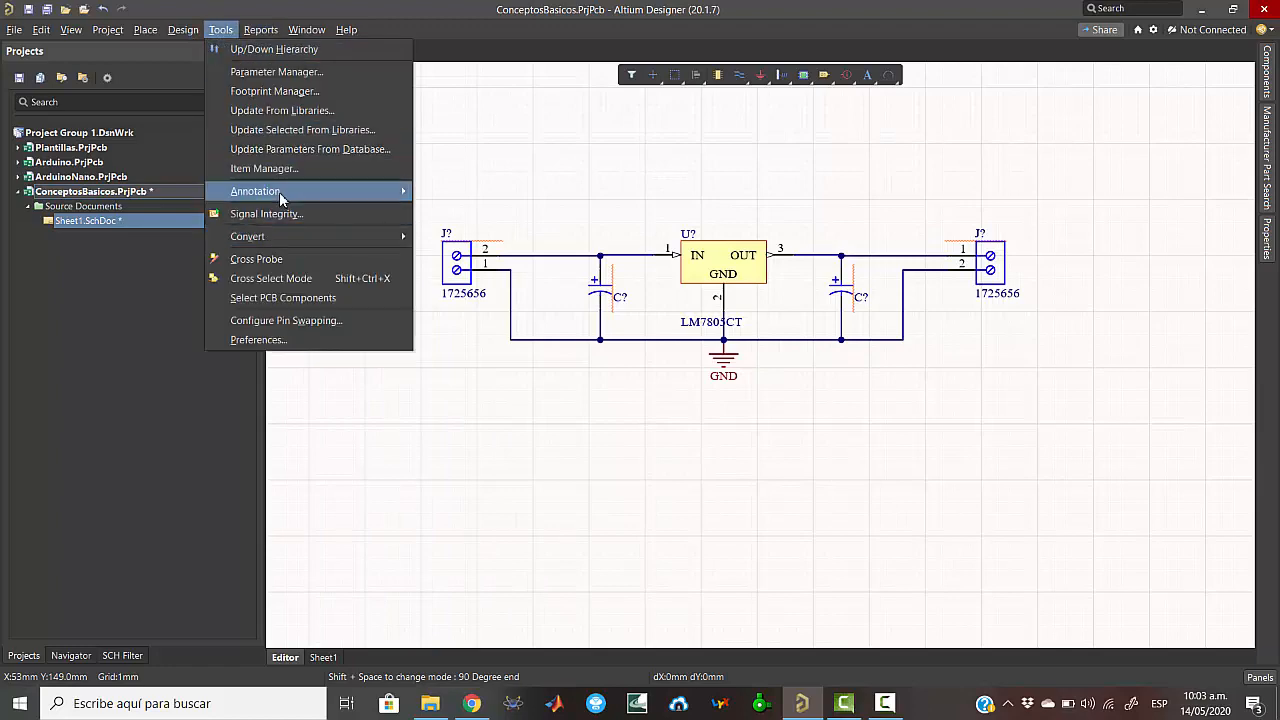
mouse_move(279, 192)
click(470, 191)
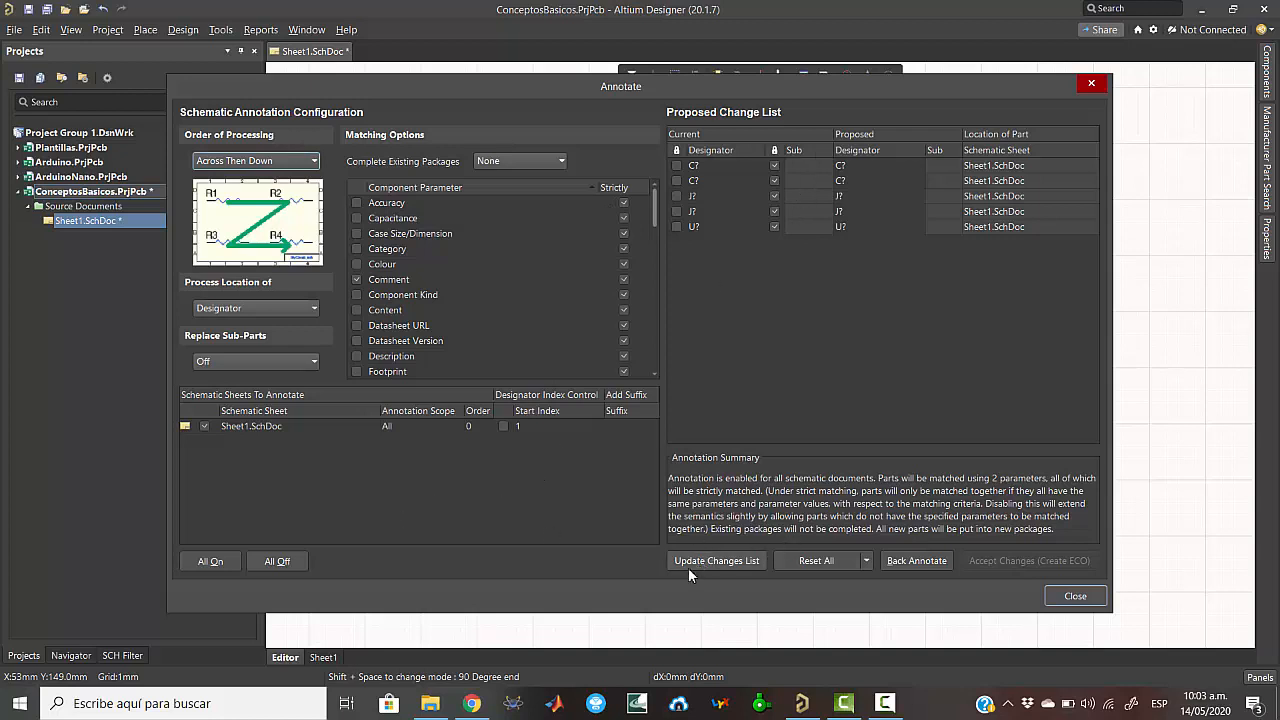
- Compare the Across Then Up and Up Then Across annotation processing orders and return to Across Then Down
click(255, 160)
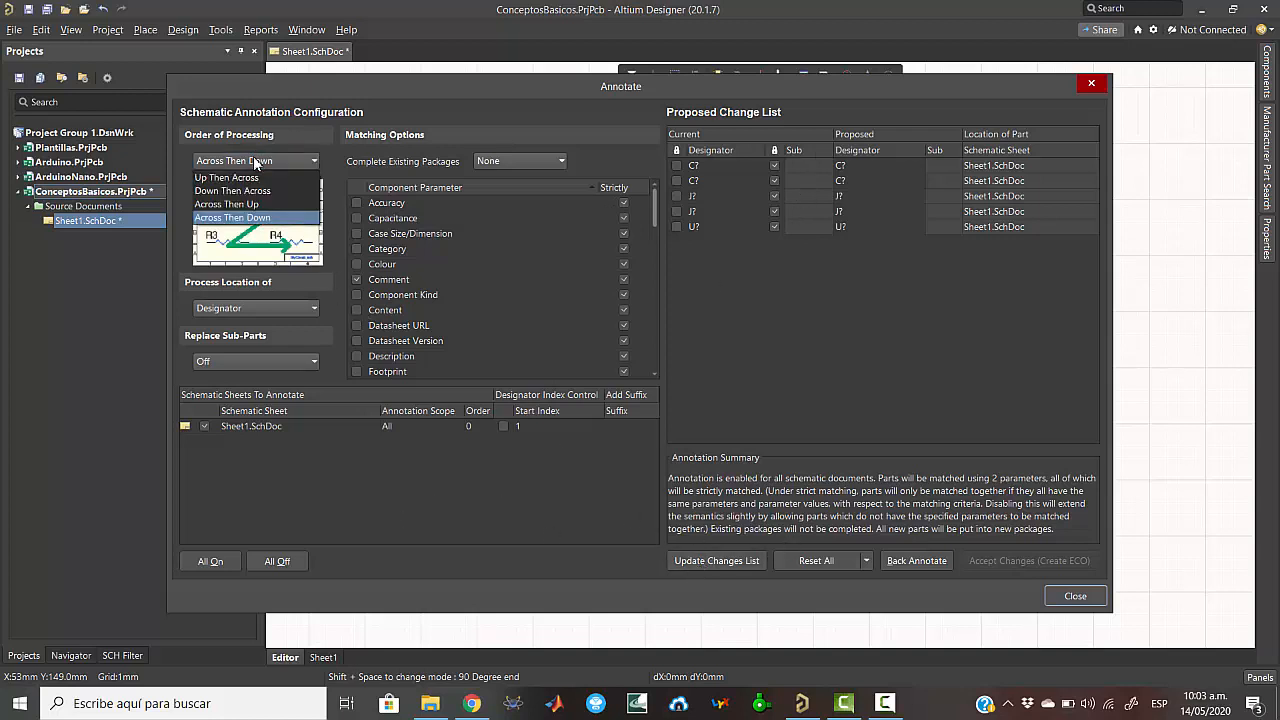
click(238, 194)
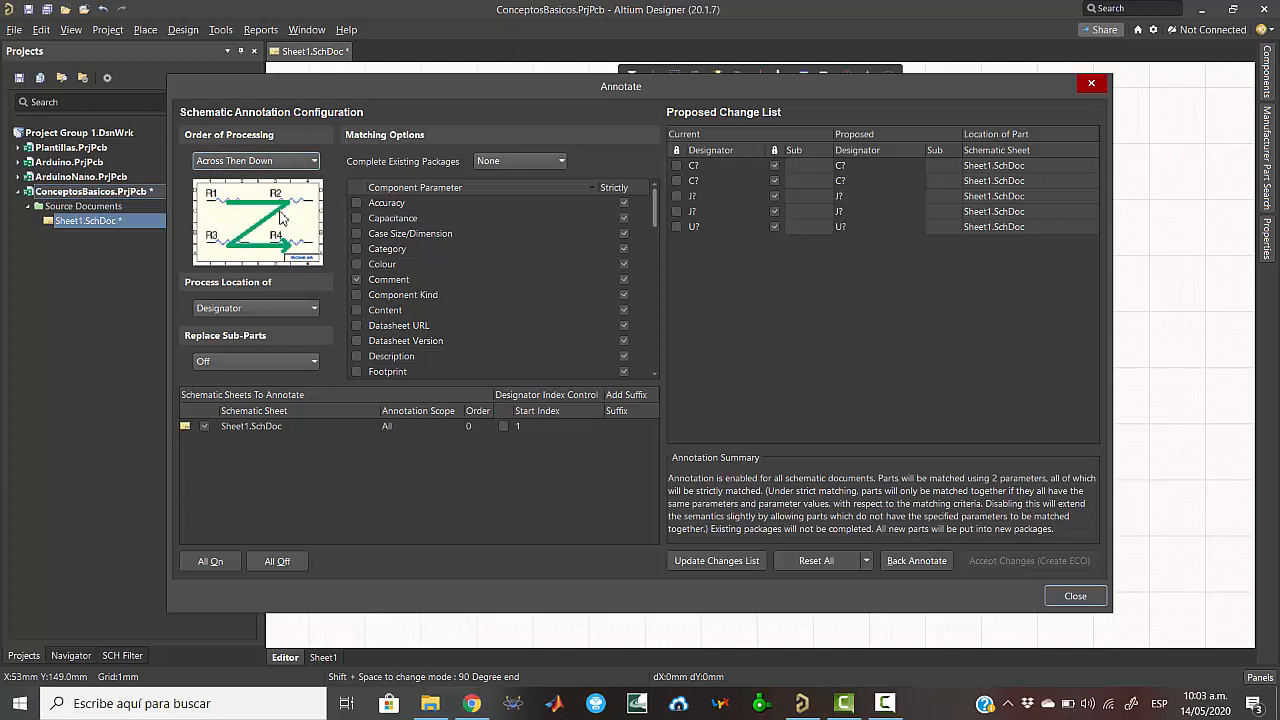
click(300, 163)
click(272, 204)
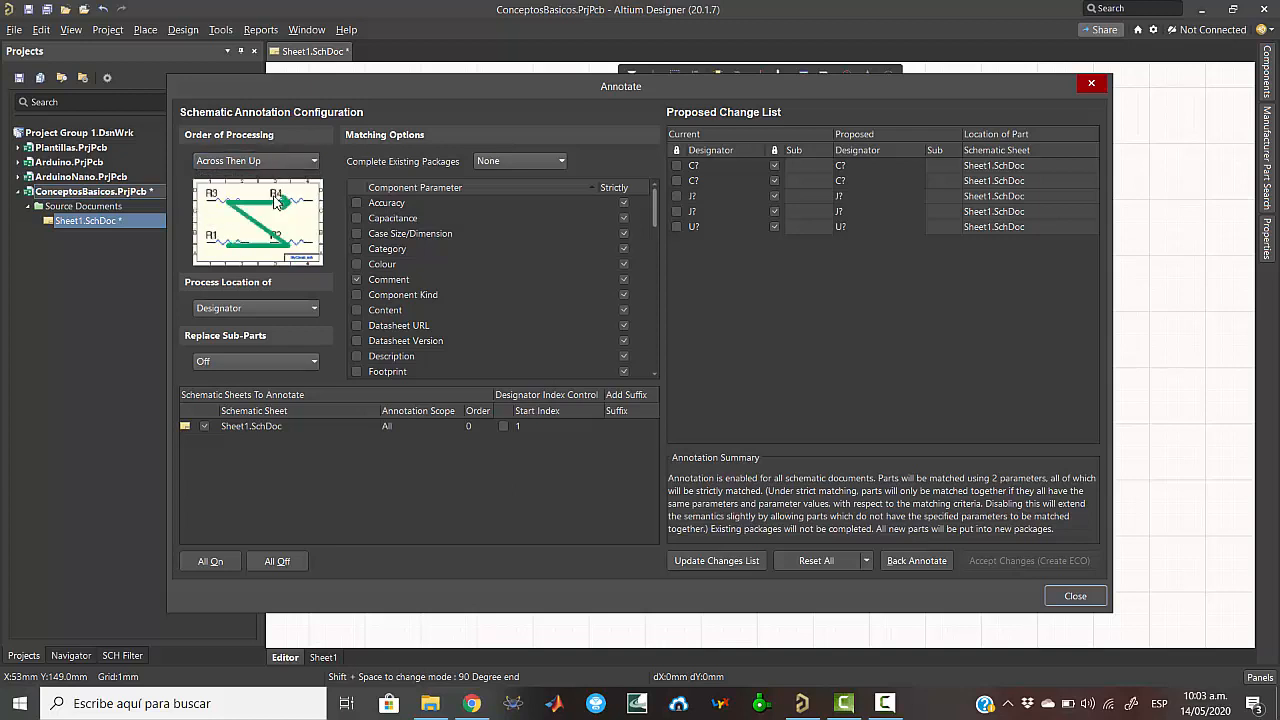
click(262, 162)
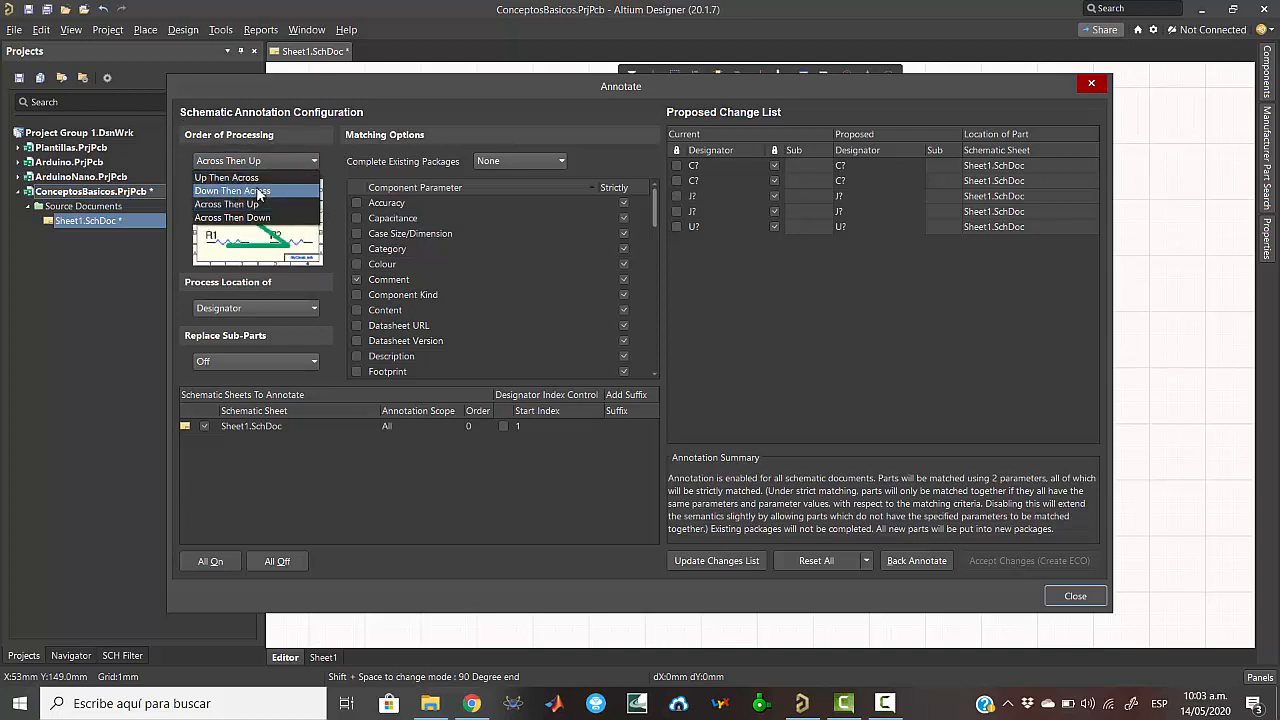
click(270, 174)
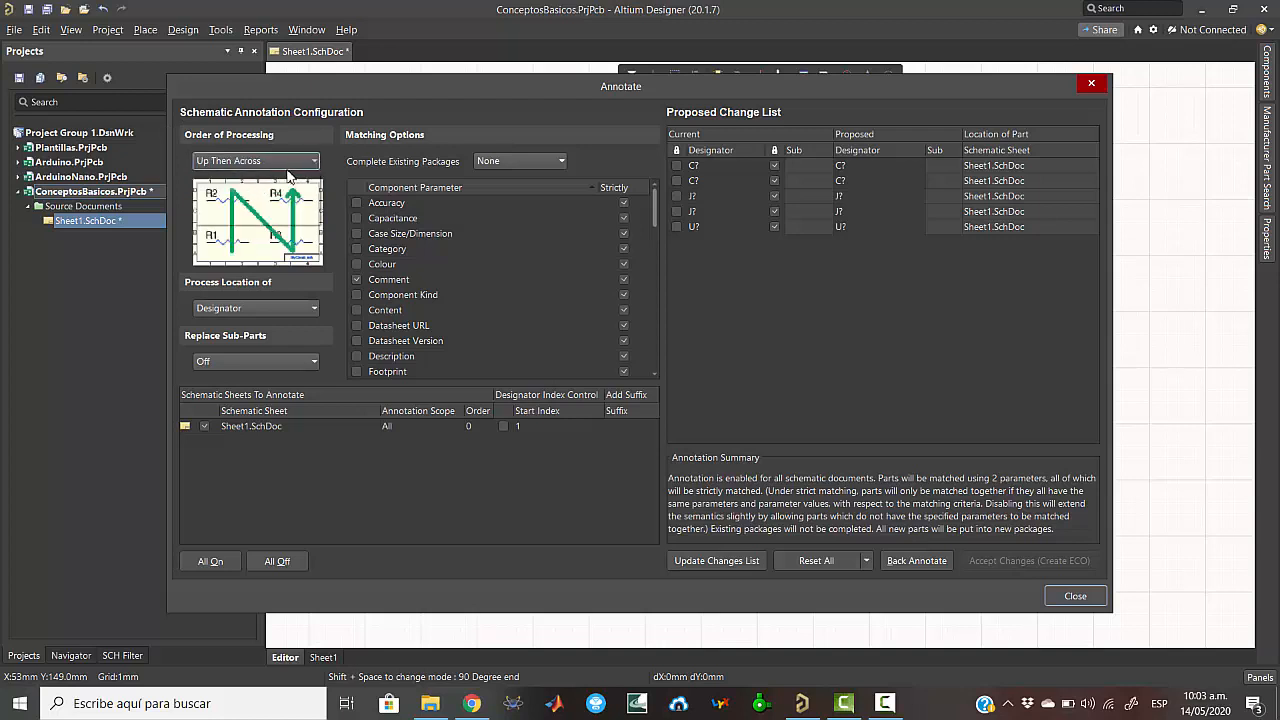
click(290, 162)
click(272, 220)
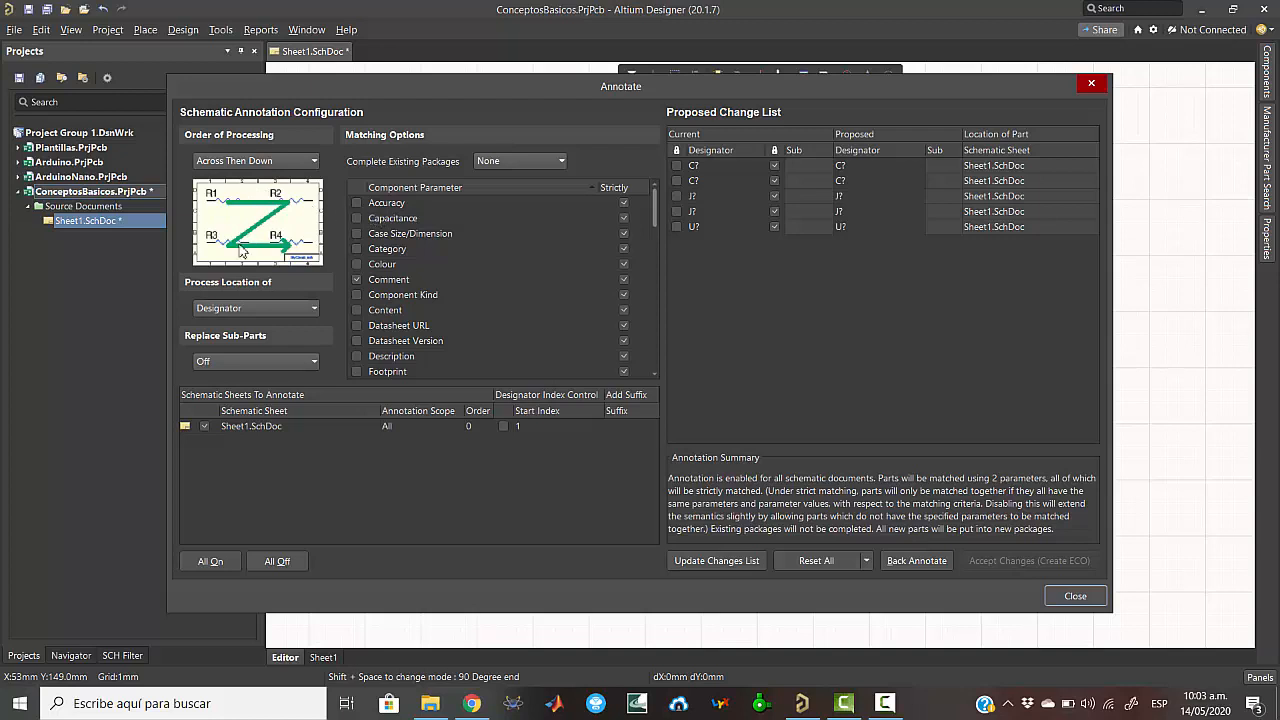
- Generate the proposed designator numbering for all components and execute it through the engineering change order
click(713, 561)
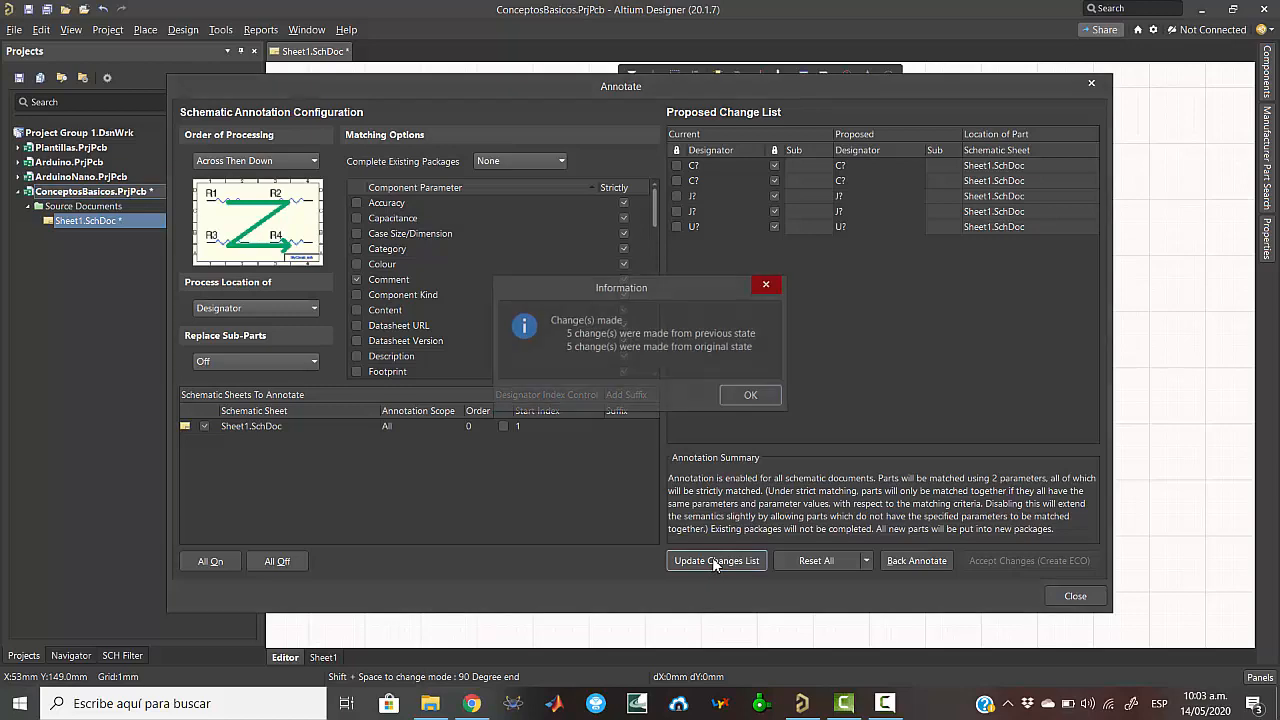
click(745, 397)
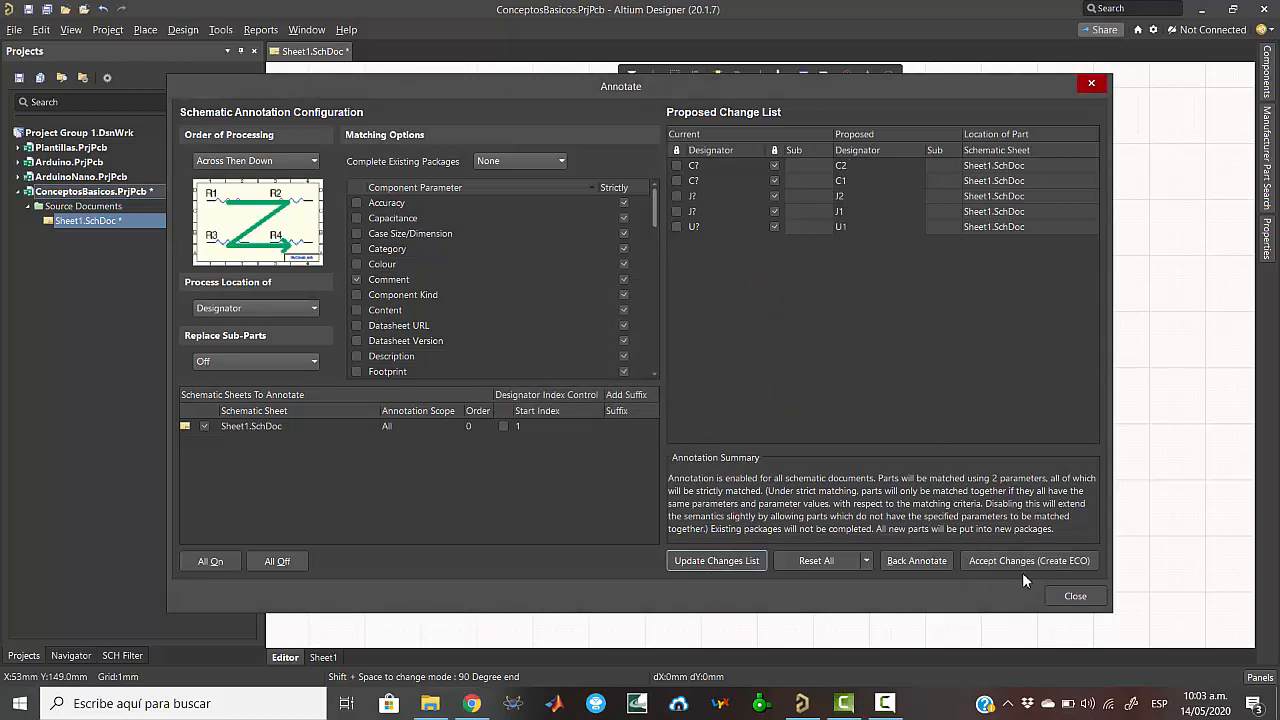
click(996, 560)
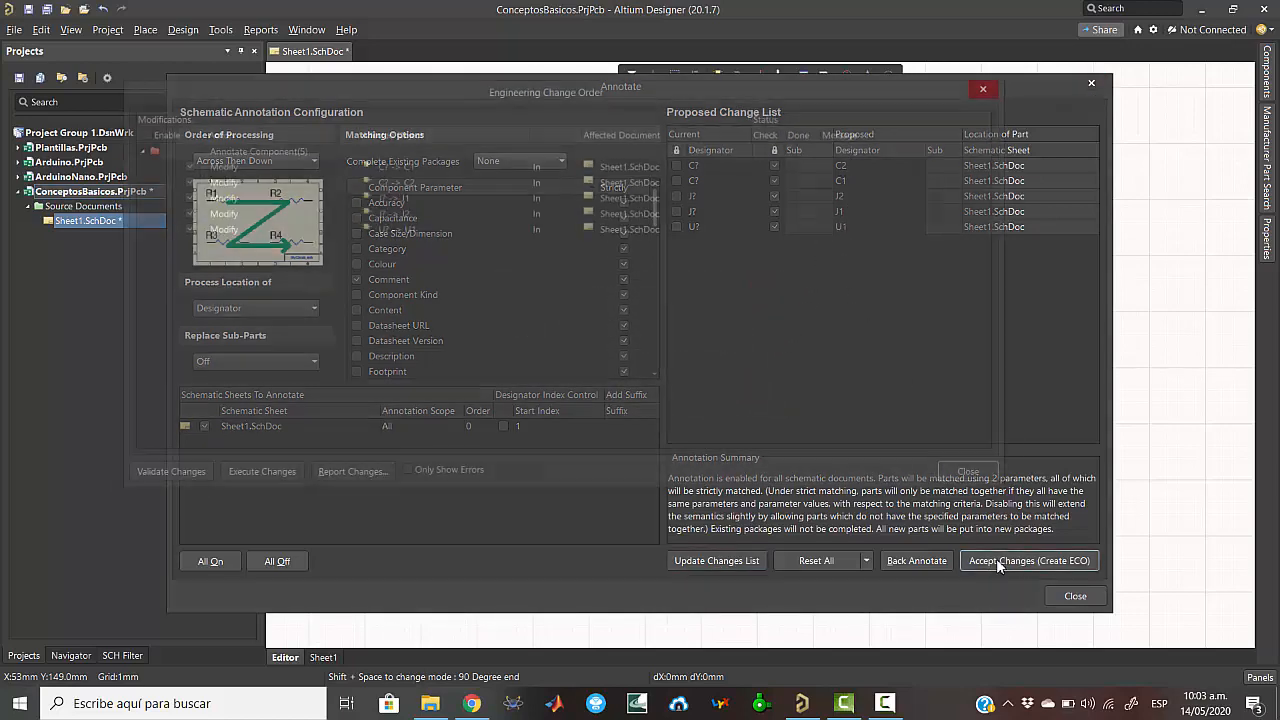
click(243, 475)
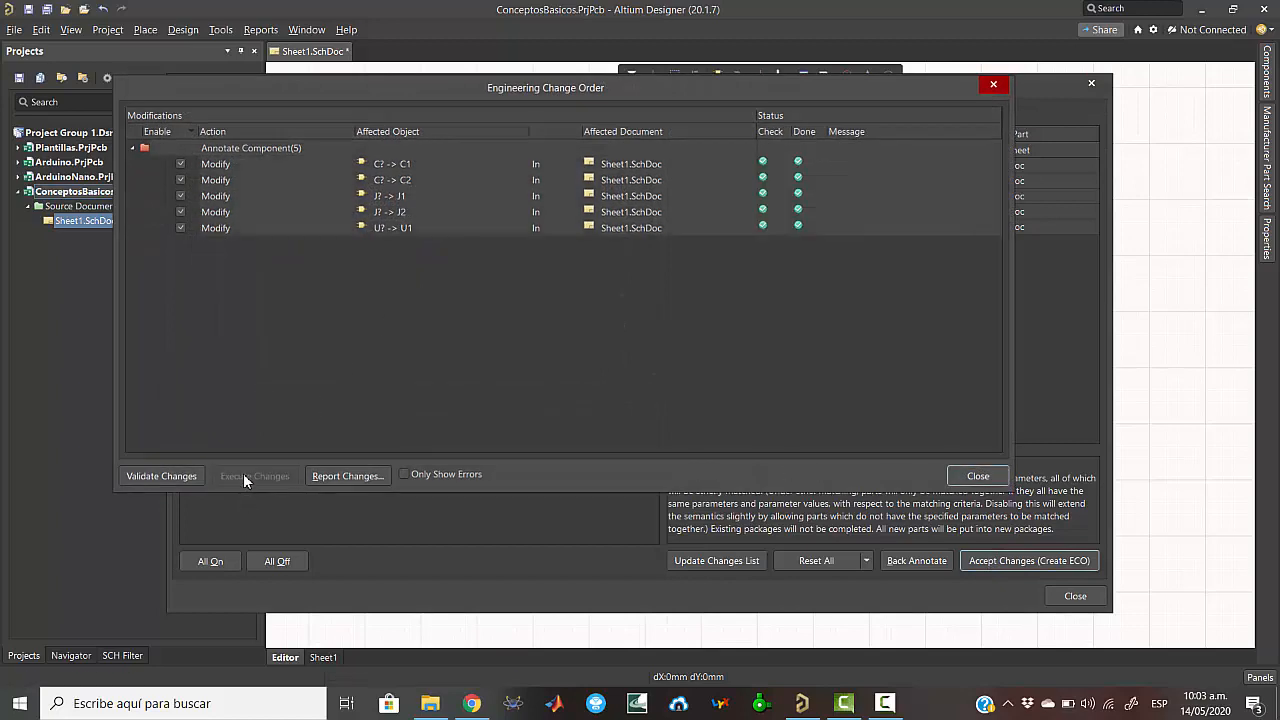
click(970, 476)
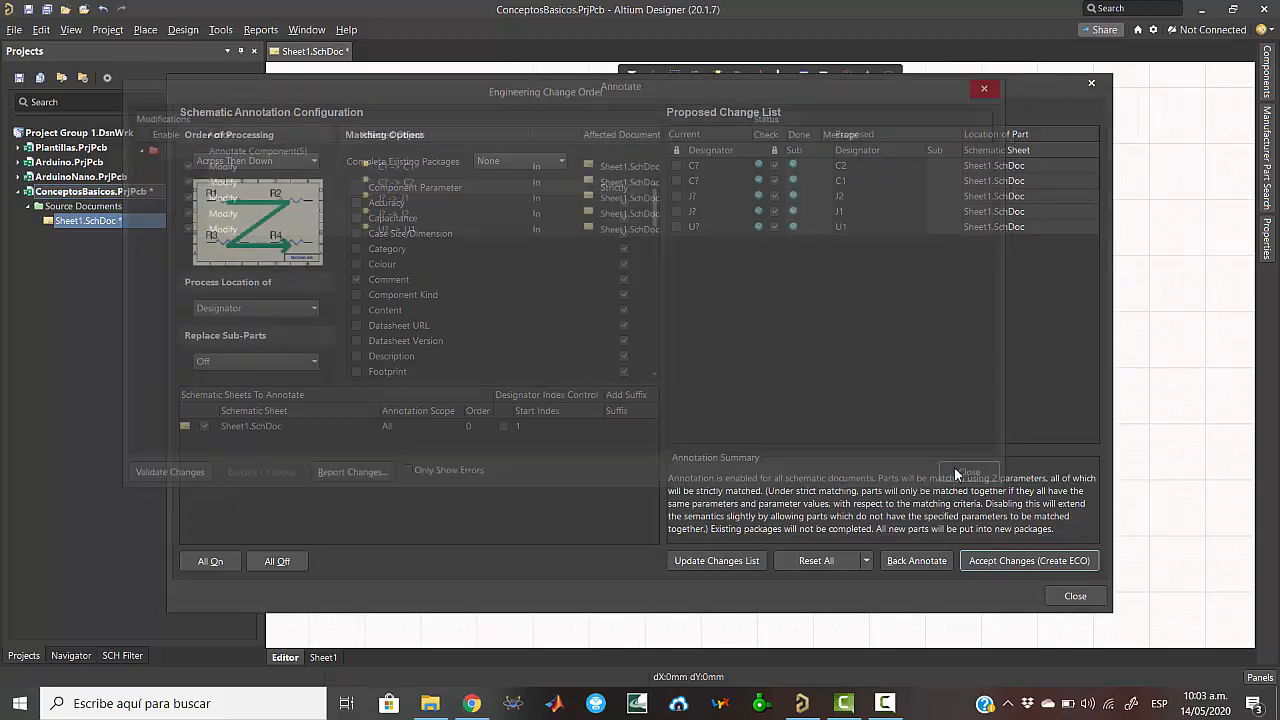
click(1074, 596)
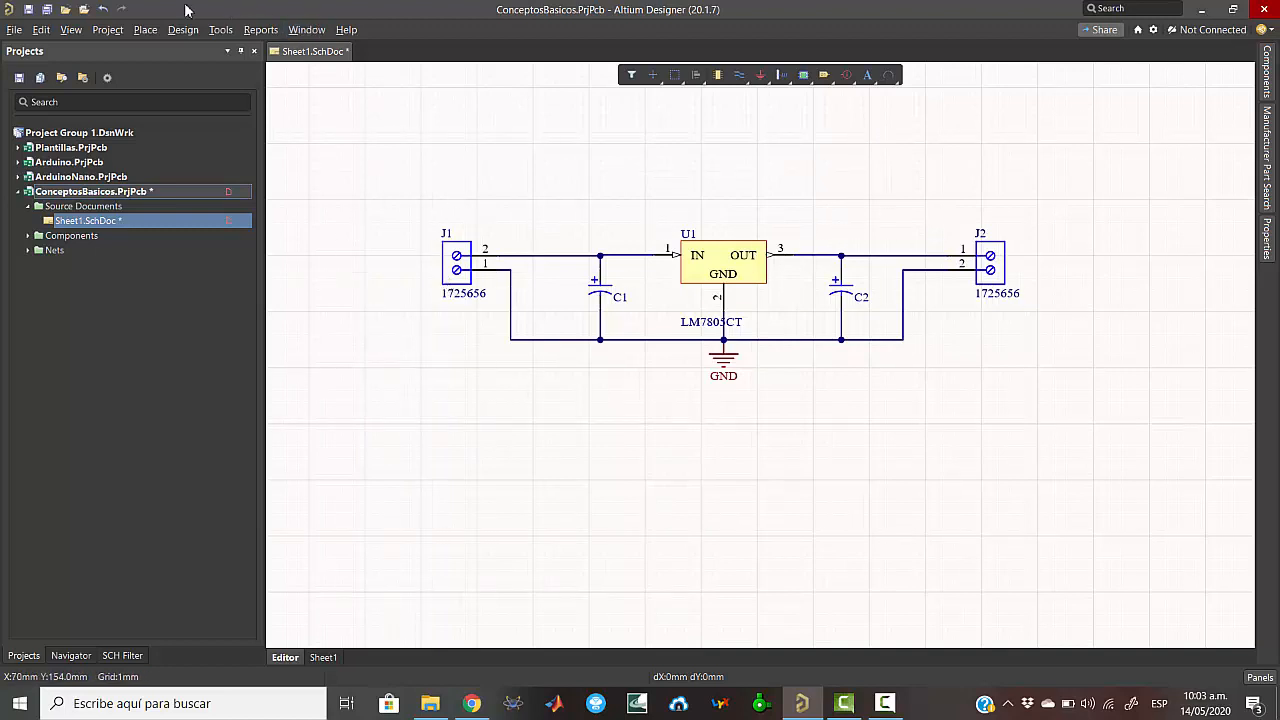
- Save all project documents, naming the schematic Fuente in the ConceptosBasicos folder
click(47, 10)
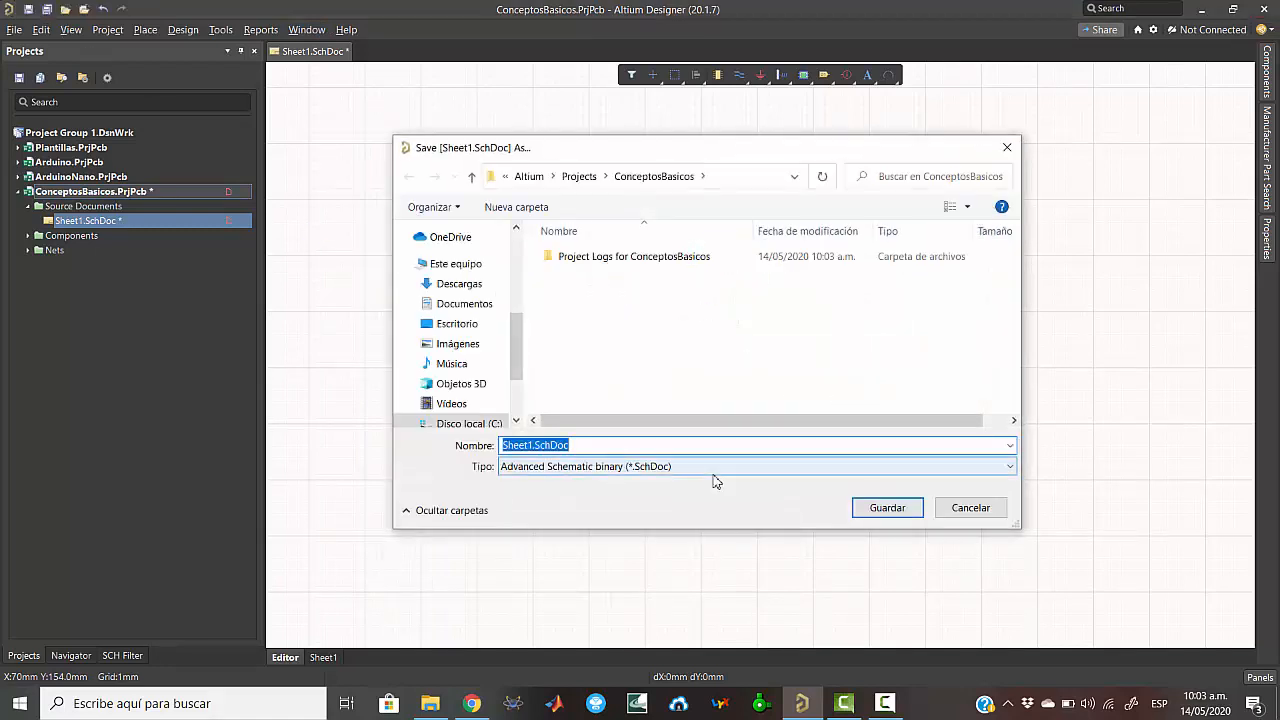
text(P)
key(BackSpace)
key(BackSpace)
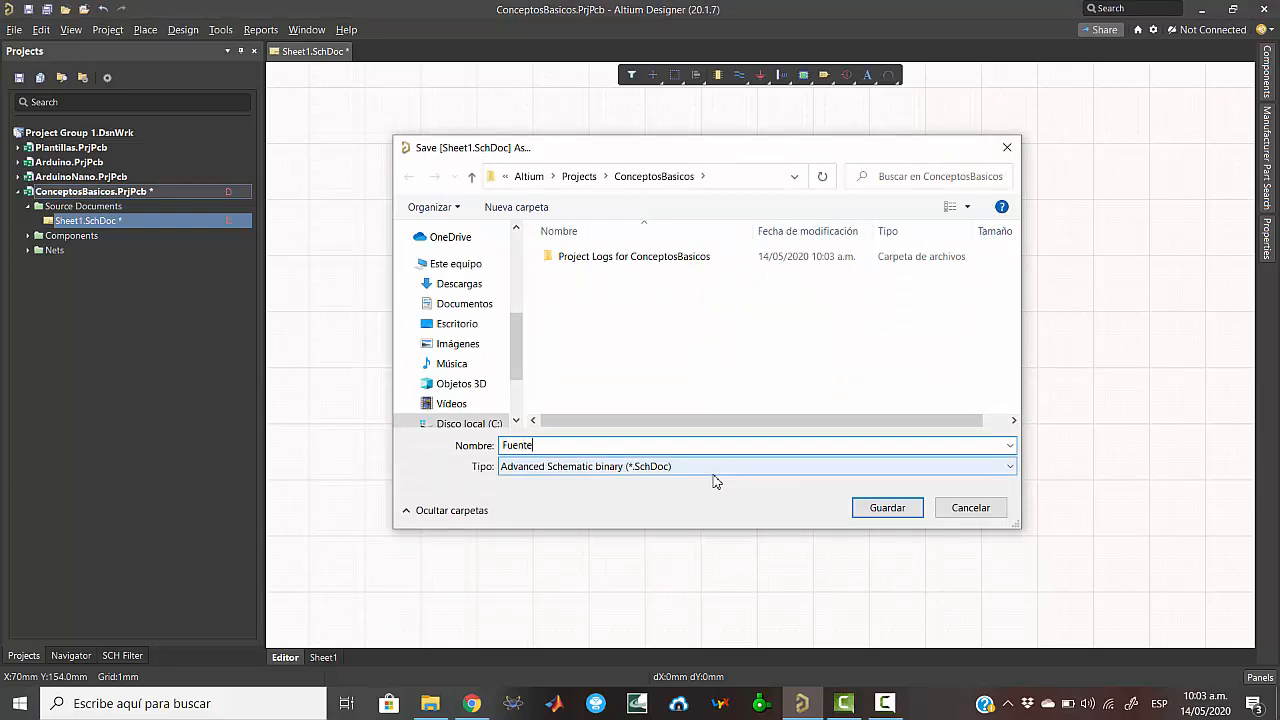
key(Return)
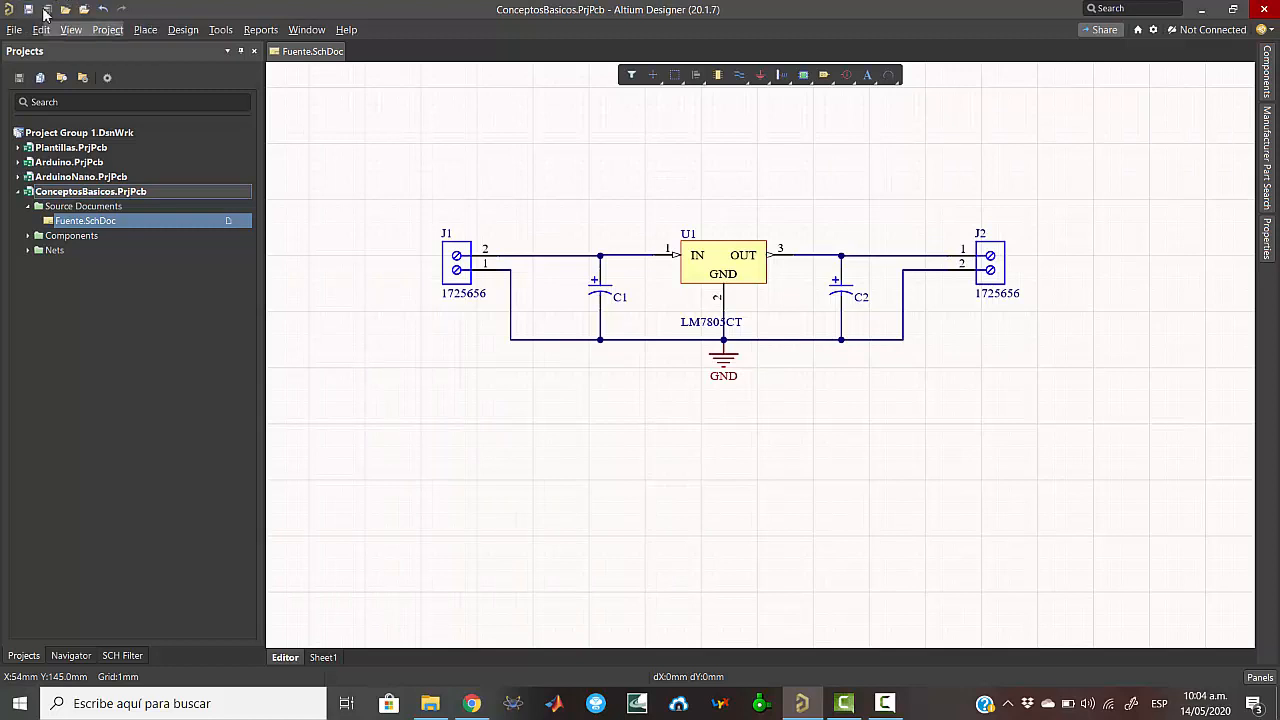
- Add a new PCB document to the ConceptosBasicos project
right_click(114, 193)
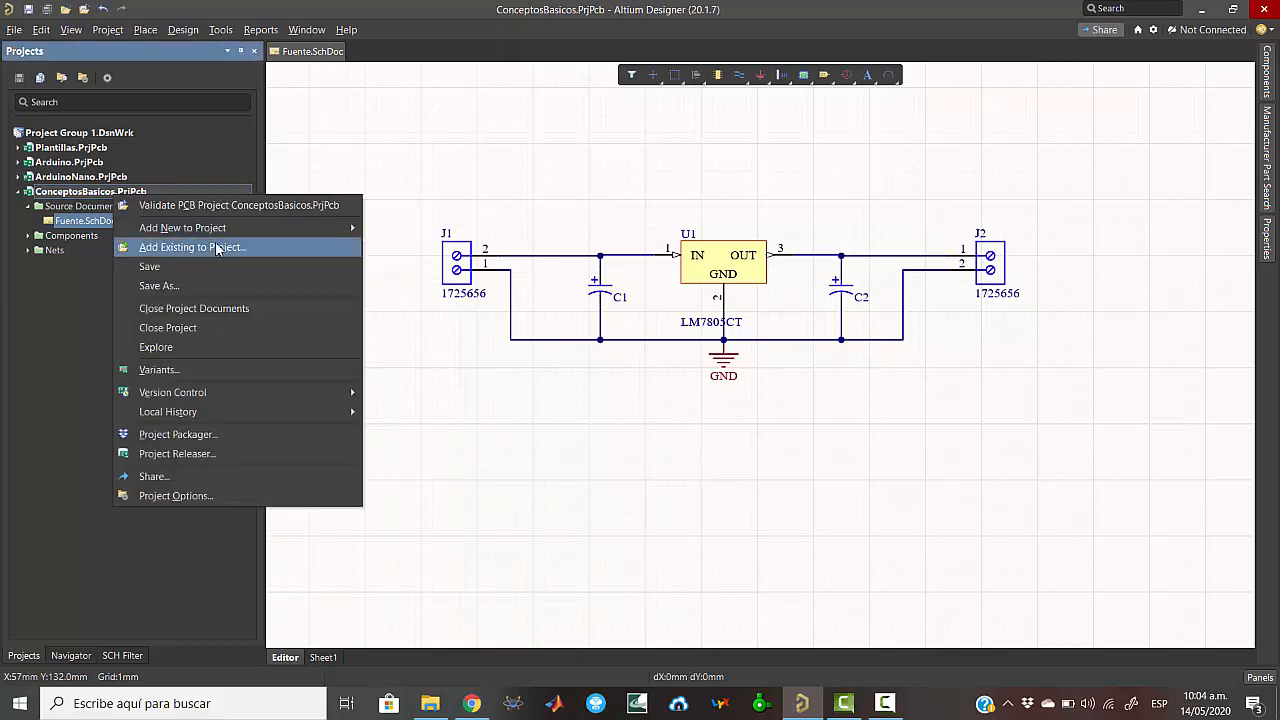
mouse_move(221, 229)
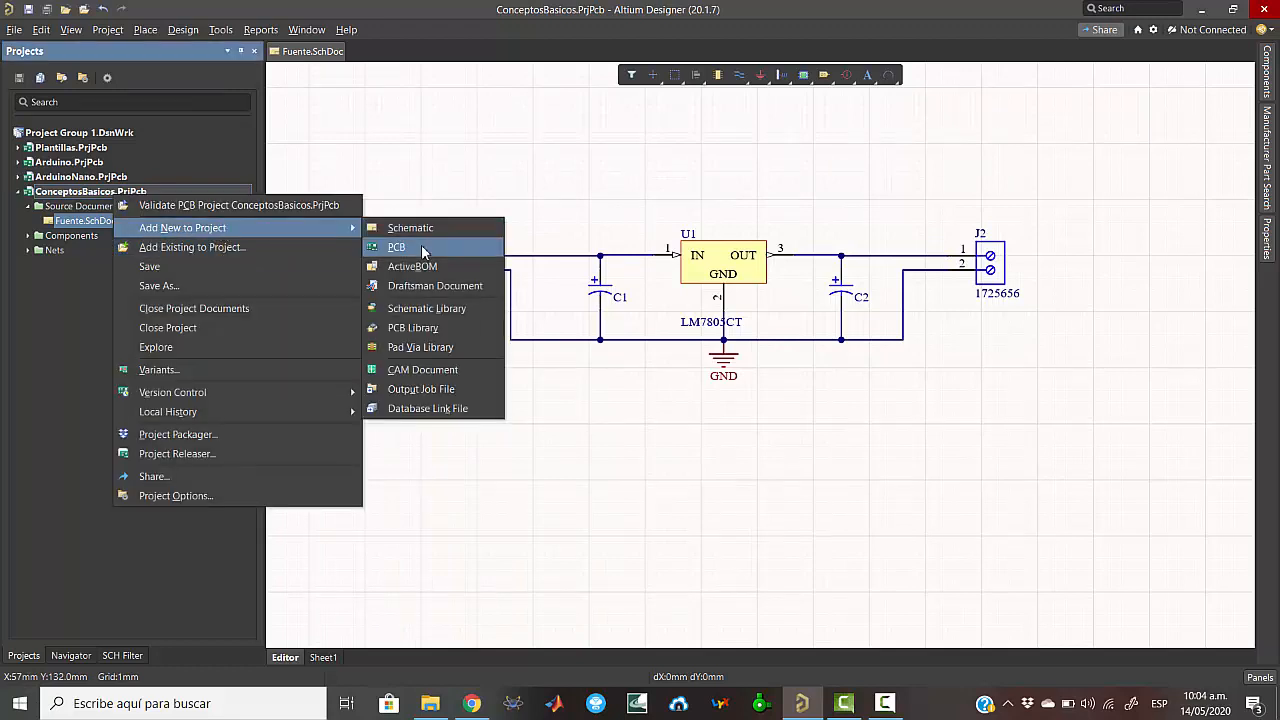
click(422, 248)
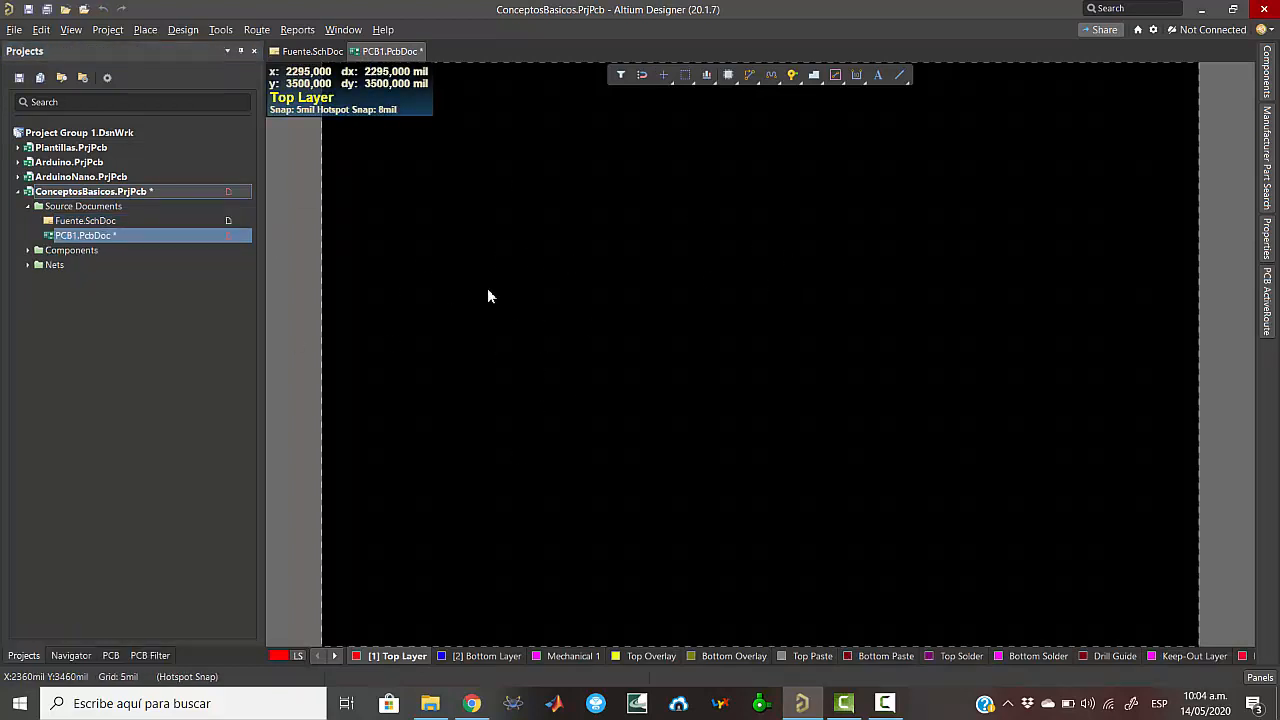
- Create outline primitives from the board shape on the Mechanical 1 layer with a 47.244 mil width
click(224, 31)
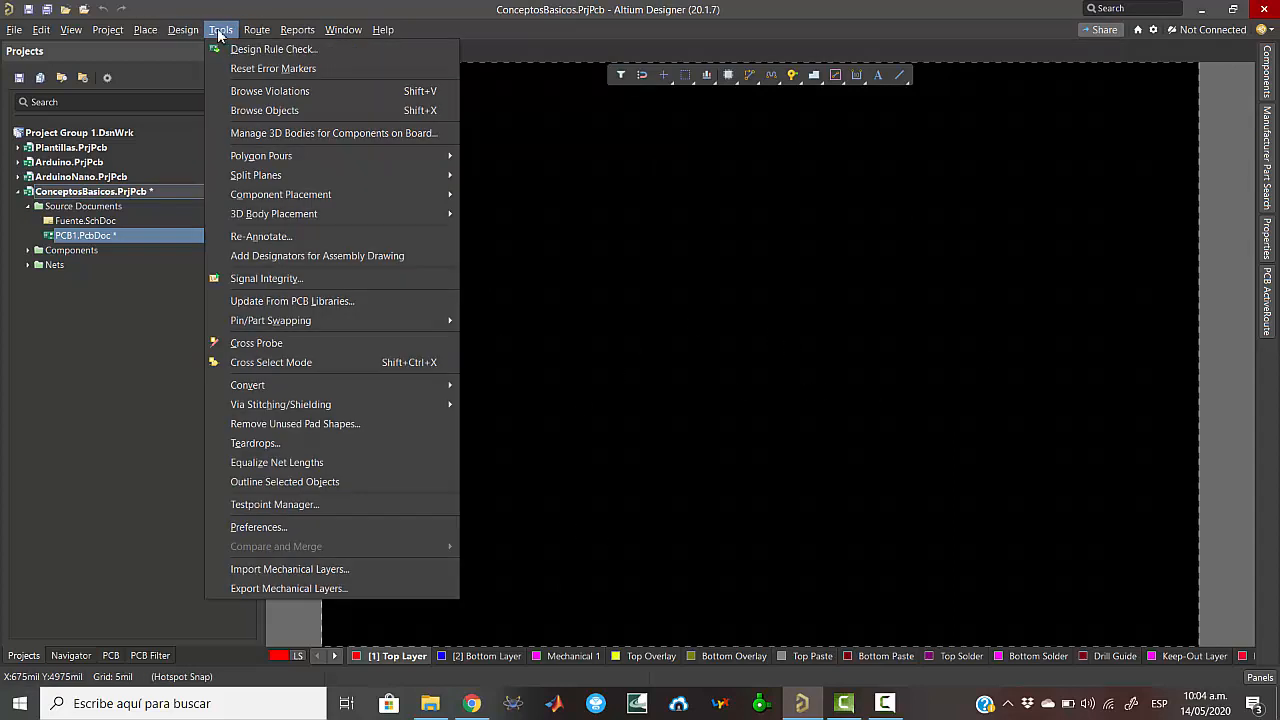
mouse_move(199, 32)
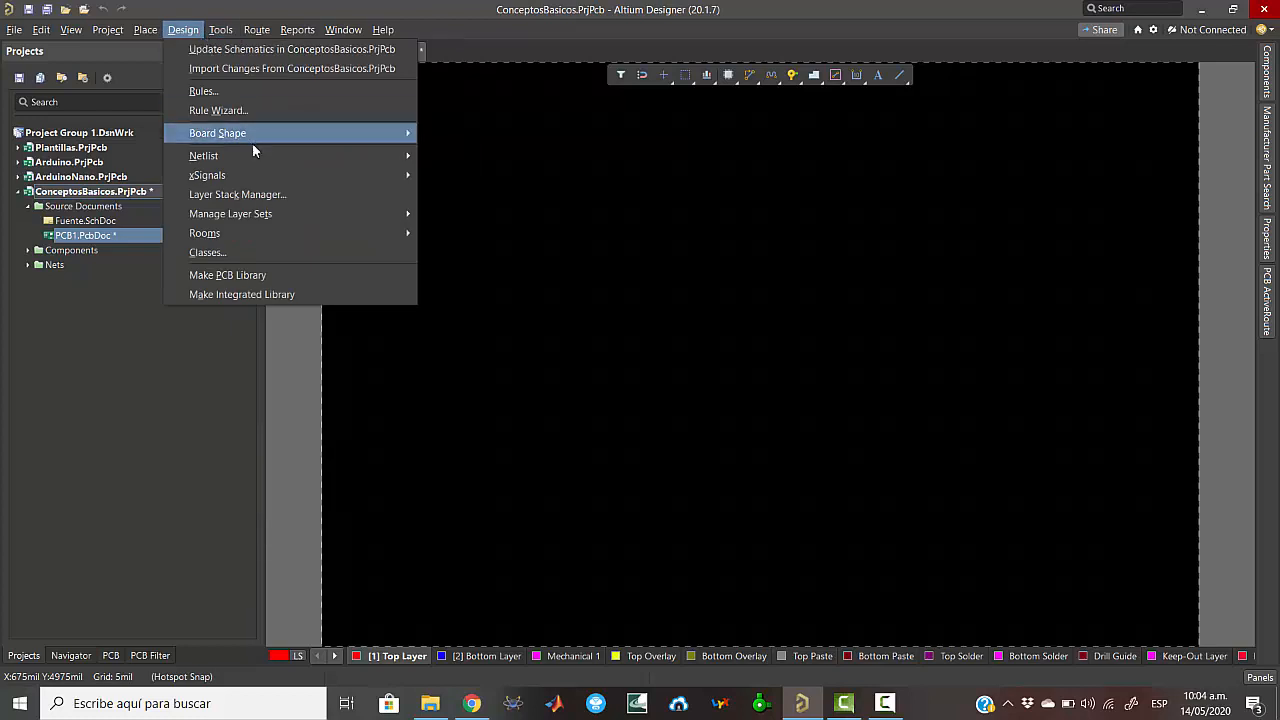
mouse_move(250, 142)
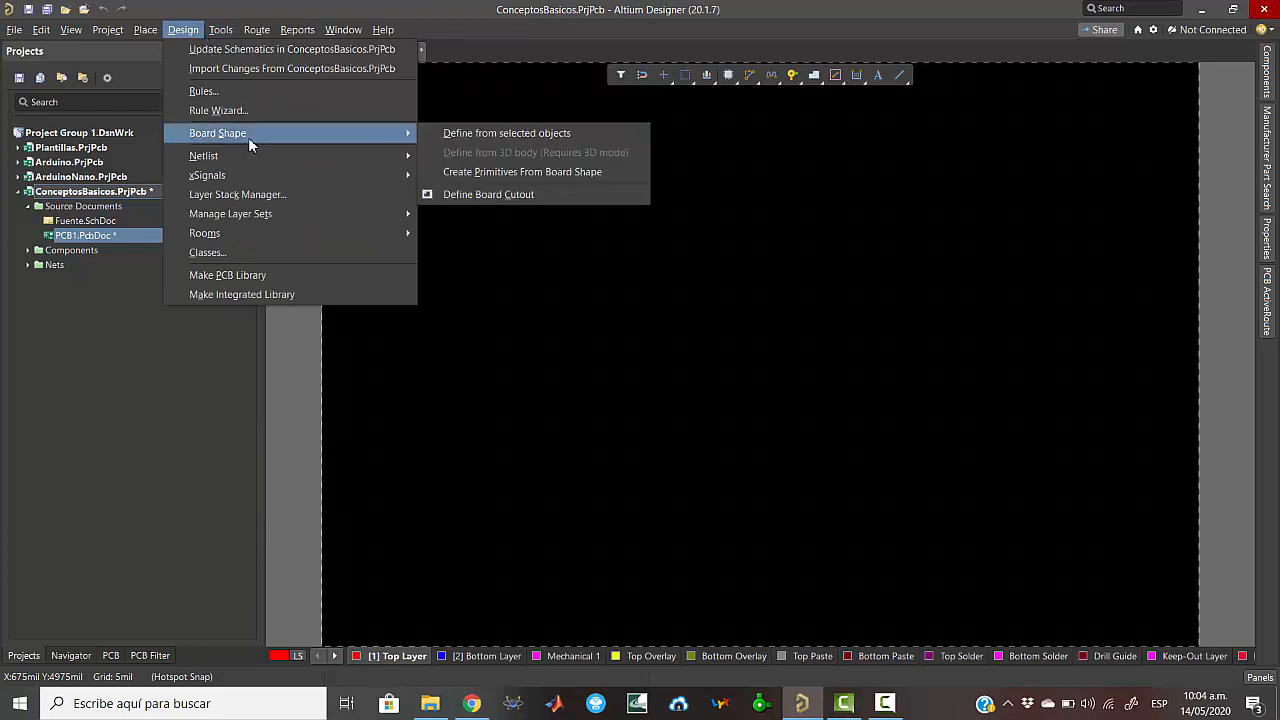
click(498, 171)
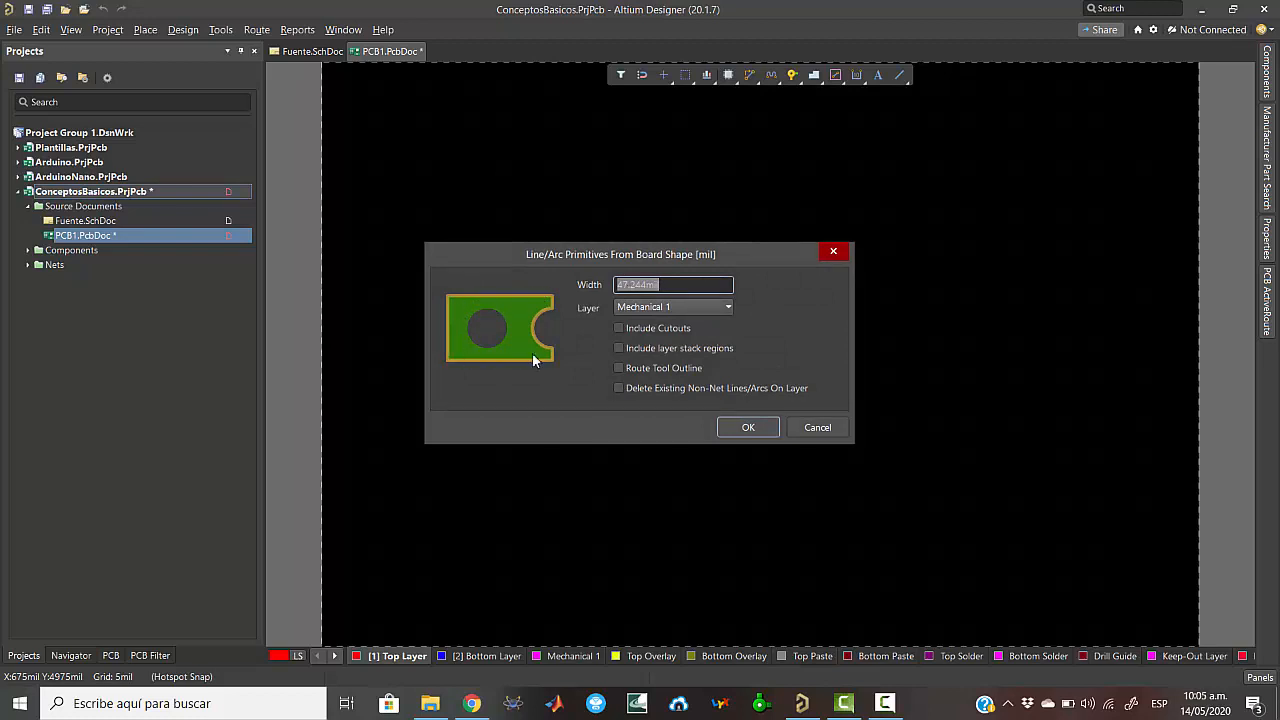
click(682, 307)
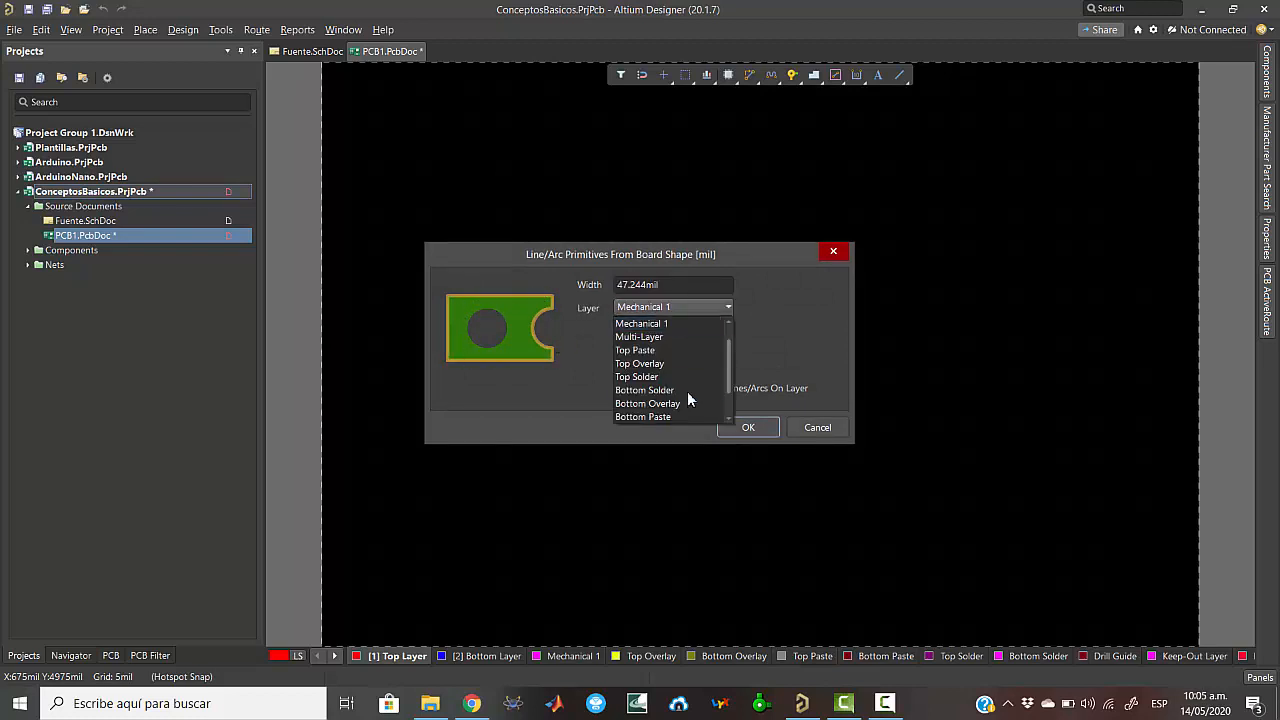
click(682, 324)
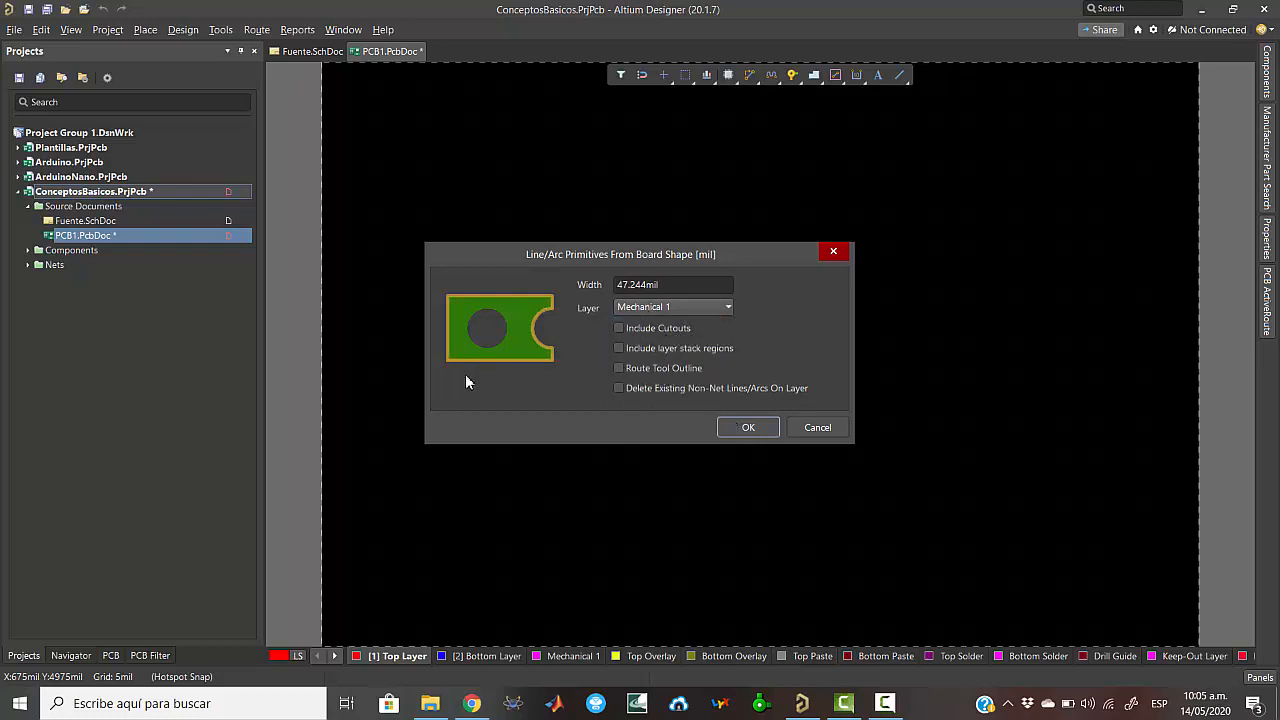
click(742, 428)
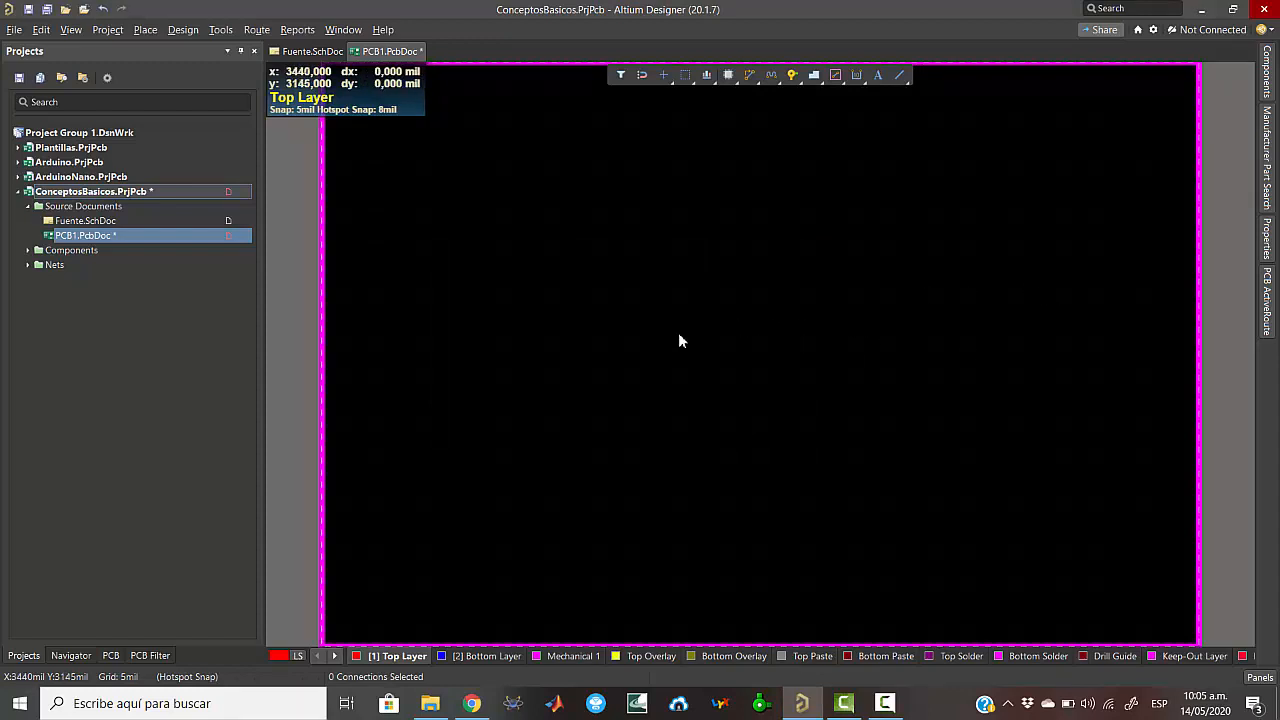
- Inspect the empty board in 3D and return to the 2D layout view
key(3)
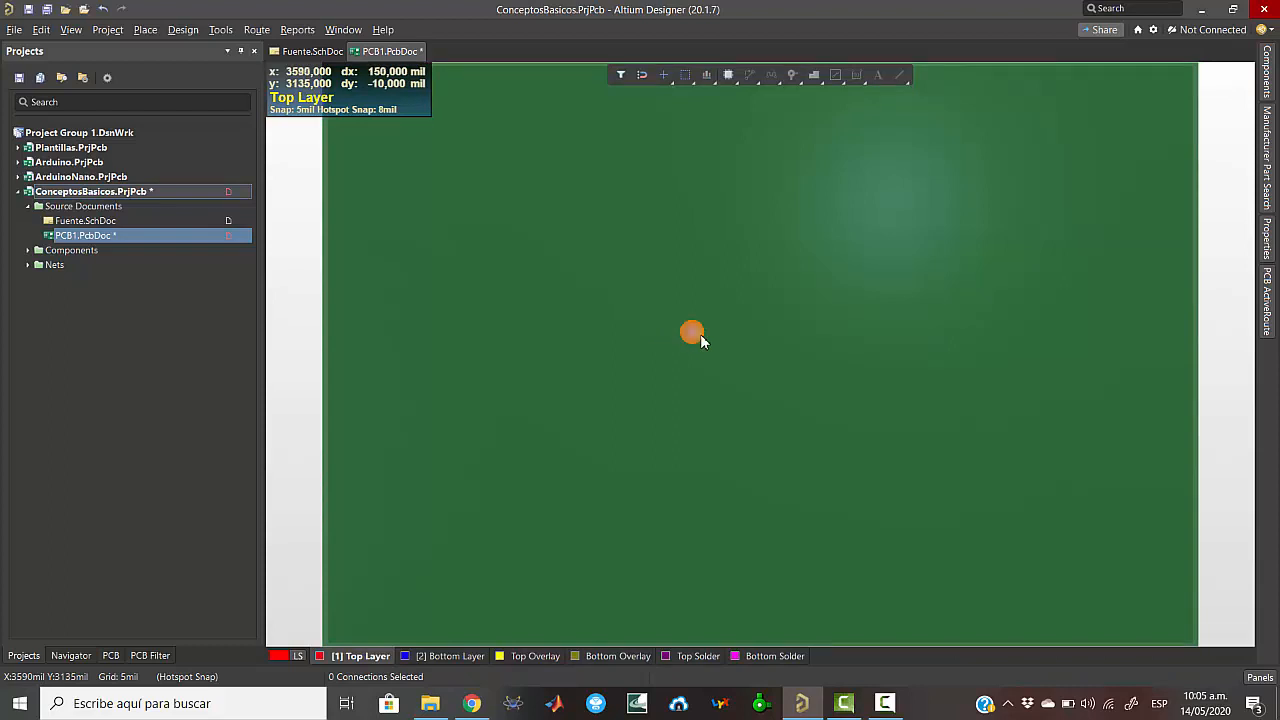
scroll(701, 335, up, 1)
scroll(701, 335, down, 4)
scroll(701, 335, up, 4)
scroll(701, 335, down, 2)
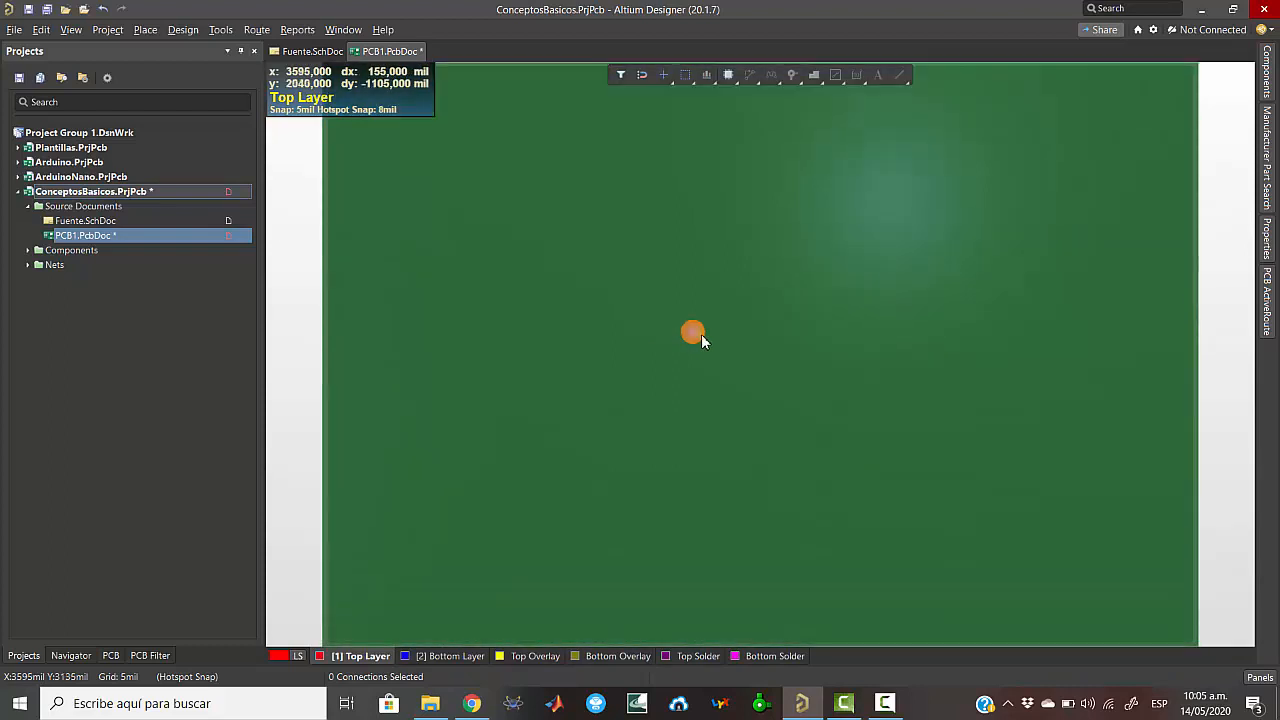
scroll(730, 332, up, 1)
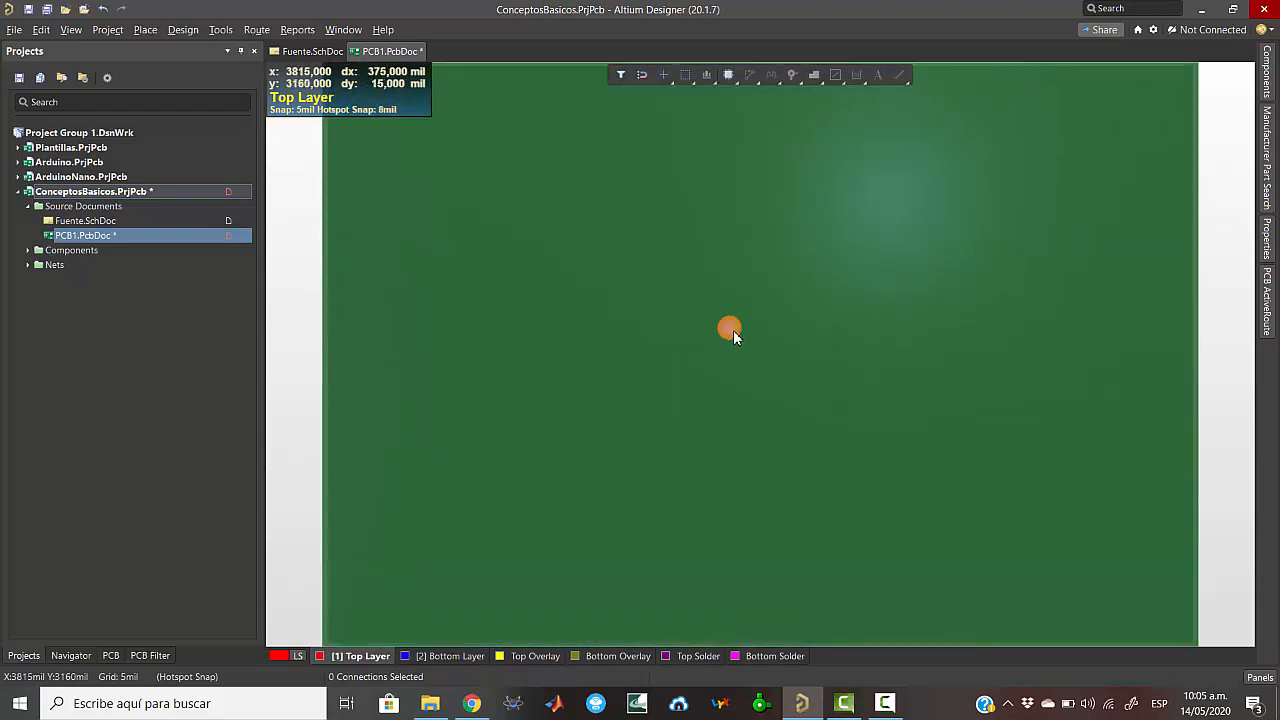
key(2)
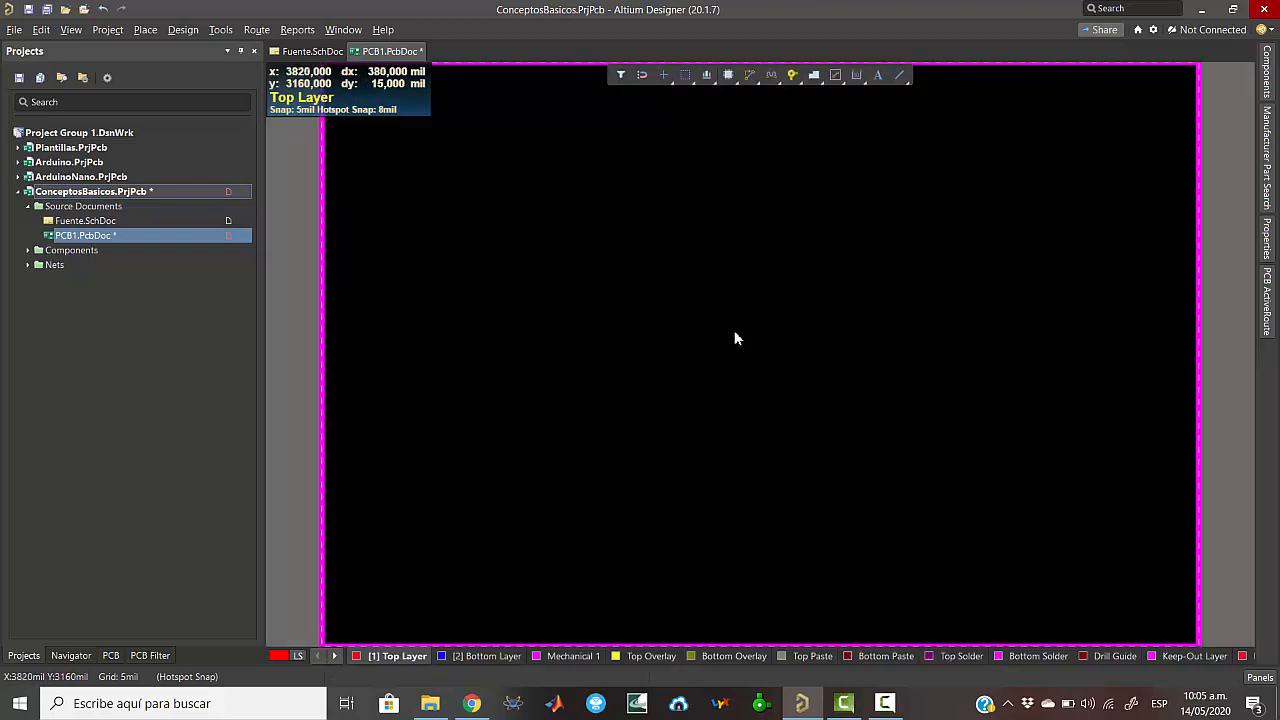
- Examine the empty board by zooming, fitting it to the view and toggling between 3D and 2D display
ctrl+scroll(1109, 214, down, 3)
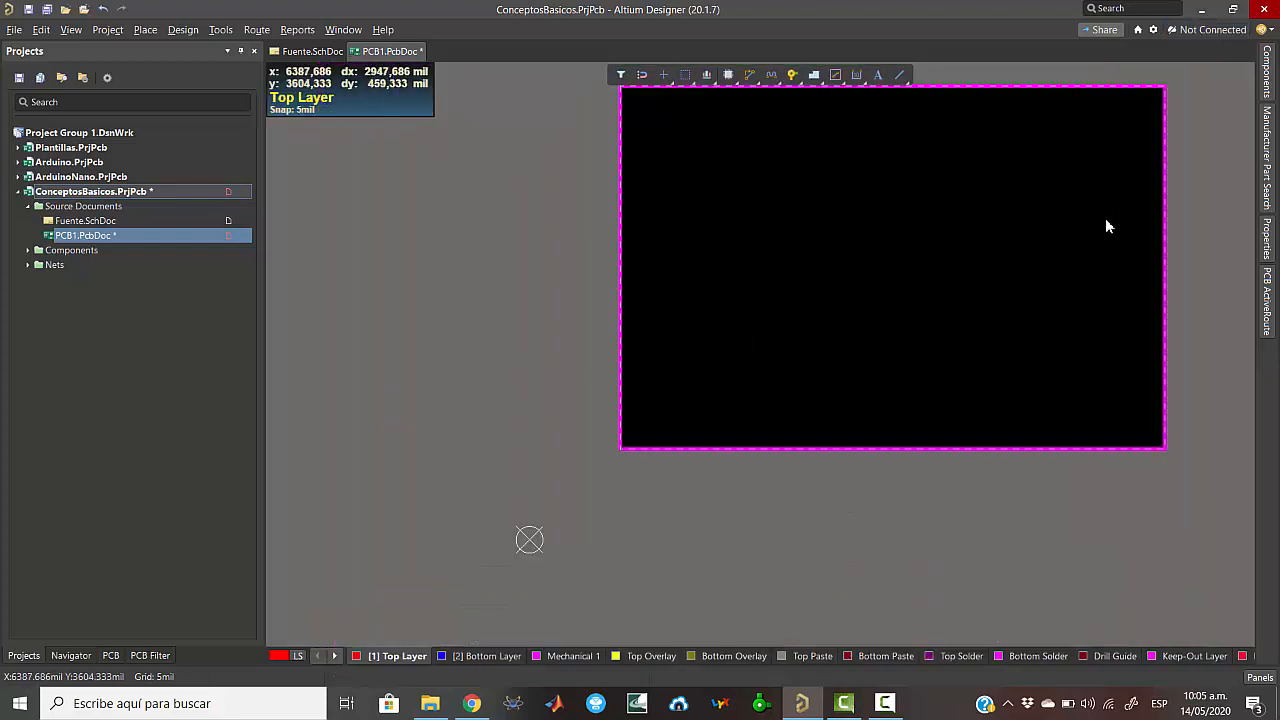
ctrl+scroll(1029, 250, down, 4)
scroll(590, 405, down, 7)
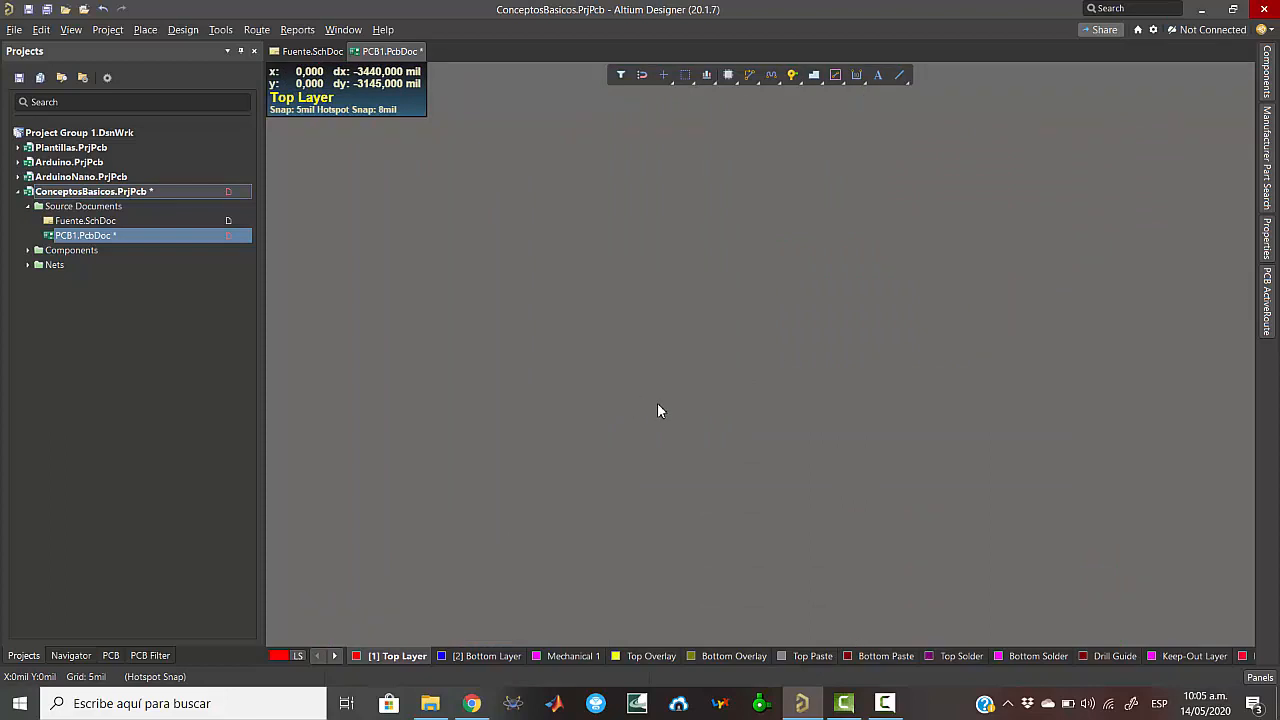
key(v)
key(f)
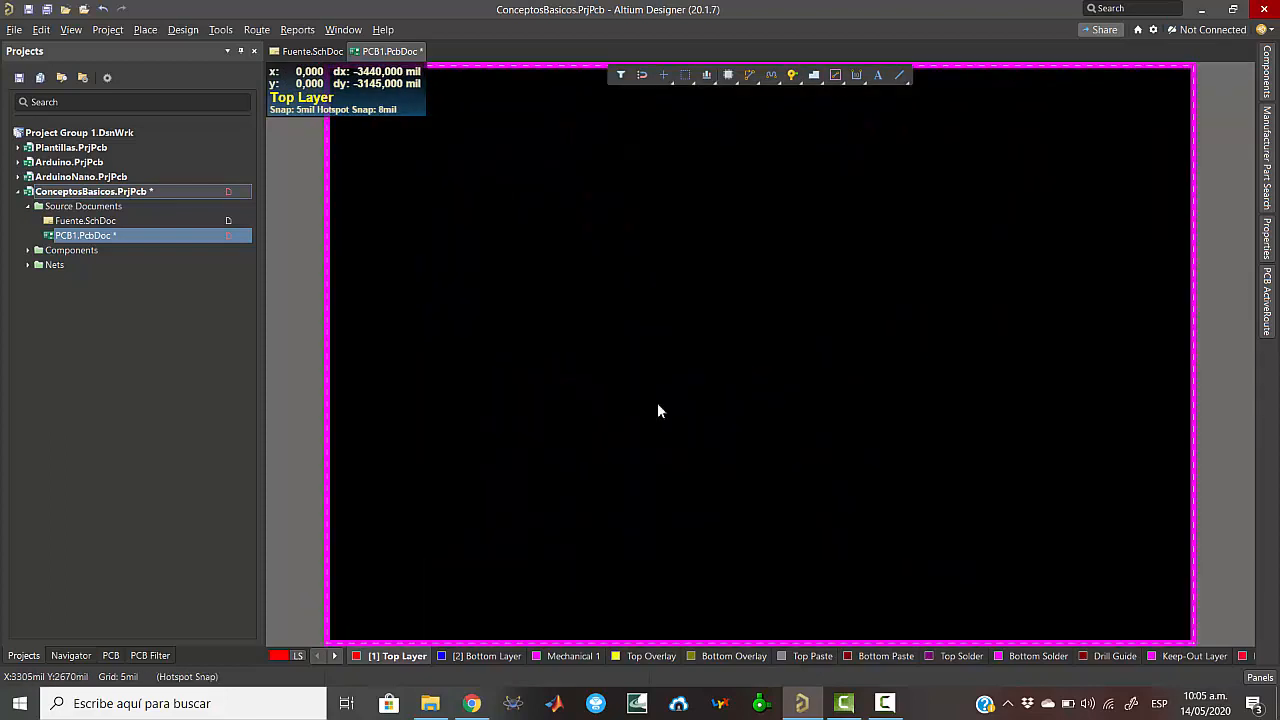
key(ctrl+Page_Down)
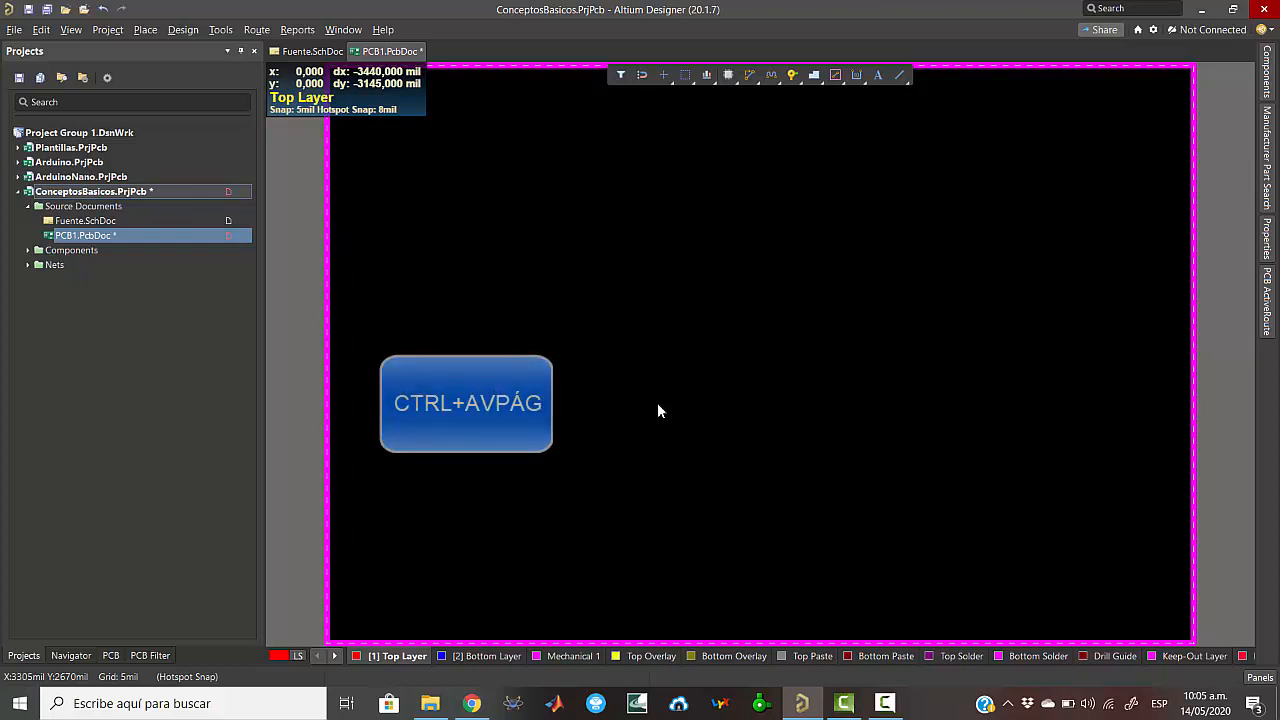
click(837, 313)
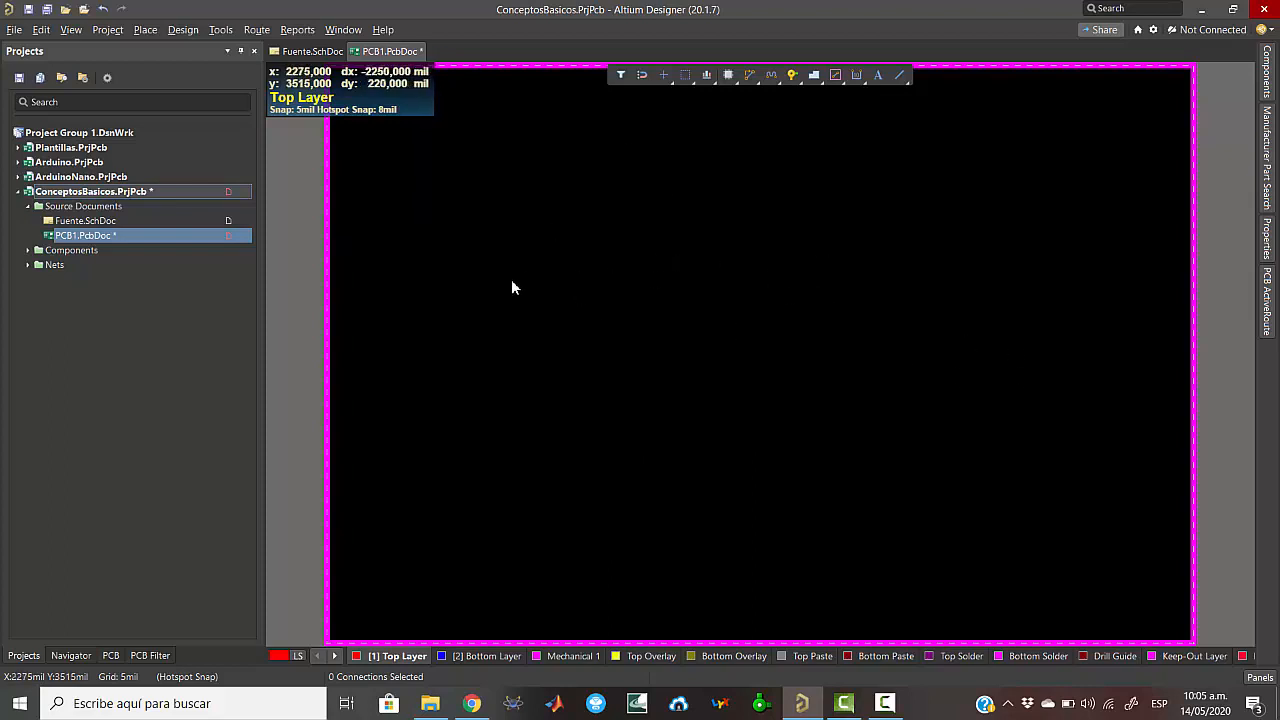
key(3)
key(2)
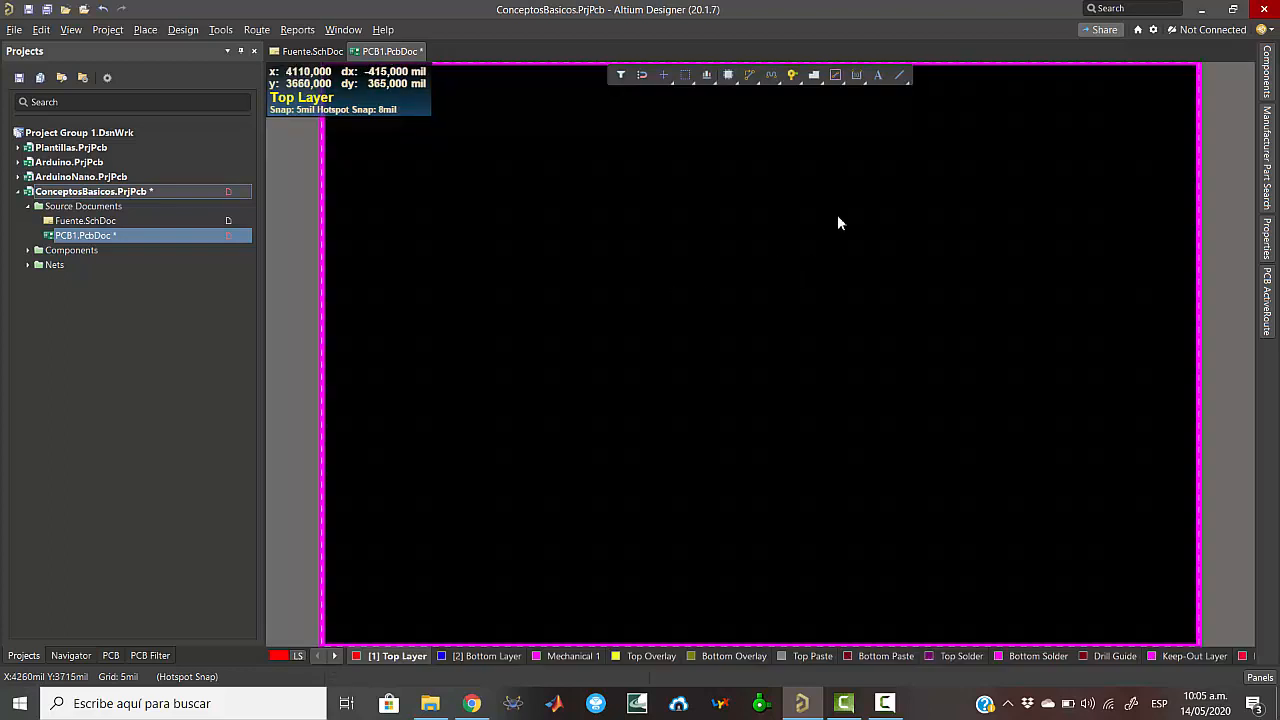
- Move the right-hand track of the magenta board outline inward to X 3110 mil, undoing the accidental bend in it
click(1198, 413)
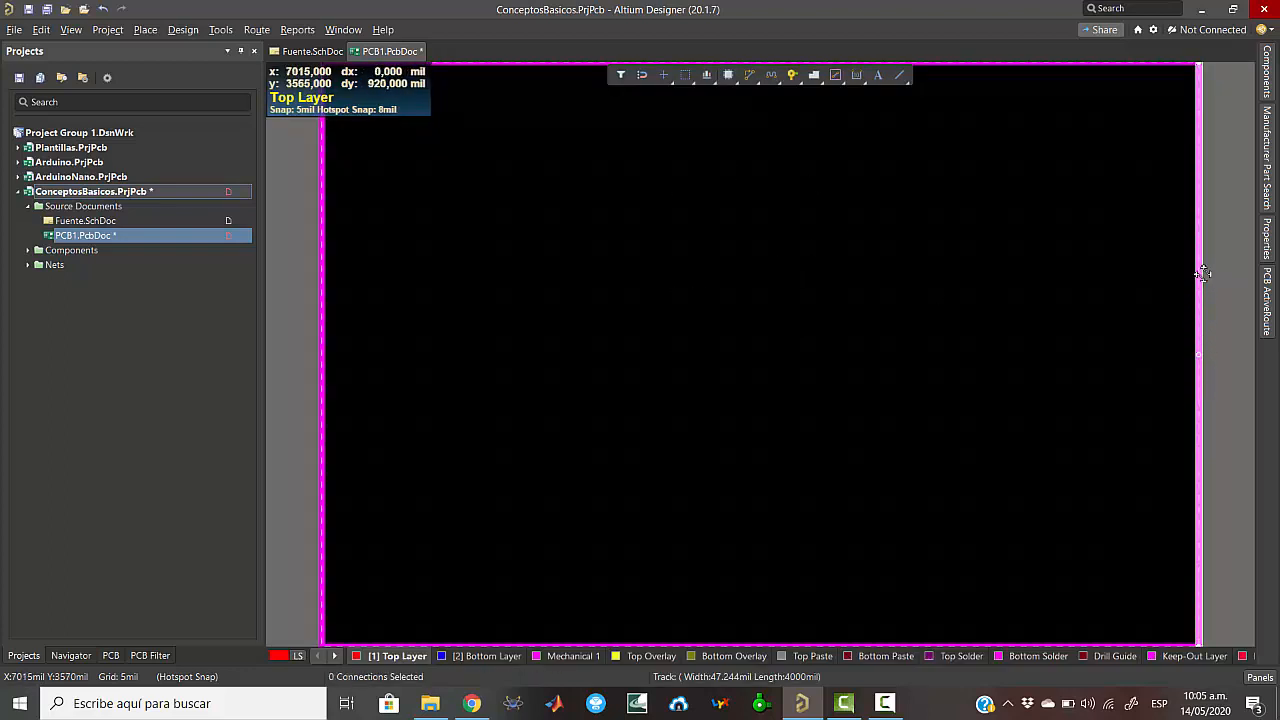
drag(1202, 273, 654, 360)
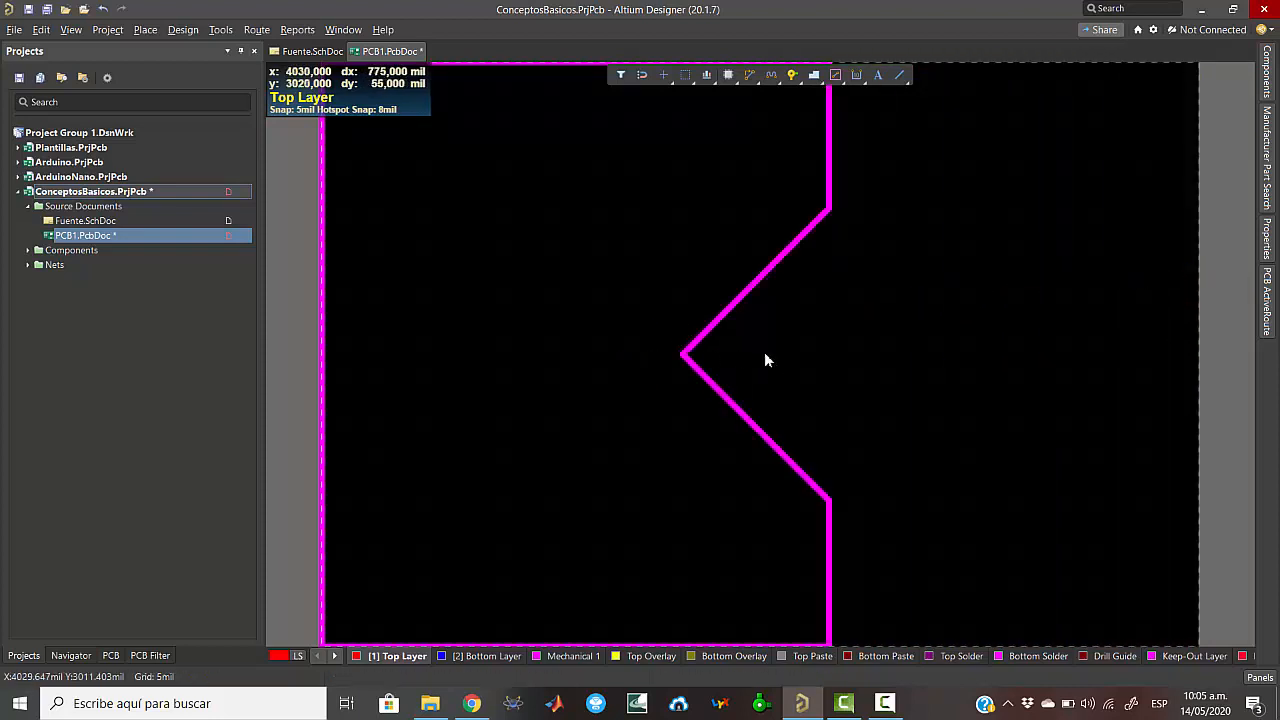
key(ctrl+z)
click(830, 277)
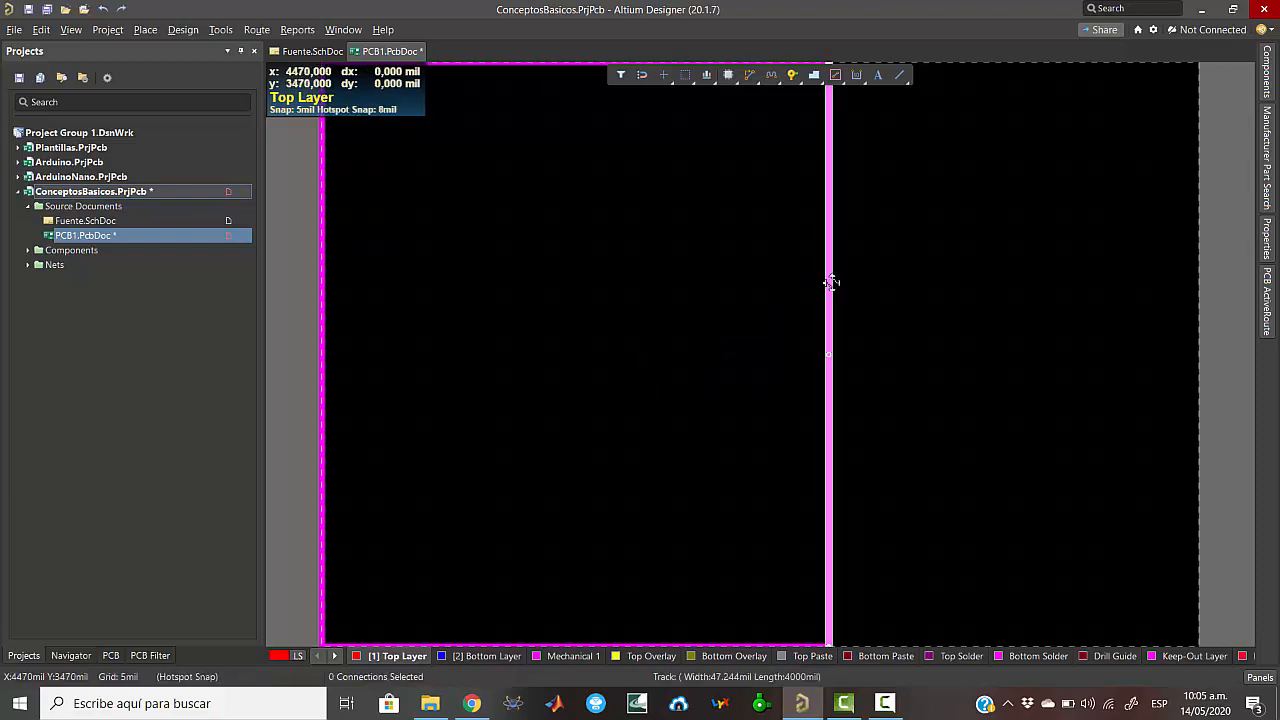
drag(831, 252, 594, 606)
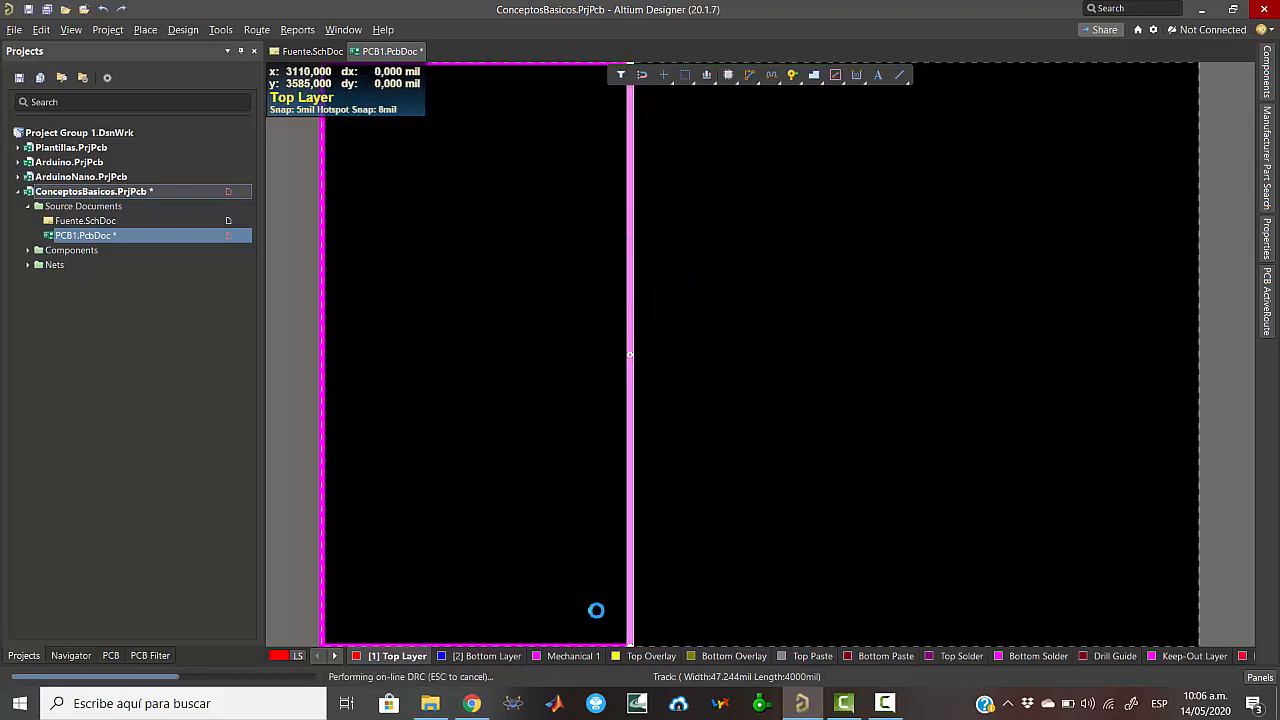
- Raise the bottom track of the board outline to Y 3545 mil to shorten the outlined area
click(531, 537)
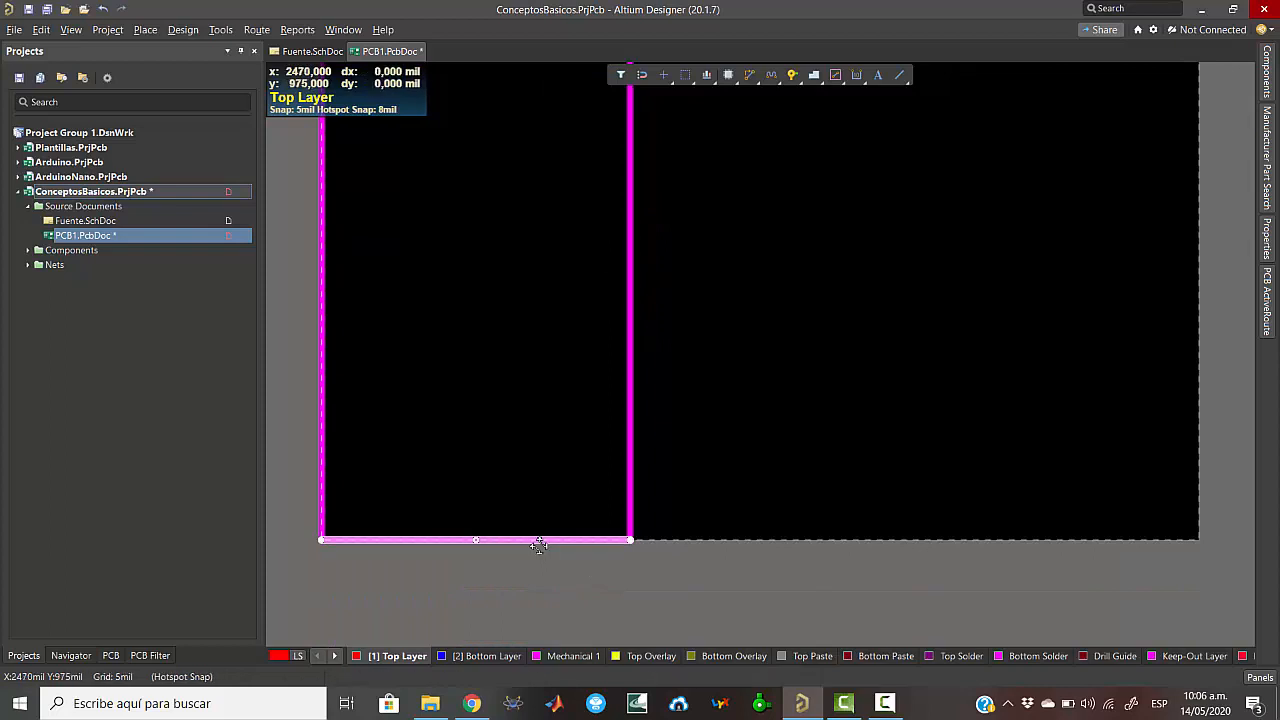
drag(533, 538, 530, 163)
scroll(635, 360, up, 2)
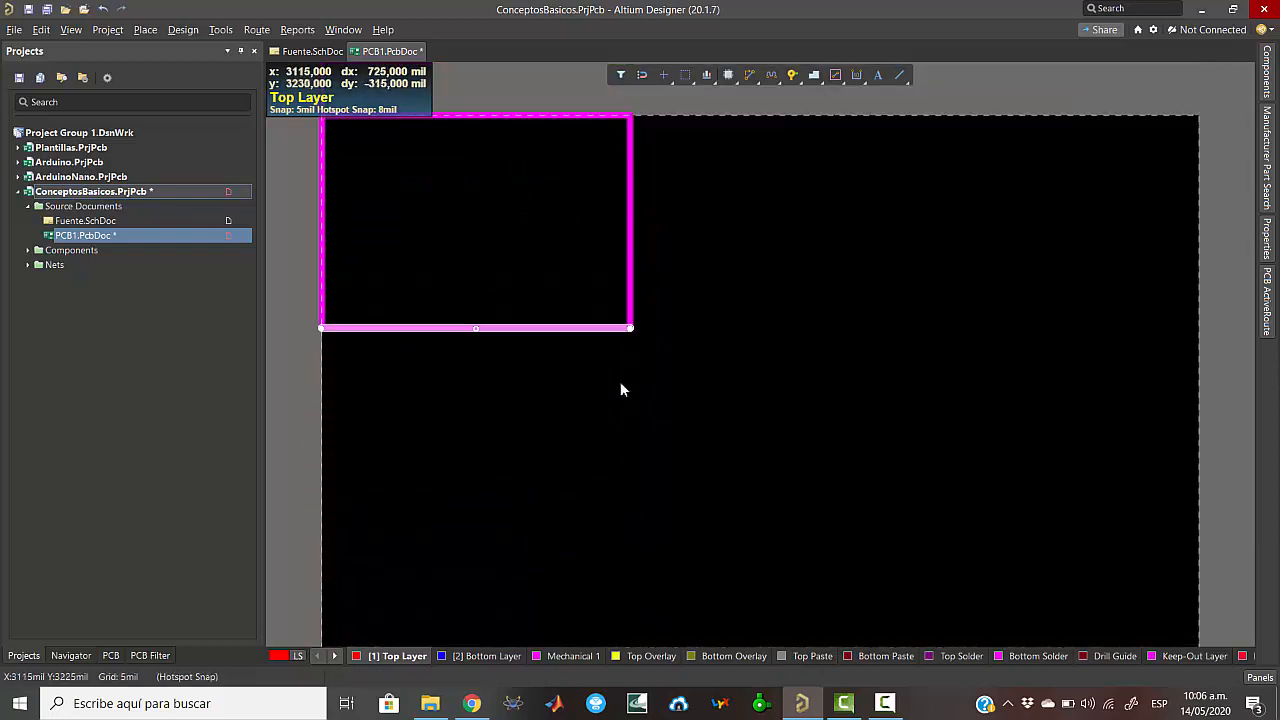
- Select all four outline tracks and redefine the board shape from the selected objects
click(322, 343)
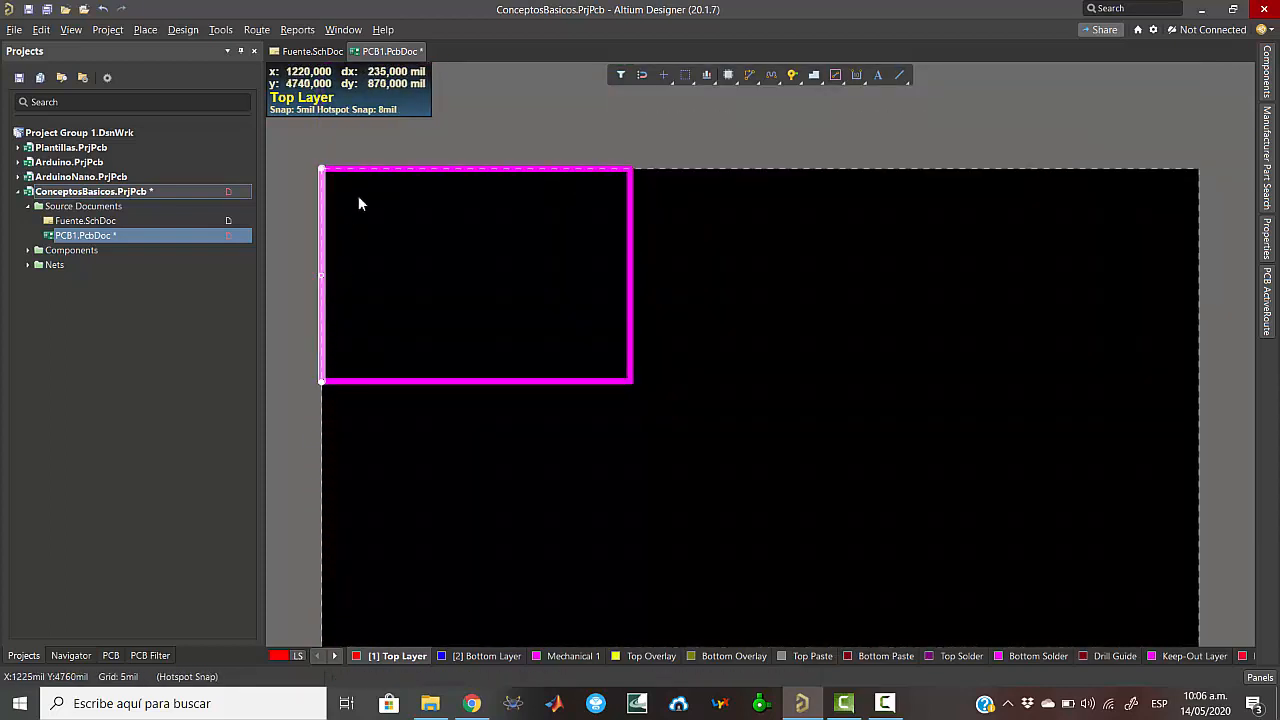
shift+click(371, 178)
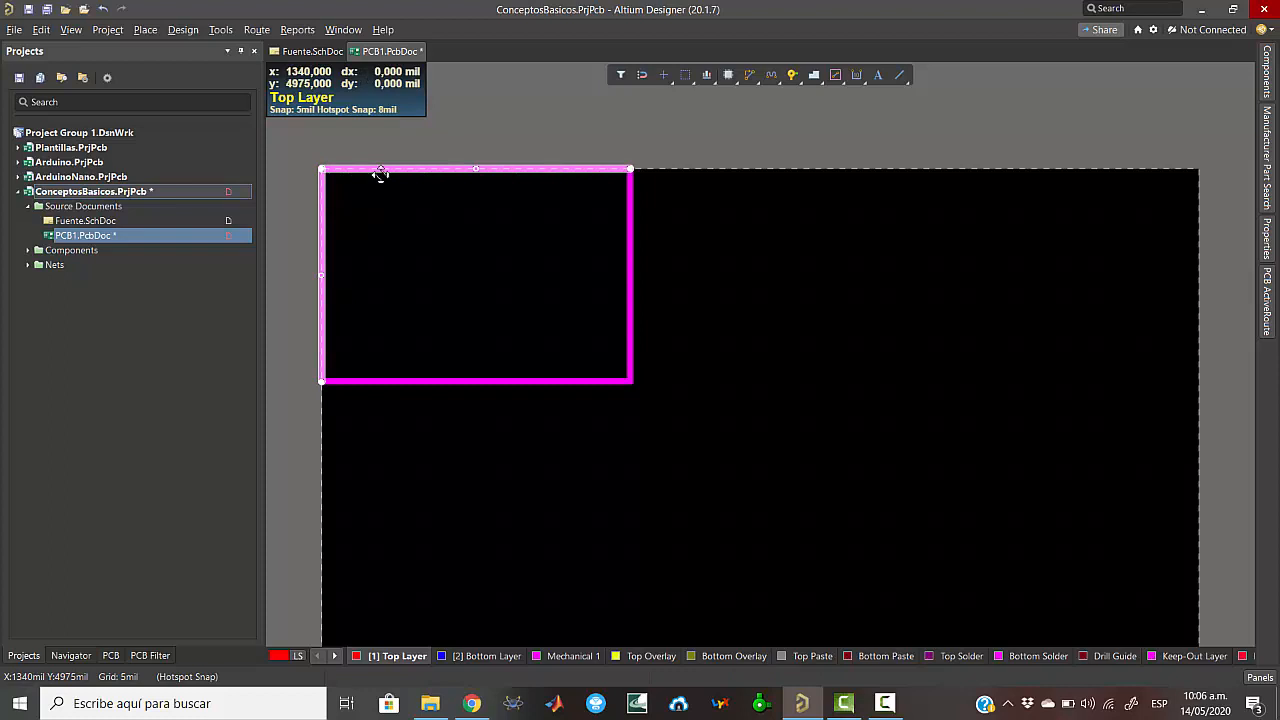
shift+click(630, 290)
shift+click(576, 380)
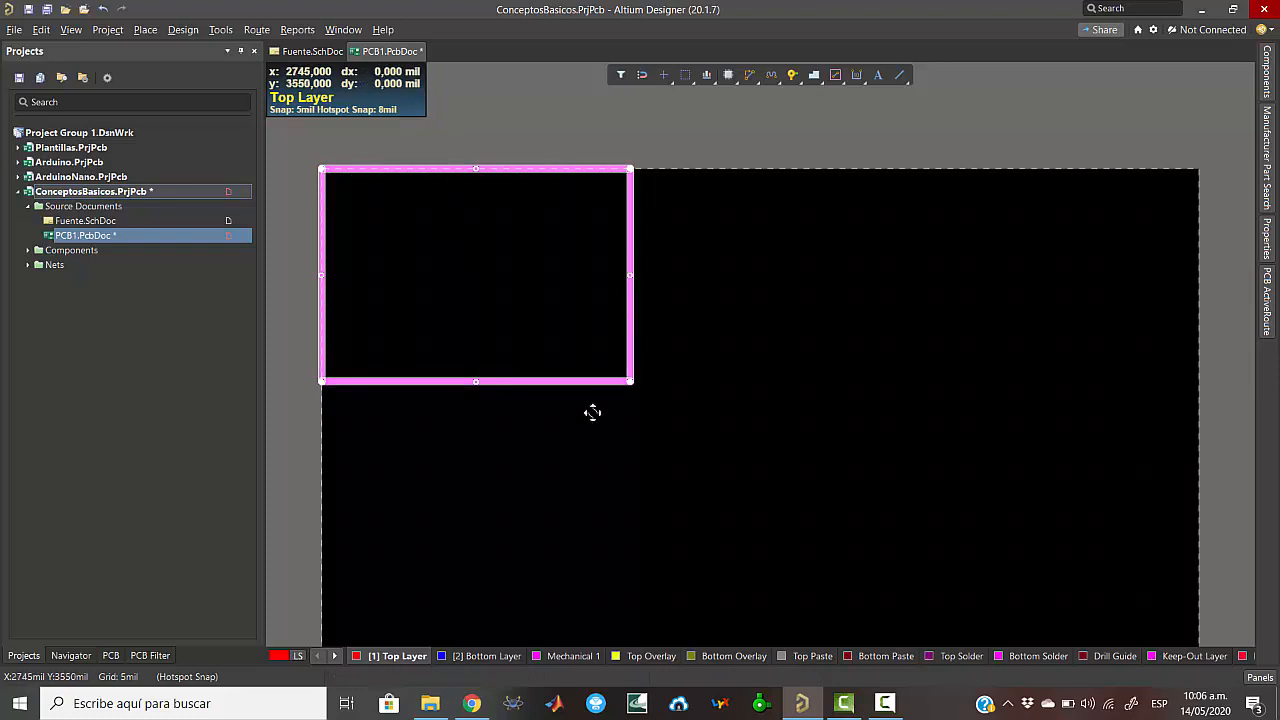
click(190, 31)
mouse_move(228, 142)
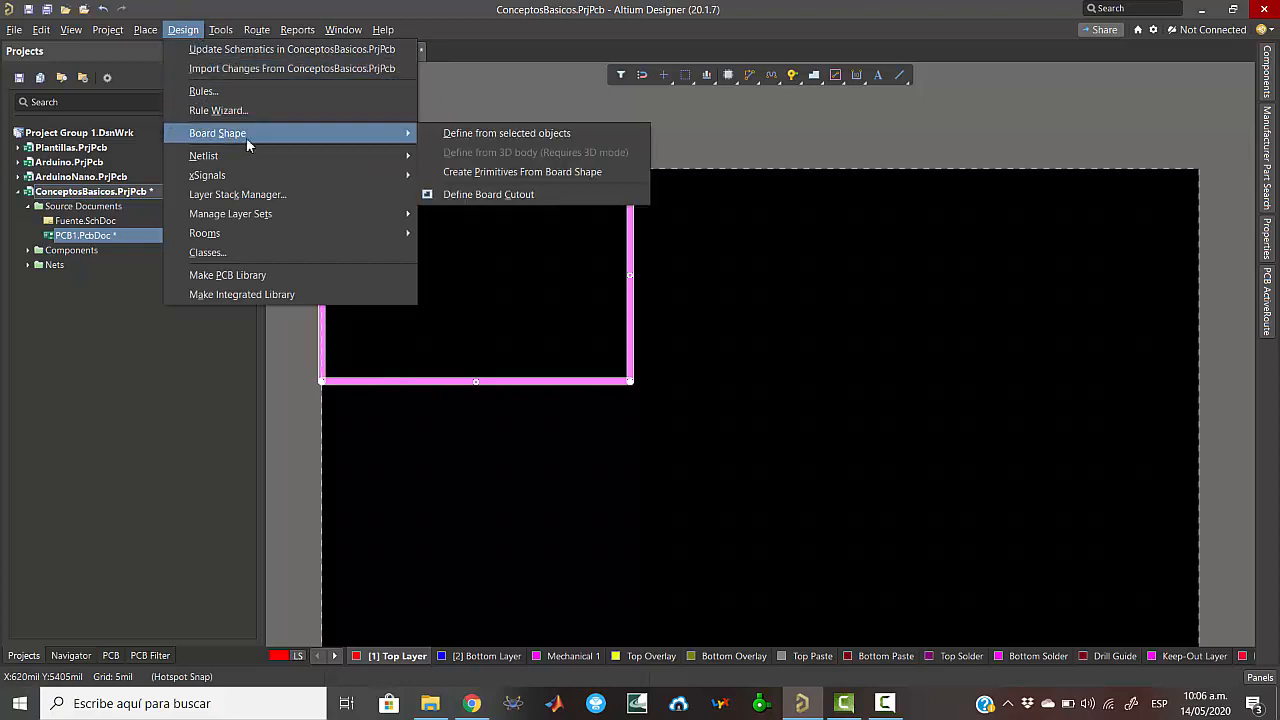
click(520, 133)
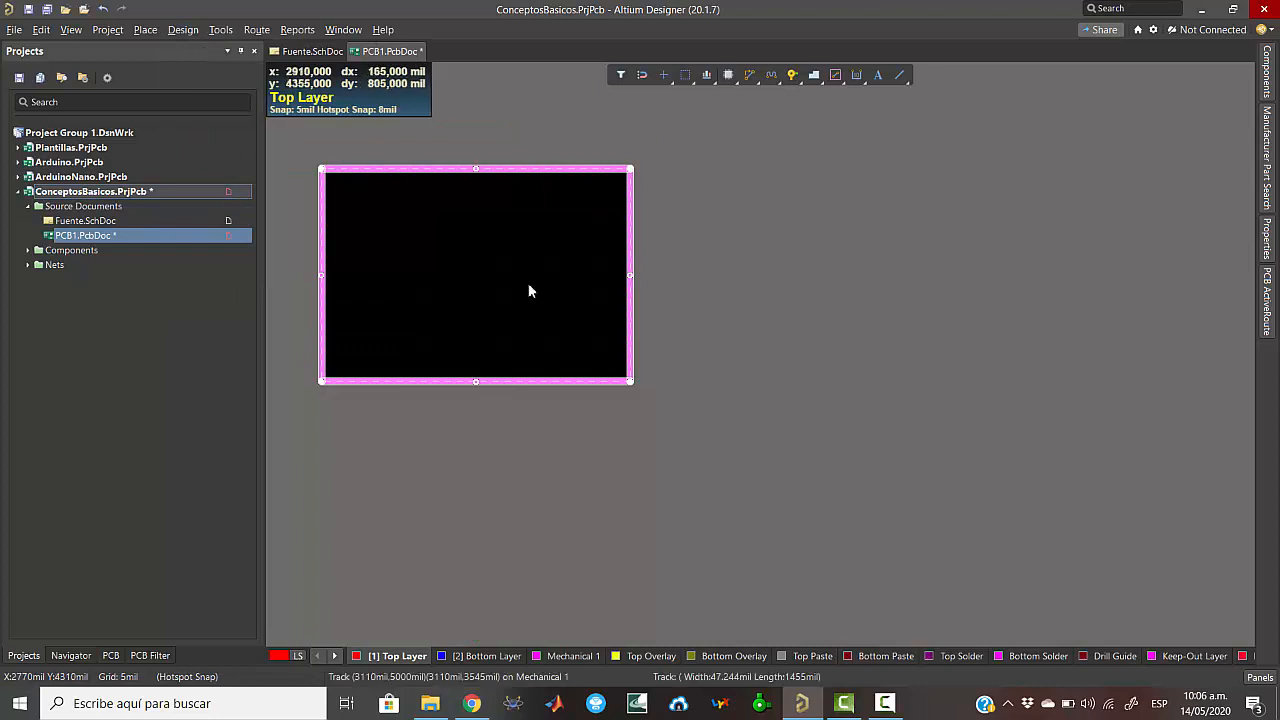
right_drag(747, 366, 948, 403)
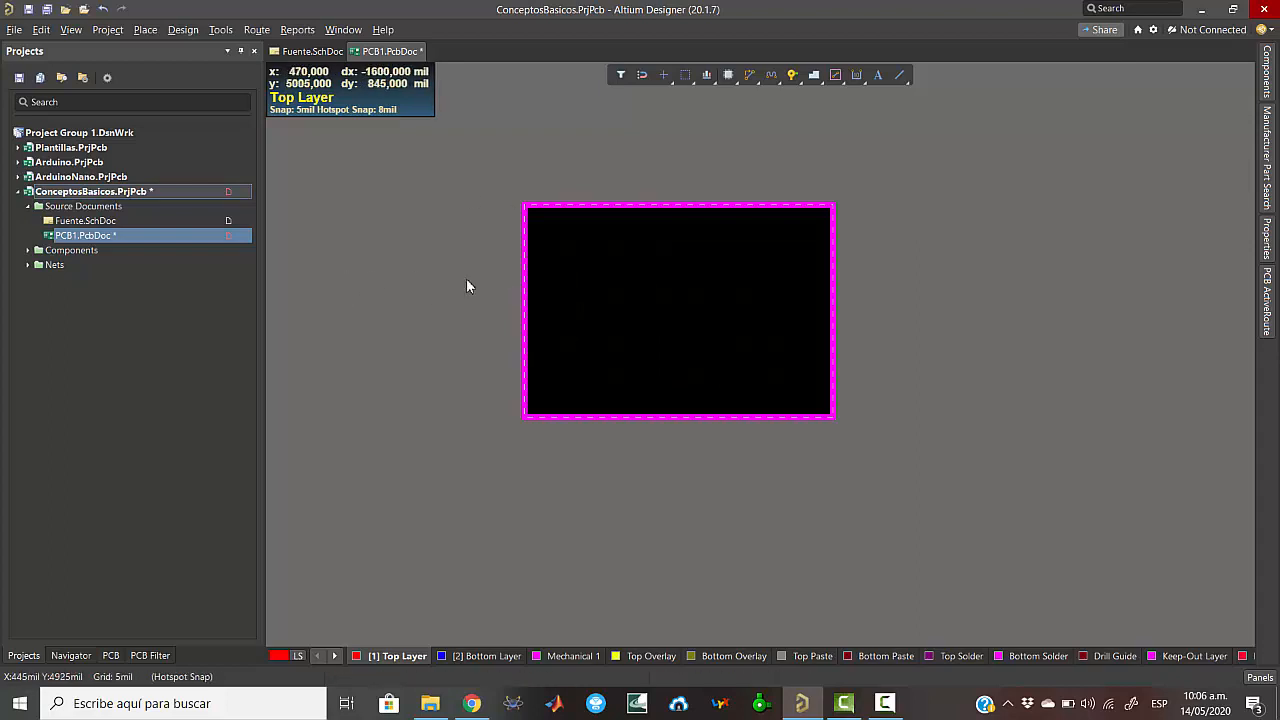
- Save the PCB document as FuentePCB in the ConceptosBasicos project folder
key(ctrl+s)
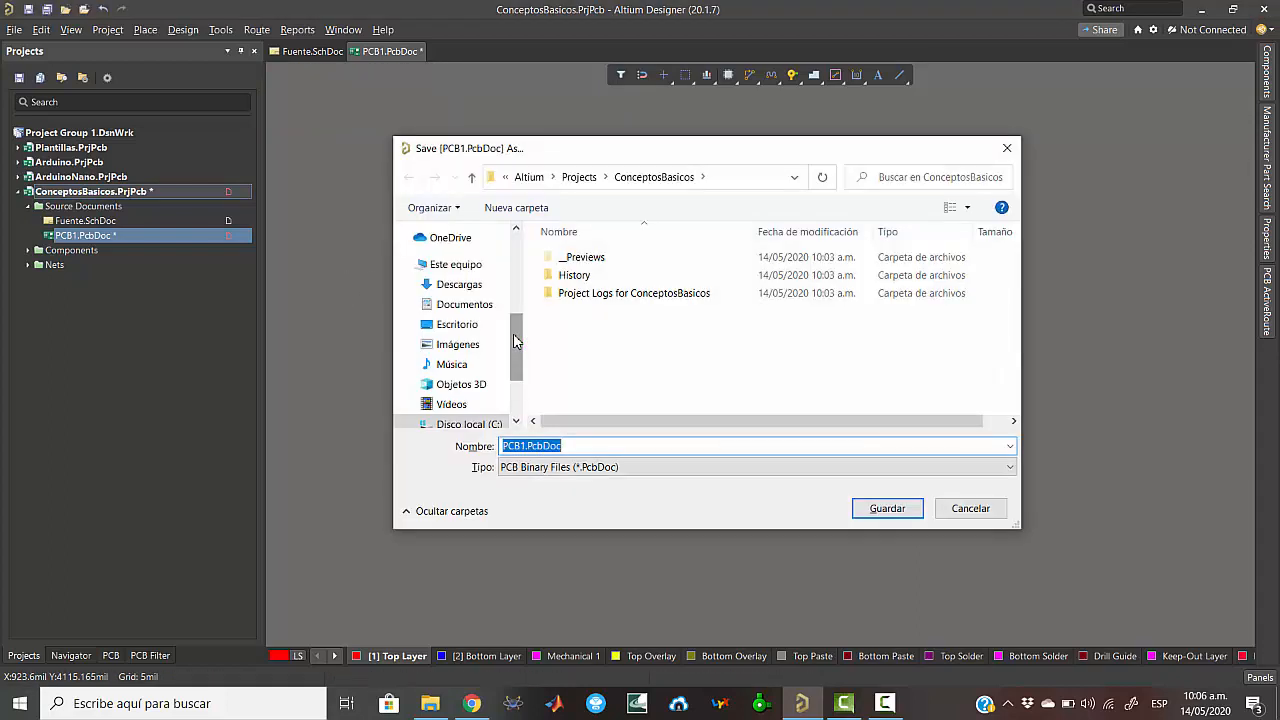
text(Fuente)
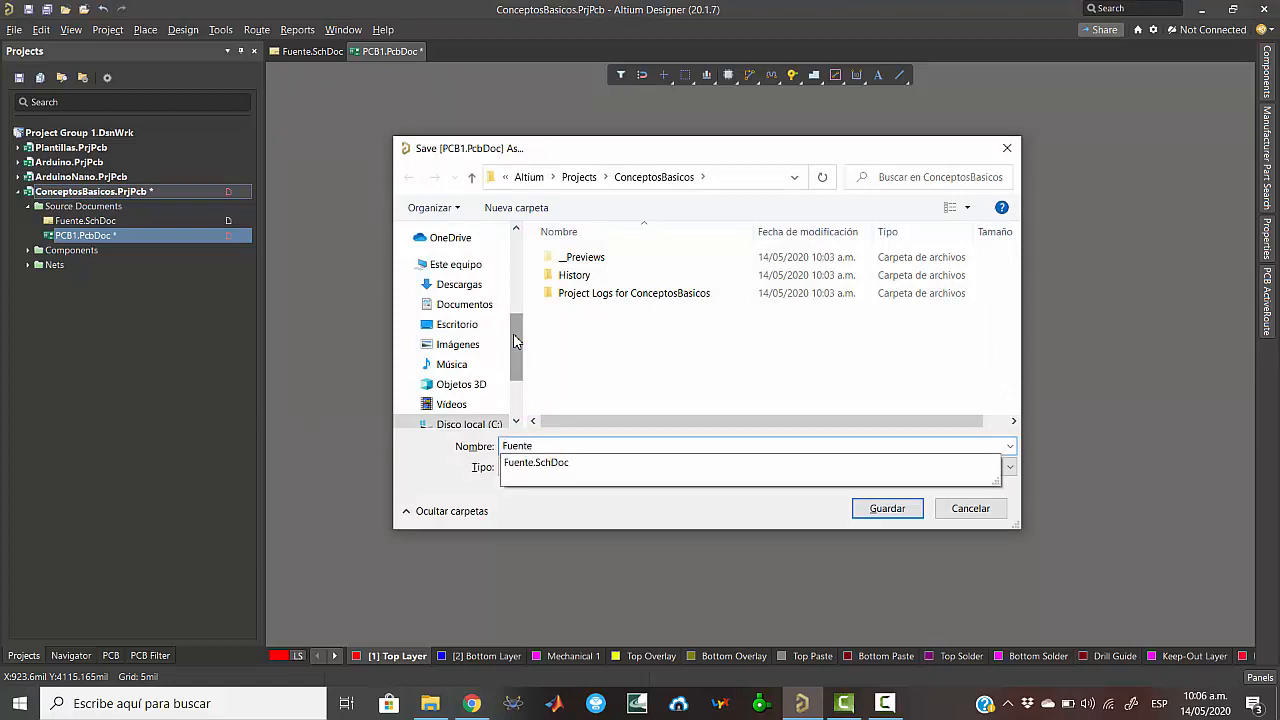
key(Return)
key(Return)
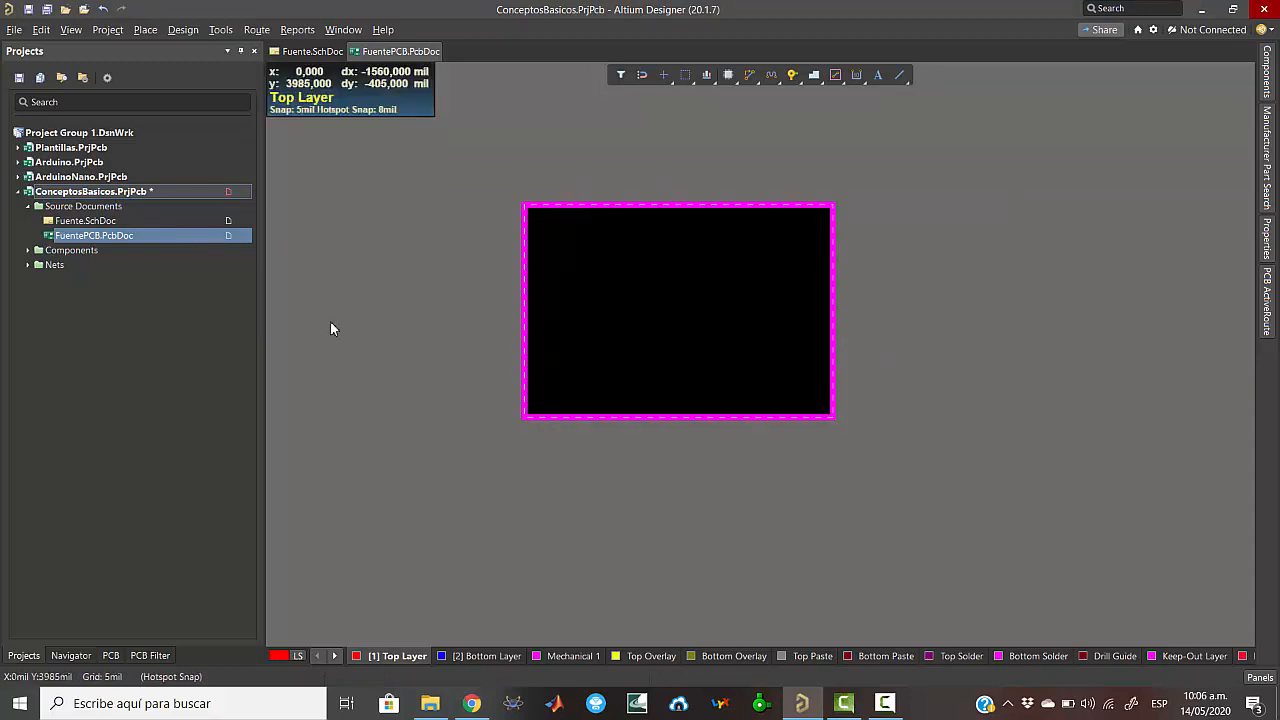
- Import the changes from ConceptosBasicos.PrjPcb into the PCB and execute the whole engineering change order
click(309, 51)
click(395, 51)
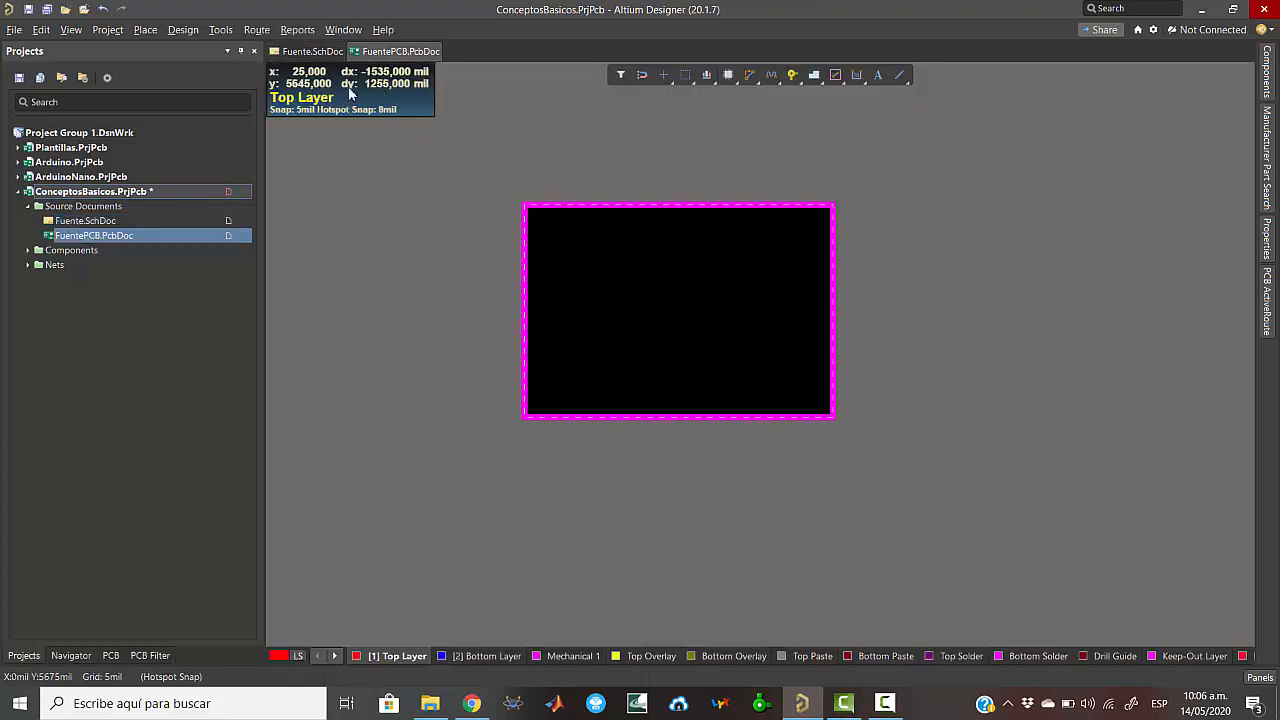
click(183, 29)
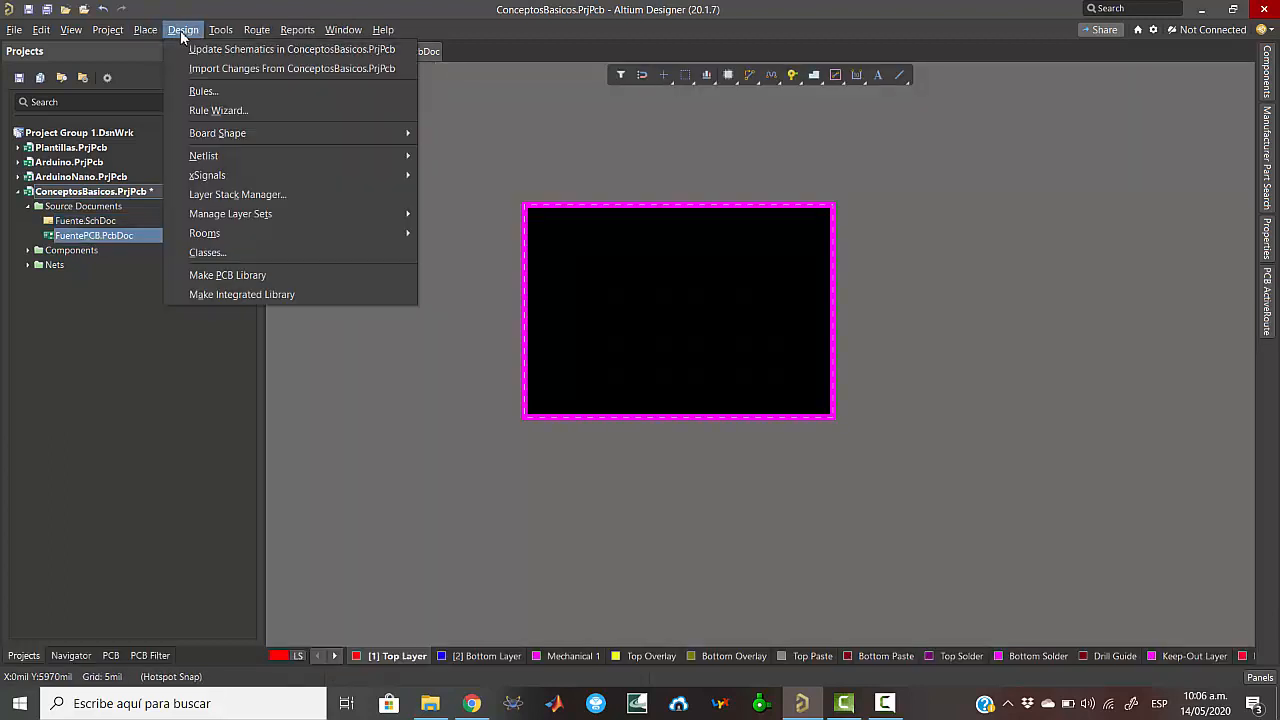
click(214, 72)
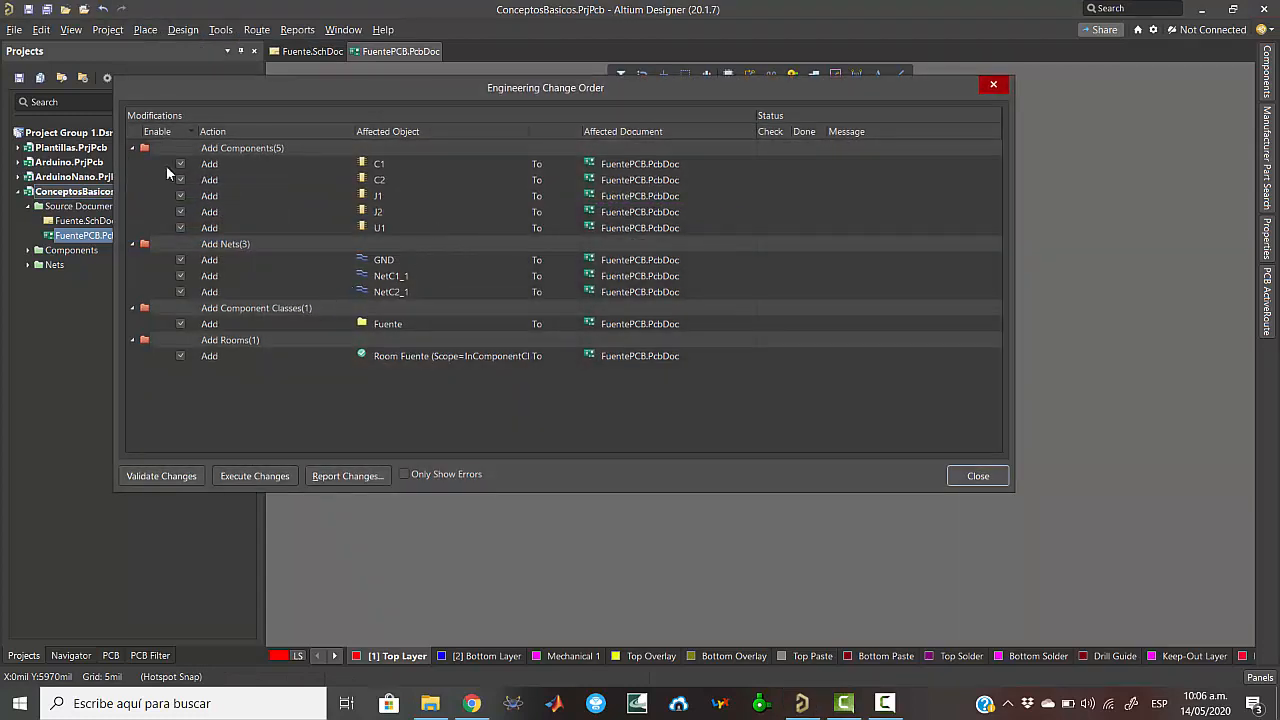
click(240, 476)
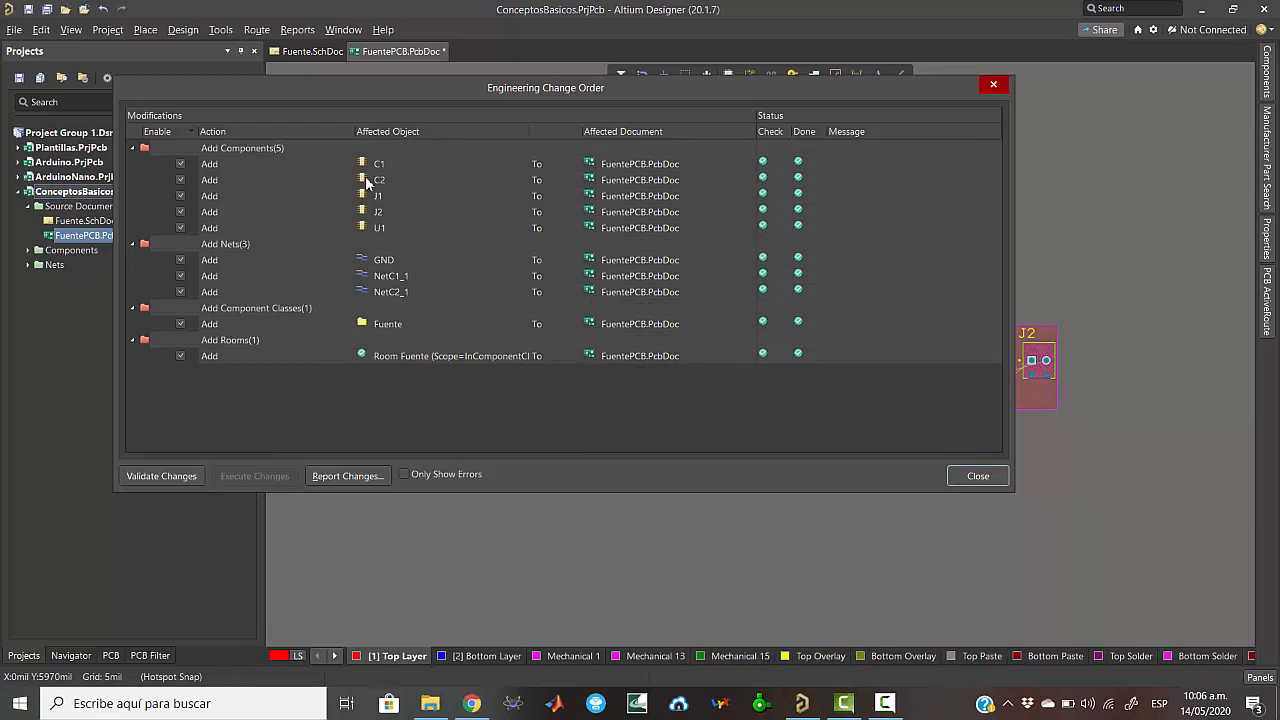
click(977, 476)
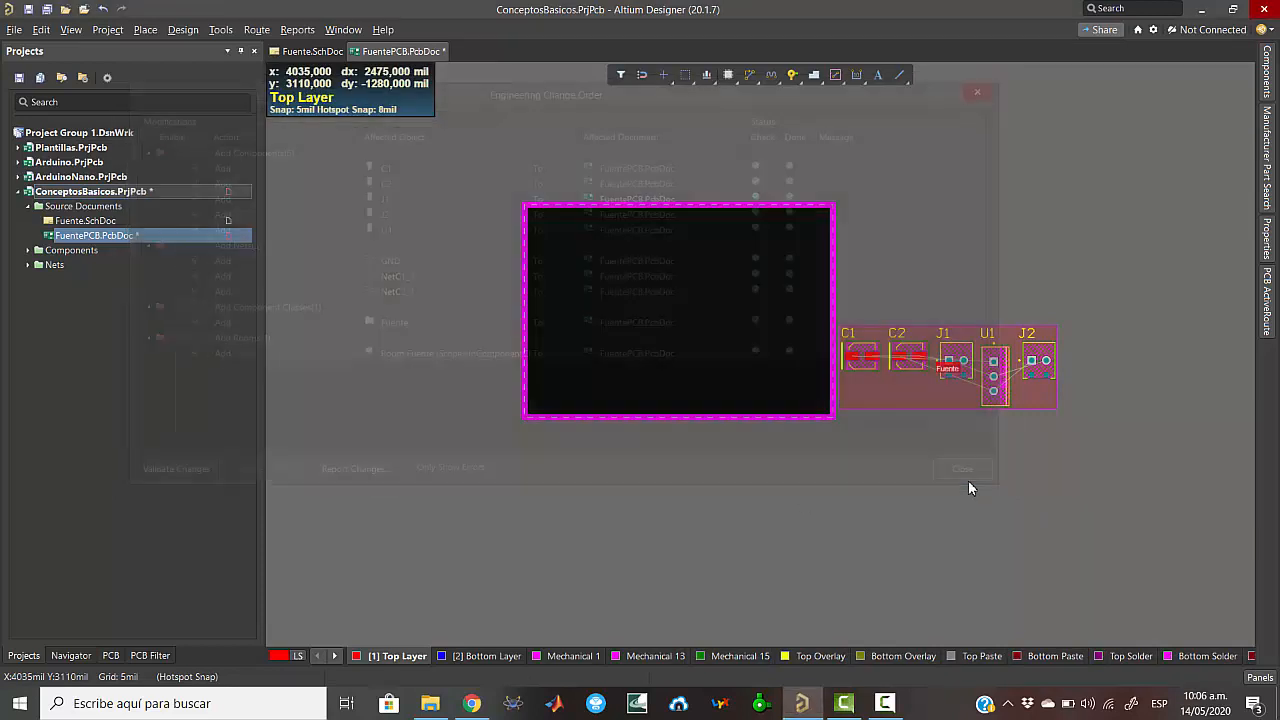
- Move the Fuente room with components C1, C2, J1, U1 and J2 inside the board outline, in its upper area
drag(894, 394, 676, 299)
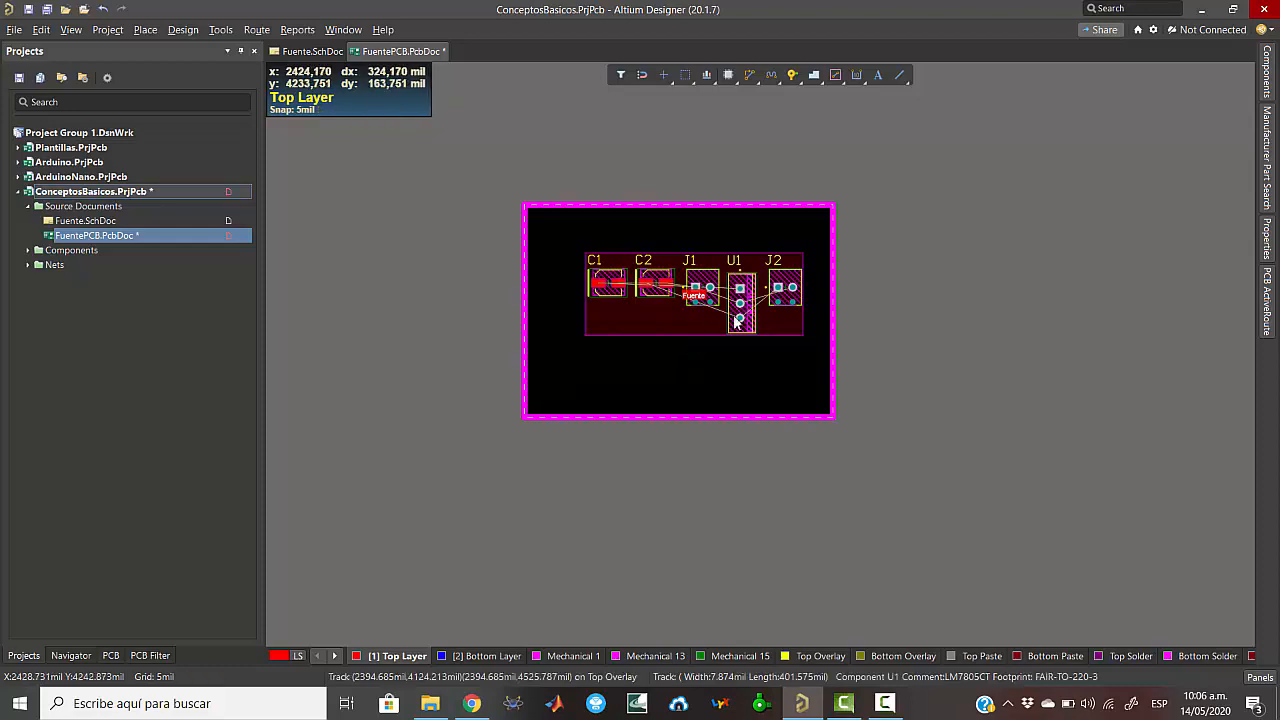
ctrl+scroll(686, 343, up, 5)
ctrl+scroll(700, 333, up, 2)
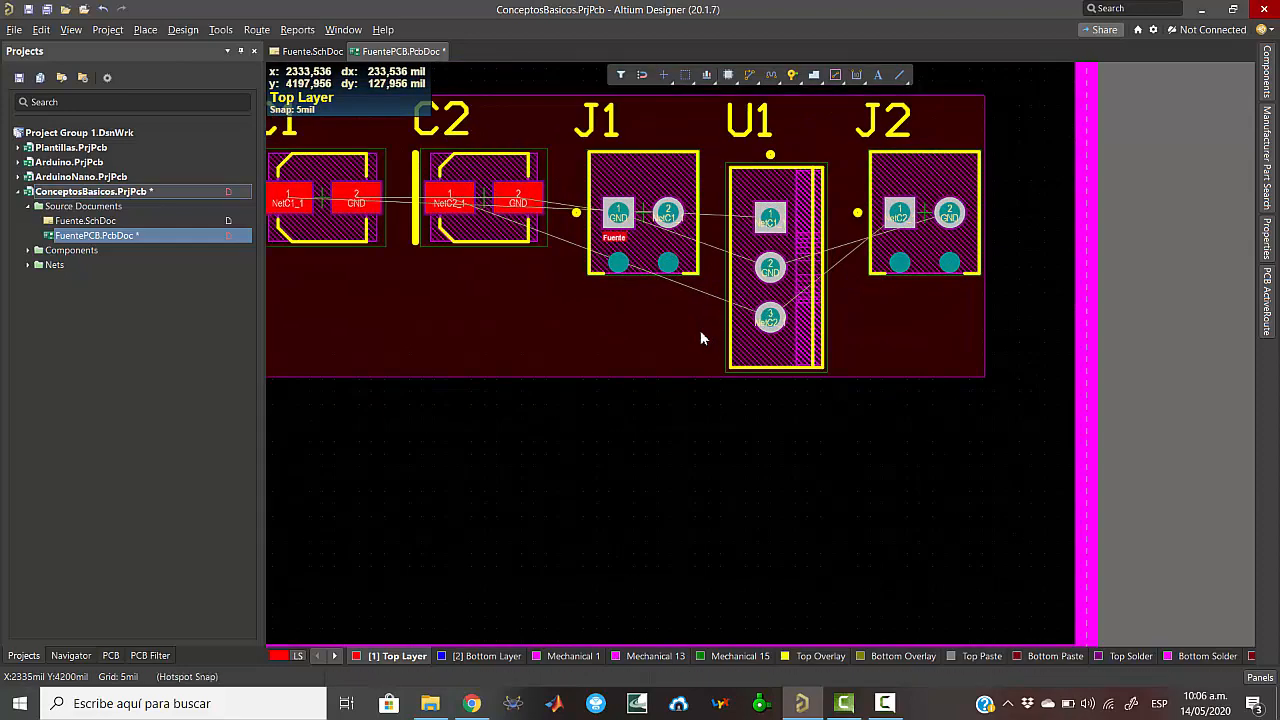
ctrl+scroll(698, 335, down, 2)
ctrl+scroll(523, 446, up, 4)
ctrl+scroll(523, 449, down, 2)
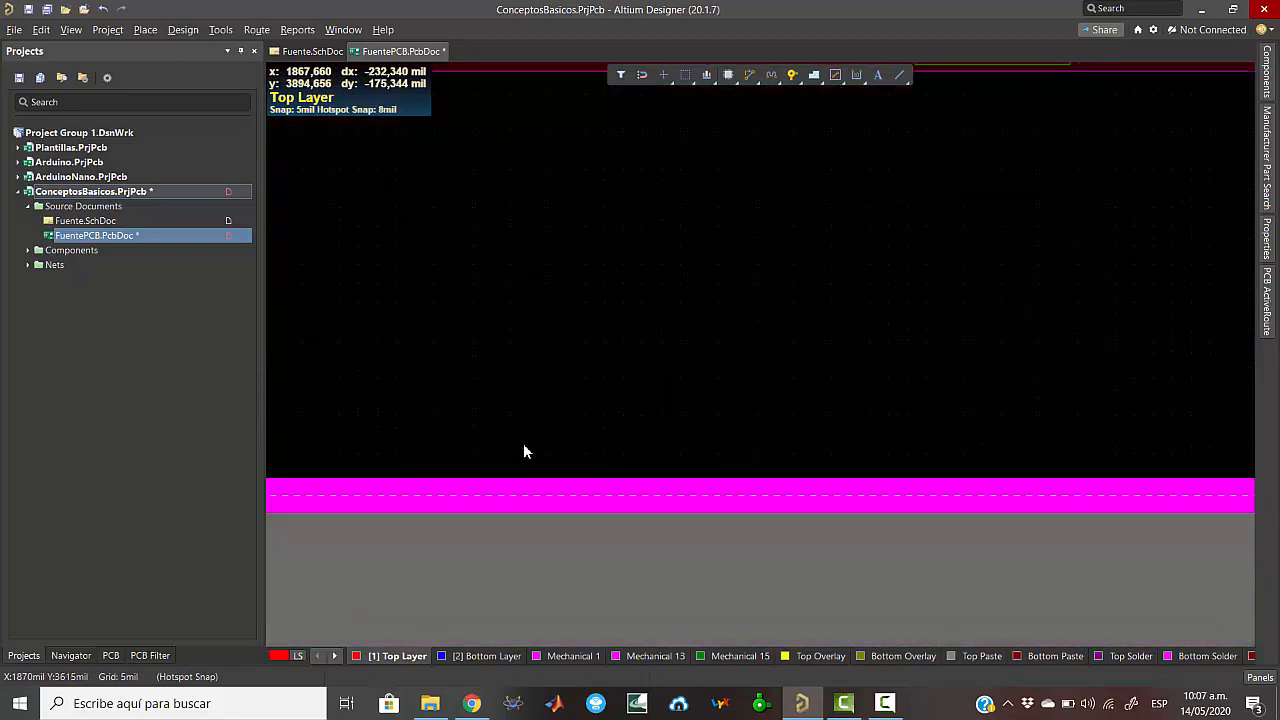
ctrl+scroll(546, 410, down, 2)
ctrl+scroll(547, 406, up, 1)
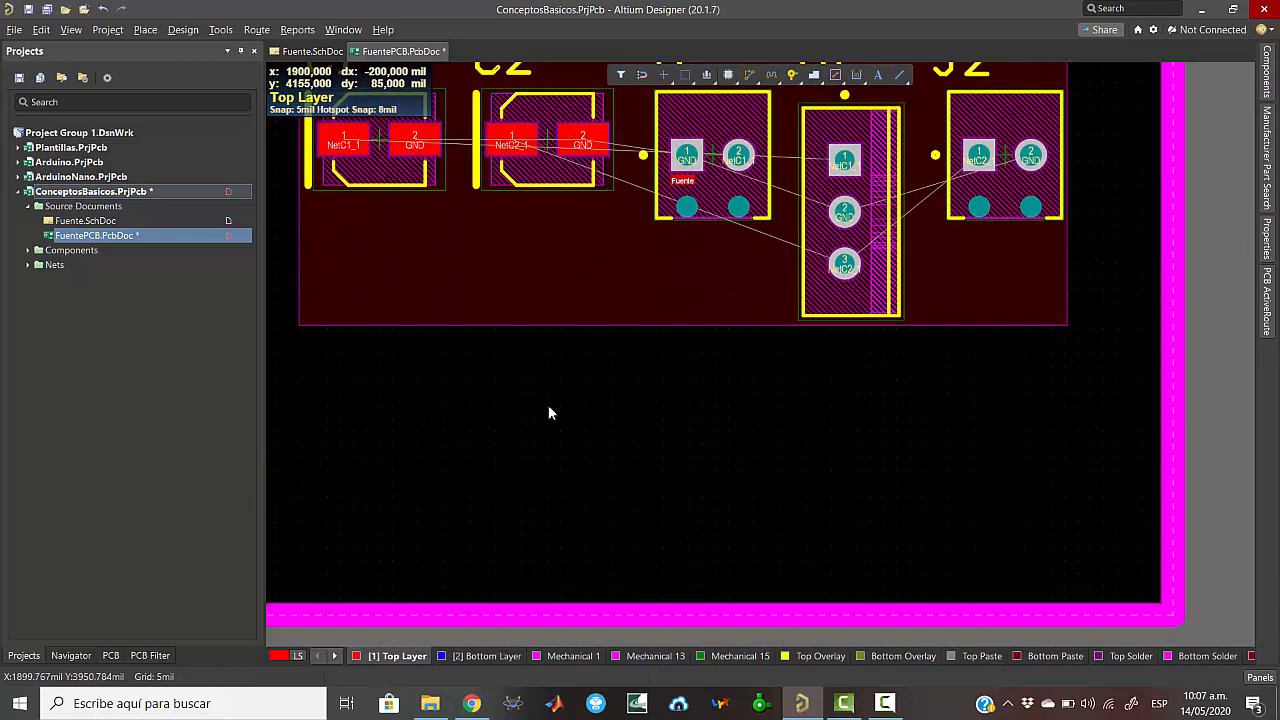
ctrl+scroll(547, 406, down, 2)
drag(600, 342, 620, 240)
click(622, 246)
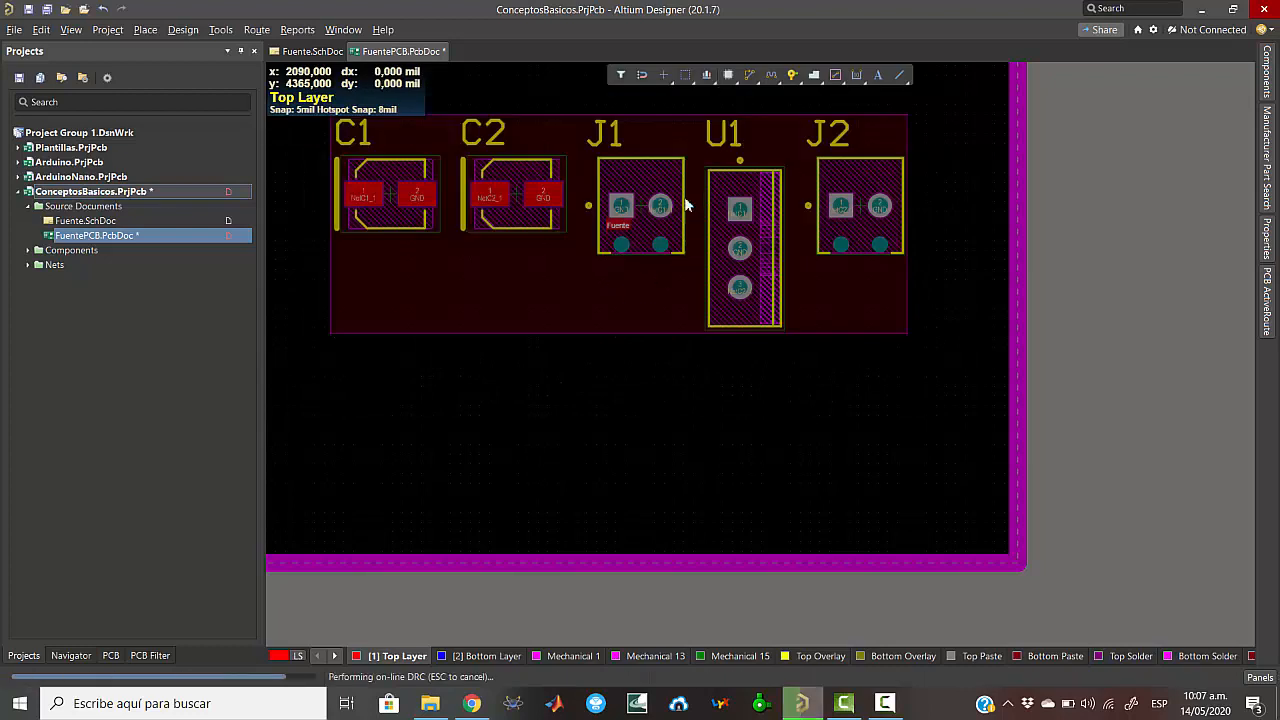
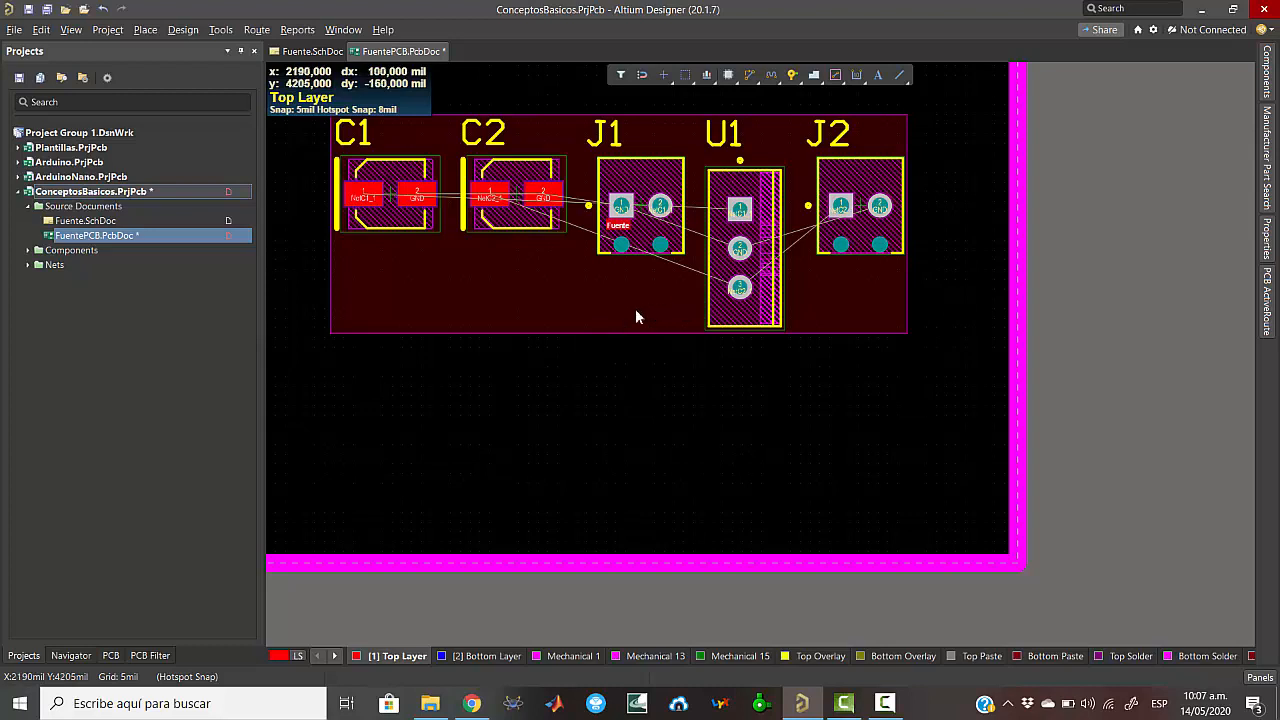
- Examine the board with its placed components in 3D, rotating and panning the model
key(3)
right_drag(446, 271, 677, 449)
ctrl+scroll(702, 370, up, 2)
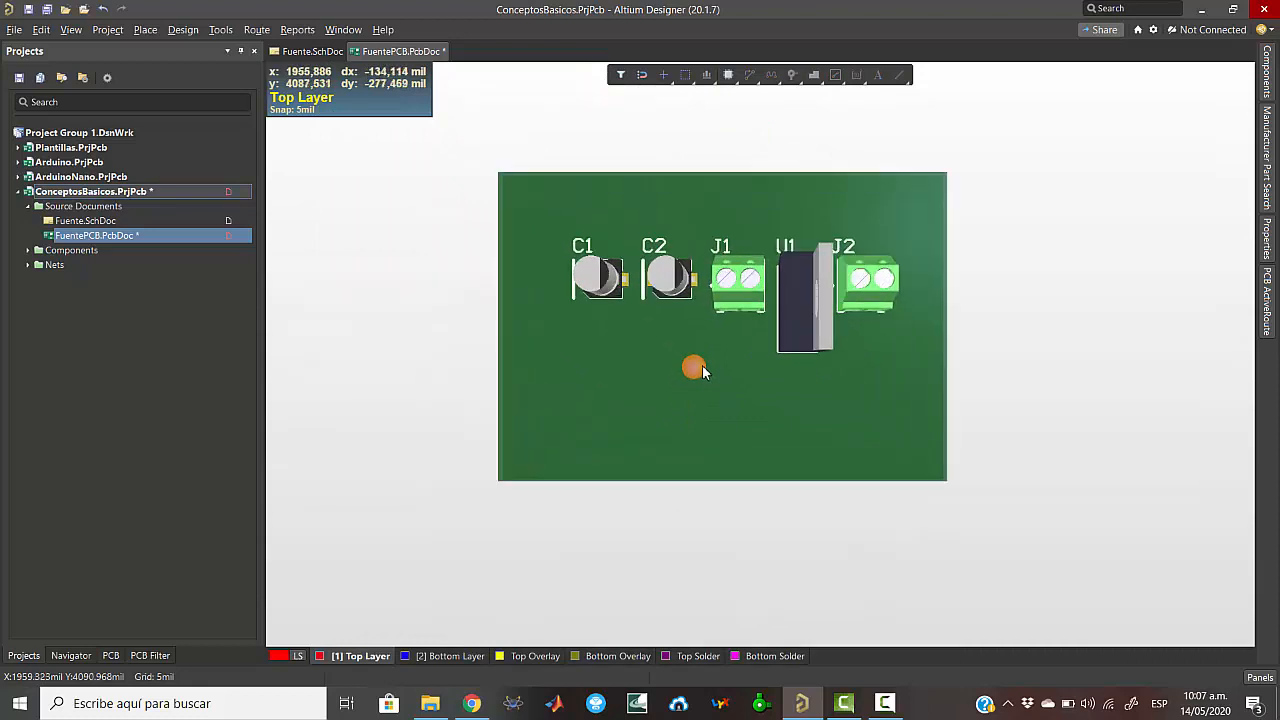
right_click(721, 346)
click(708, 348)
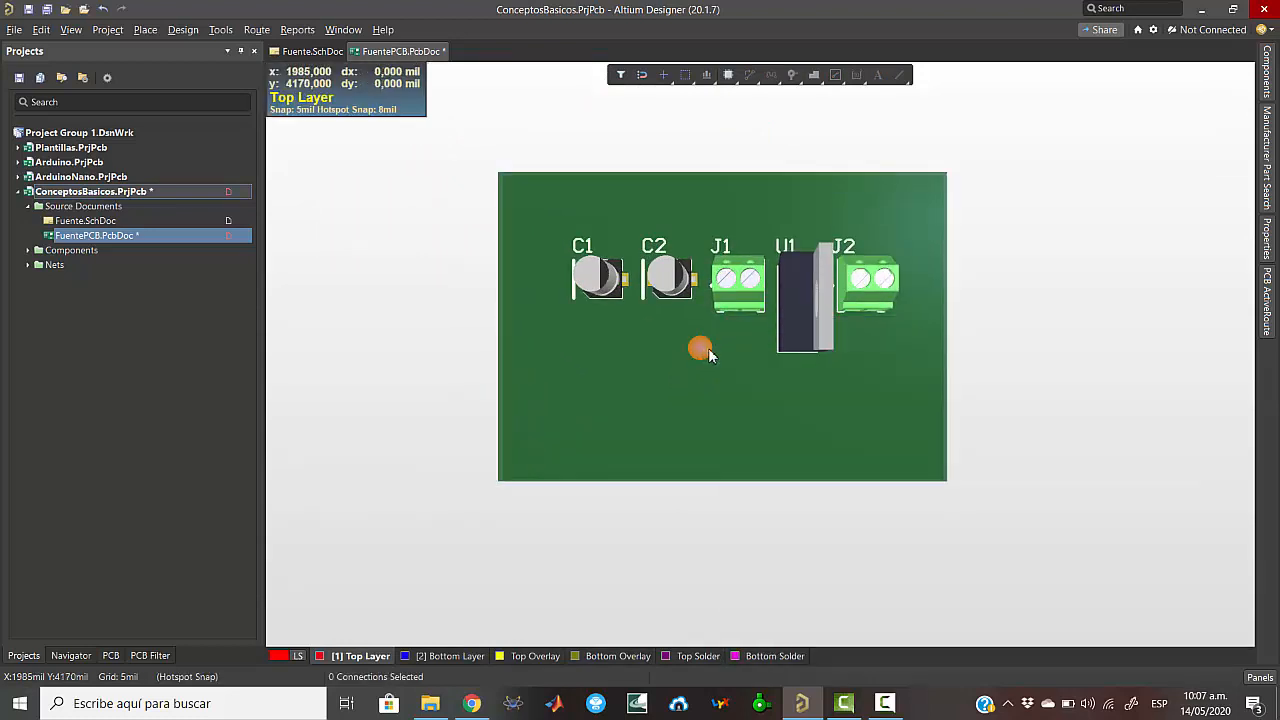
scroll(711, 346, down, 3)
scroll(713, 346, up, 5)
scroll(713, 346, down, 3)
shift+scroll(720, 354, up, 4)
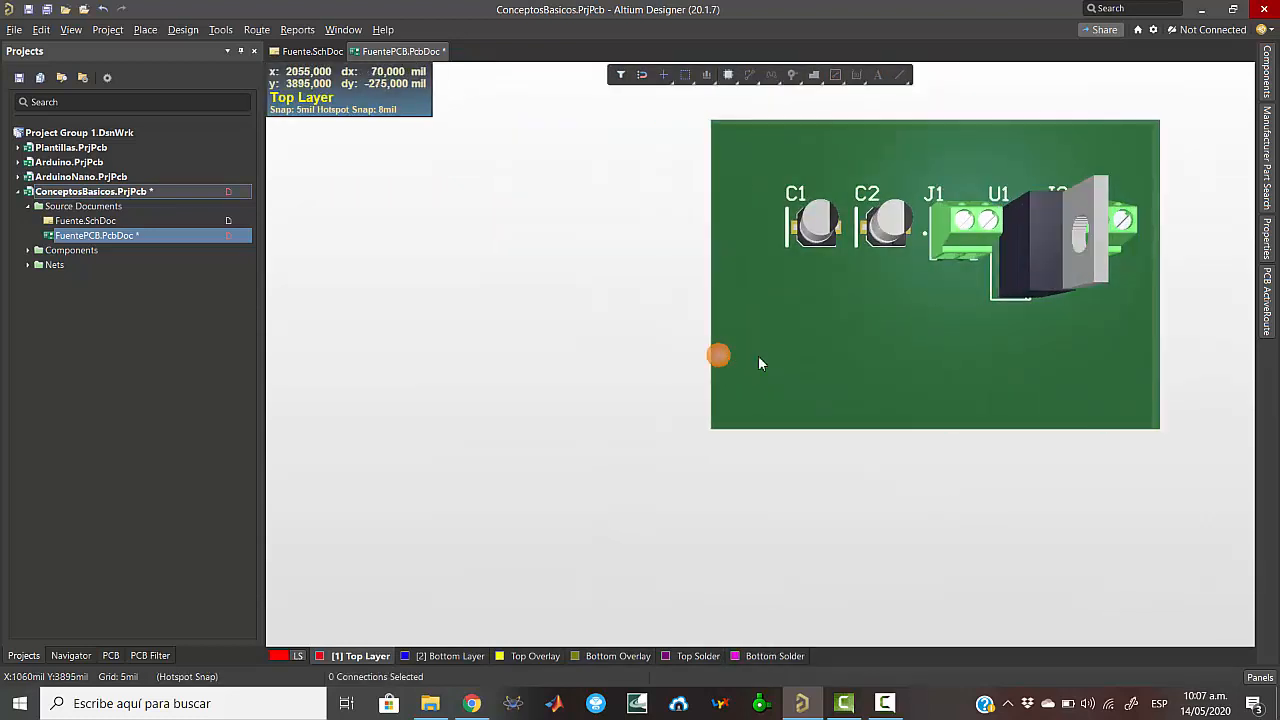
- Inspect the row of components C1, C2, J1, U1 and J2 on the 3D board from several viewpoints
shift+scroll(759, 363, down, 4)
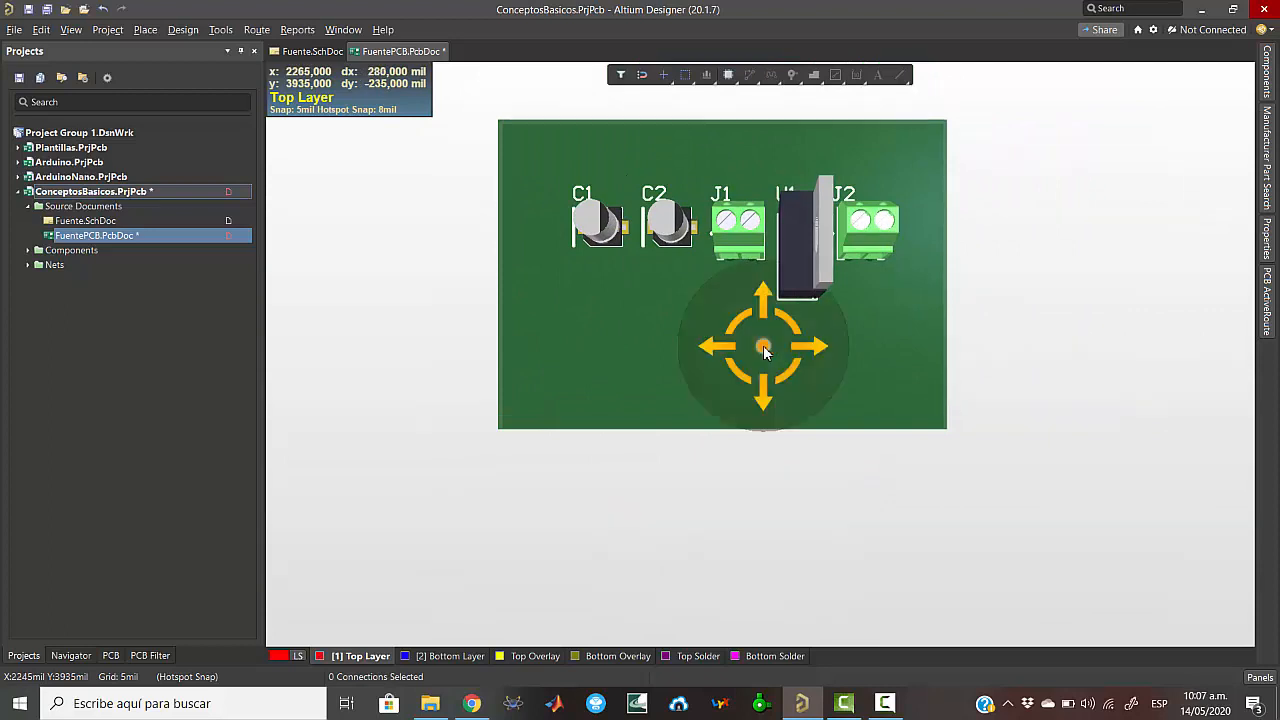
shift+scroll(763, 348, down, 4)
shift+scroll(763, 347, up, 9)
shift+scroll(761, 347, down, 1)
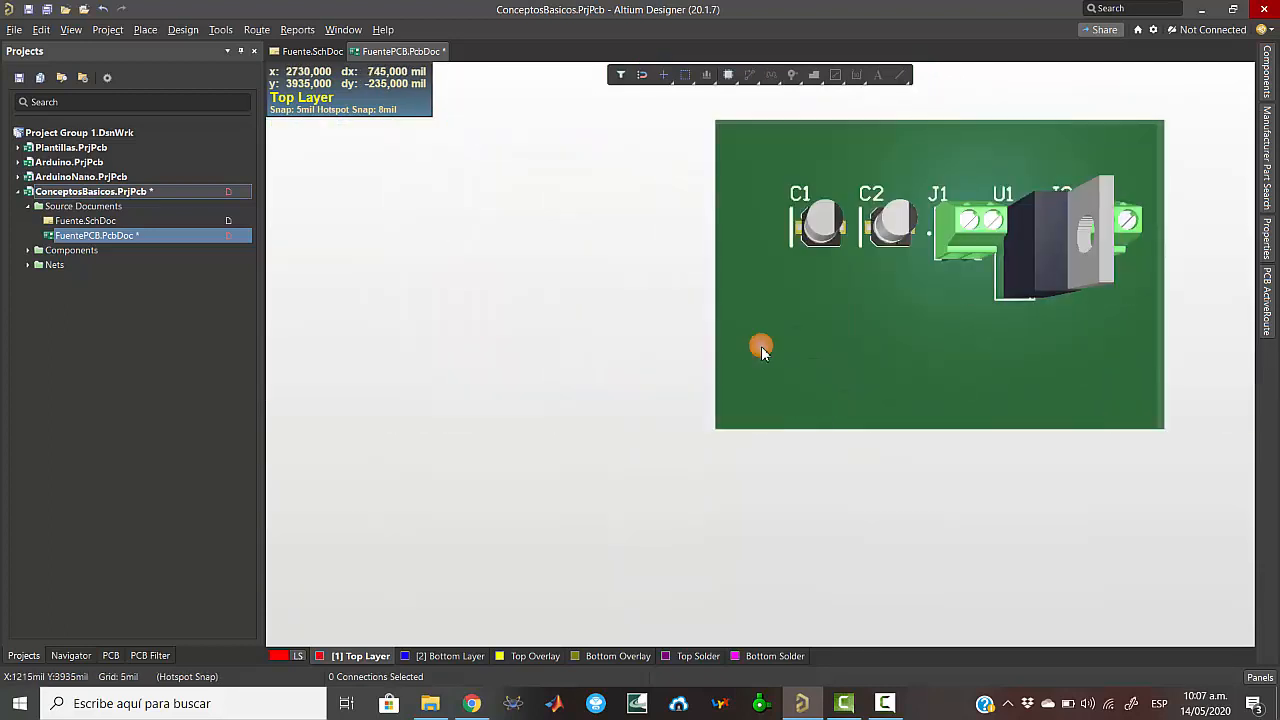
shift+scroll(761, 346, down, 1)
ctrl+scroll(761, 346, up, 1)
ctrl+scroll(761, 346, down, 2)
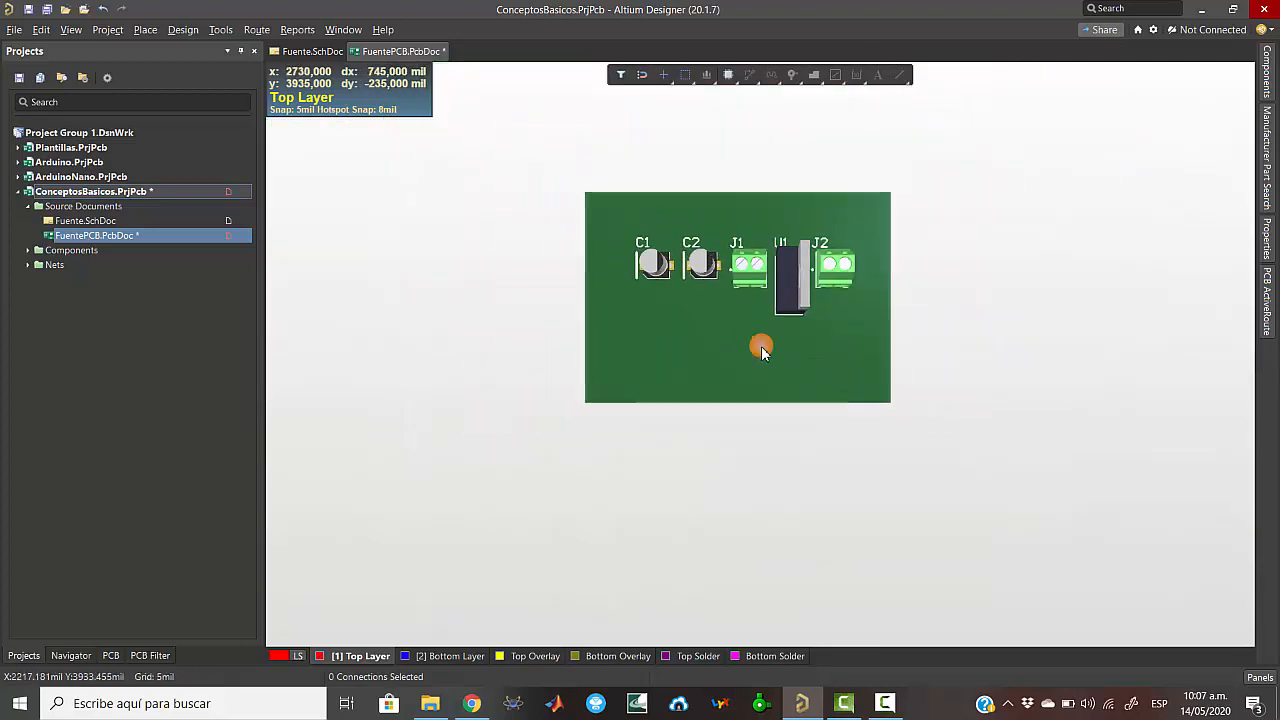
scroll(761, 346, up, 5)
scroll(760, 323, down, 4)
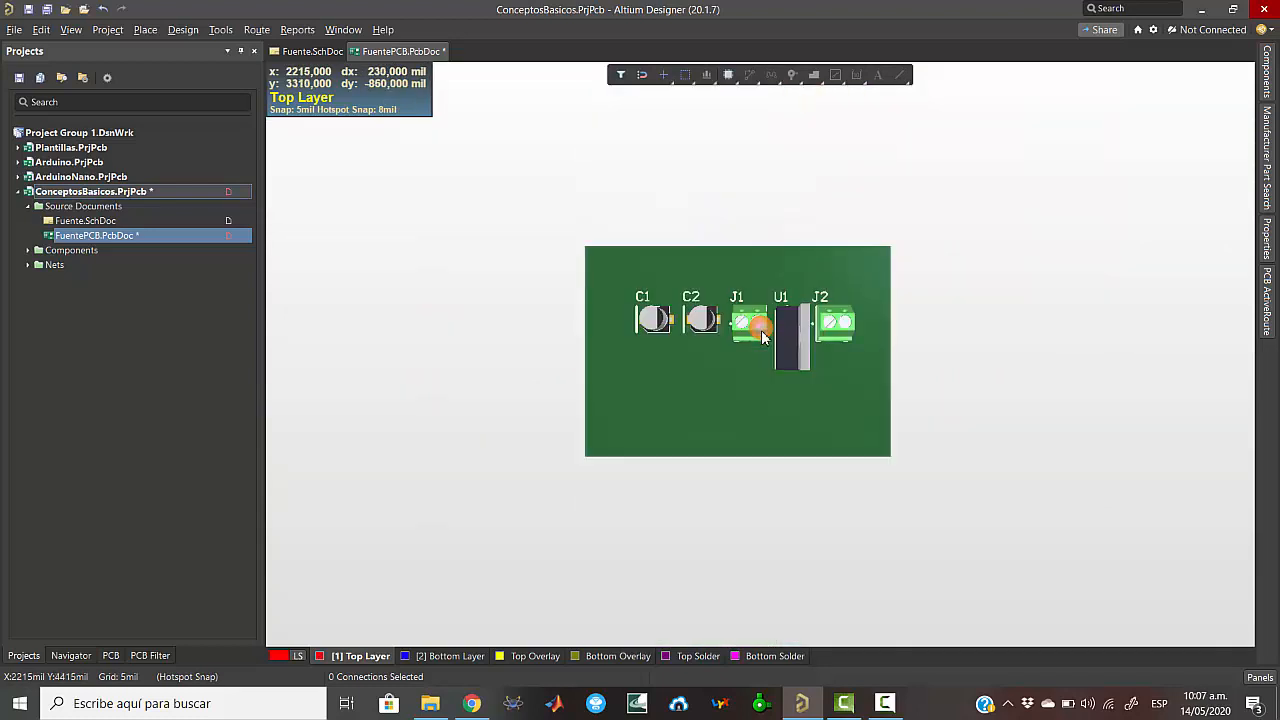
scroll(761, 335, up, 6)
scroll(760, 329, down, 10)
scroll(760, 330, up, 5)
scroll(755, 337, down, 2)
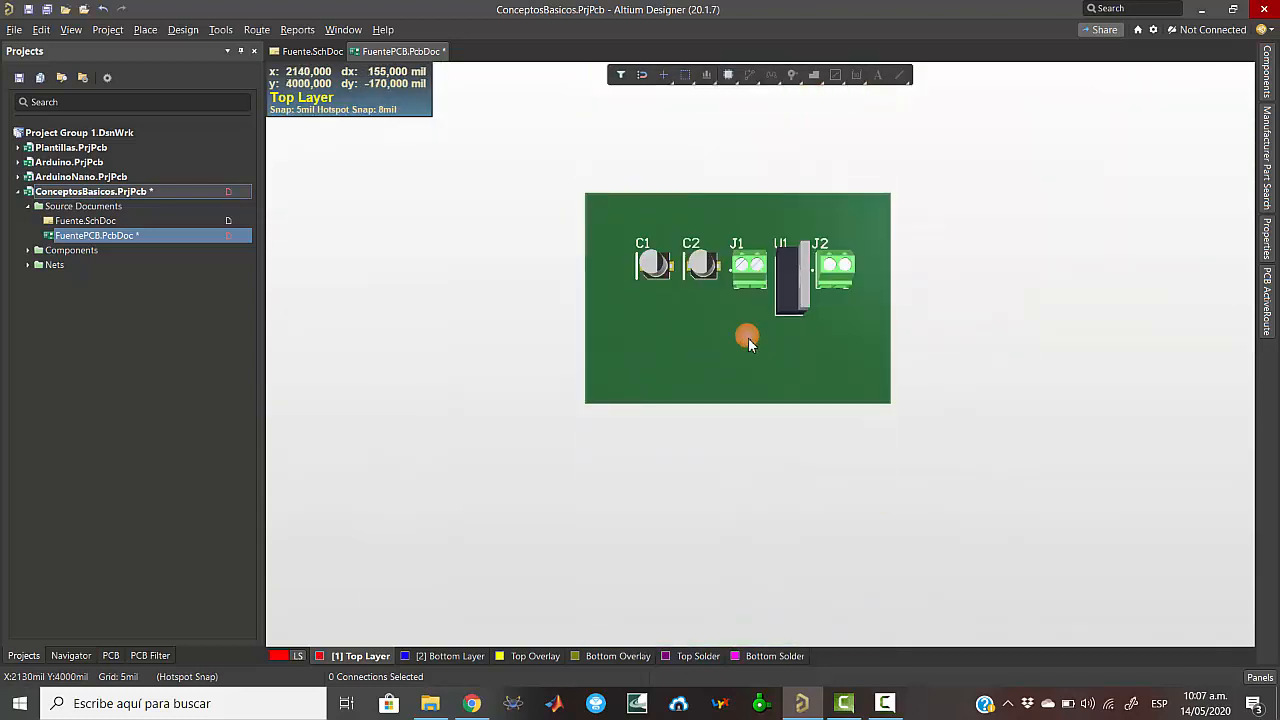
scroll(748, 333, up, 3)
scroll(747, 323, down, 3)
middle_click(742, 320)
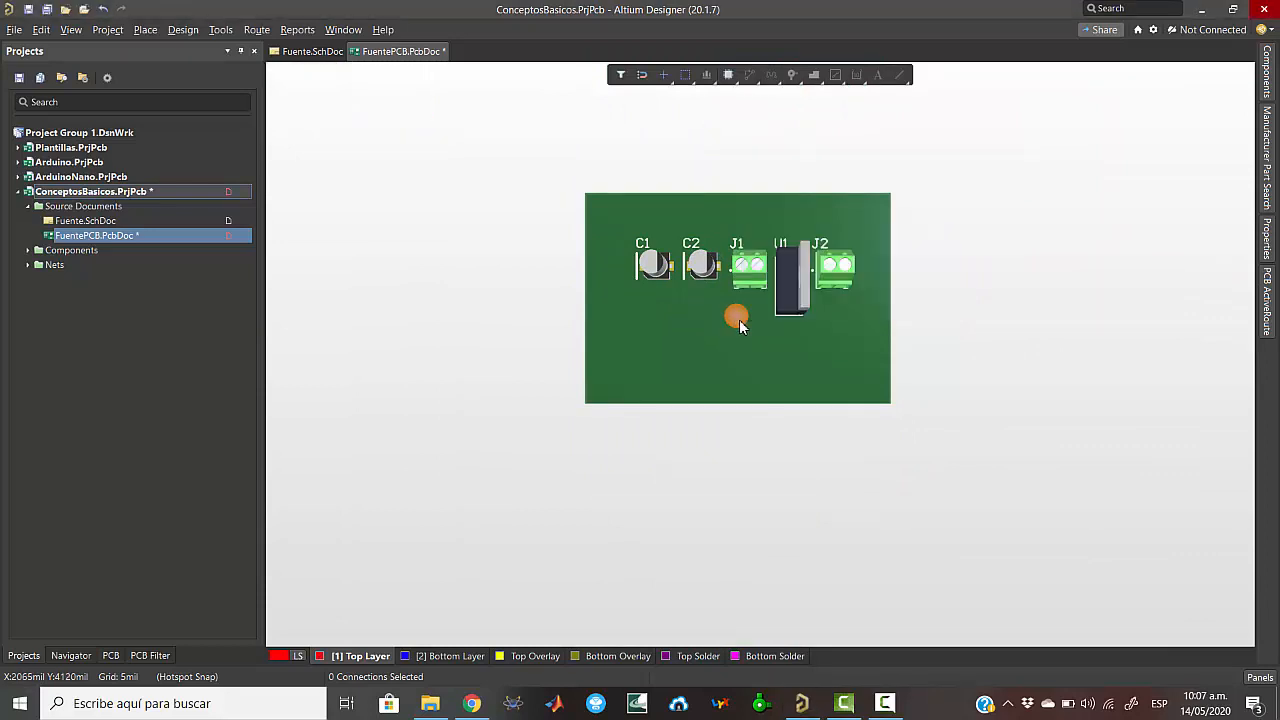
shift+right_drag(740, 322, 510, 342)
shift+right_drag(731, 338, 697, 343)
- Return to the 2D layout and move the Fuente room with its components up to the board's upper edge
key(2)
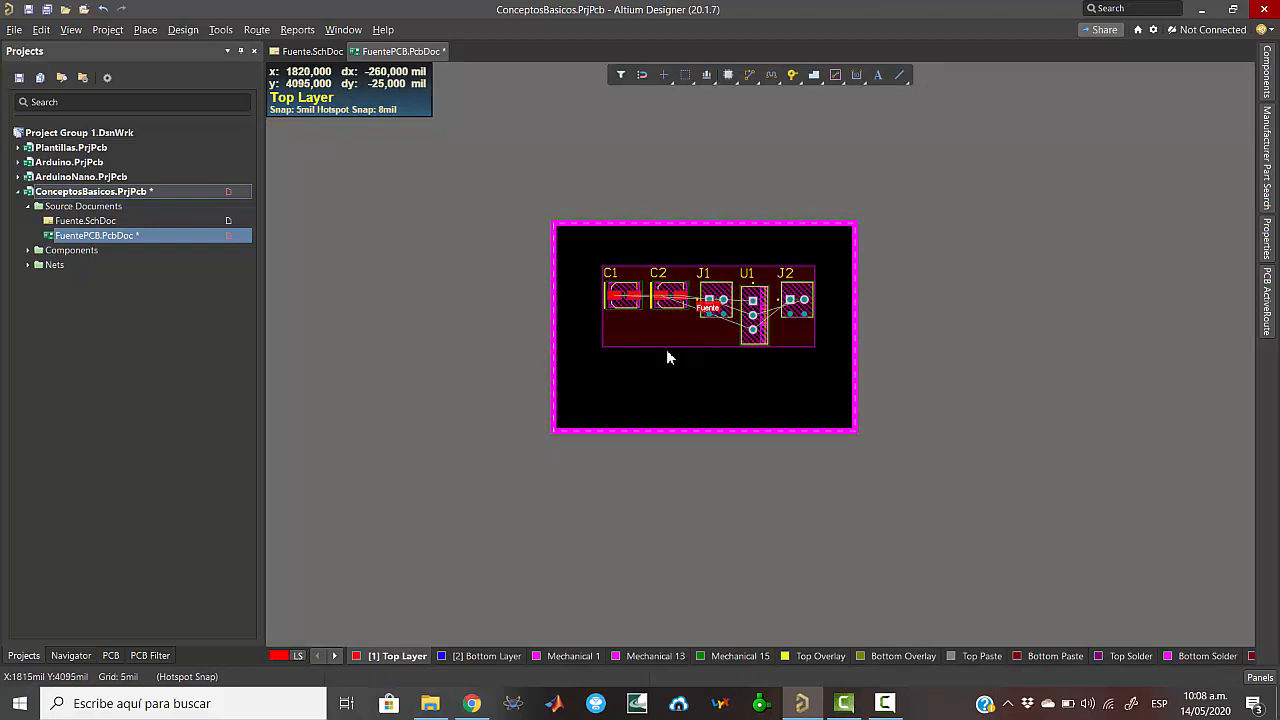
drag(662, 345, 638, 261)
ctrl+scroll(691, 342, up, 1)
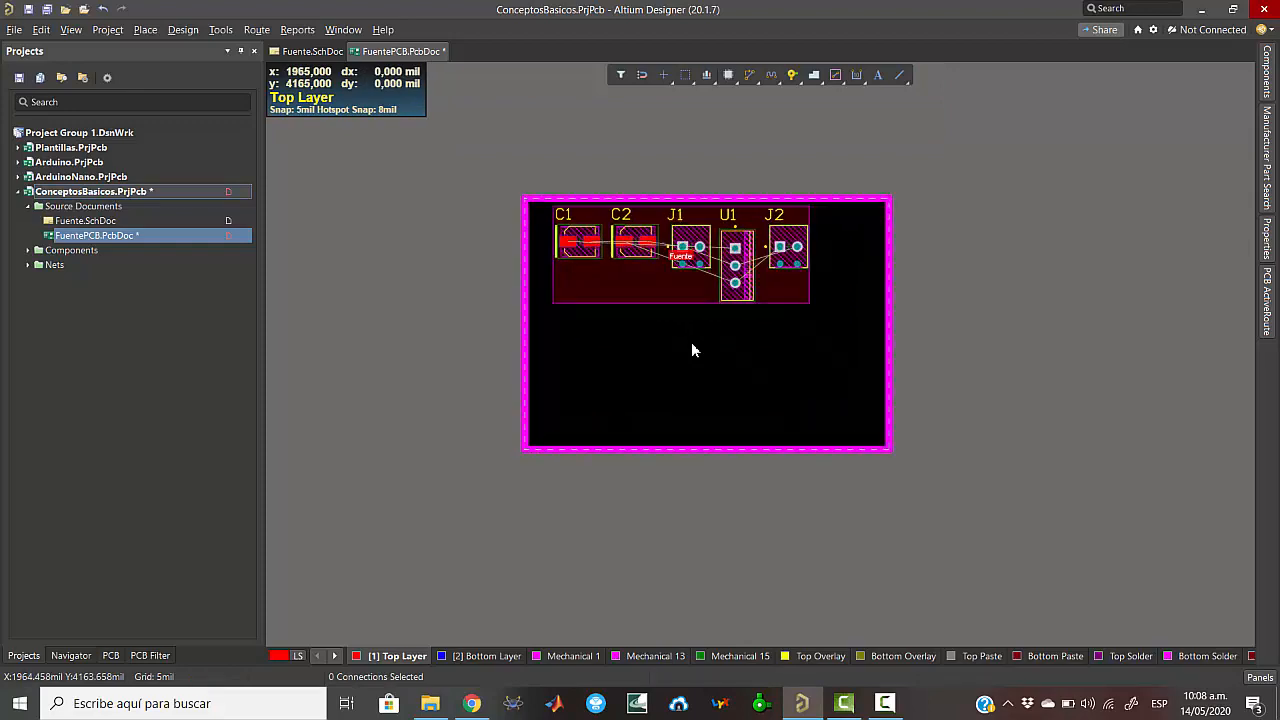
- Move connector J1 below C1 near the board's left side, and capacitor C2 just below J2, beside U1
ctrl+scroll(691, 342, up, 2)
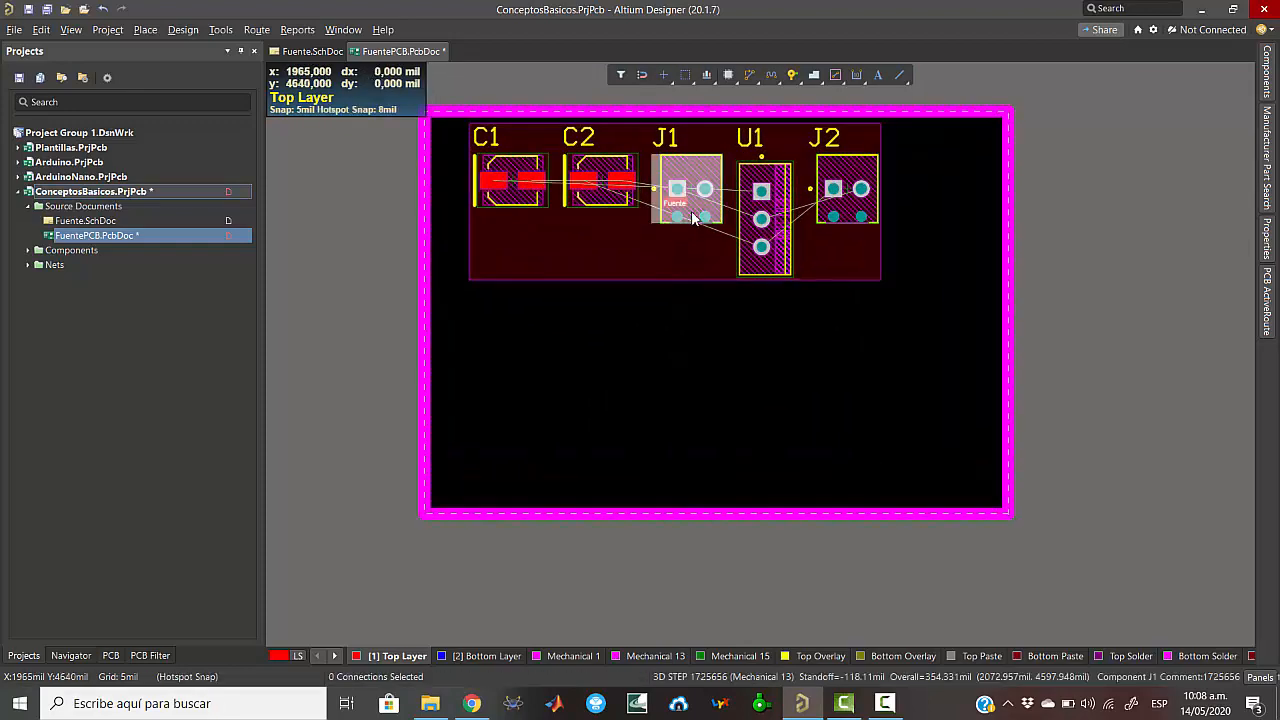
drag(693, 218, 549, 411)
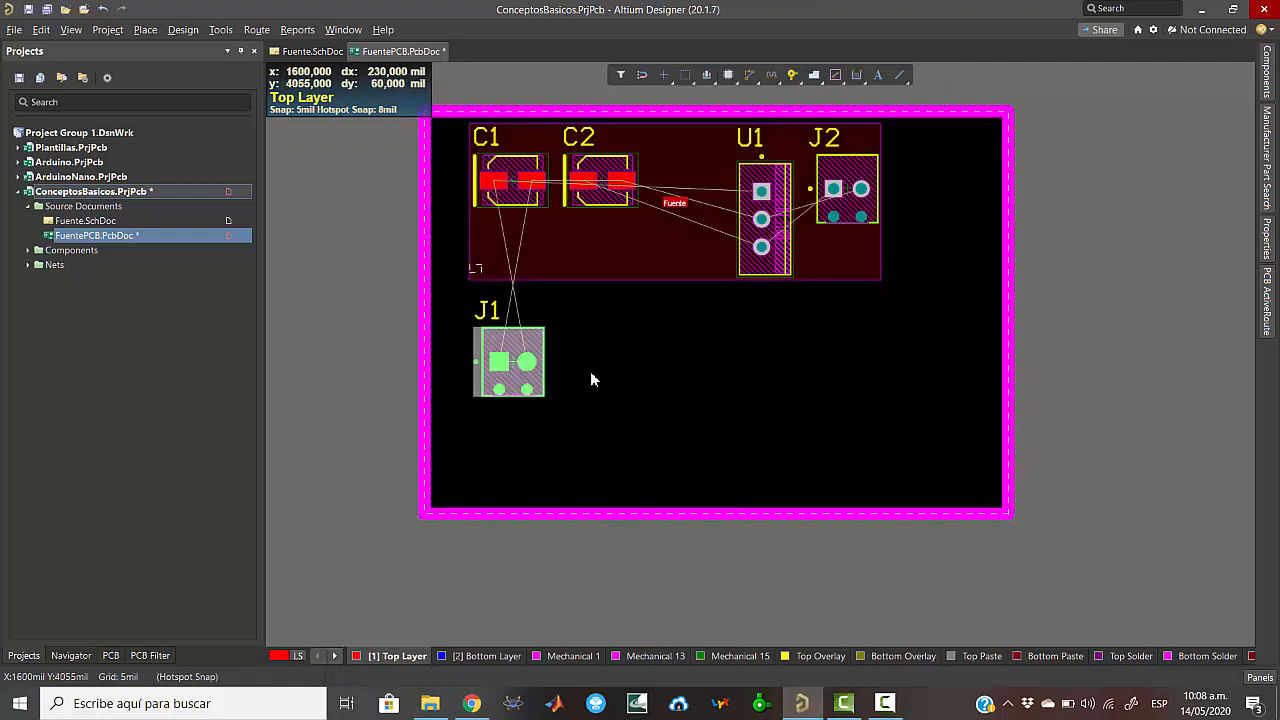
click(581, 364)
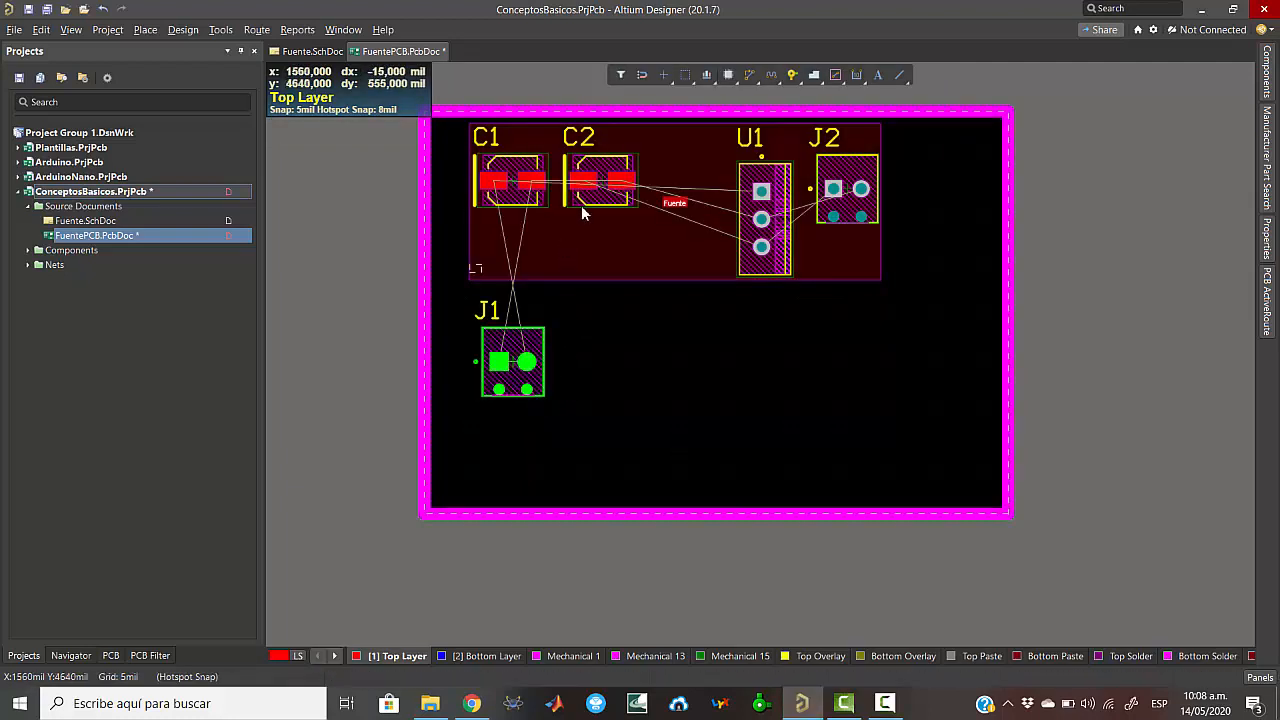
drag(582, 208, 834, 248)
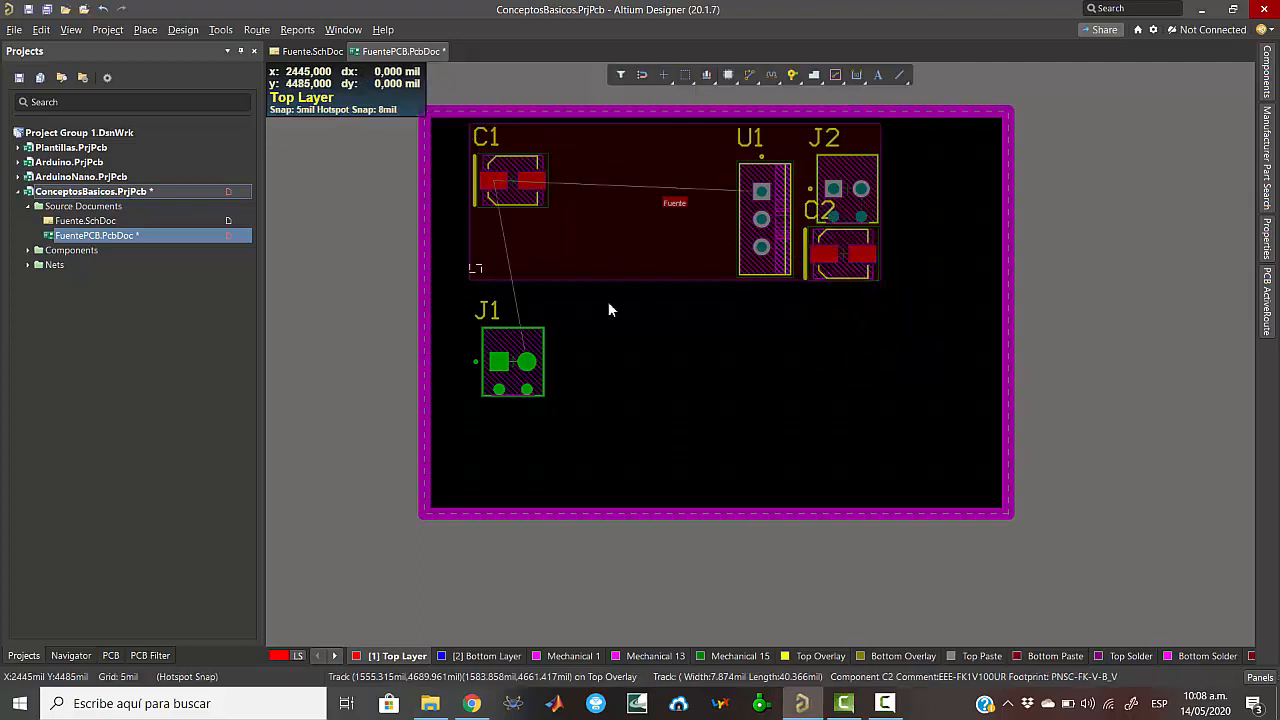
- Extend the Fuente room's lower edge downward so that it encloses J1
click(666, 281)
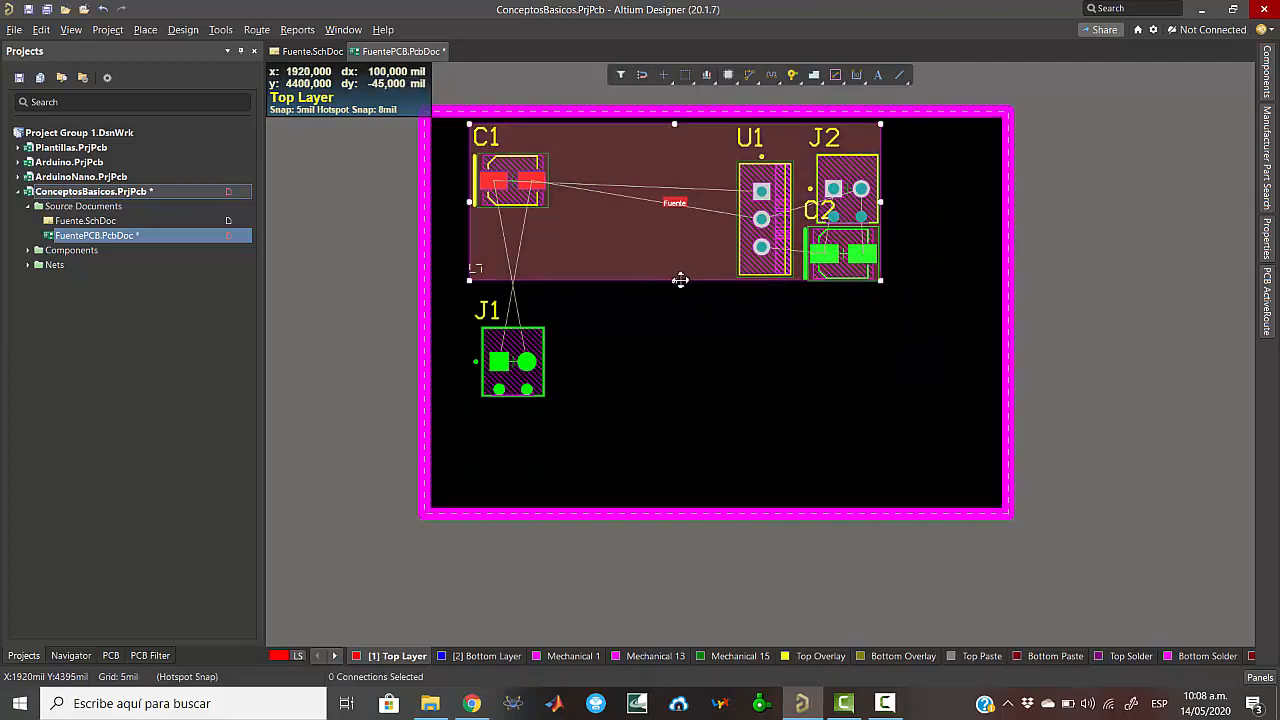
drag(675, 281, 672, 401)
- Place J1 near the board's upper left side, and C1 between J1 and U1
click(516, 352)
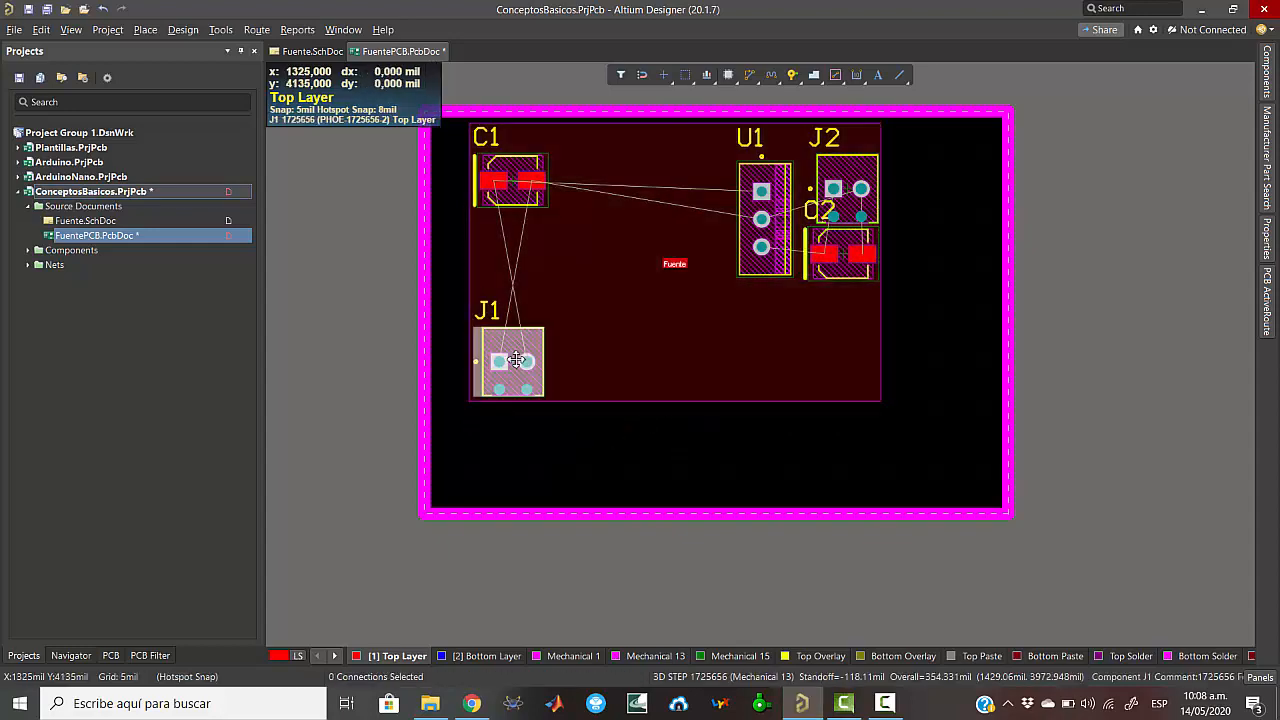
drag(516, 352, 523, 287)
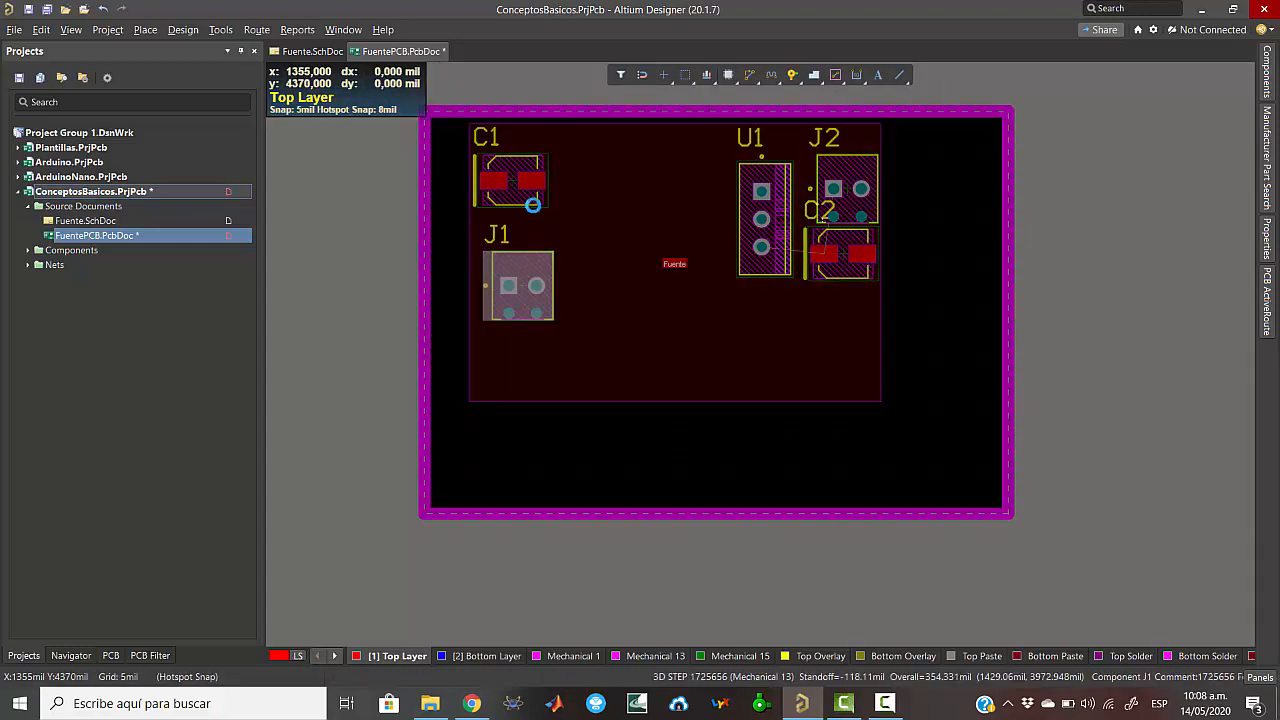
drag(528, 206, 662, 226)
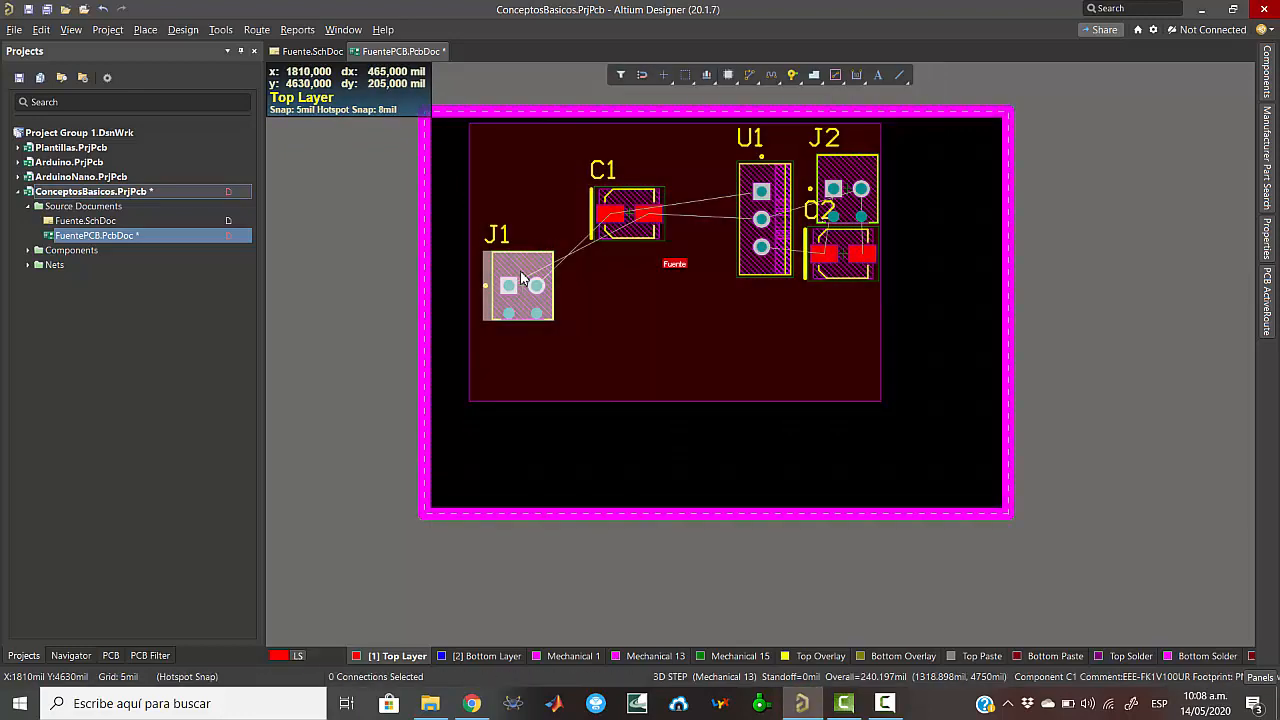
drag(525, 284, 522, 232)
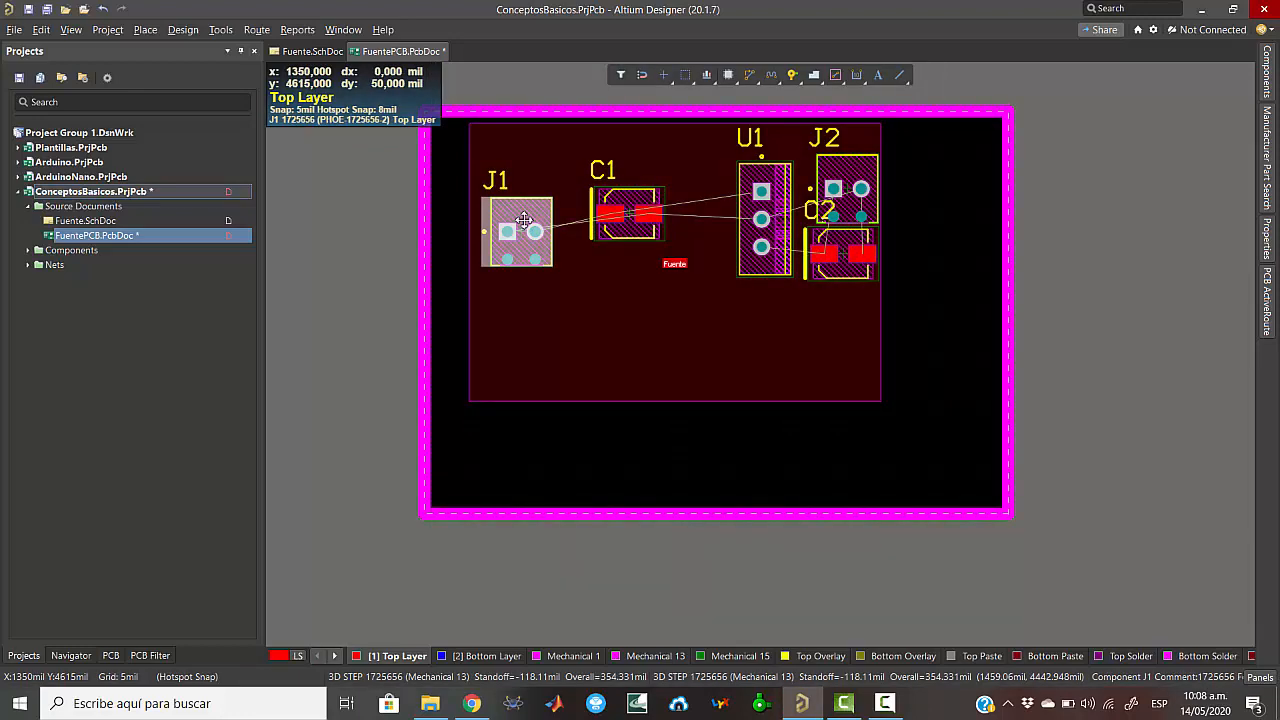
drag(523, 220, 526, 231)
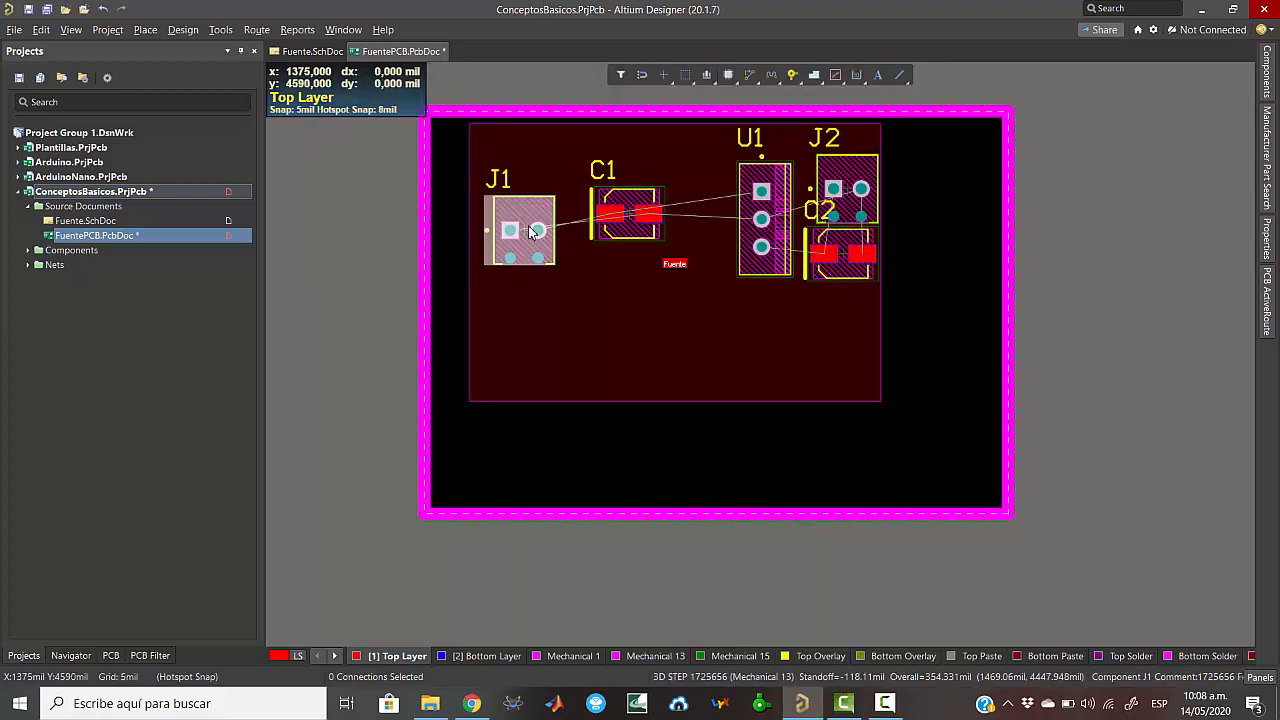
- Set the rotation of connector J1 to 90 degrees
click(1267, 245)
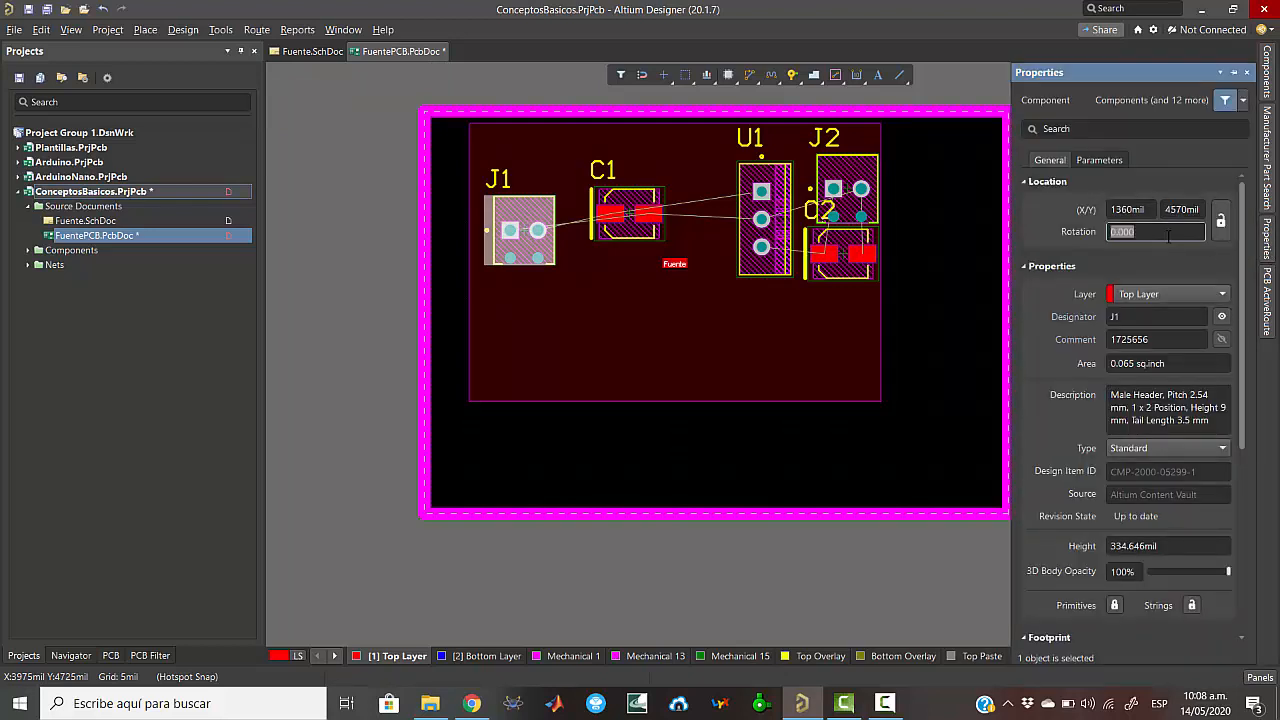
key(Return)
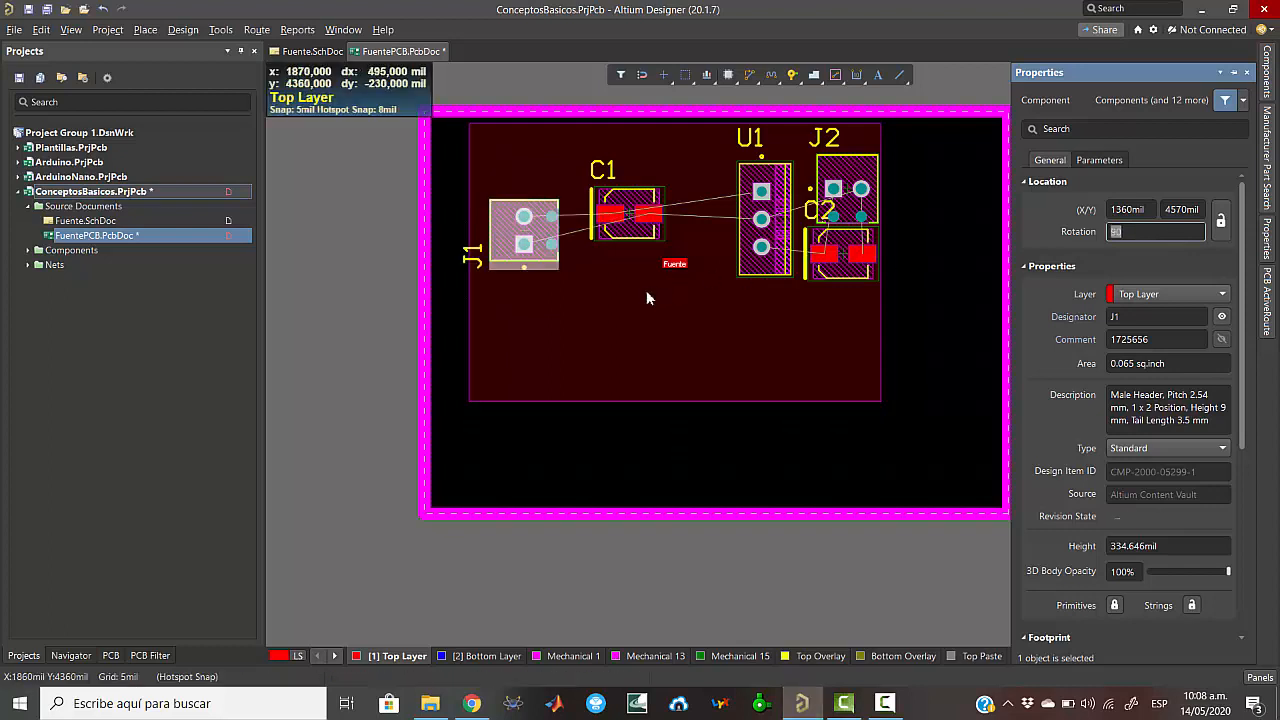
click(572, 302)
click(440, 307)
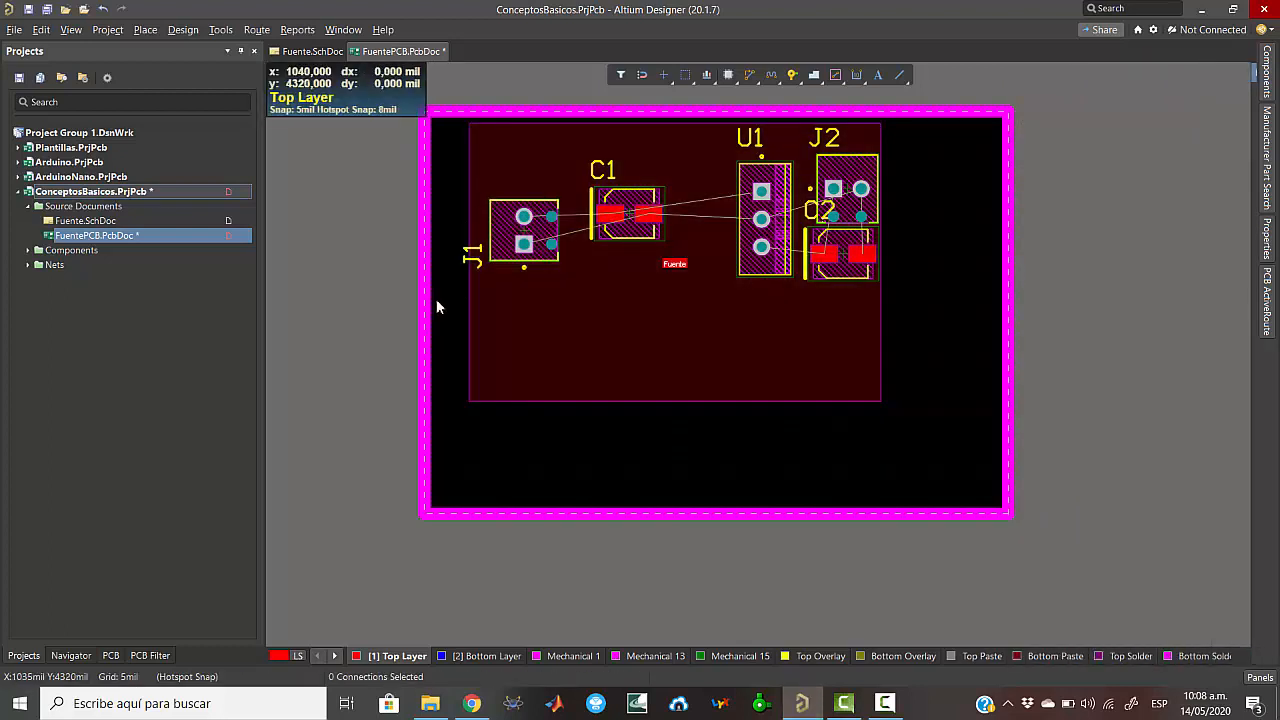
- Check the orientation of J1's terminals relative to the board edge in 3D
key(3)
right_drag(640, 285, 672, 326)
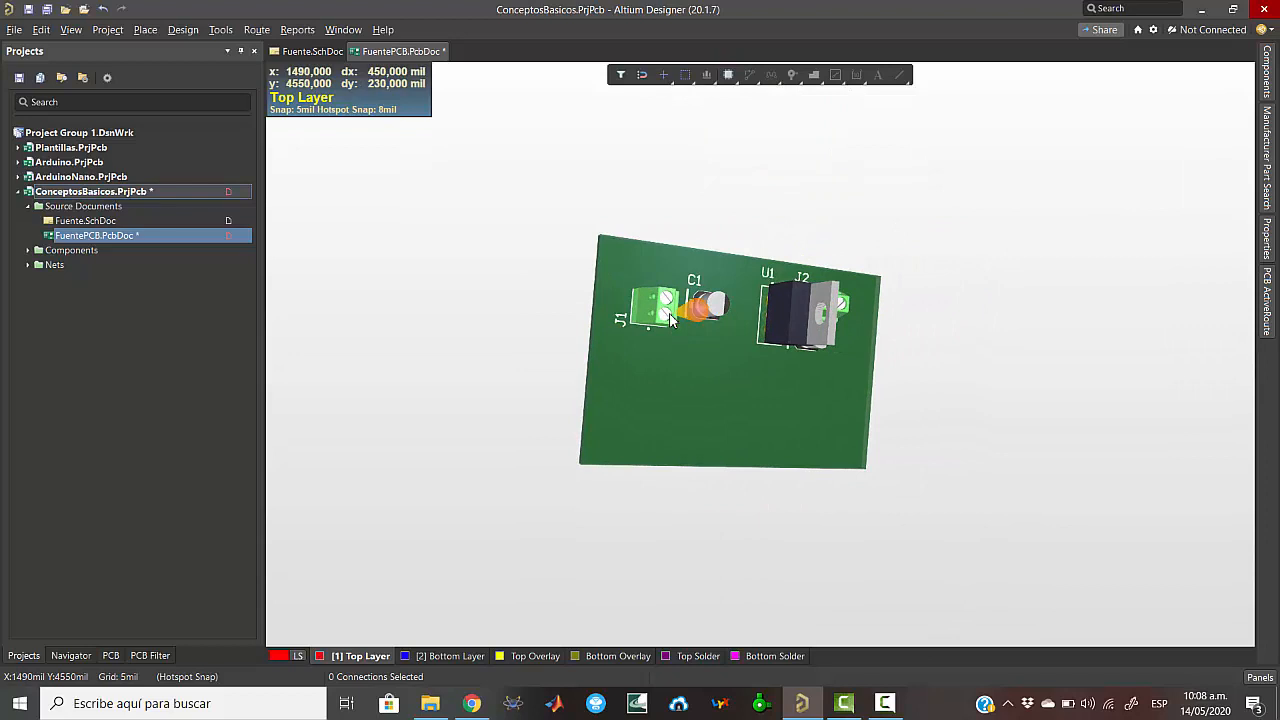
ctrl+scroll(670, 318, up, 5)
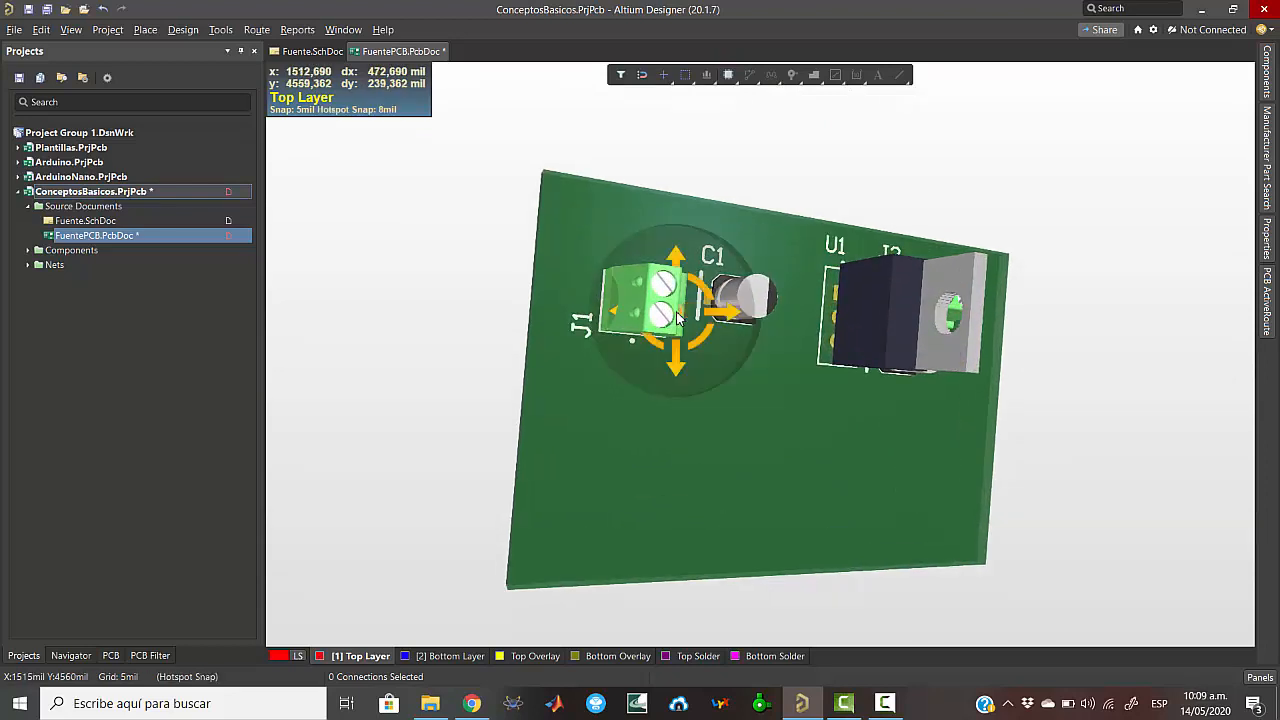
shift+right_drag(677, 318, 369, 349)
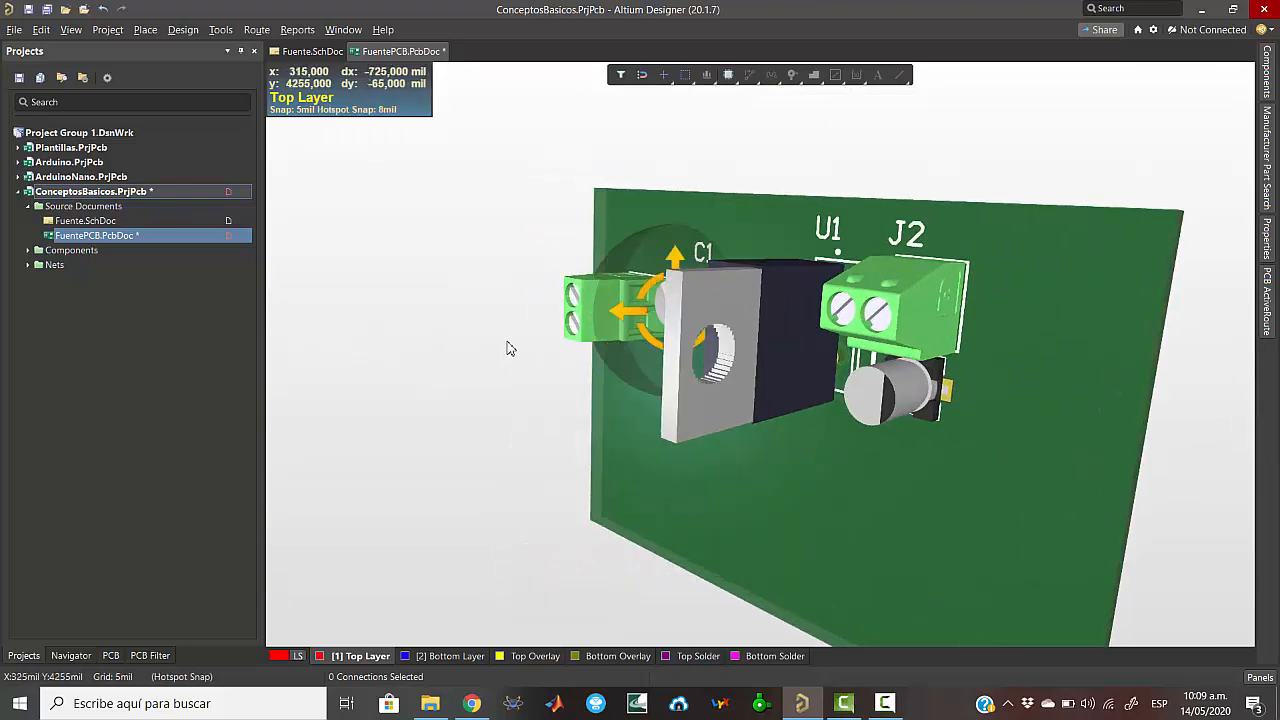
shift+right_drag(558, 344, 659, 306)
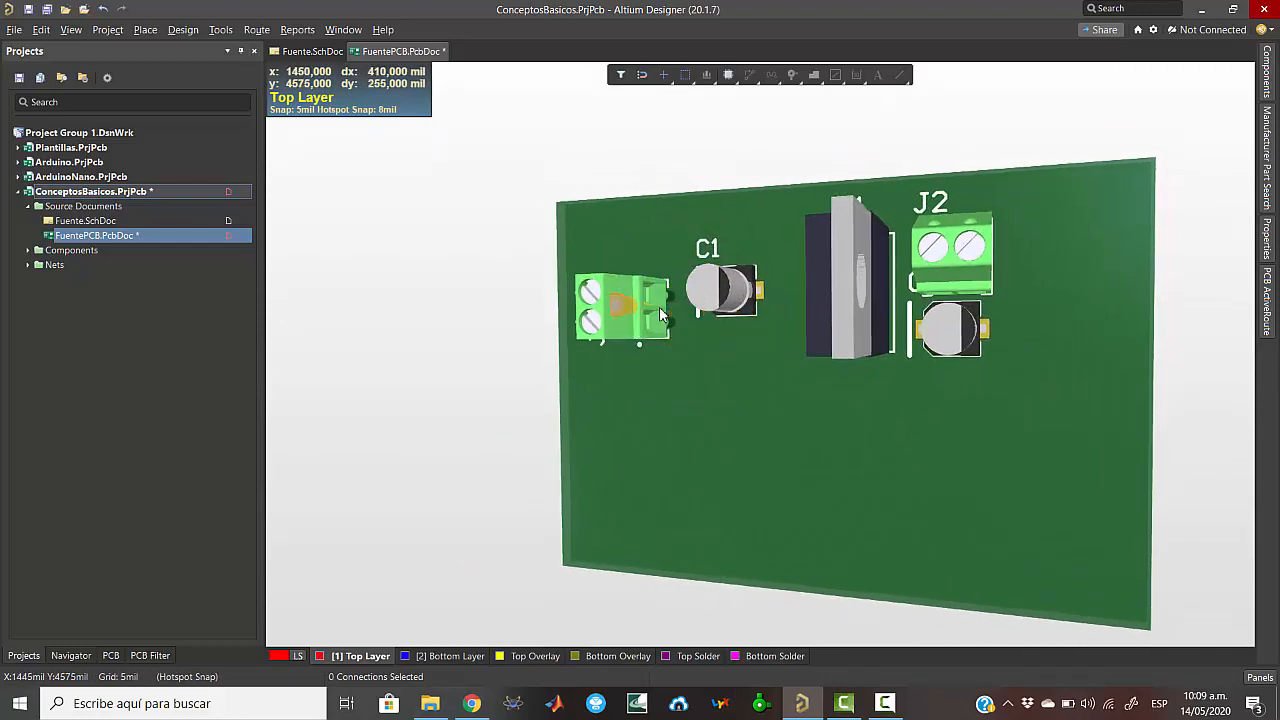
- Return to the 2D layout and set the rotation of connector J1 to 270 degrees
key(2)
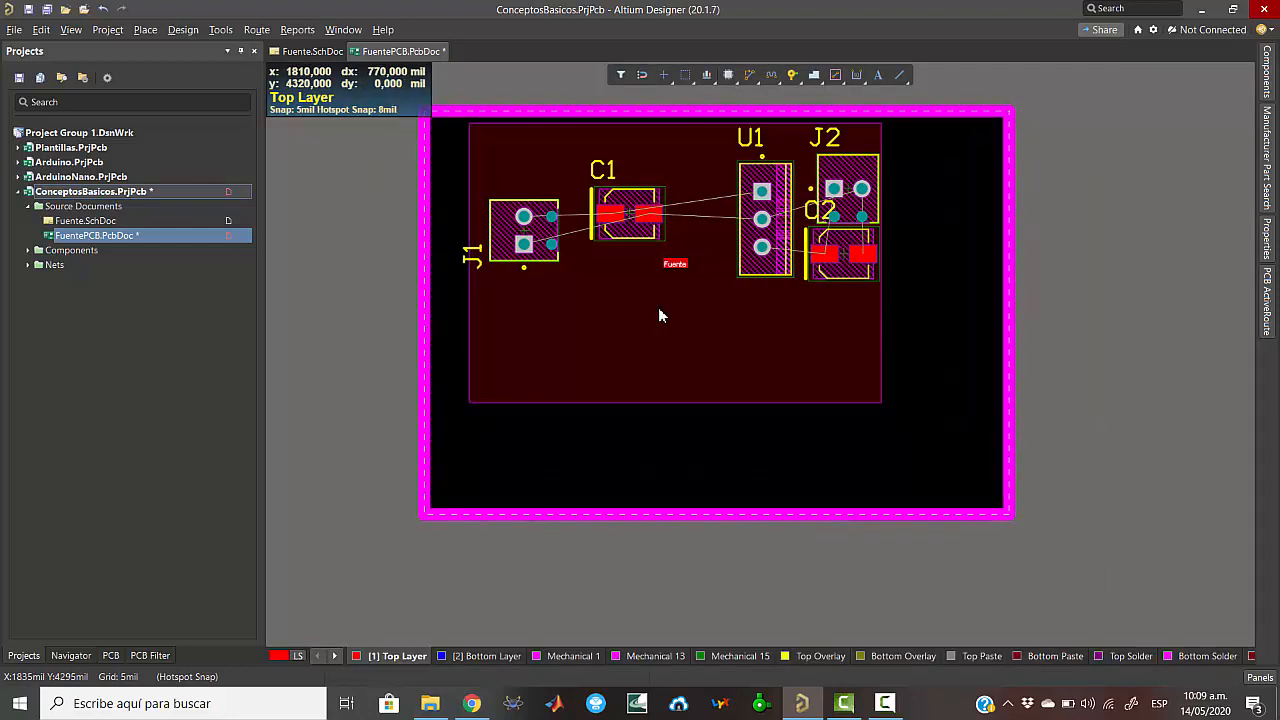
click(553, 263)
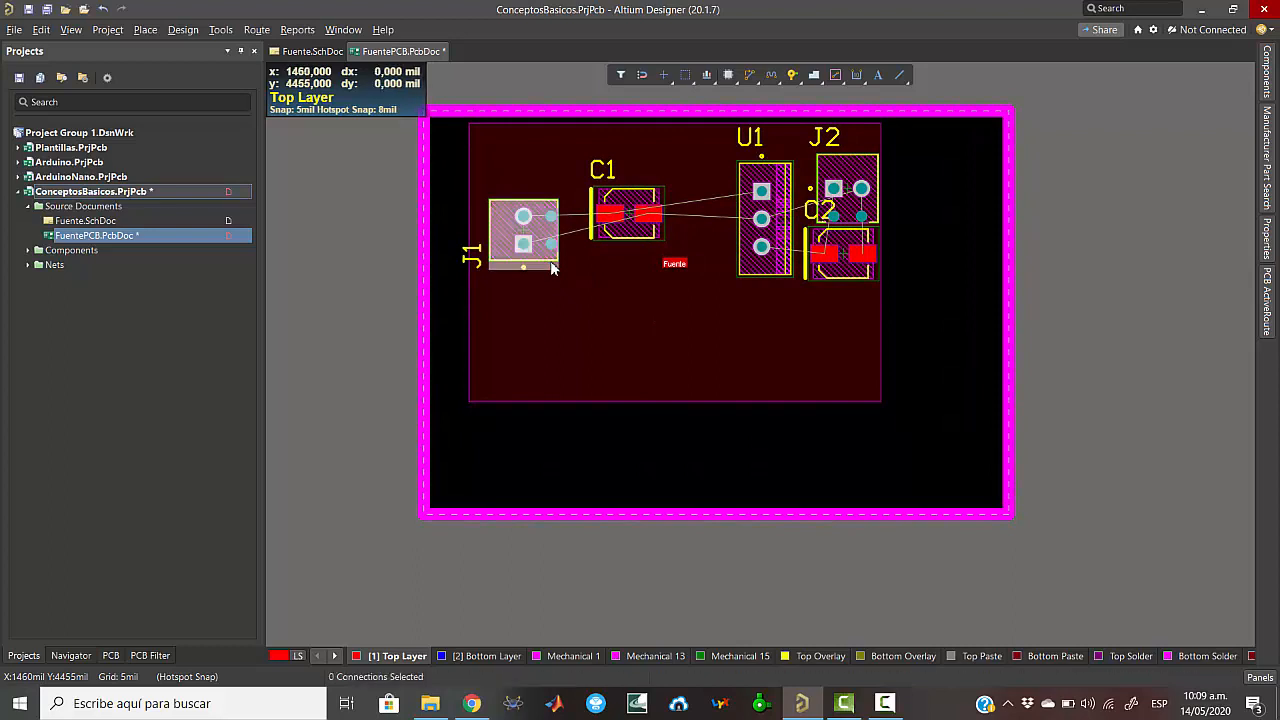
click(1268, 250)
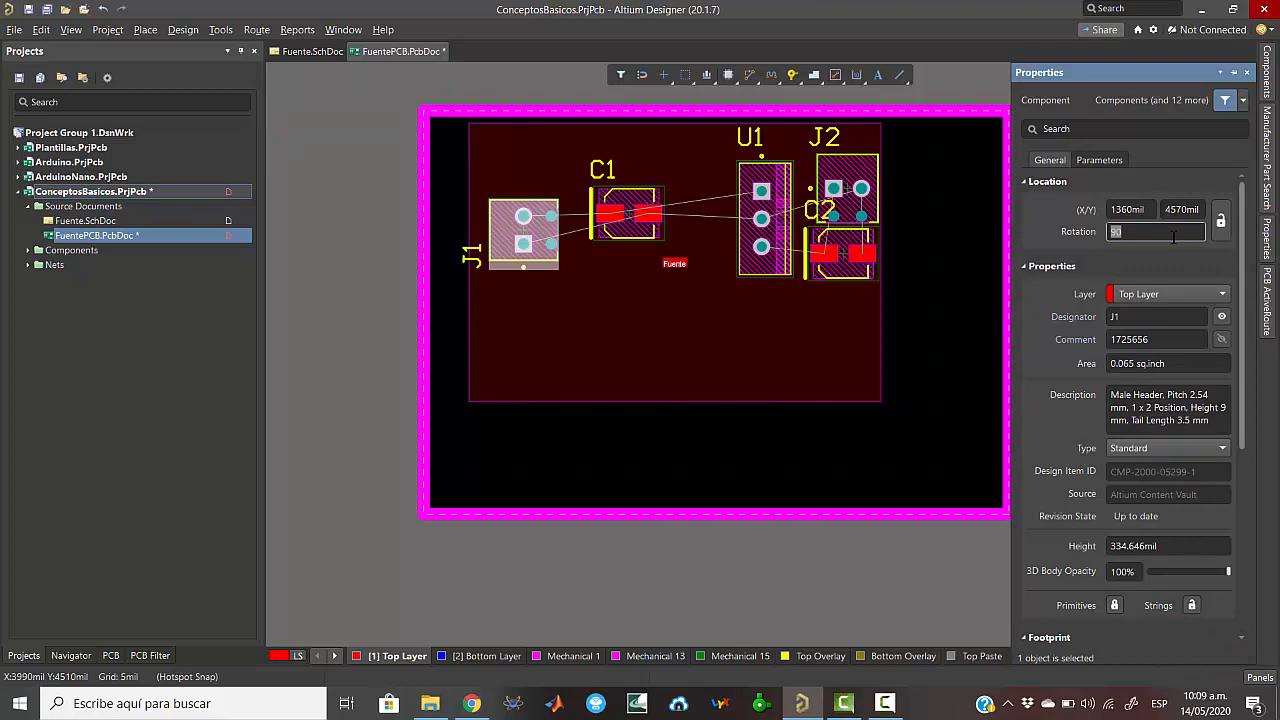
key(Return)
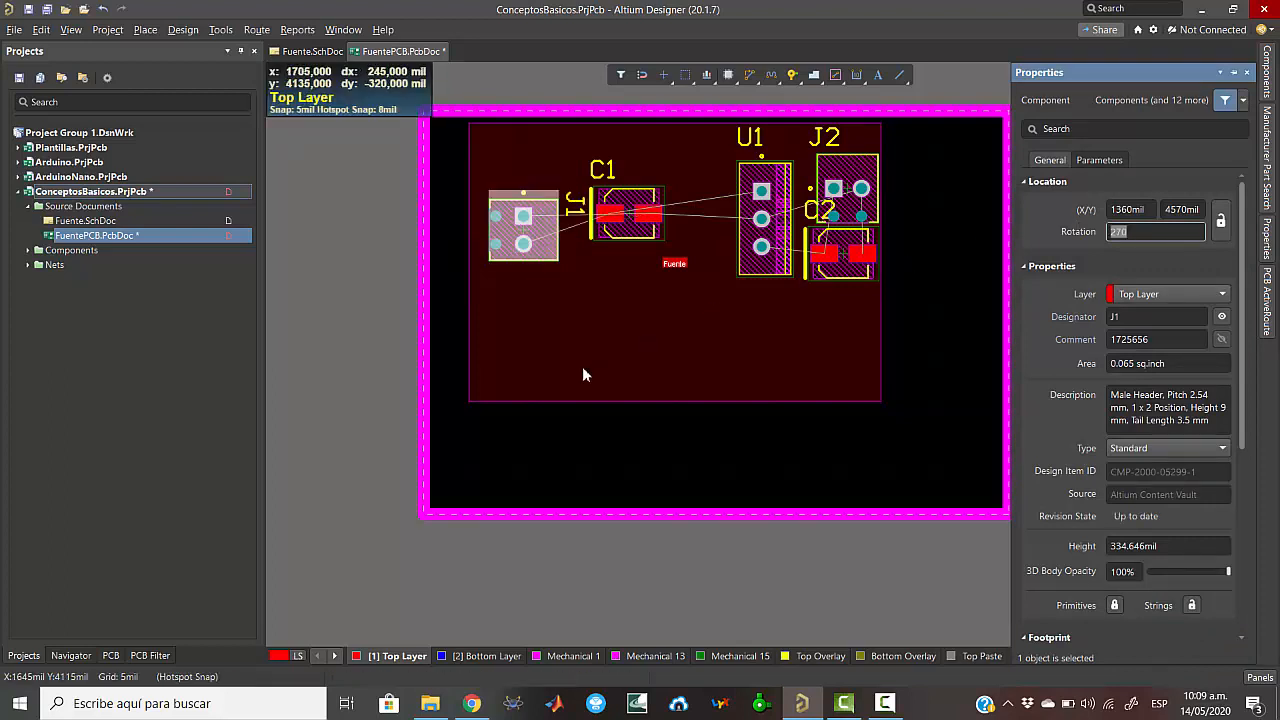
click(520, 340)
click(436, 308)
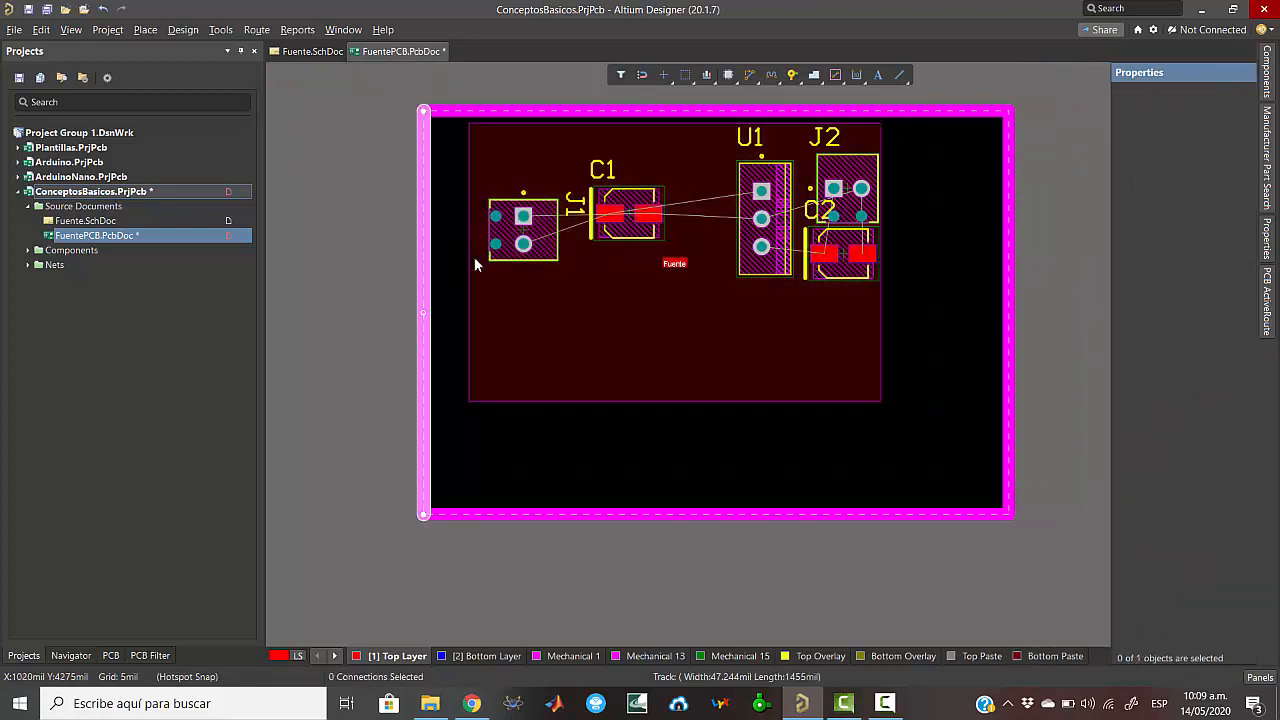
- Move capacitor C1 closer to connector J1, to about X 1700 mil, Y 4510 mil
key(shift+h)
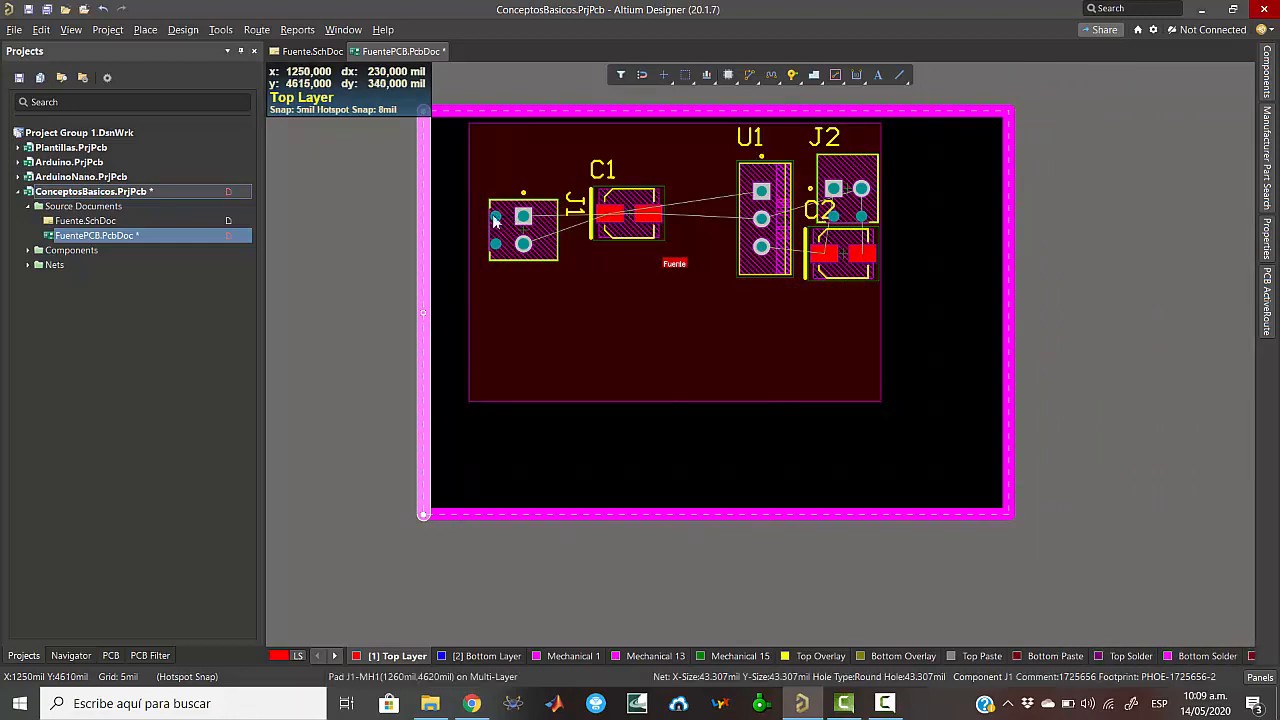
ctrl+scroll(490, 205, up, 4)
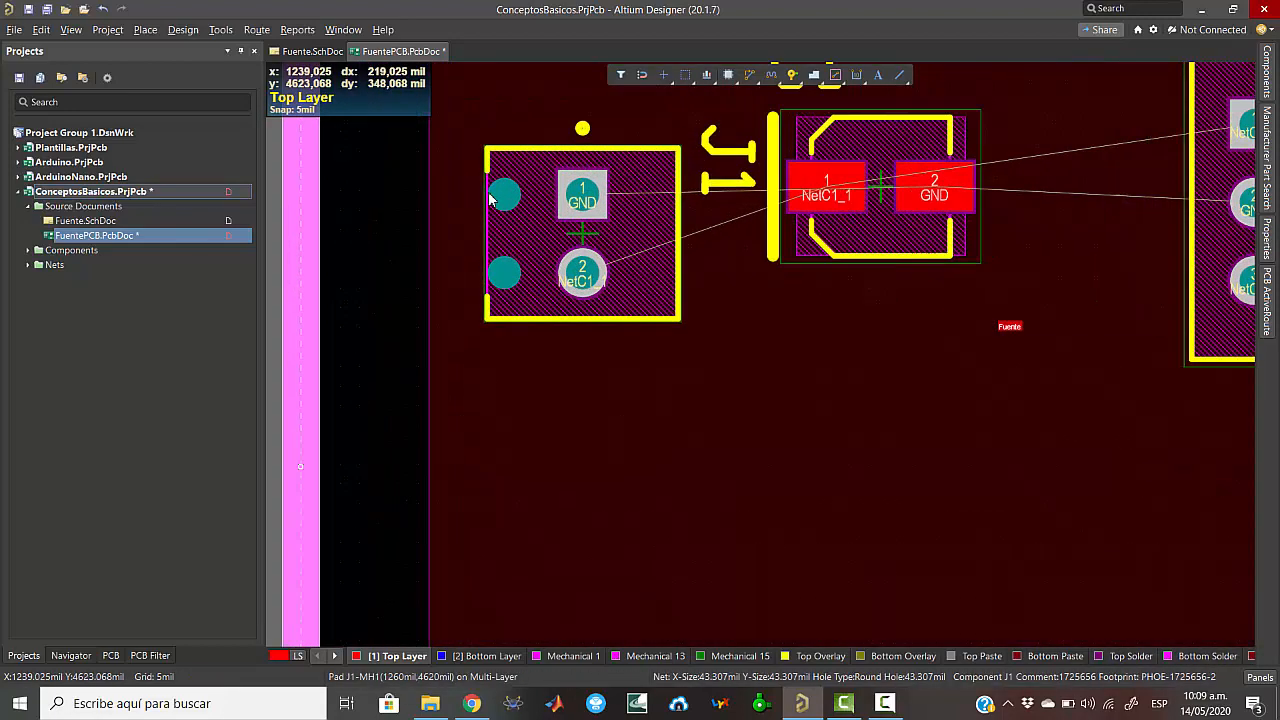
ctrl+scroll(490, 200, up, 1)
scroll(522, 246, down, 3)
scroll(708, 238, up, 5)
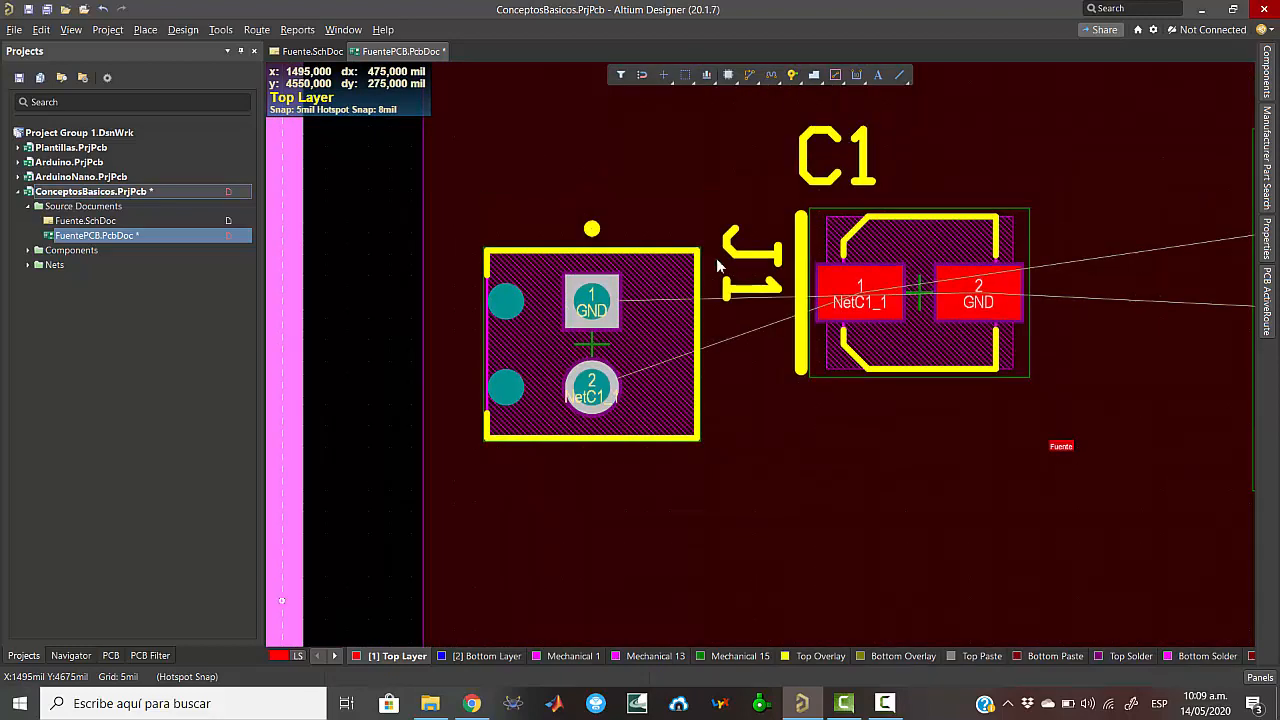
ctrl+scroll(716, 258, down, 1)
drag(872, 335, 847, 391)
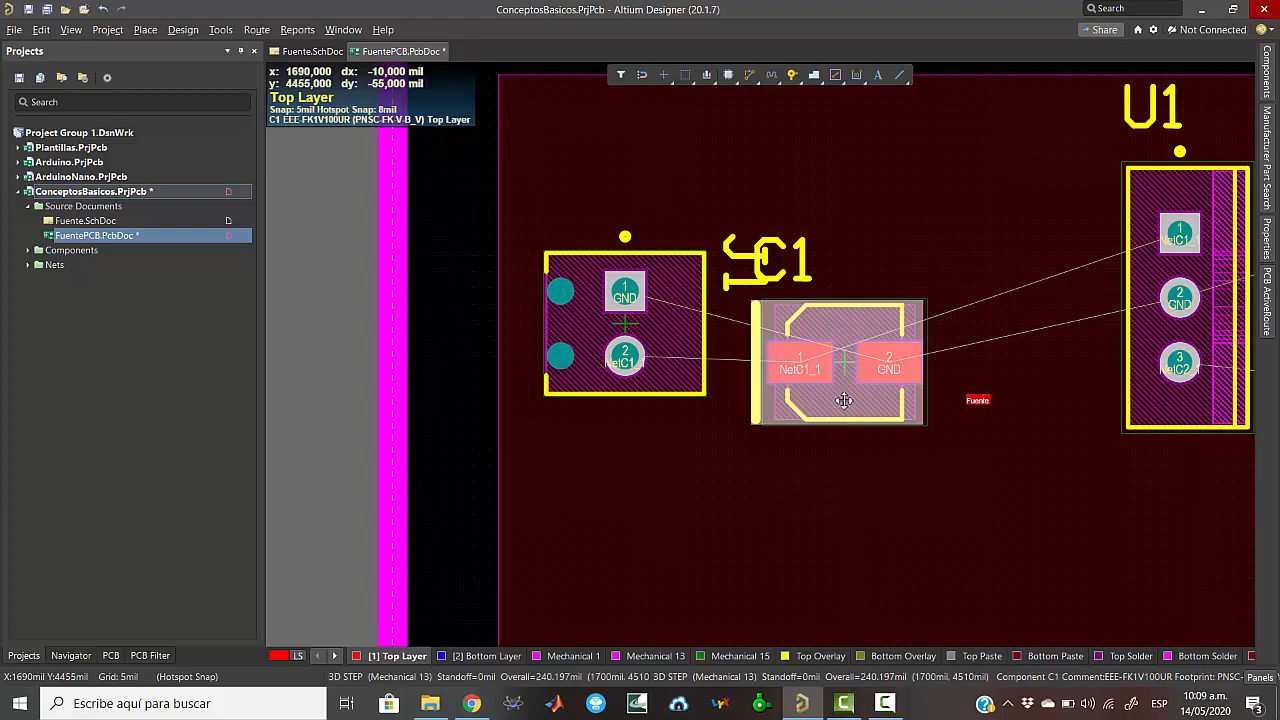
- Set the rotation of capacitor C1 to 90 degrees
click(1267, 238)
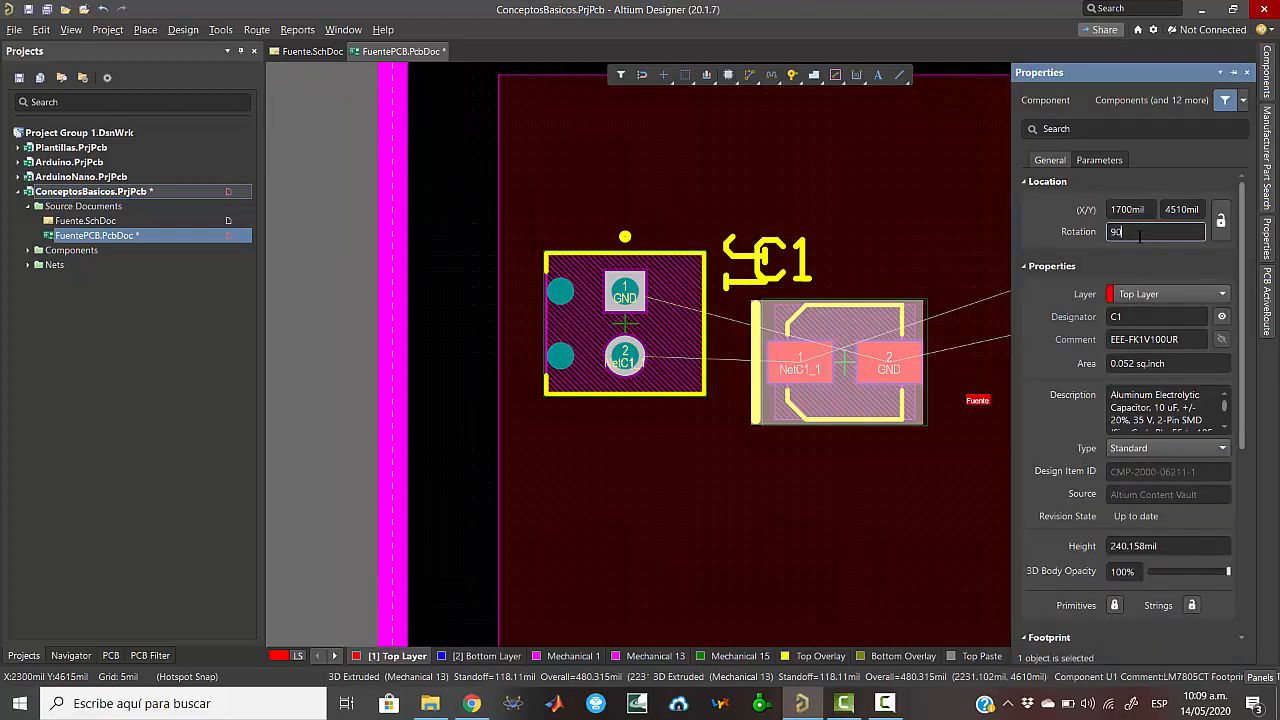
key(Return)
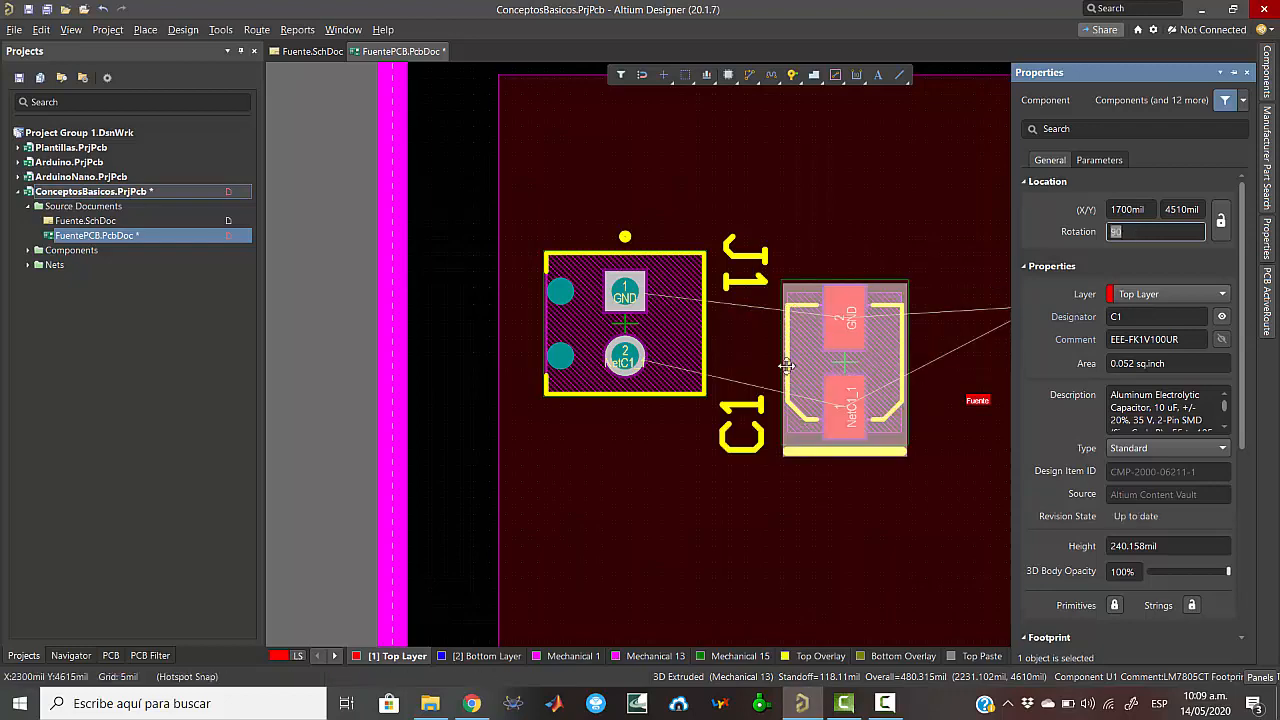
click(720, 505)
ctrl+scroll(748, 394, down, 2)
ctrl+scroll(750, 396, down, 2)
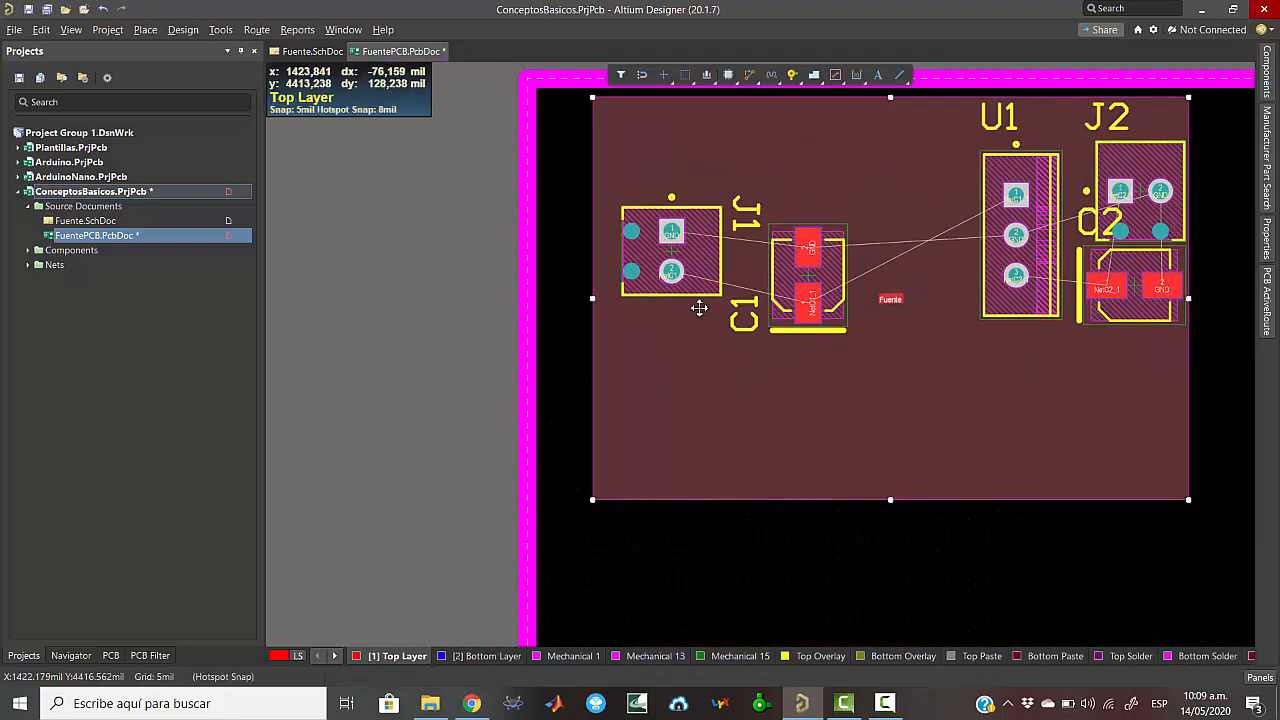
- Align connector J1 and capacitor C1 along their bottom edges
click(712, 292)
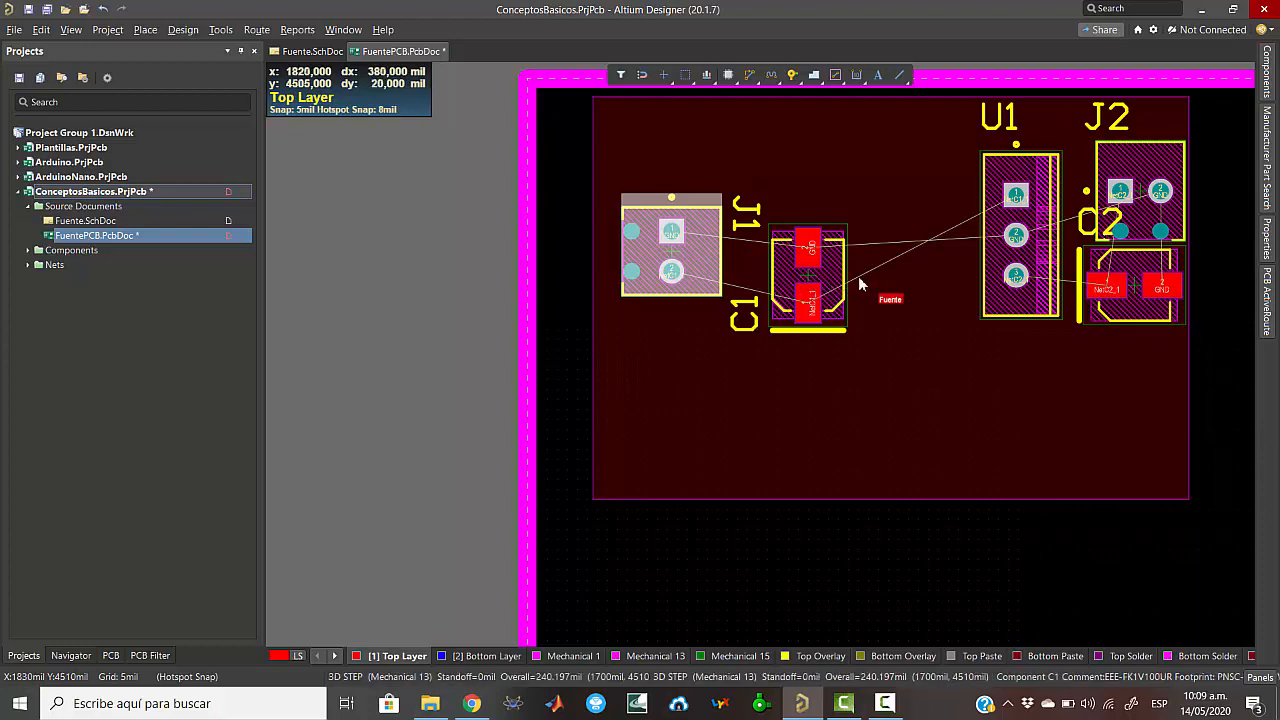
shift+click(808, 285)
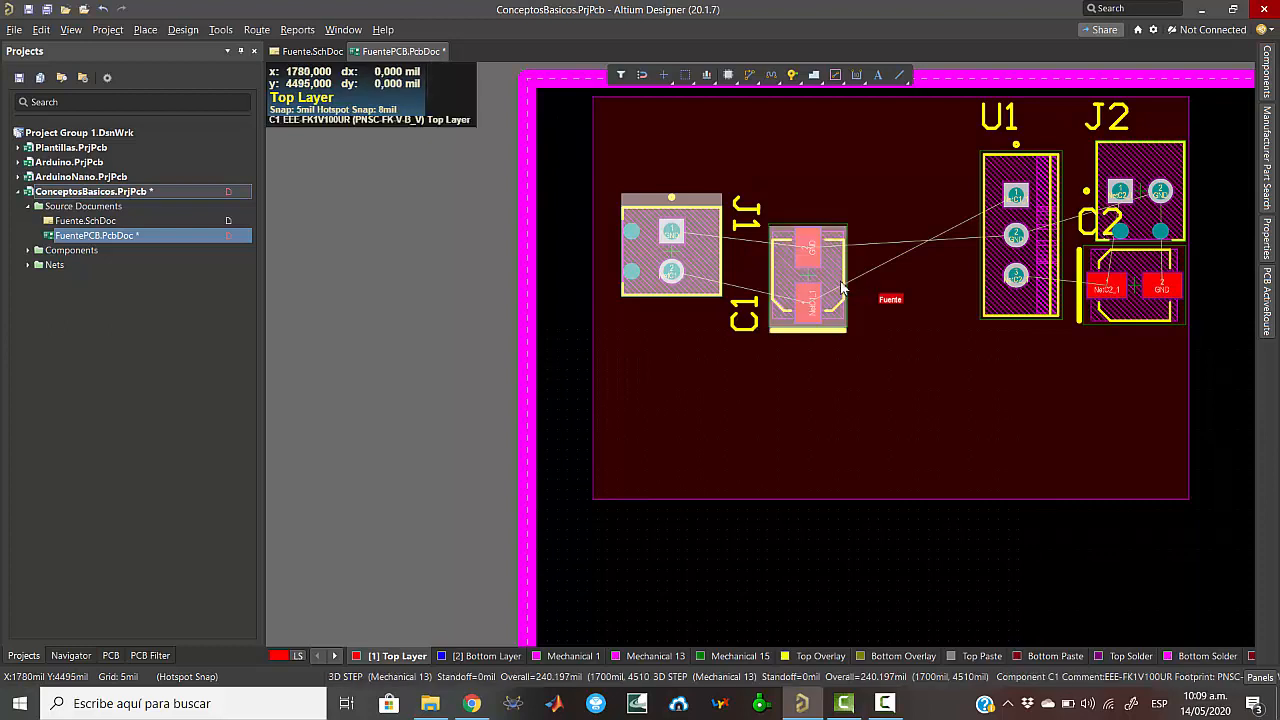
right_click(698, 274)
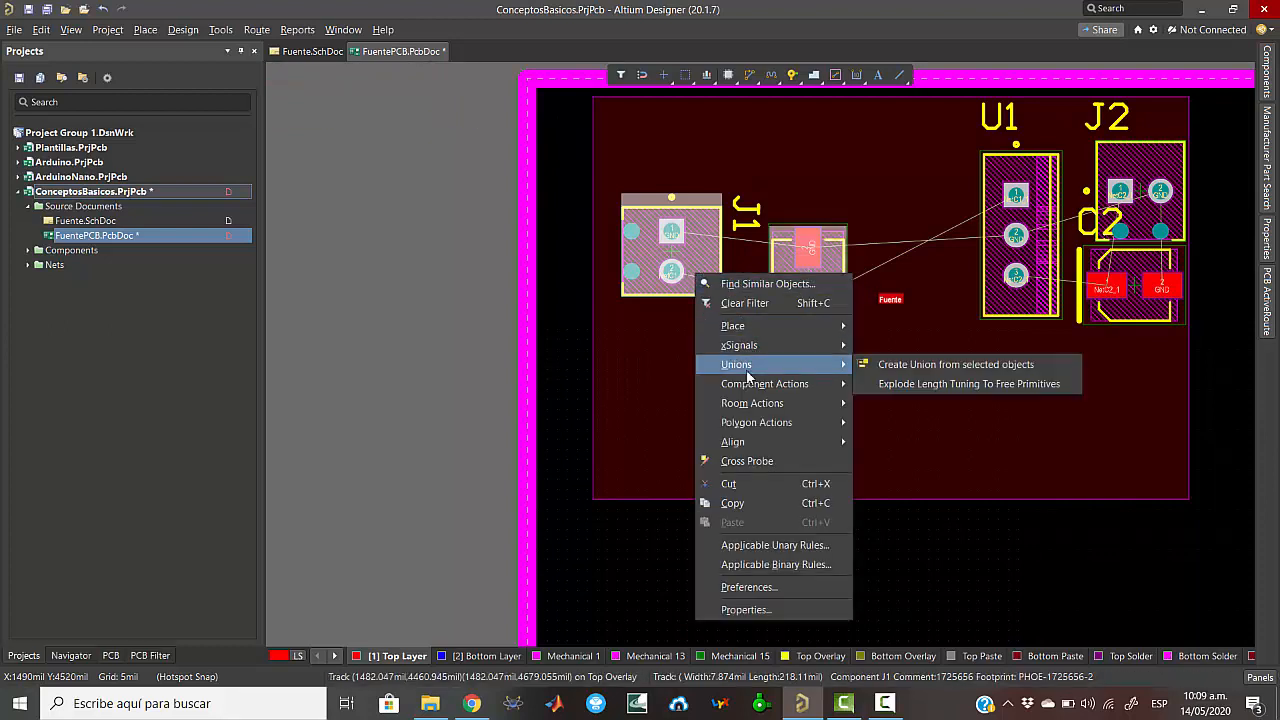
mouse_move(764, 452)
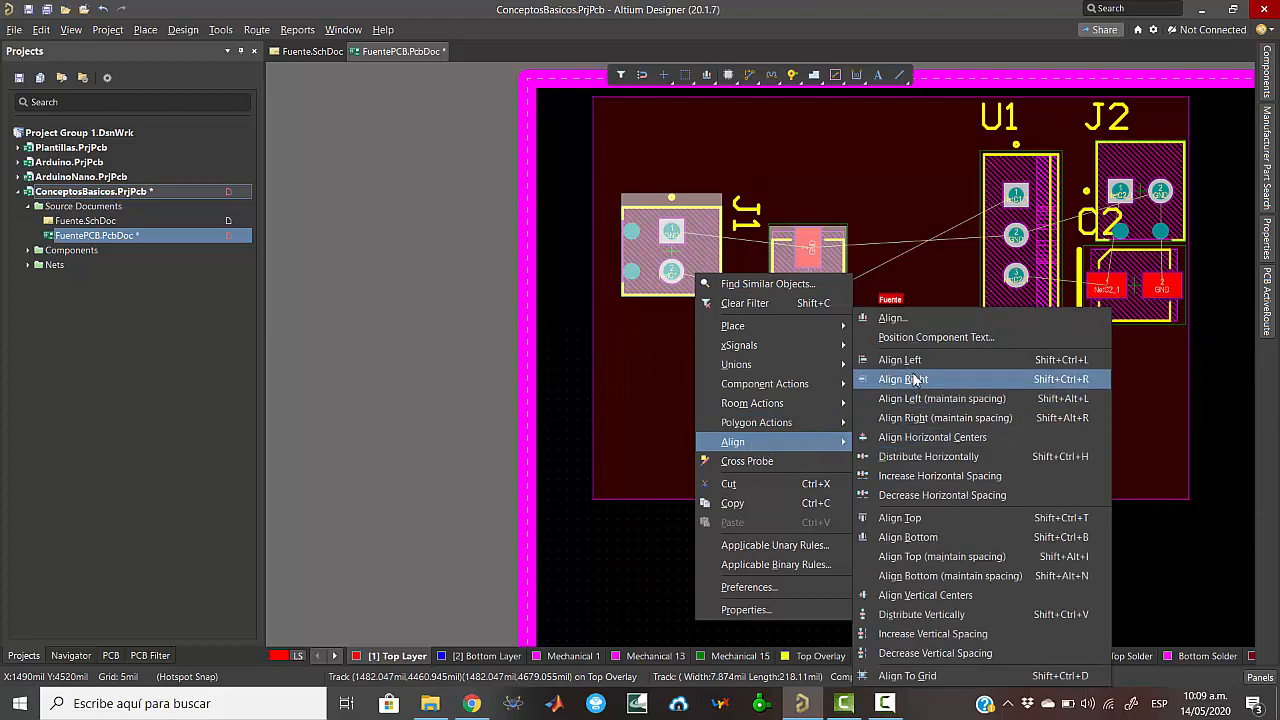
click(913, 539)
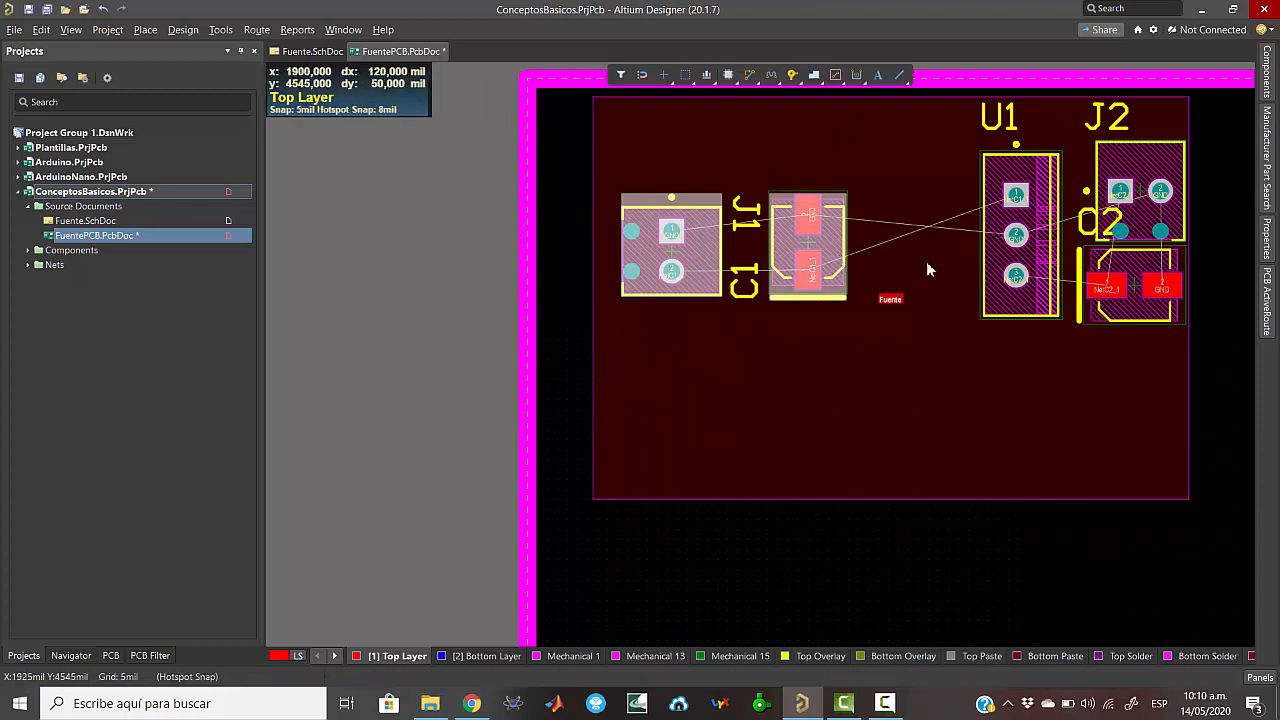
- Move regulator U1 closer to C1, to about X 2080 mil, Y 4545 mil
click(995, 291)
right_click(994, 286)
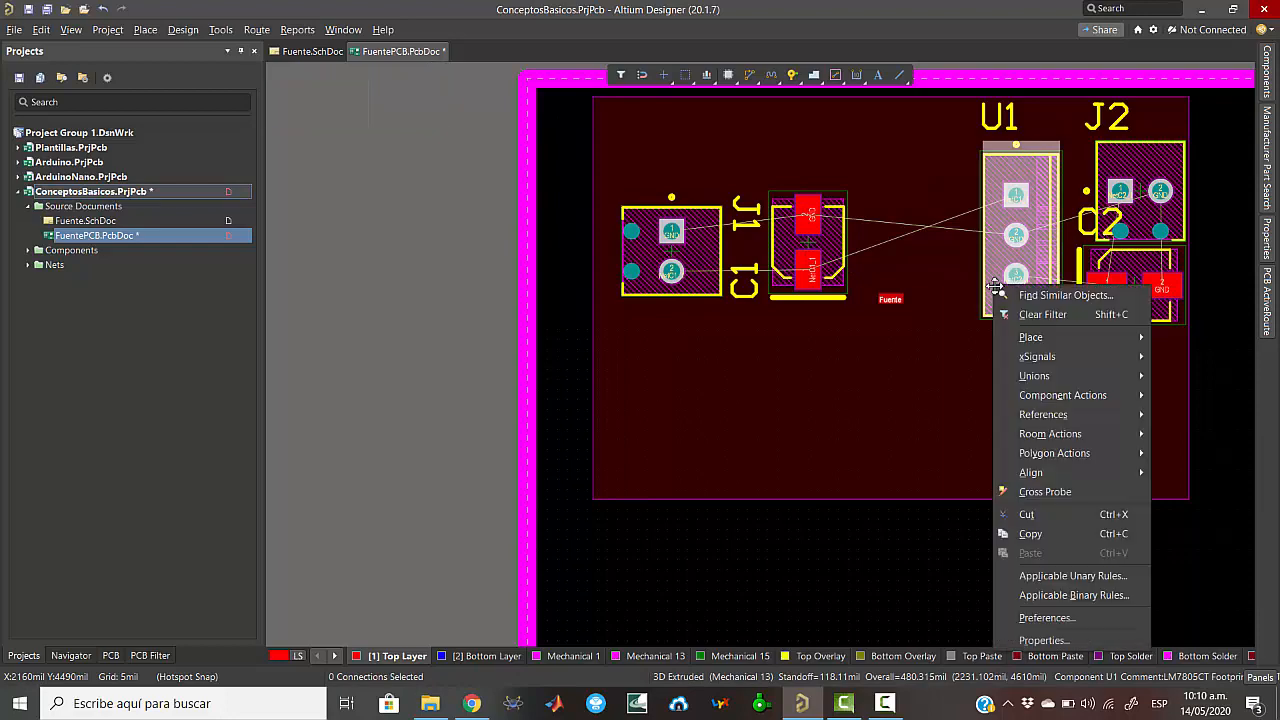
click(991, 250)
drag(991, 250, 960, 261)
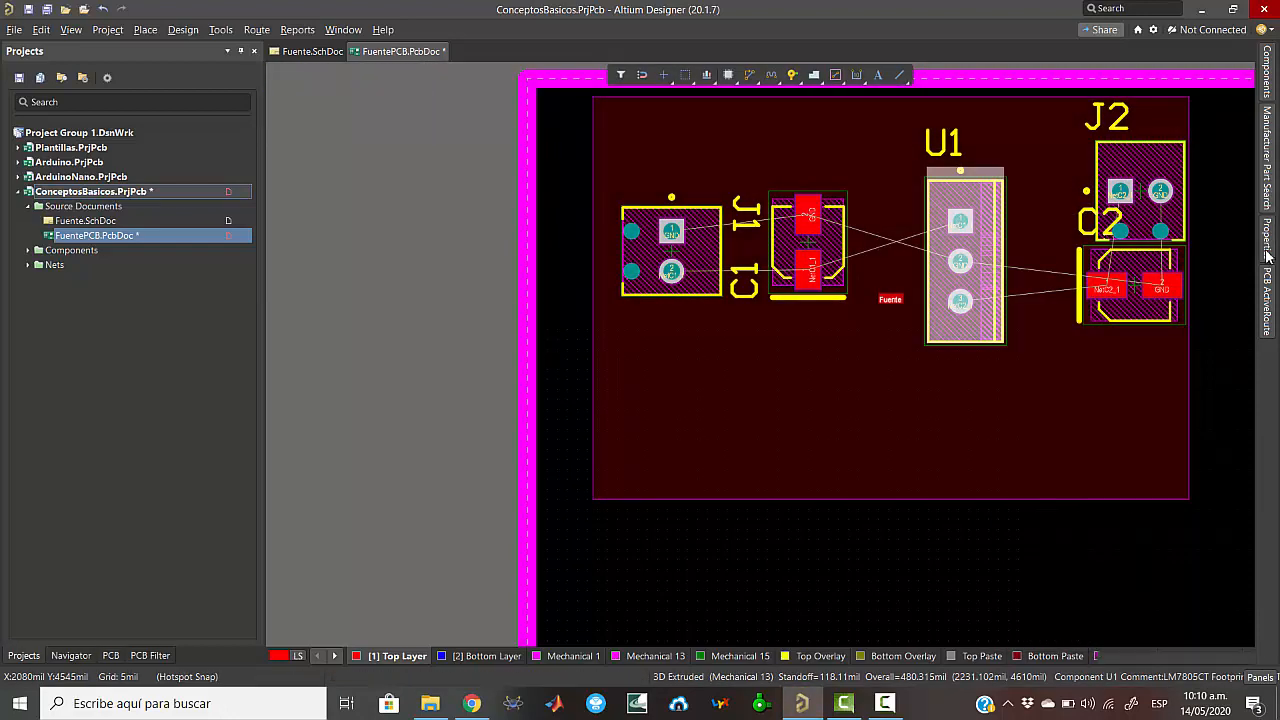
- Set the rotation of regulator U1 to 90 degrees
click(1268, 256)
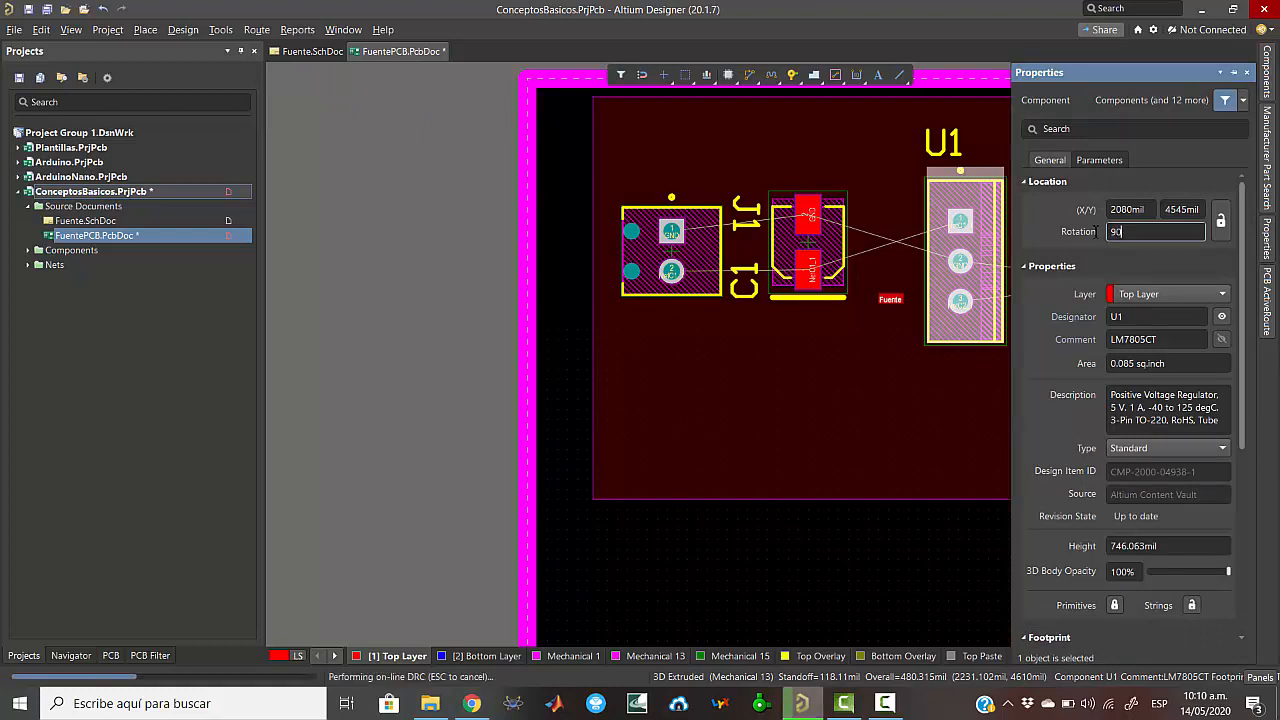
key(Return)
click(929, 354)
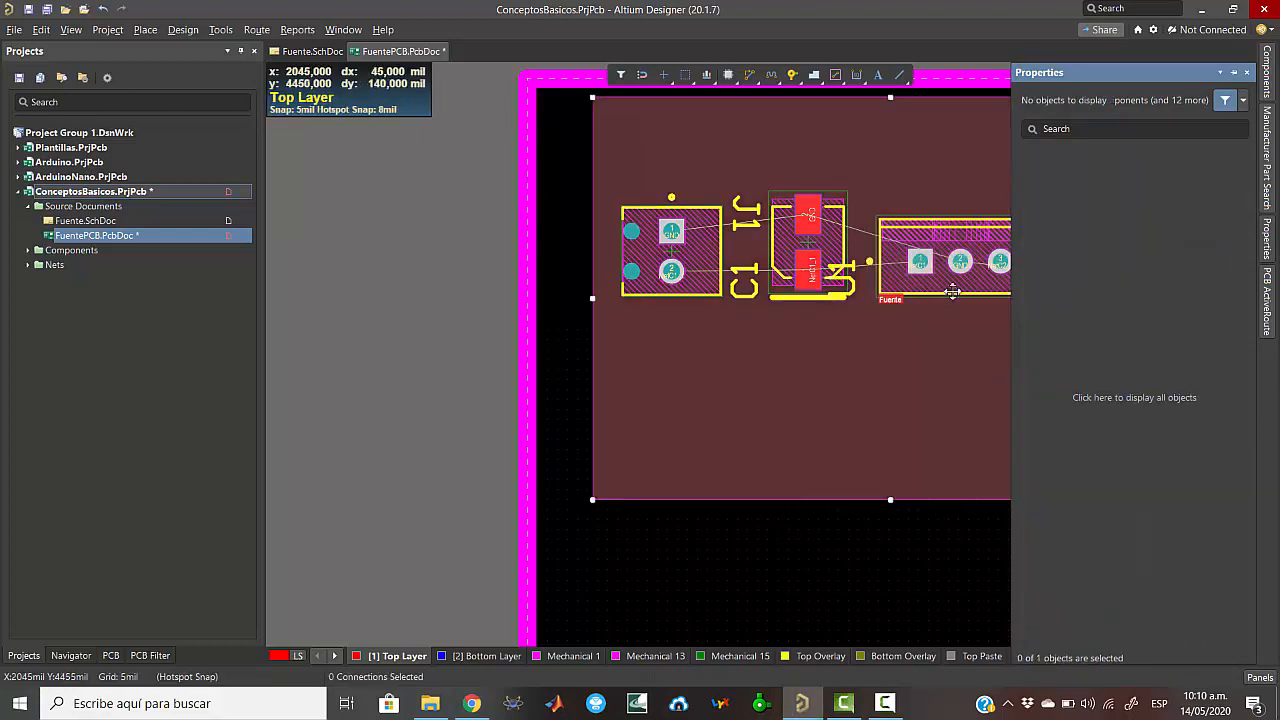
- Shift the Fuente room slightly on the board together with its components
drag(957, 275, 961, 230)
drag(978, 355, 944, 407)
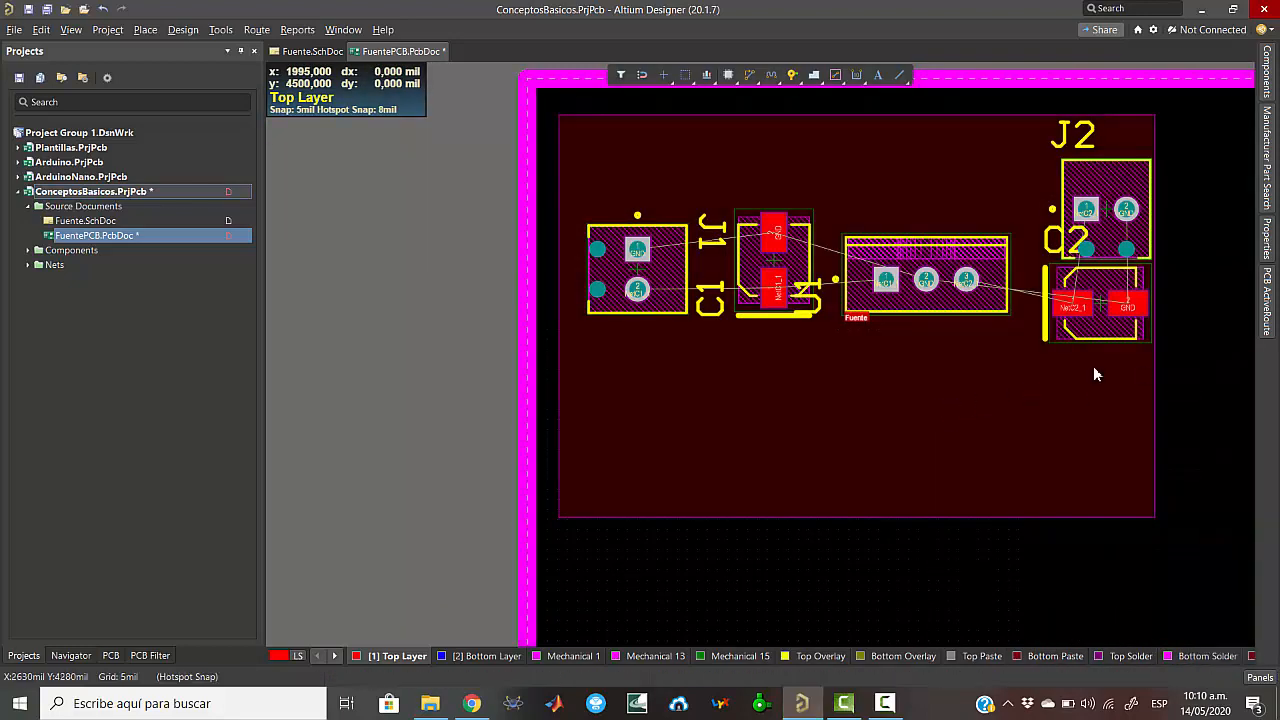
drag(750, 363, 793, 281)
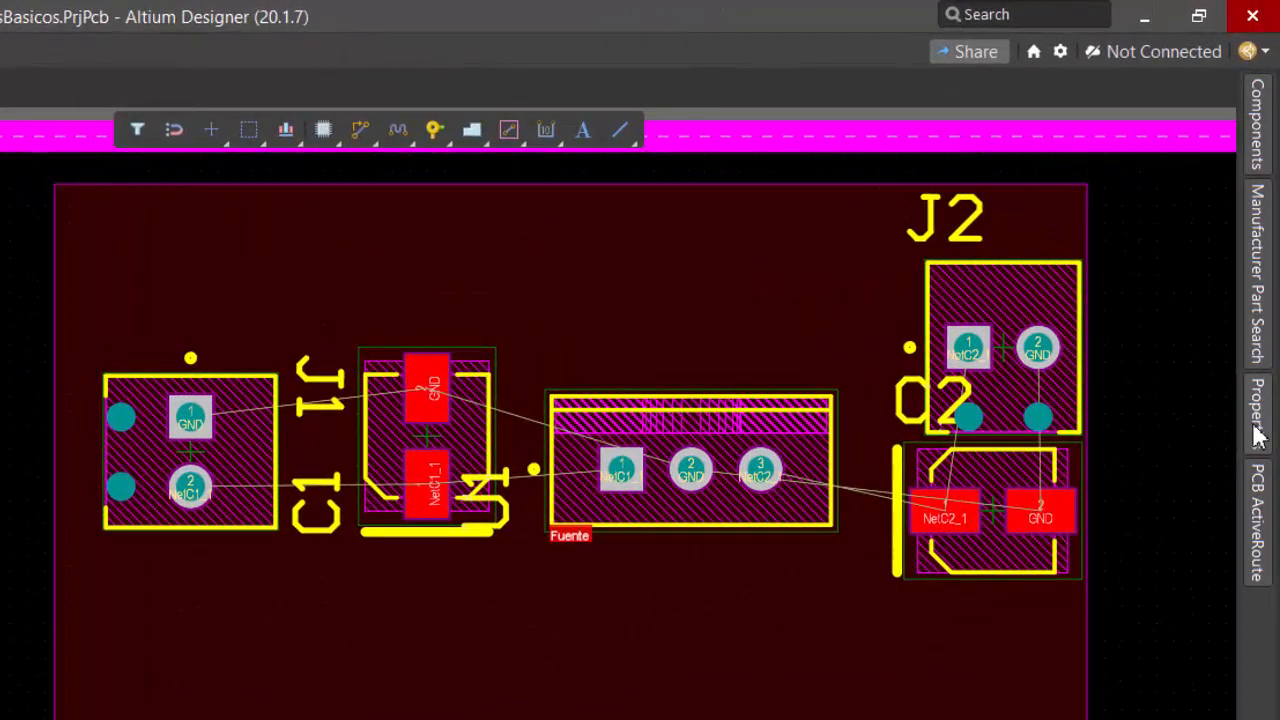
- Exclude Rooms from the selection filter so that only the components can be picked and moved
click(1262, 325)
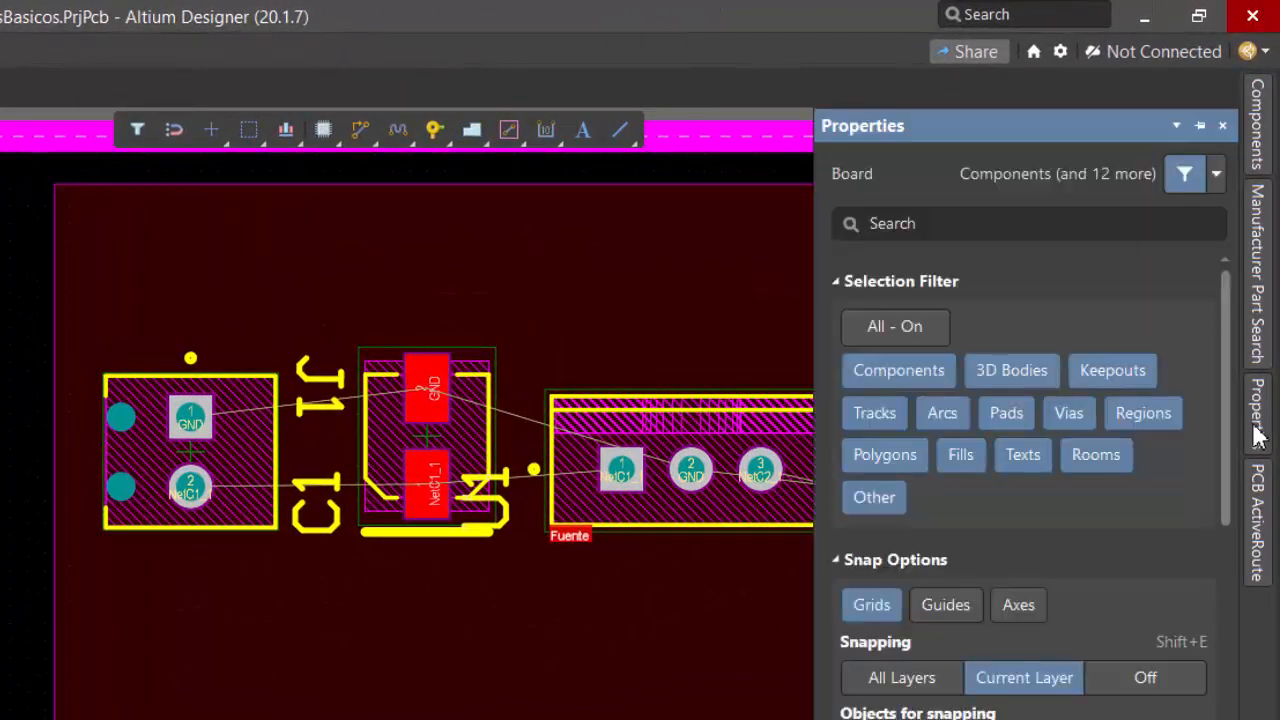
click(919, 327)
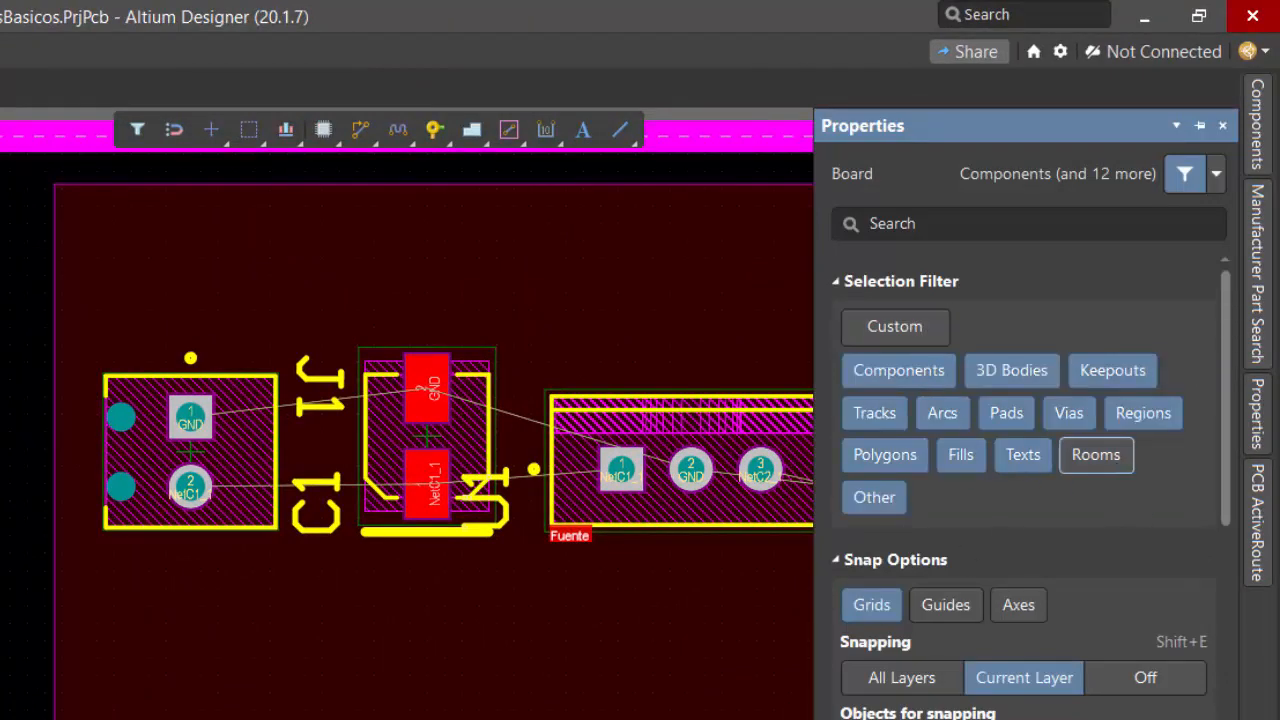
drag(584, 534, 310, 580)
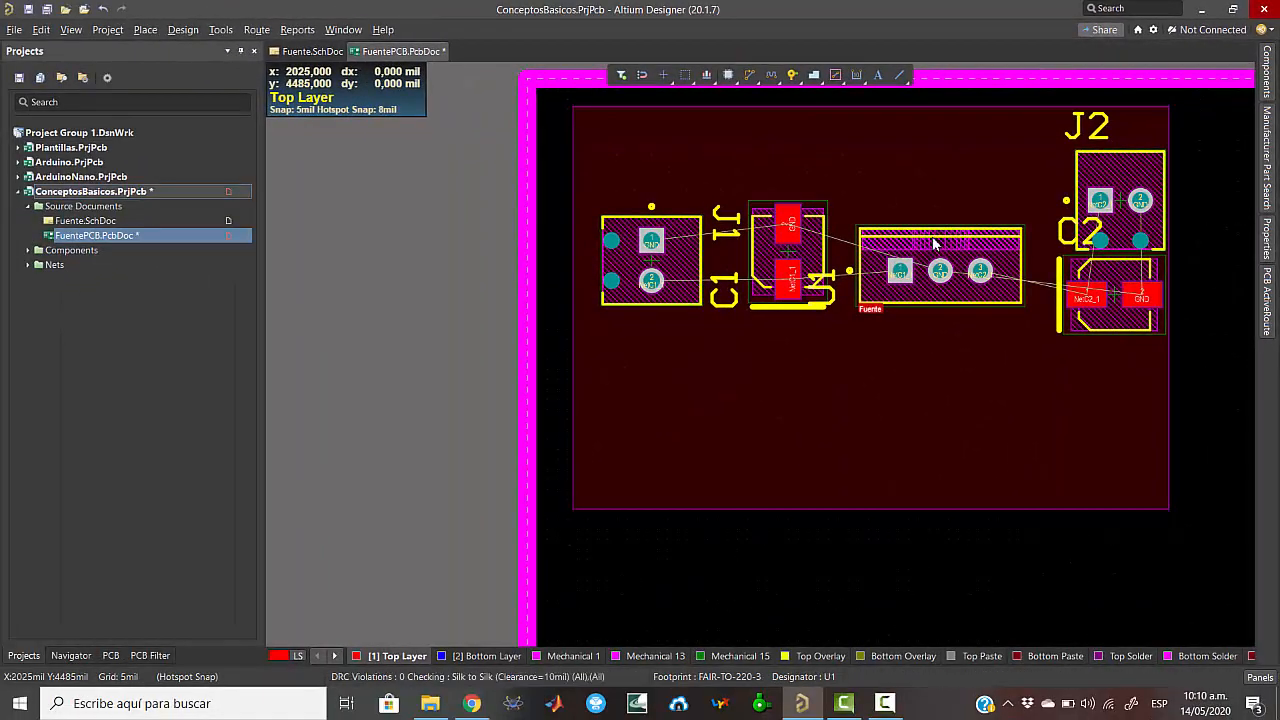
- Nudge U1 slightly upward and place capacitor C2 below it at about X 2115 mil, Y 4275 mil
drag(933, 243, 943, 257)
click(1092, 297)
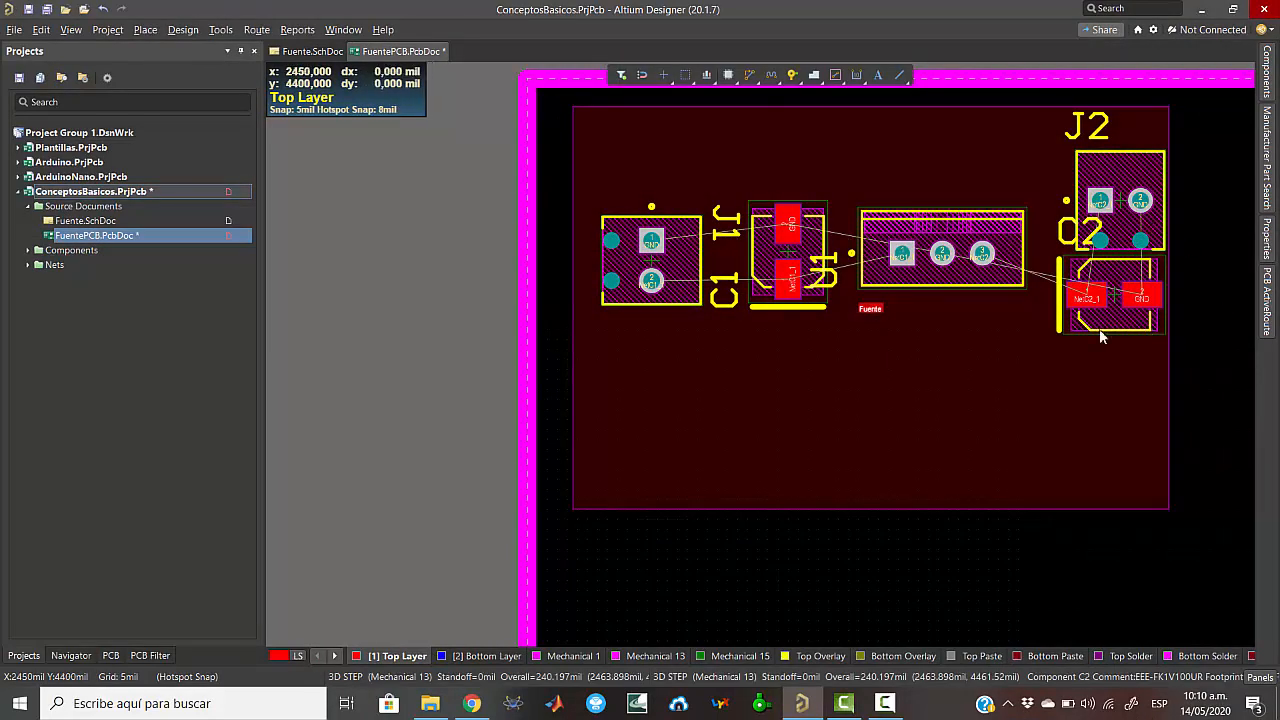
drag(1099, 328, 977, 377)
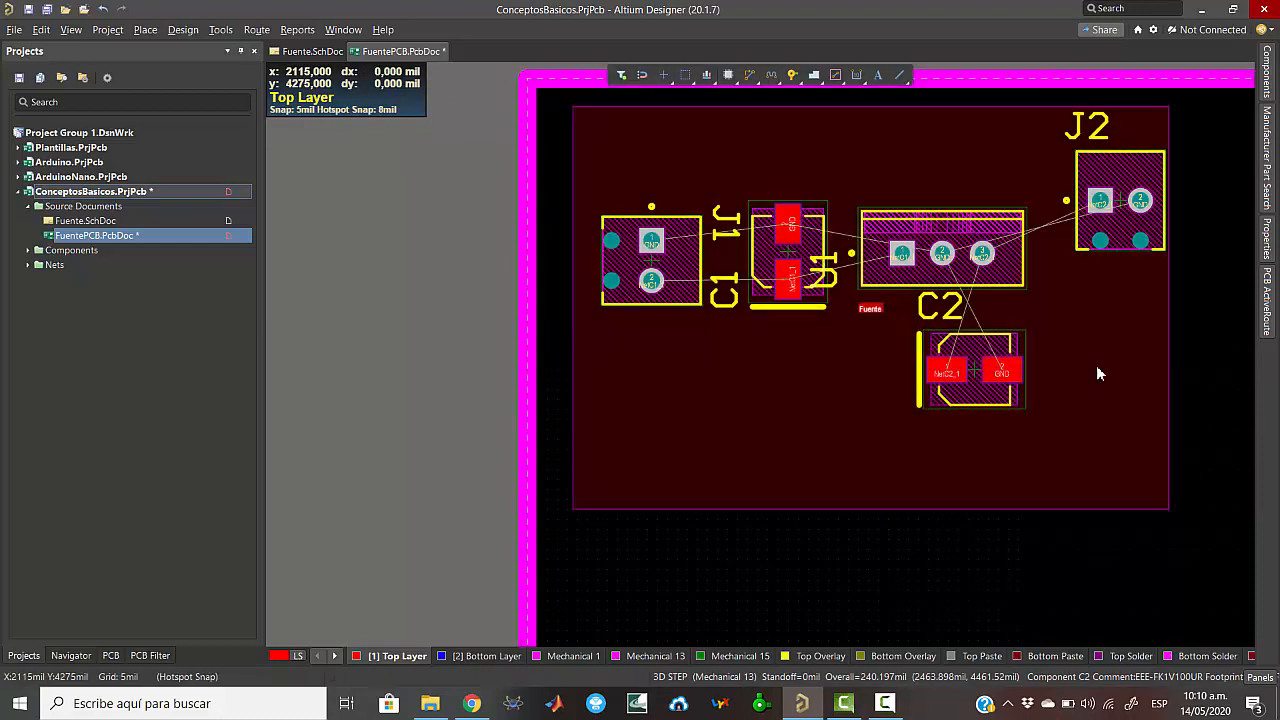
- Set the rotation of capacitor C2 to 180 degrees
click(1268, 245)
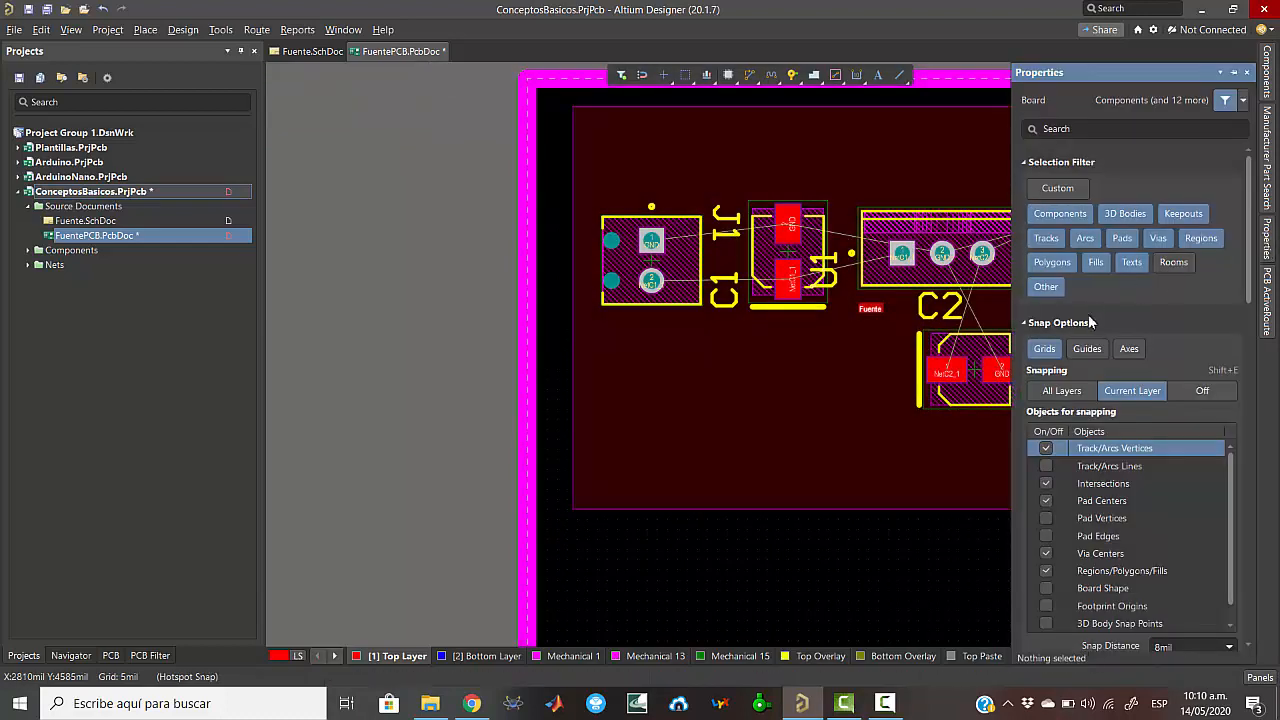
click(988, 374)
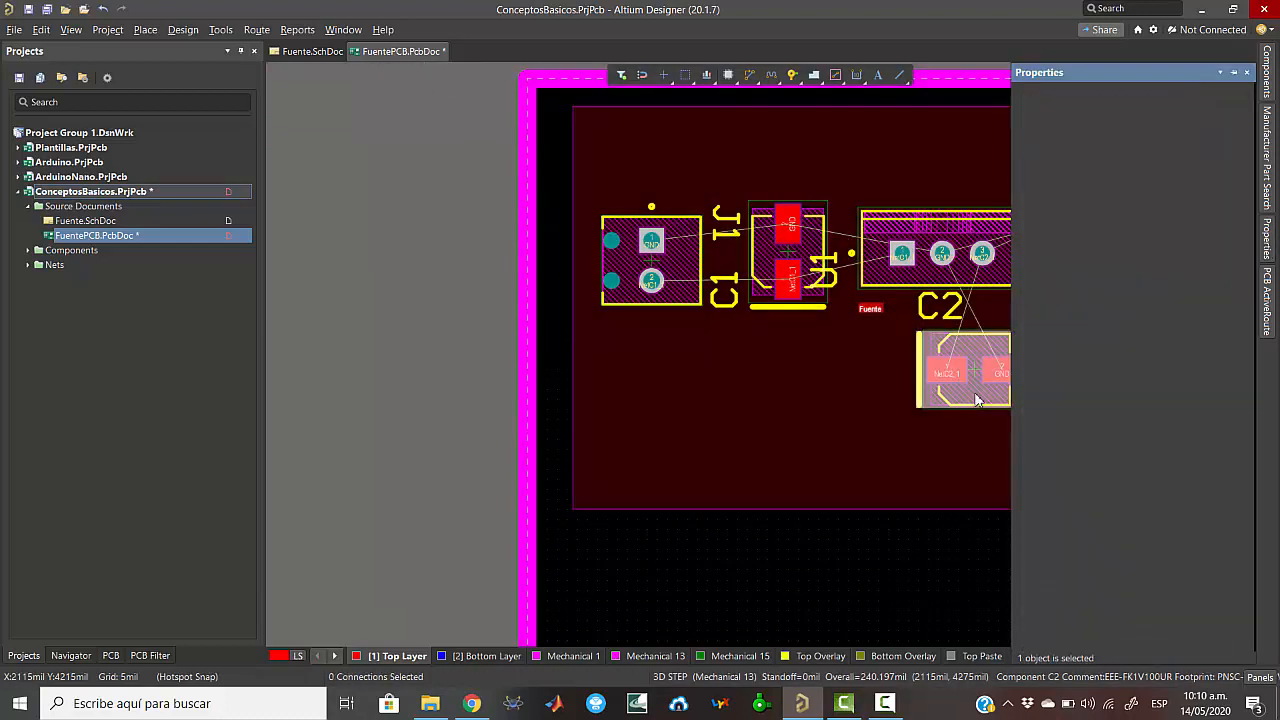
click(1268, 250)
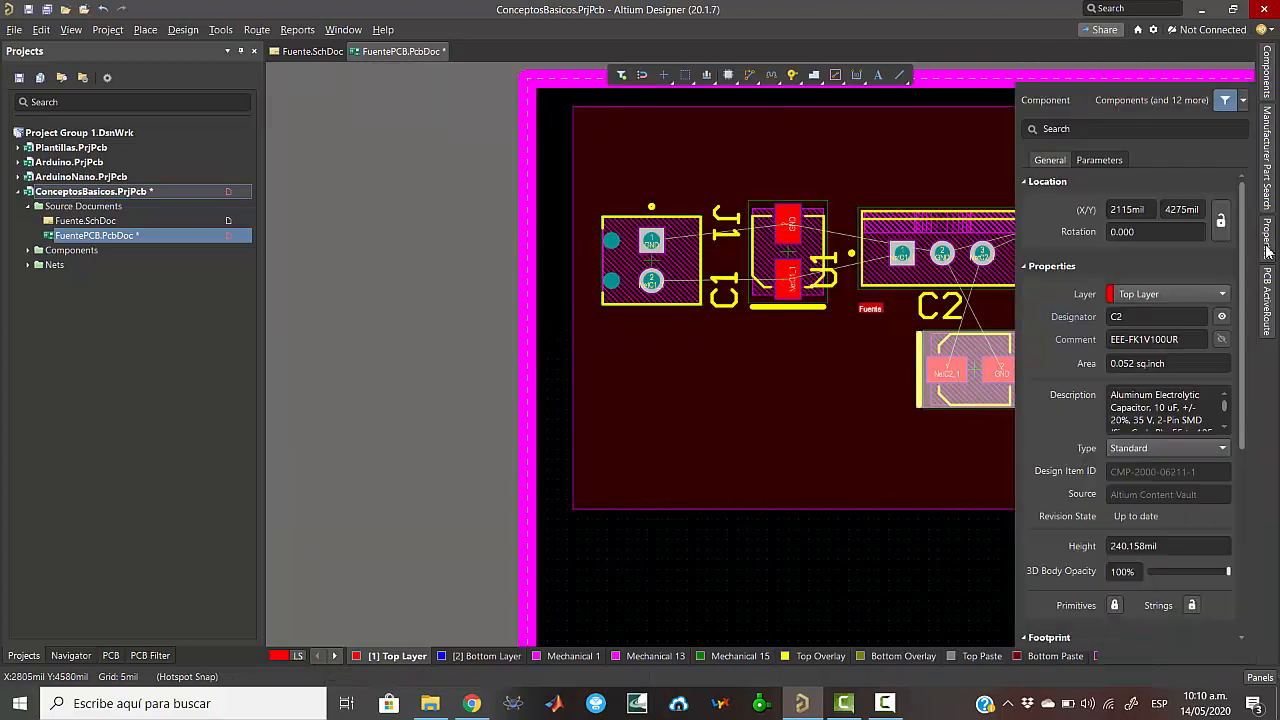
click(1158, 233)
text(180)
key(Return)
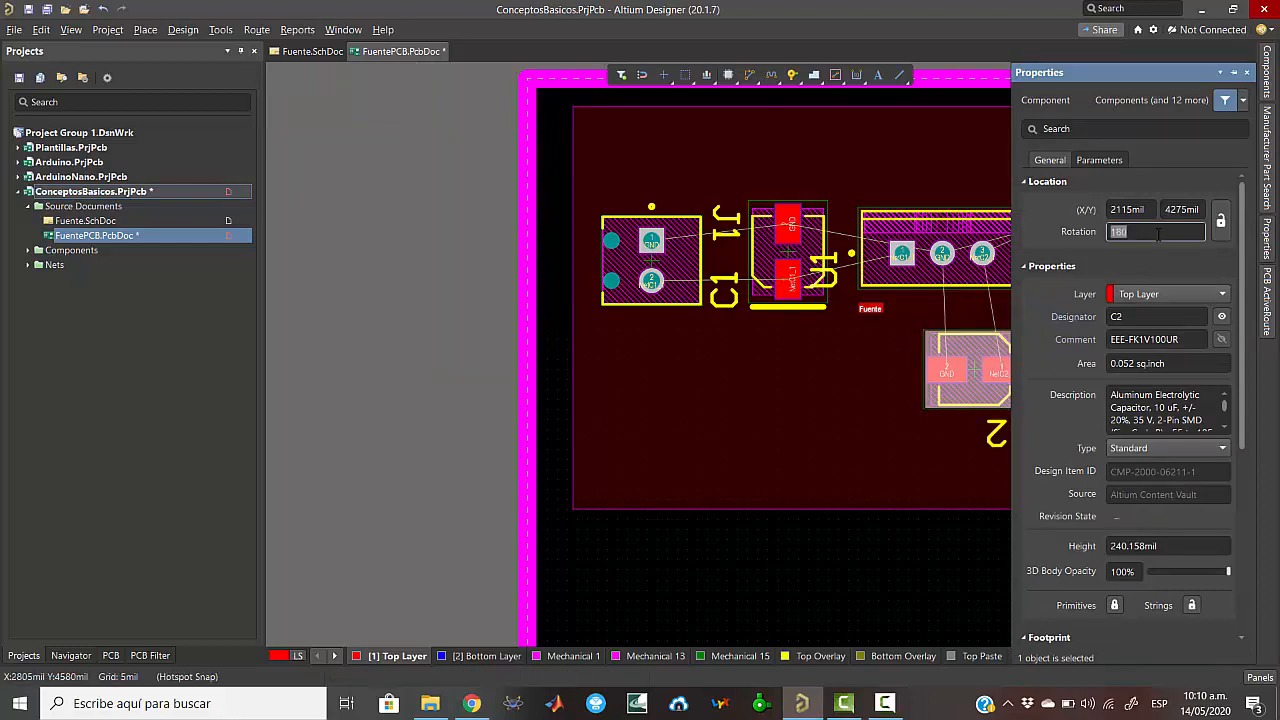
click(870, 426)
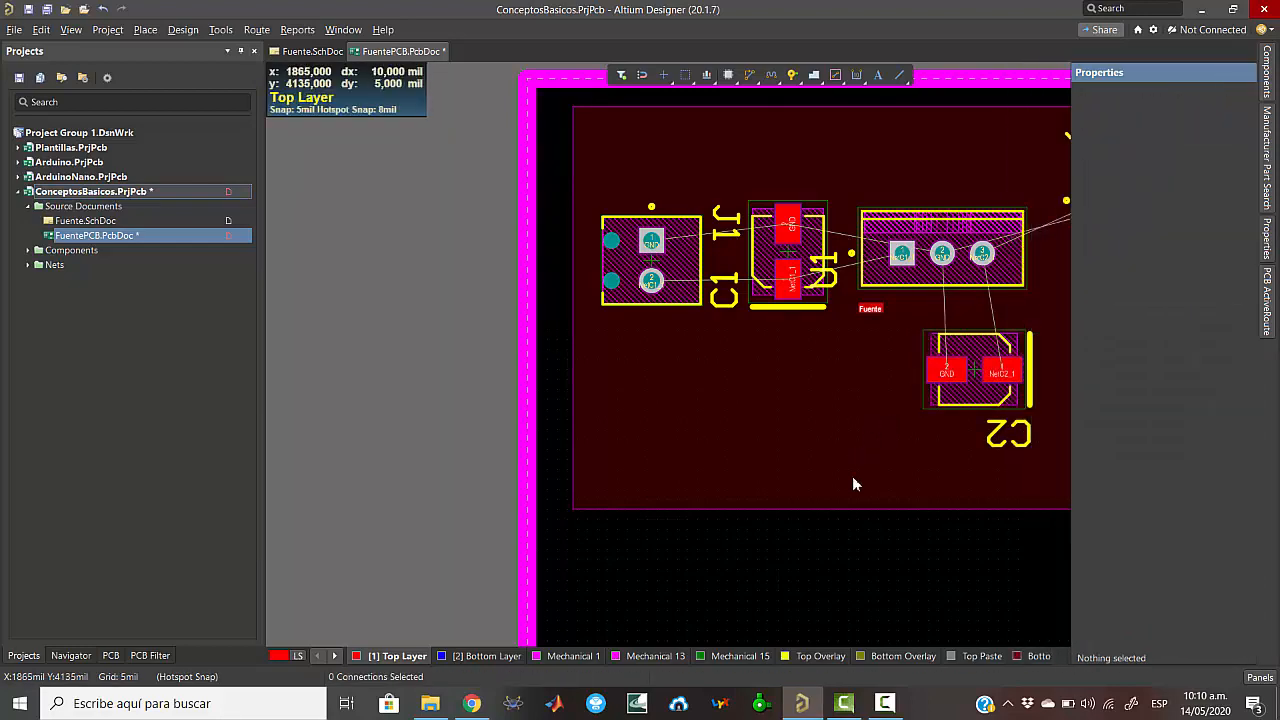
- Move connector J2 directly below capacitor C2, across the lower edge of the Fuente room
drag(1130, 255, 1011, 536)
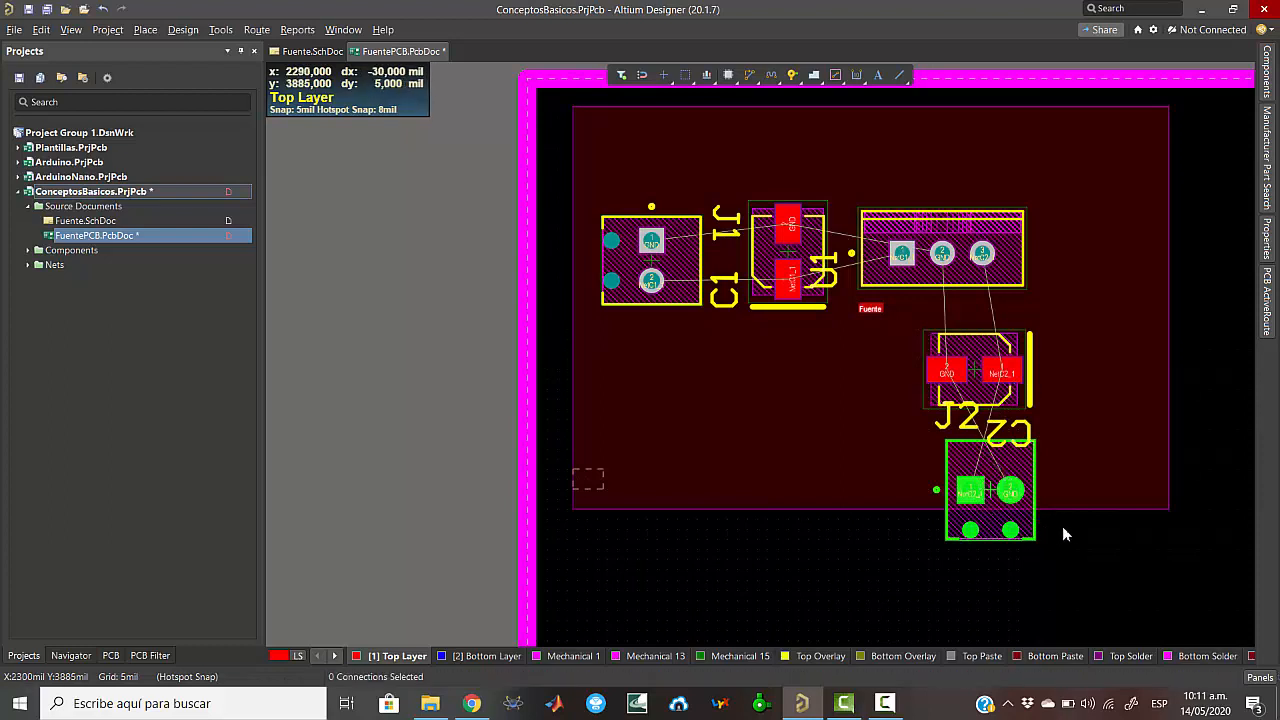
drag(1020, 506, 1104, 477)
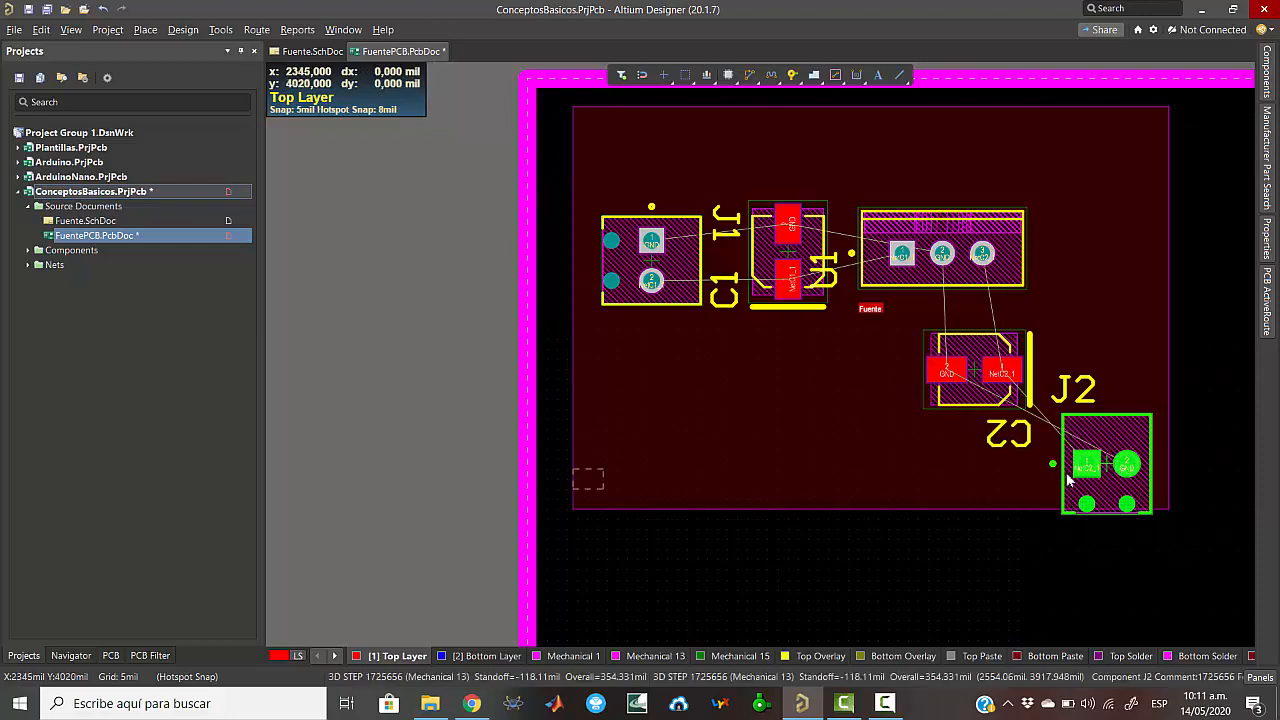
drag(1085, 466, 946, 471)
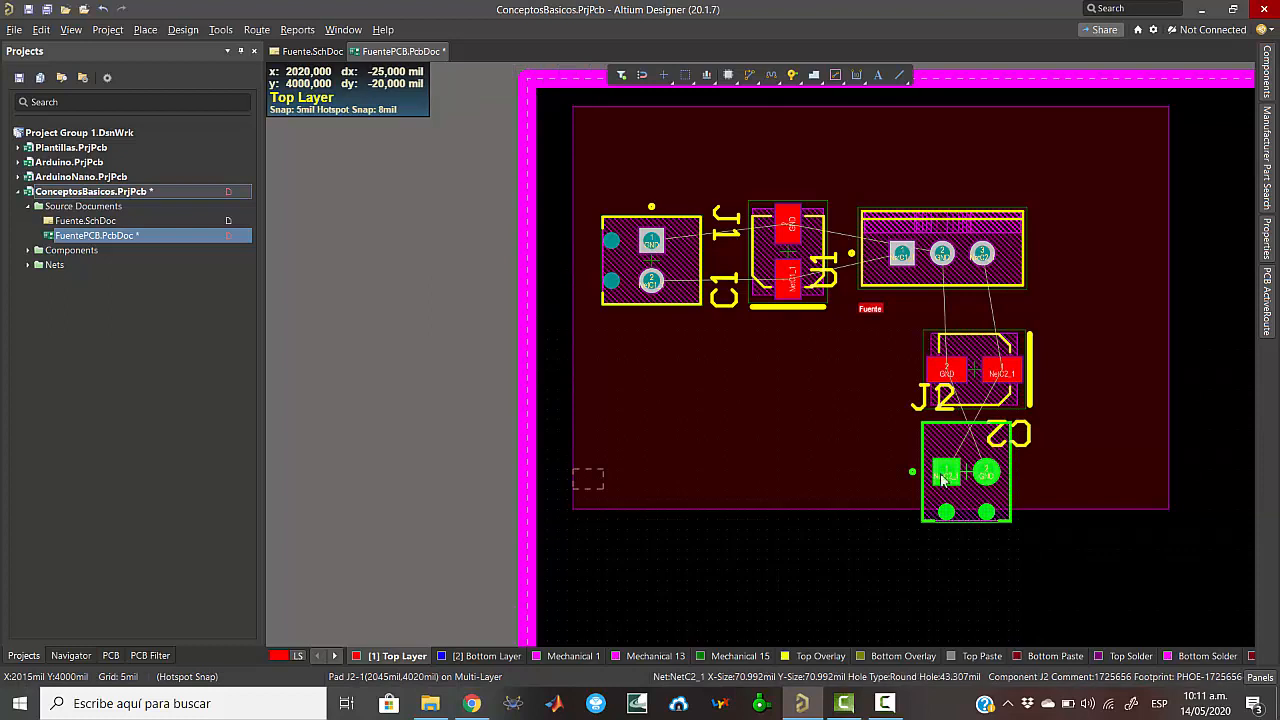
- In Fuente.SchDoc, delete the wires joining J2 to U1 and C2, and flip J2 vertically so pin 2 sits above pin 1
click(284, 54)
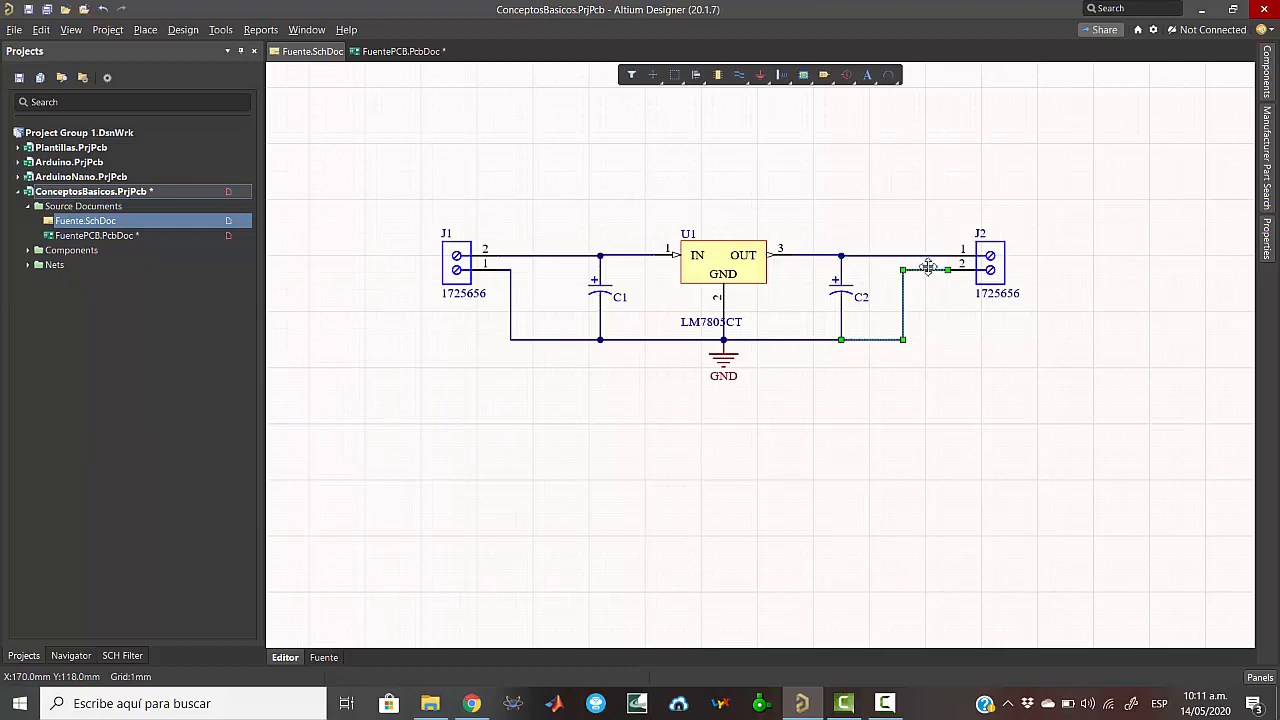
key(Delete)
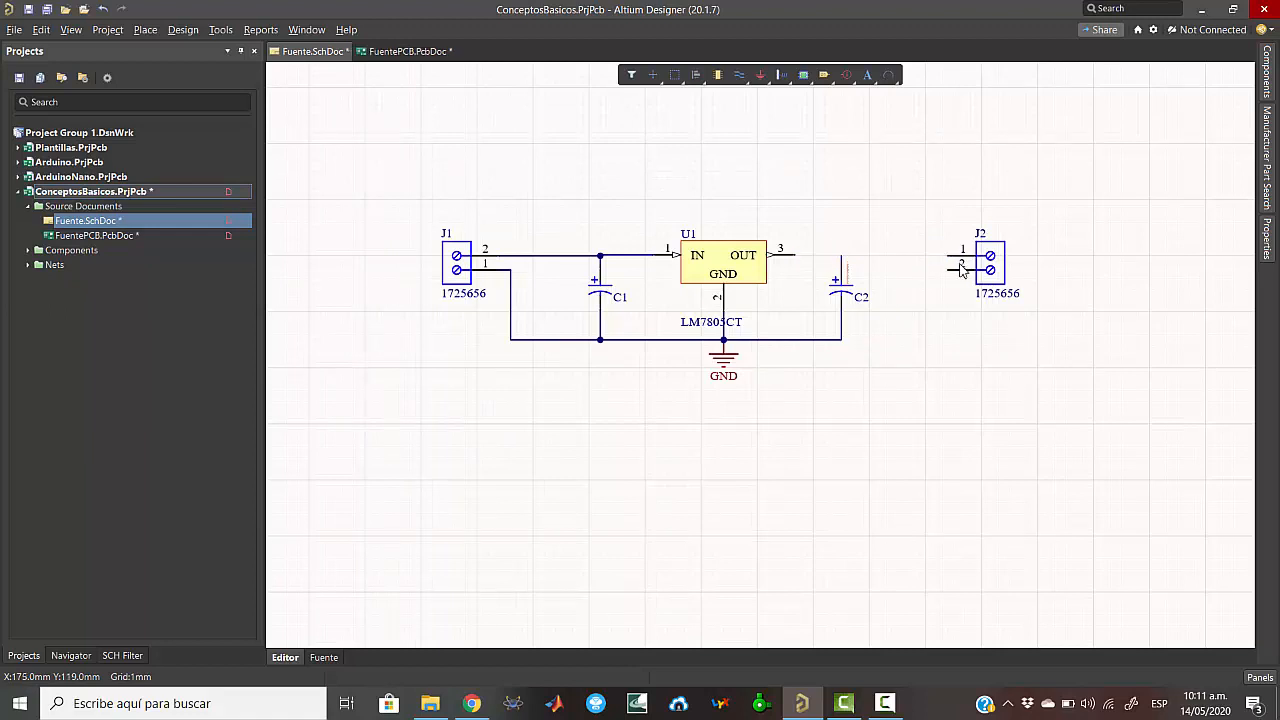
mouse_move(990, 262)
mouse_down()
mouse_move(988, 248)
mouse_move(989, 272)
mouse_up()
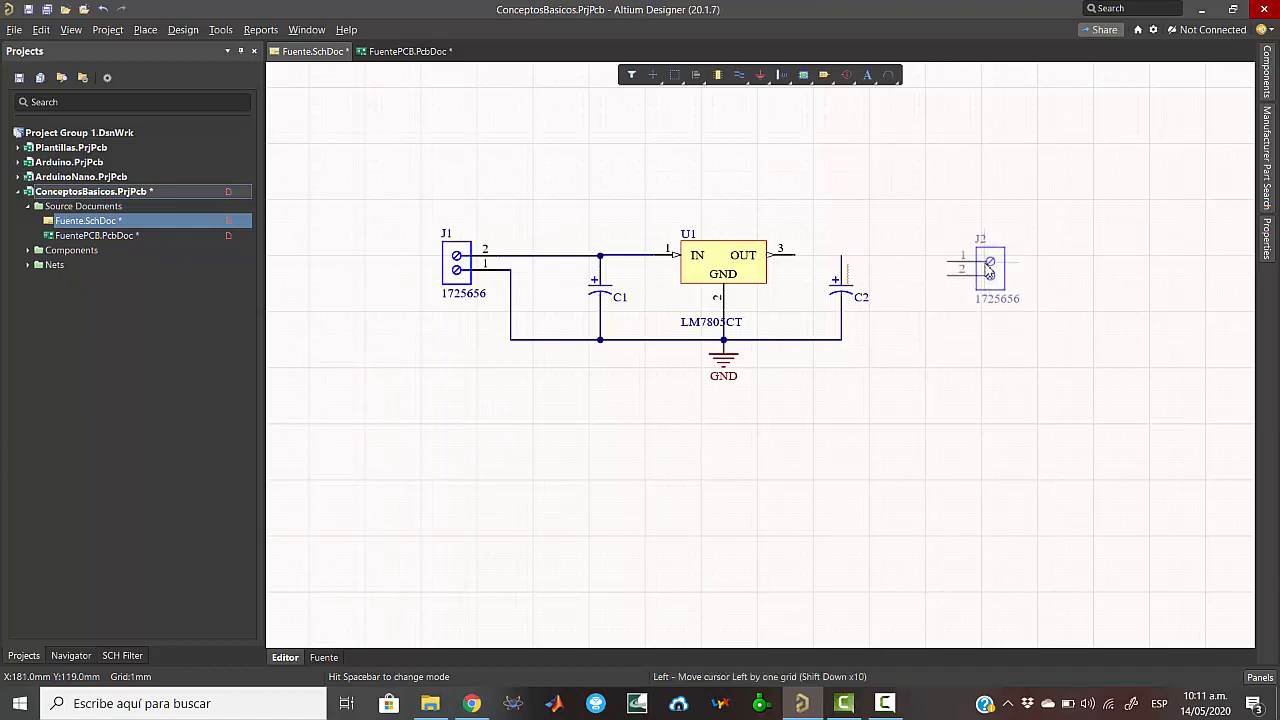
key(y)
key(y)
key(y)
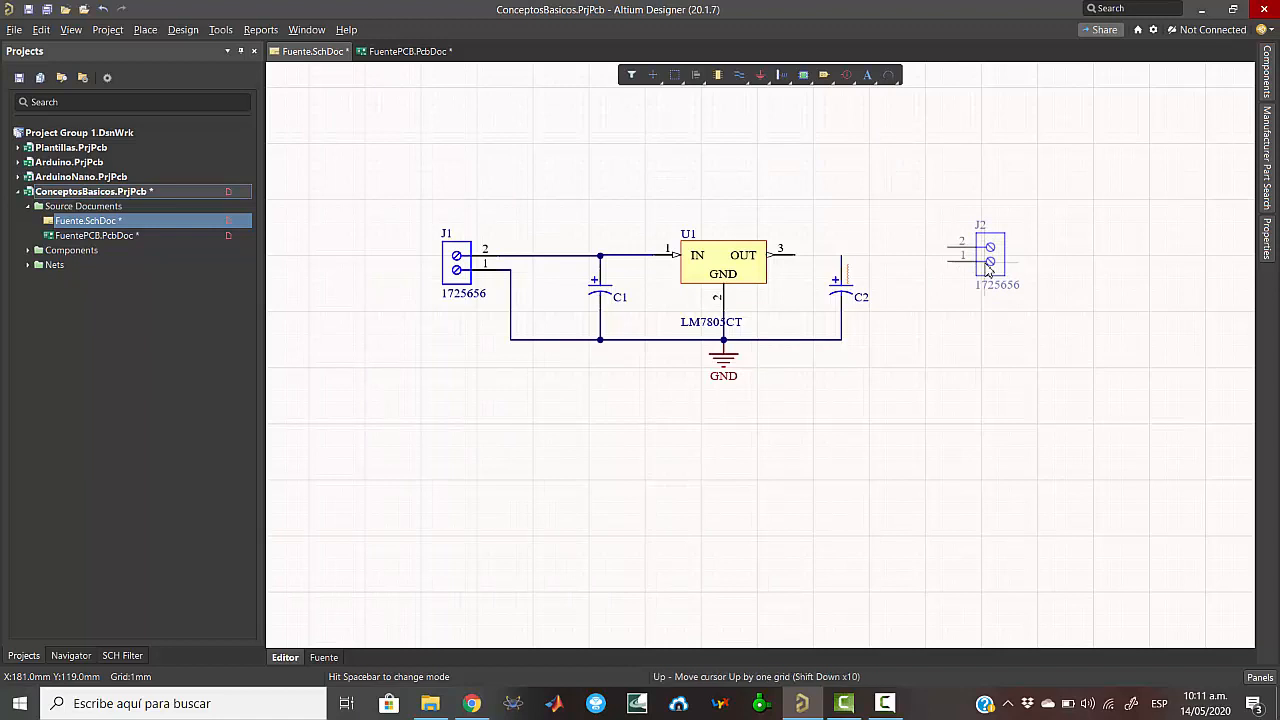
key(y)
key(y)
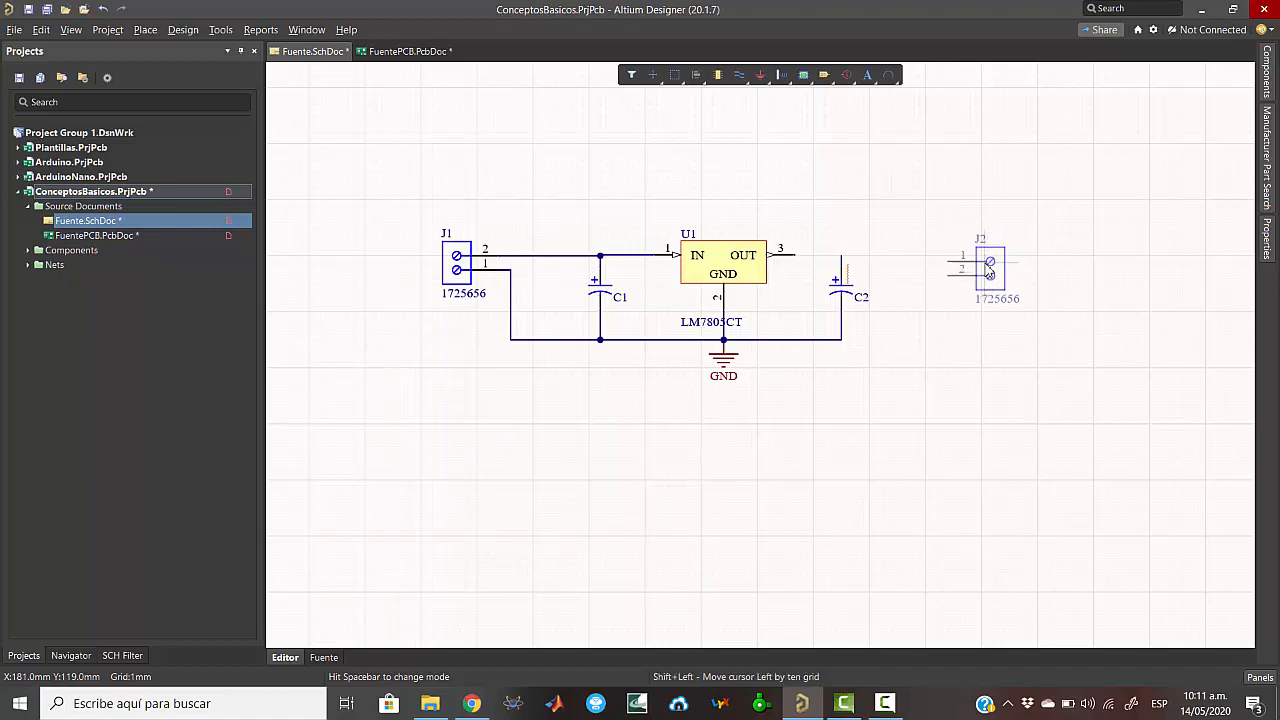
key(y)
key(y)
key(y)
key(y)
key(y)
key(y)
key(y)
key(y)
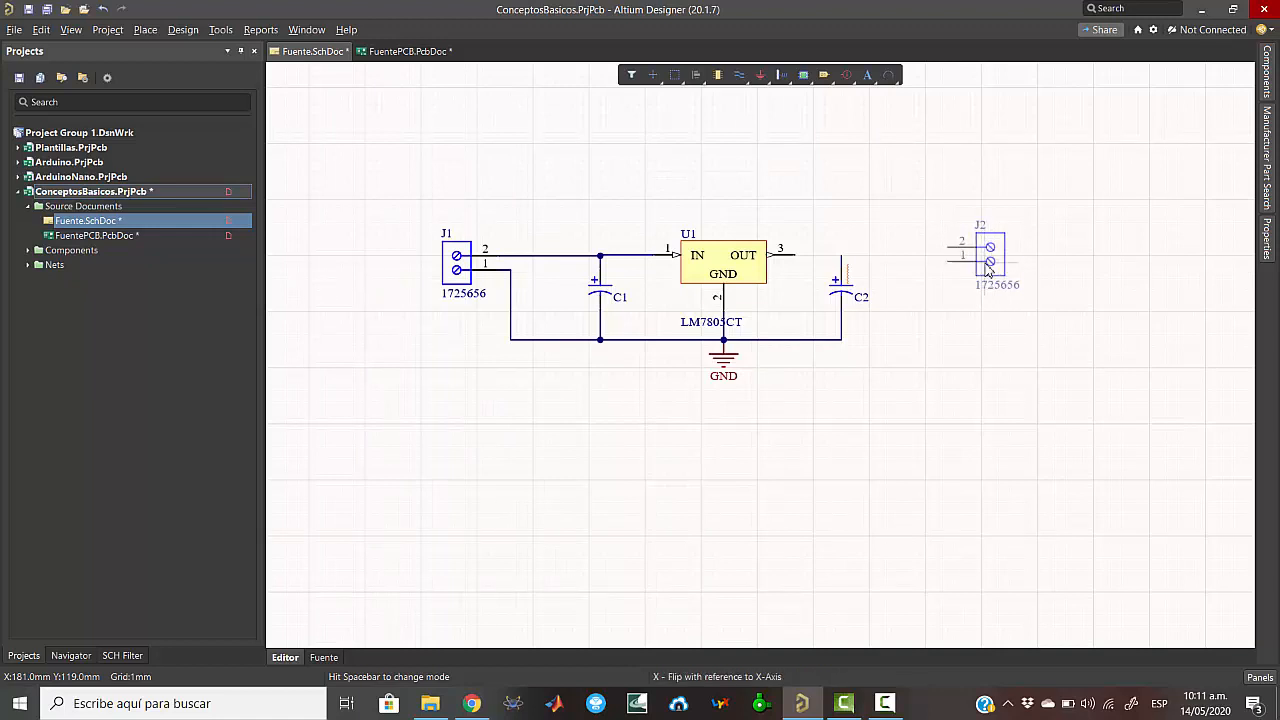
key(y)
key(y)
key(y)
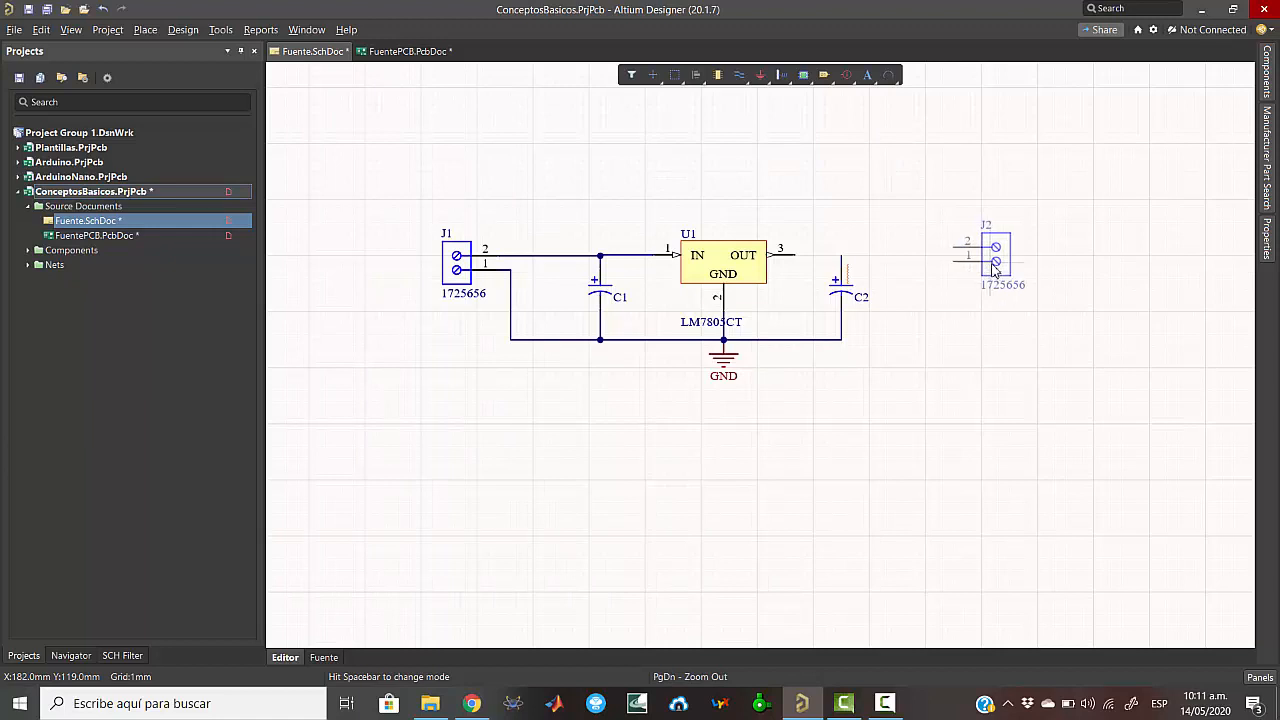
click(948, 321)
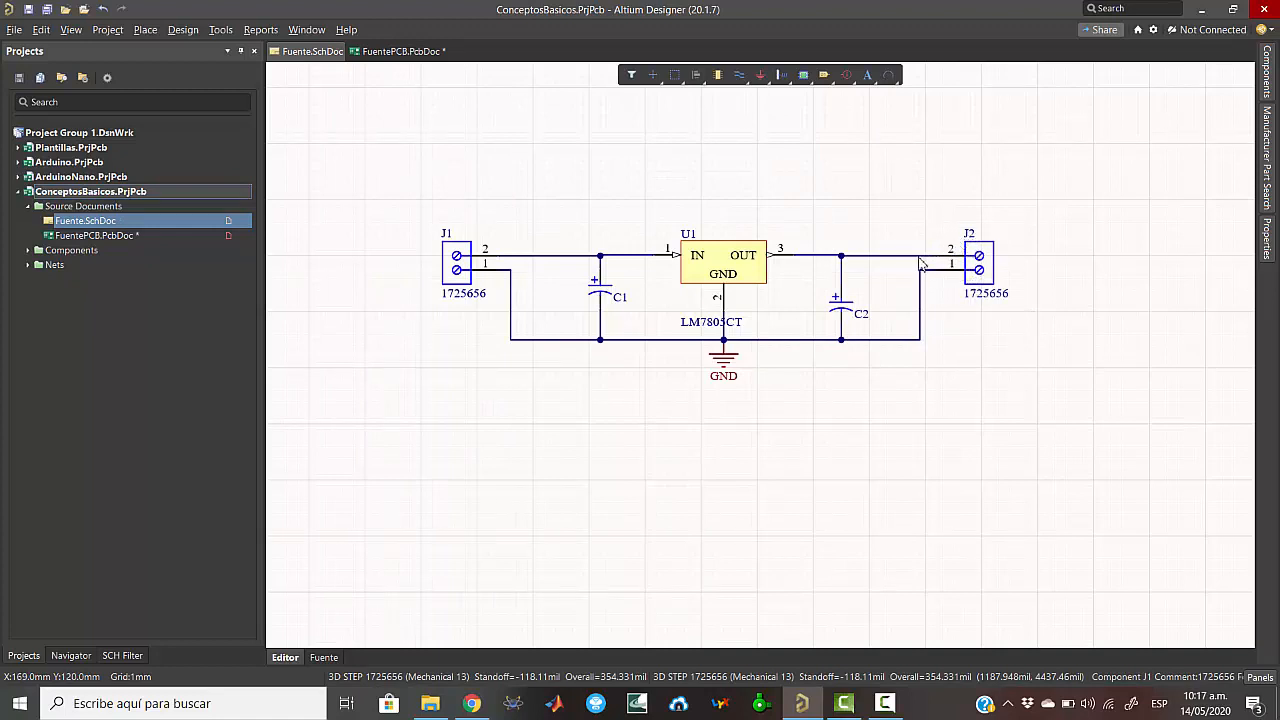
- Import the schematic changes from ConceptosBasicos.PrjPcb into FuentePCB.PcbDoc and dismiss the comparison results
click(376, 53)
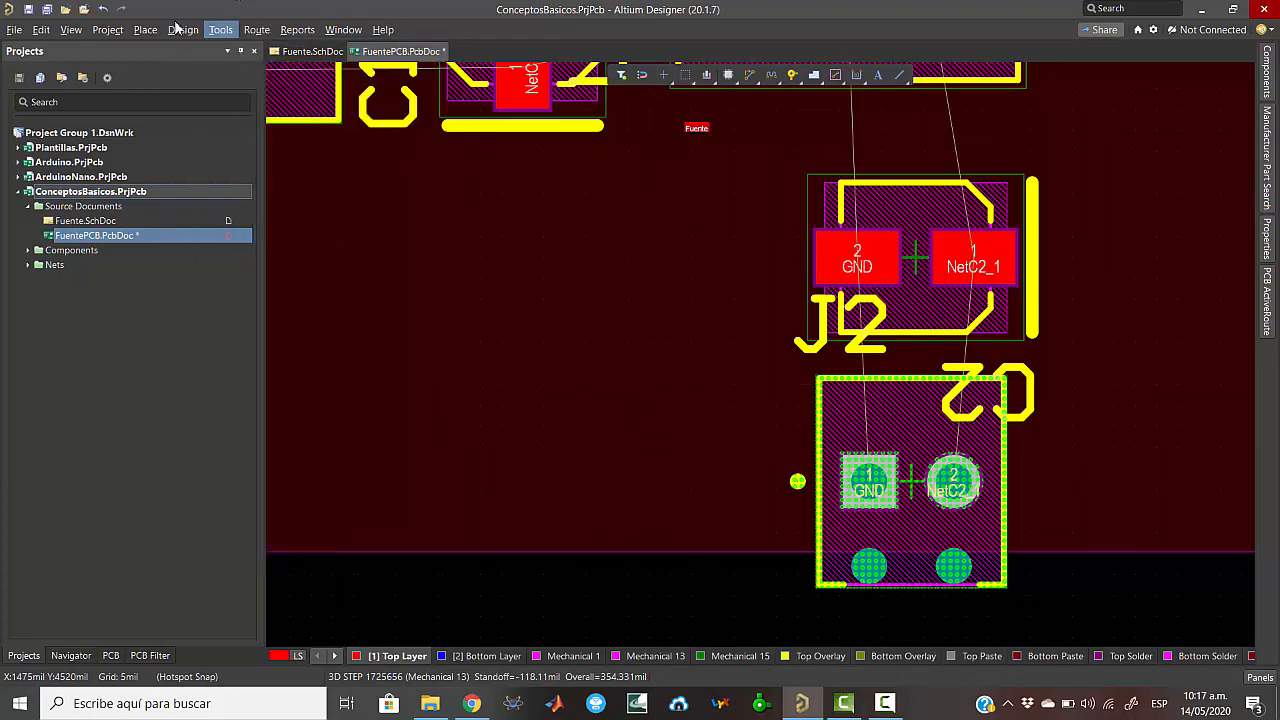
mouse_move(179, 30)
click(205, 68)
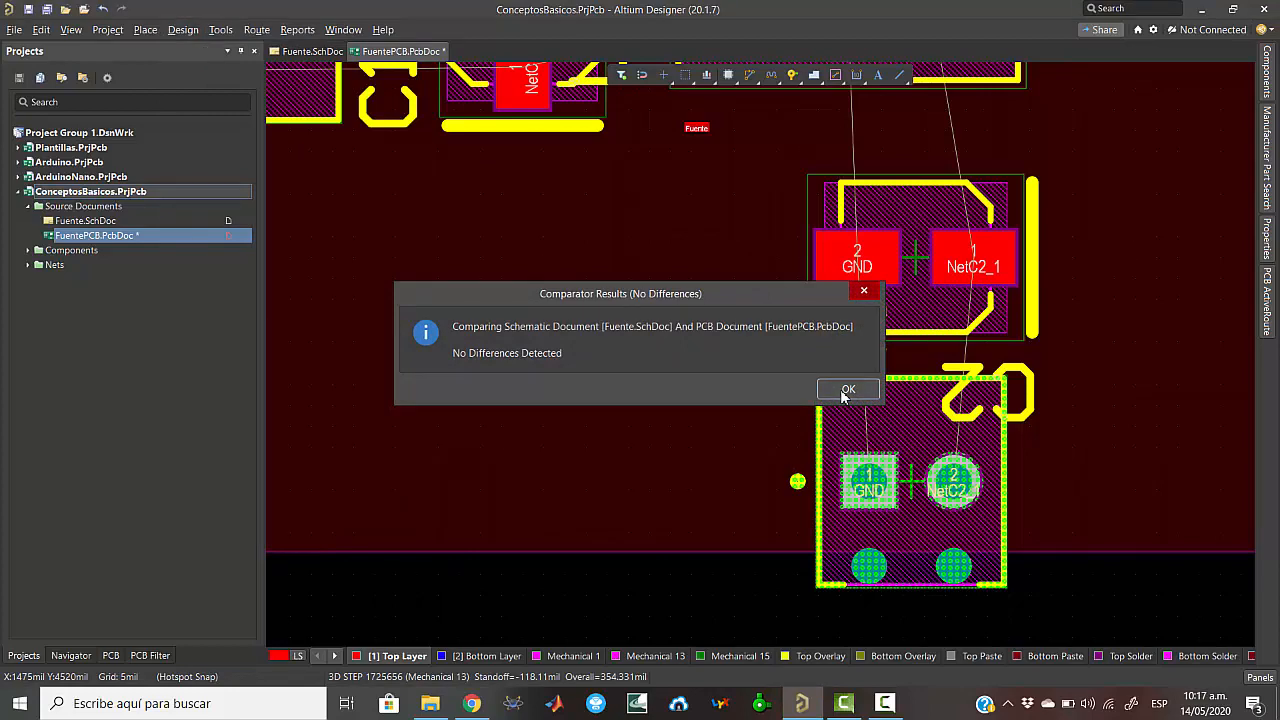
click(846, 390)
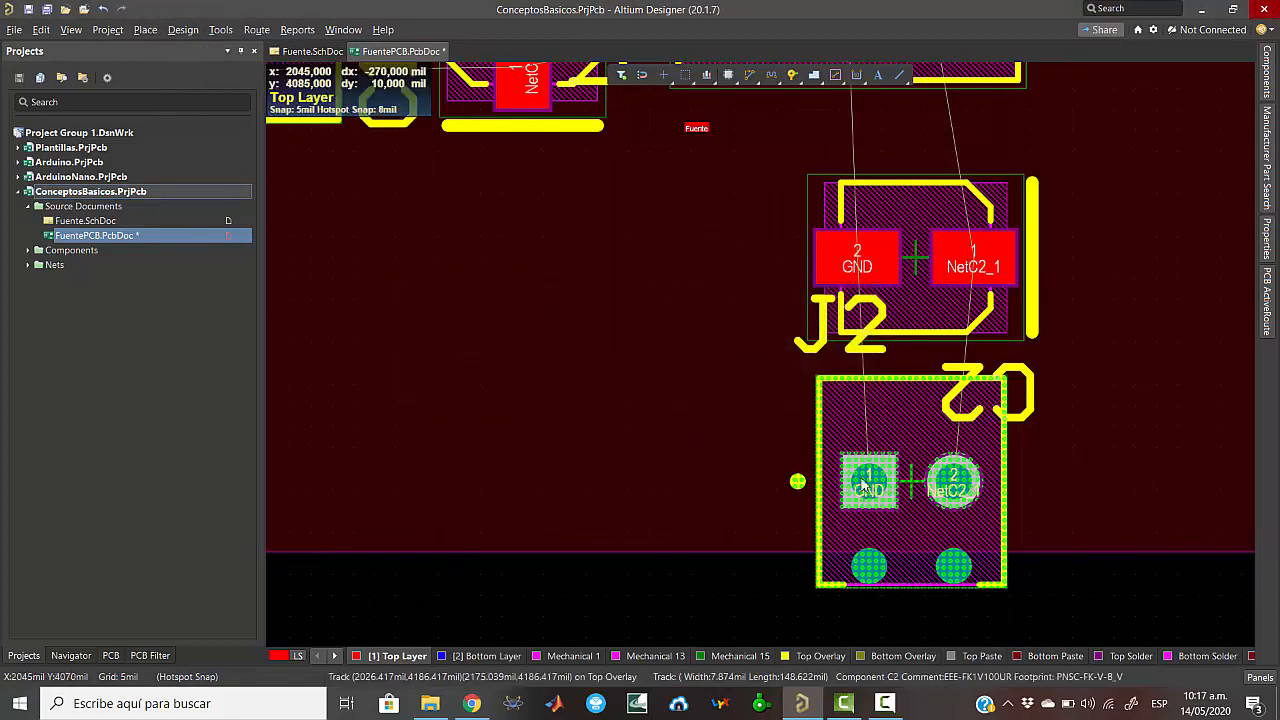
- Include Rooms in the selection filter and extend the Fuente room's lower edge to about Y 3800 mil, below J2
scroll(1042, 451, down, 3)
scroll(1042, 451, up, 4)
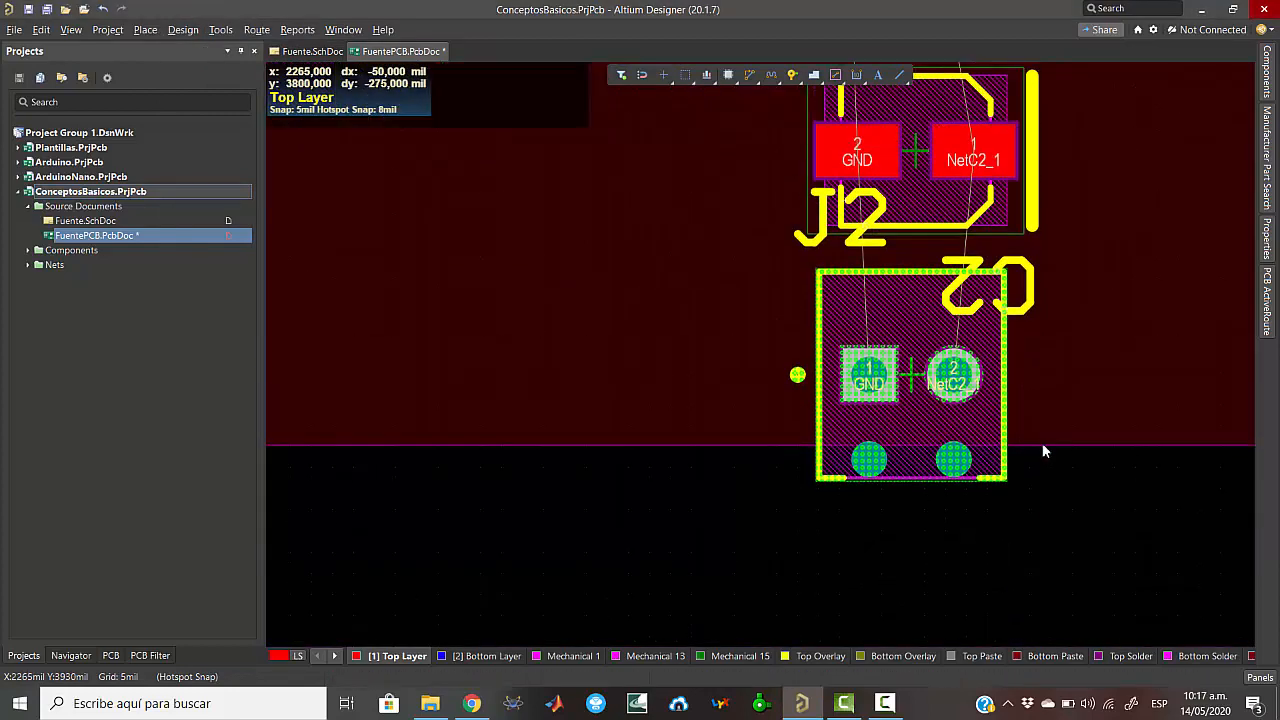
ctrl+scroll(1042, 451, down, 2)
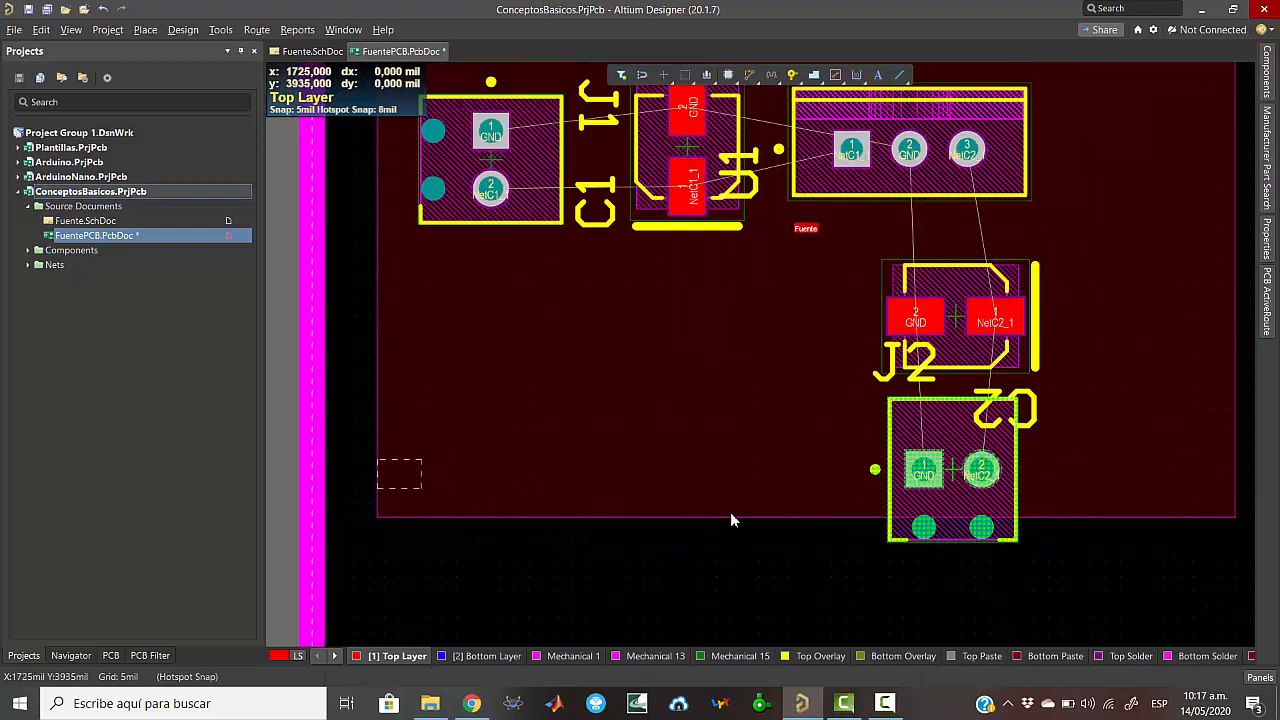
click(1270, 245)
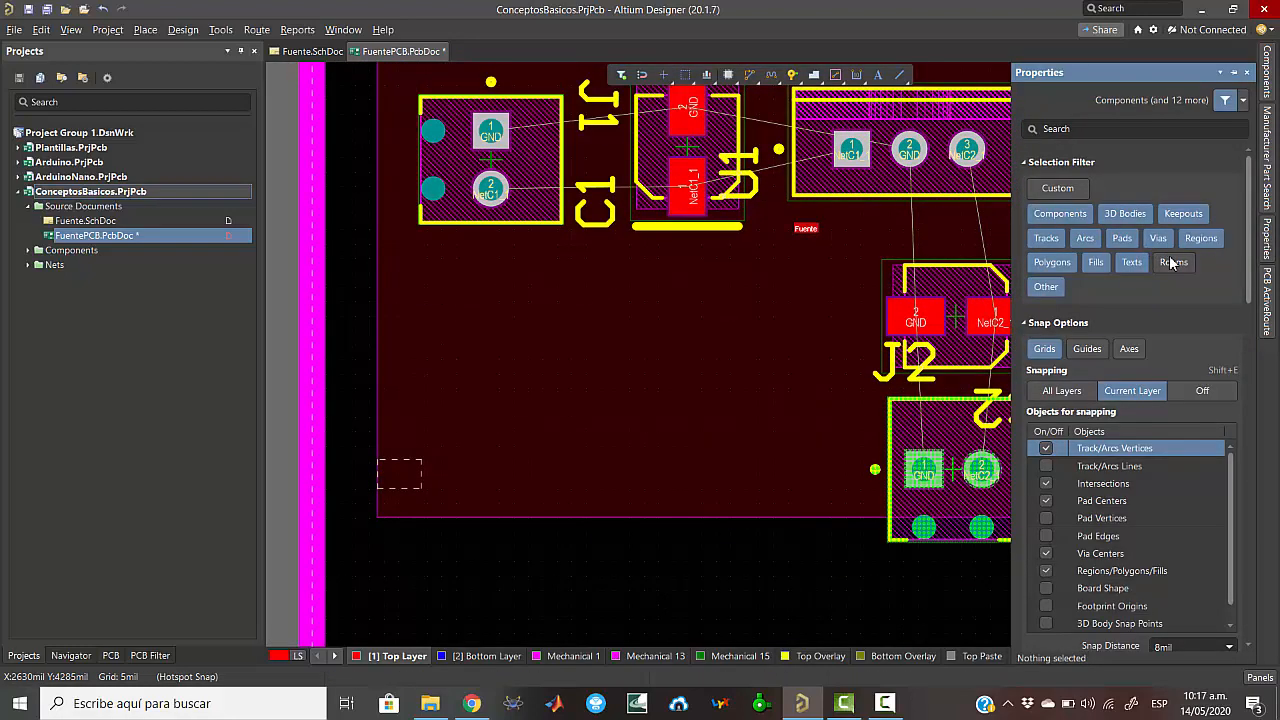
click(727, 472)
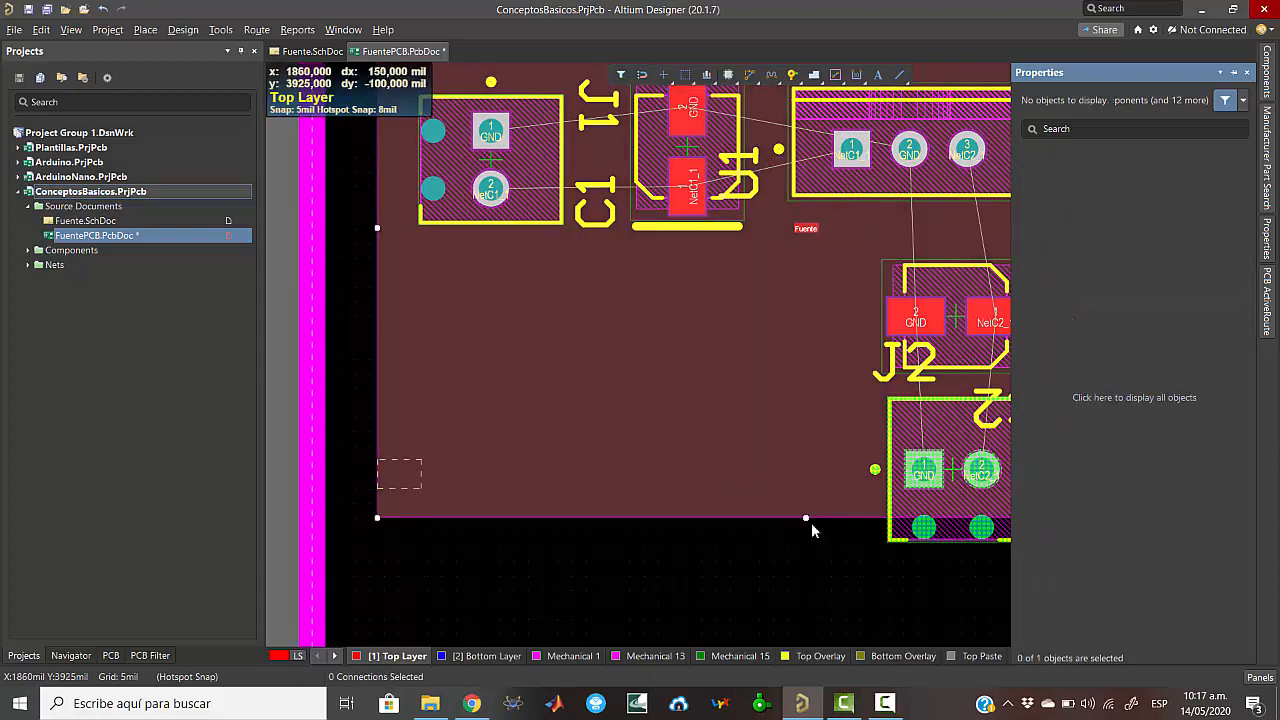
drag(806, 518, 806, 590)
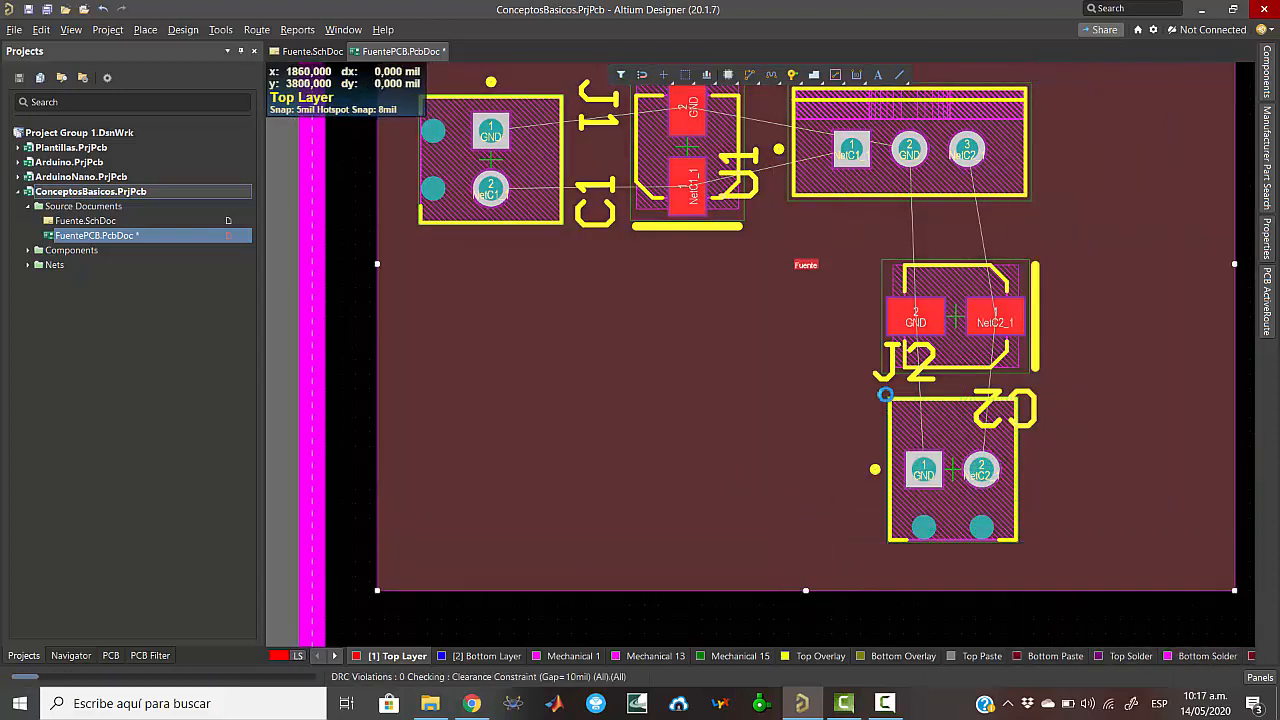
- Nudge capacitor C2 and connector J2 slightly upward beneath U1, check the layout in 3D and return to the 2D view
mouse_move(959, 280)
mouse_down()
mouse_move(1015, 304)
mouse_move(957, 320)
mouse_move(962, 270)
mouse_up()
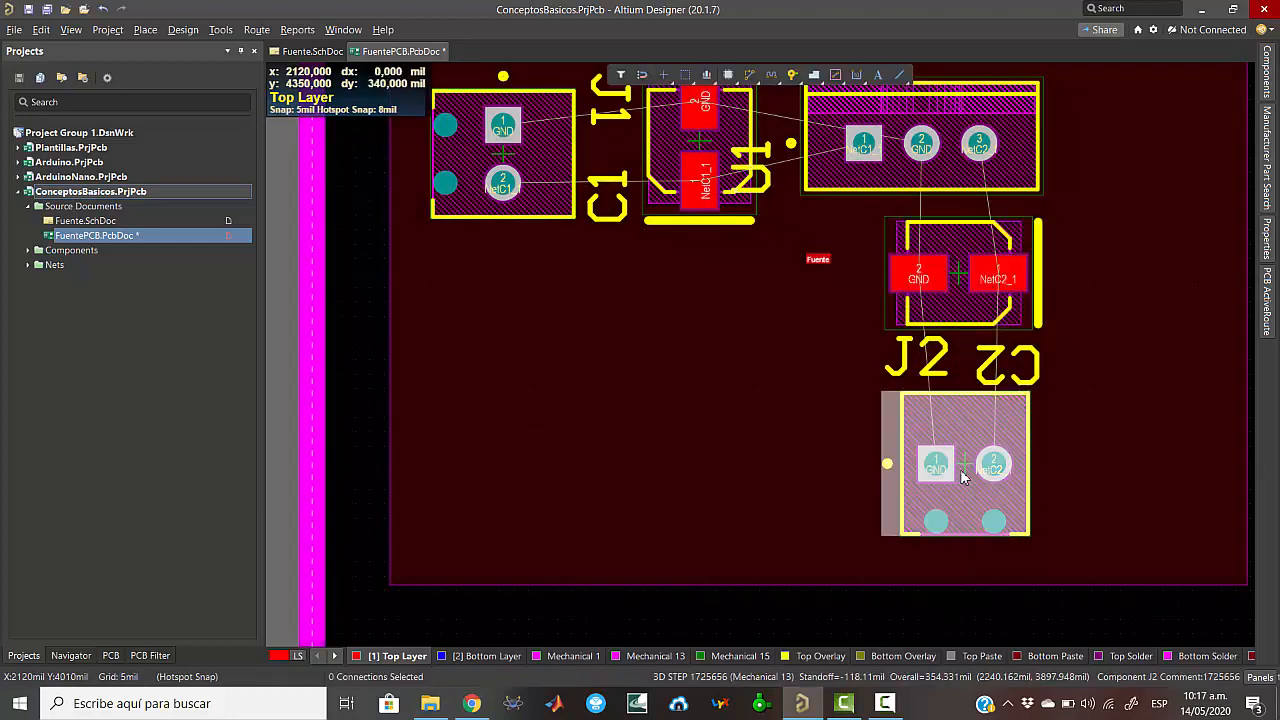
drag(966, 465, 966, 462)
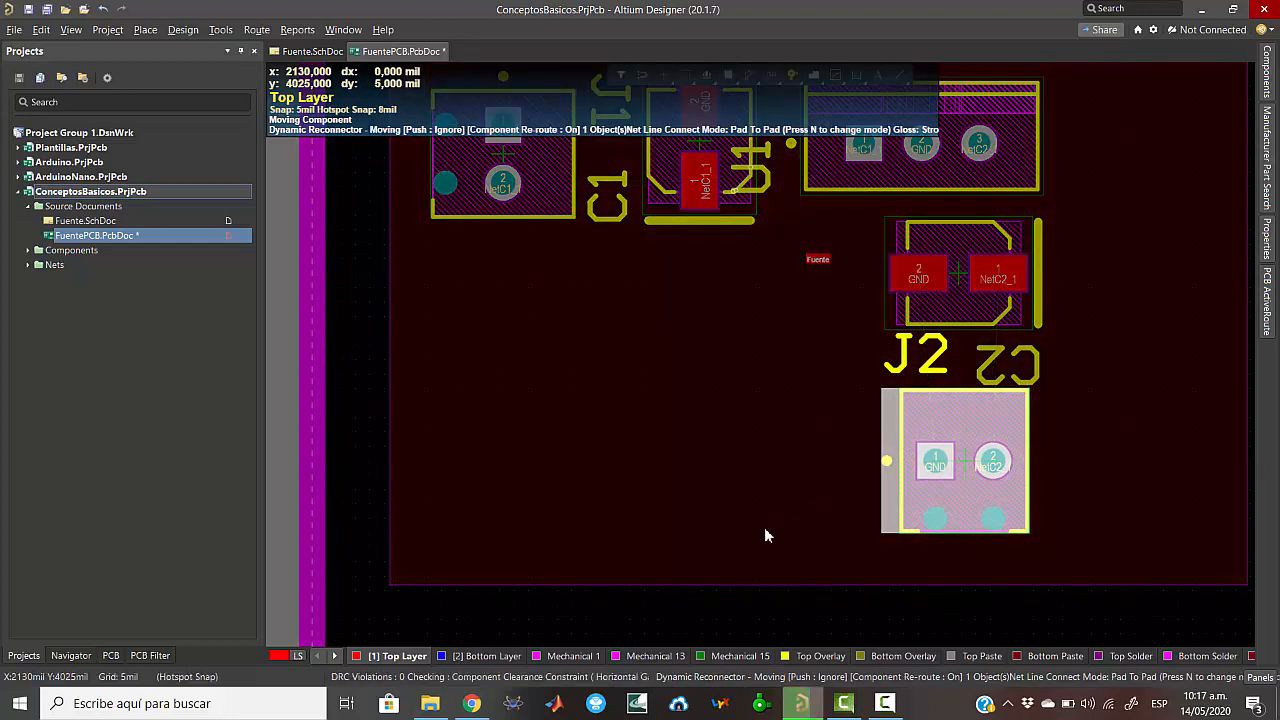
ctrl+scroll(746, 534, down, 4)
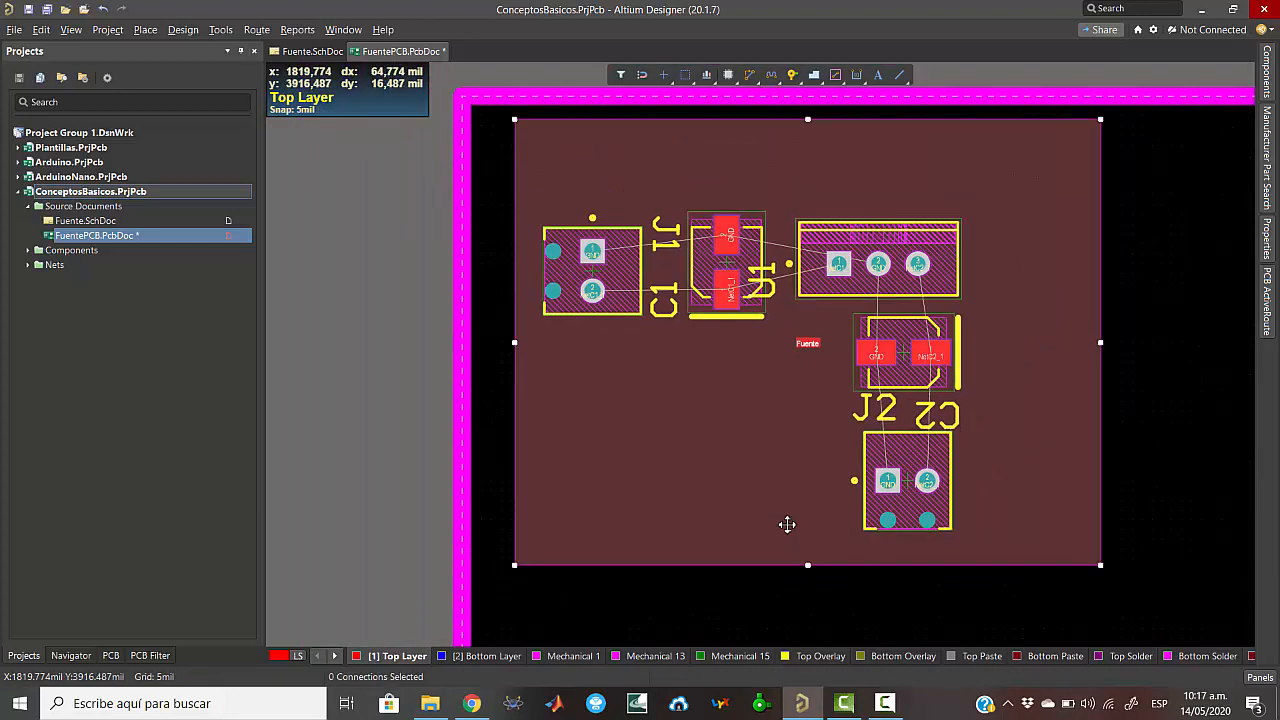
click(890, 184)
key(3)
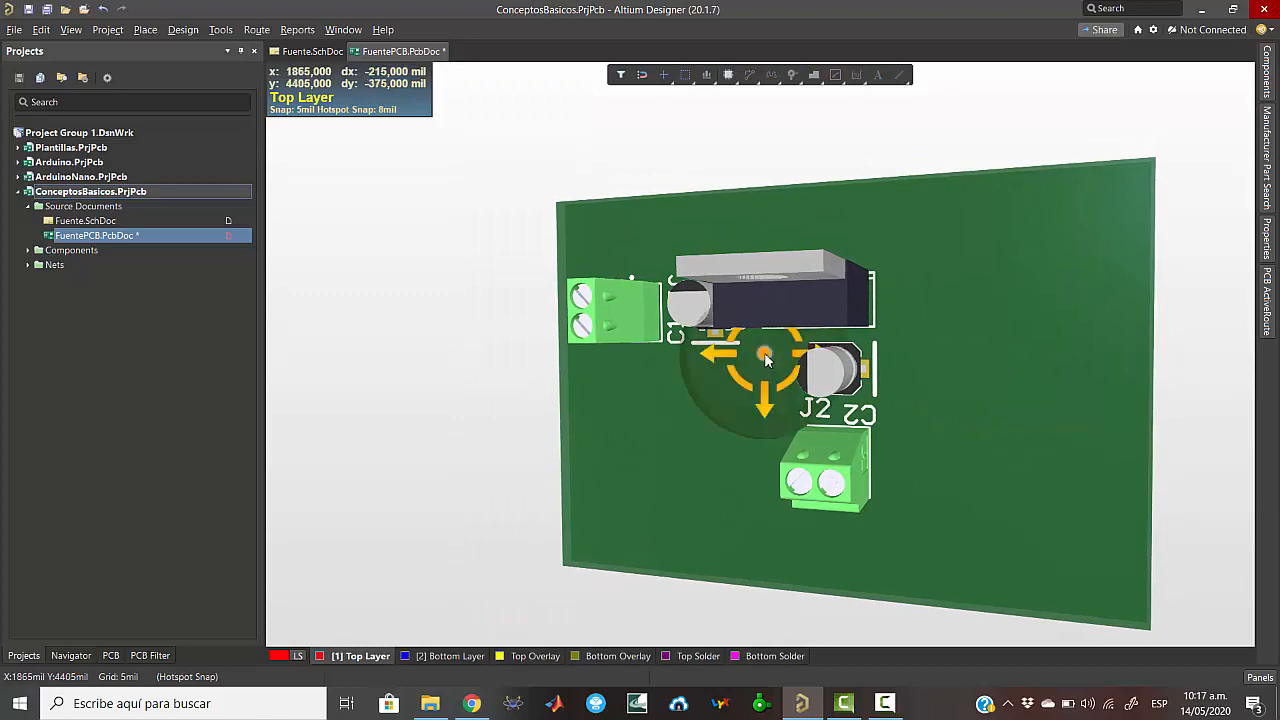
shift+right_drag(764, 354, 842, 357)
key(2)
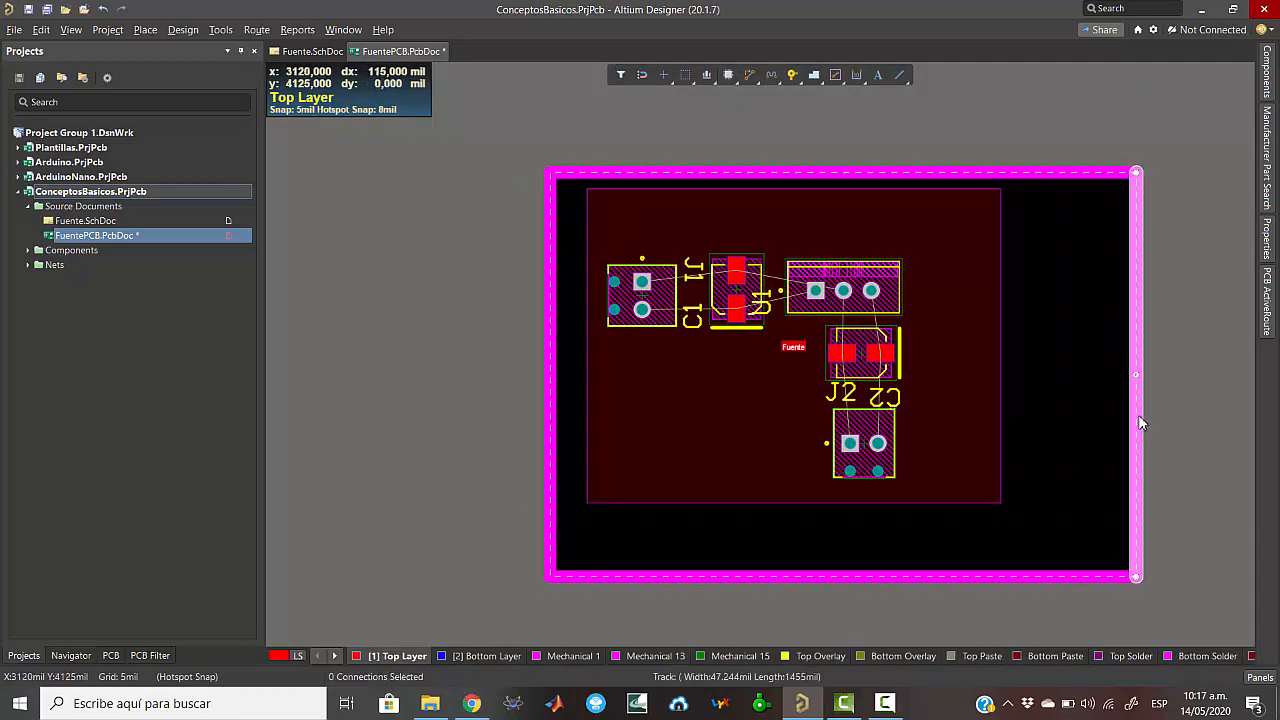
- Move the four Mechanical 1 outline tracks inward around the components, with the lower track at Y 3780 mil
drag(1137, 428, 1003, 444)
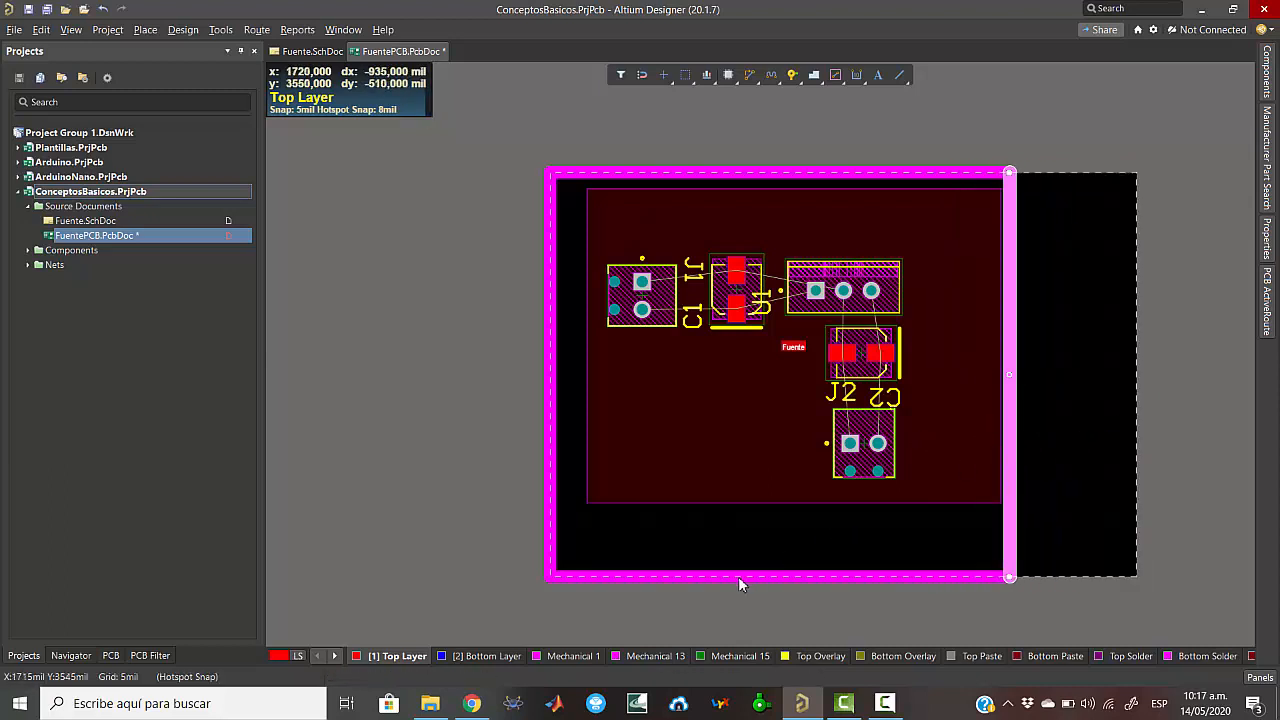
drag(645, 576, 670, 511)
double_click(552, 446)
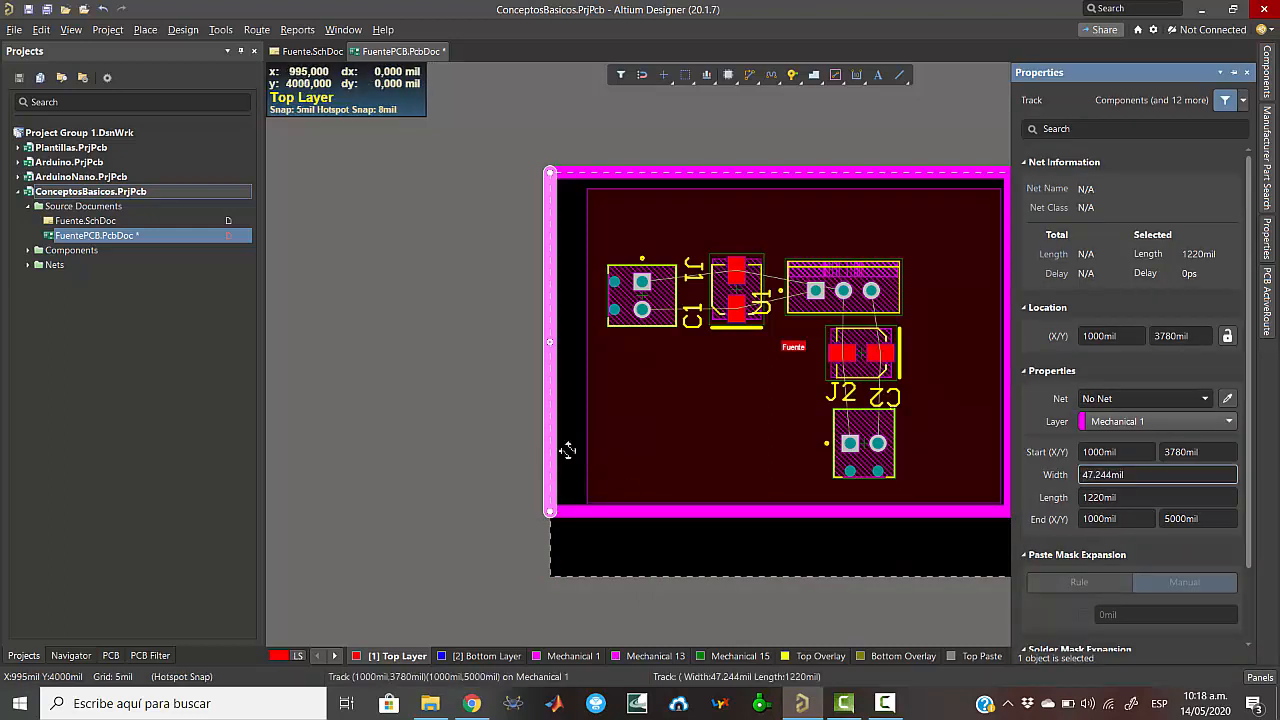
drag(565, 449, 590, 443)
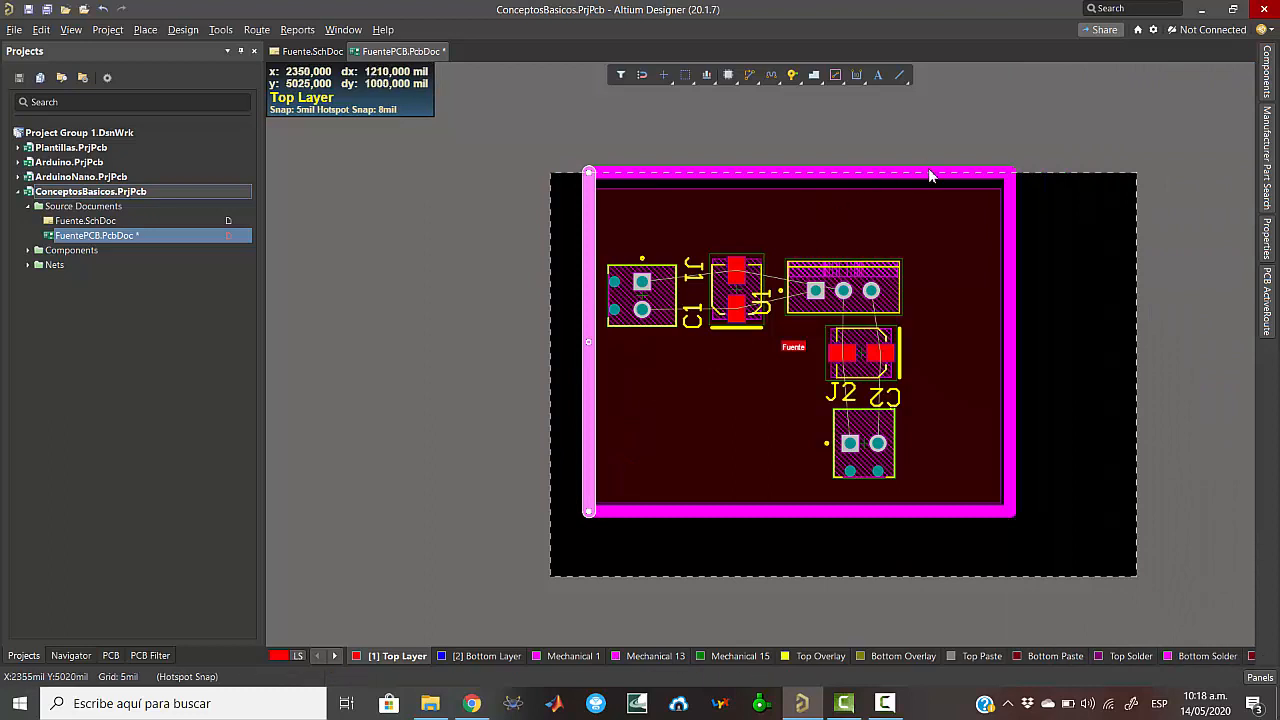
click(955, 172)
drag(958, 215, 956, 235)
- Lower the Fuente room's upper edge to about Y 4720 mil so the room fits inside the reduced outline
click(1103, 345)
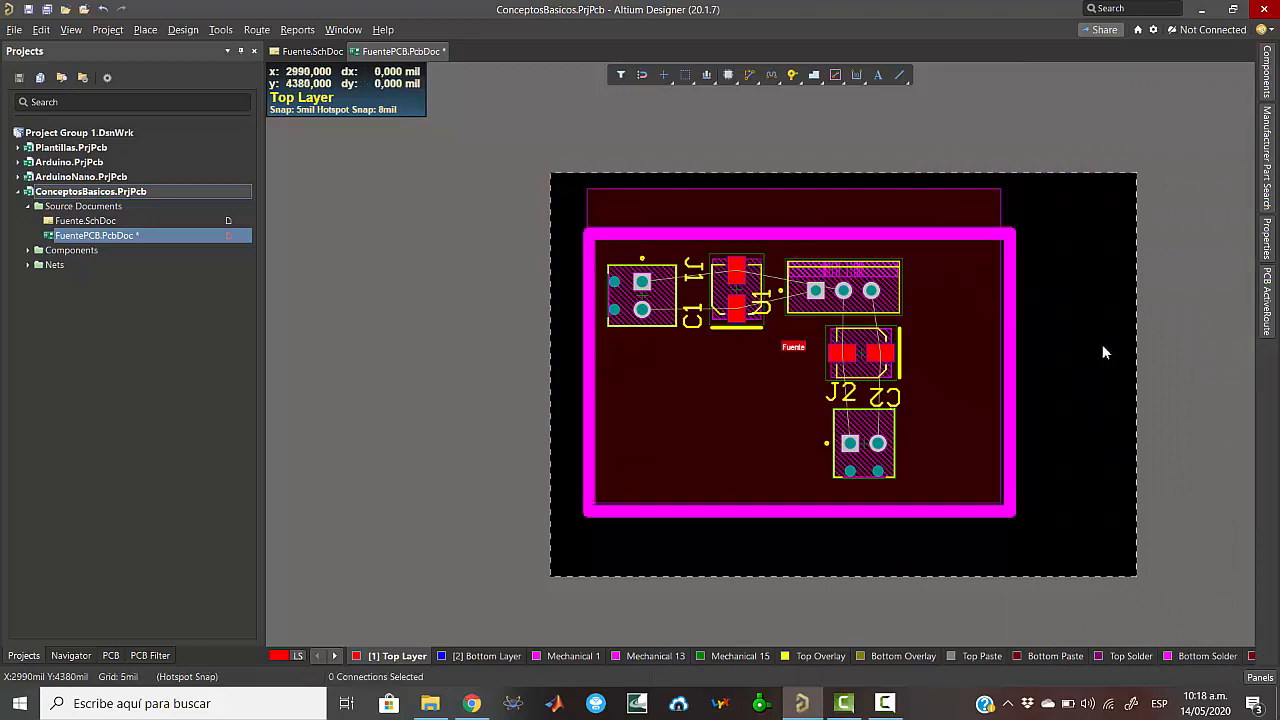
click(801, 195)
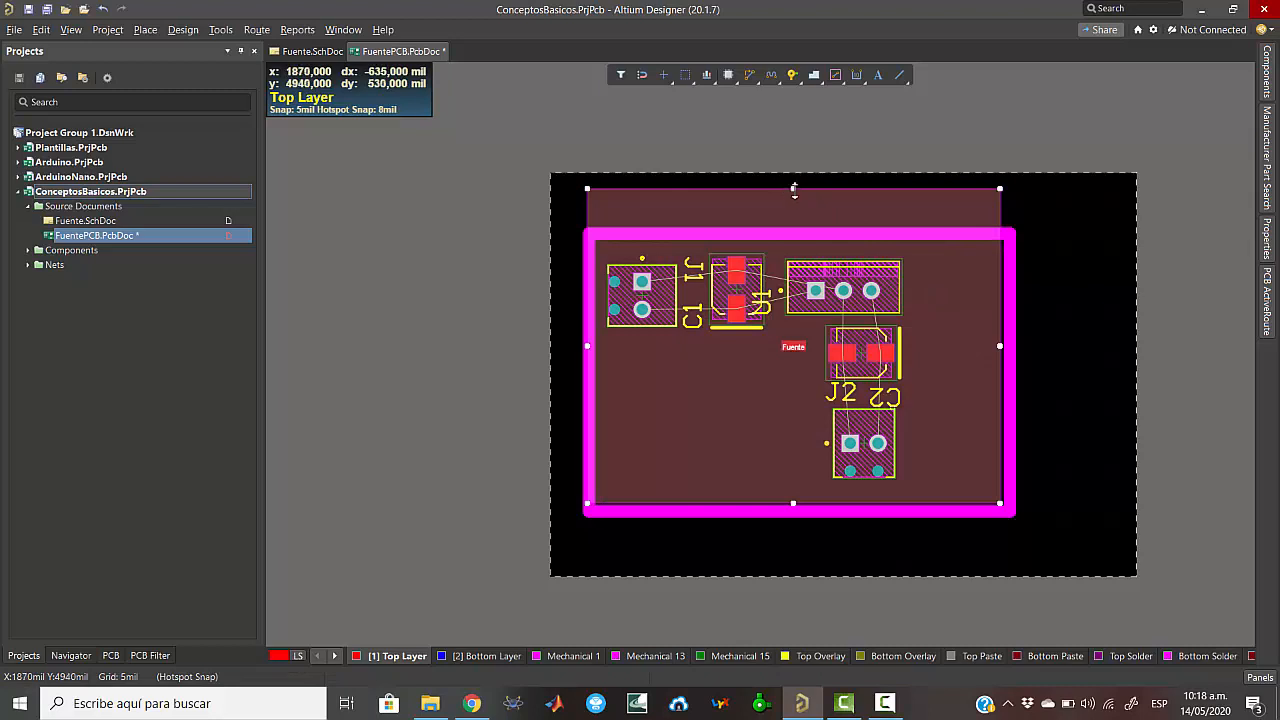
drag(798, 210, 794, 250)
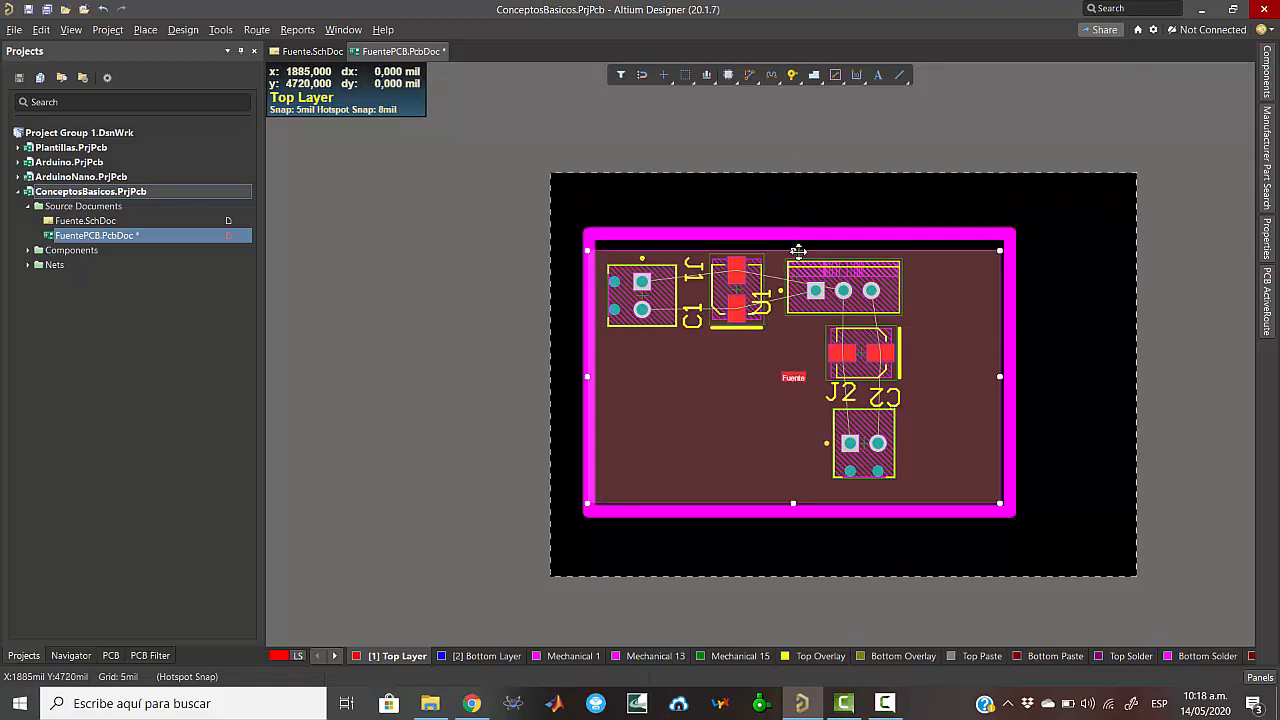
- Redefine the board shape from the four selected Mechanical 1 outline tracks and check the board in 3D
click(724, 236)
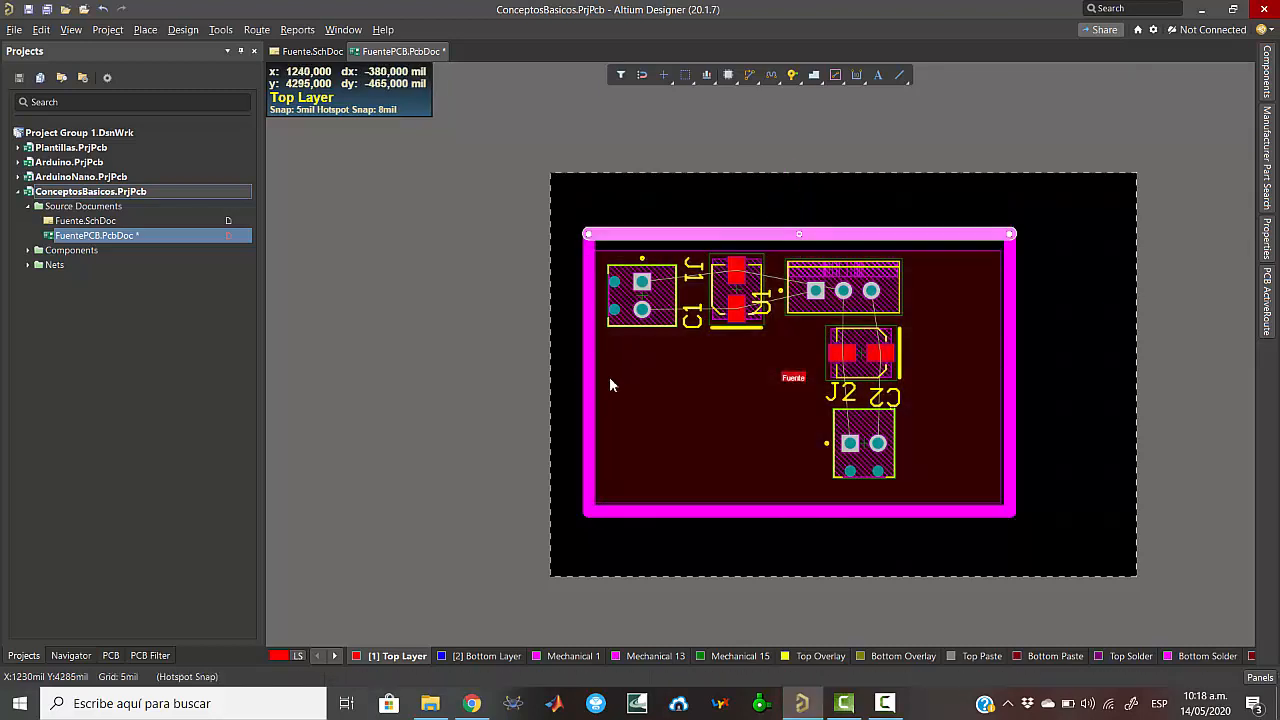
shift+click(588, 456)
shift+click(742, 513)
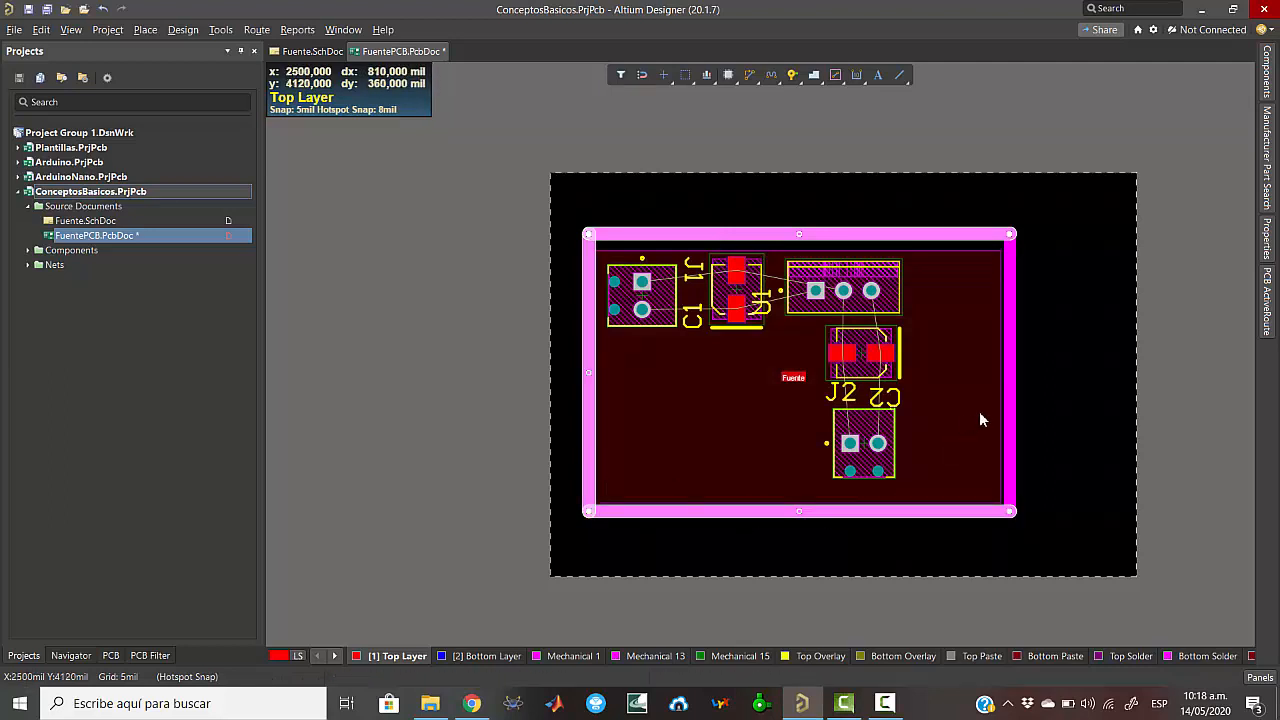
shift+click(1010, 437)
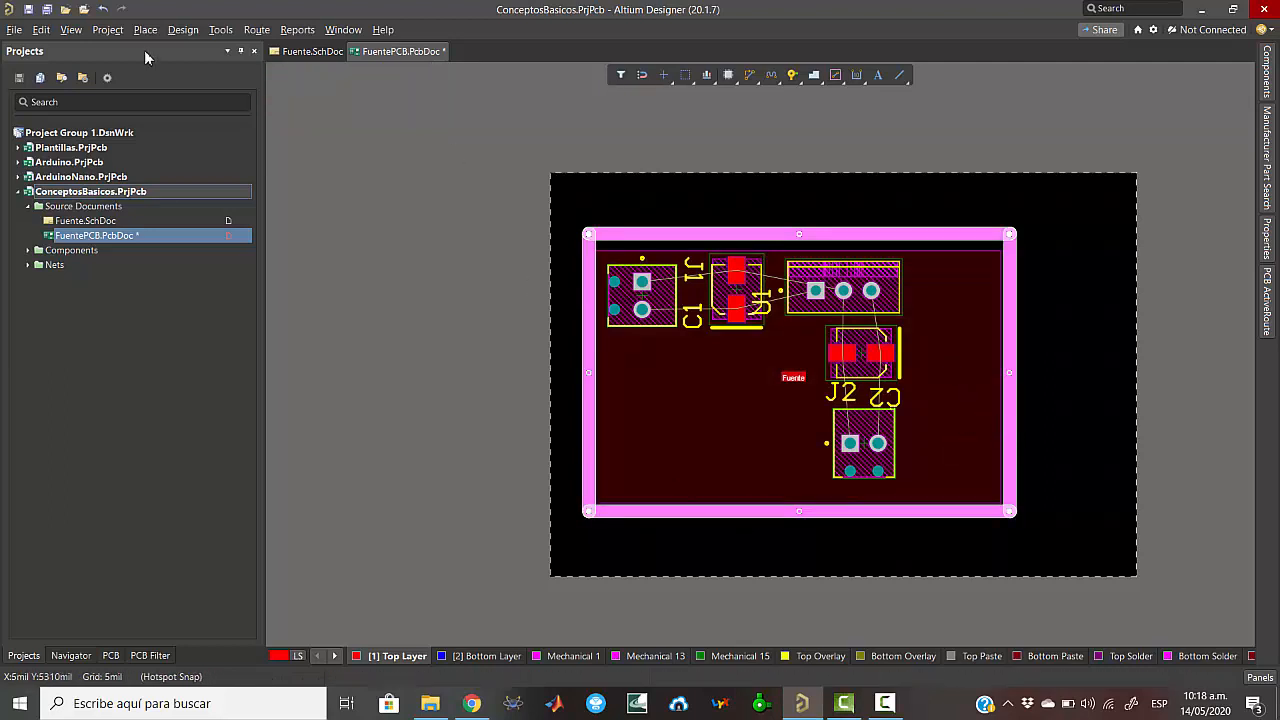
click(183, 32)
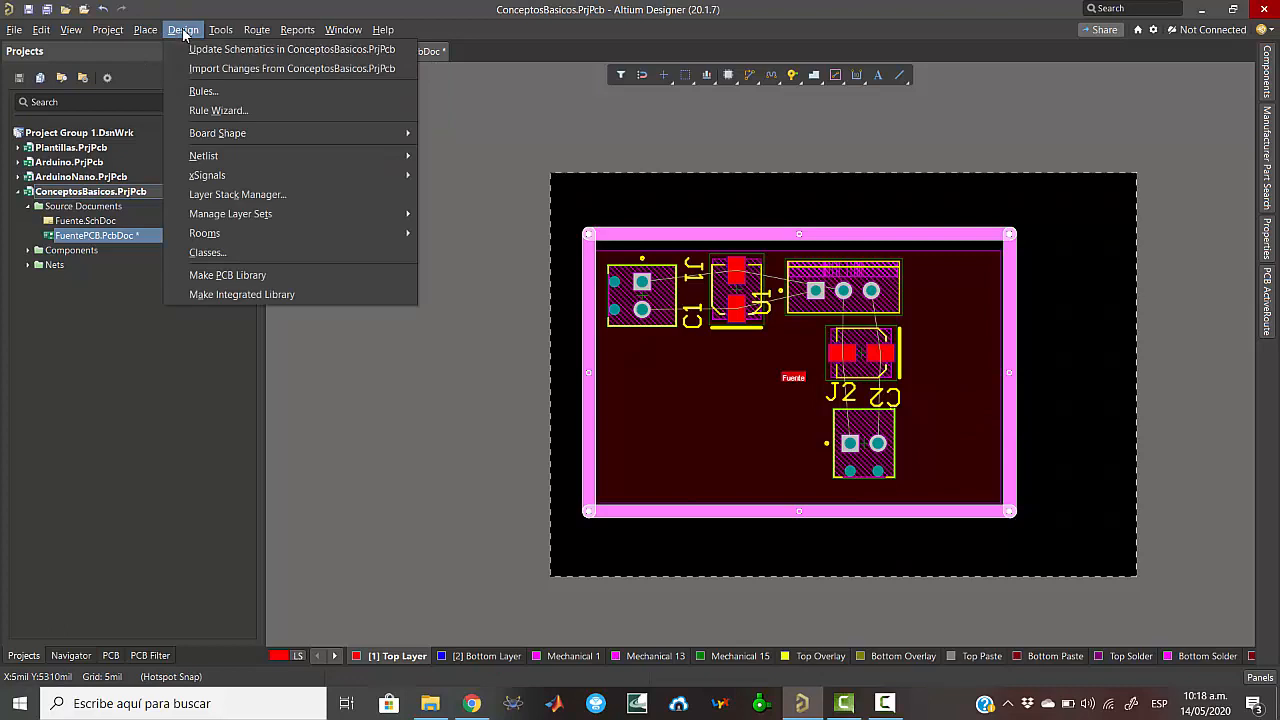
mouse_move(250, 135)
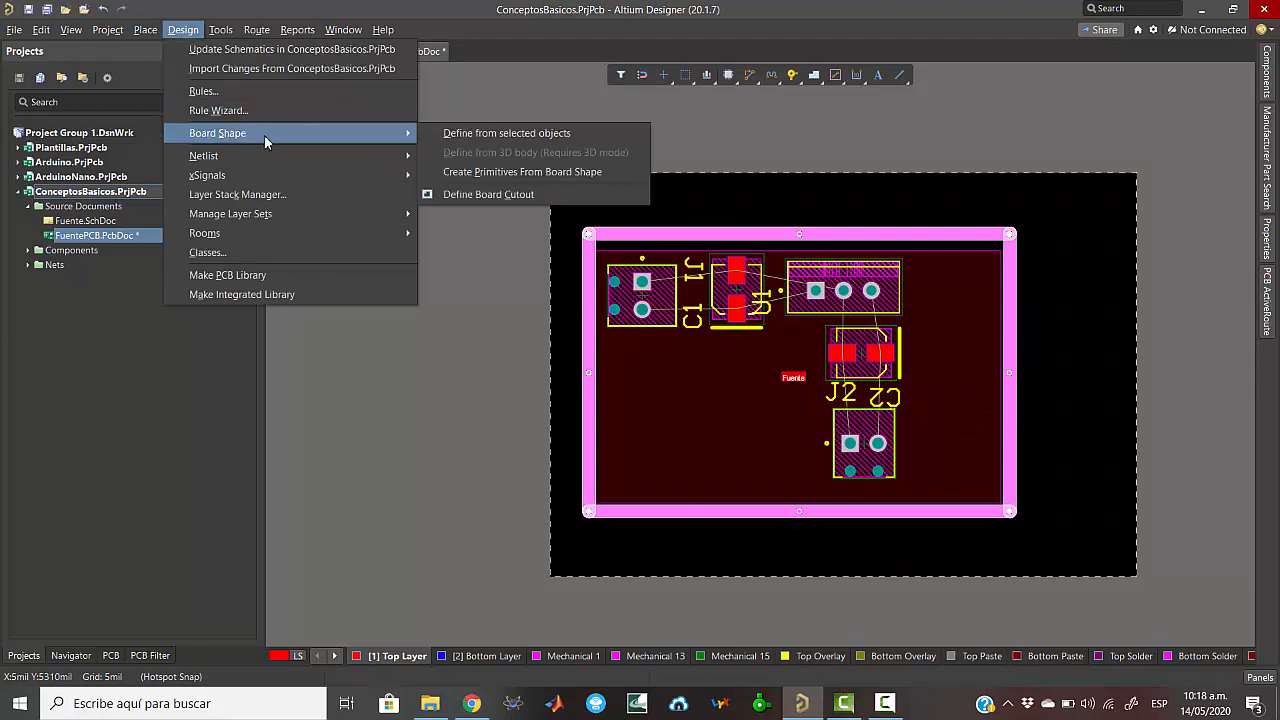
click(460, 135)
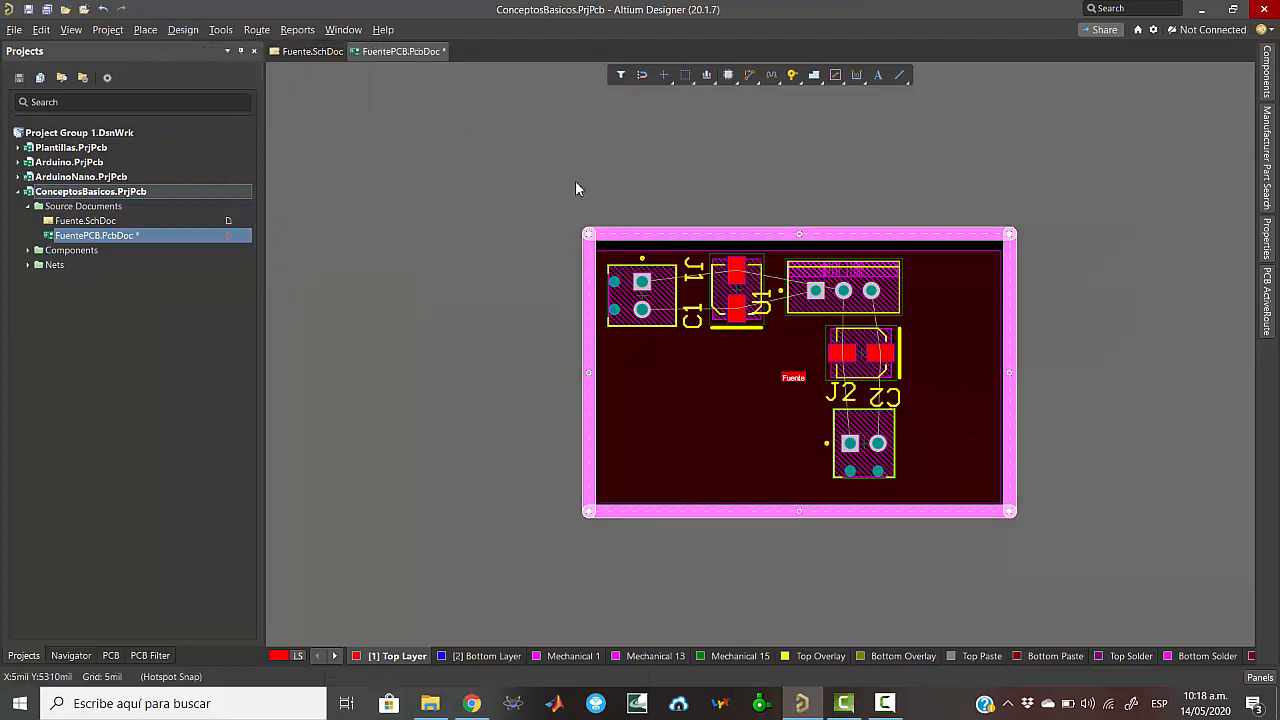
click(957, 468)
key(3)
key(2)
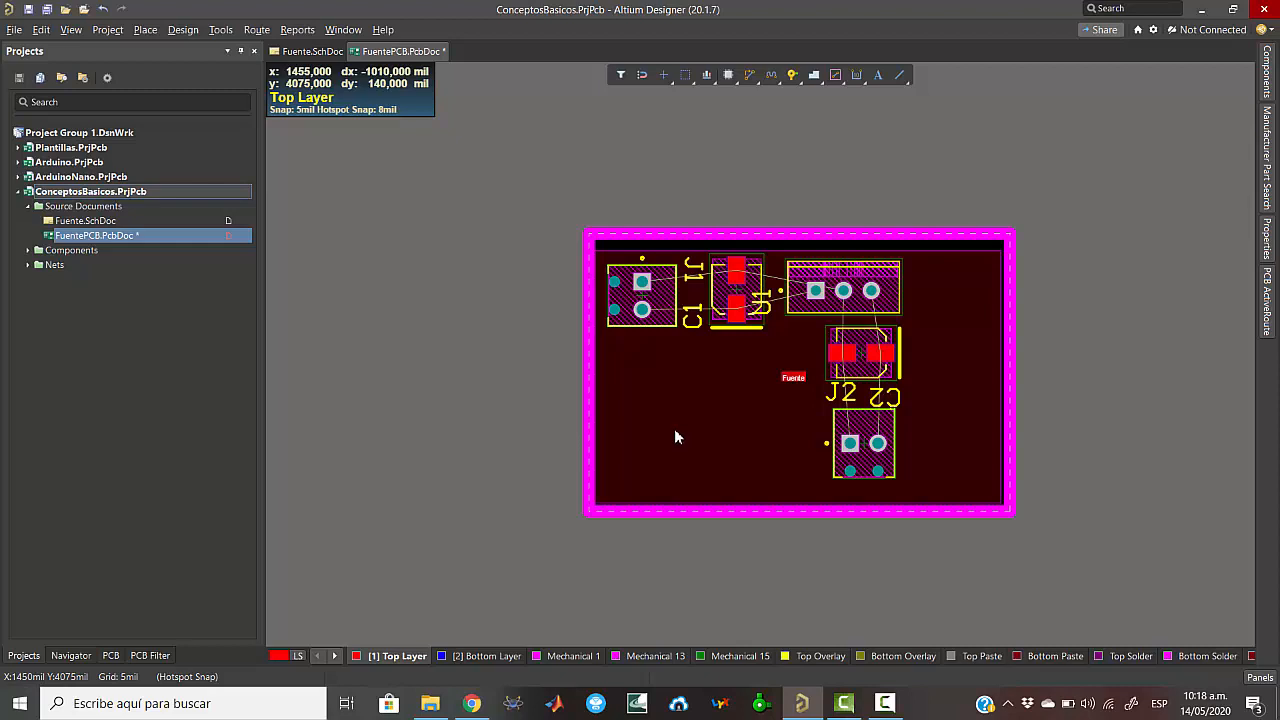
- Examine the width constraints of the routing Width rule in the PCB design rules
click(189, 36)
click(210, 91)
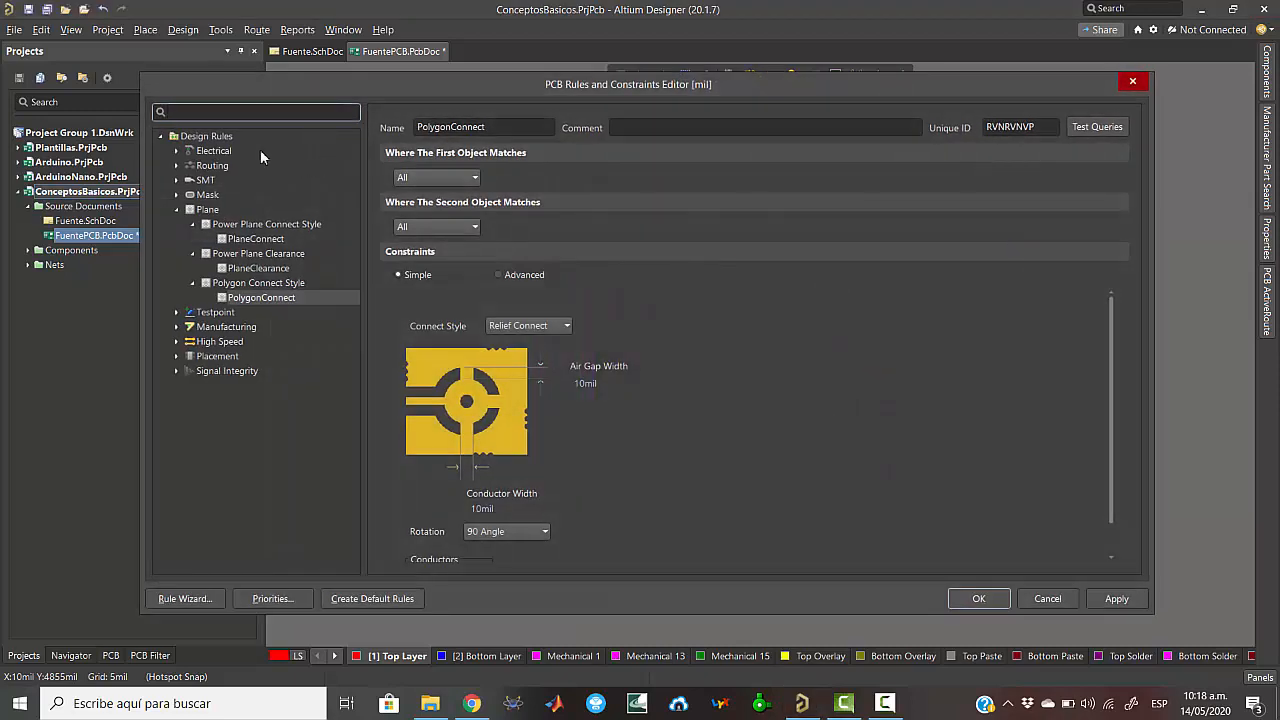
click(177, 166)
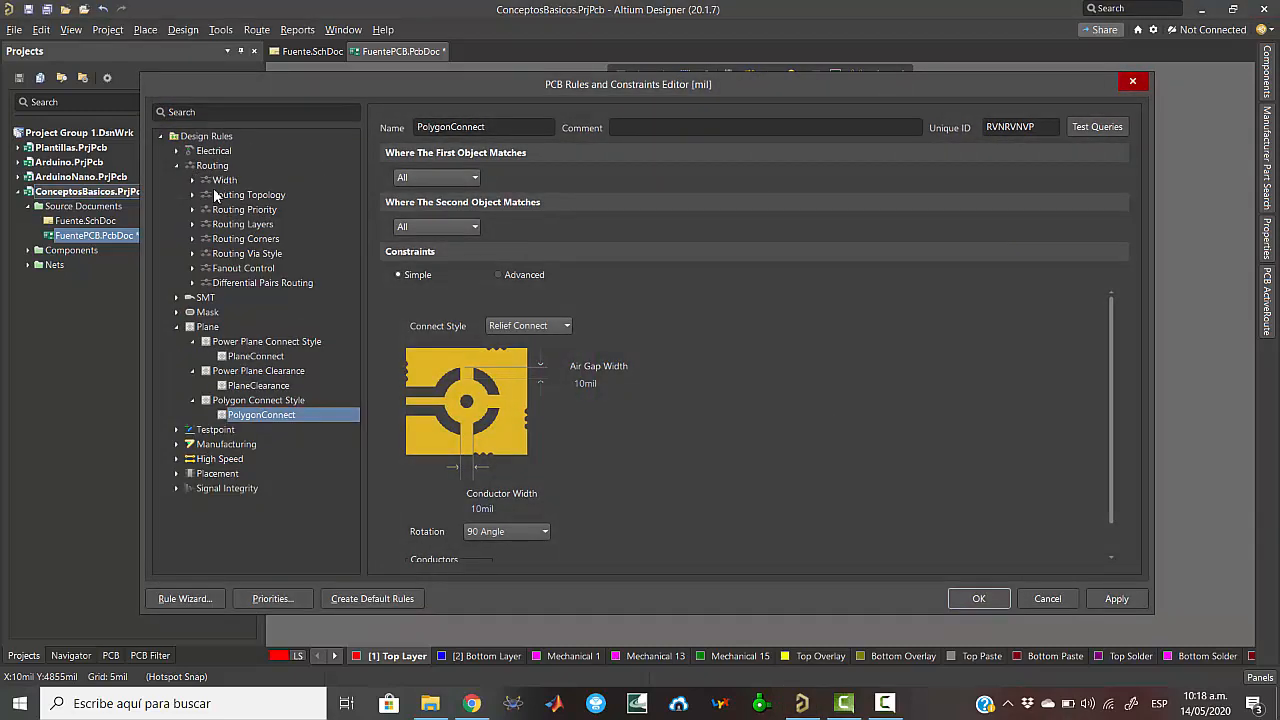
click(193, 180)
click(236, 195)
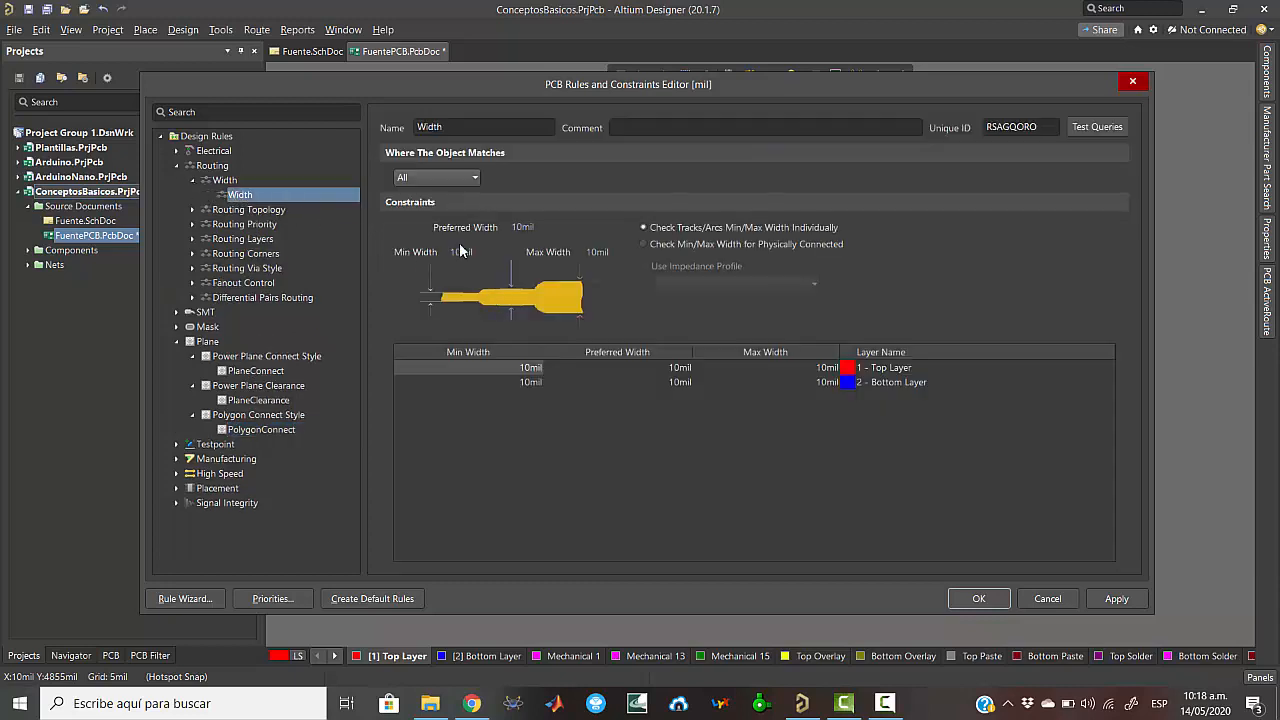
click(1066, 599)
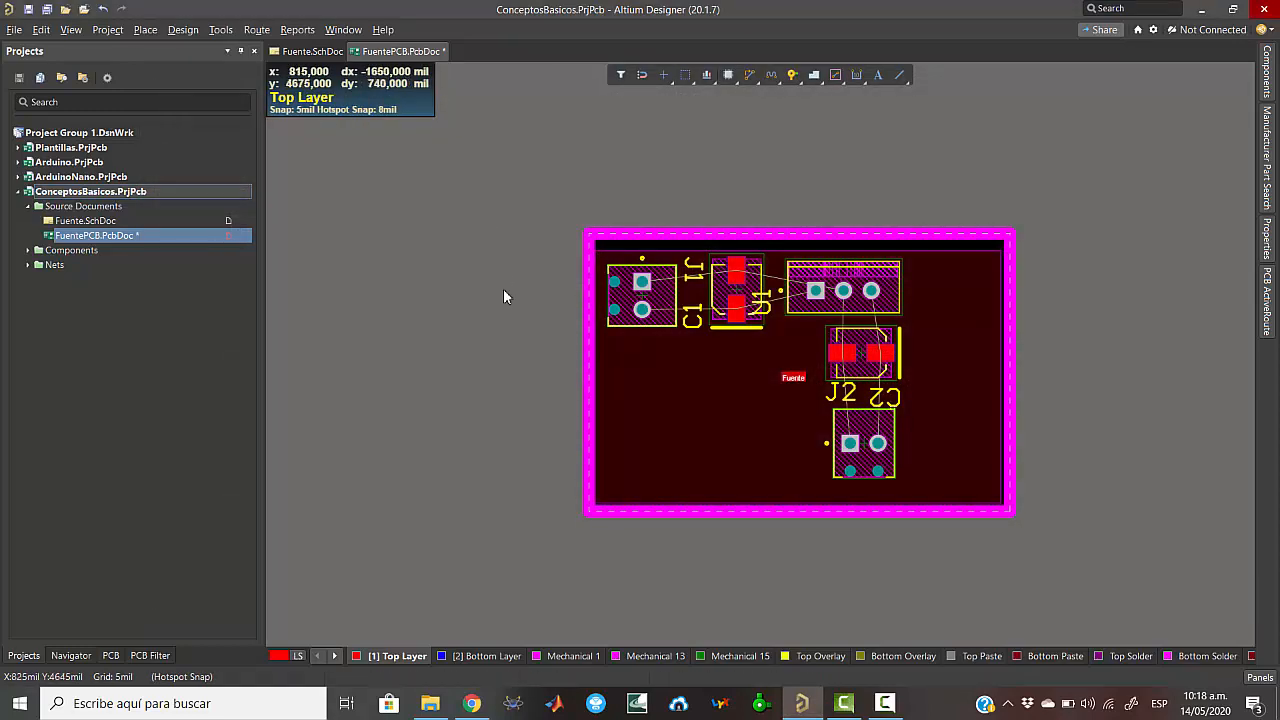
- Switch the board units to millimetres and set the routing Width rule to 0.5 mm minimum, 0.6 mm preferred and 1 mm maximum
key(q)
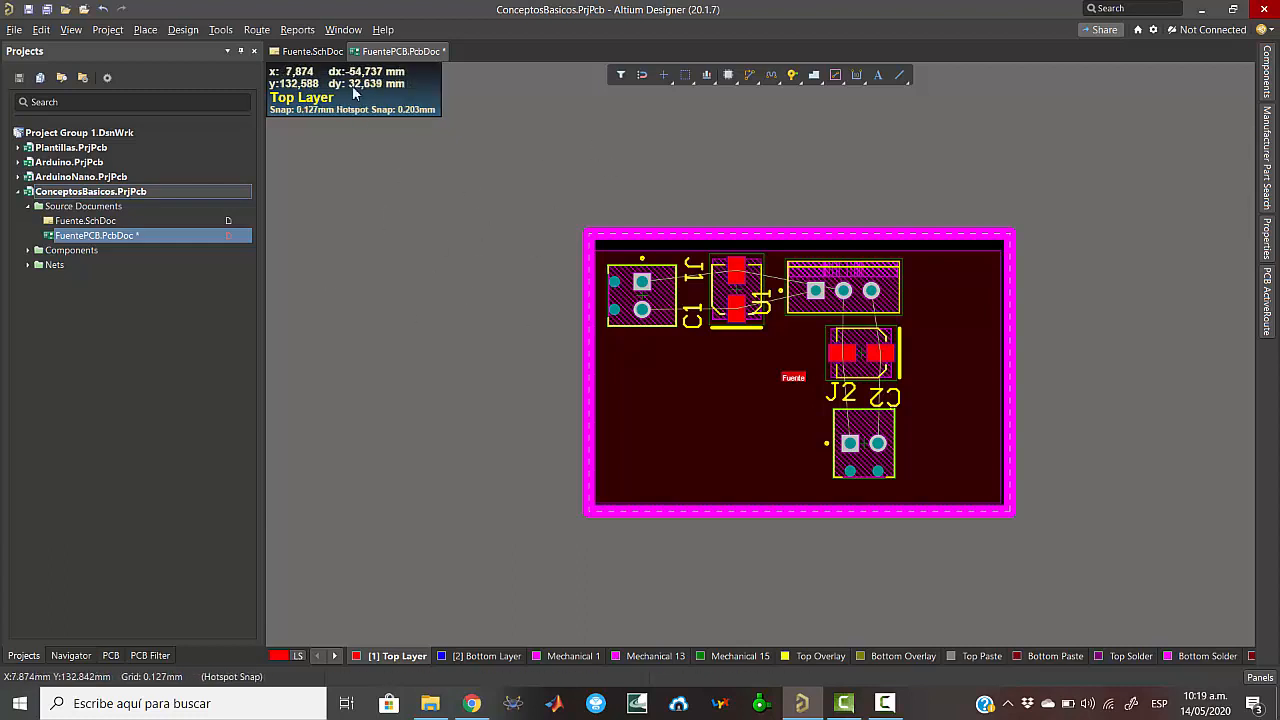
click(183, 29)
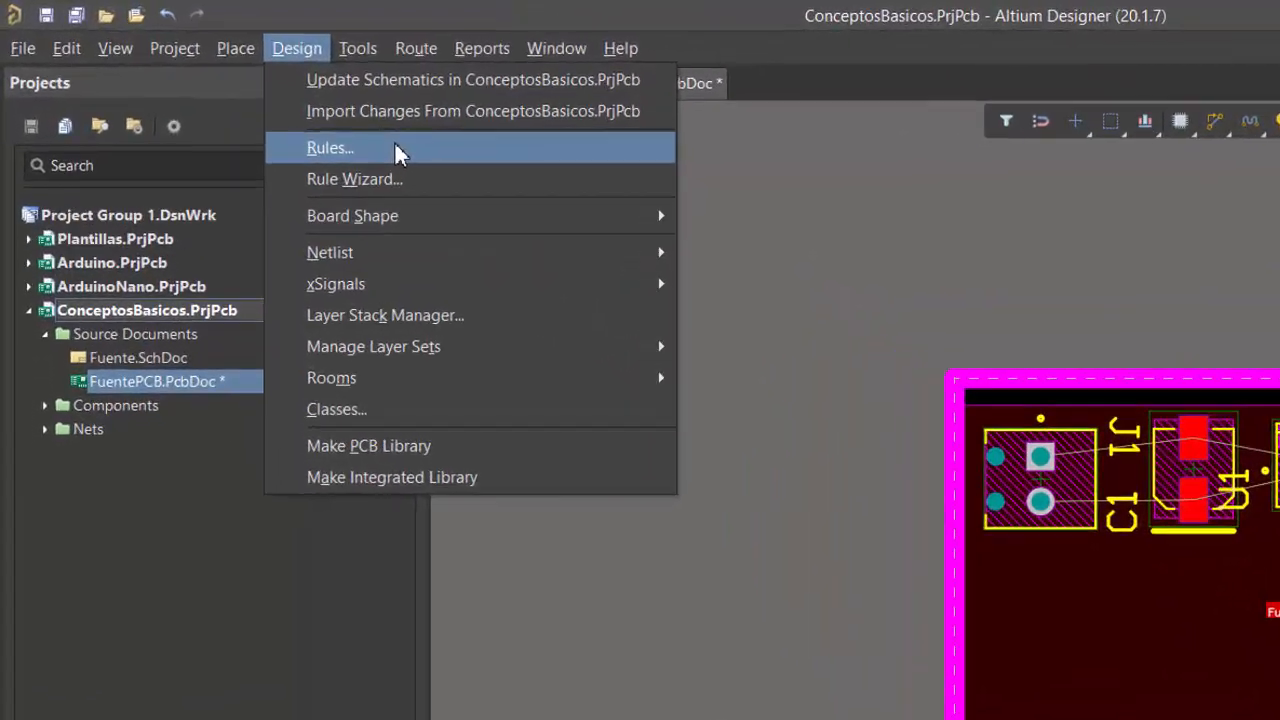
click(240, 91)
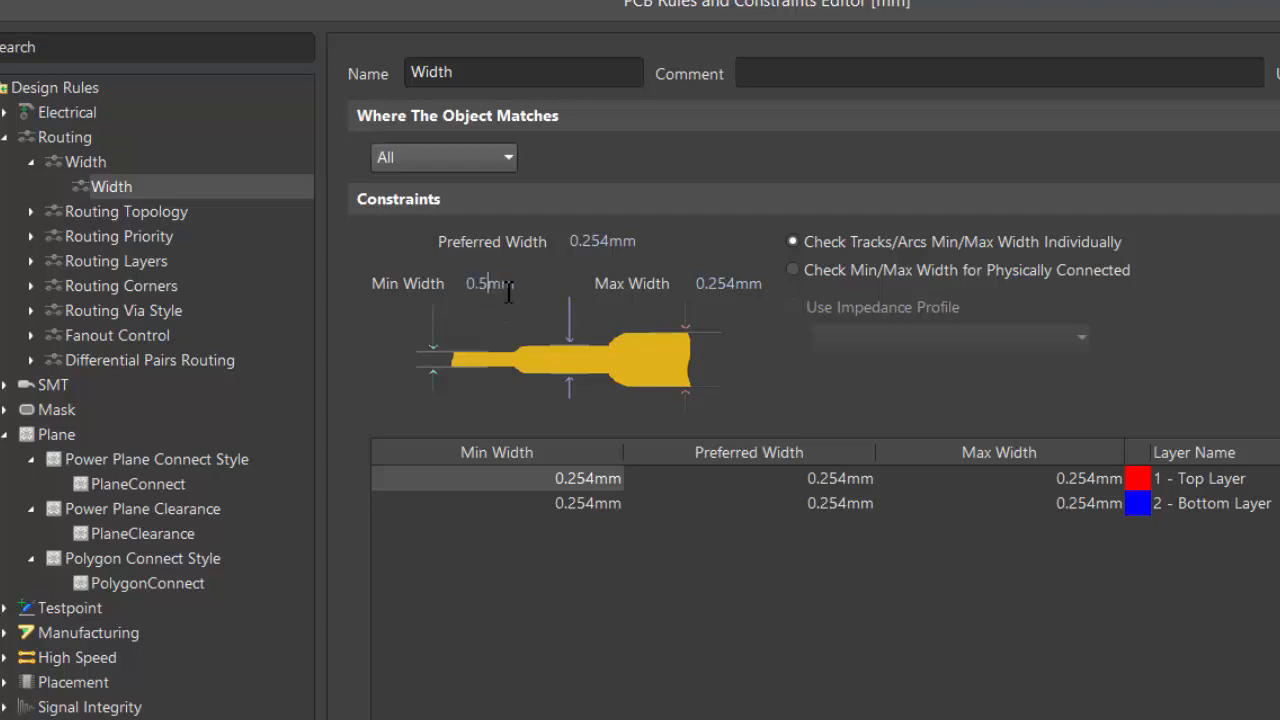
click(596, 241)
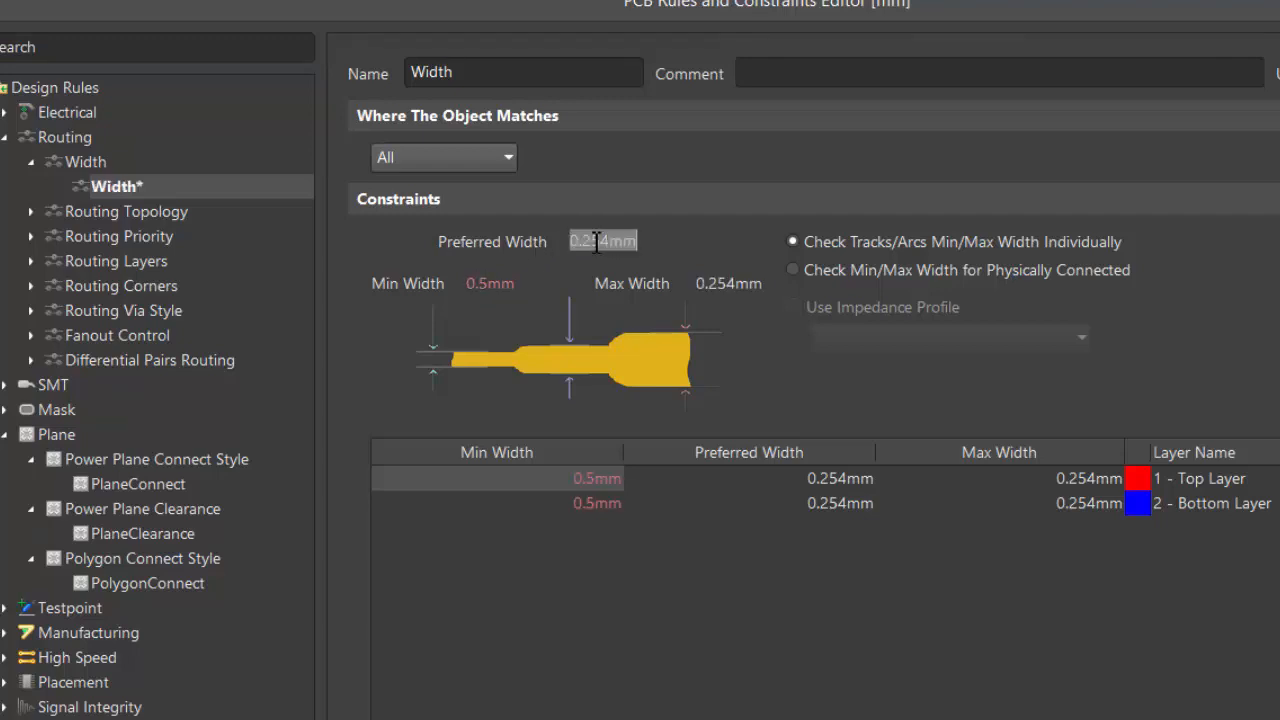
text(0.6)
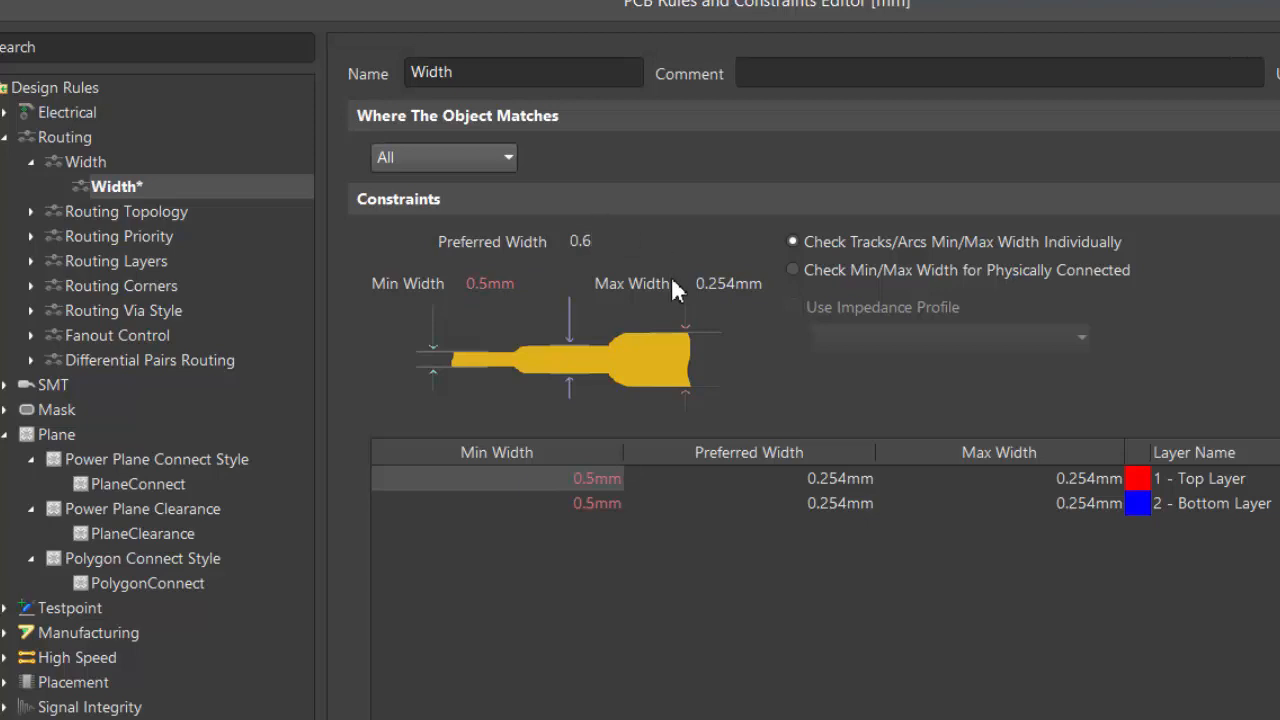
click(730, 281)
text(1)
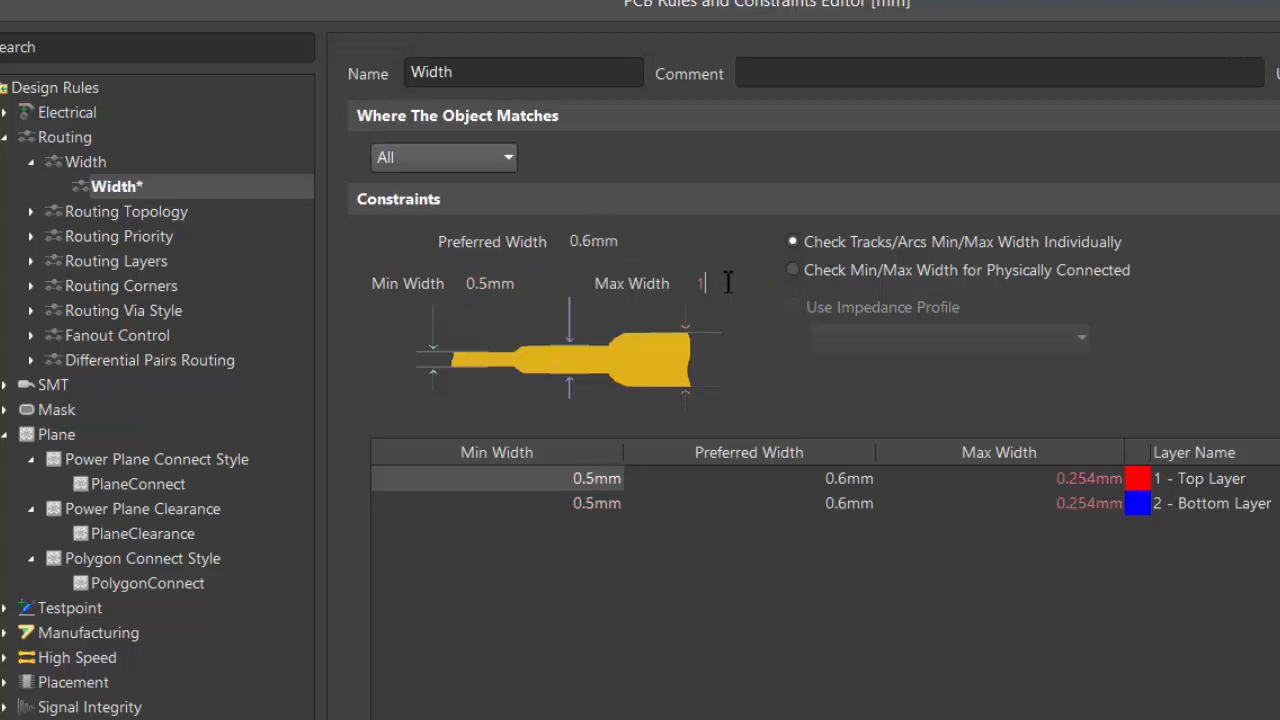
click(594, 242)
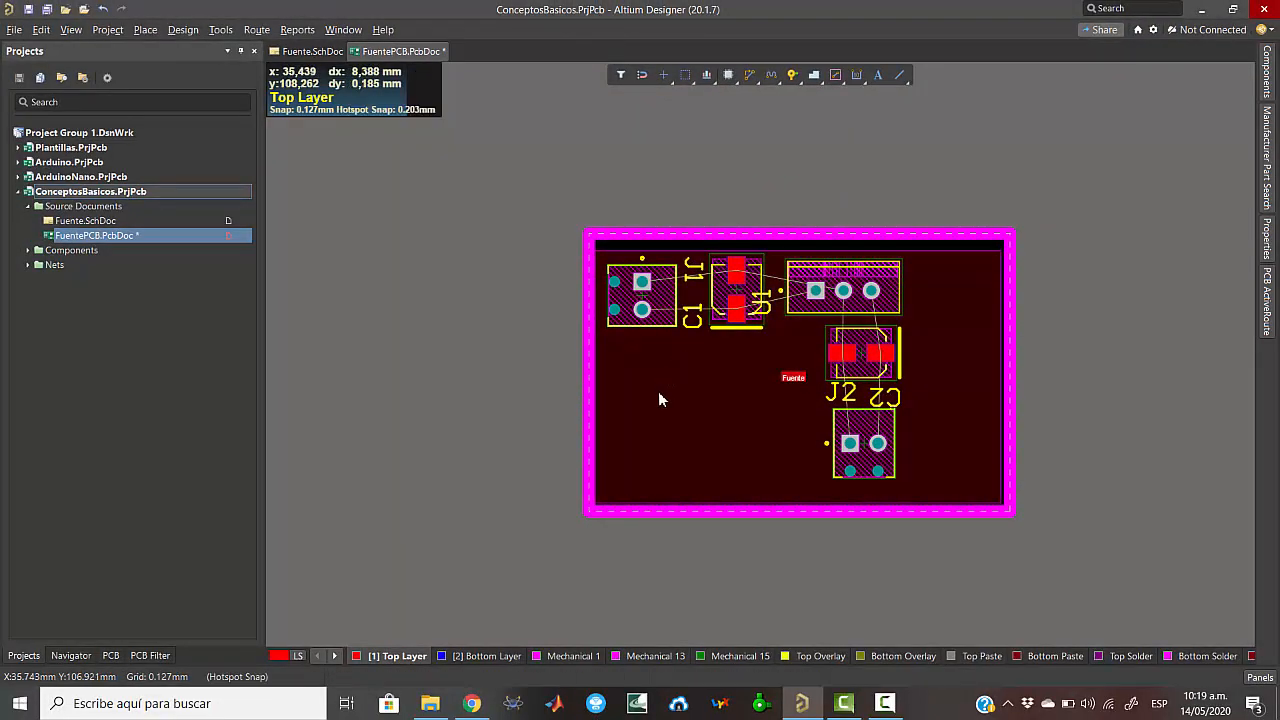
- Start routing the NetC1_1 track from pad 2 of J1 on the Top Layer and turn off the length gauge
click(643, 313)
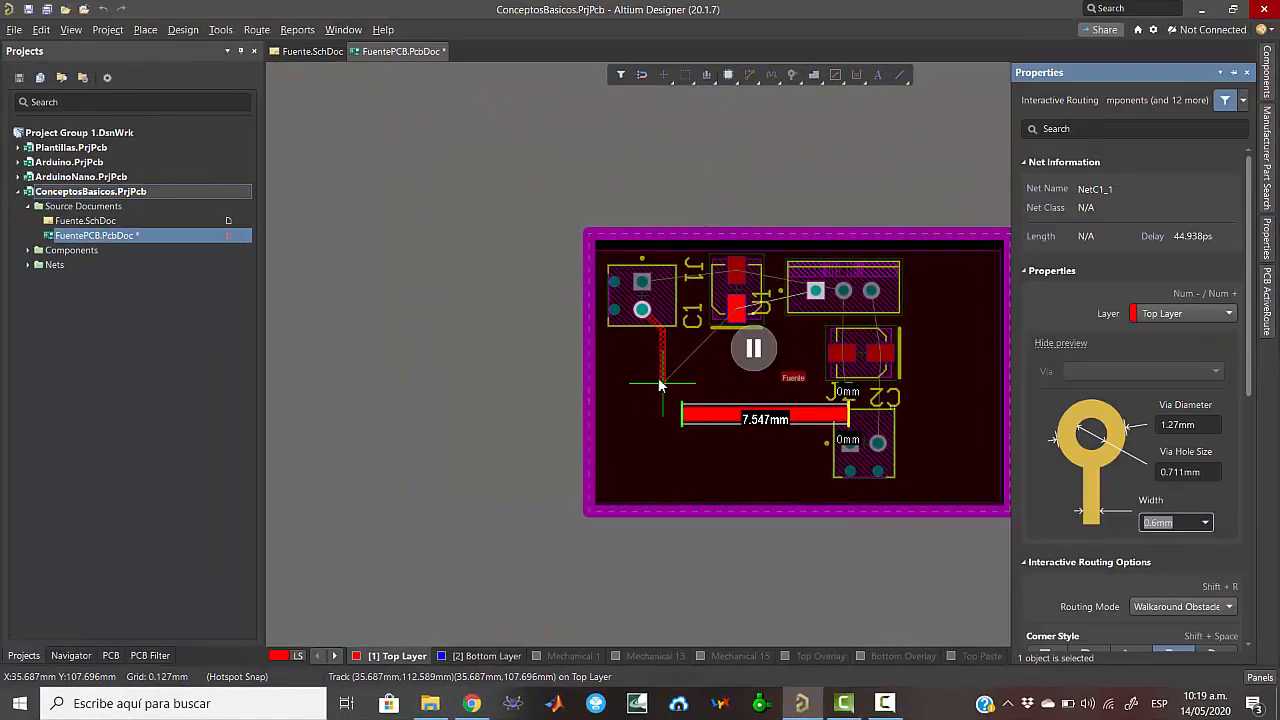
scroll(1149, 433, down, 6)
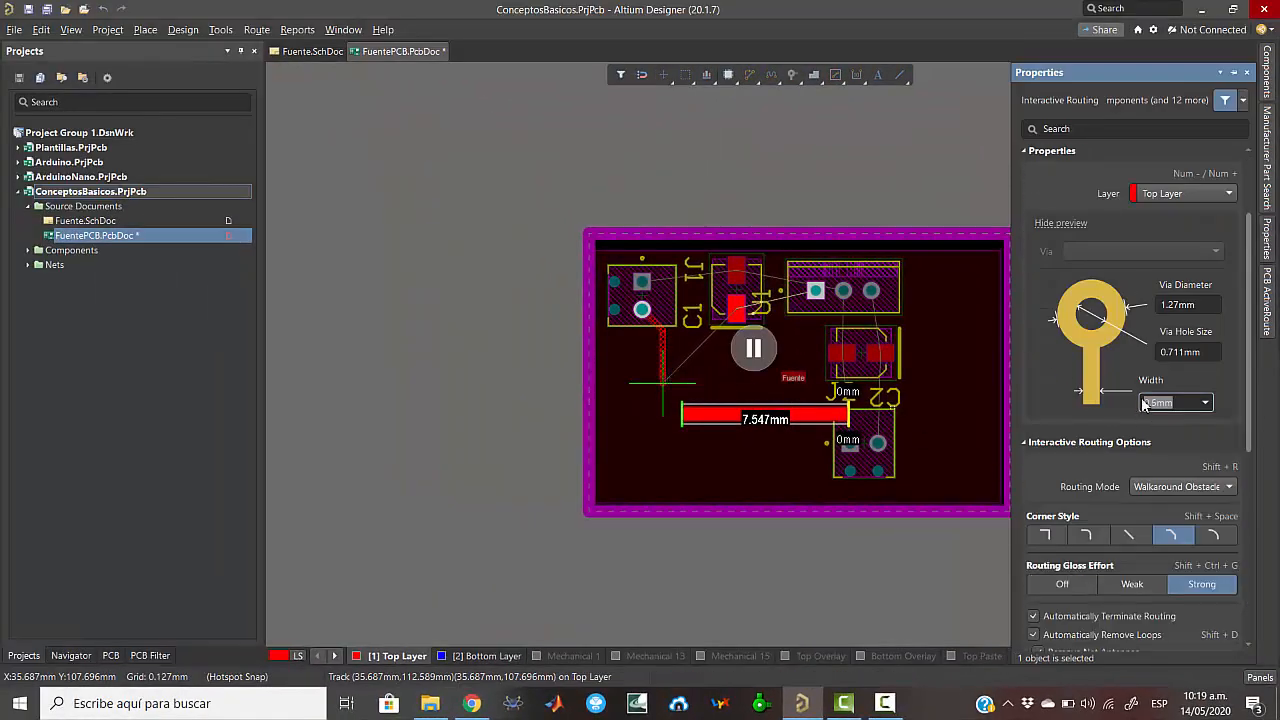
scroll(1145, 452, down, 2)
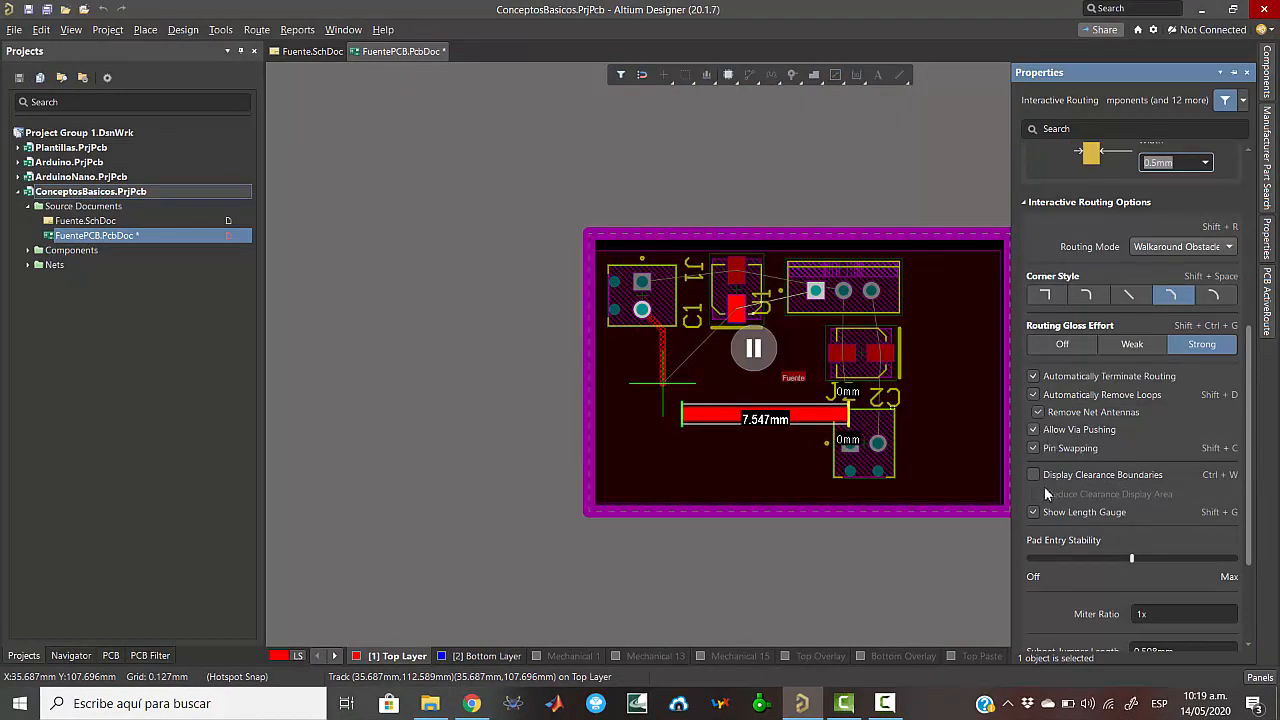
click(1034, 512)
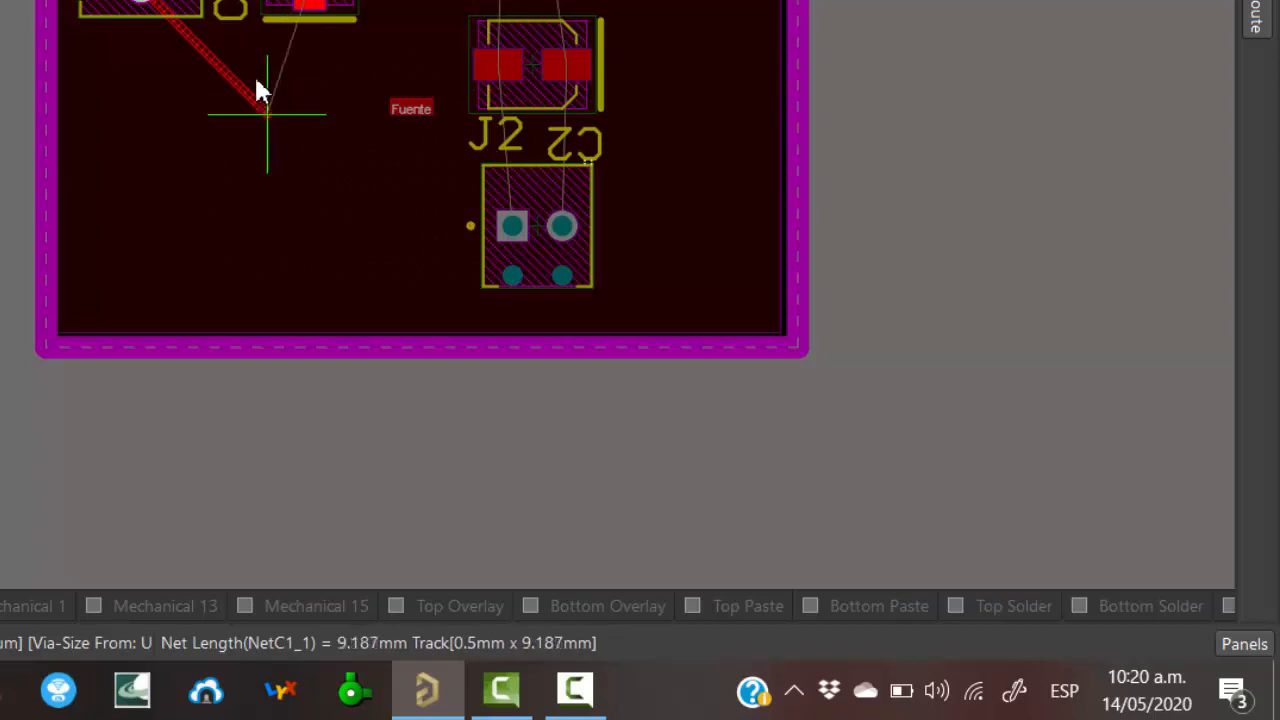
- Widen the NetC1_1 track to the rule maximum of 1 mm and route it below C1 up to C1's pad 1
key(3)
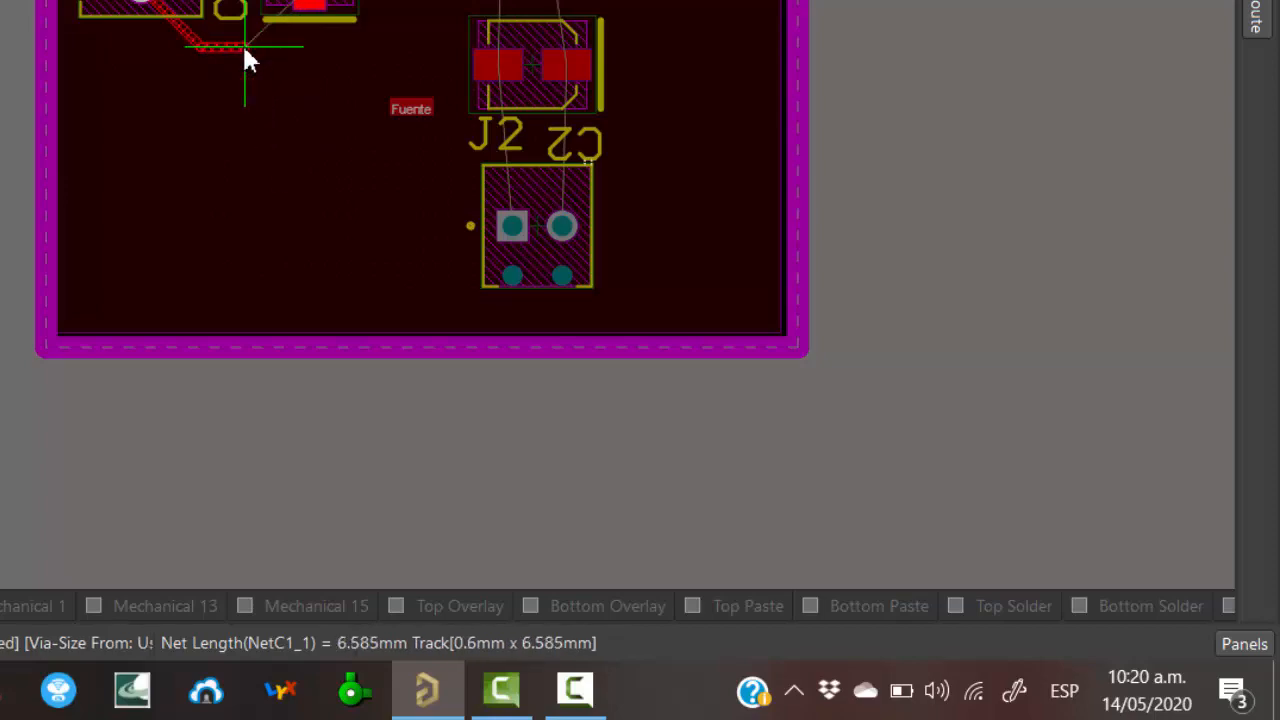
key(3)
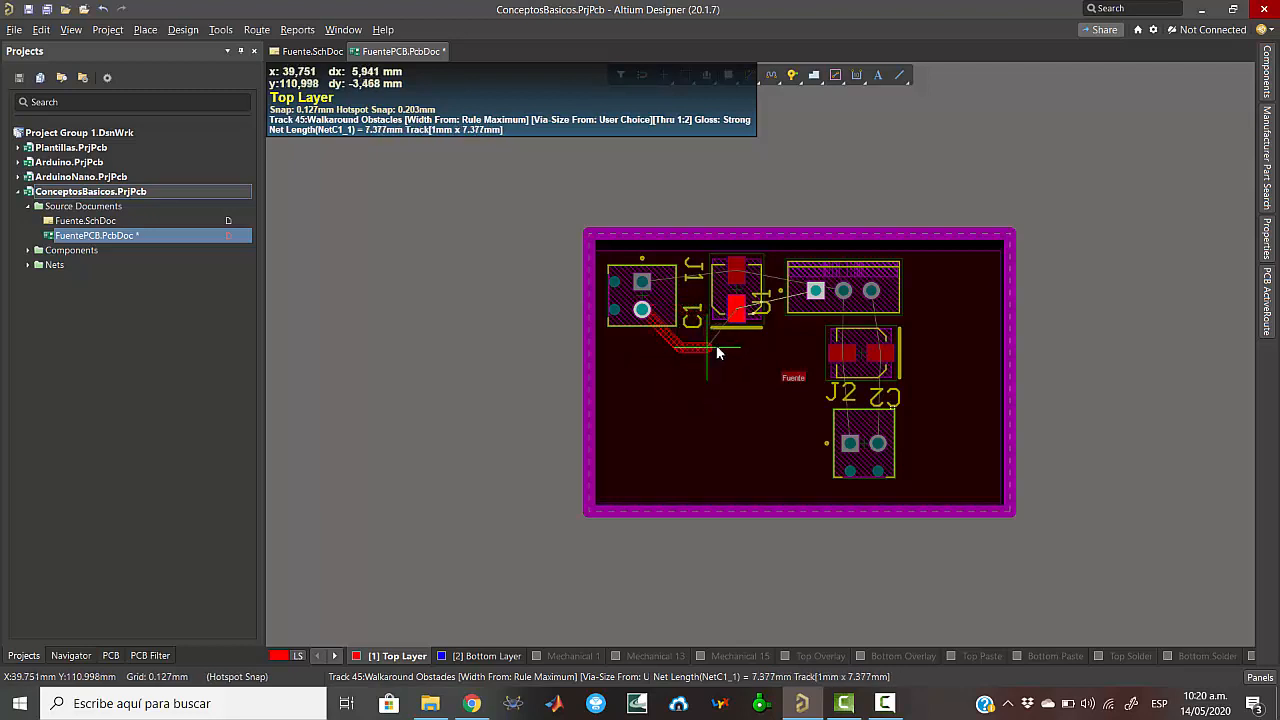
click(717, 350)
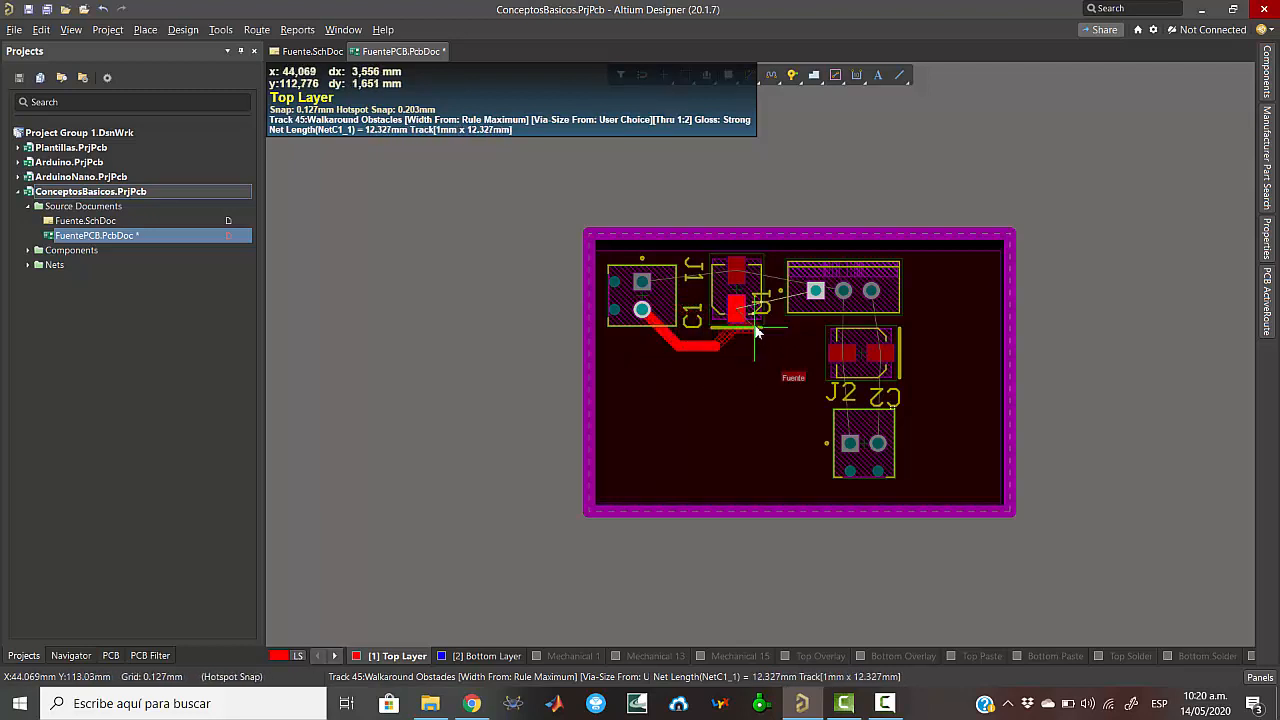
ctrl+scroll(736, 388, up, 2)
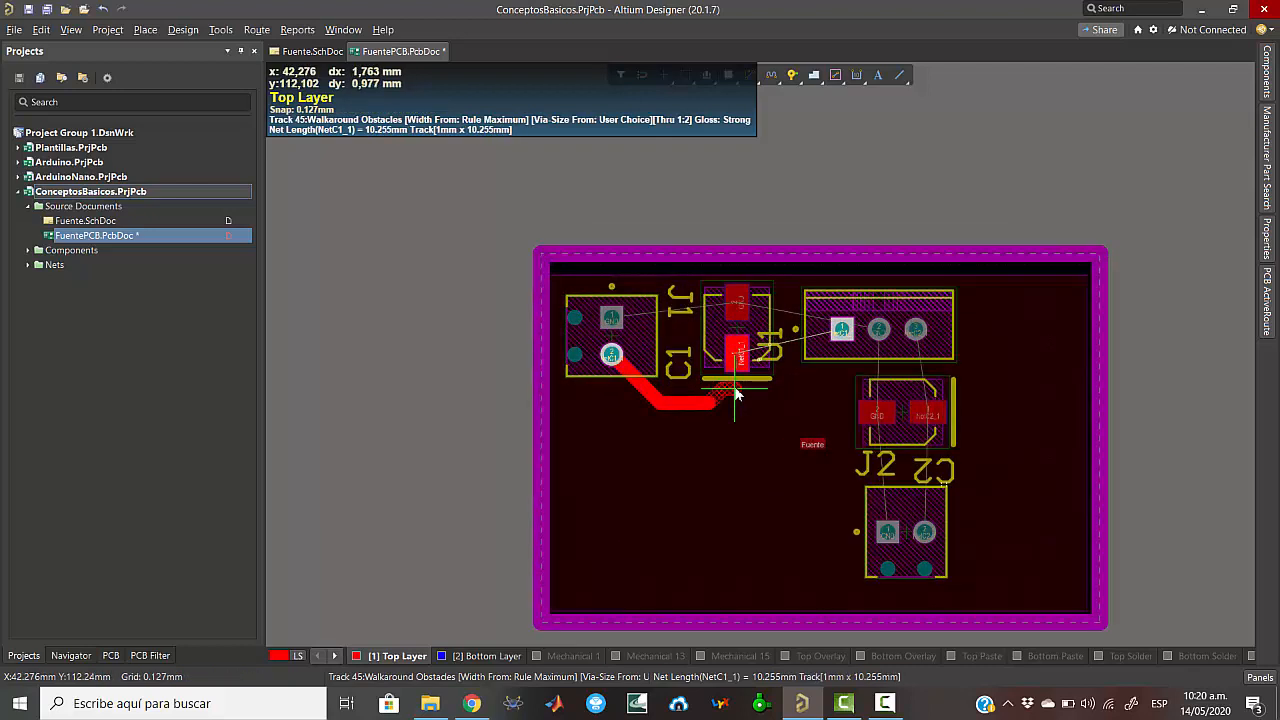
ctrl+scroll(735, 393, up, 1)
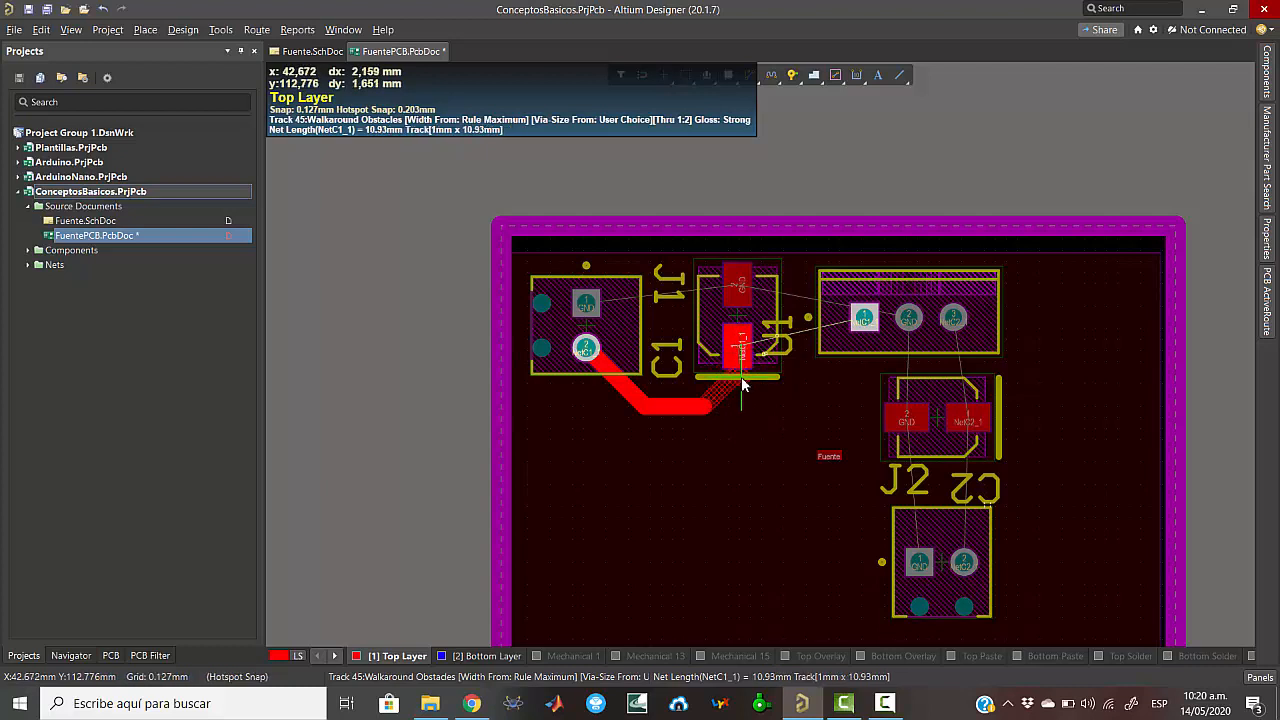
click(740, 347)
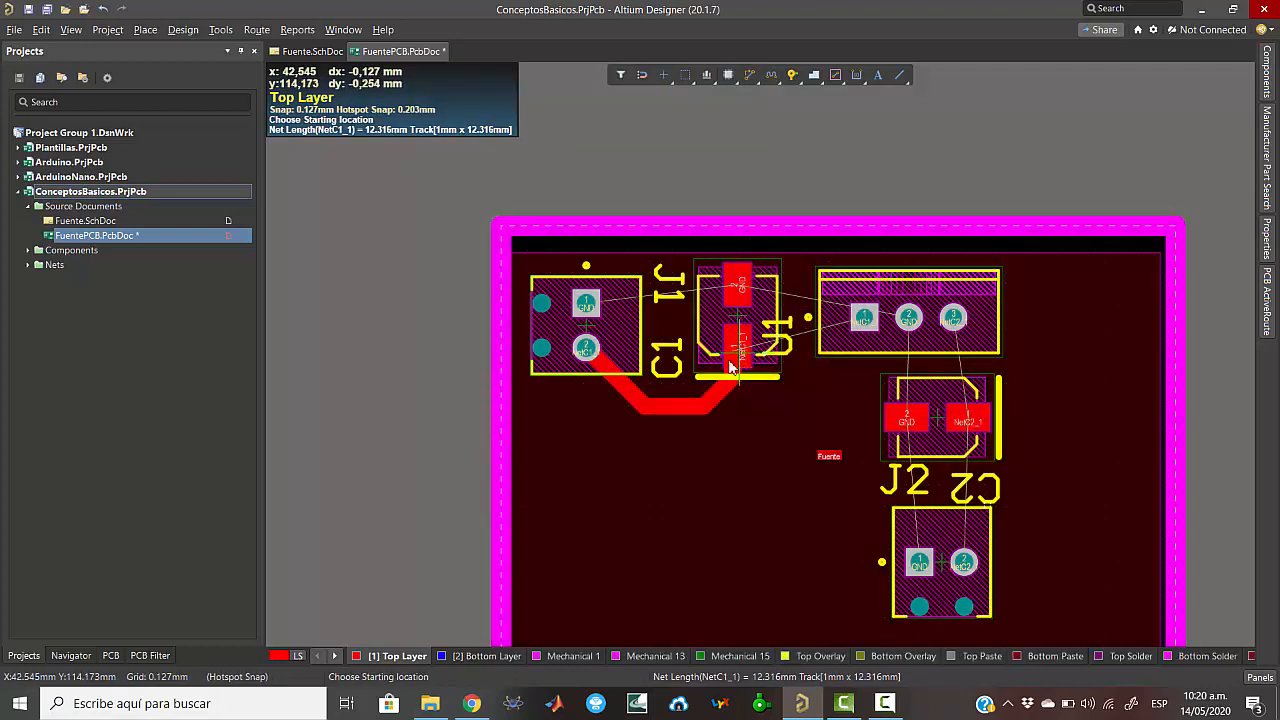
- Route a GND track at the preferred 0.6 mm width from pad 1 of J1 to pad 2 of C1
click(590, 308)
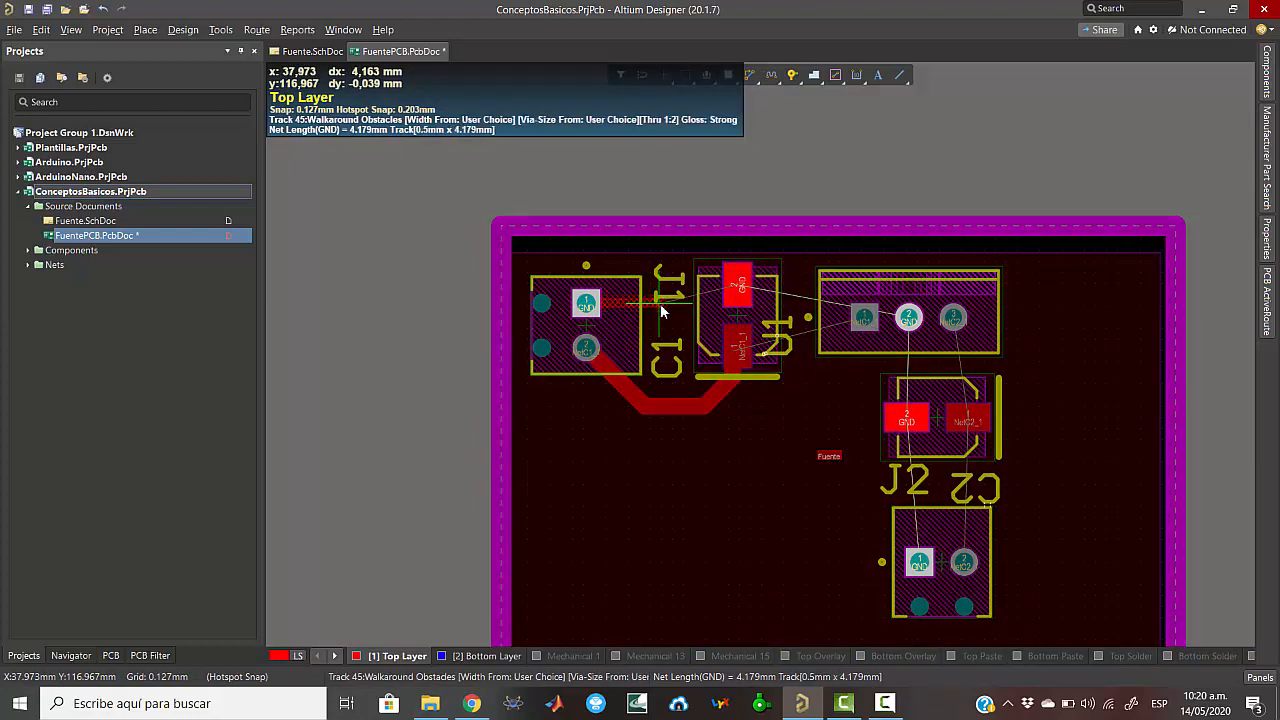
key(3)
key(3)
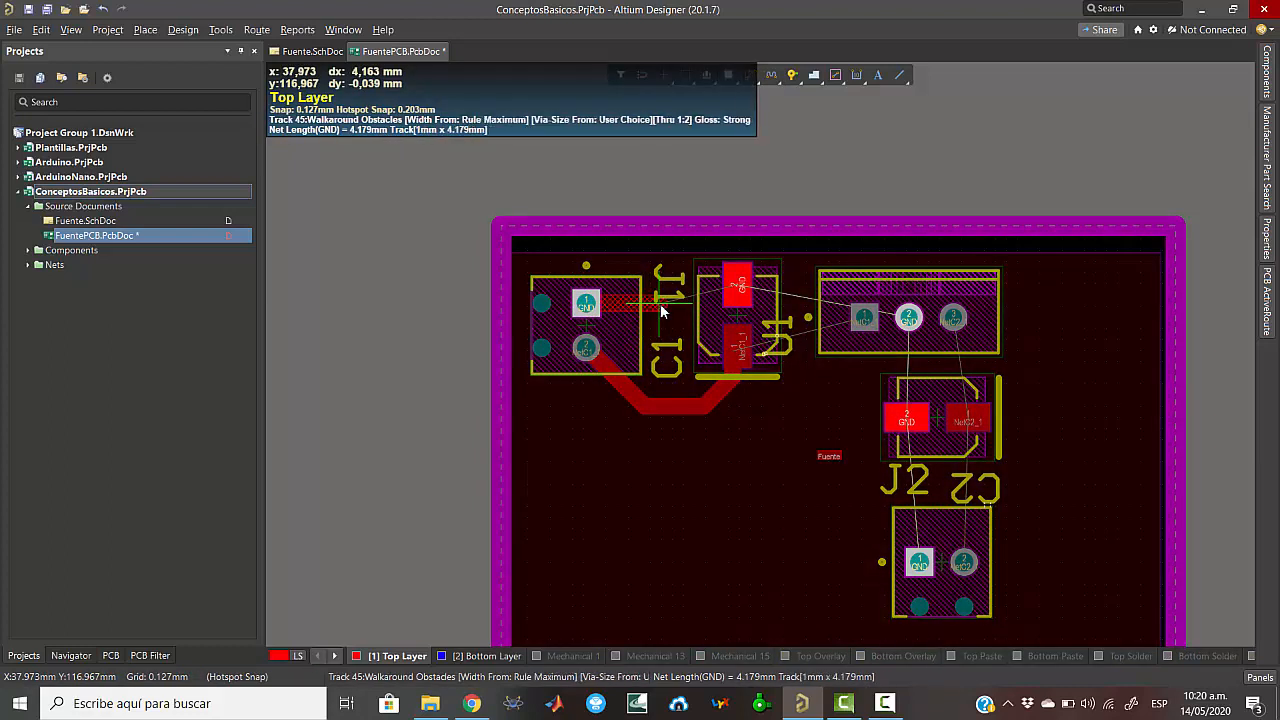
key(3)
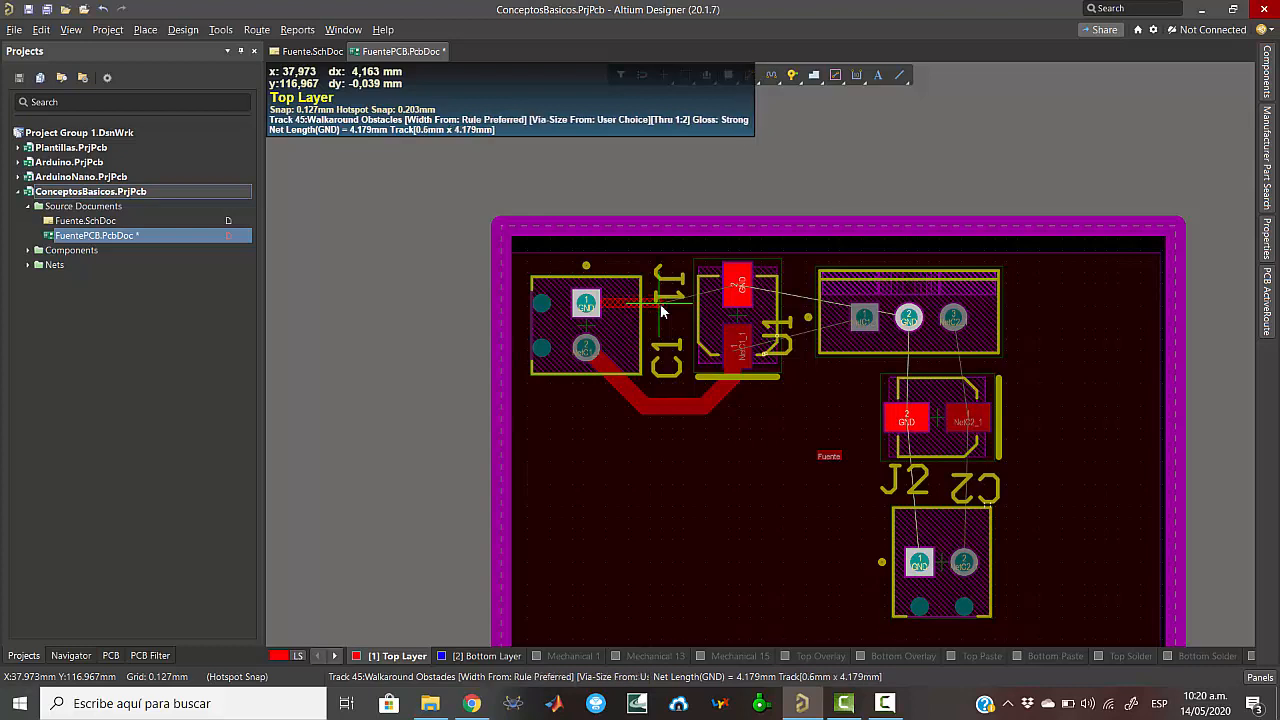
click(731, 283)
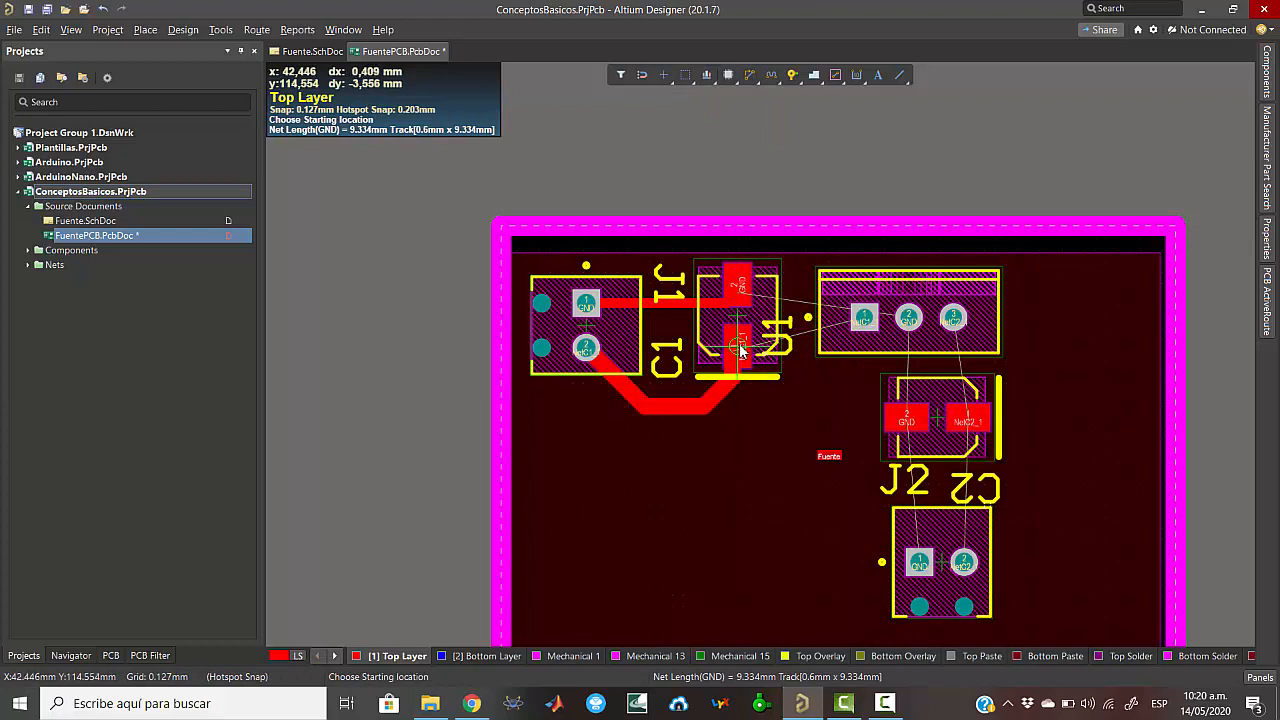
- Route 0.6 mm tracks from C1's pad 1 to U1's pin 1 and from C1's GND pad to U1's pin 2
click(741, 346)
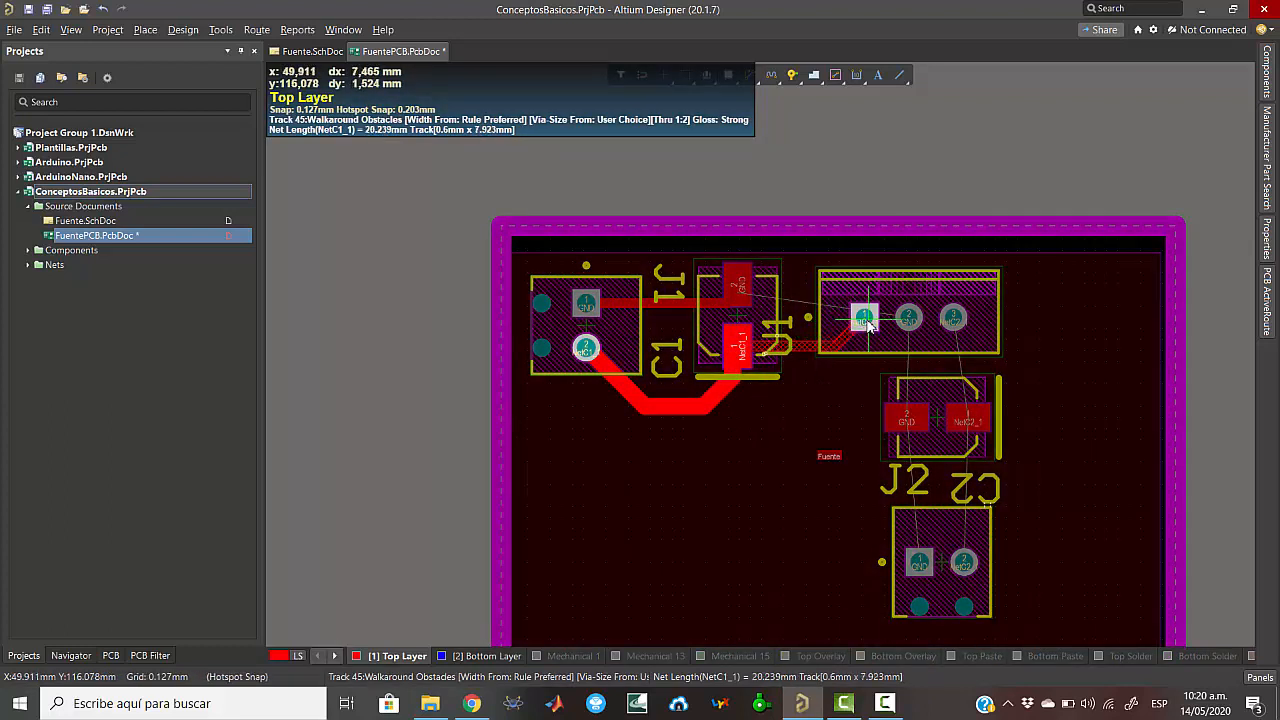
click(864, 320)
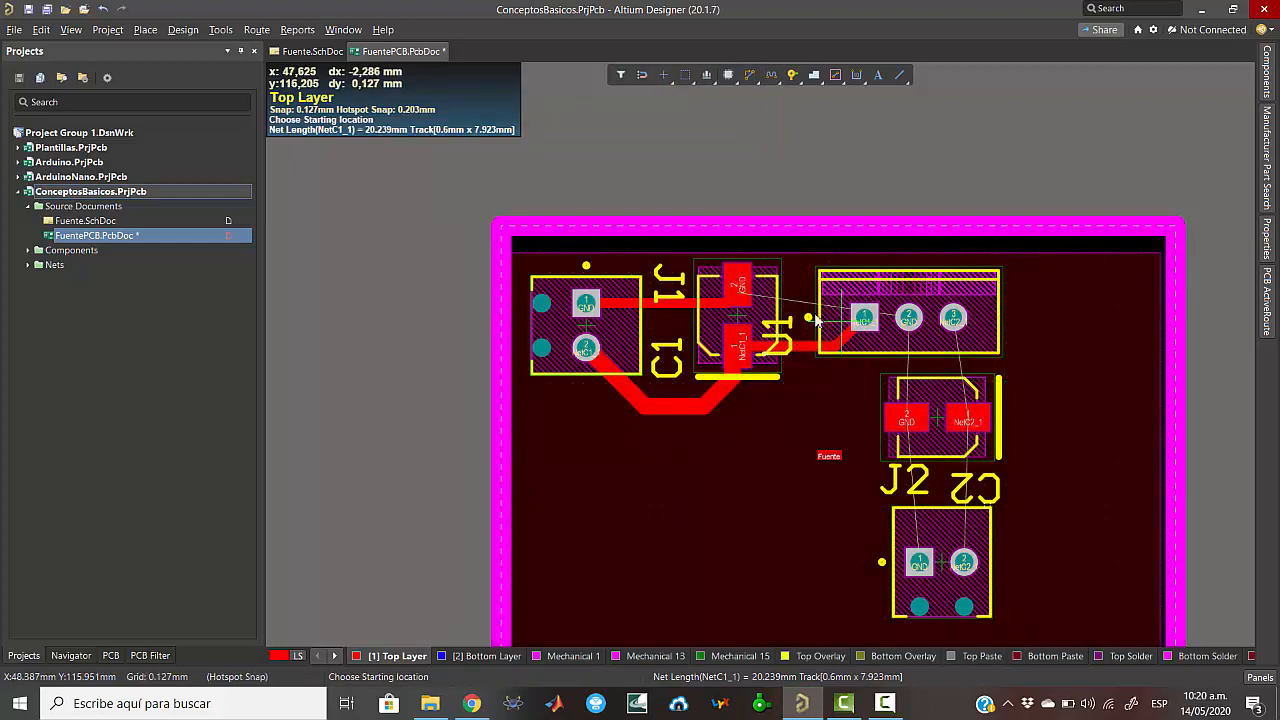
click(741, 292)
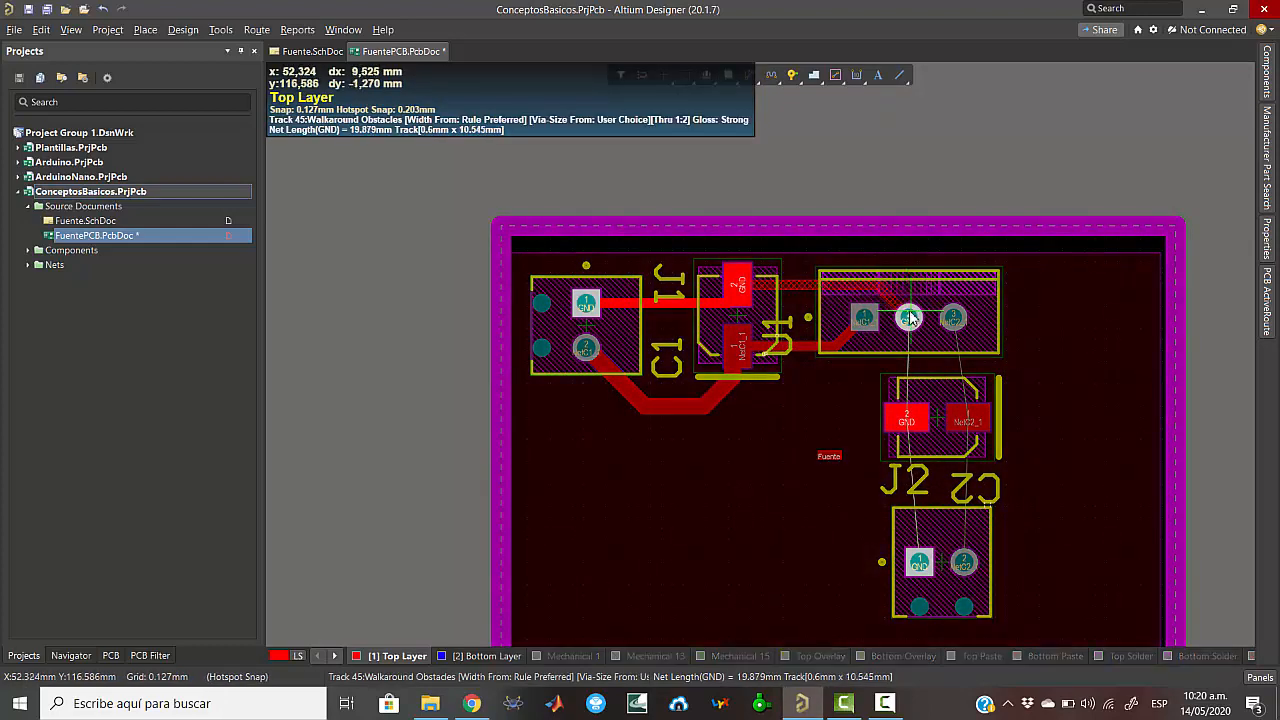
click(908, 318)
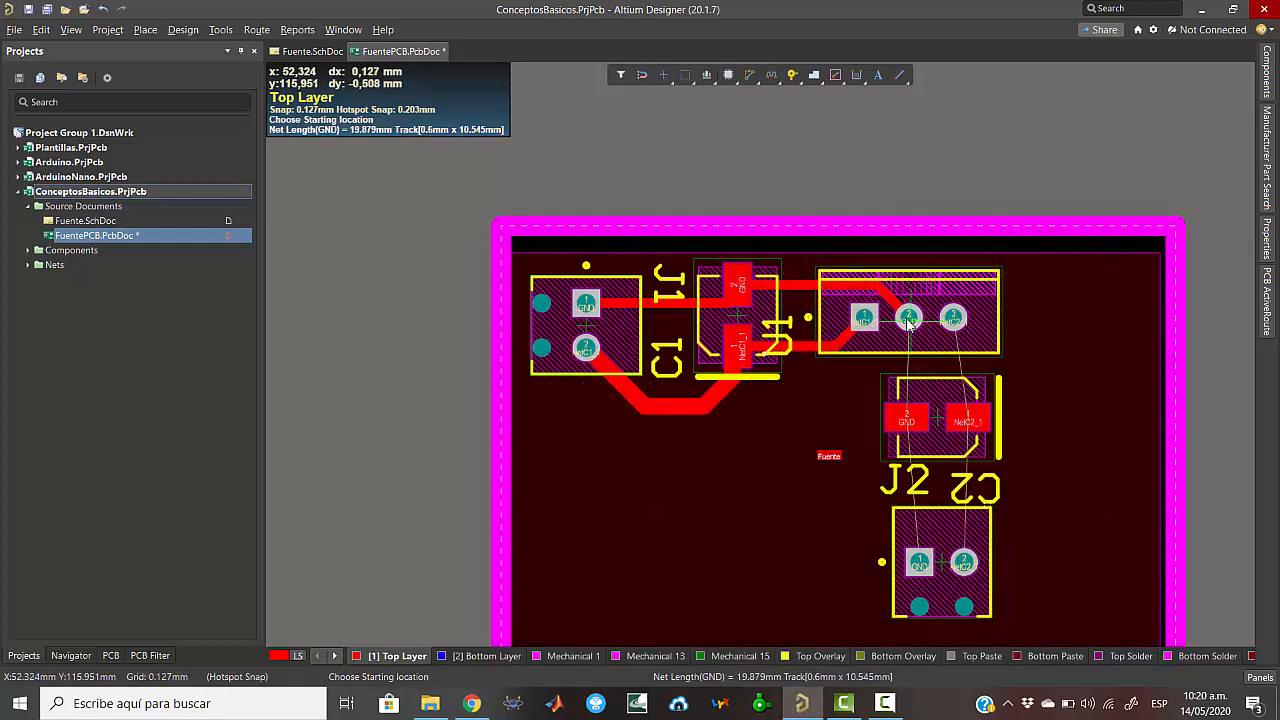
- Route 0.6 mm tracks from U1's pin 2 to C2's GND pad and from U1's pin 3 to C2's pad 1
click(908, 318)
click(906, 416)
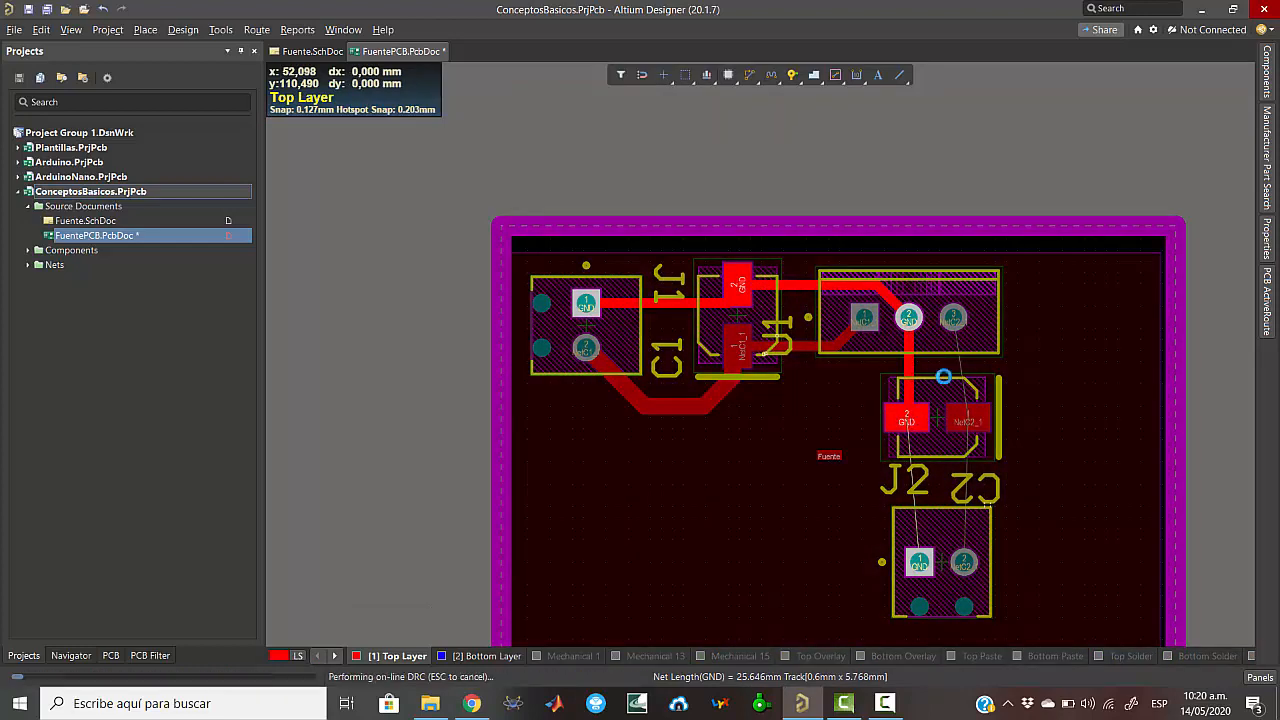
click(953, 320)
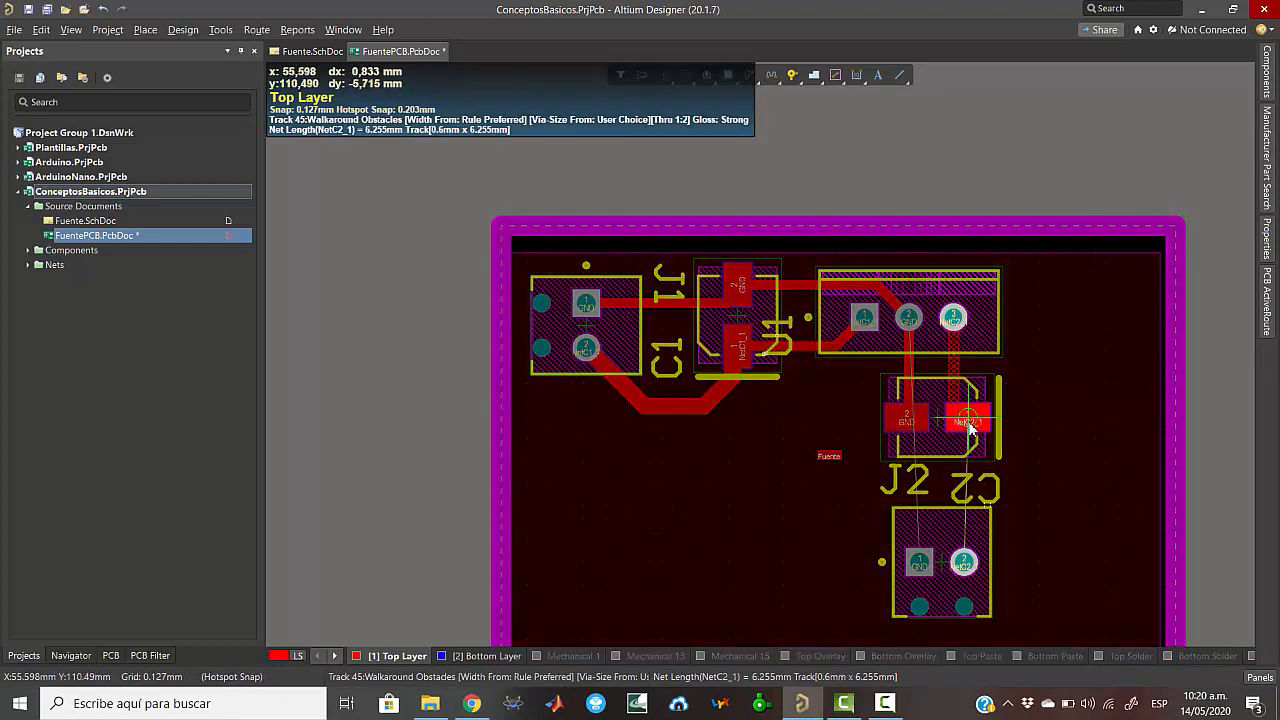
click(968, 425)
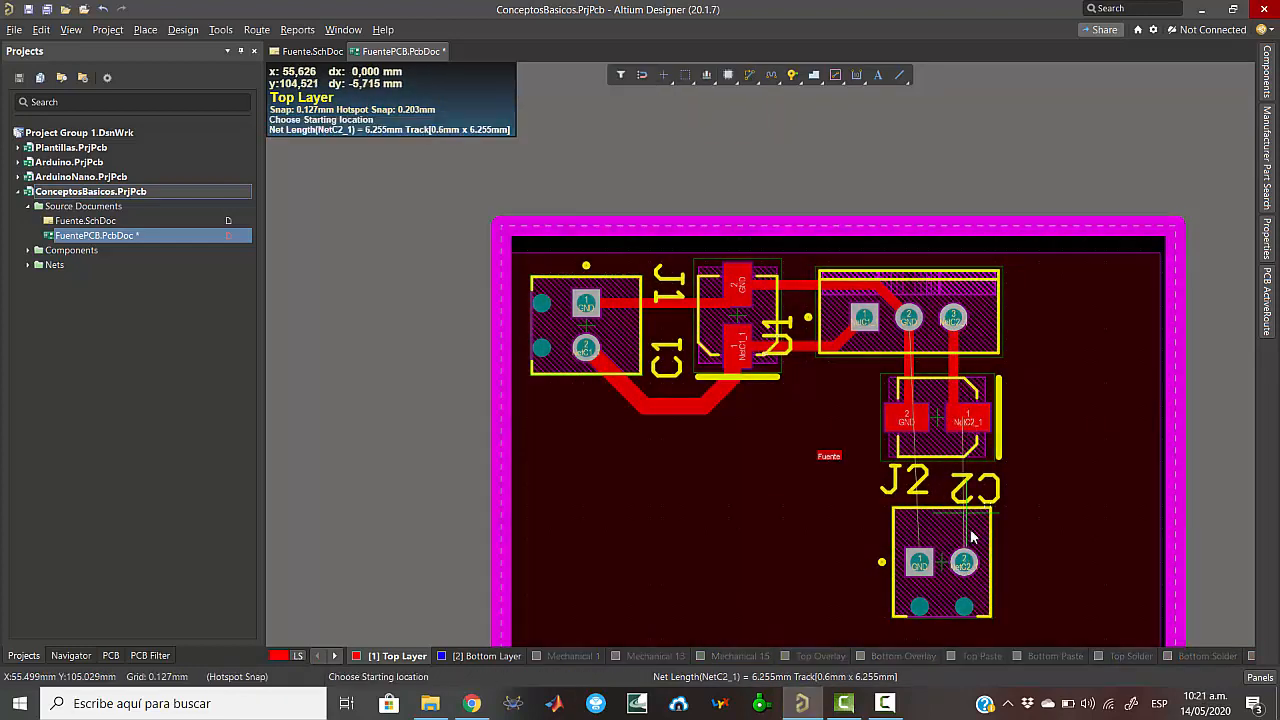
- Route a GND track at the rule maximum width of 1 mm from J2's pad 1 to C2's pad 2
click(920, 563)
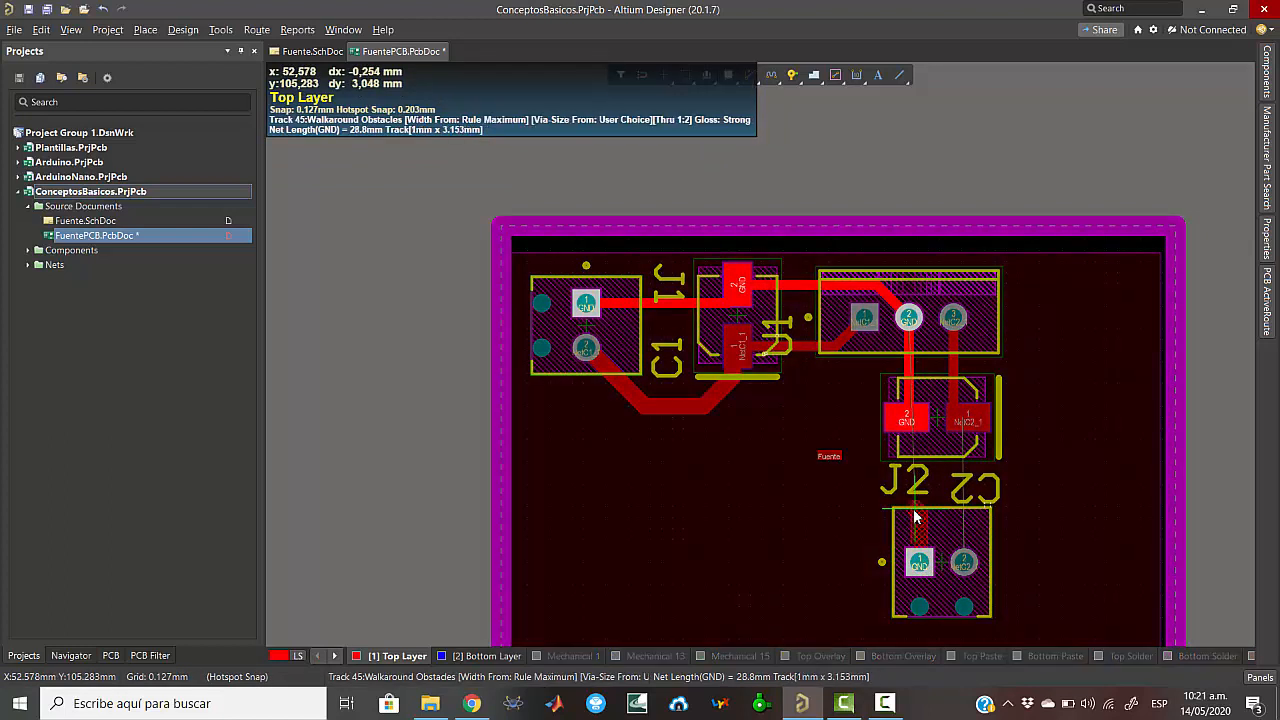
key(3)
key(3)
key(3)
key(3)
key(3)
key(3)
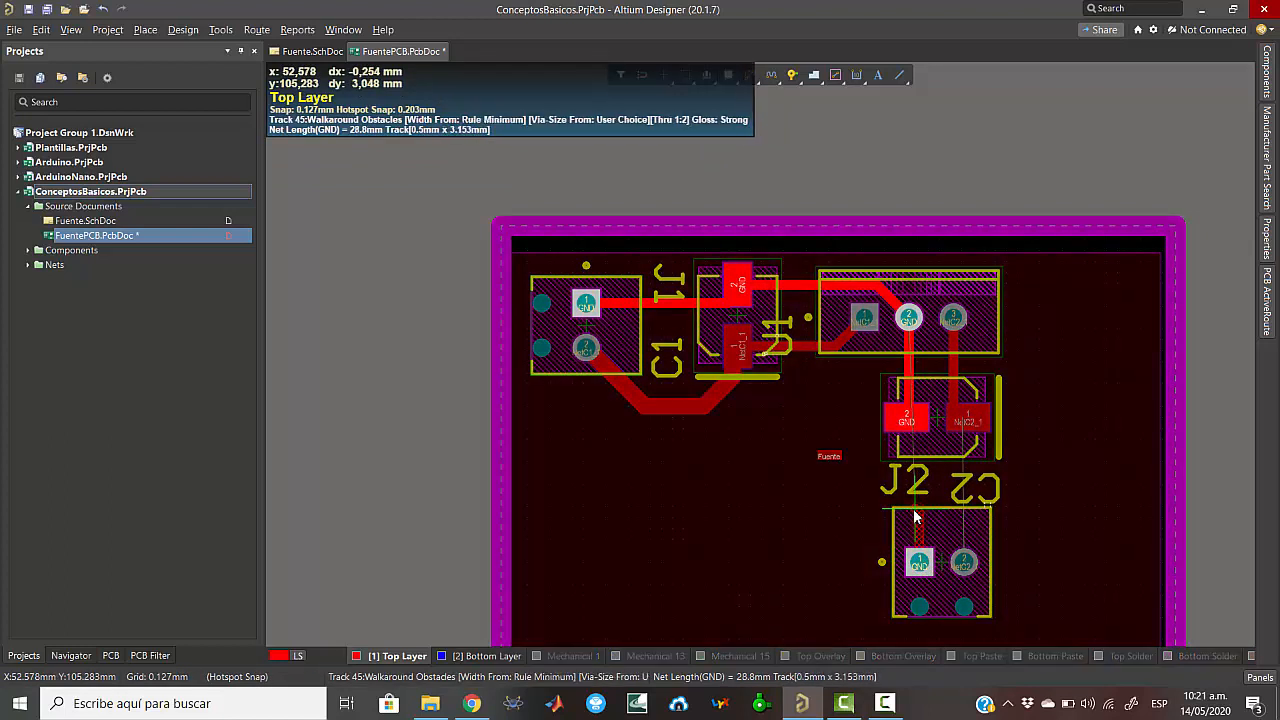
key(3)
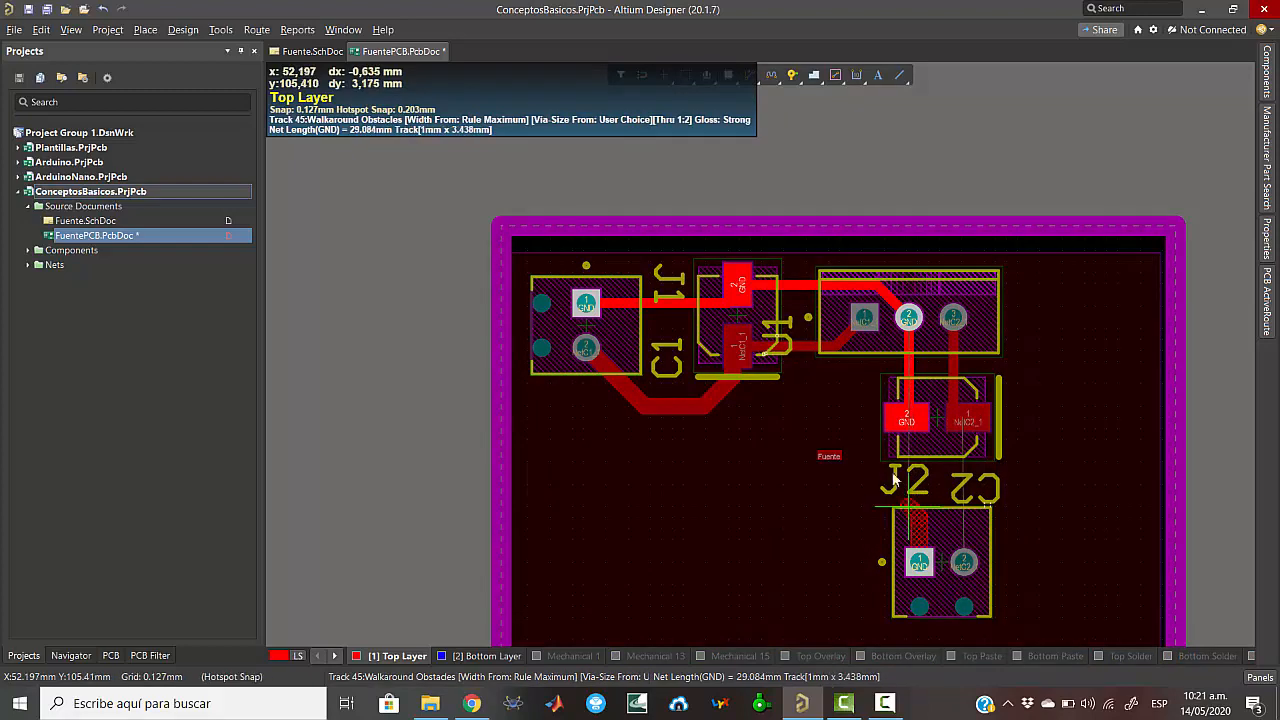
click(906, 420)
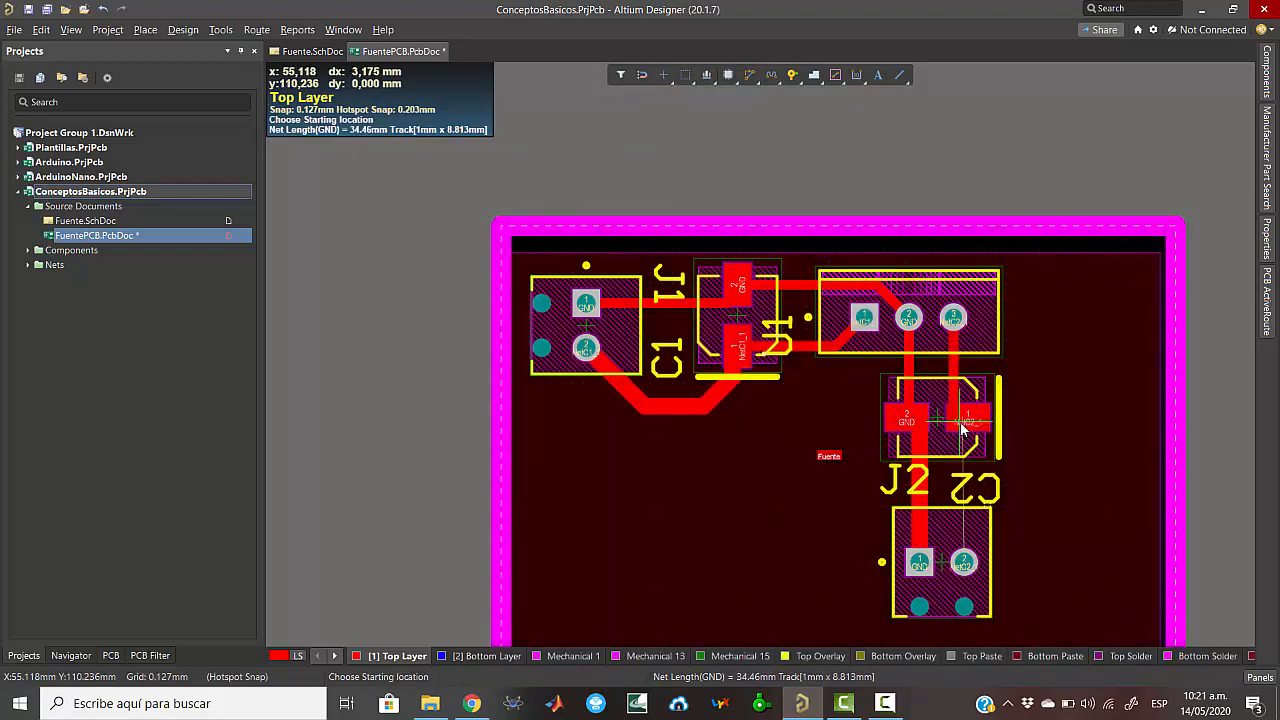
- Route a 1 mm NetC2_1 track between C2's pad 1 and J2's pad 2, and inspect the routed board in 3D
click(963, 563)
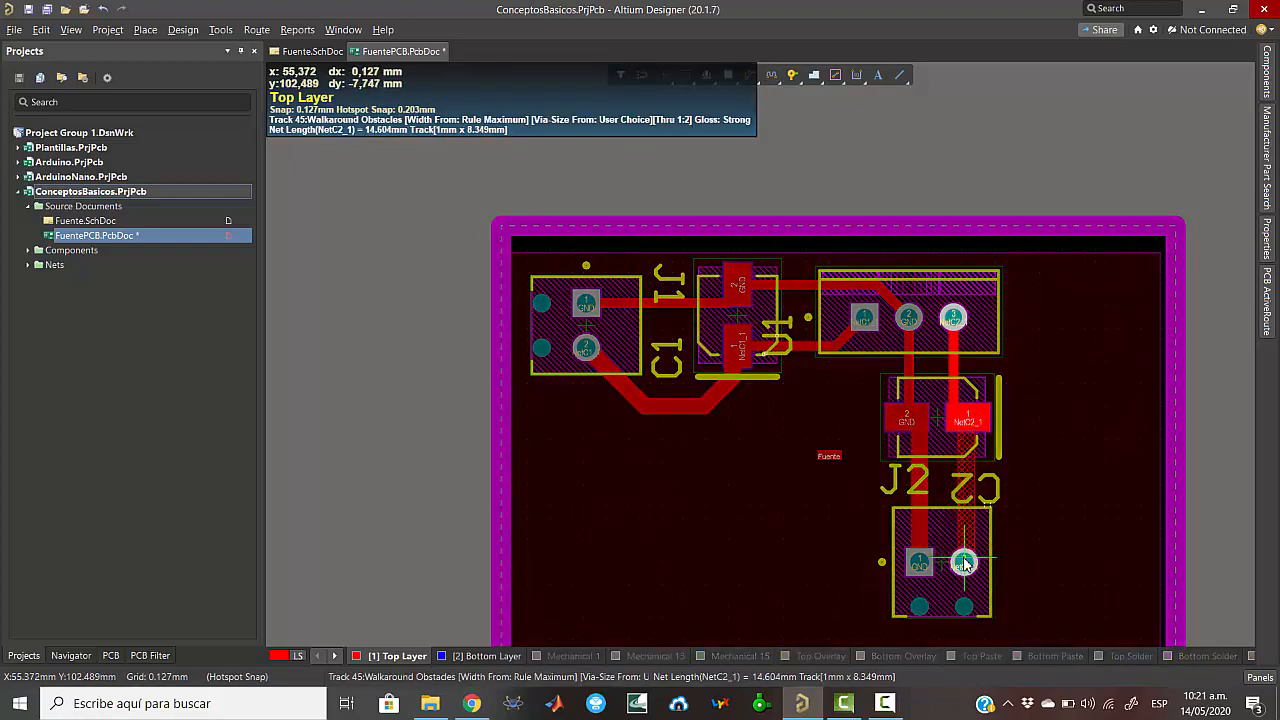
click(963, 563)
right_click(1031, 446)
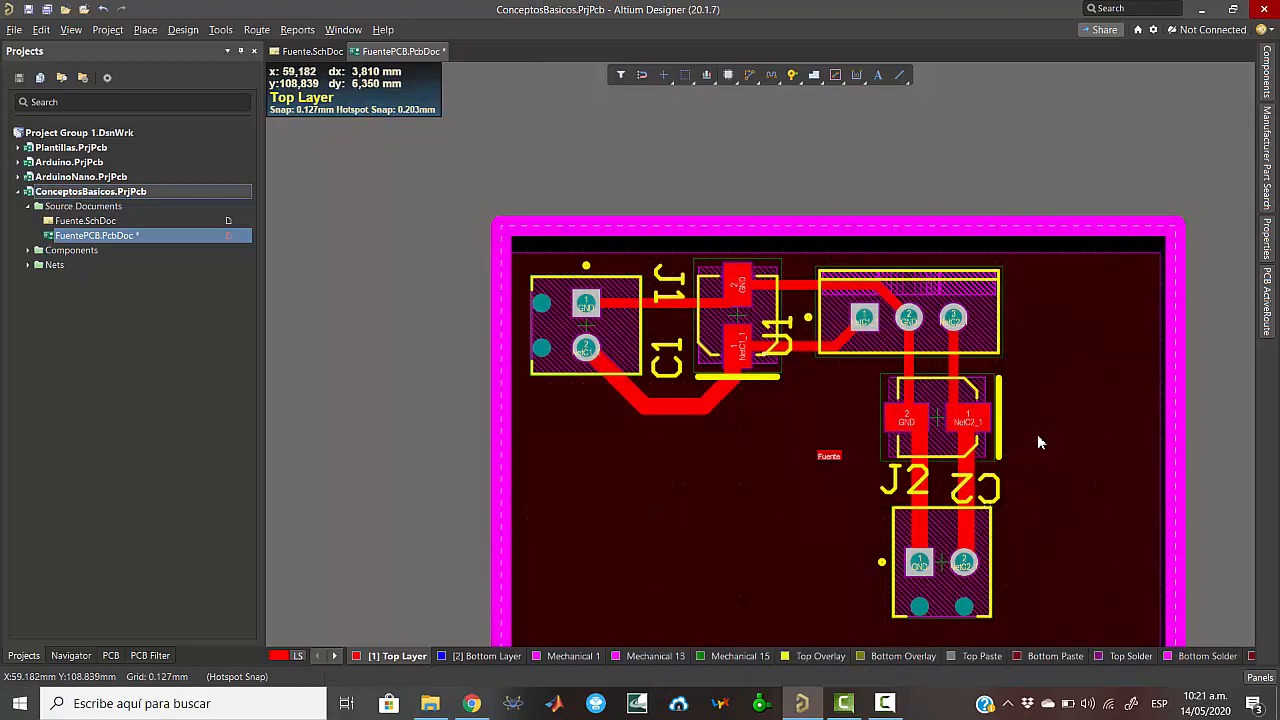
key(3)
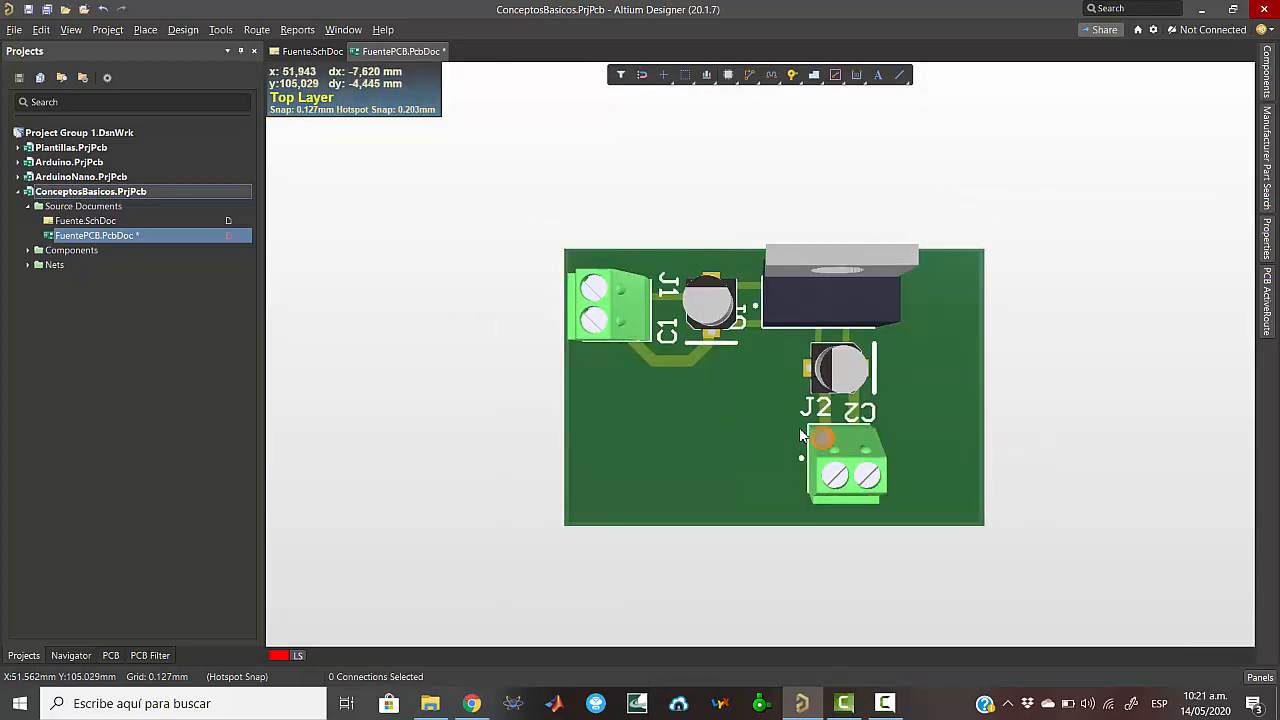
shift+right_drag(781, 436, 724, 438)
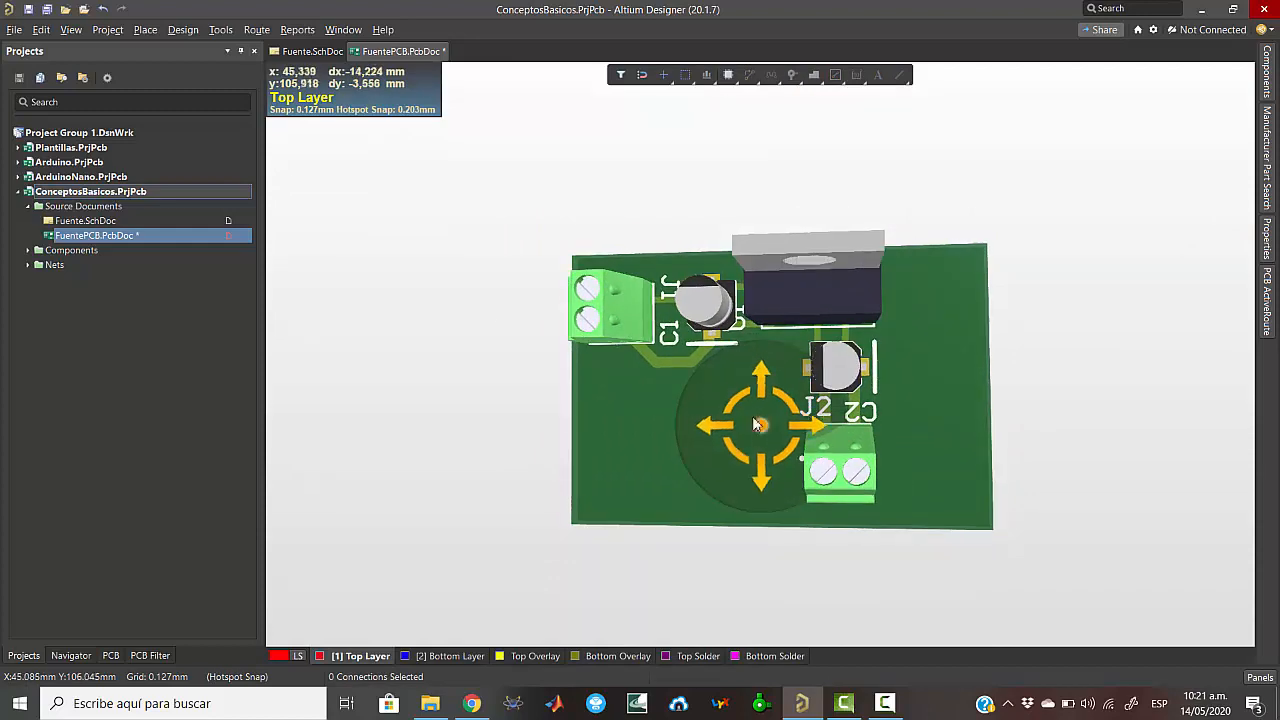
key(2)
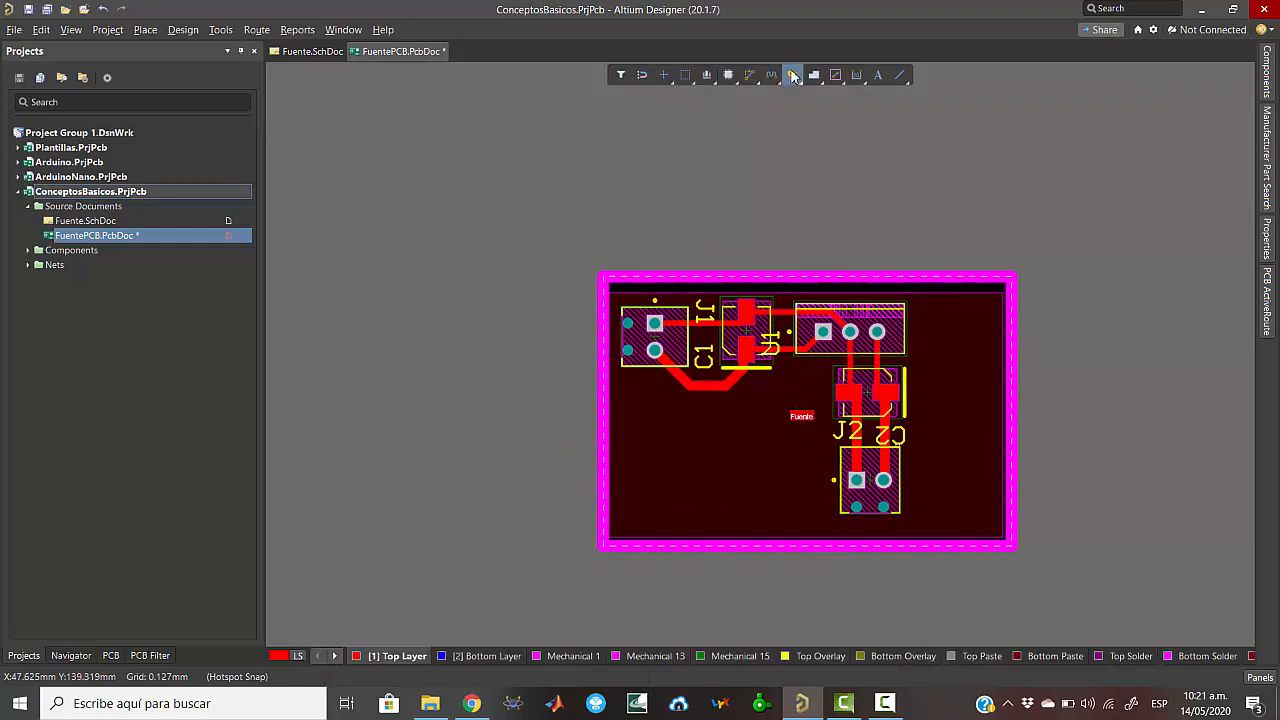
- Begin placing a free pad and set its layer to Multi-Layer
click(793, 76)
click(805, 115)
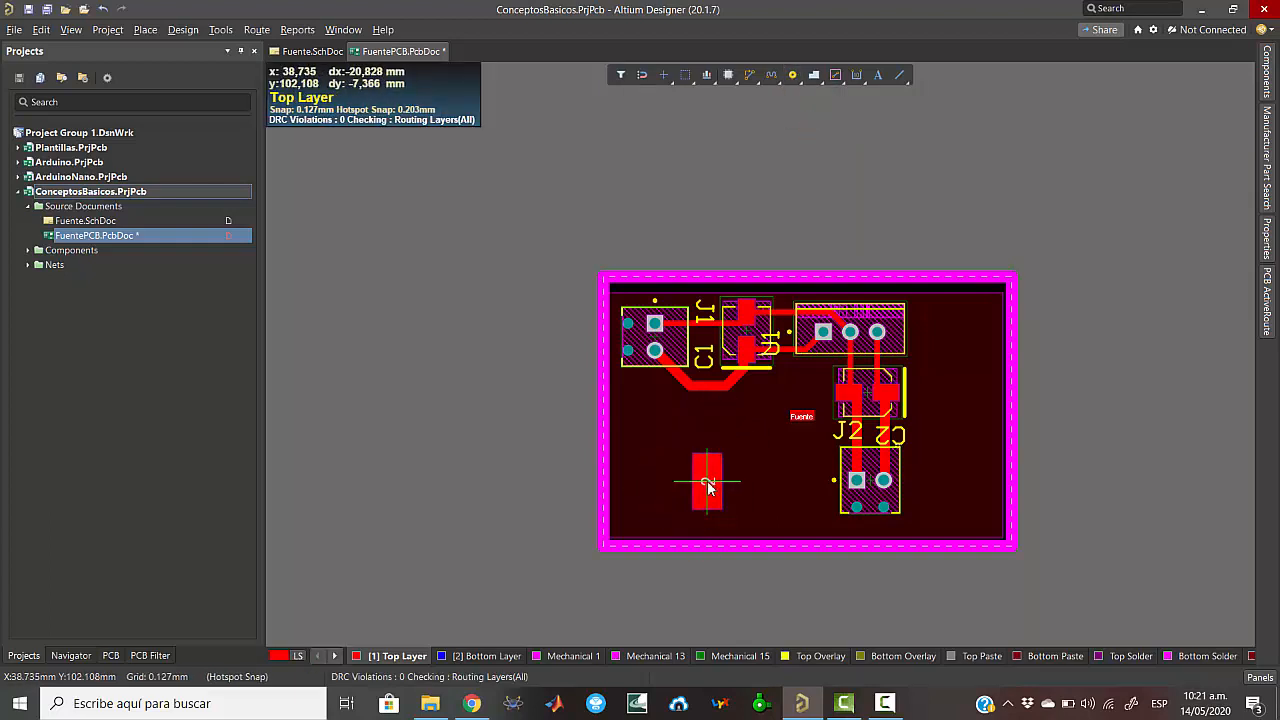
key(Tab)
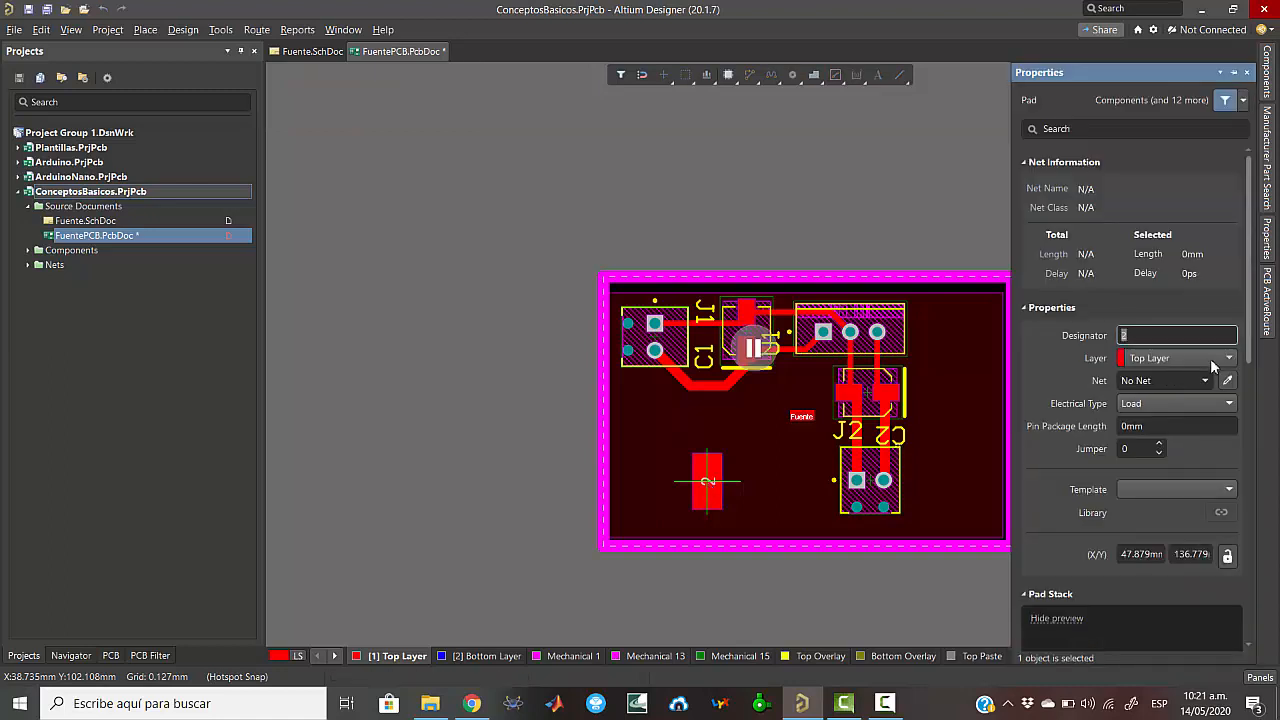
click(1210, 358)
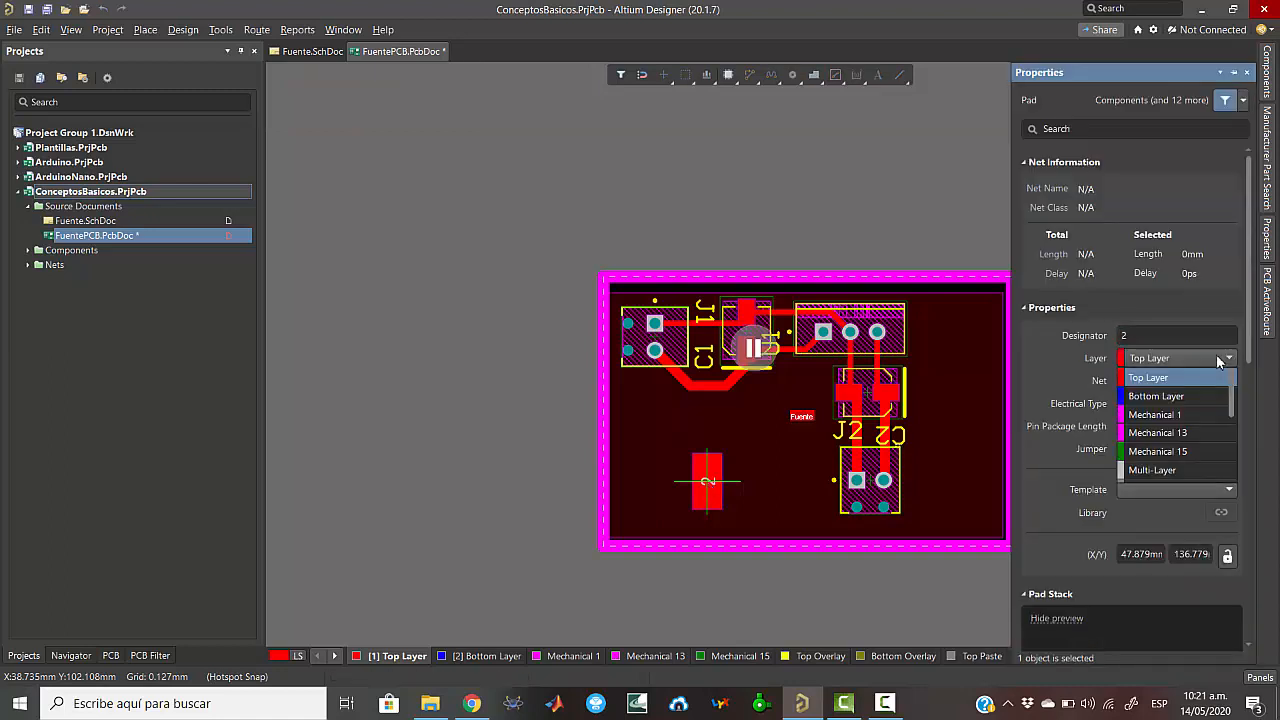
click(1173, 397)
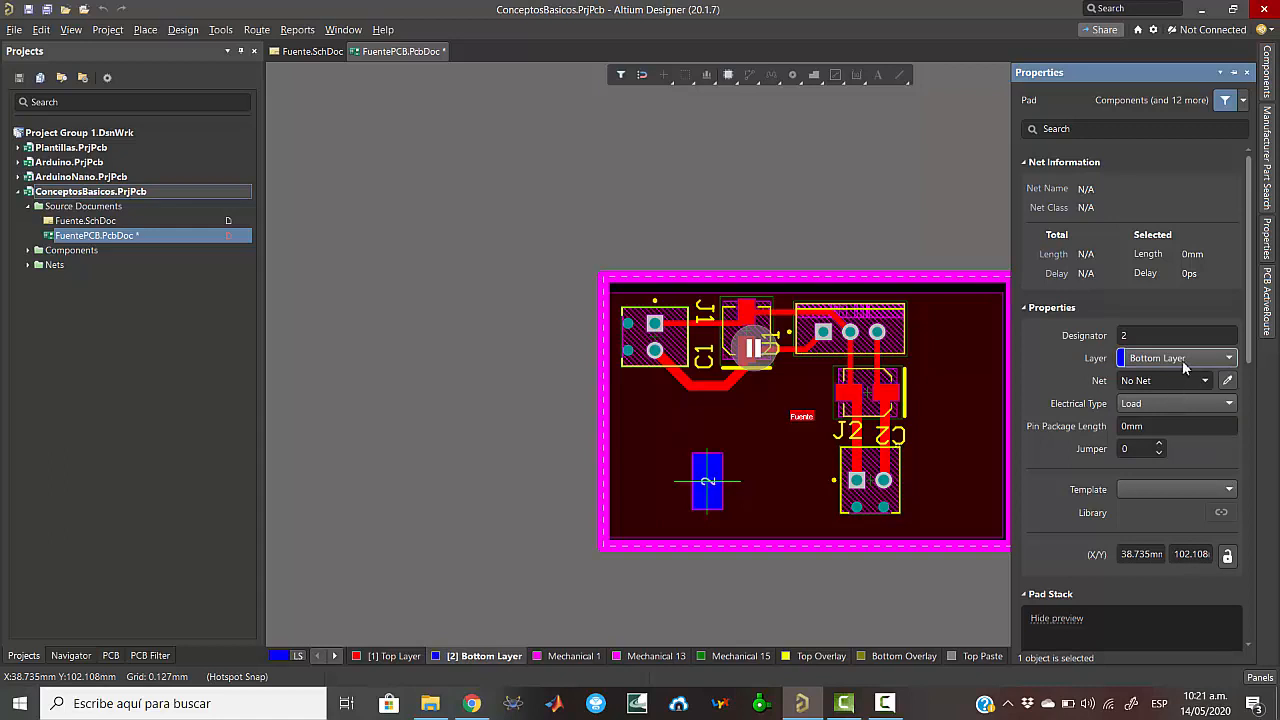
click(1182, 366)
scroll(1165, 438, down, 2)
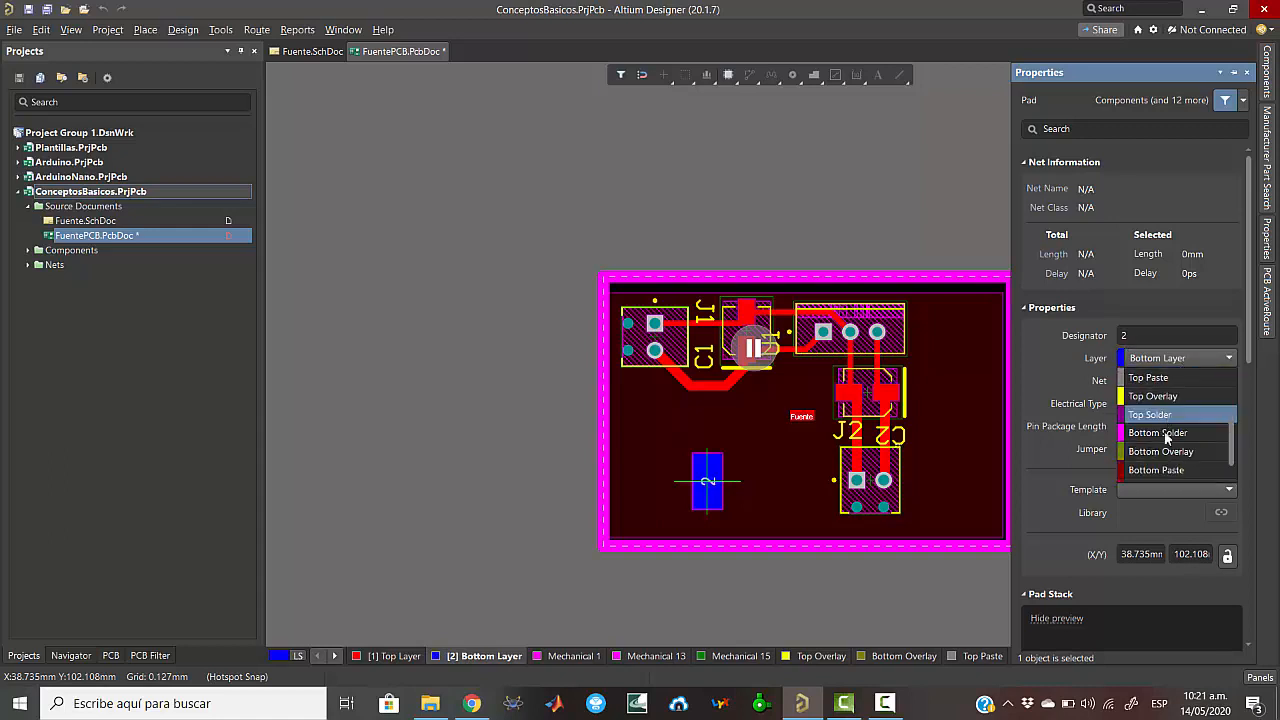
scroll(1165, 438, up, 2)
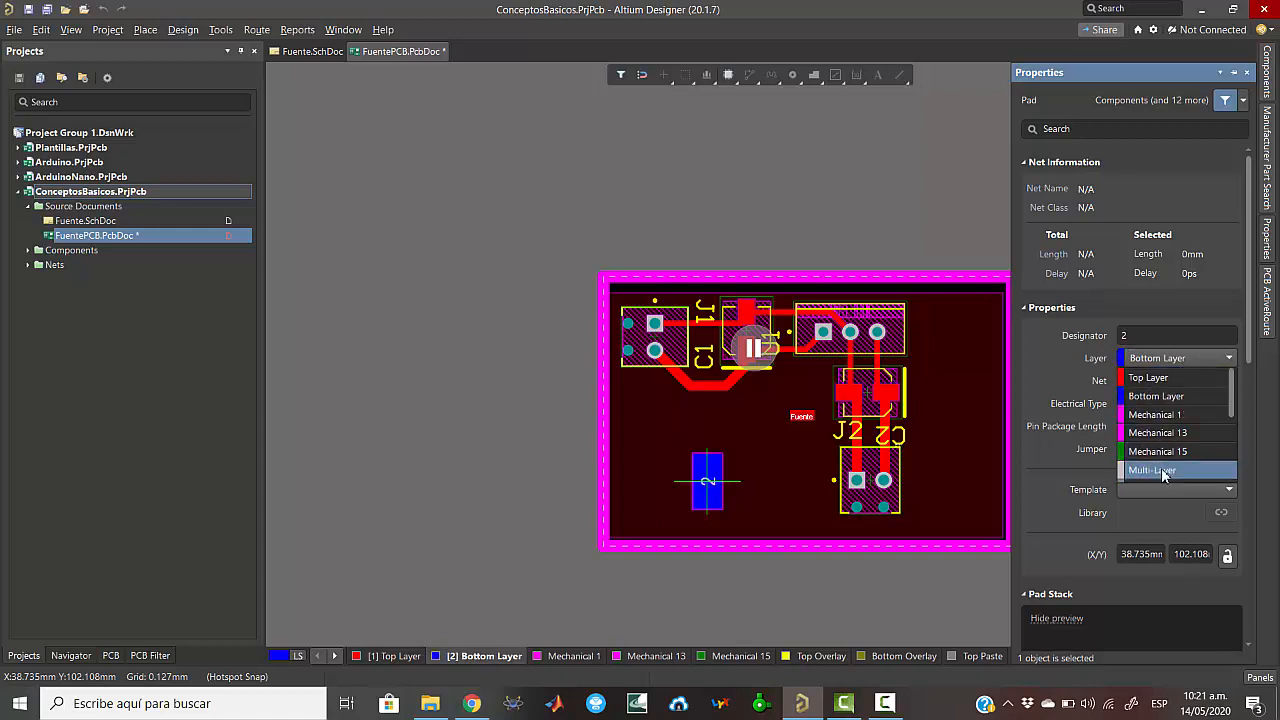
click(1161, 470)
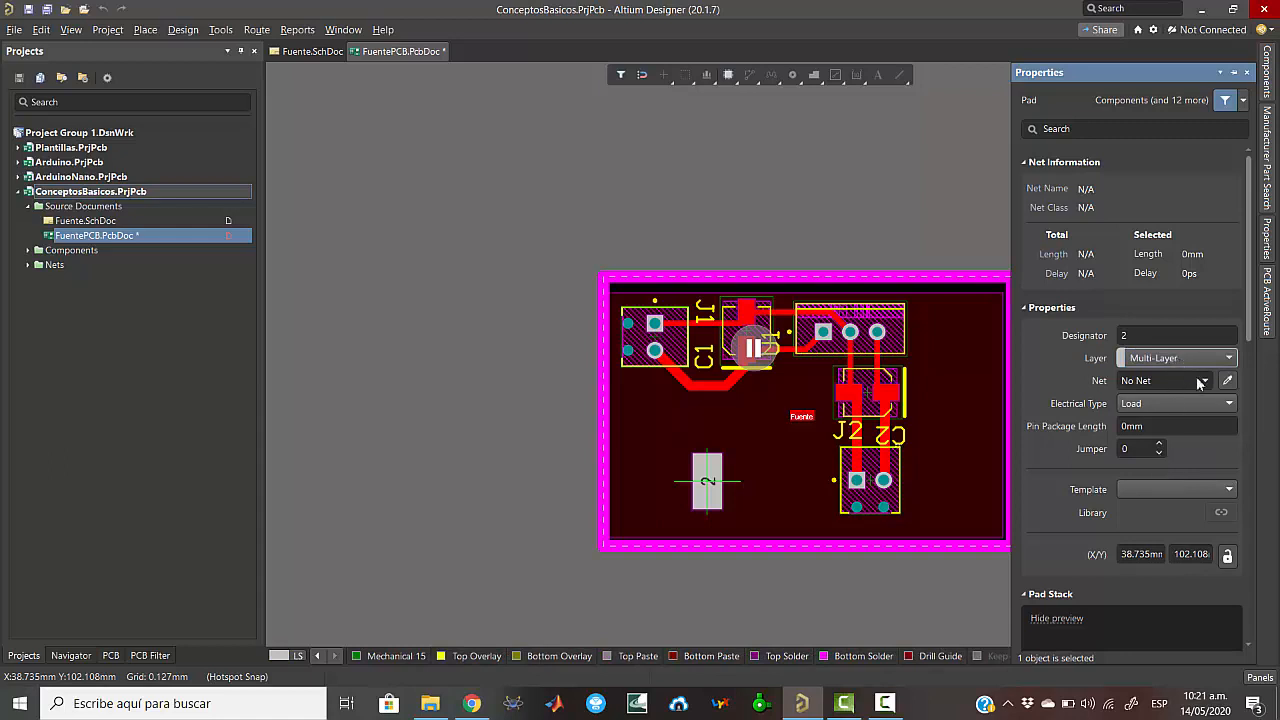
- Apply the c160h100 template to the new pad
scroll(1189, 413, down, 2)
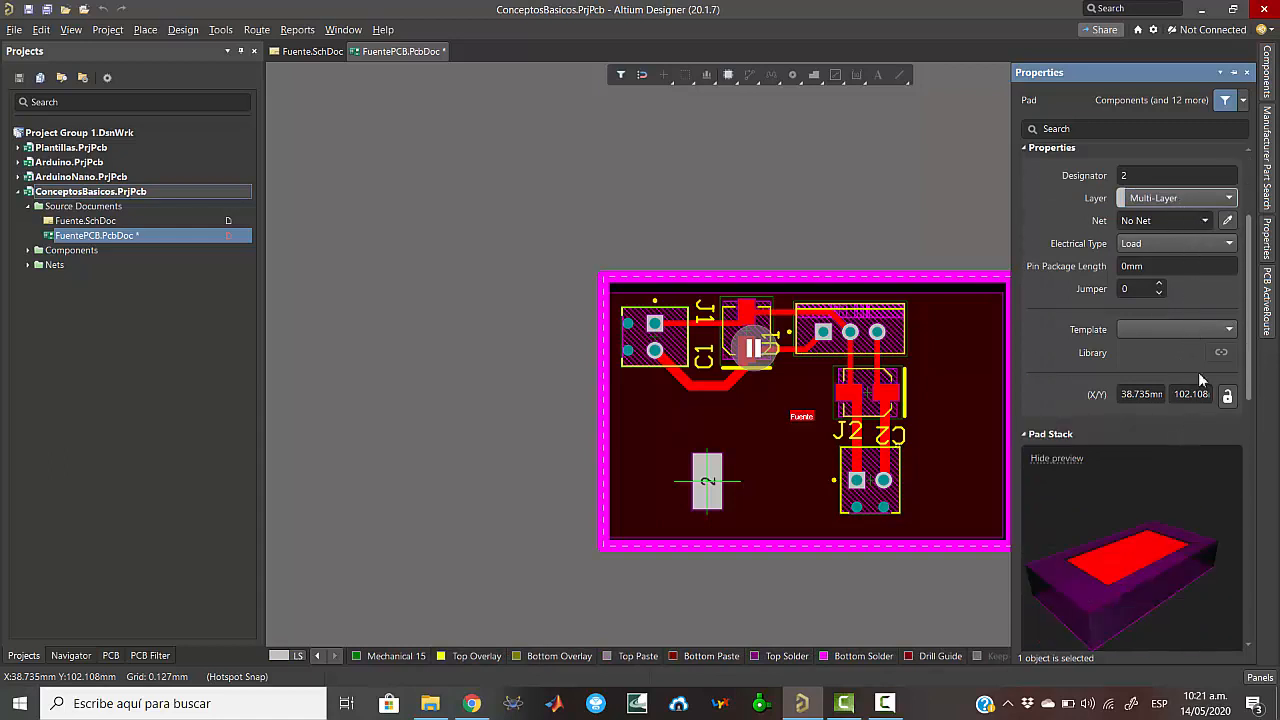
click(1225, 328)
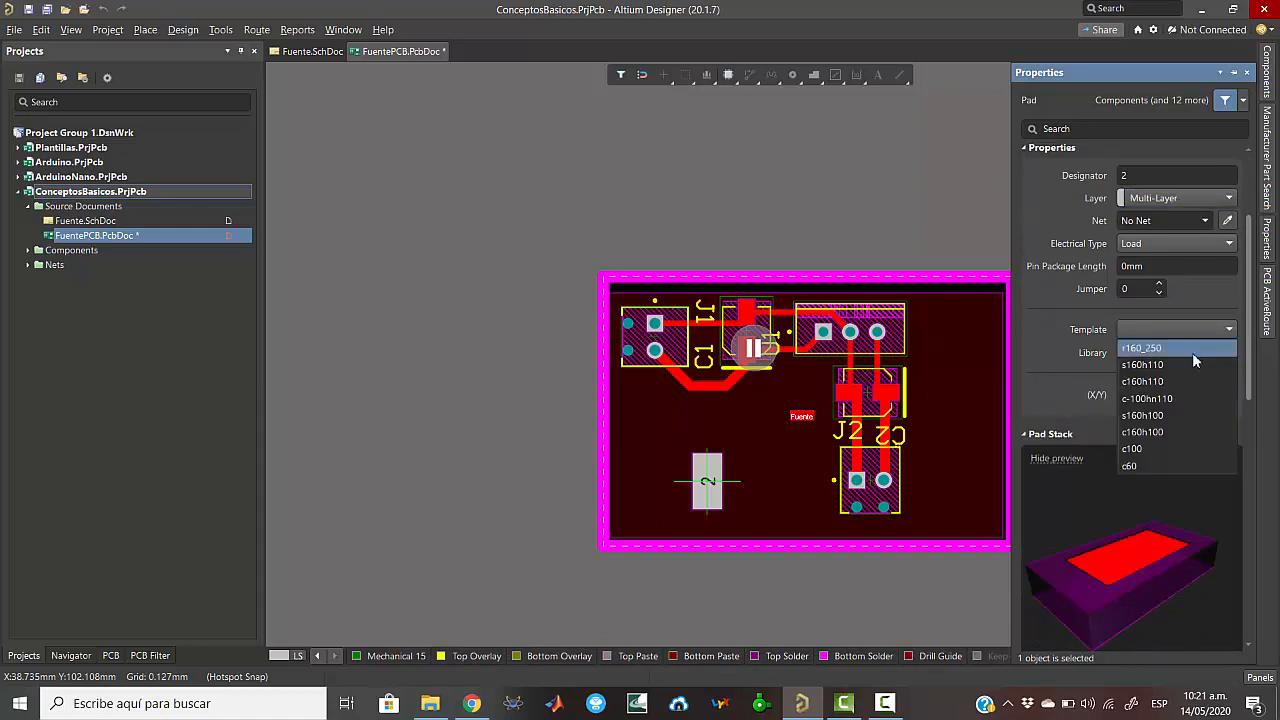
click(1183, 366)
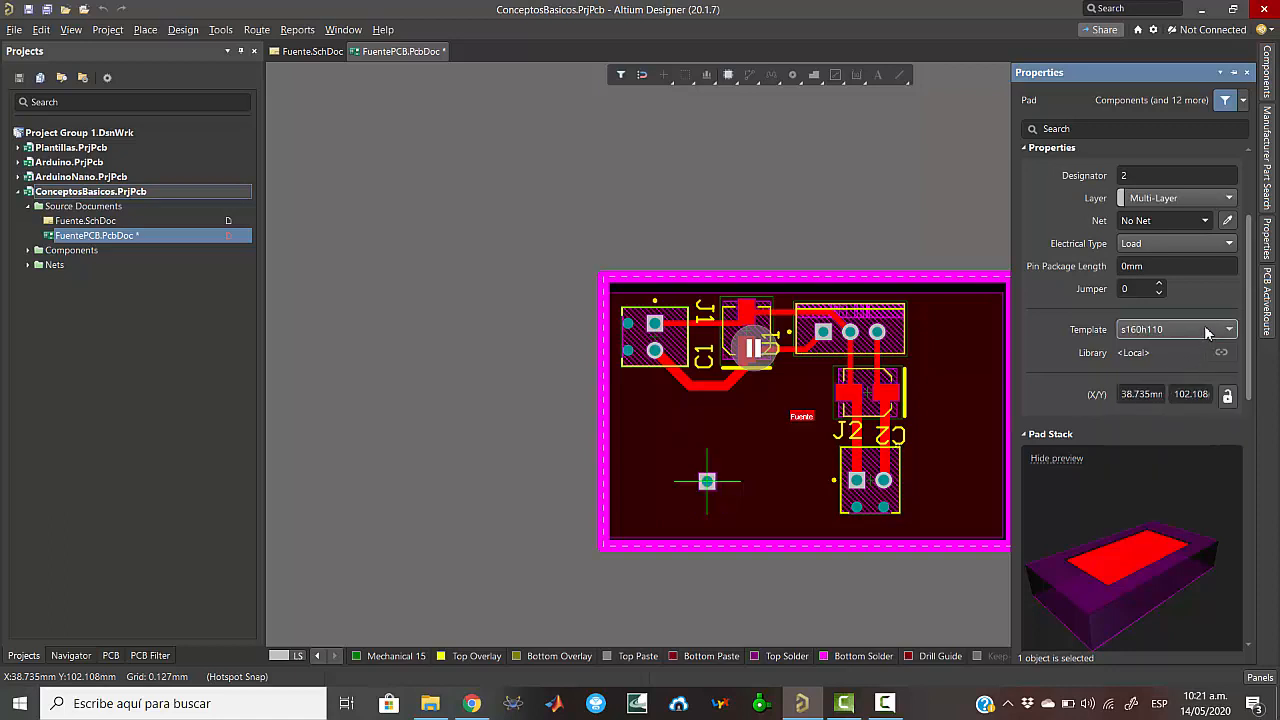
click(1204, 325)
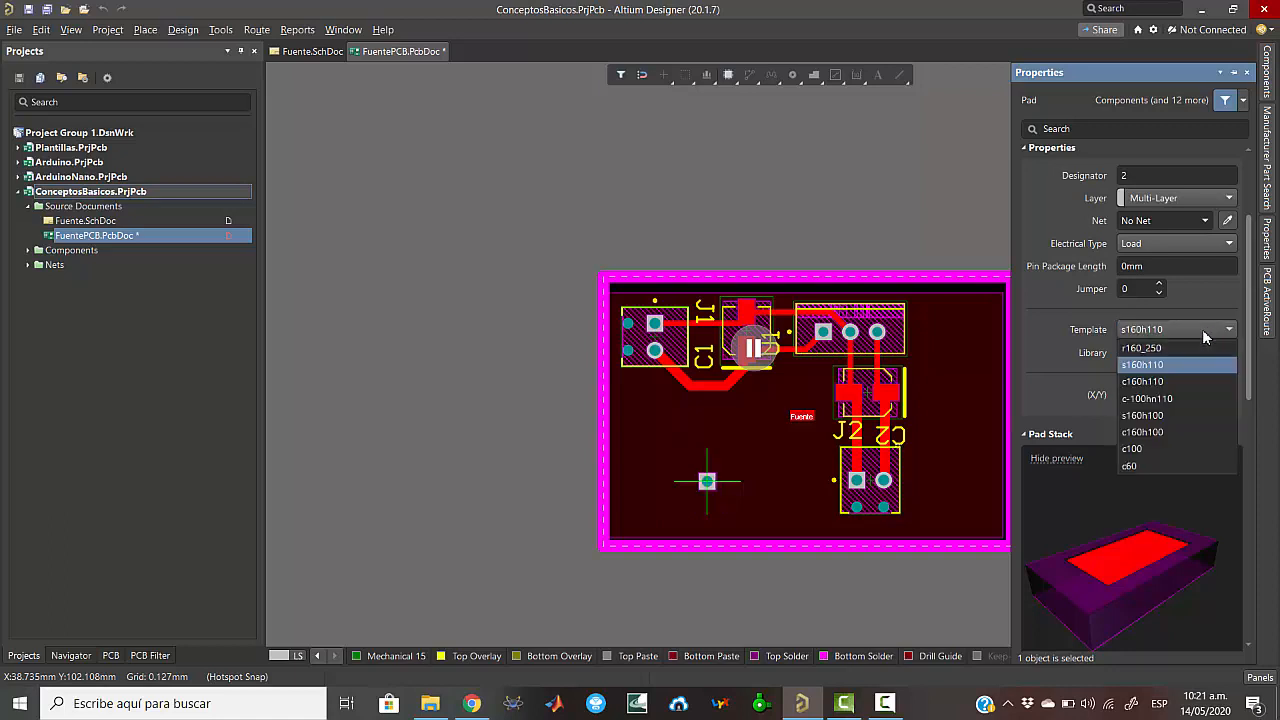
click(1160, 428)
- Try the Rectangular shape on the new pad and return it to Round
scroll(1167, 382, down, 5)
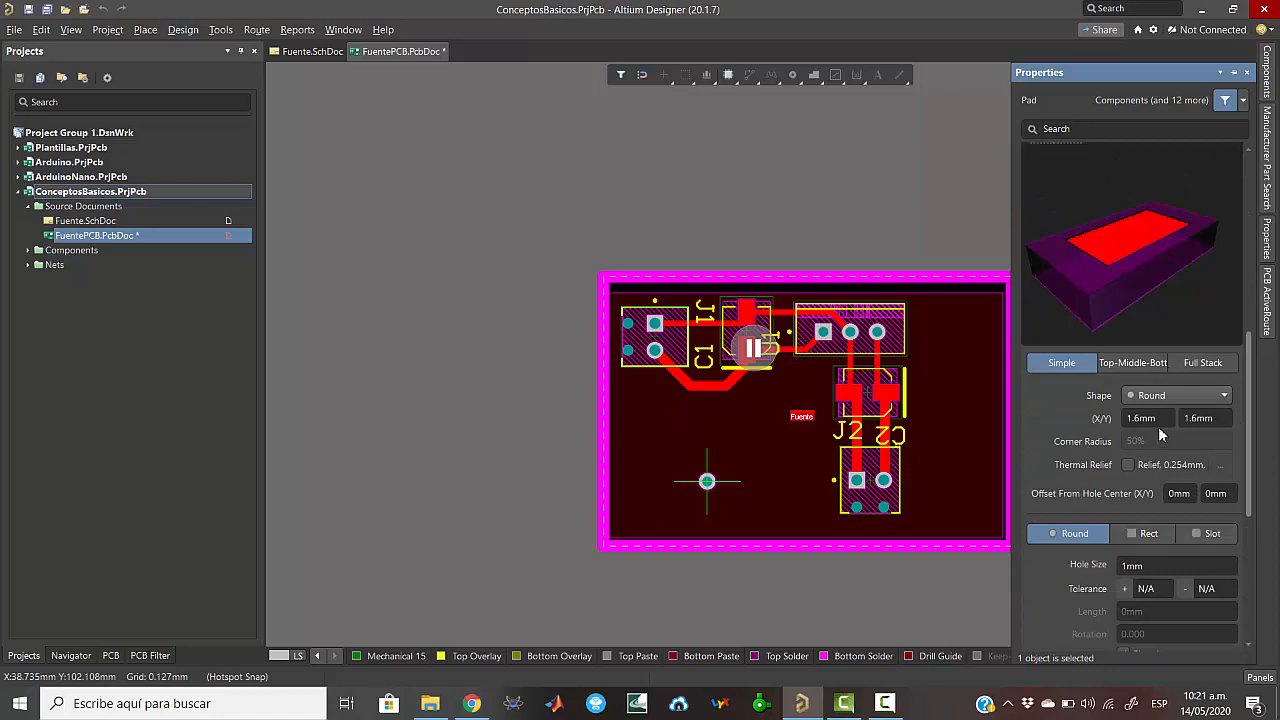
click(1189, 396)
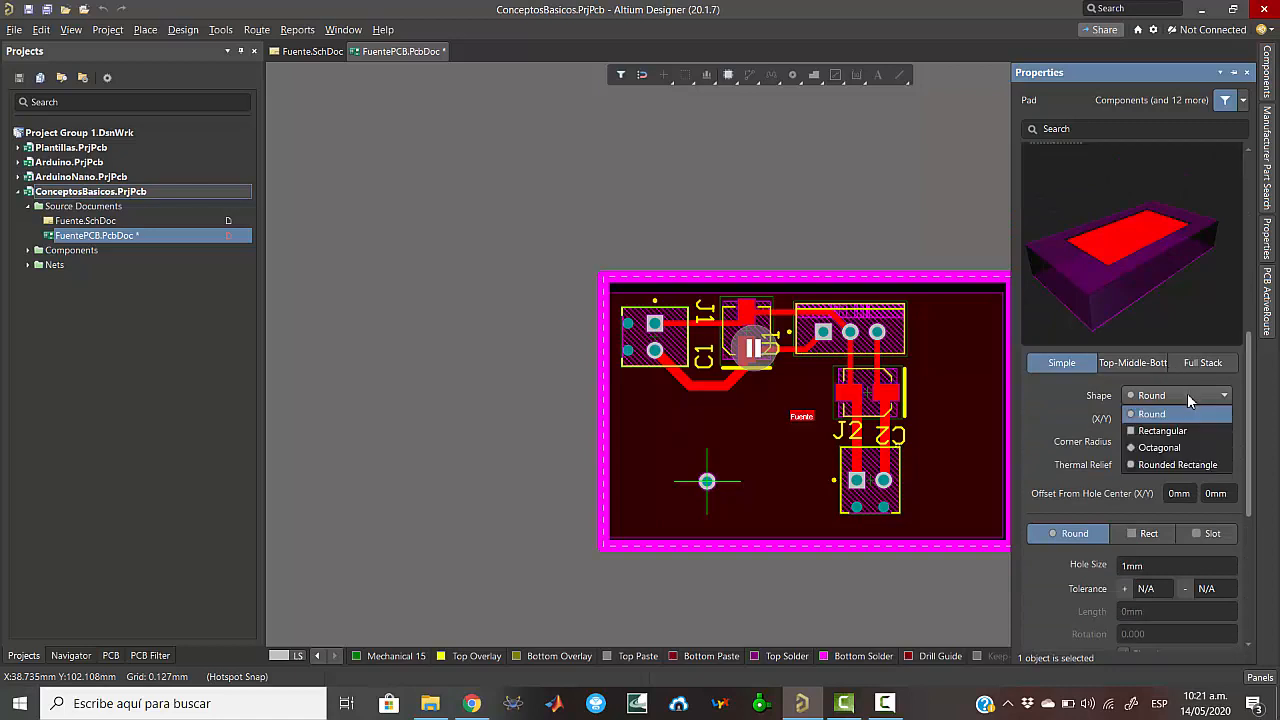
click(1163, 429)
click(1180, 400)
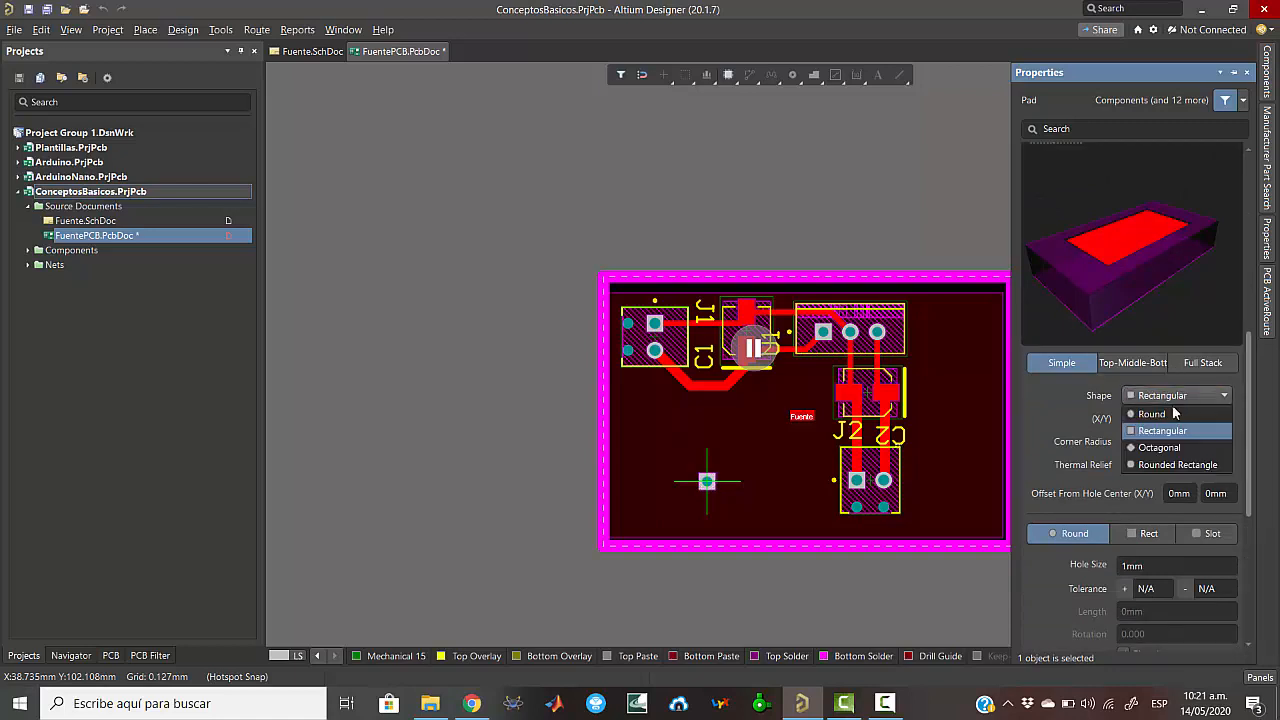
click(1166, 414)
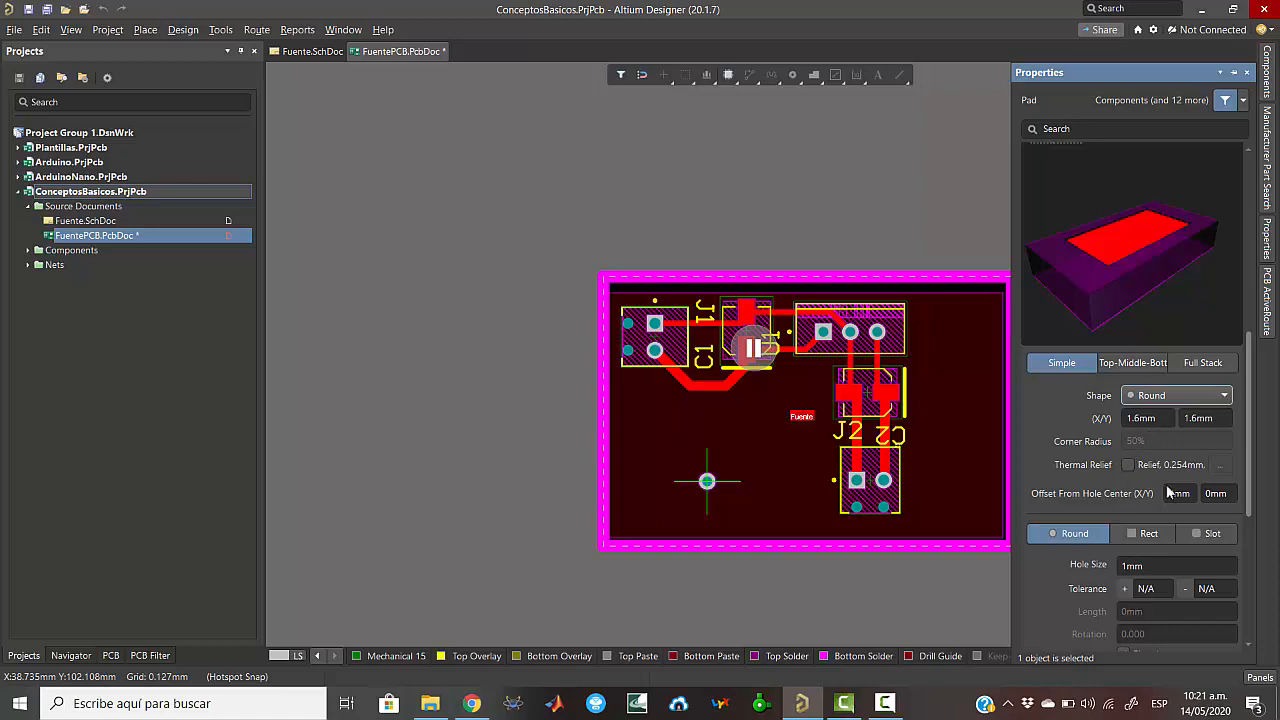
- Set the new round pad's hole size to 3 mm
scroll(1139, 509, down, 2)
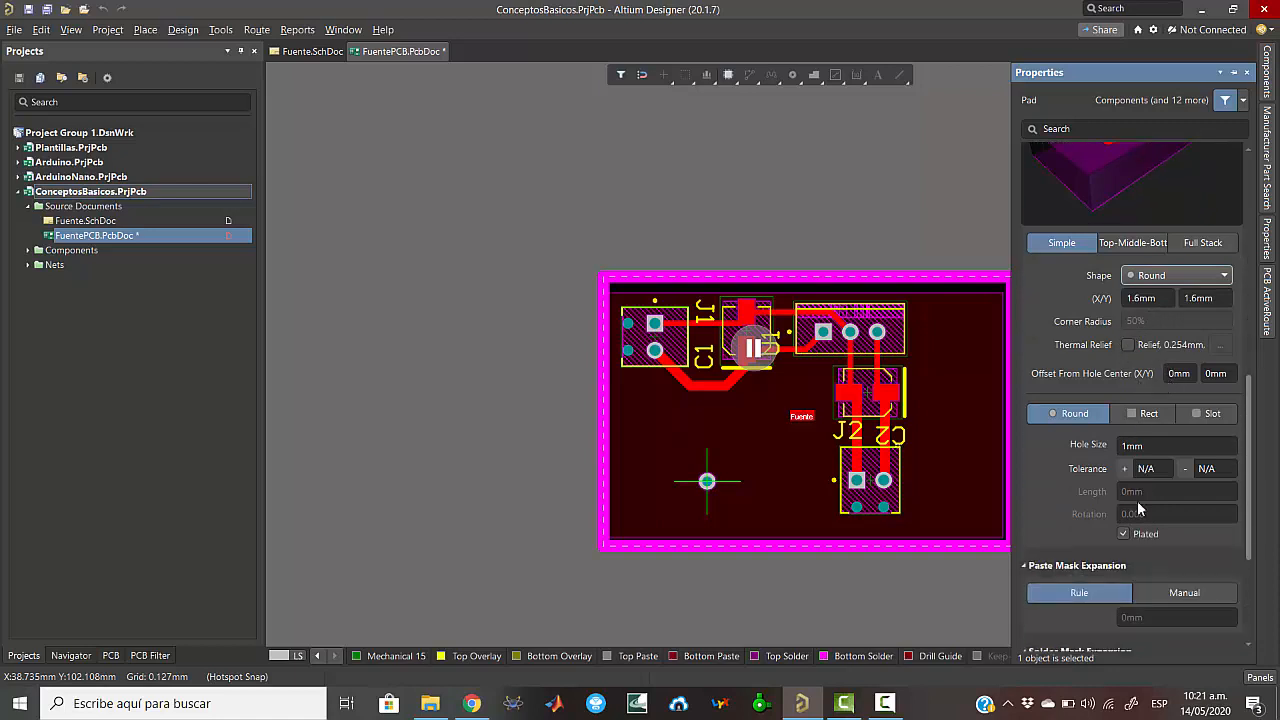
click(1124, 445)
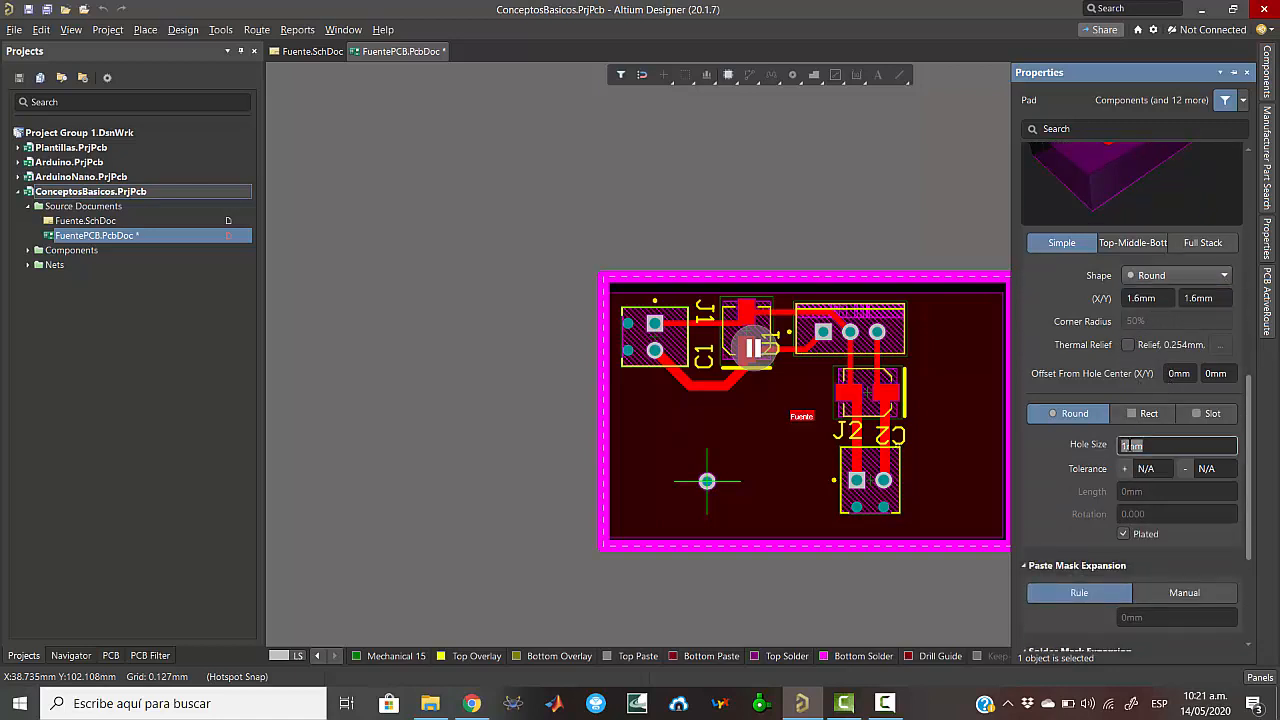
click(1157, 494)
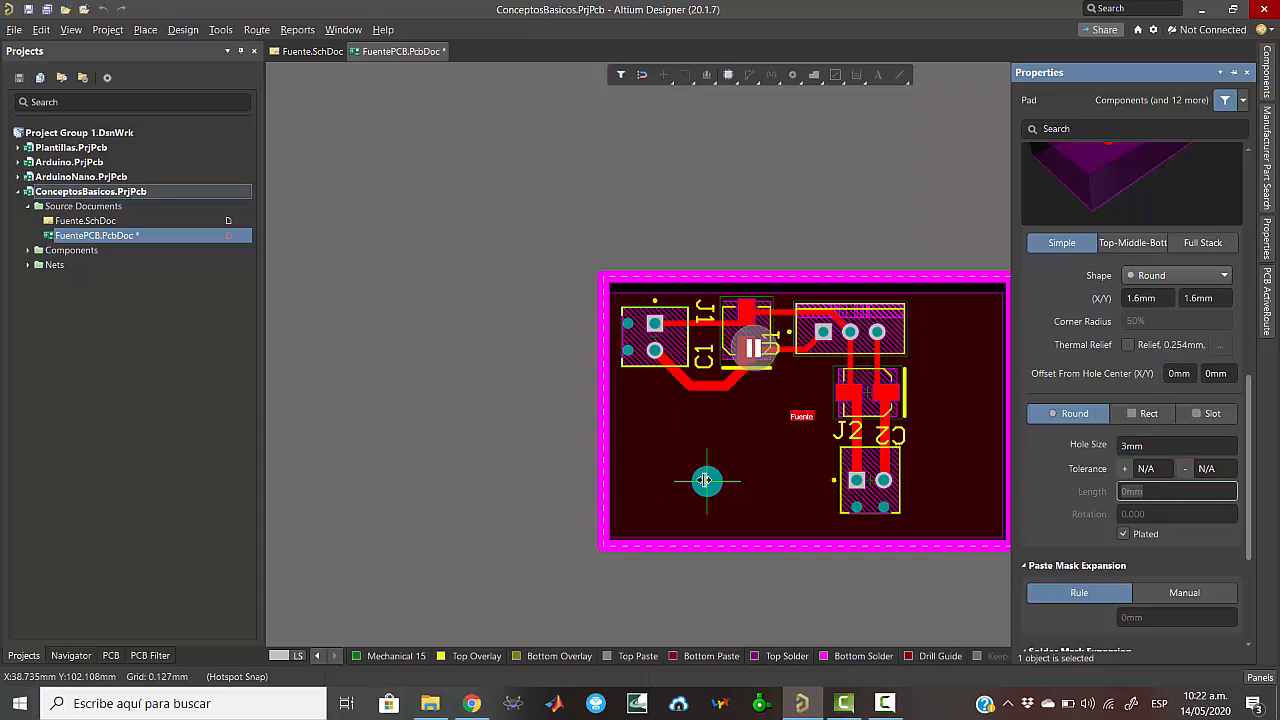
- Place one 3 mm hole pad in the board's lower-left area and another to the right of C2, and check both in 3D
click(754, 336)
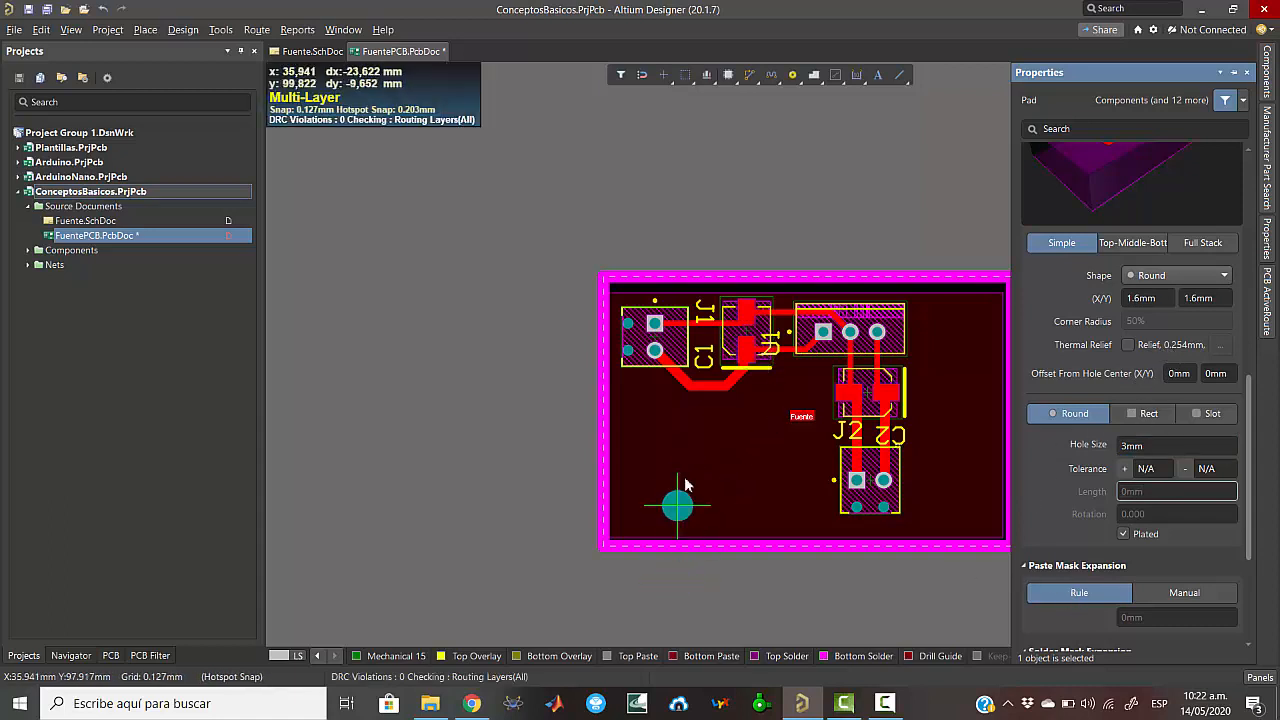
right_click(665, 479)
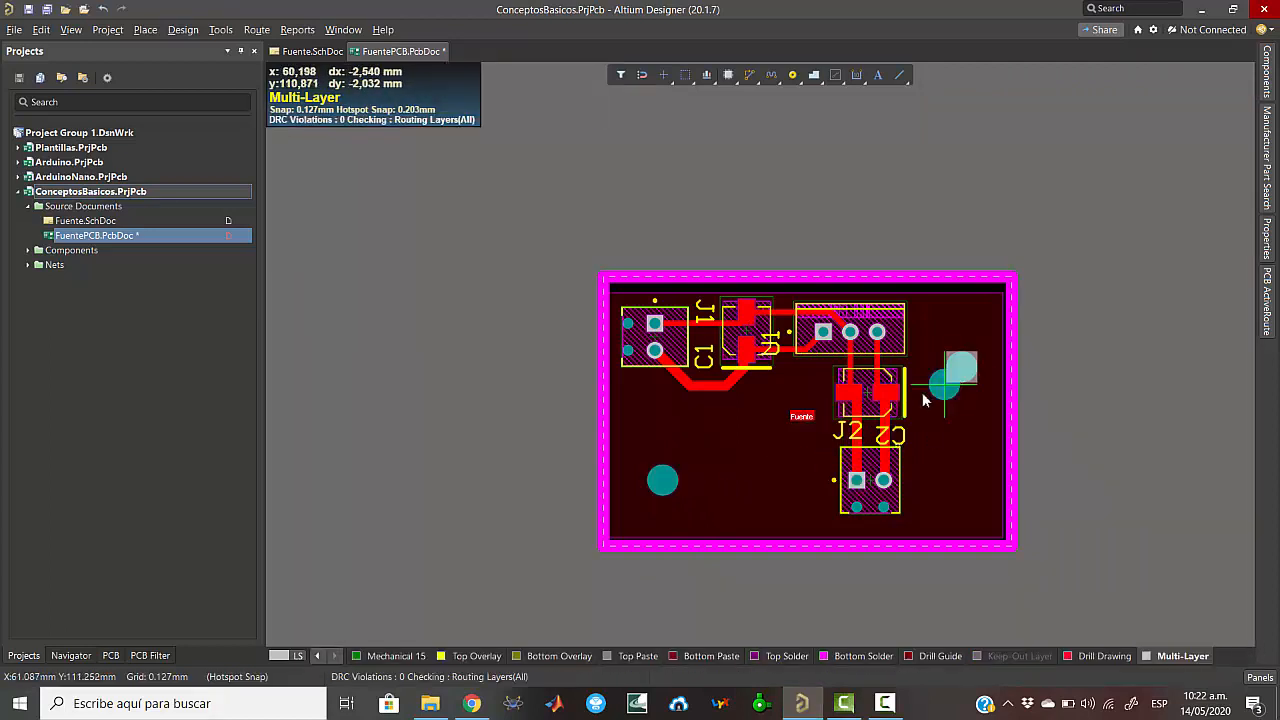
right_click(726, 431)
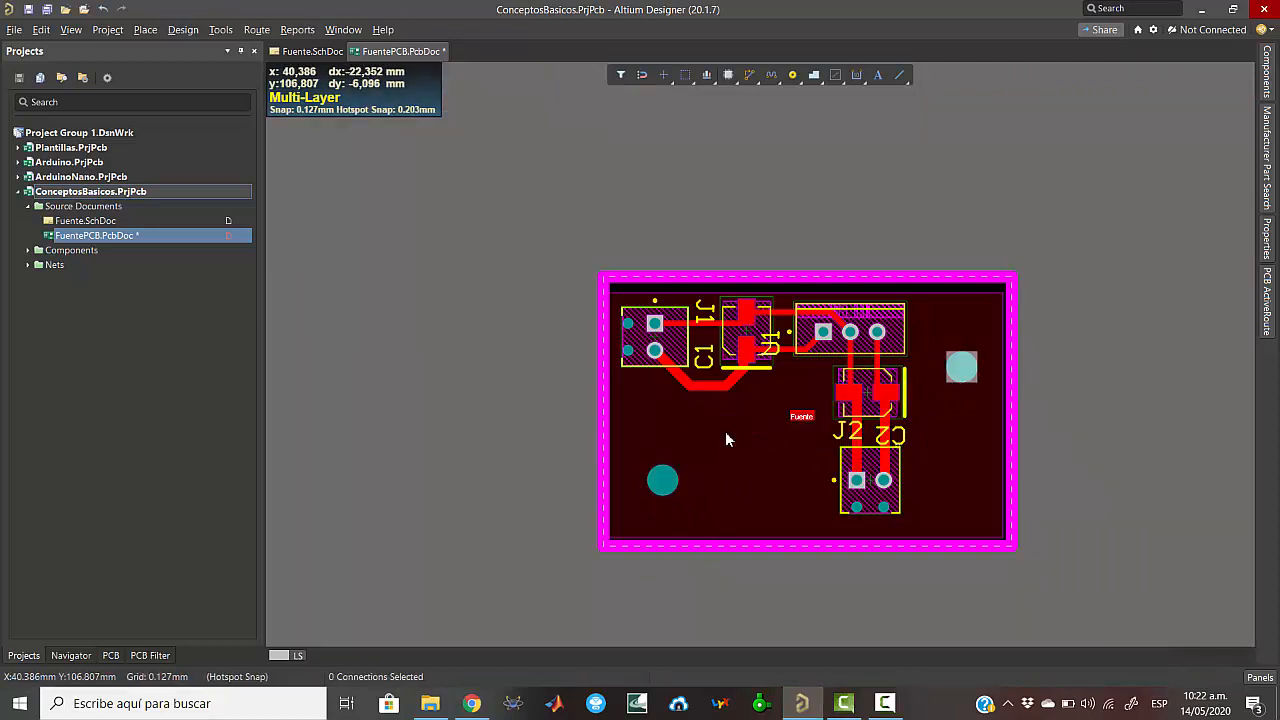
key(3)
shift+right_drag(682, 457, 714, 445)
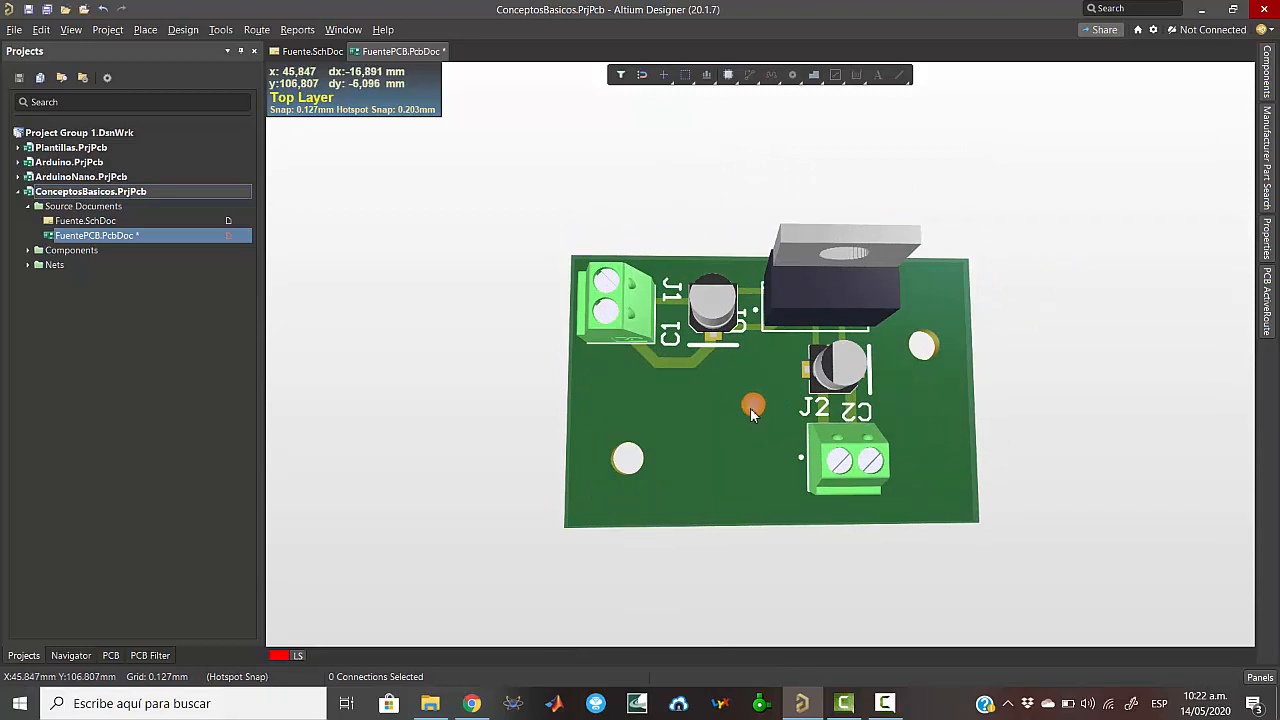
key(2)
- Restrict the board's selection filter to Tracks only
right_drag(1070, 440, 1015, 444)
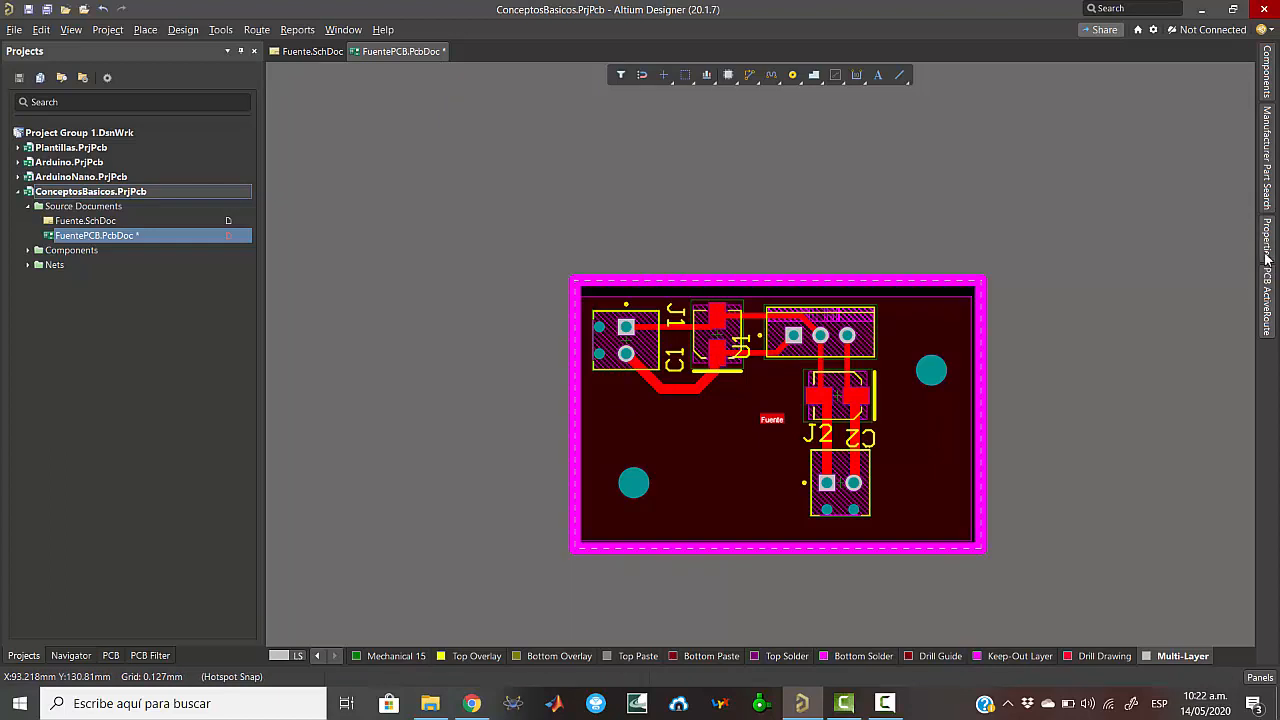
mouse_move(1267, 248)
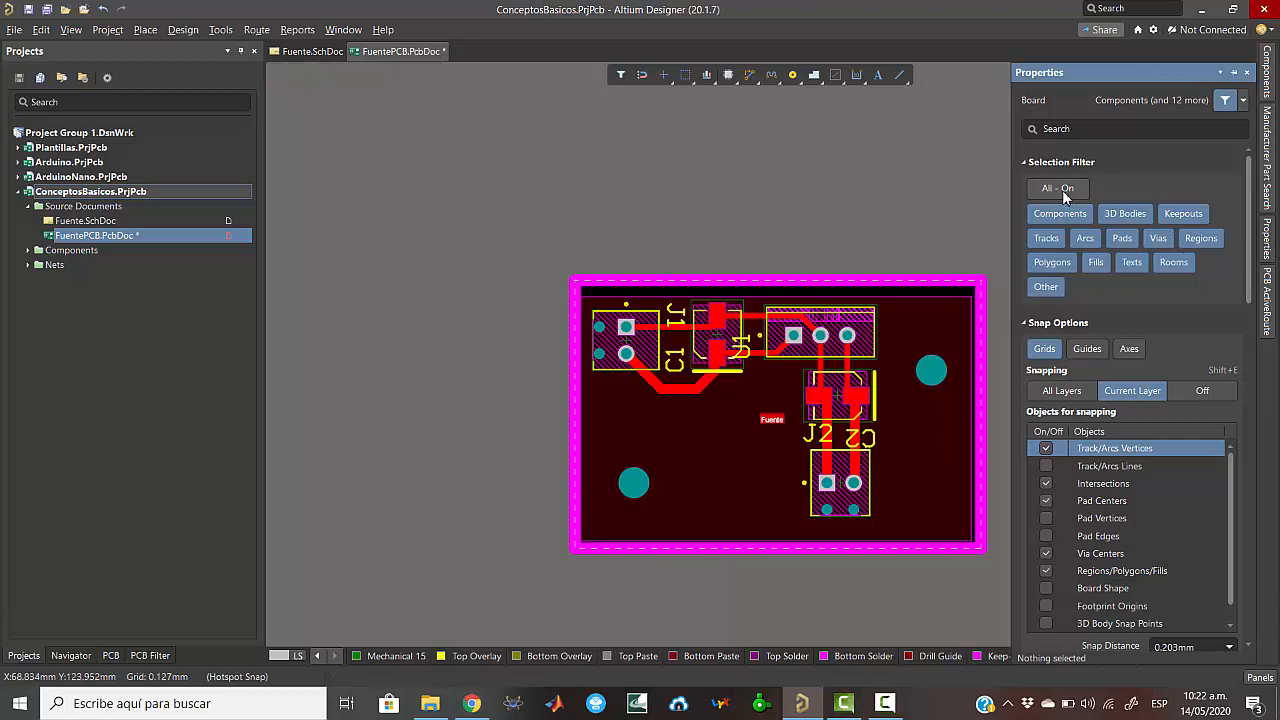
click(1058, 188)
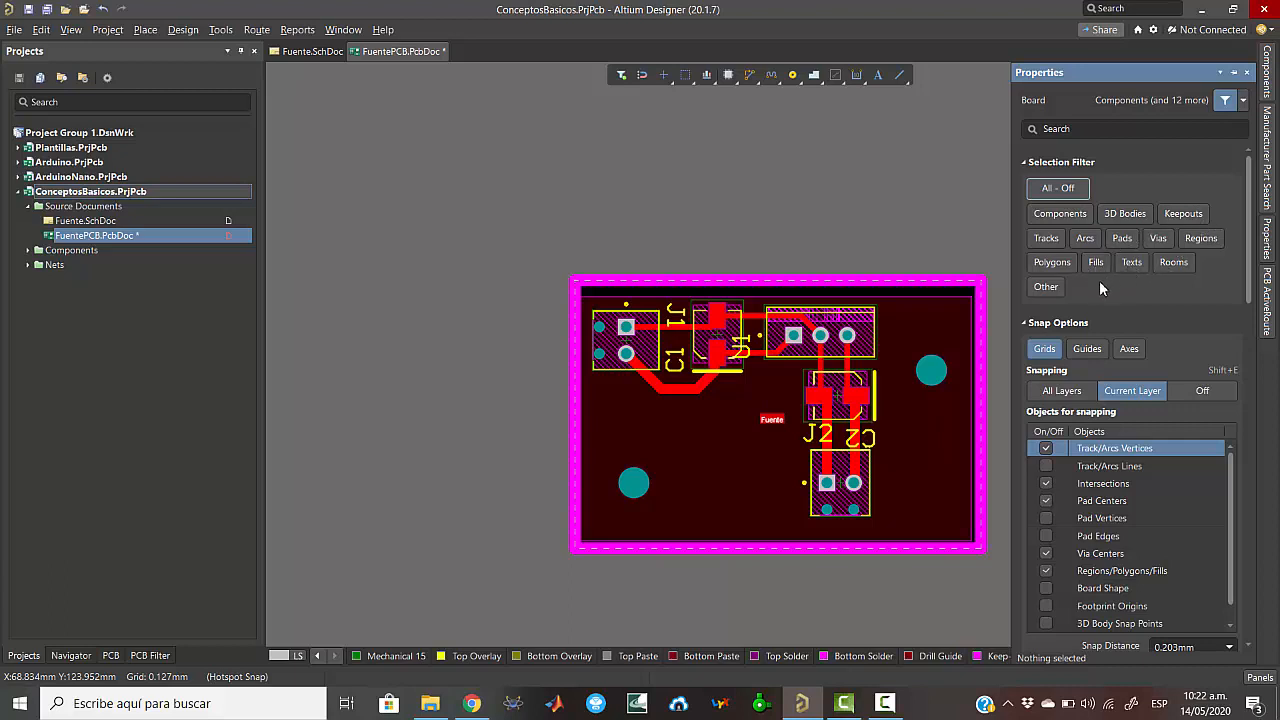
click(1047, 240)
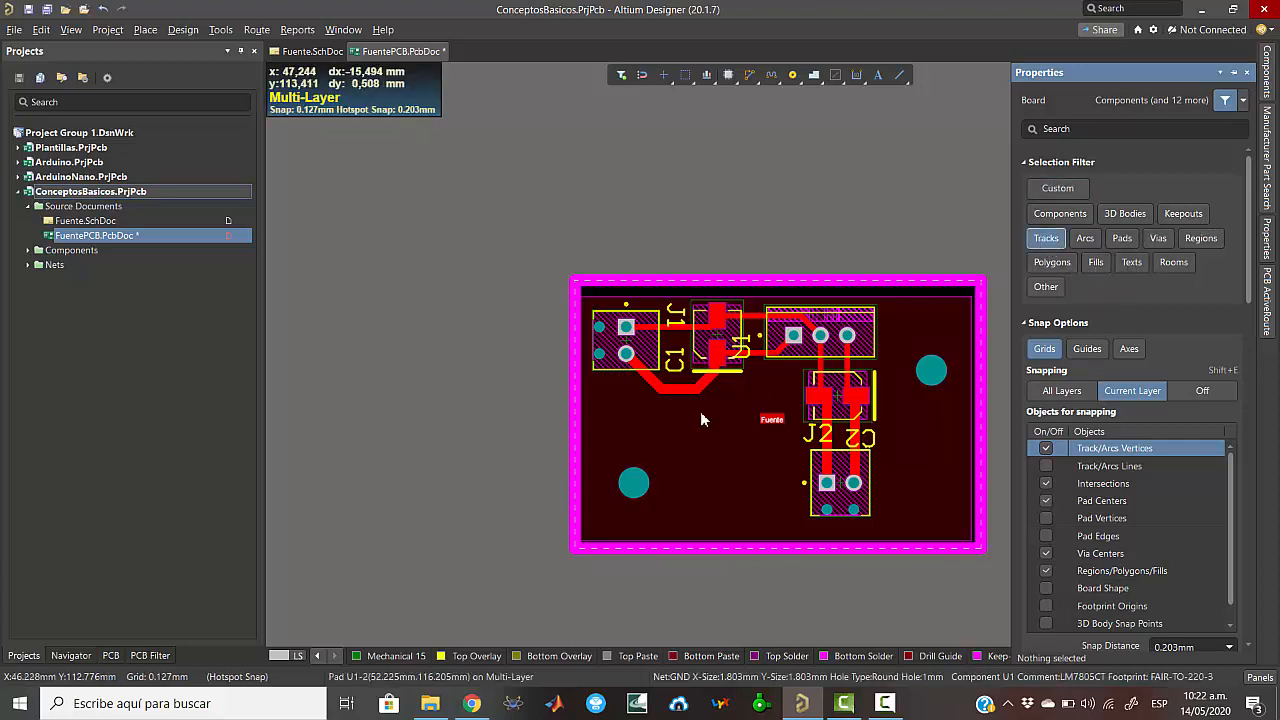
- Try deleting all the tracks on the board at once, and undo the deletion
drag(588, 290, 924, 518)
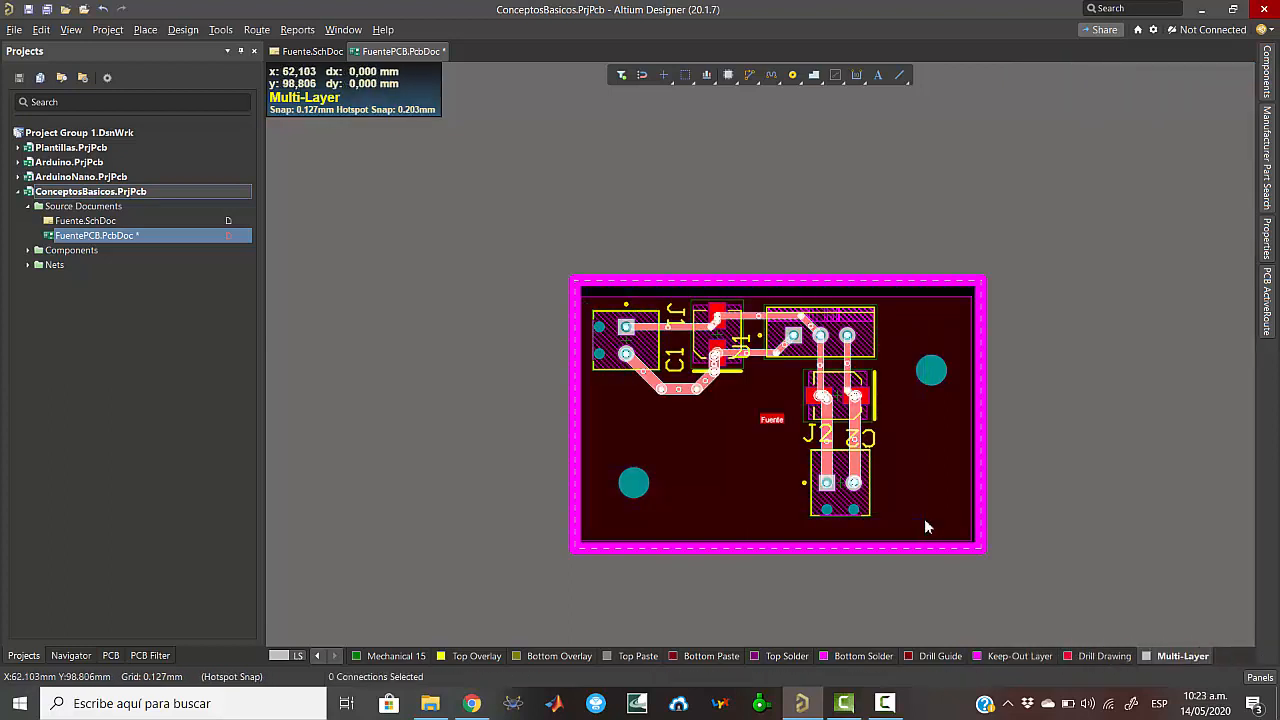
key(Delete)
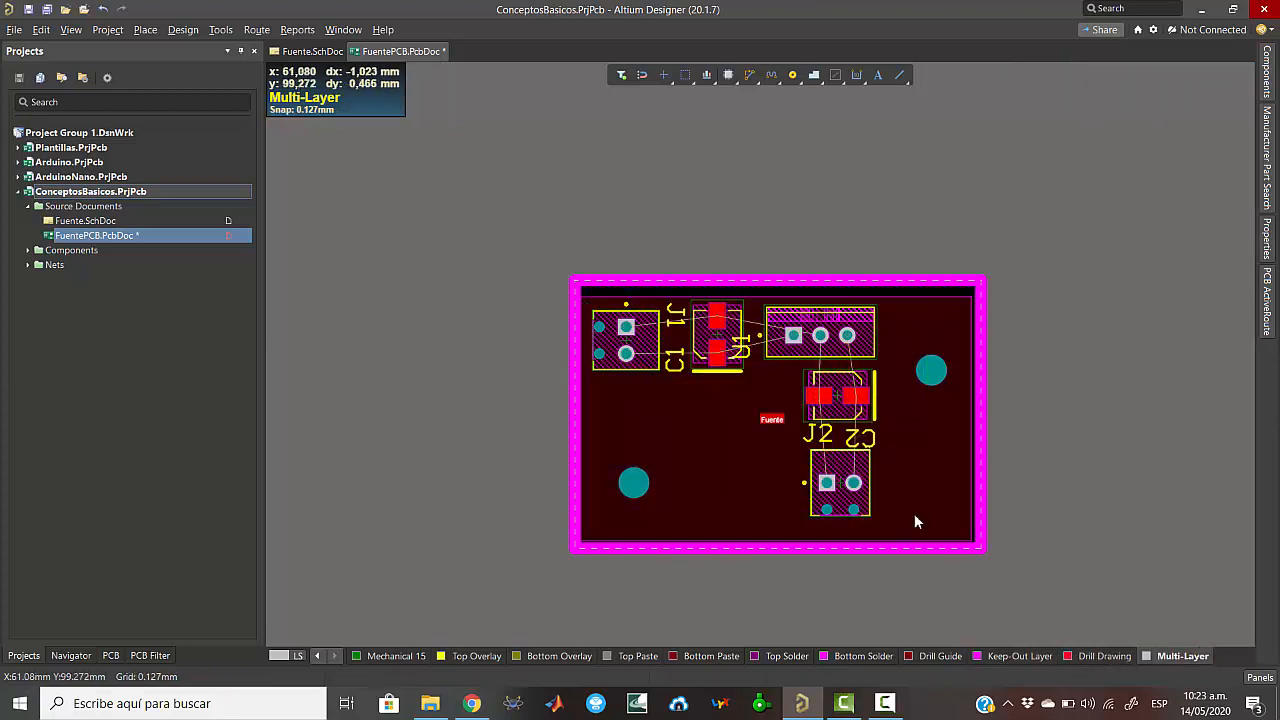
key(ctrl+z)
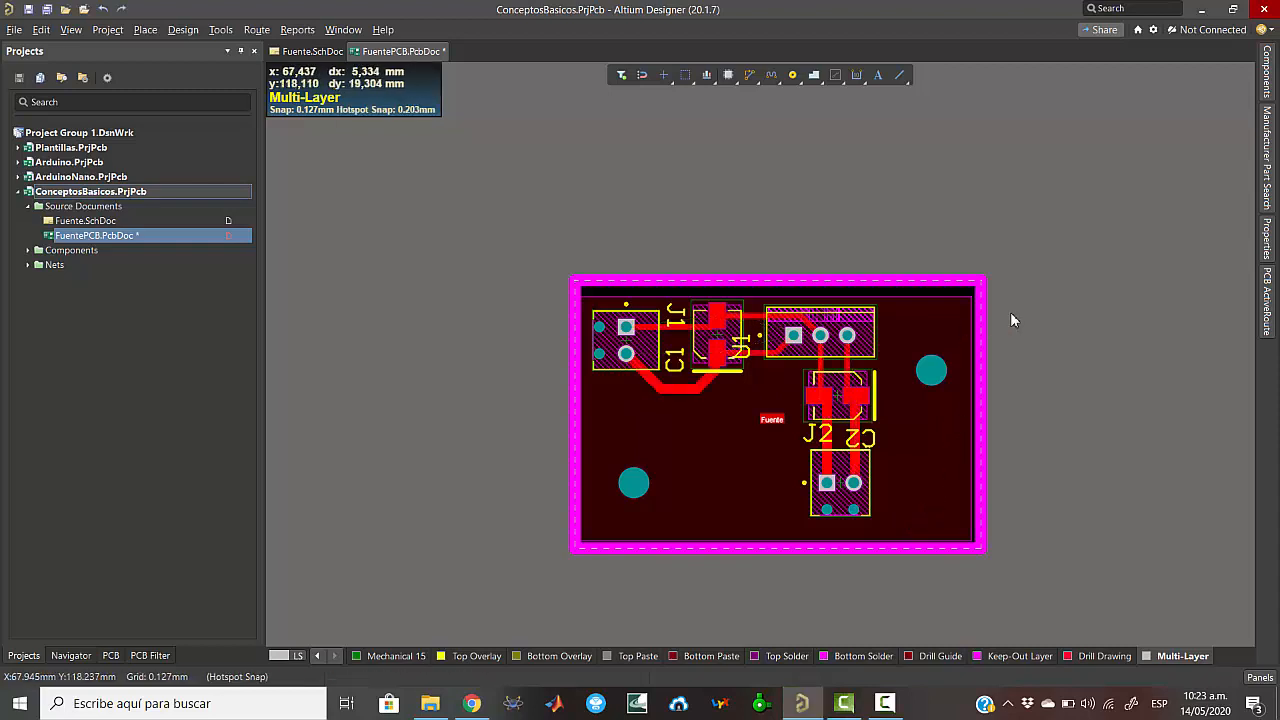
- Look through the PCB Editor preference pages, including General, Display, Board Insight Modes, Defaults and Models, for the board editing options
click(1152, 30)
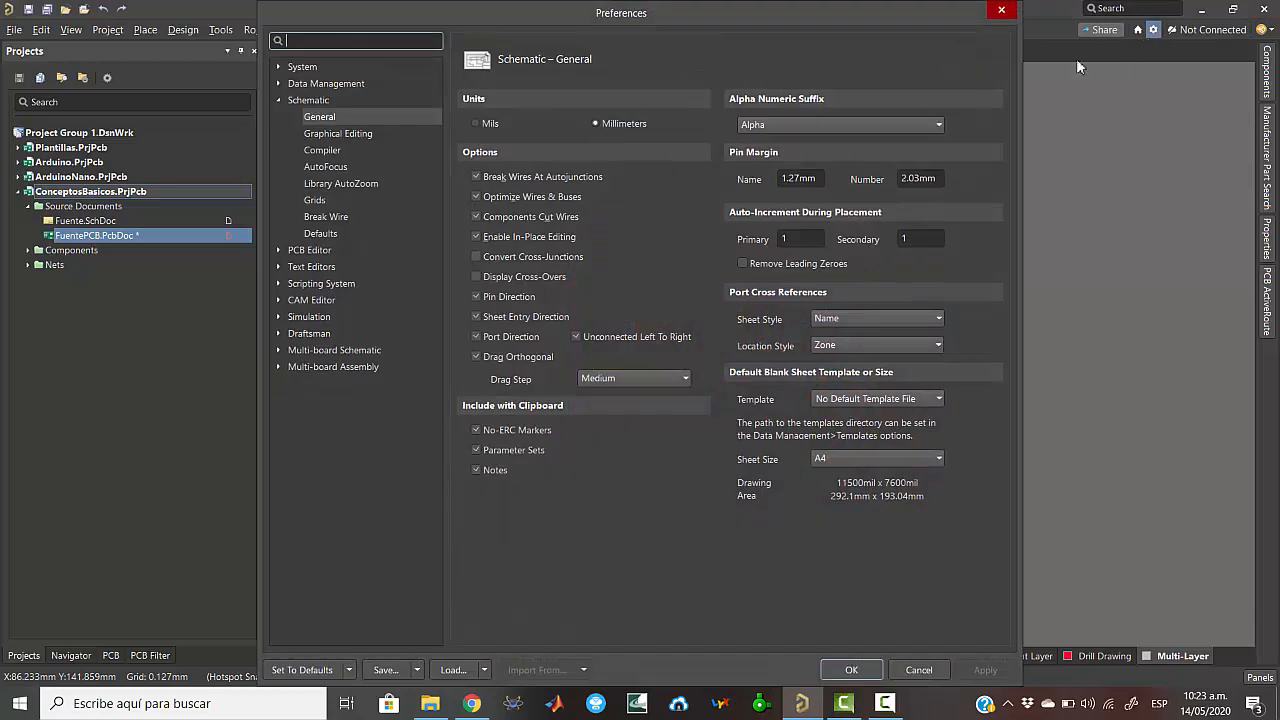
click(278, 249)
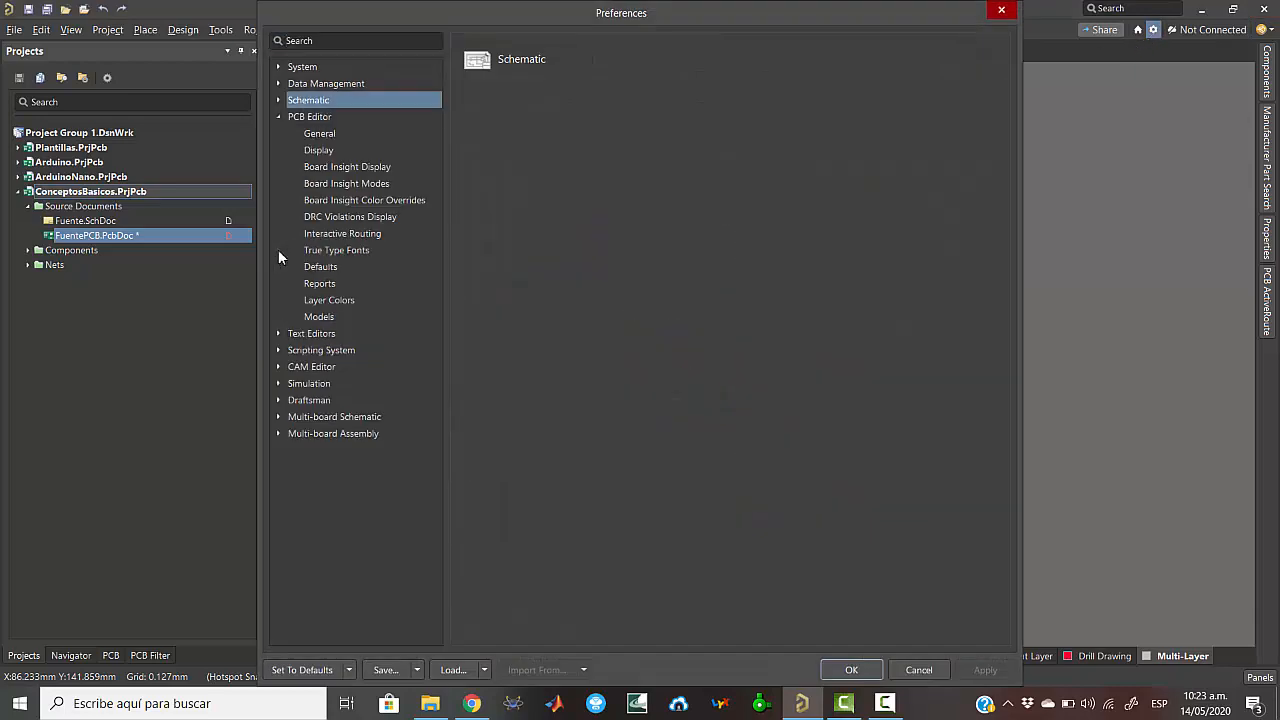
click(327, 138)
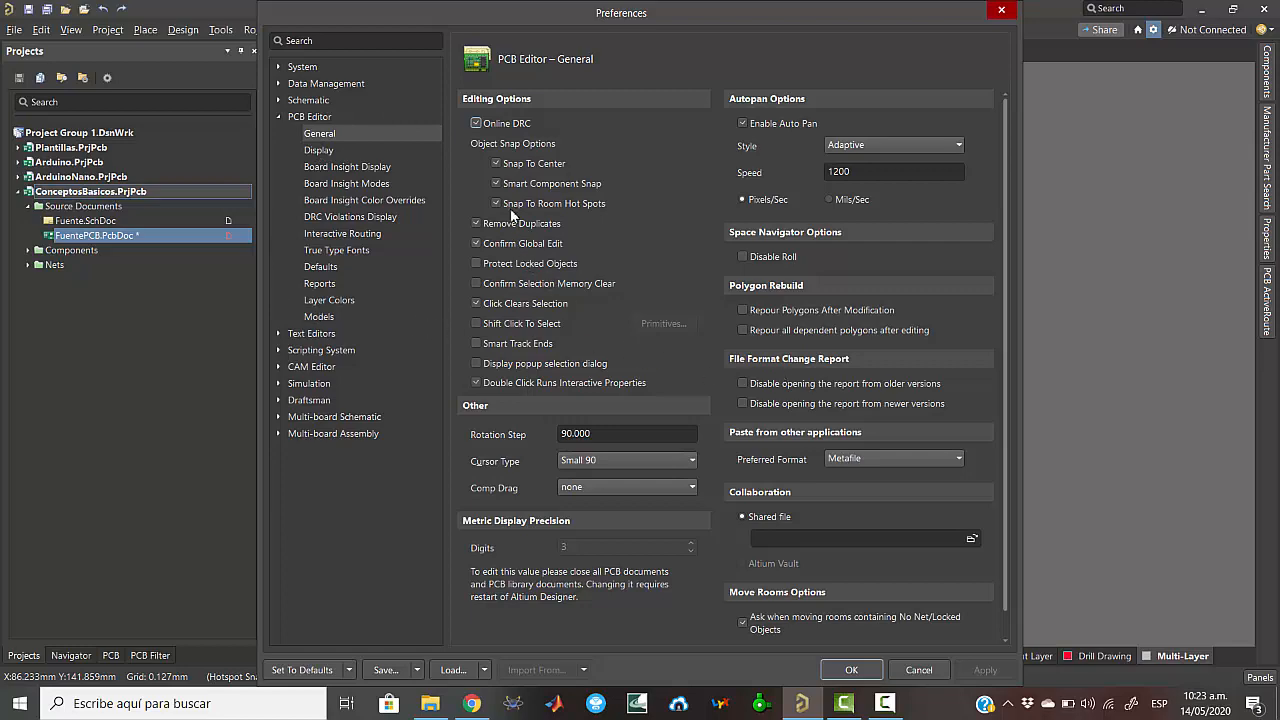
click(333, 152)
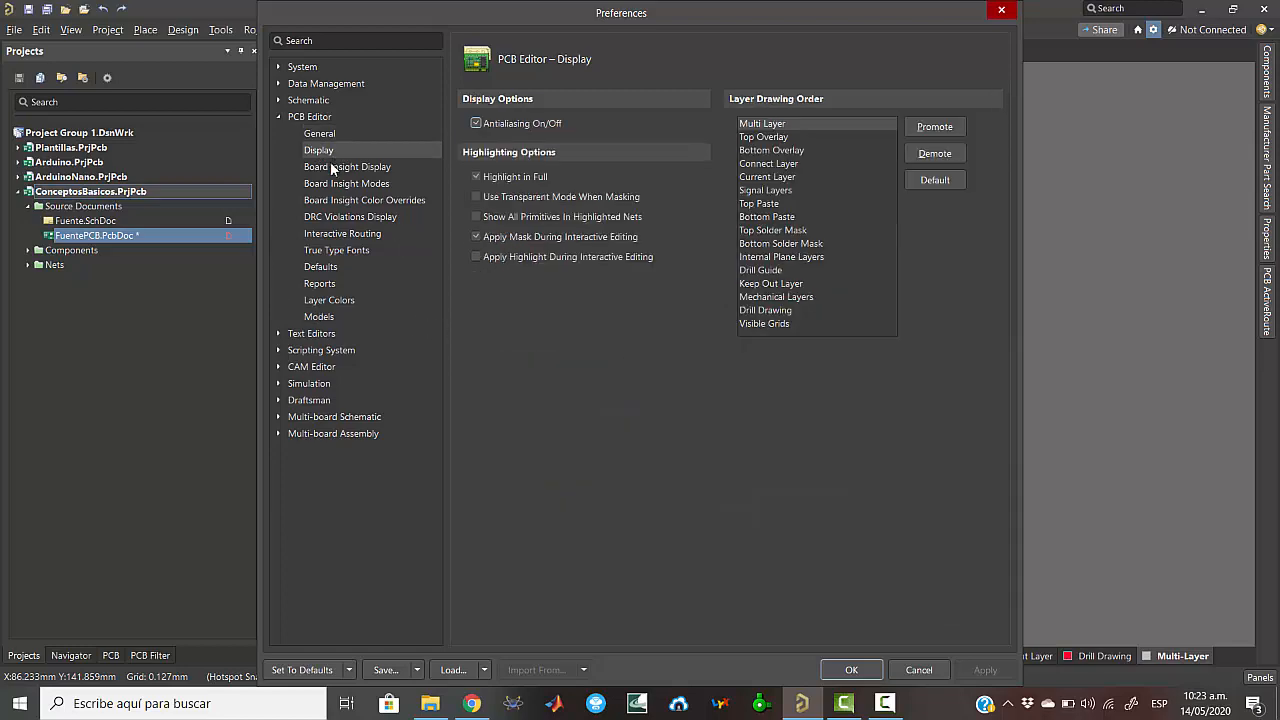
click(333, 167)
click(333, 184)
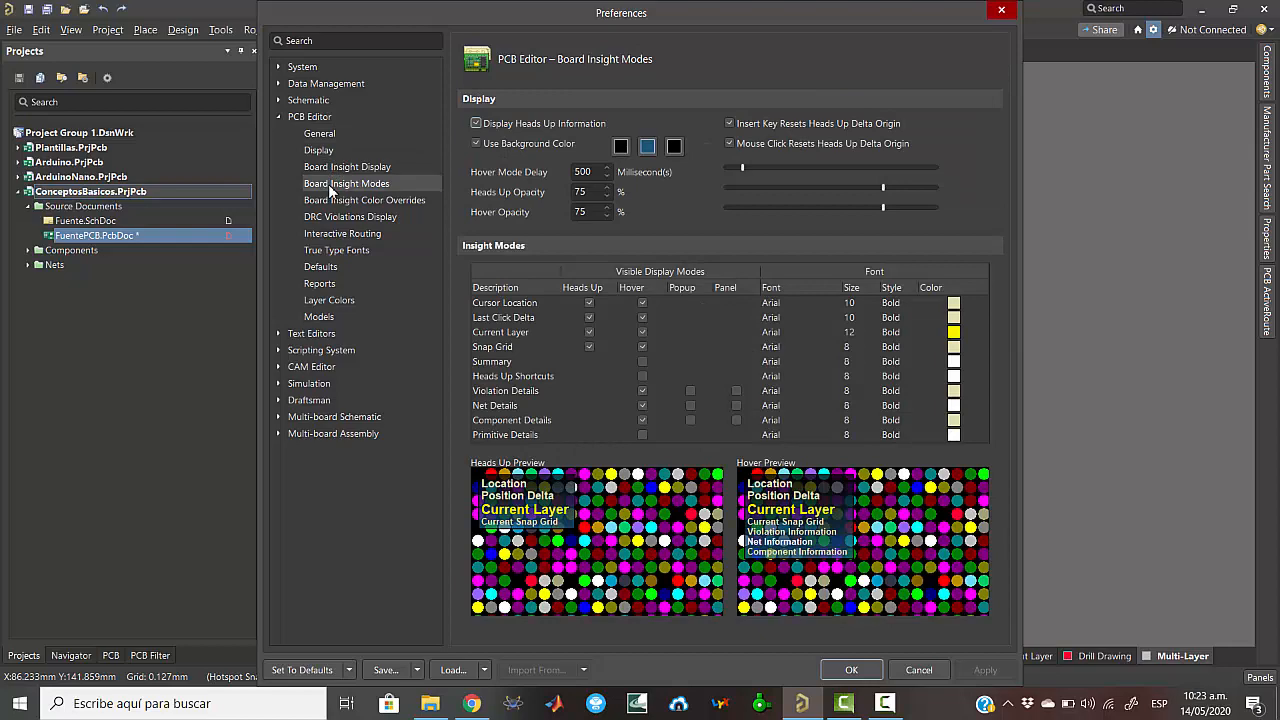
click(330, 200)
click(330, 217)
click(322, 283)
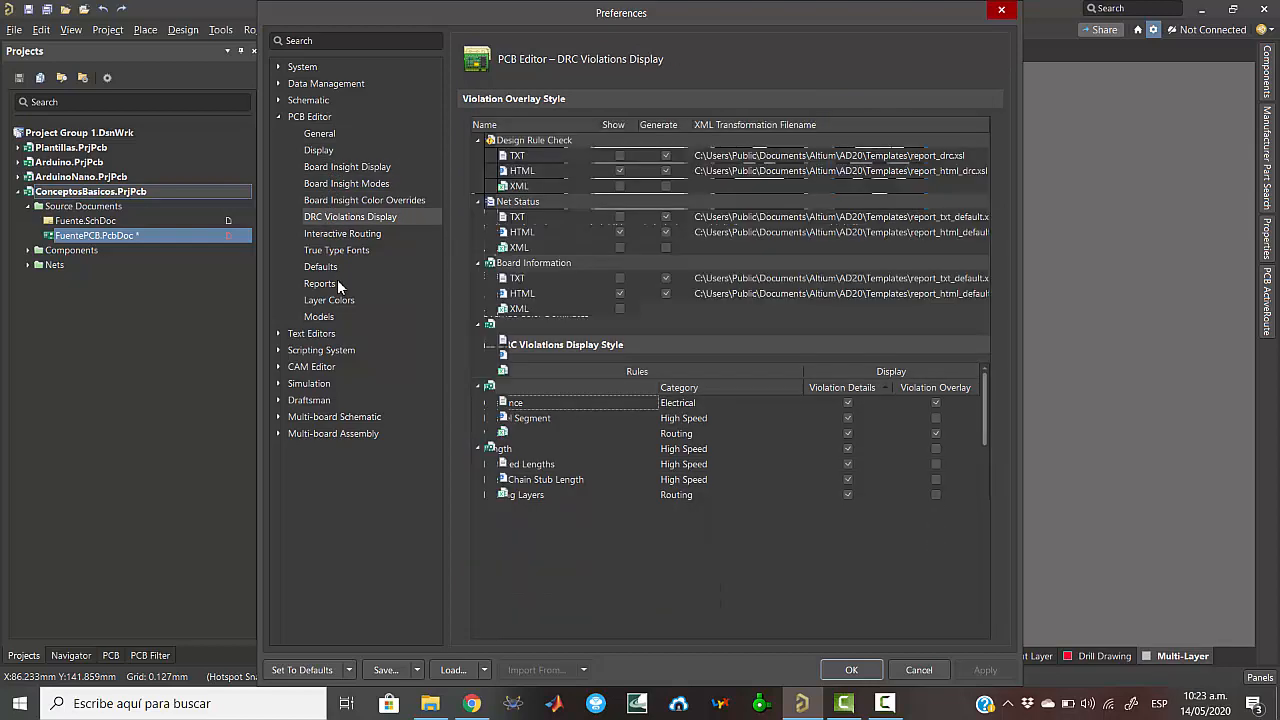
click(329, 300)
click(324, 316)
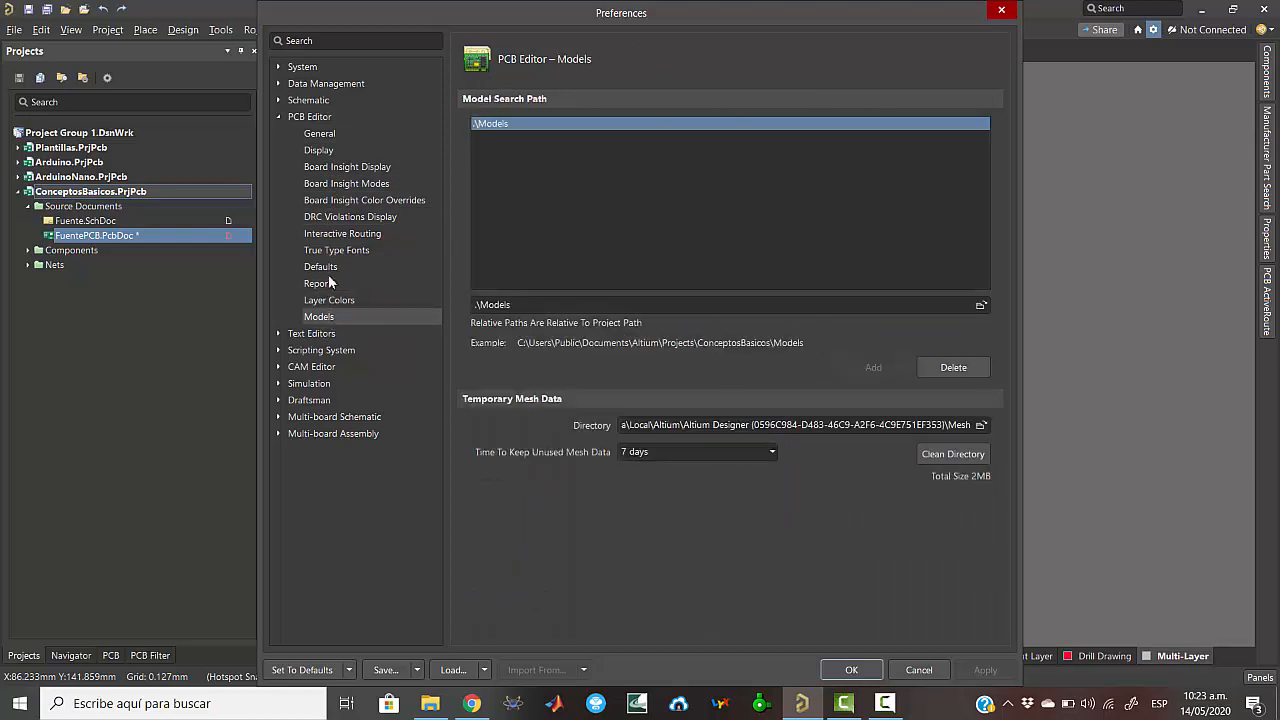
click(331, 266)
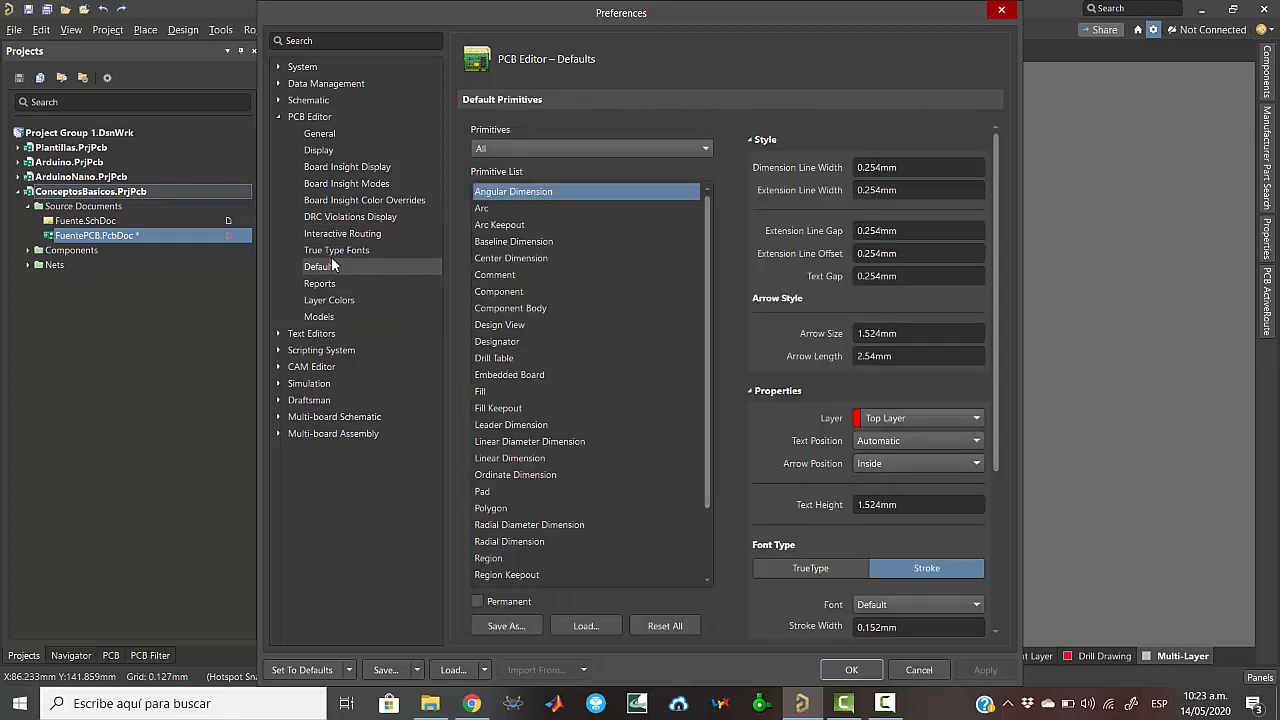
click(368, 200)
click(320, 134)
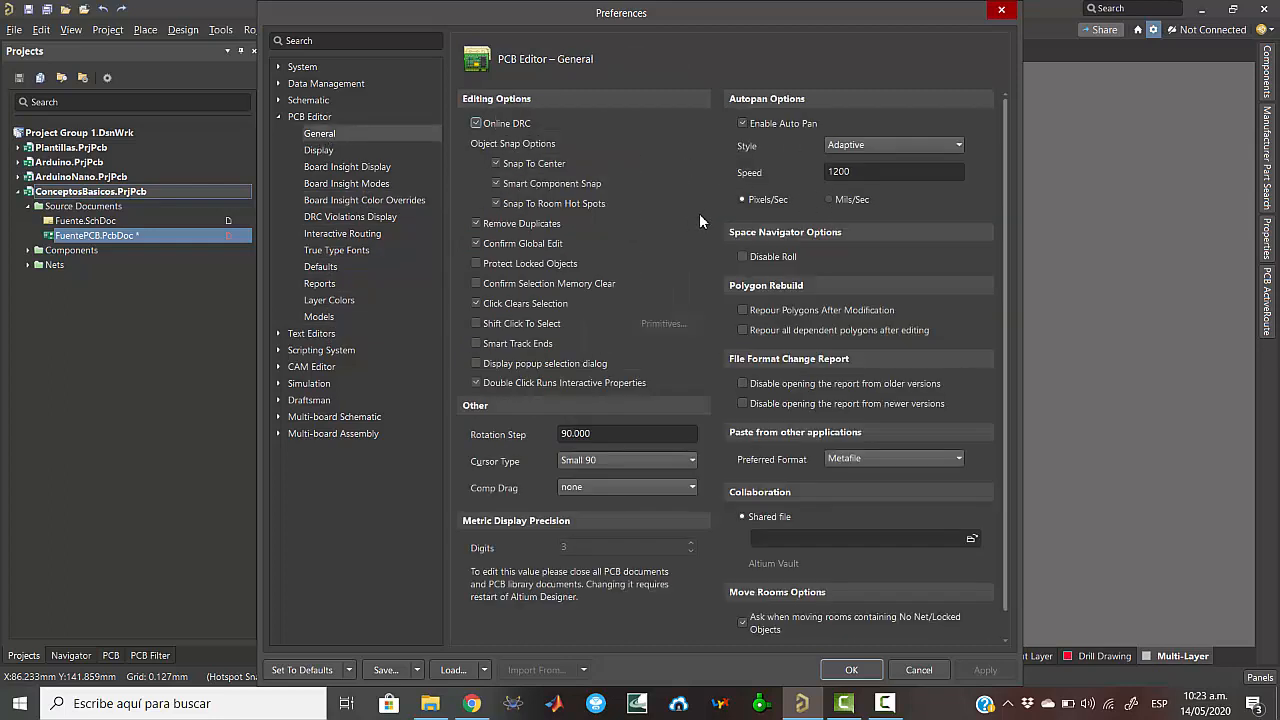
scroll(757, 361, down, 1)
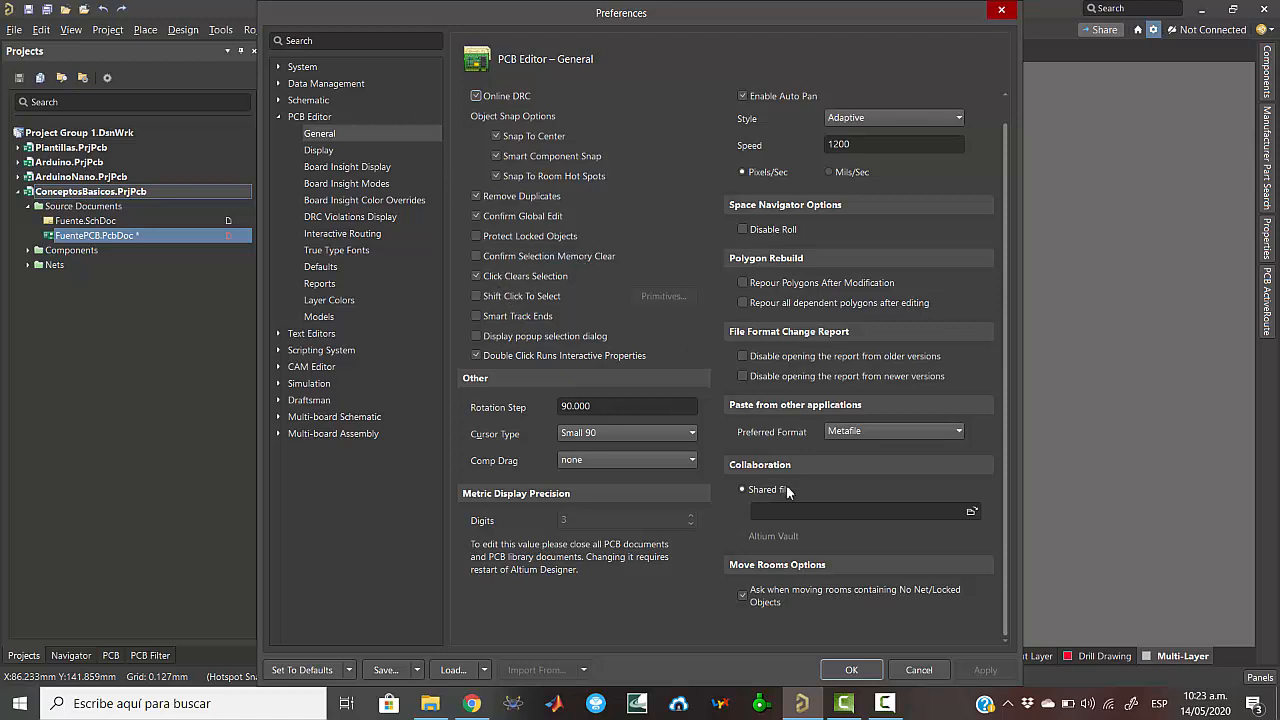
click(851, 670)
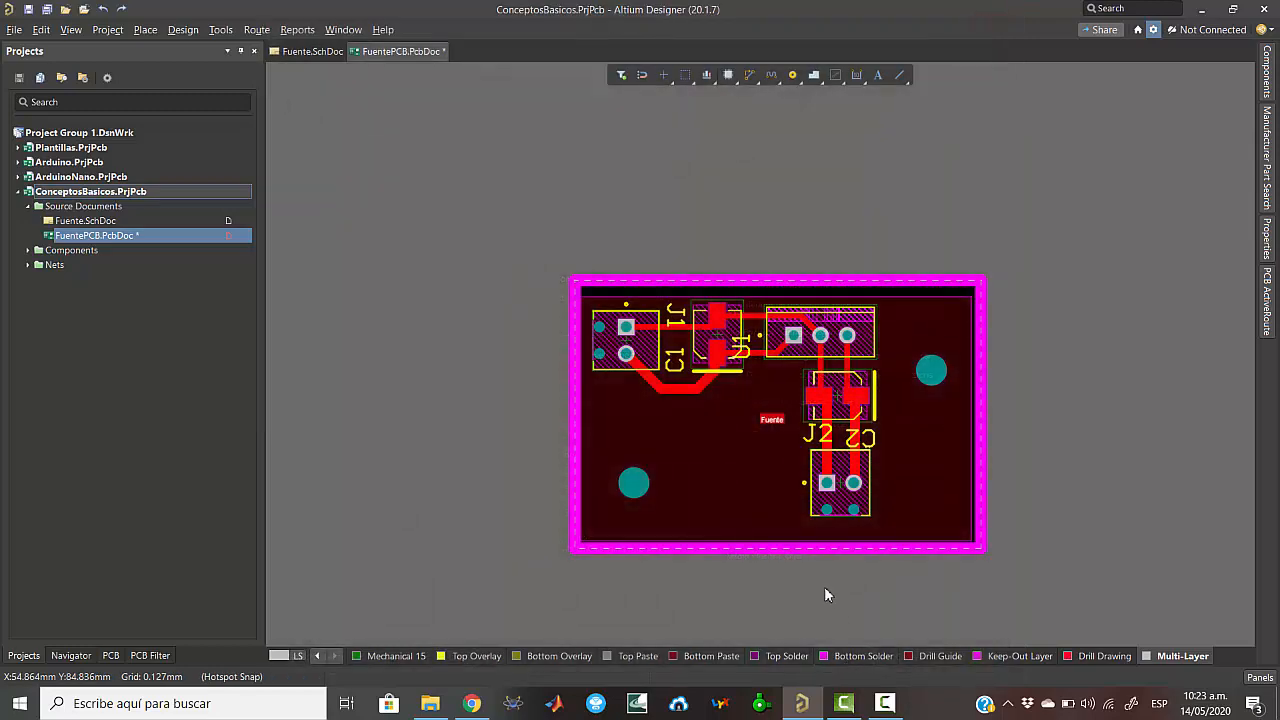
- Turn all object types back on in the selection filter and move connector J2 slightly downward on the board
click(1268, 234)
click(1057, 188)
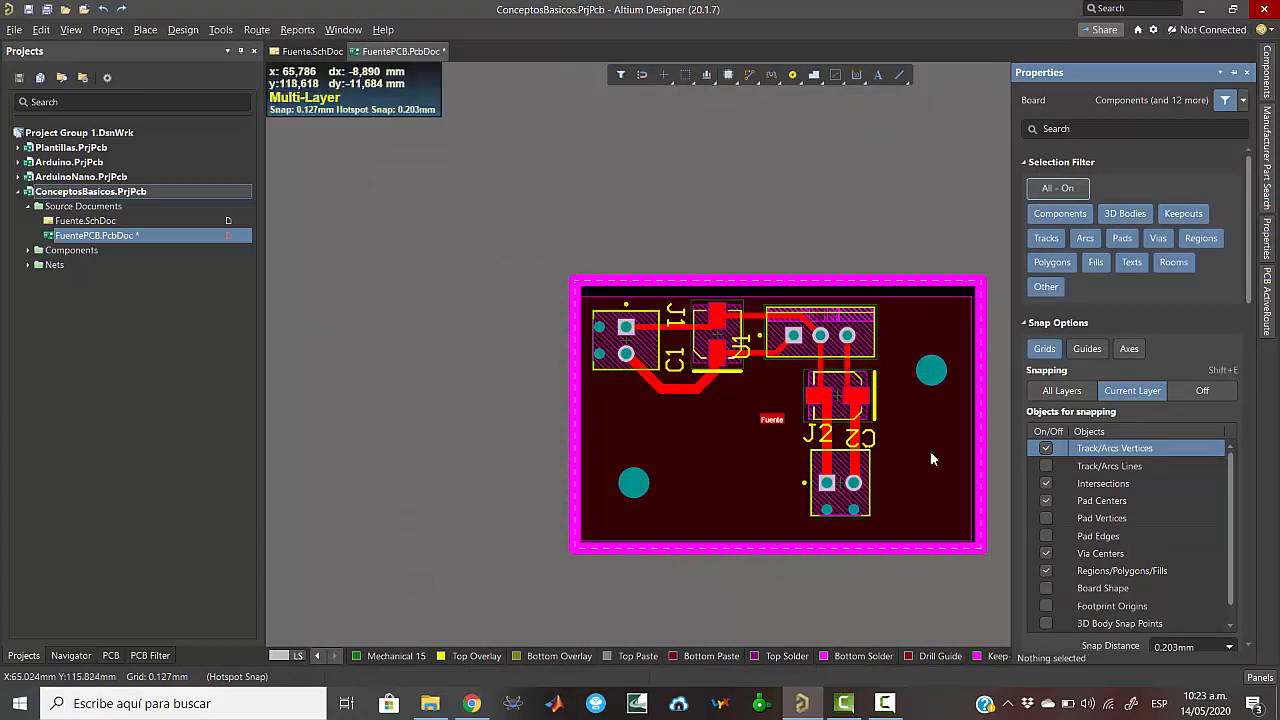
click(830, 486)
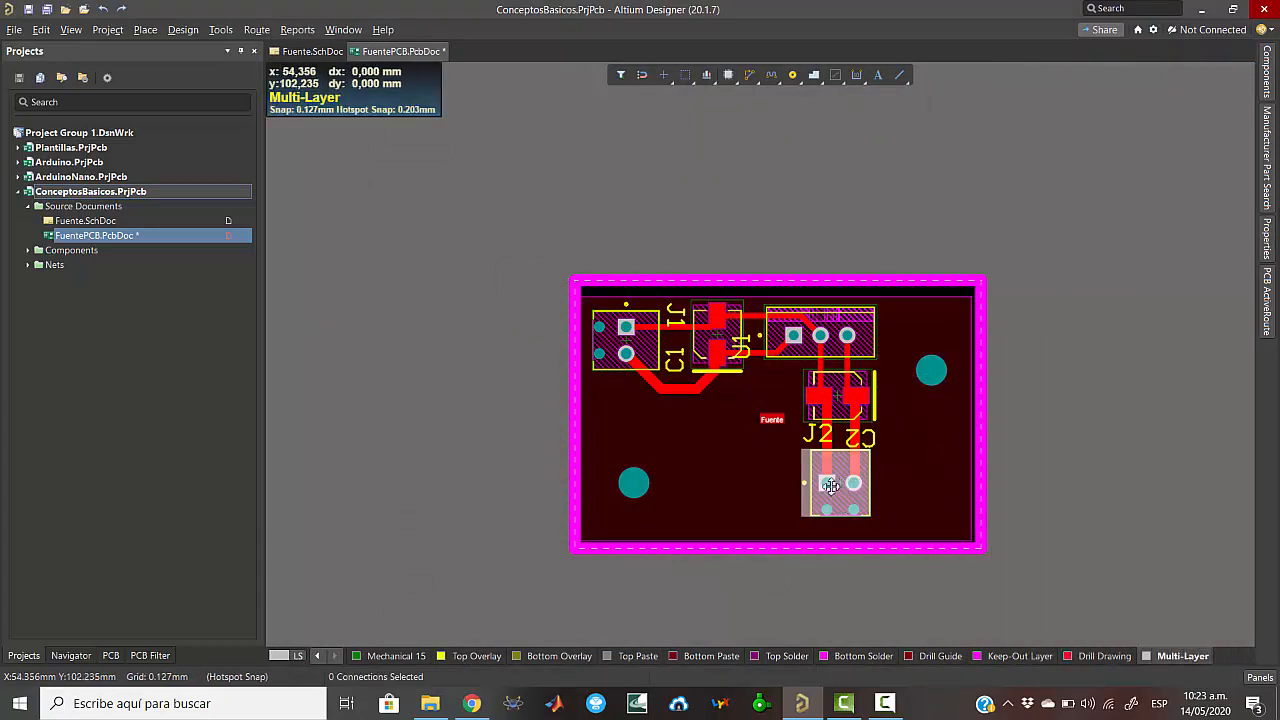
mouse_move(830, 486)
mouse_down()
mouse_move(762, 490)
mouse_move(850, 490)
mouse_move(831, 495)
mouse_up()
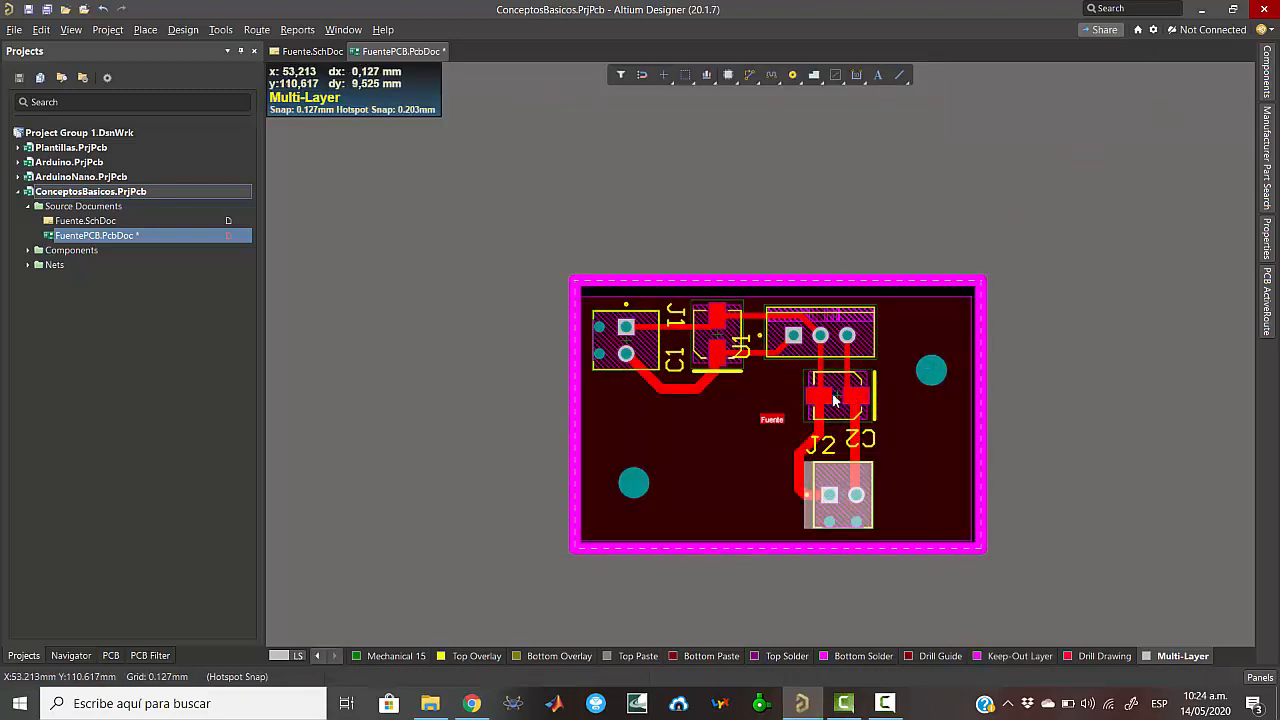
- Try moving capacitor C2 with its tracks to the area below C1, and undo the move
drag(833, 400, 690, 445)
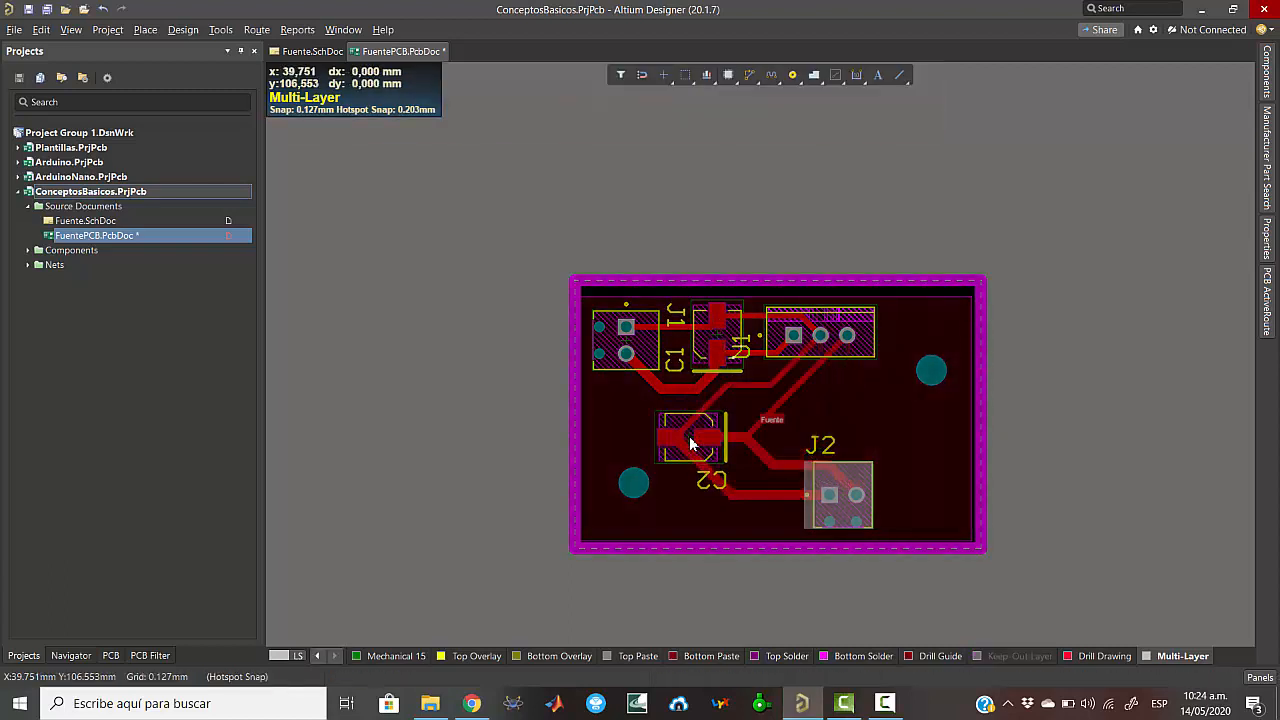
key(ctrl+z)
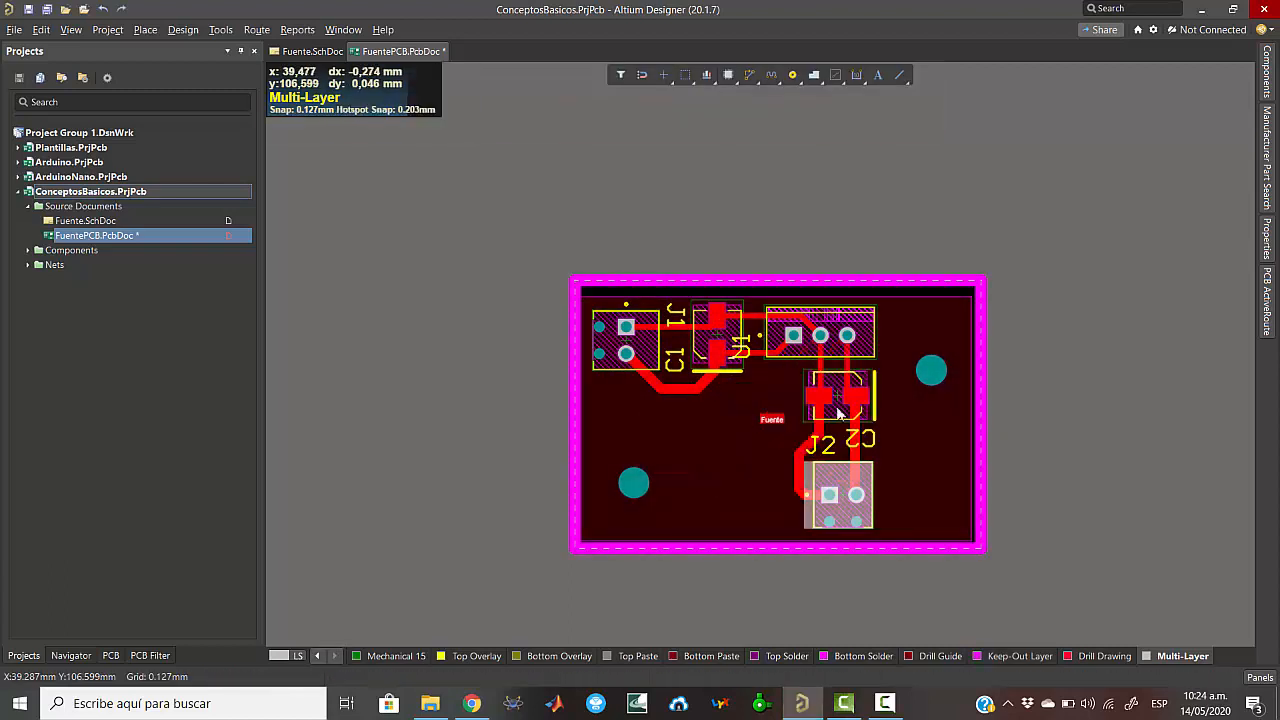
- In the Interactive Routing preferences, toggle Component re-route and Move component with relevant routing off and back on
click(1153, 30)
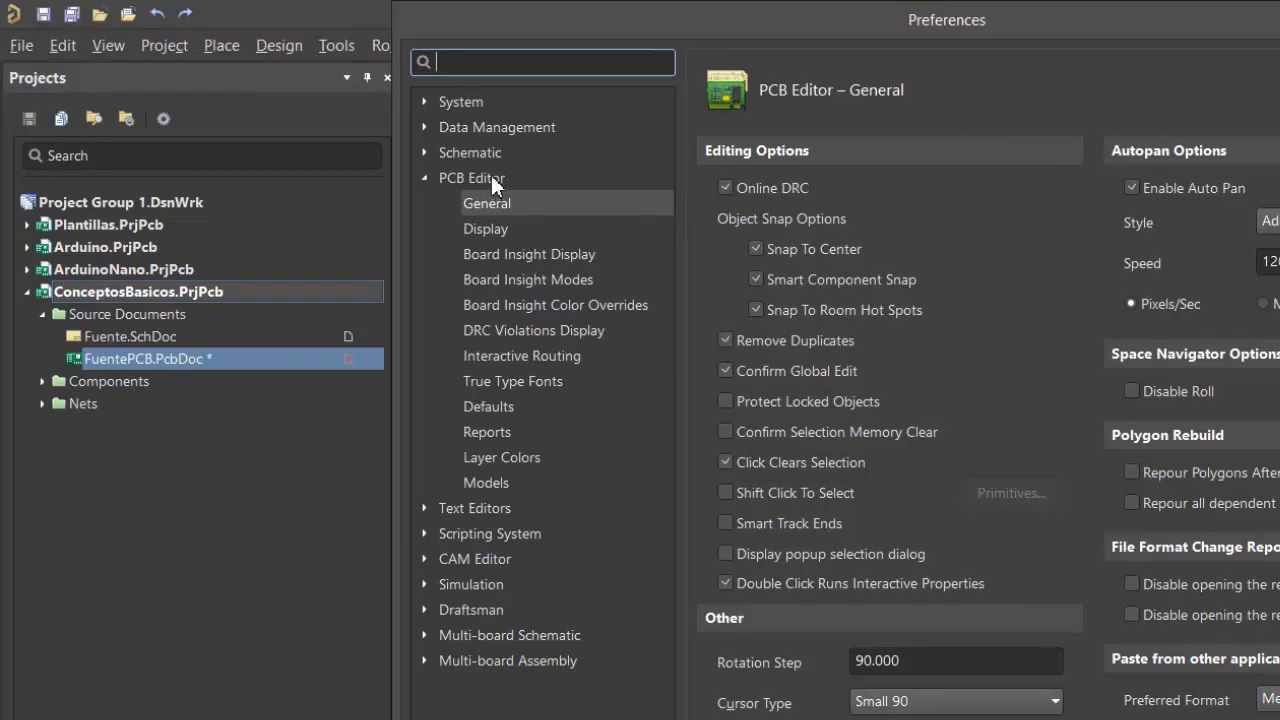
click(544, 360)
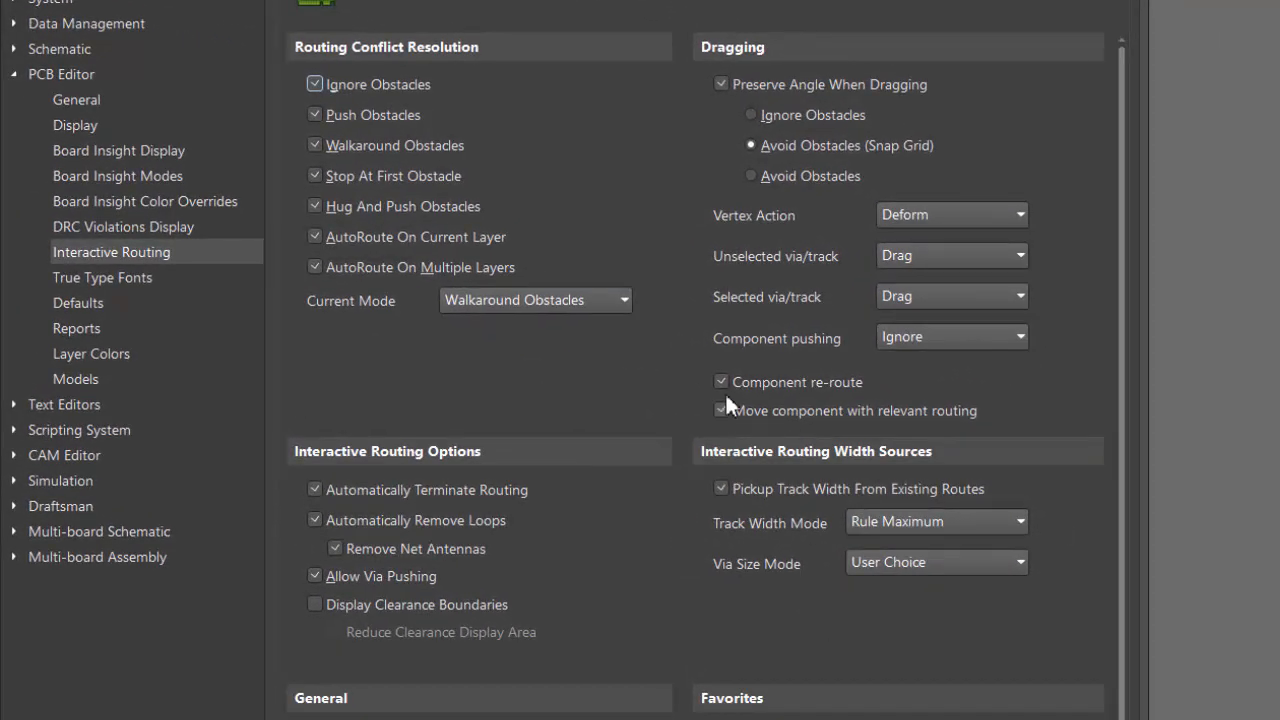
click(721, 382)
click(721, 382)
click(717, 408)
click(717, 409)
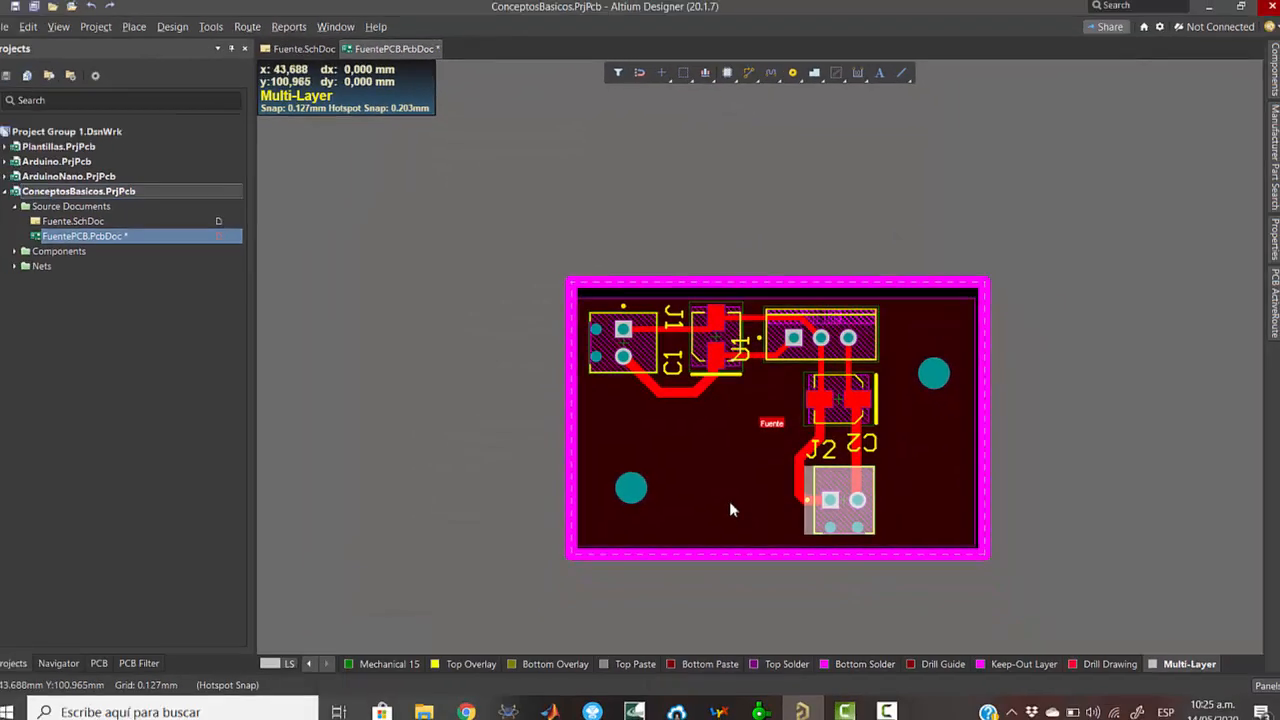
- Add curved teardrops to all objects, covering Via/TH Pad, SMD Pad, Tracks and T-Junction, with Adjust teardrop size enabled
ctrl+scroll(826, 495, up, 5)
ctrl+scroll(826, 490, up, 1)
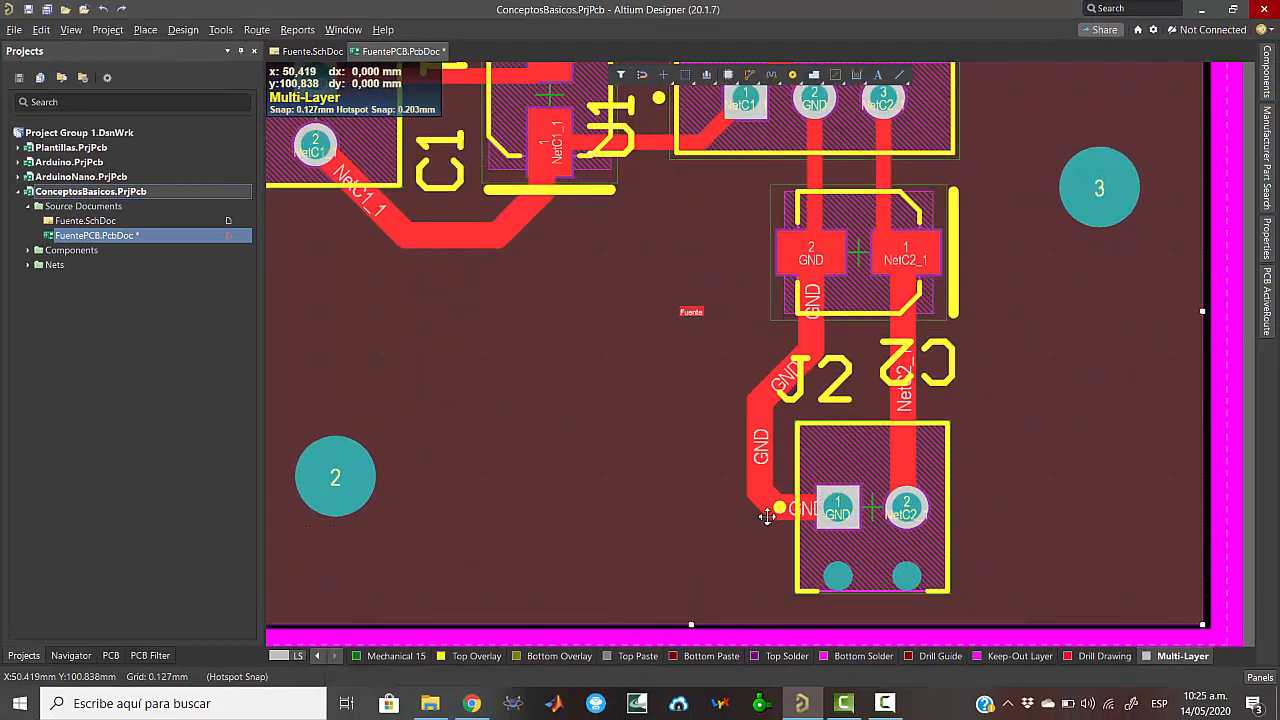
click(780, 508)
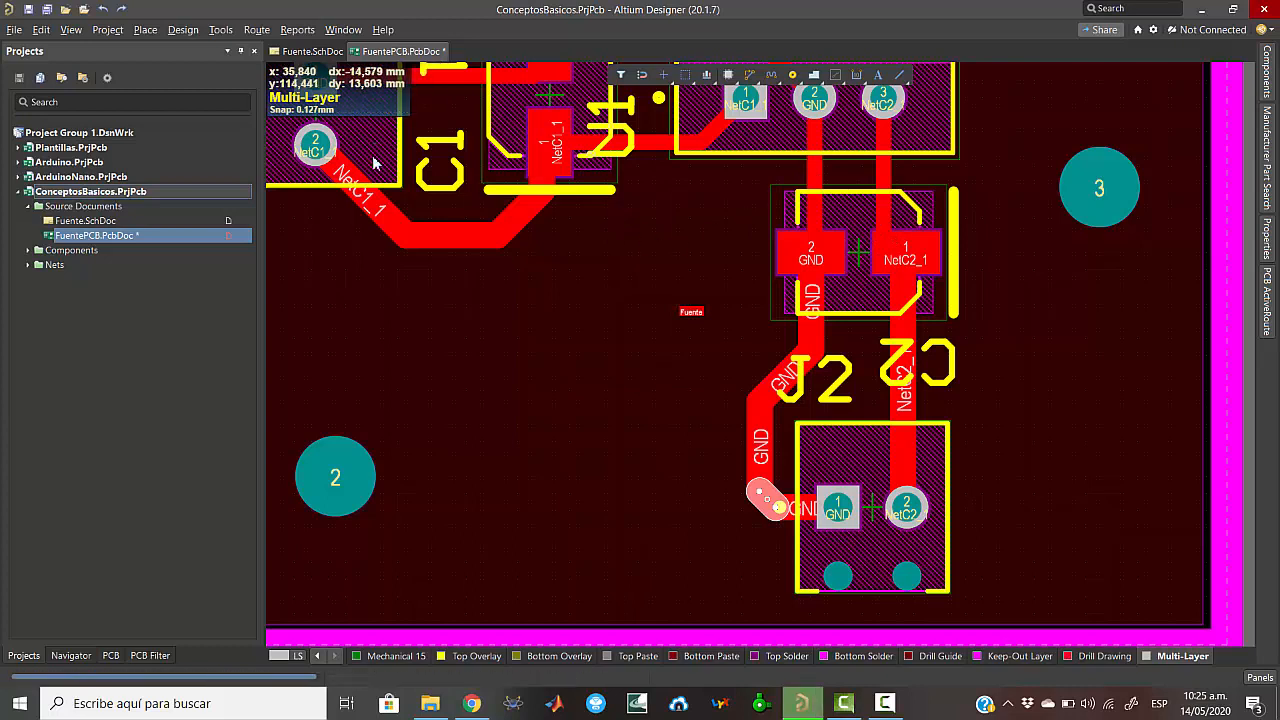
click(217, 31)
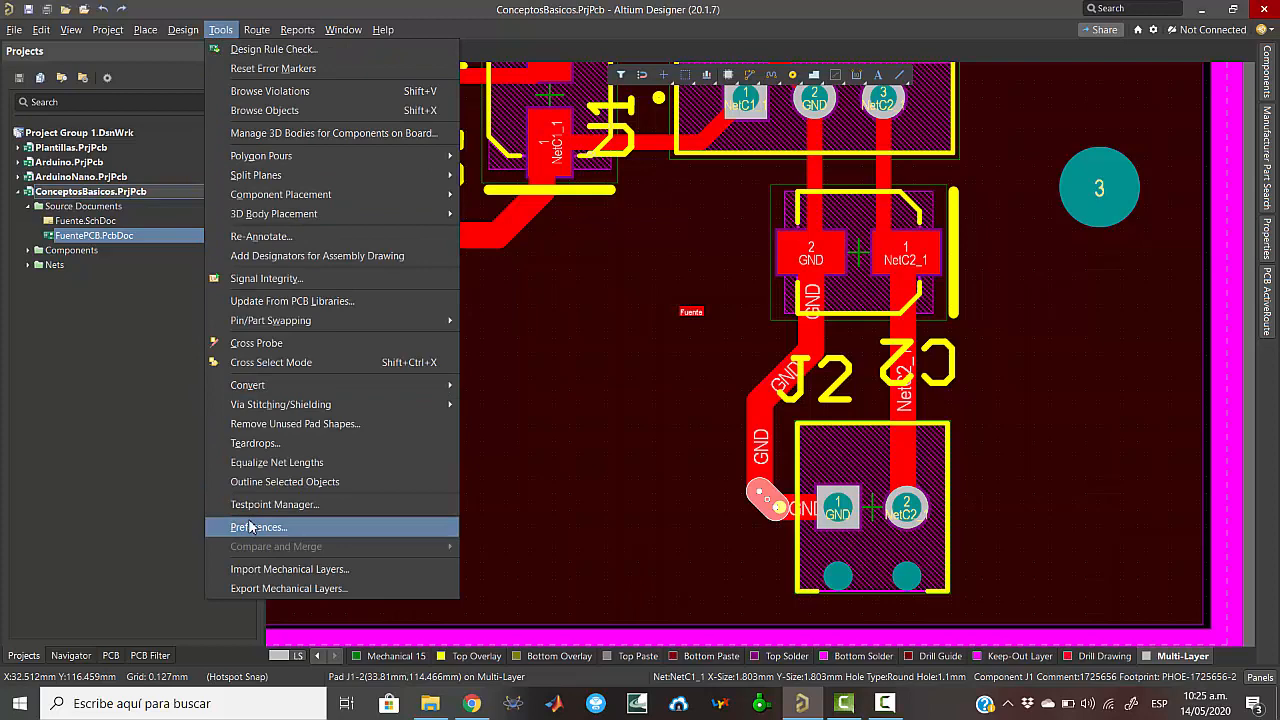
click(268, 443)
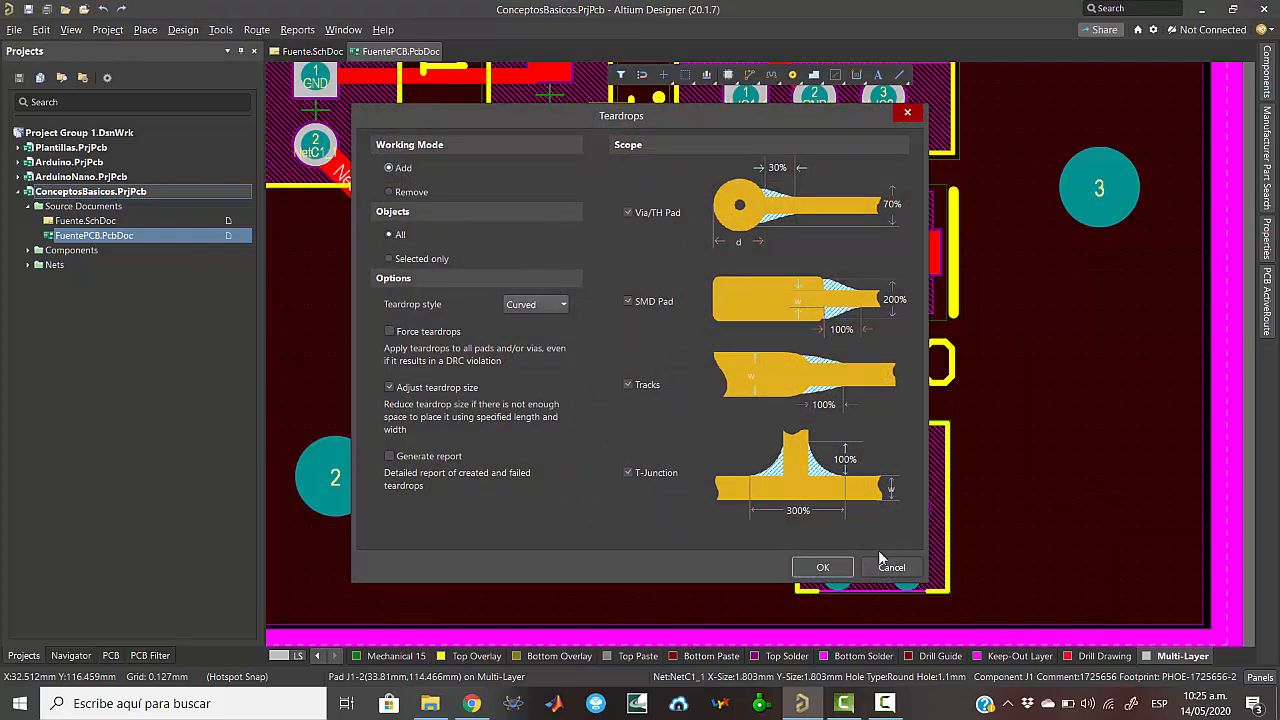
click(820, 568)
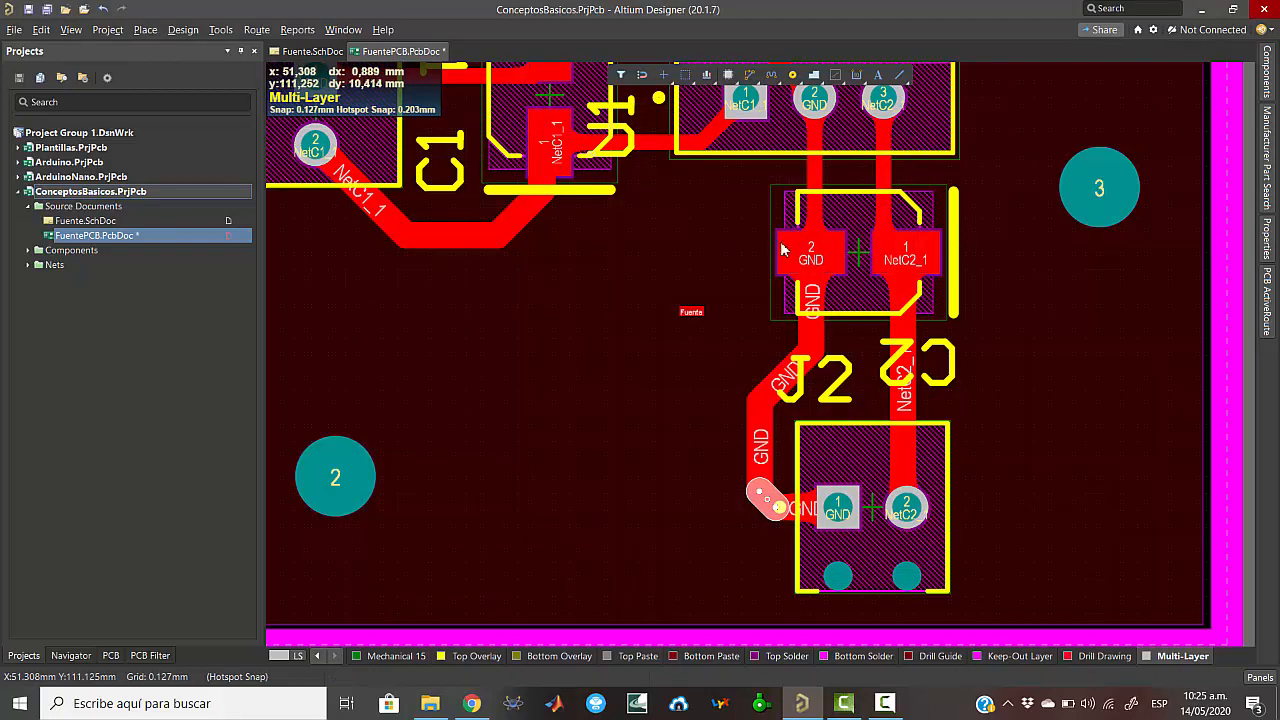
- Examine the teardrops where the tracks meet the pads of J1, C1, U1, C2 and J2
scroll(785, 235, up, 2)
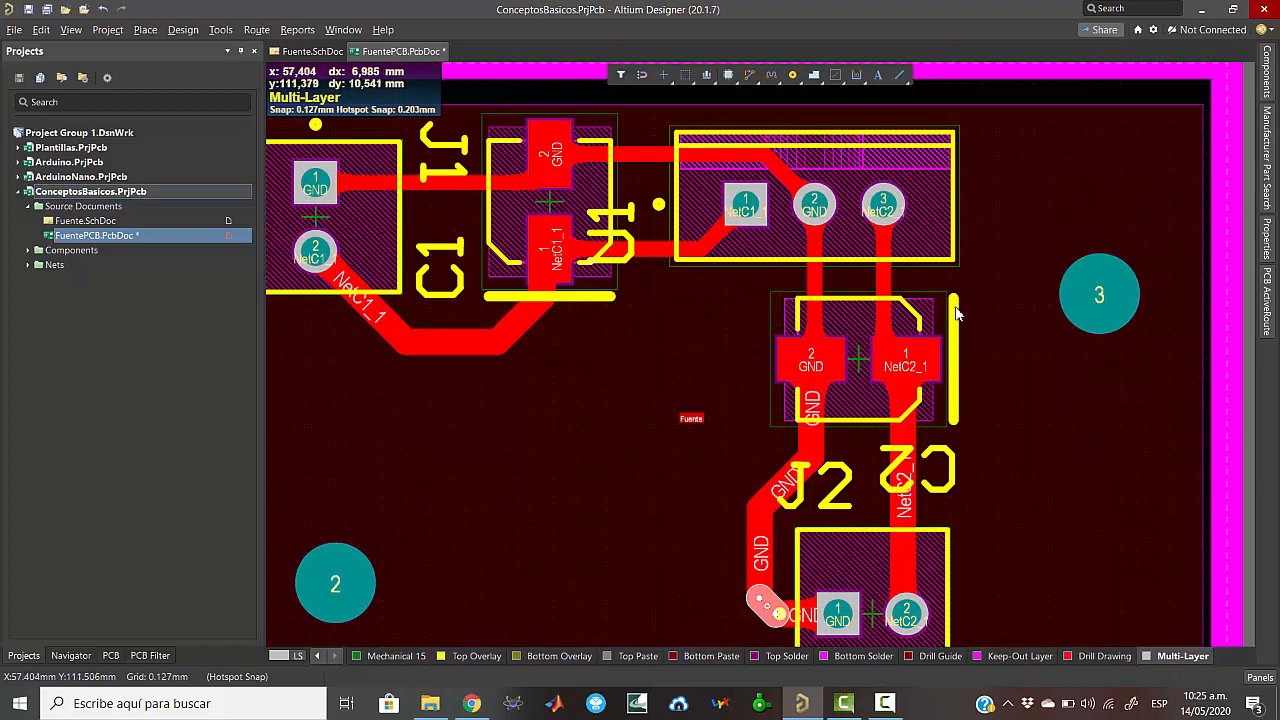
scroll(936, 292, down, 2)
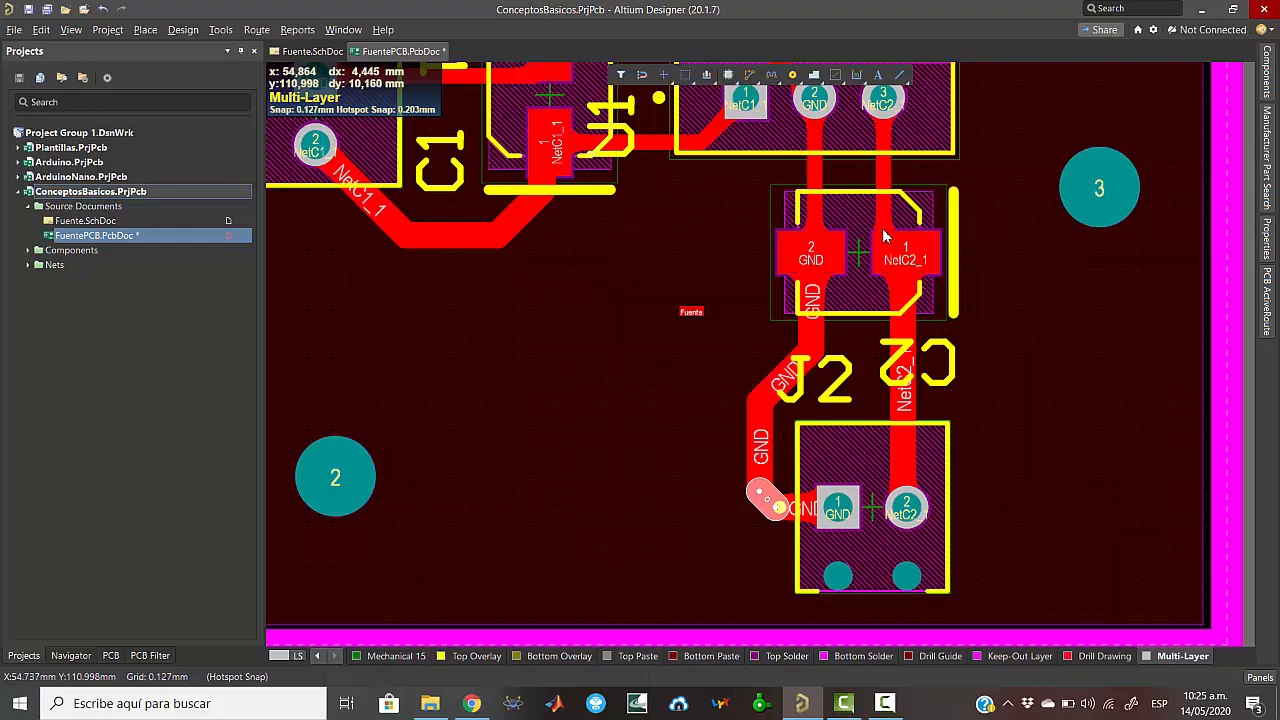
ctrl+scroll(905, 322, down, 2)
ctrl+scroll(904, 318, down, 2)
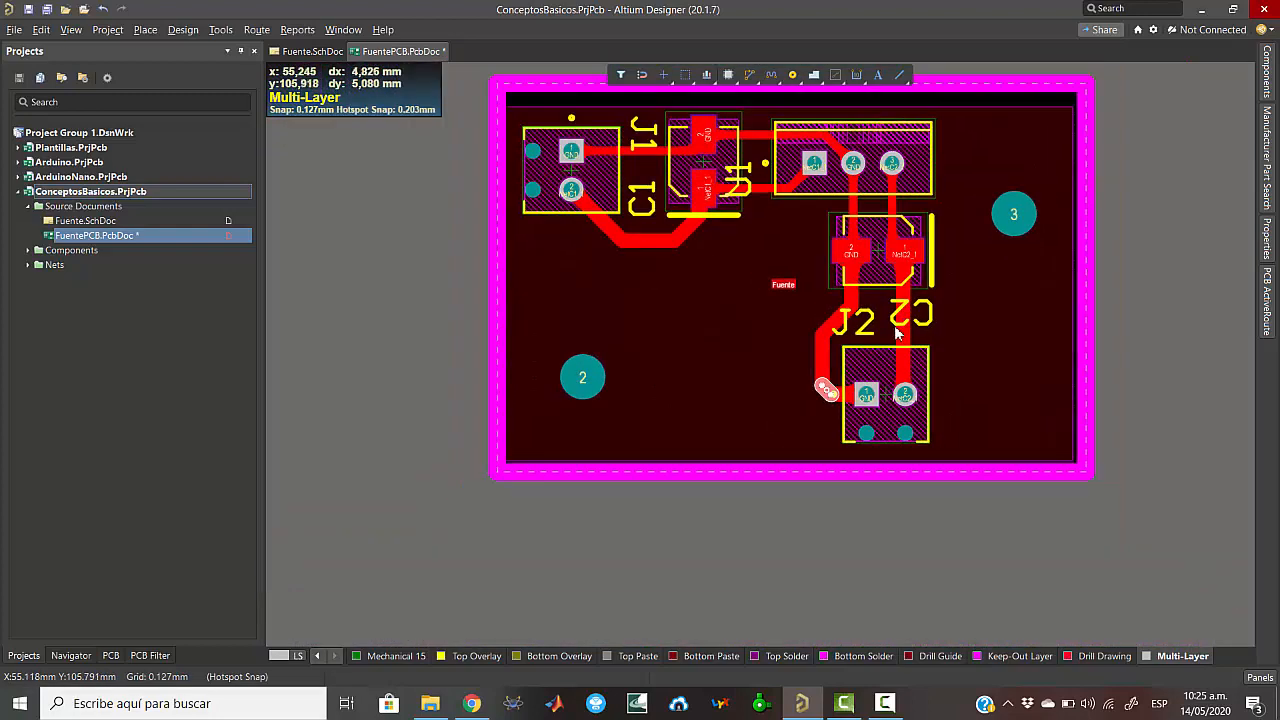
click(731, 391)
scroll(844, 401, up, 1)
ctrl+scroll(844, 403, up, 1)
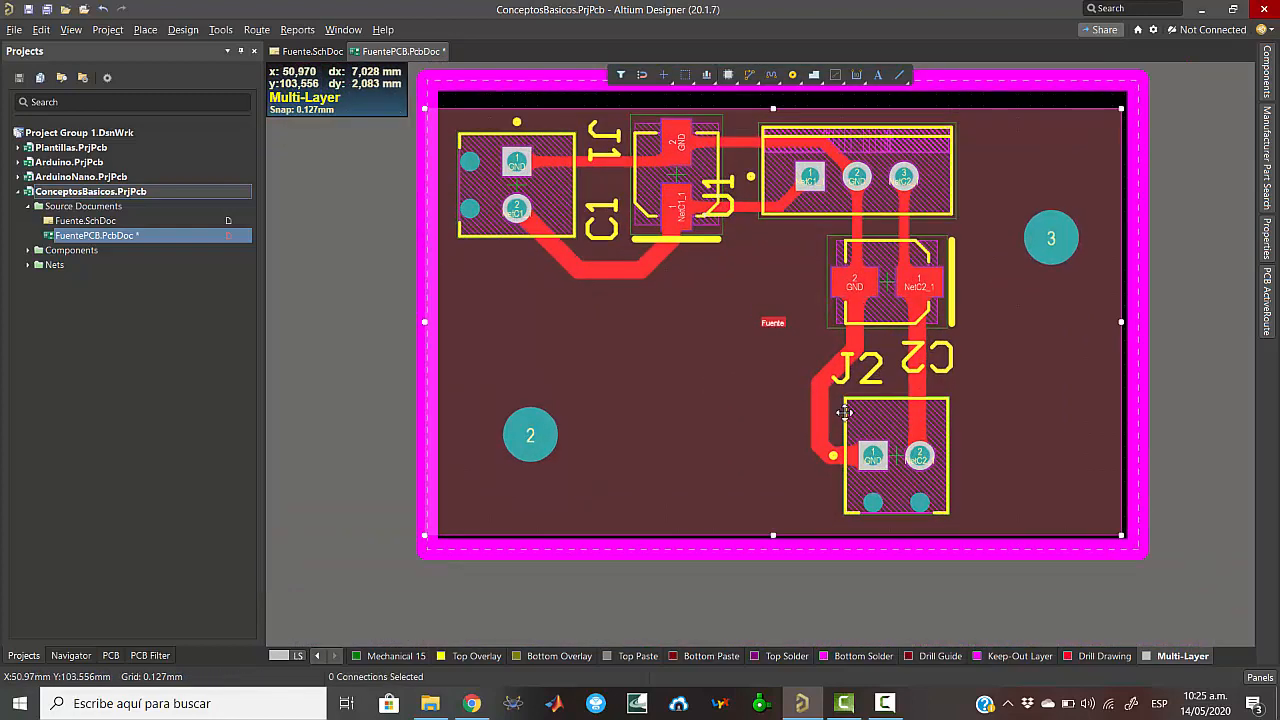
click(1170, 340)
scroll(752, 377, up, 2)
scroll(752, 377, down, 2)
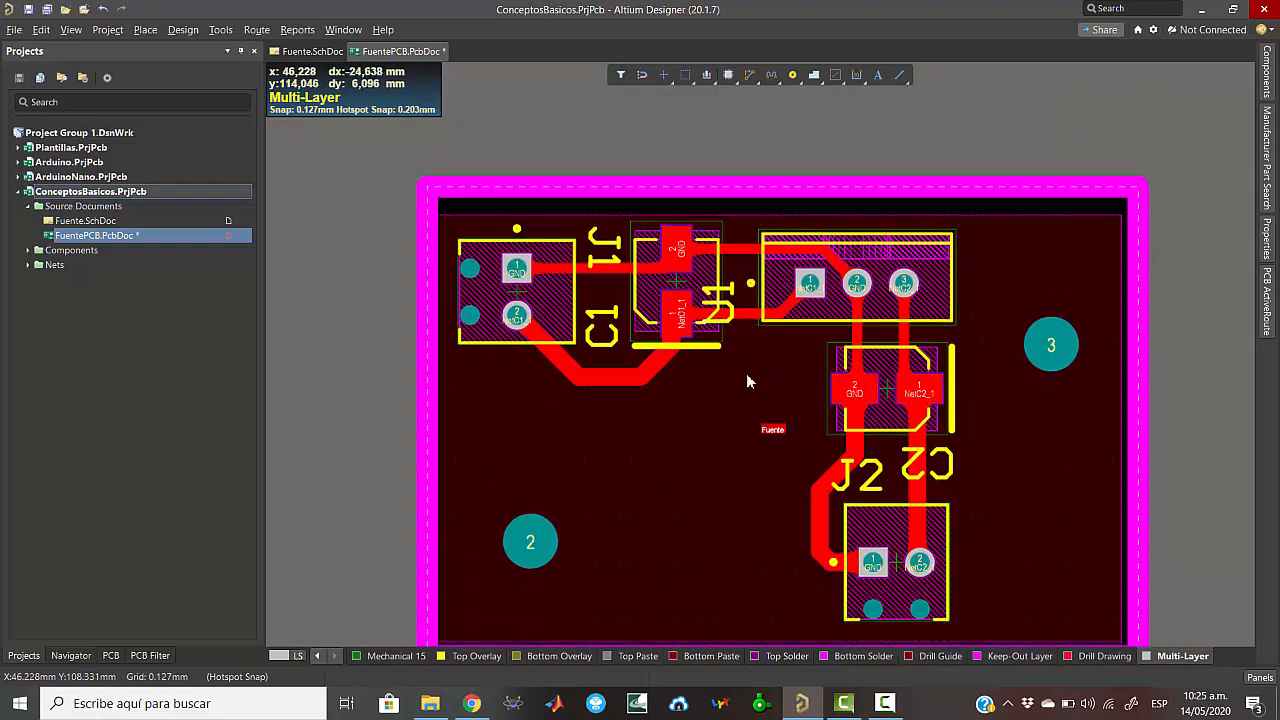